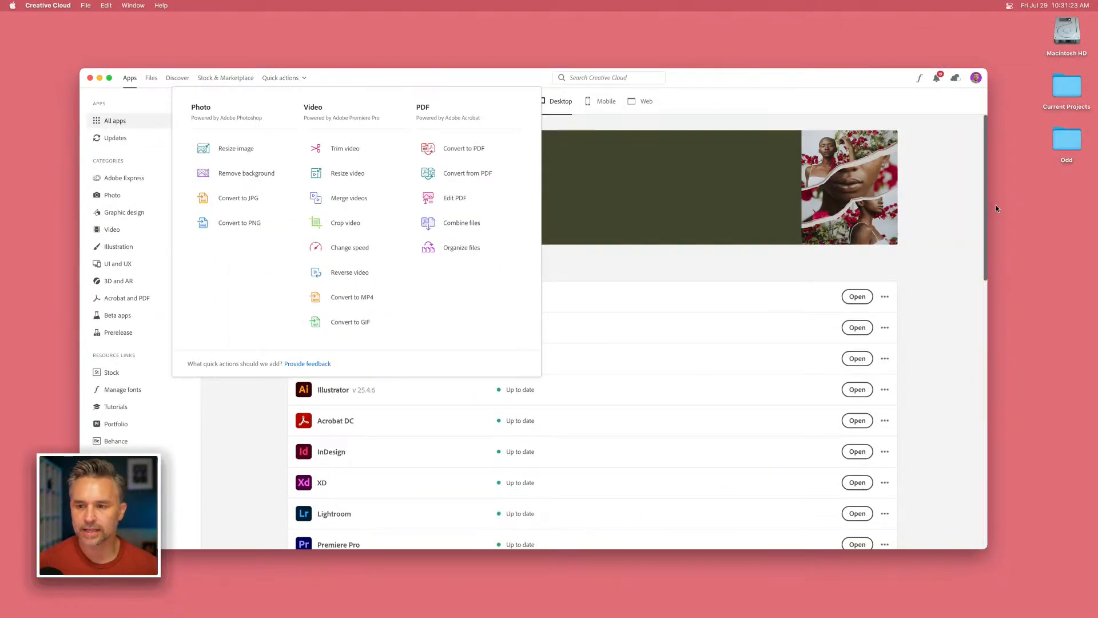
# Open the desktop's Odd folder in Finder, enlarge the window and look through the Dropbox (Adobe) and home folders.
pyautogui.click(1032, 114)
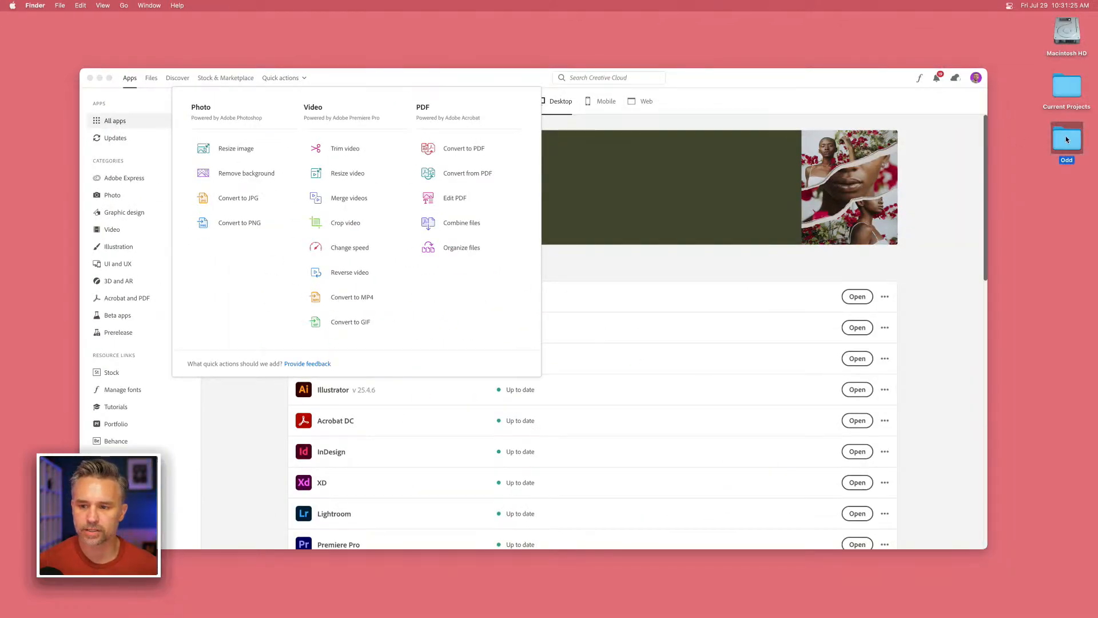
pyautogui.doubleClick(1065, 137)
pyautogui.moveTo(13, 16); pyautogui.dragTo(496, 205)
pyautogui.moveTo(589, 218); pyautogui.dragTo(620, 242)
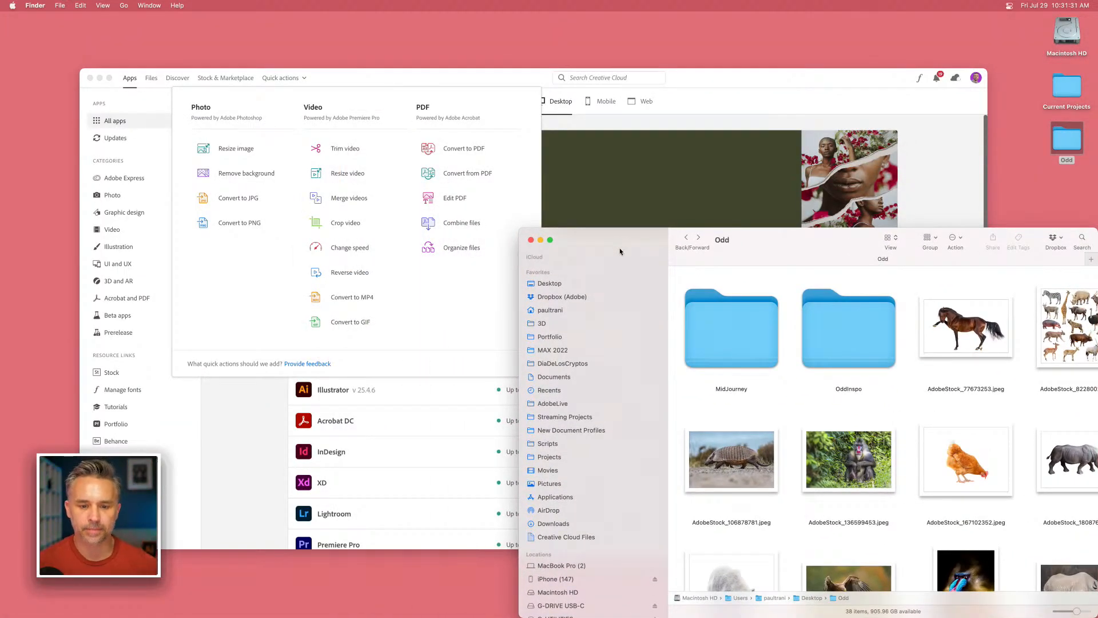
pyautogui.click(580, 297)
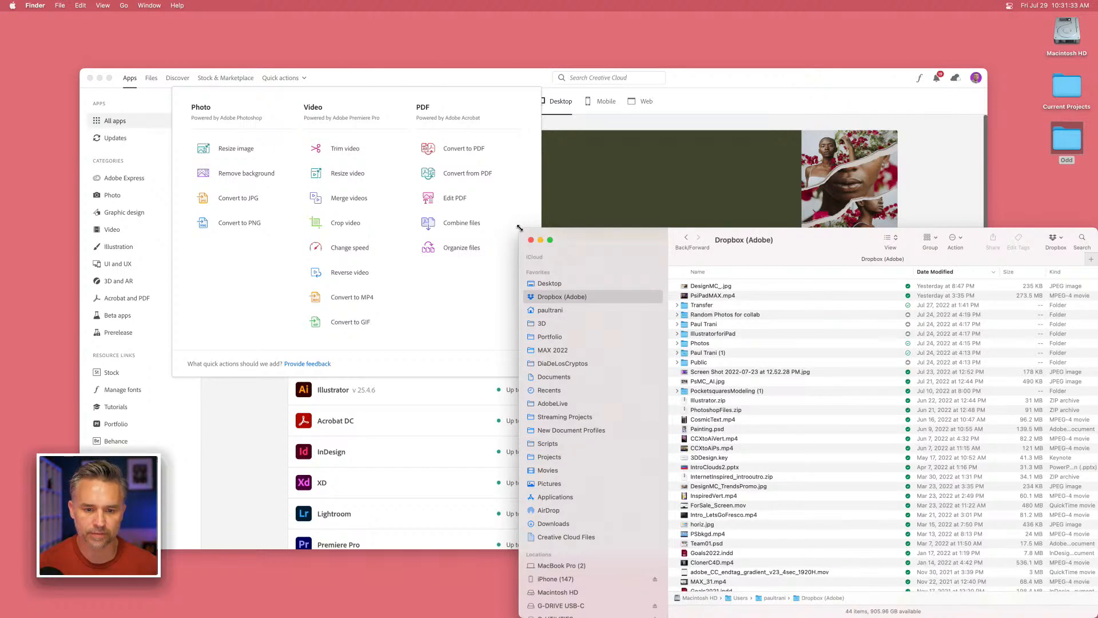
pyautogui.moveTo(519, 228); pyautogui.dragTo(459, 181)
pyautogui.click(490, 263)
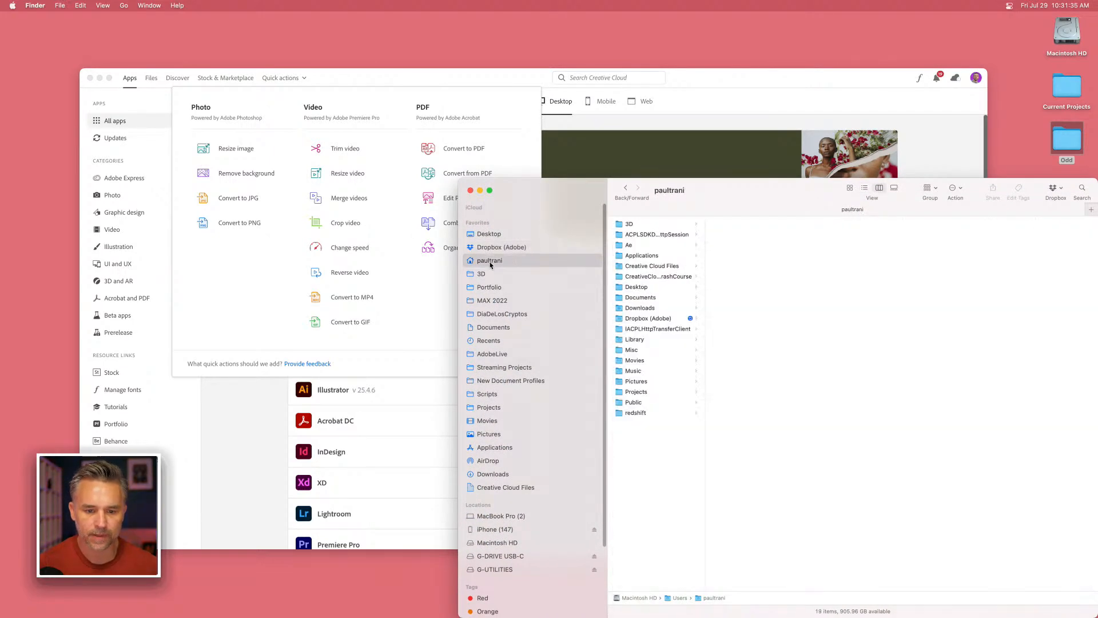
# Copy ChainBike.mov from the S6309 Pro Photoshop Tips folder in MAX 2022 to the desktop.
pyautogui.click(488, 301)
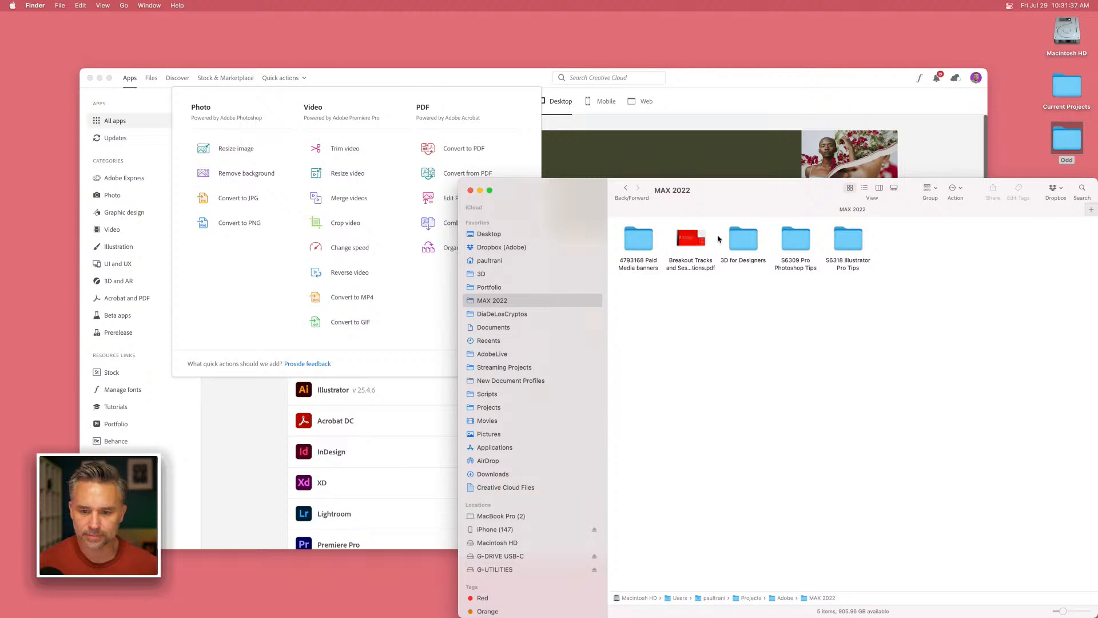
pyautogui.click(743, 239)
pyautogui.click(800, 238)
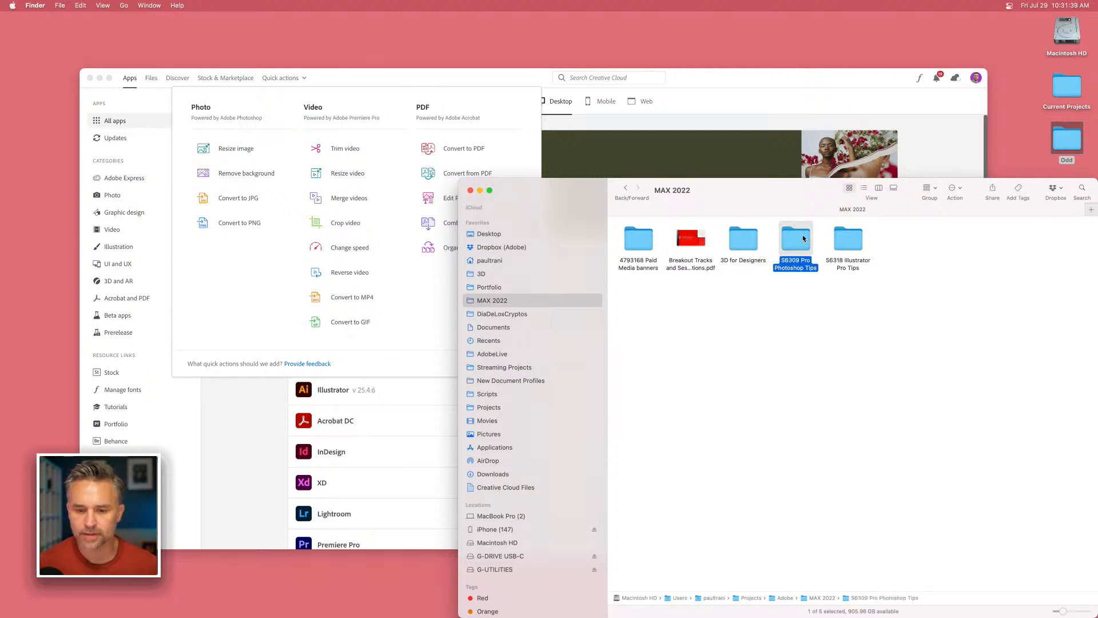
pyautogui.doubleClick(802, 238)
pyautogui.click(628, 250)
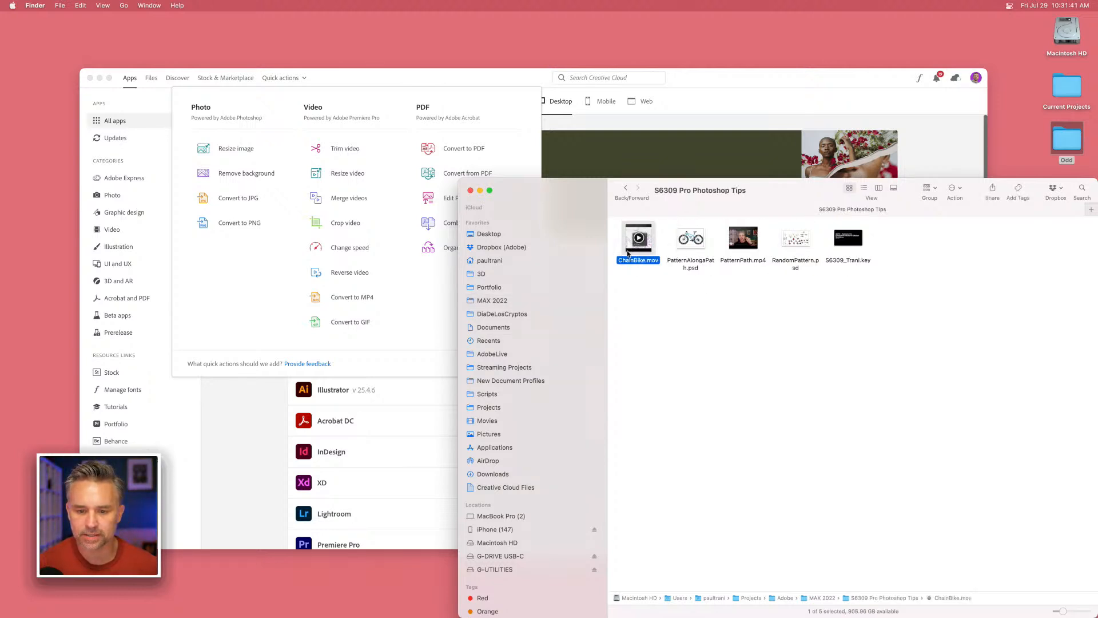
pyautogui.moveTo(553, 192); pyautogui.dragTo(580, 399)
pyautogui.moveTo(653, 457); pyautogui.dragTo(1040, 277)
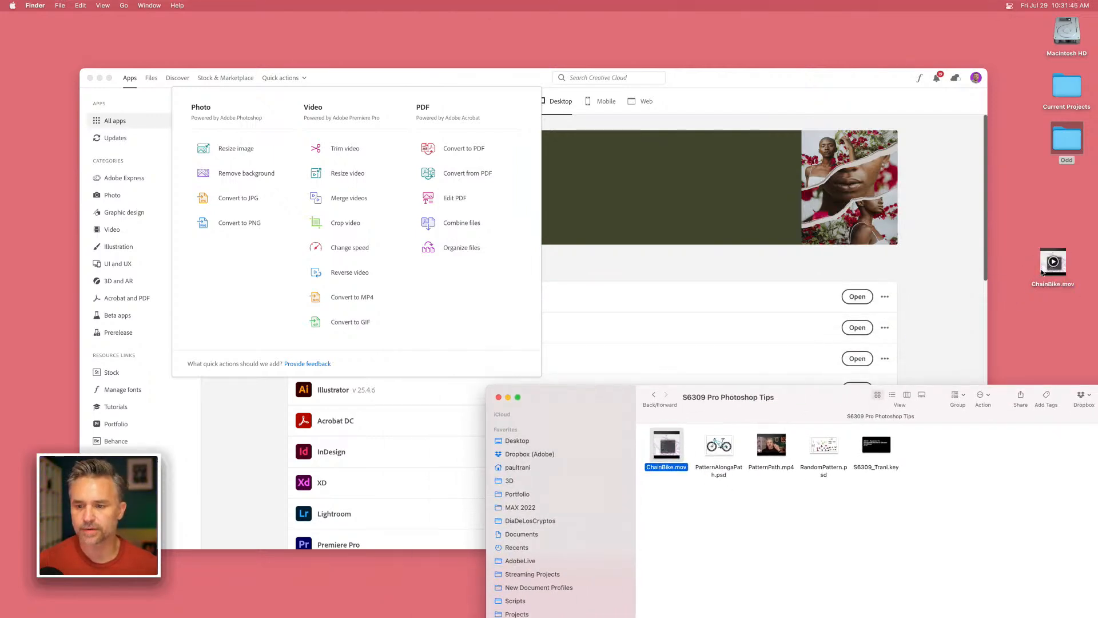
# Play ChainBike.mov from the desktop at full screen through to its end, and close it.
pyautogui.doubleClick(1053, 262)
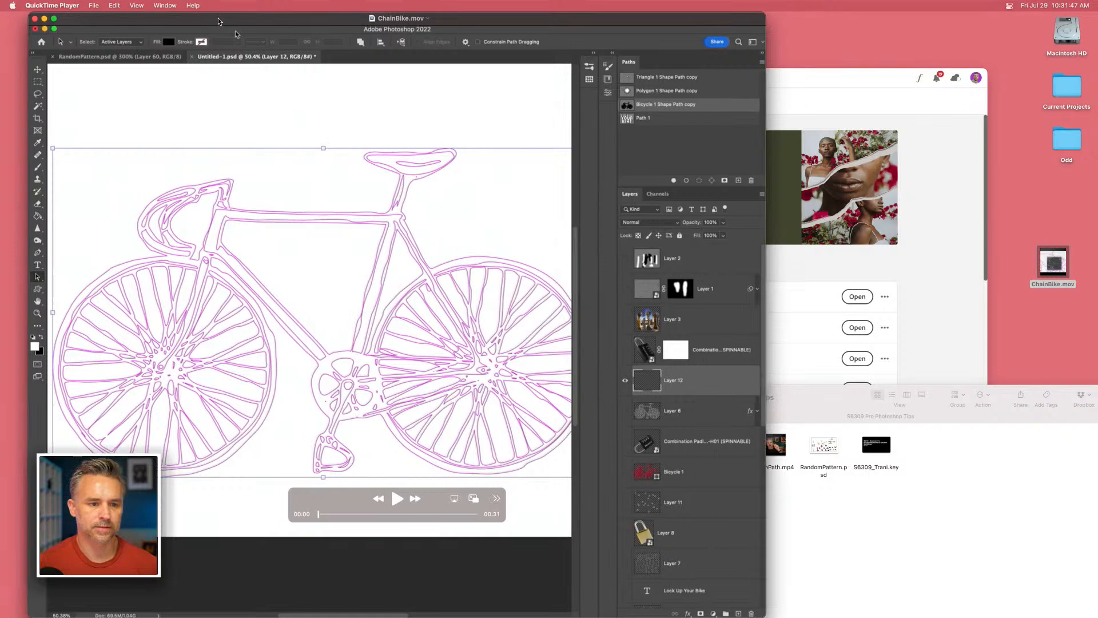
pyautogui.moveTo(218, 21); pyautogui.dragTo(428, 11)
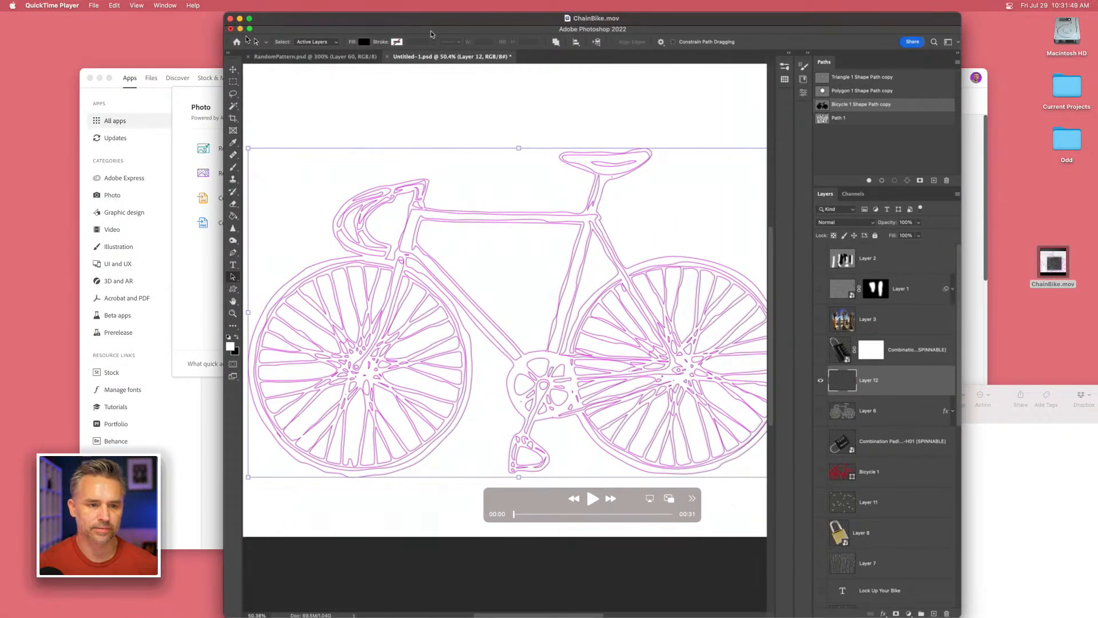
pyautogui.click(250, 18)
pyautogui.click(549, 496)
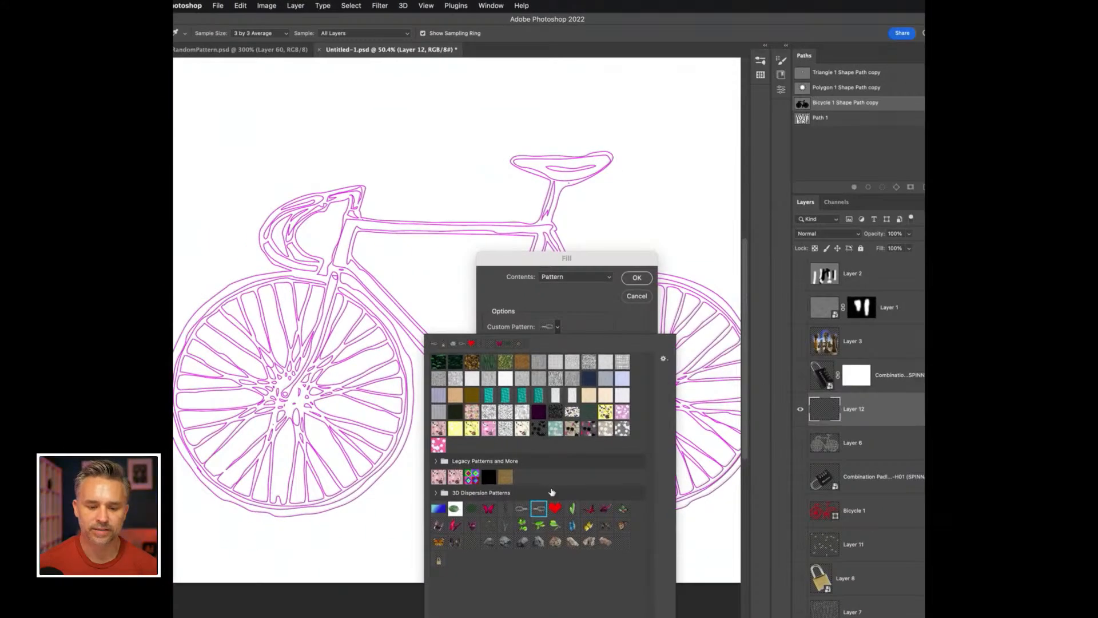
pyautogui.click(562, 287)
pyautogui.click(568, 345)
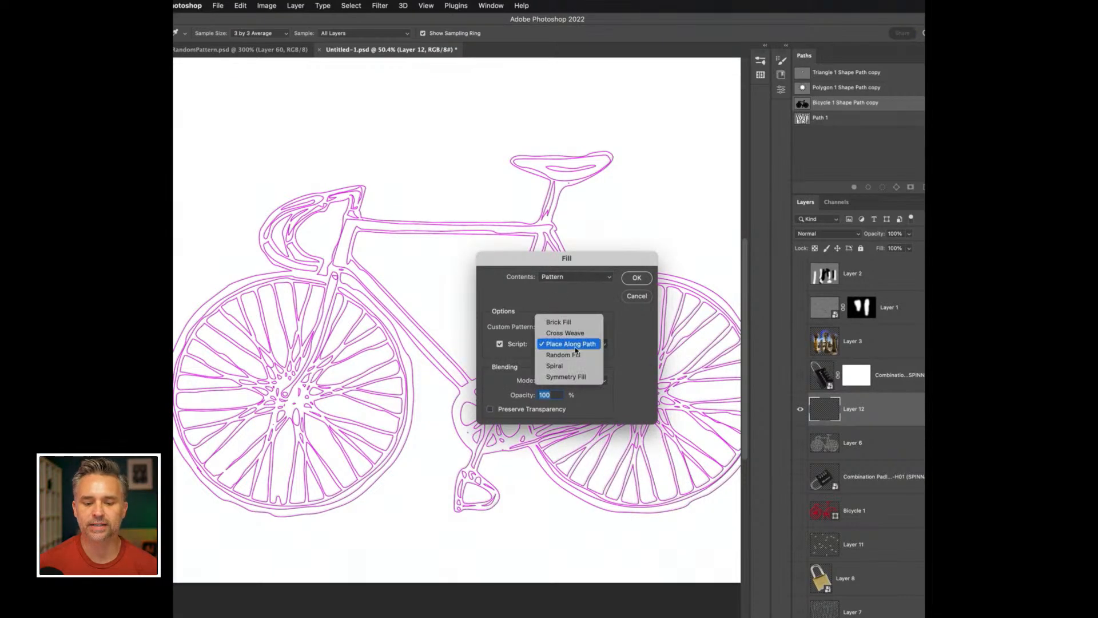
pyautogui.click(597, 347)
pyautogui.click(637, 278)
pyautogui.moveTo(643, 207); pyautogui.dragTo(571, 175)
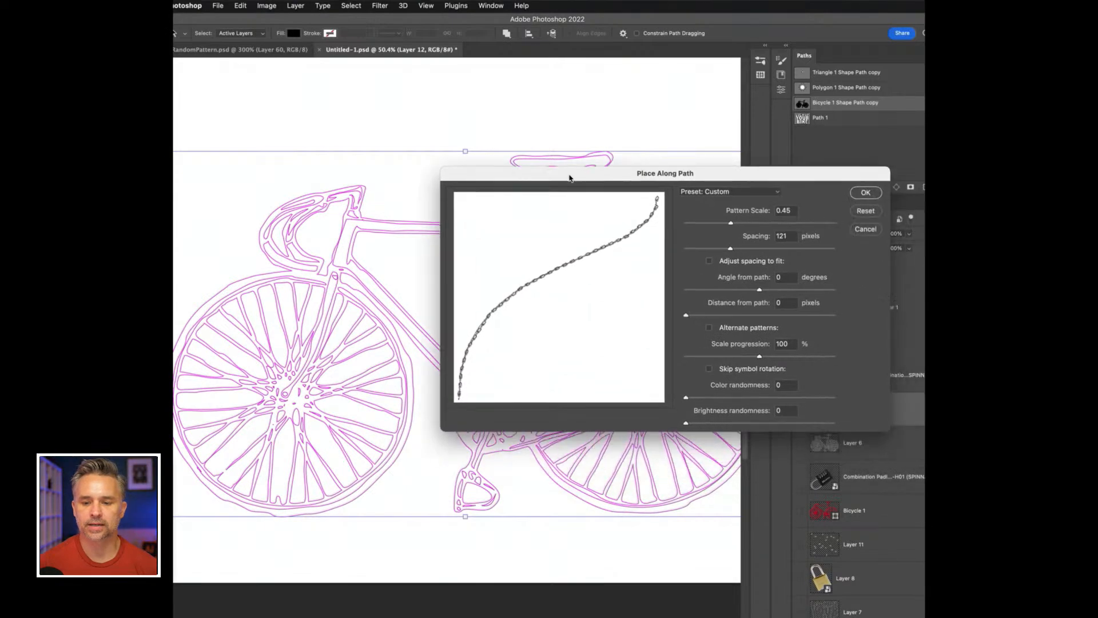
pyautogui.click(865, 191)
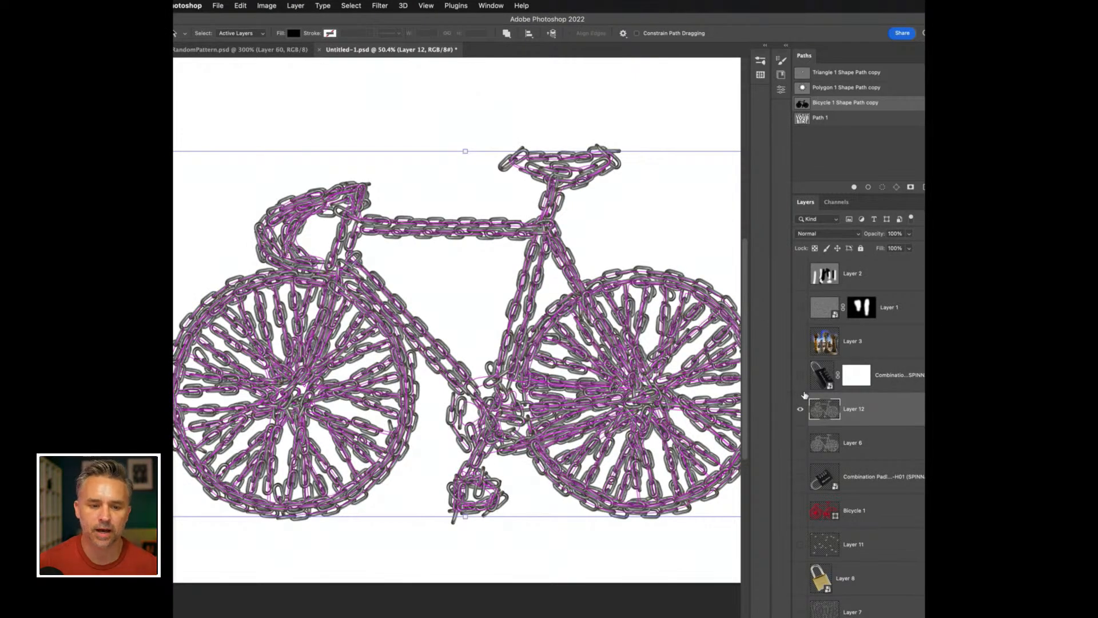
pyautogui.click(829, 152)
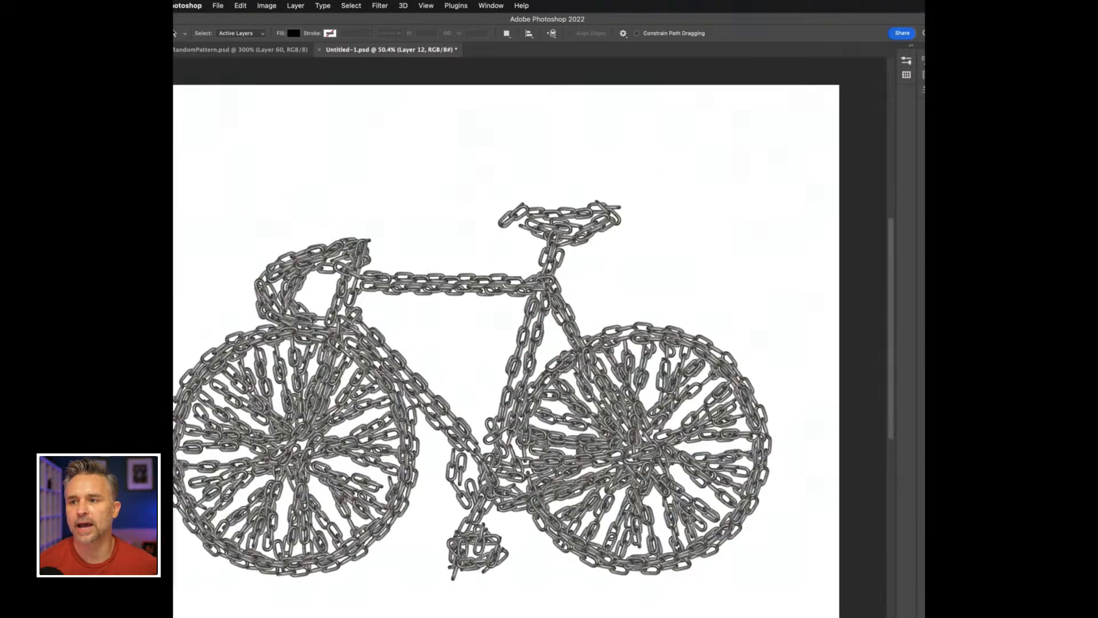
pyautogui.press('Escape')
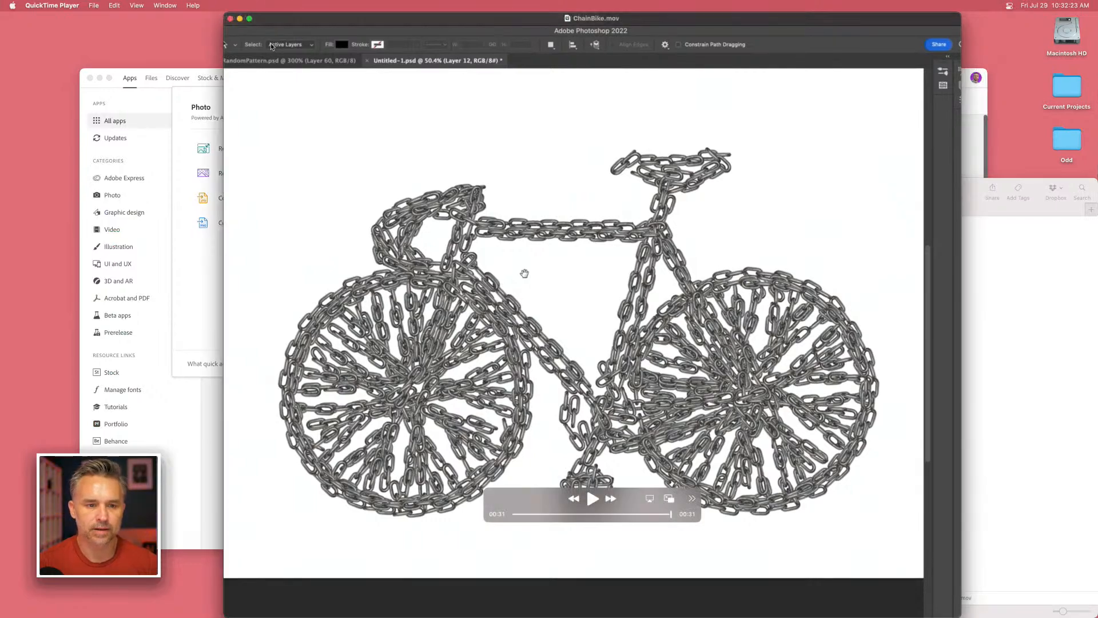
pyautogui.click(230, 20)
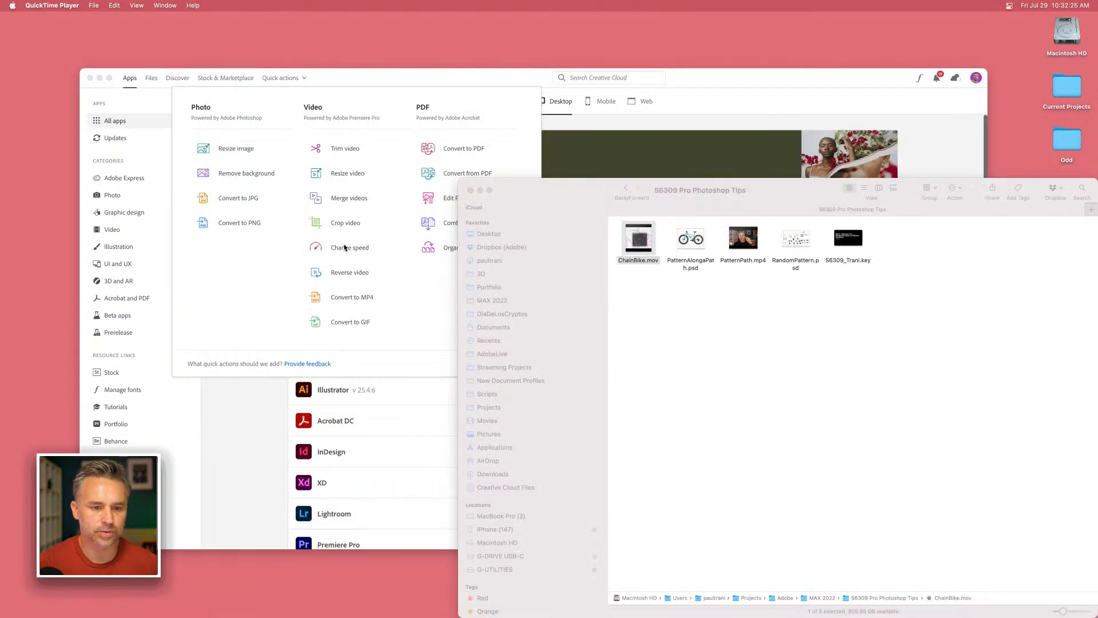
# Start the Change speed video quick action in Creative Cloud and close the Finder window covering it.
pyautogui.click(219, 277)
pyautogui.click(349, 247)
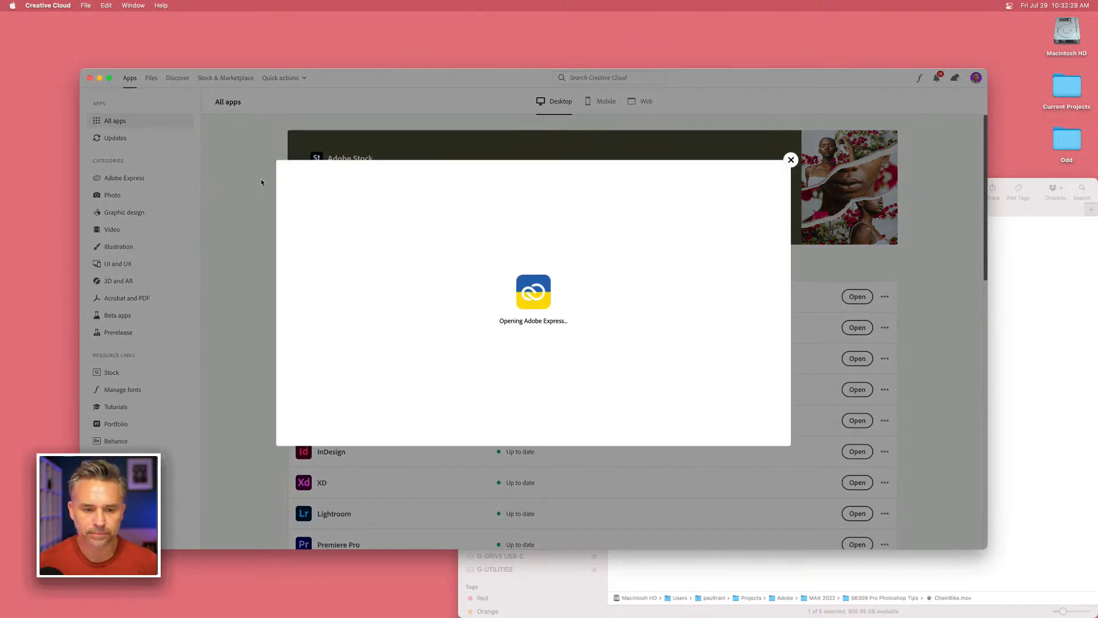
pyautogui.click(1046, 305)
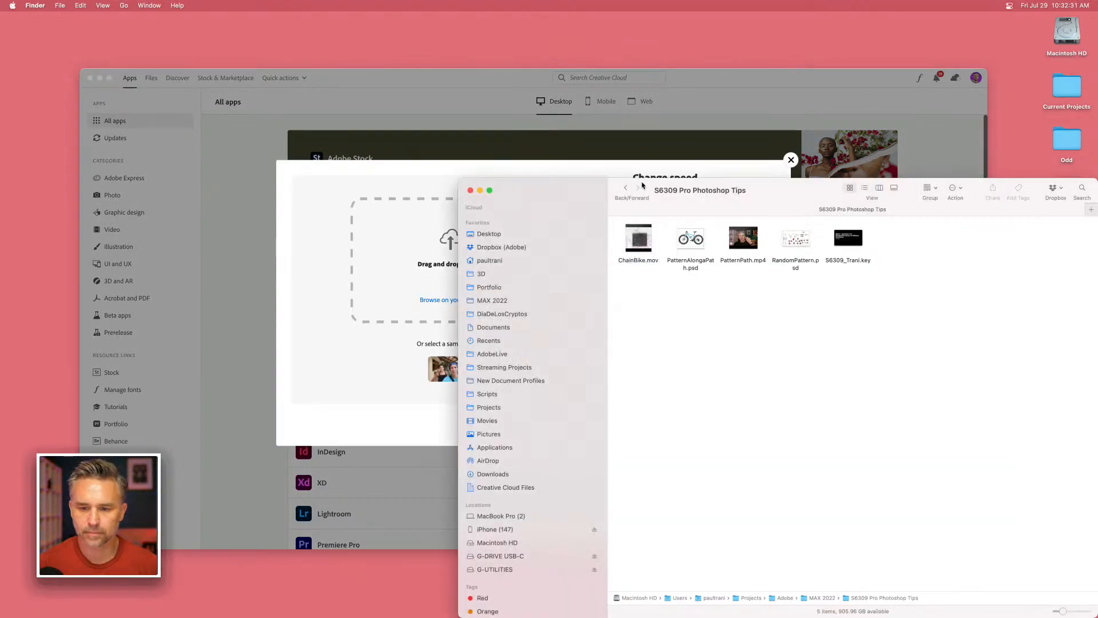
pyautogui.click(471, 191)
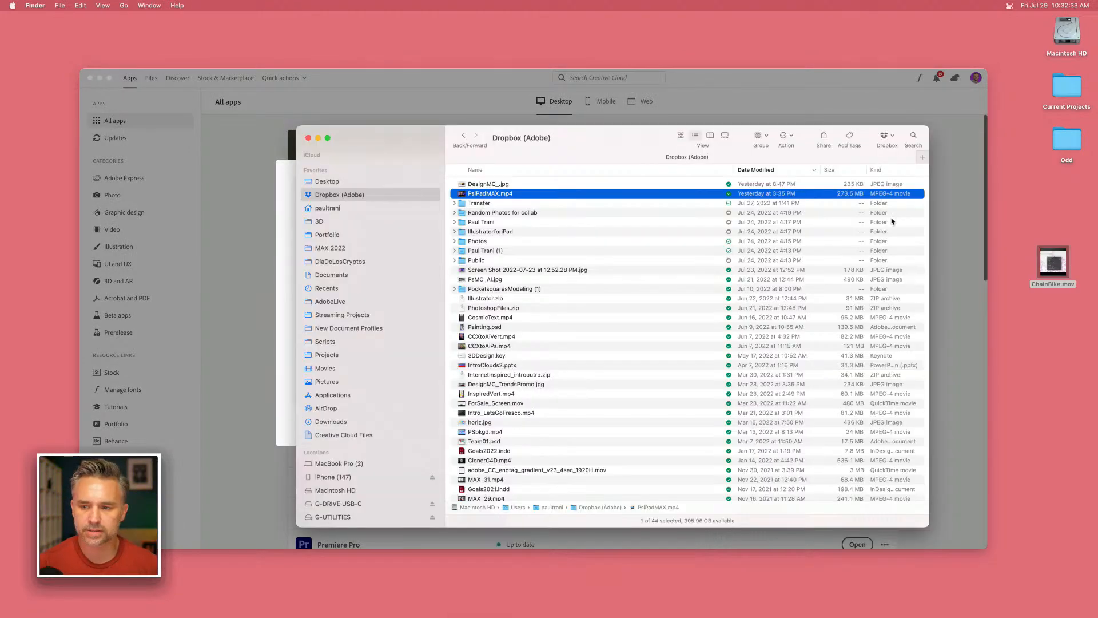
# Load ChainBike.mov from the desktop into Change speed and download it at Super Fast 200% speed.
pyautogui.click(1053, 265)
pyautogui.click(238, 147)
pyautogui.moveTo(1053, 263); pyautogui.dragTo(422, 254)
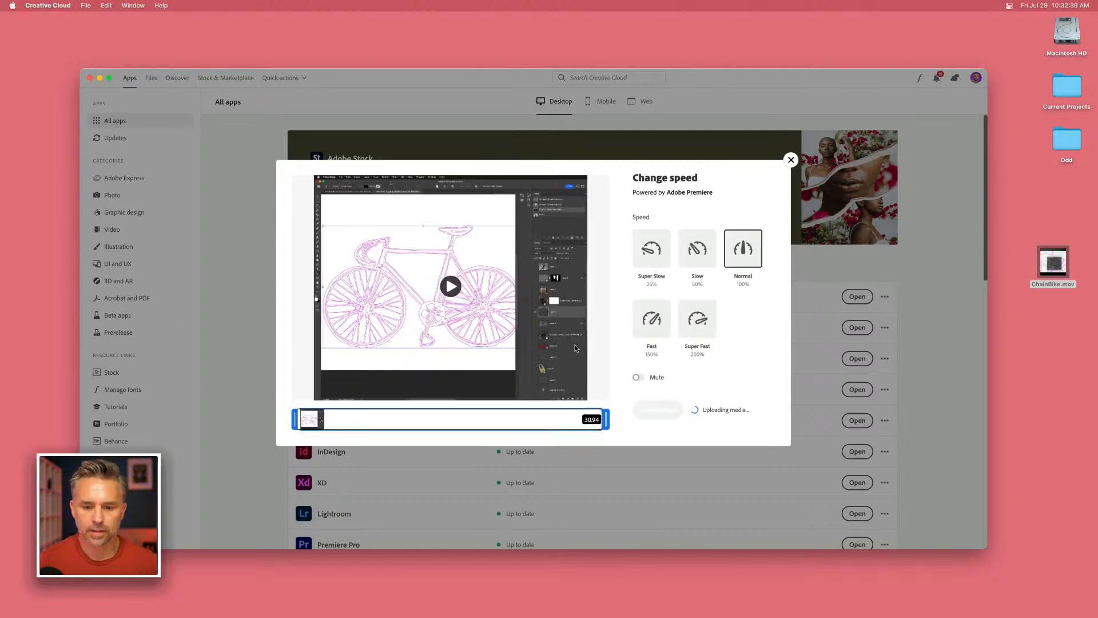
pyautogui.click(697, 319)
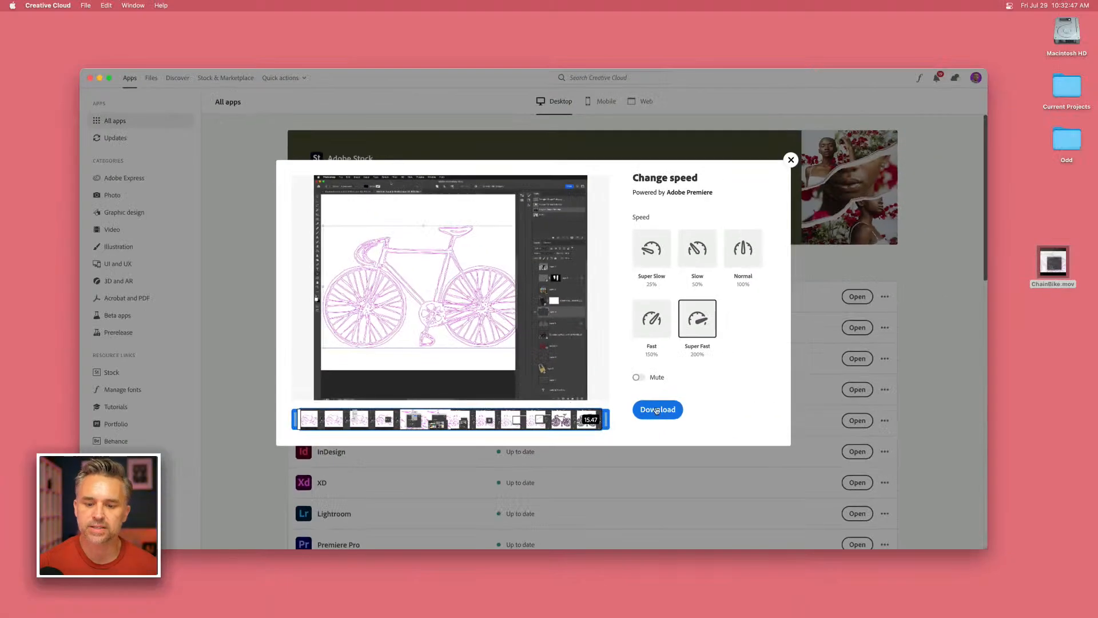
pyautogui.click(658, 409)
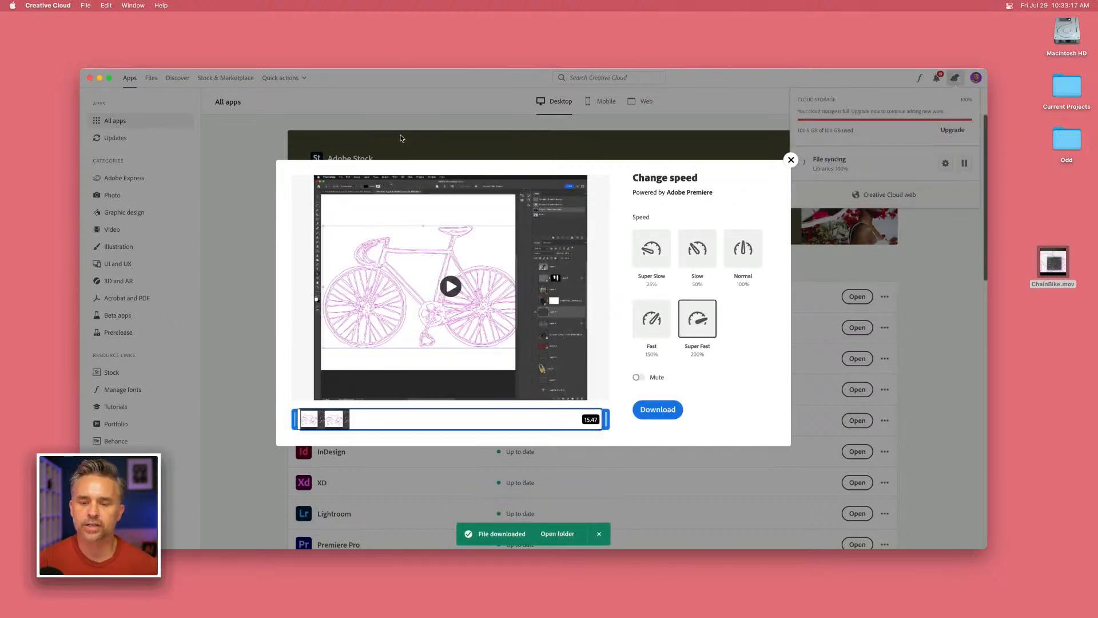
# Open the Change speed quick action on the Adobe Express site in Chrome and load ChainBike.mov from the desktop.
pyautogui.moveTo(657, 609)
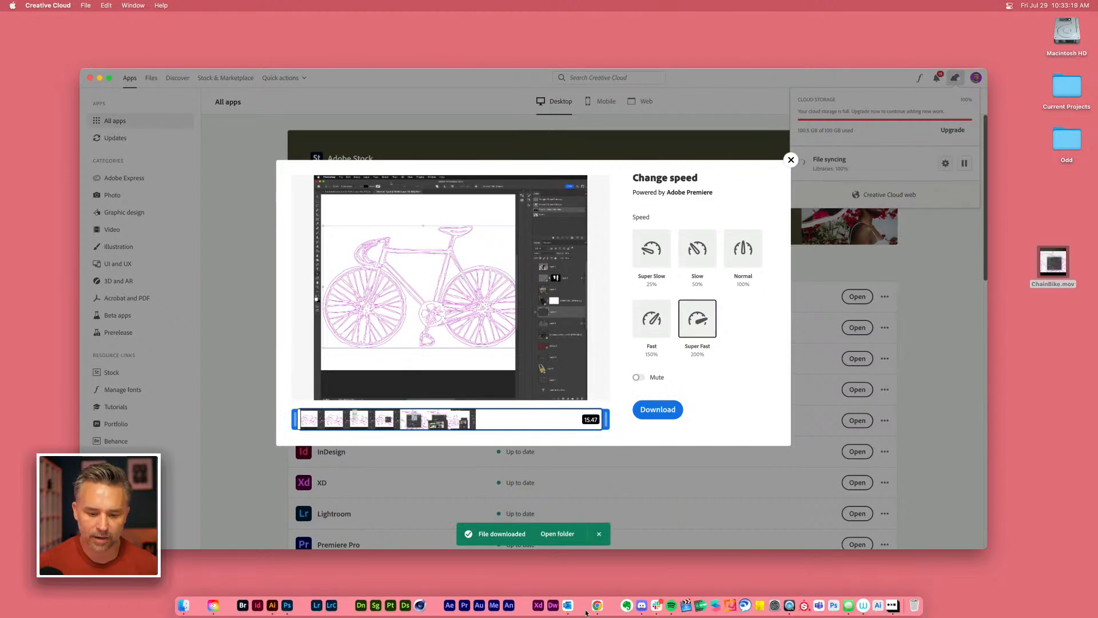
pyautogui.click(596, 605)
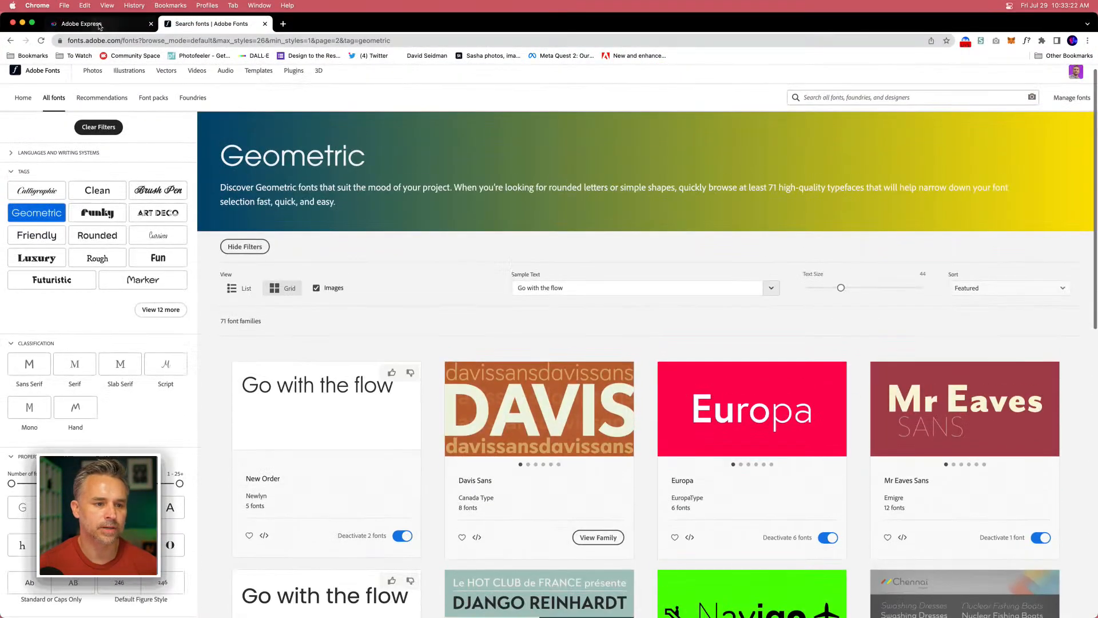
pyautogui.click(100, 24)
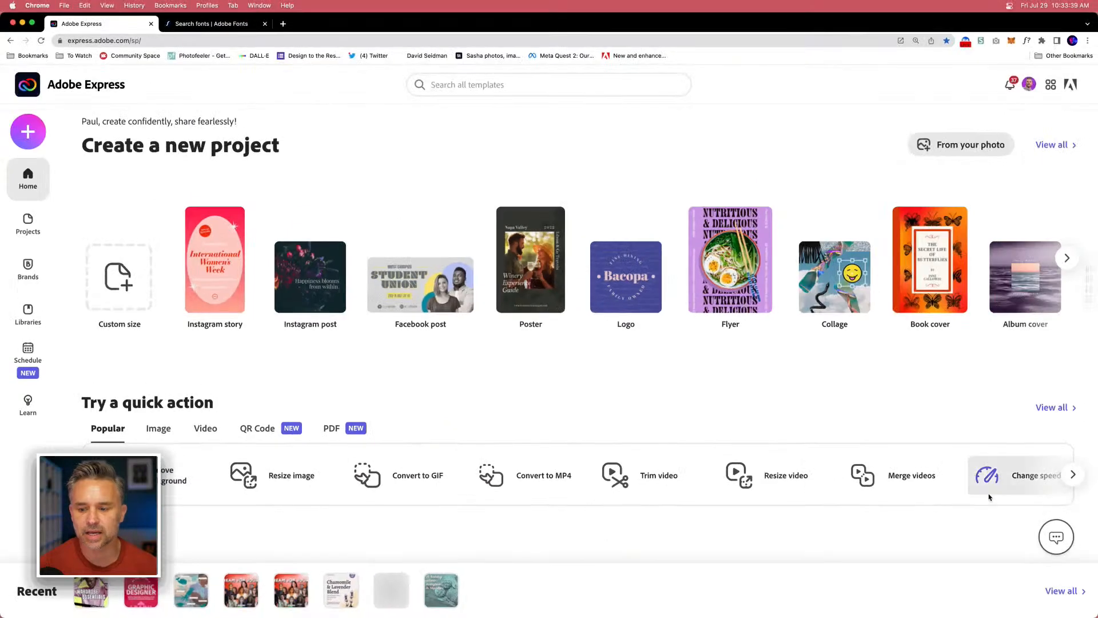
pyautogui.click(986, 482)
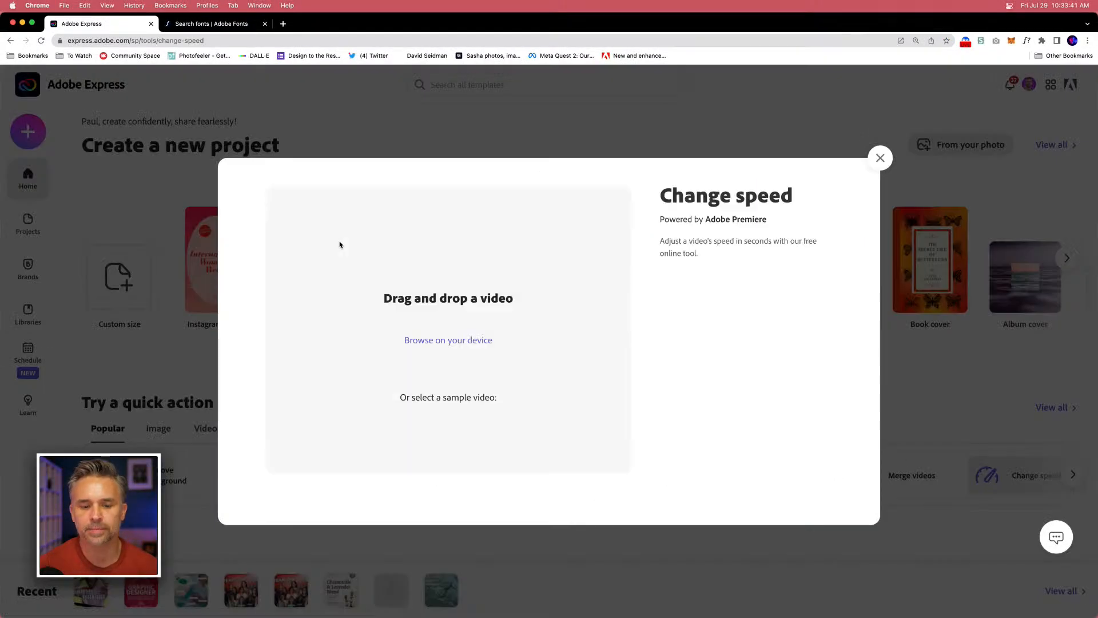
pyautogui.moveTo(1096, 242); pyautogui.dragTo(806, 231)
pyautogui.moveTo(1054, 262); pyautogui.dragTo(306, 252)
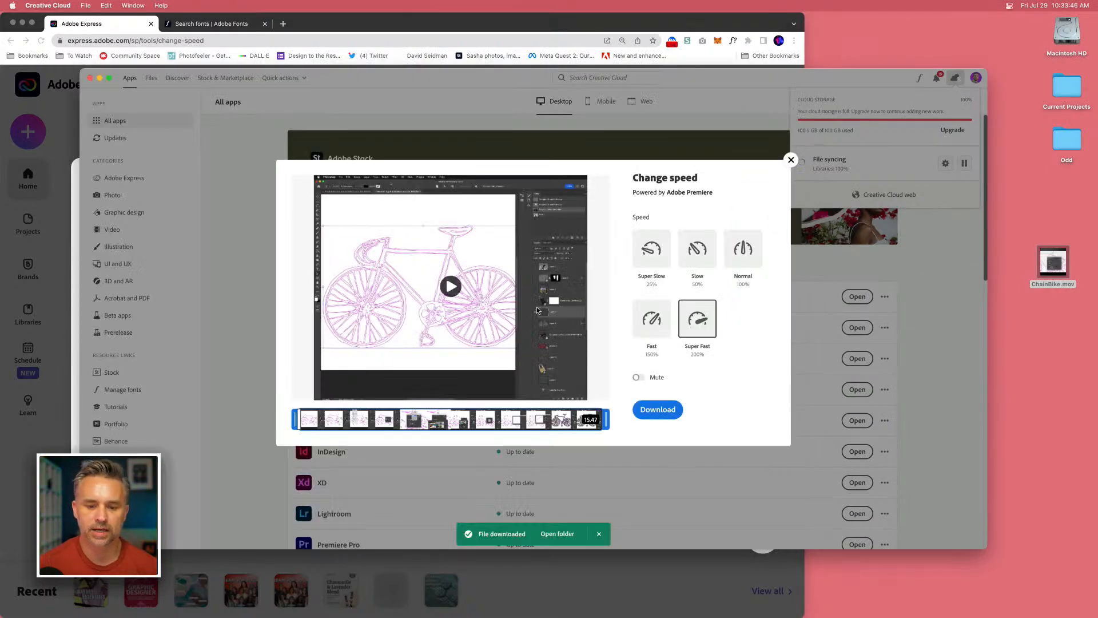
# Download the sped-up video again in Creative Cloud, and download the Adobe Express copy at Super Fast 200% speed.
pyautogui.click(660, 410)
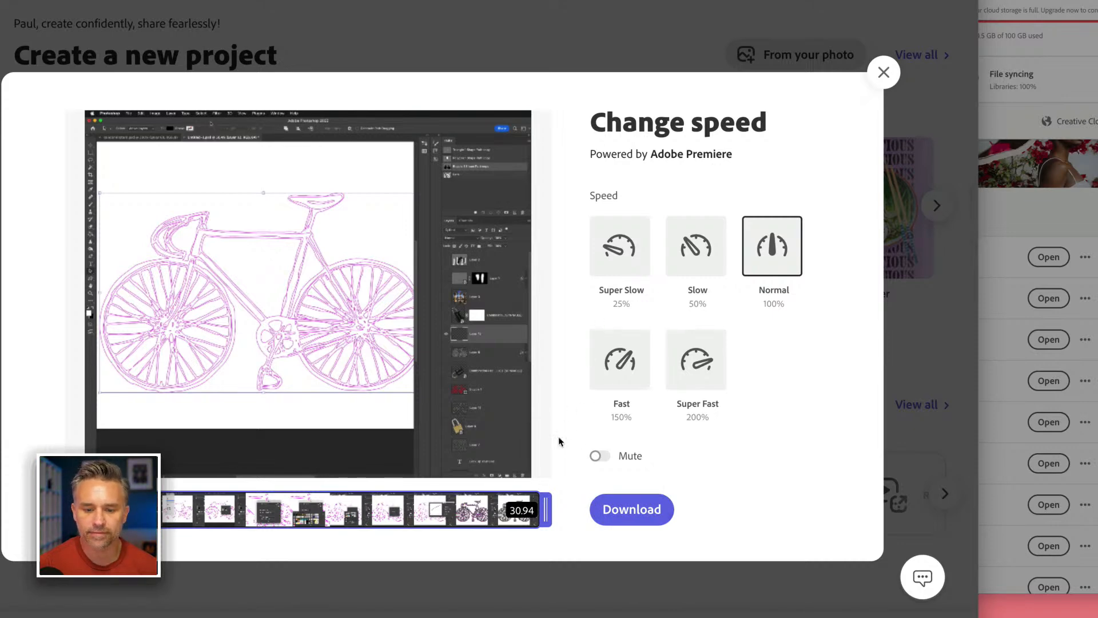
pyautogui.click(695, 359)
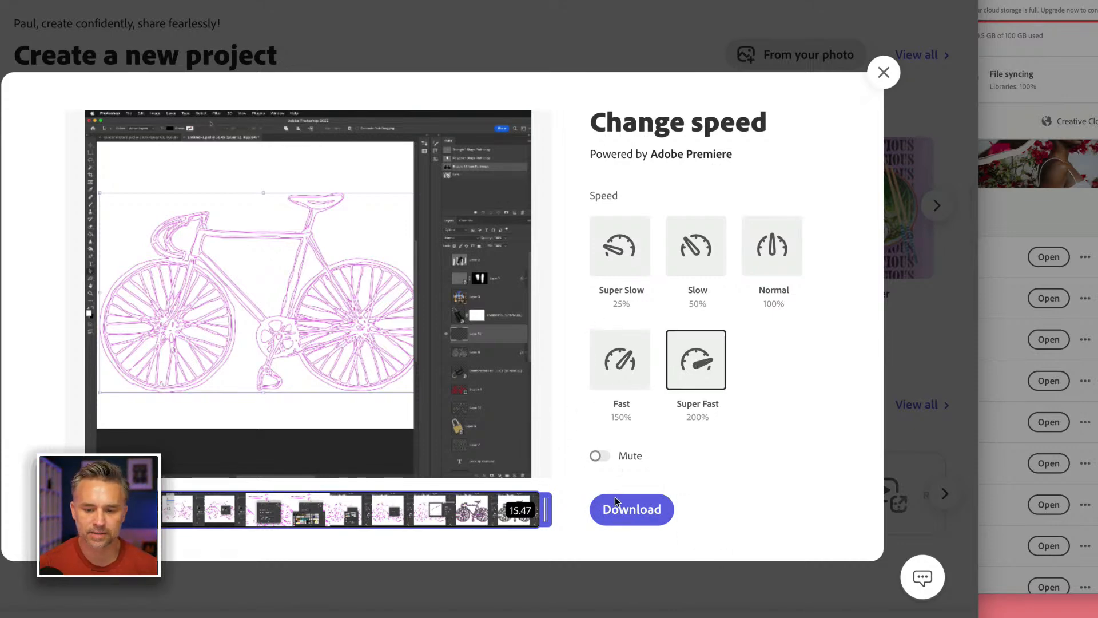
pyautogui.click(619, 512)
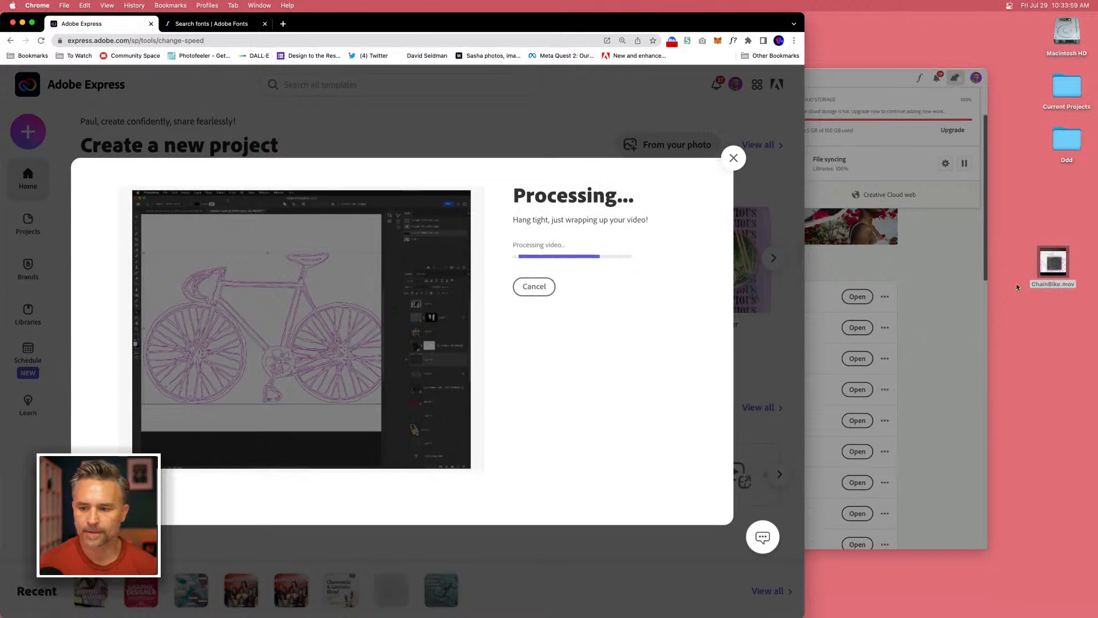
# Check the video processing in Creative Cloud and Adobe Express, and widen the browser window to the full screen.
pyautogui.click(933, 240)
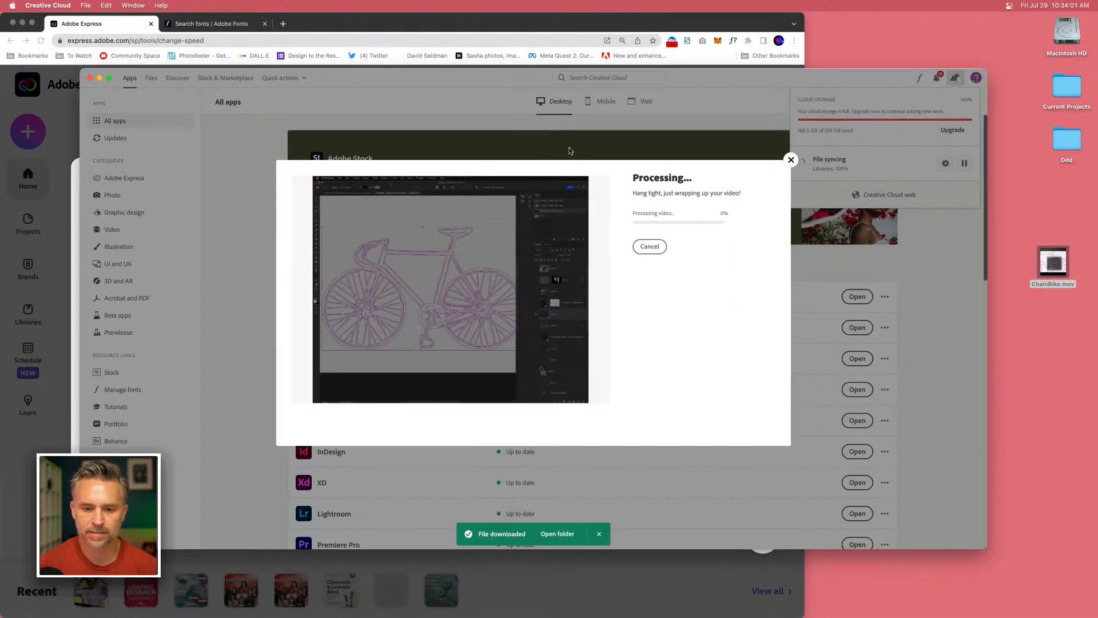
pyautogui.click(52, 131)
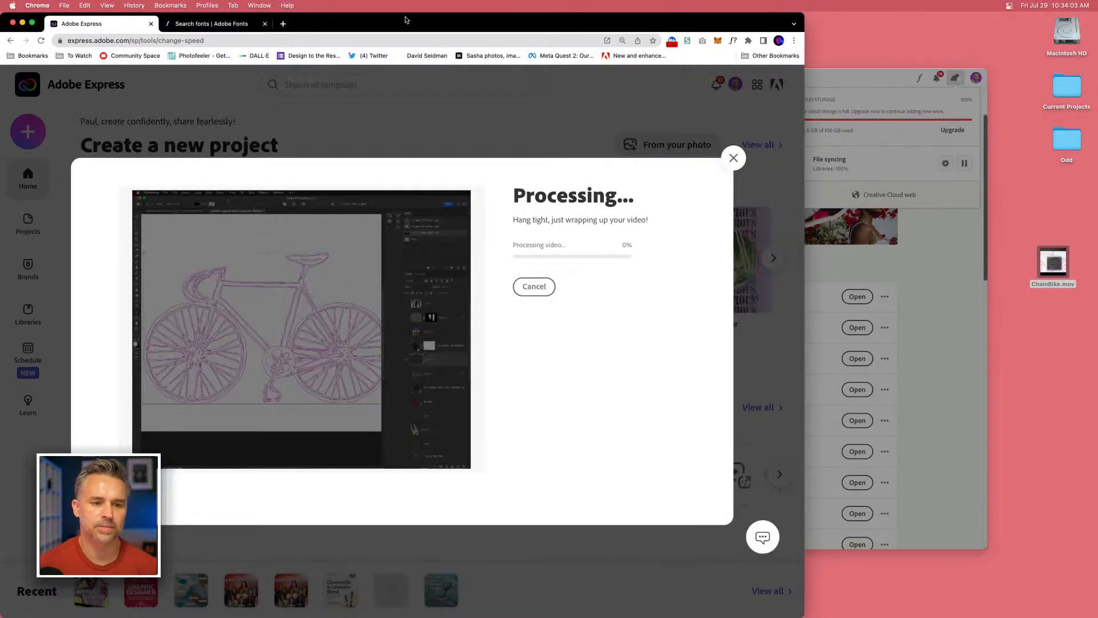
pyautogui.moveTo(805, 13); pyautogui.dragTo(1097, 13)
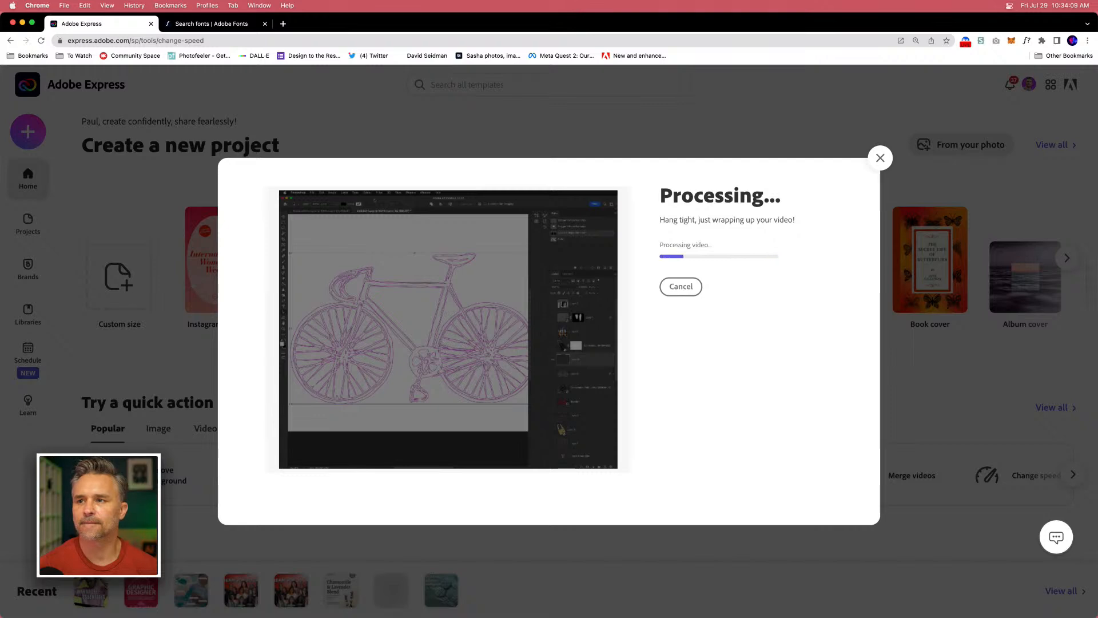
pyautogui.moveTo(255, 615)
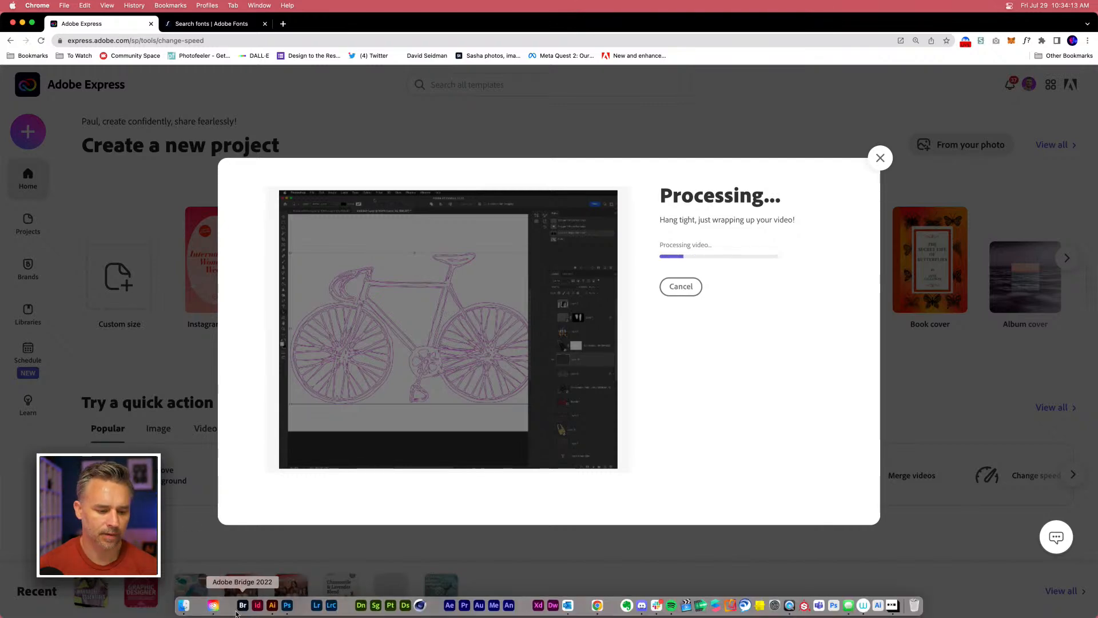
# Switch to Illustrator, collapse the document properties, and move the flame icon and the capitalised "Fresh pixels" text away from the other lettering.
pyautogui.click(273, 606)
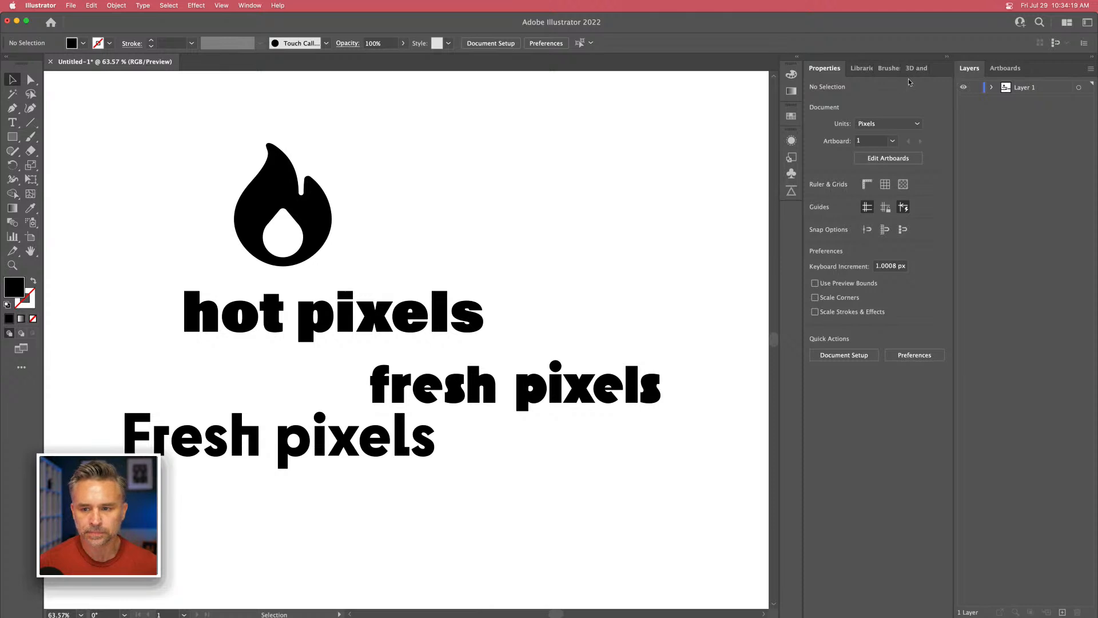
pyautogui.click(950, 58)
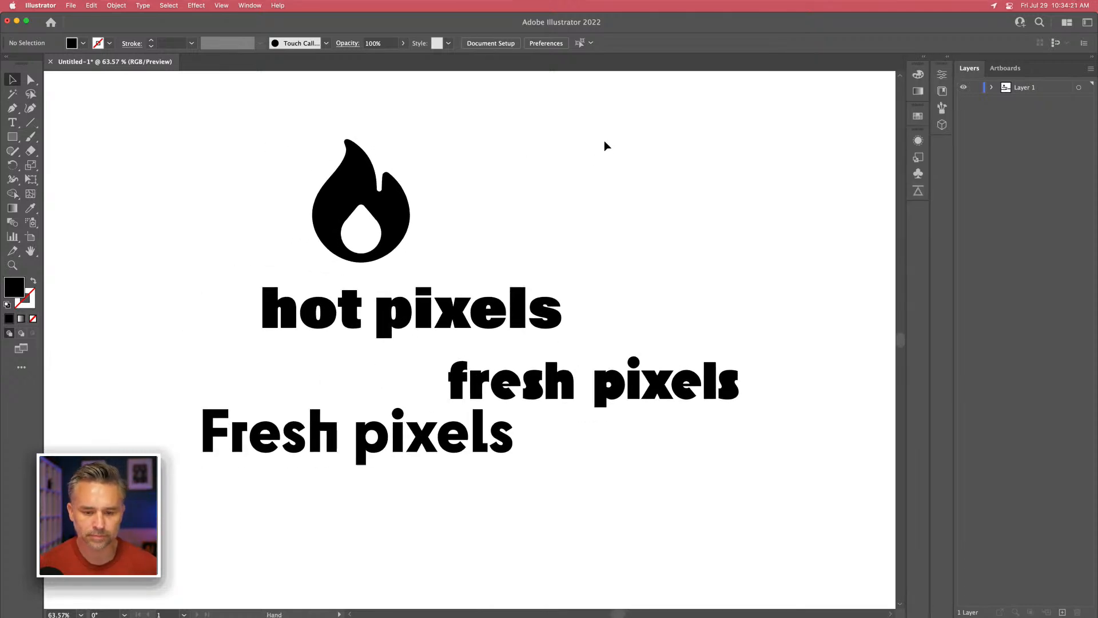
pyautogui.moveTo(354, 201); pyautogui.dragTo(221, 183)
pyautogui.moveTo(363, 445); pyautogui.dragTo(390, 461)
pyautogui.press('space')
pyautogui.moveTo(178, 402); pyautogui.dragTo(218, 395)
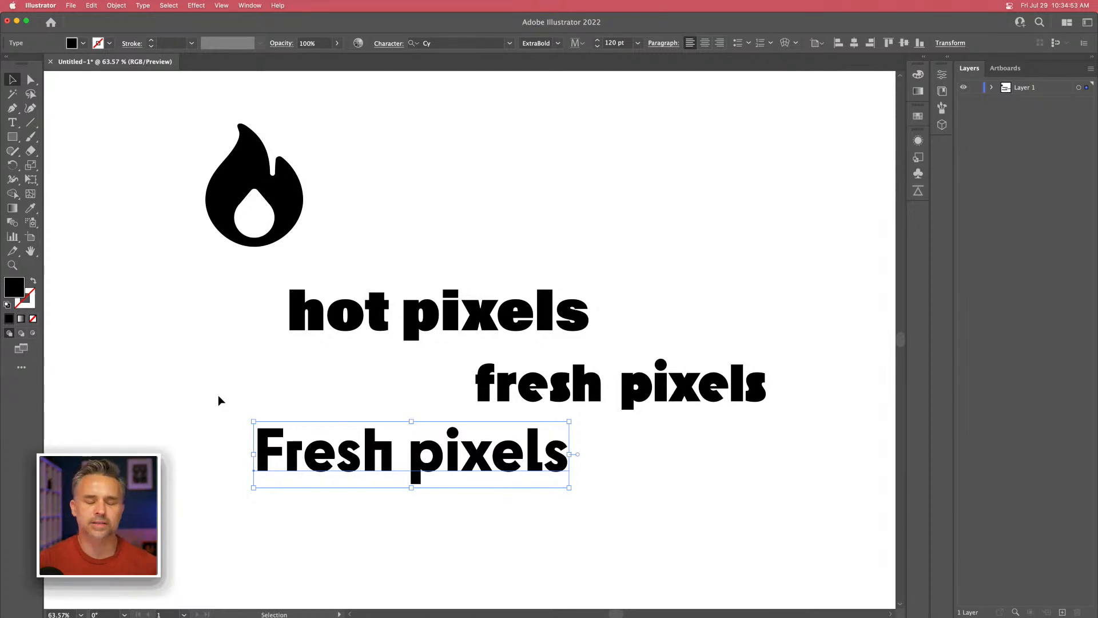
# Move the lowercase "fresh pixels" text below the capitalised version and shift "hot pixels" slightly down and to the right.
pyautogui.click(366, 313)
pyautogui.click(499, 382)
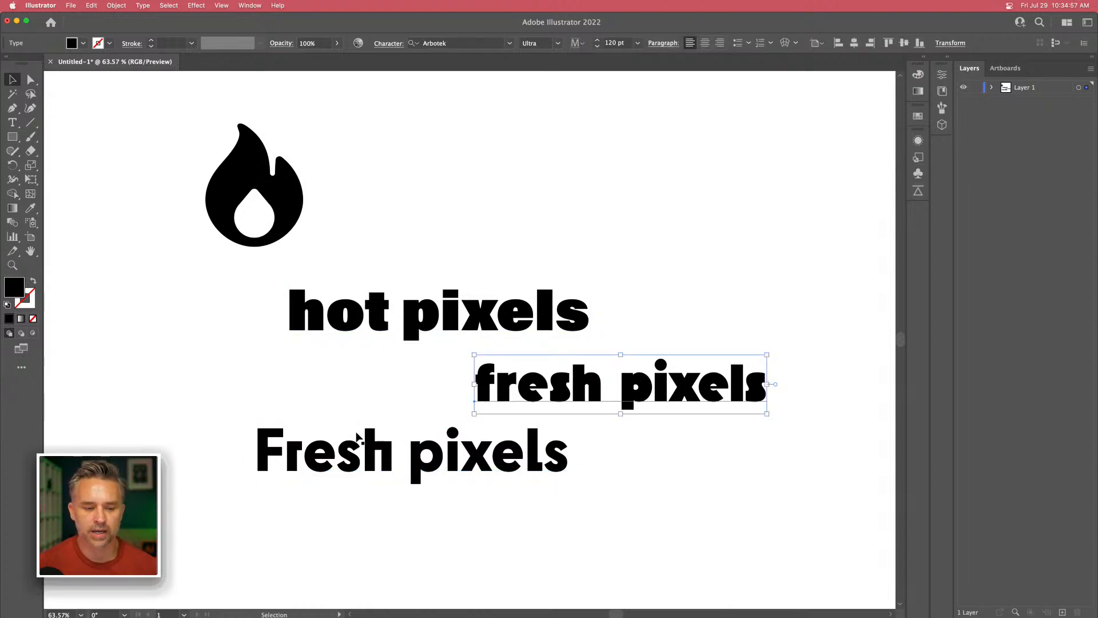
pyautogui.press('super+z')
pyautogui.press('super+z')
pyautogui.press('super+shift+z')
pyautogui.press('super+shift+z')
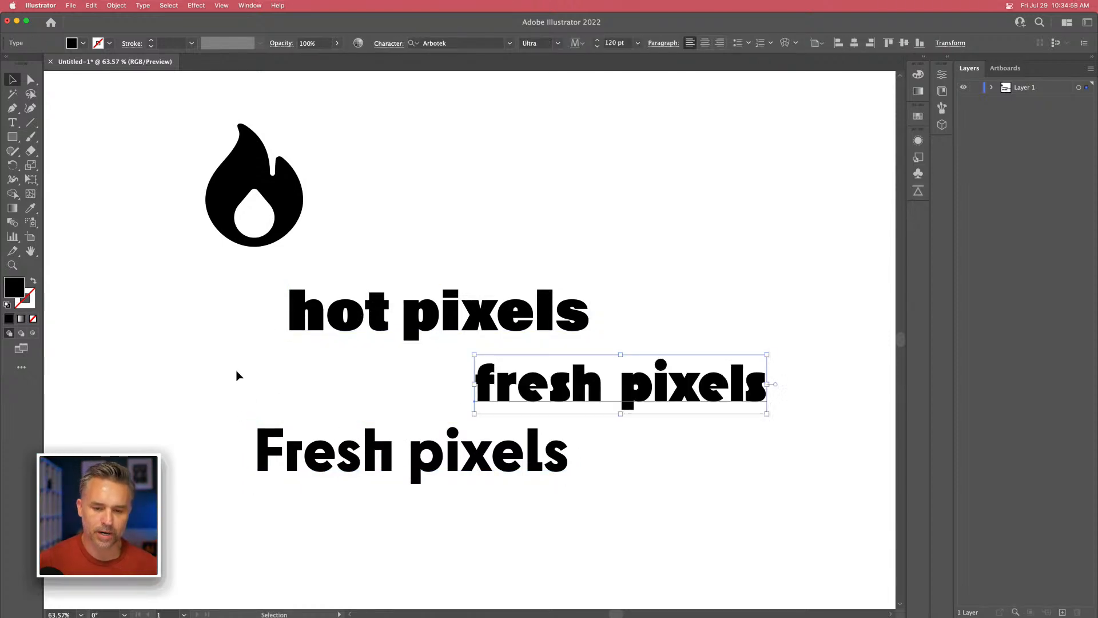
pyautogui.moveTo(611, 385); pyautogui.dragTo(562, 519)
pyautogui.moveTo(340, 318); pyautogui.dragTo(380, 341)
pyautogui.click(465, 406)
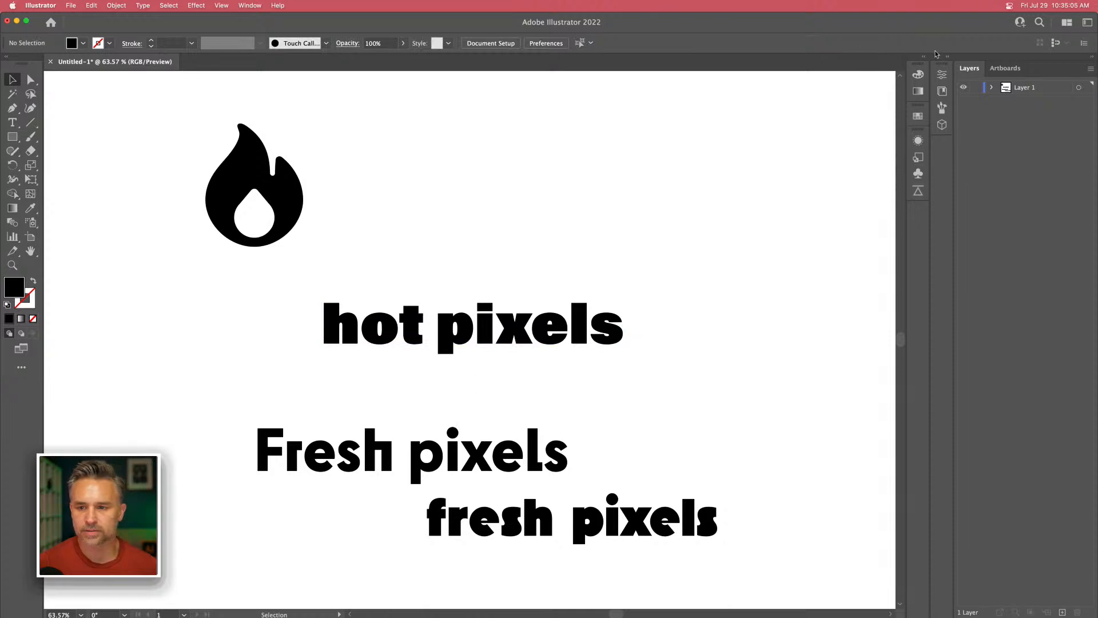
# Duplicate "hot pixels" to make three versions and apply the Cy ExtraBold style of "Fresh pixels" to the upper copy with the Eyedropper.
pyautogui.moveTo(439, 327); pyautogui.dragTo(551, 162)
pyautogui.press('i')
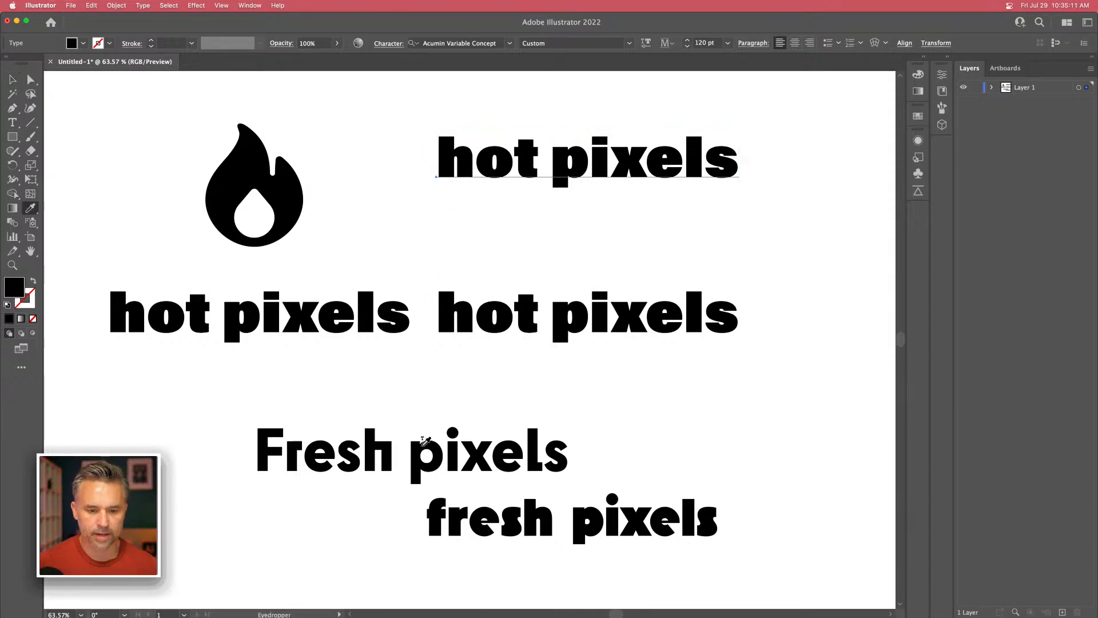
pyautogui.click(416, 448)
pyautogui.press('v')
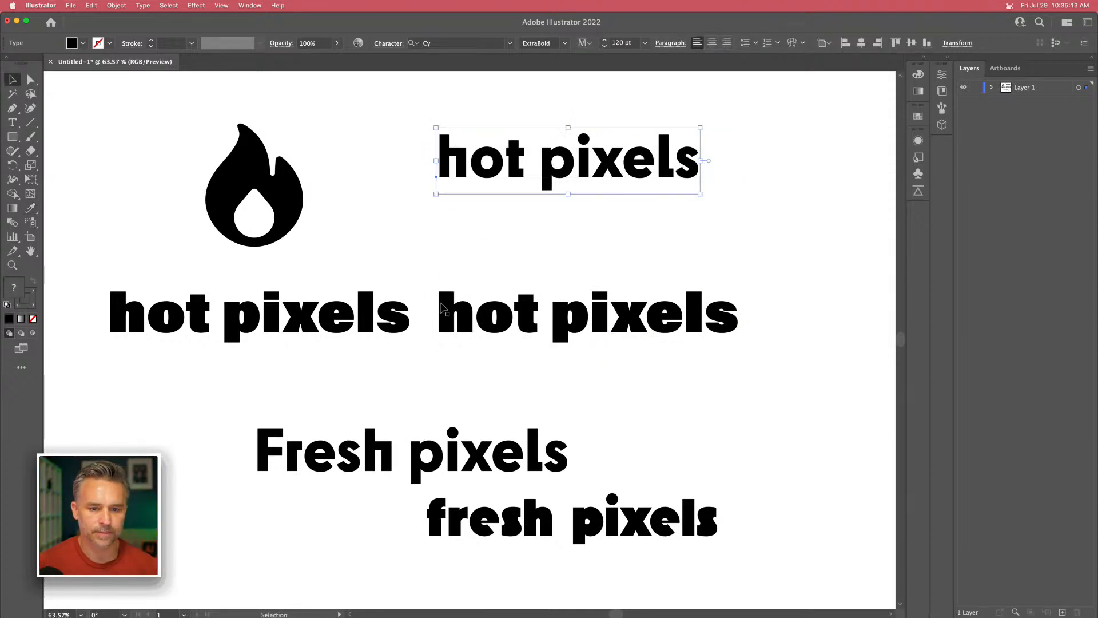
# Sample the Arbotek Ultra style from the lowercase "fresh pixels" text onto the "hot pixels" copy in the second row with the Eyedropper.
pyautogui.click(449, 320)
pyautogui.press('i')
pyautogui.click(538, 511)
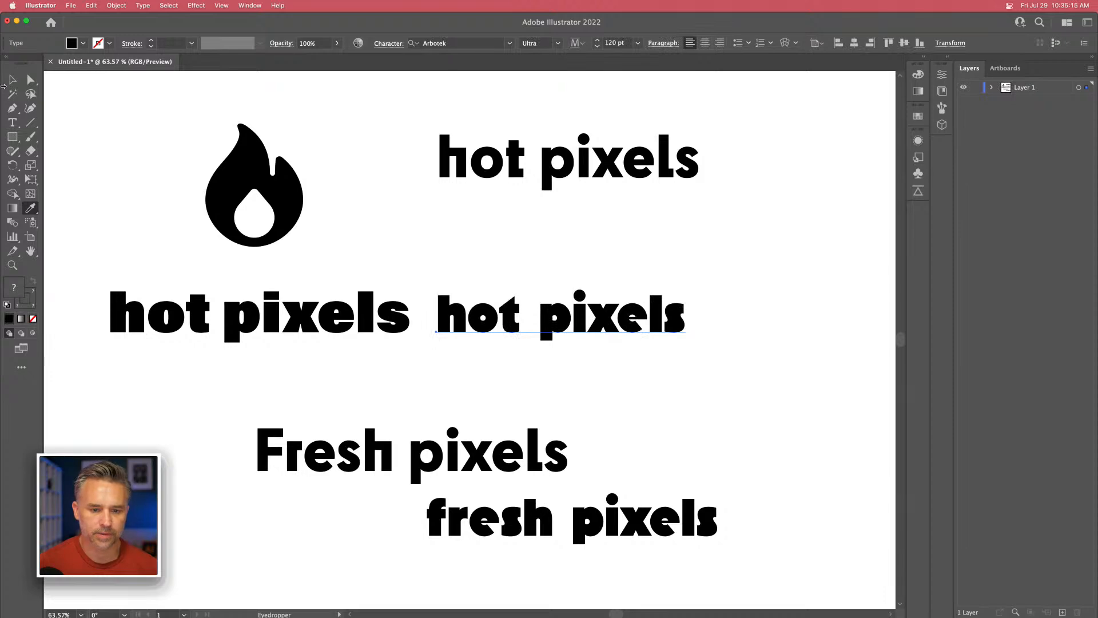
# Delete the two "fresh pixels" sample texts below the "hot pixels" versions.
pyautogui.press('v')
pyautogui.moveTo(152, 422); pyautogui.dragTo(664, 552)
pyautogui.press('Delete')
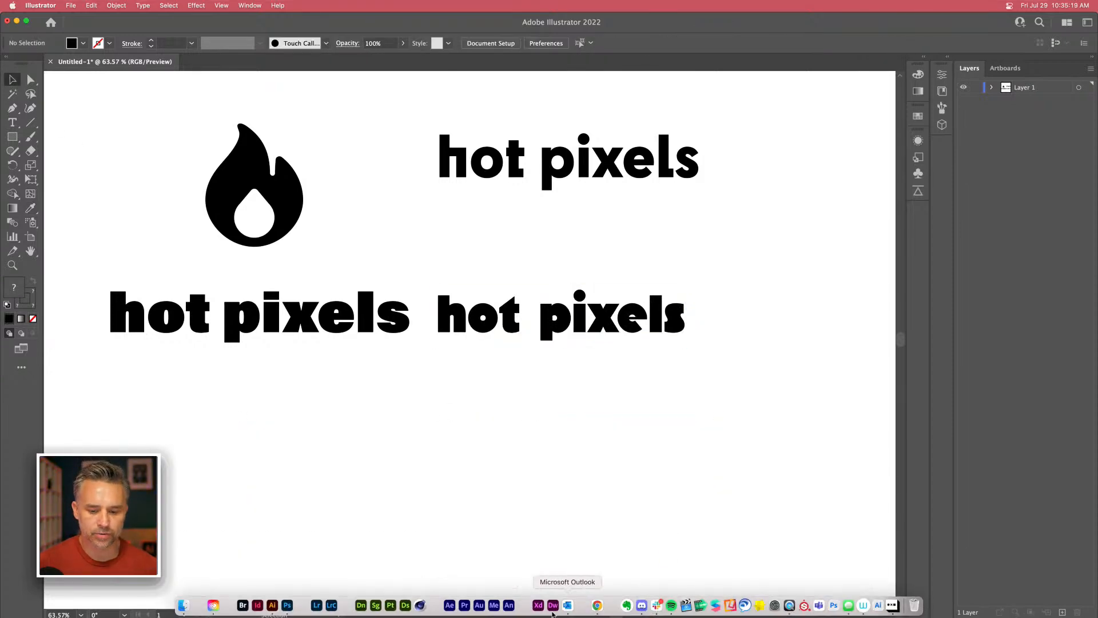
# Switch to Chrome, narrow its window to check the Creative Cloud result, and play the downloaded ChainBike_AdobeExpress.mp4.
pyautogui.click(597, 605)
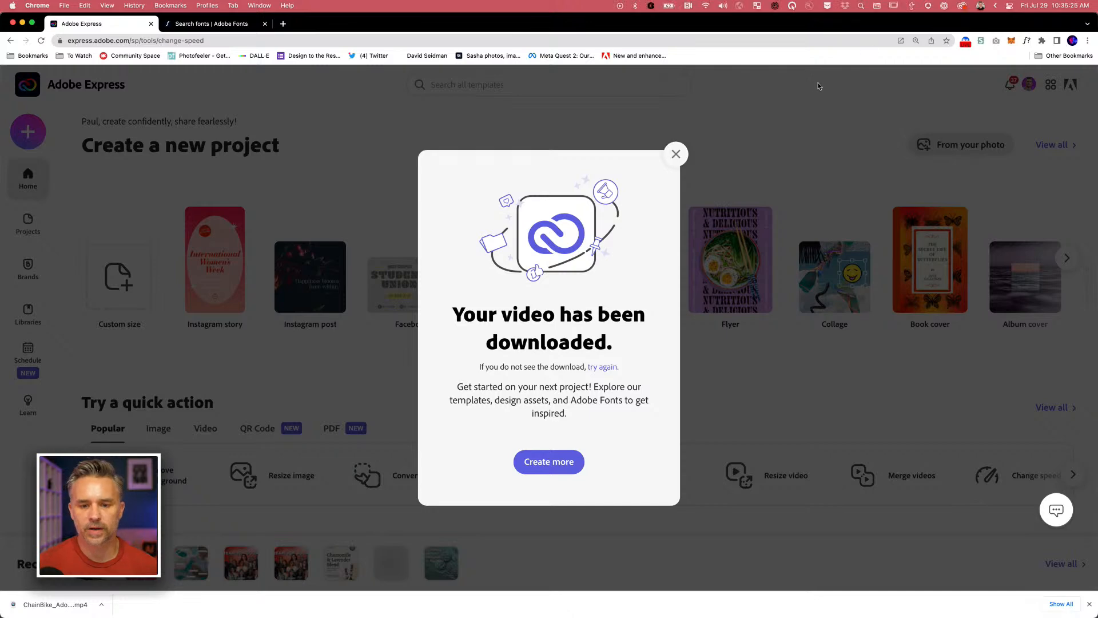
pyautogui.moveTo(1096, 102); pyautogui.dragTo(780, 107)
pyautogui.click(864, 189)
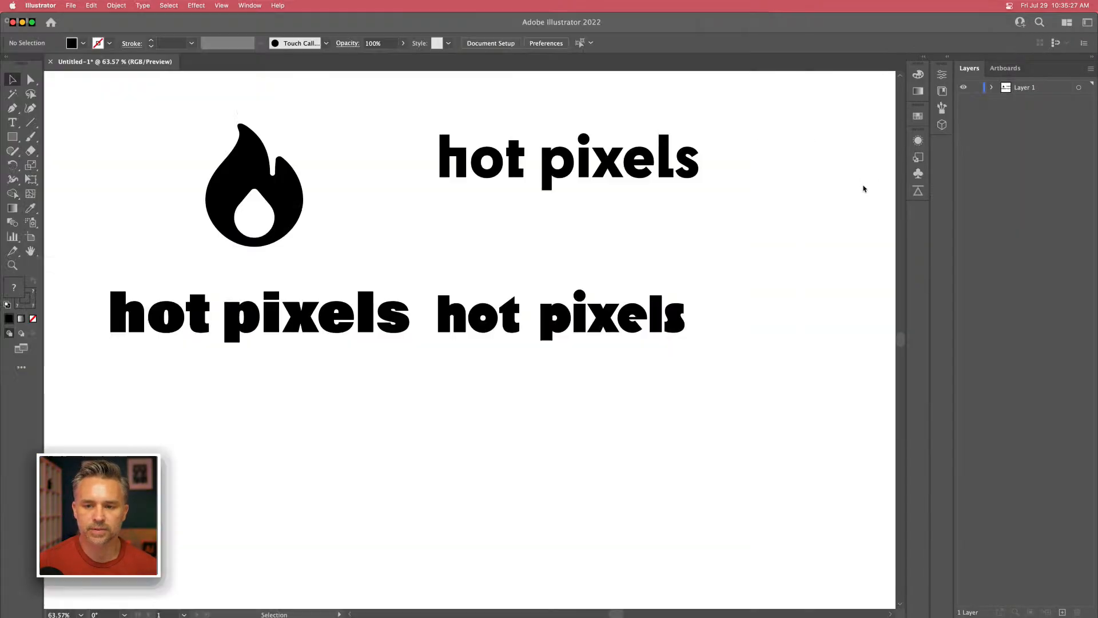
pyautogui.click(16, 21)
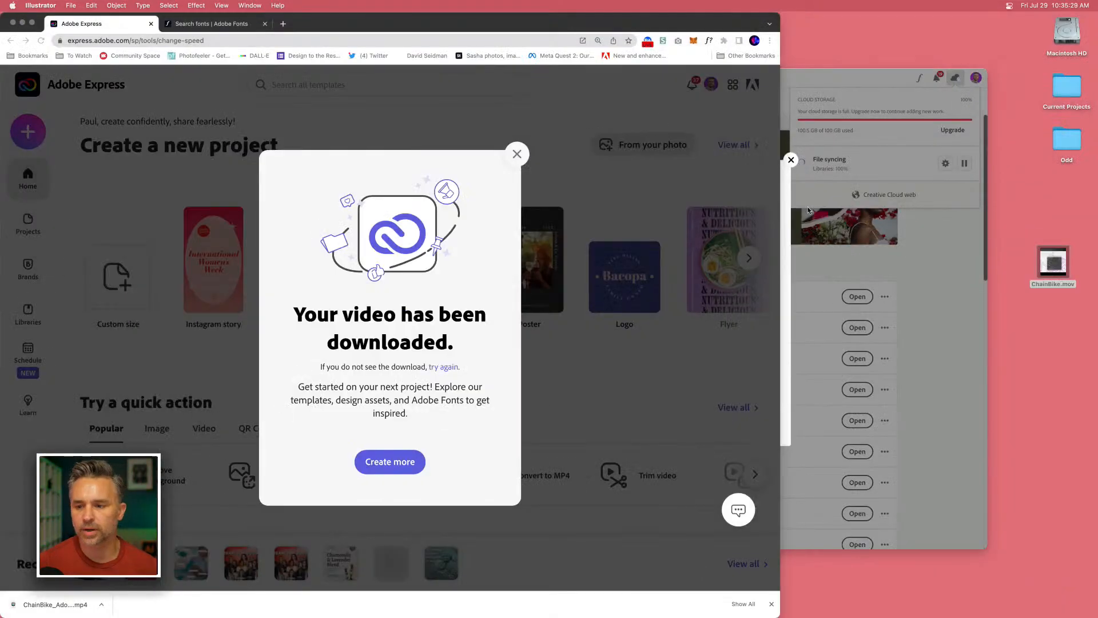
pyautogui.click(860, 304)
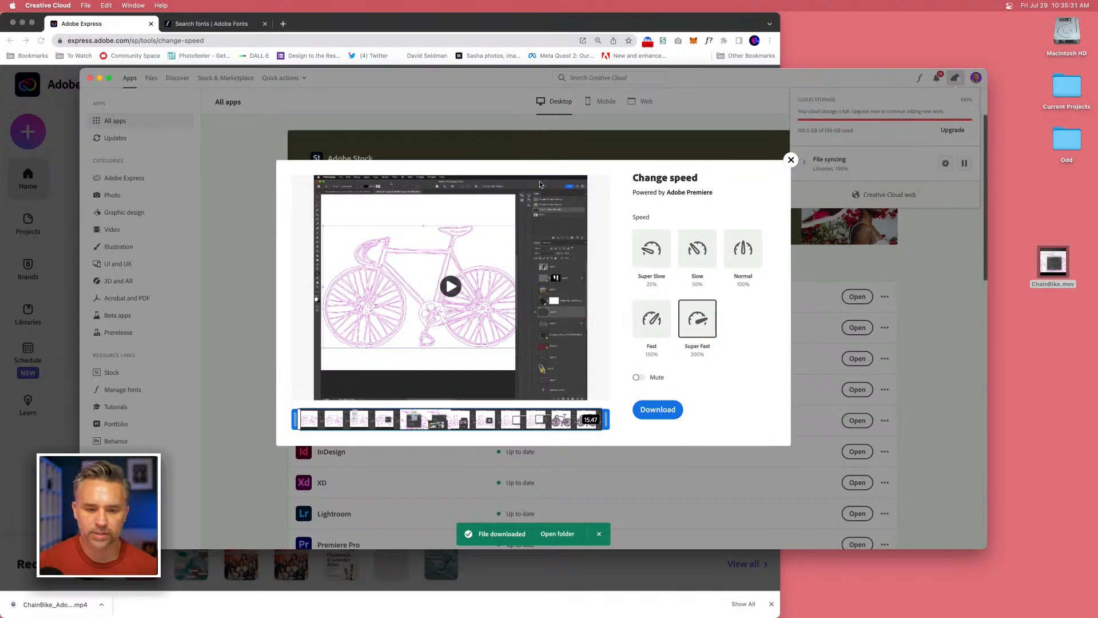
pyautogui.click(55, 605)
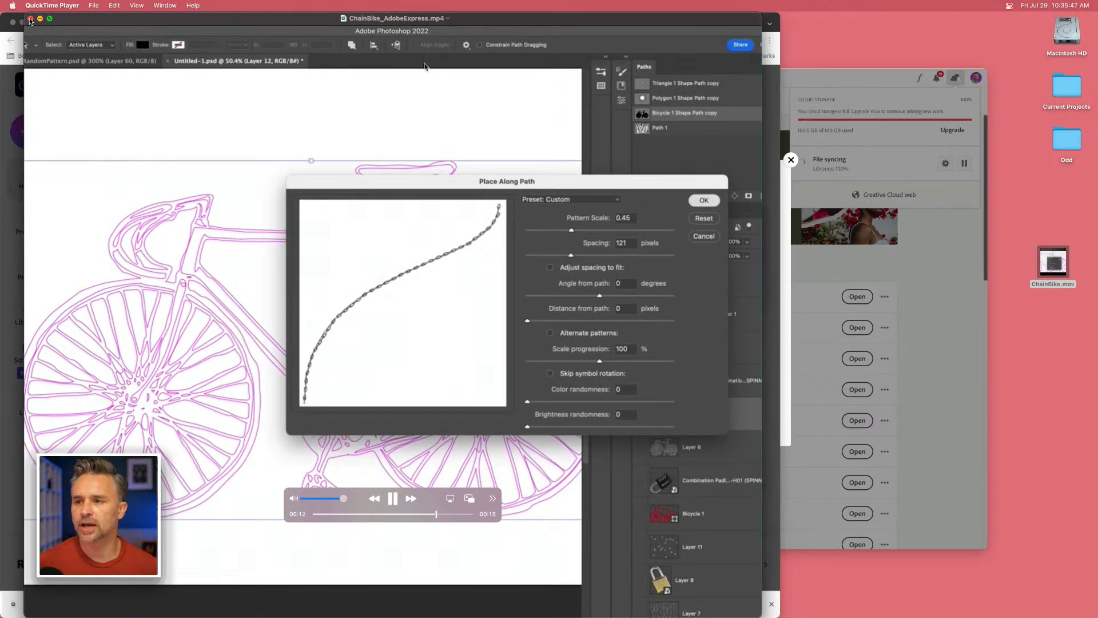
# Close the video and the Adobe Express download dialog, and widen the browser window to the full screen.
pyautogui.click(31, 20)
pyautogui.click(519, 168)
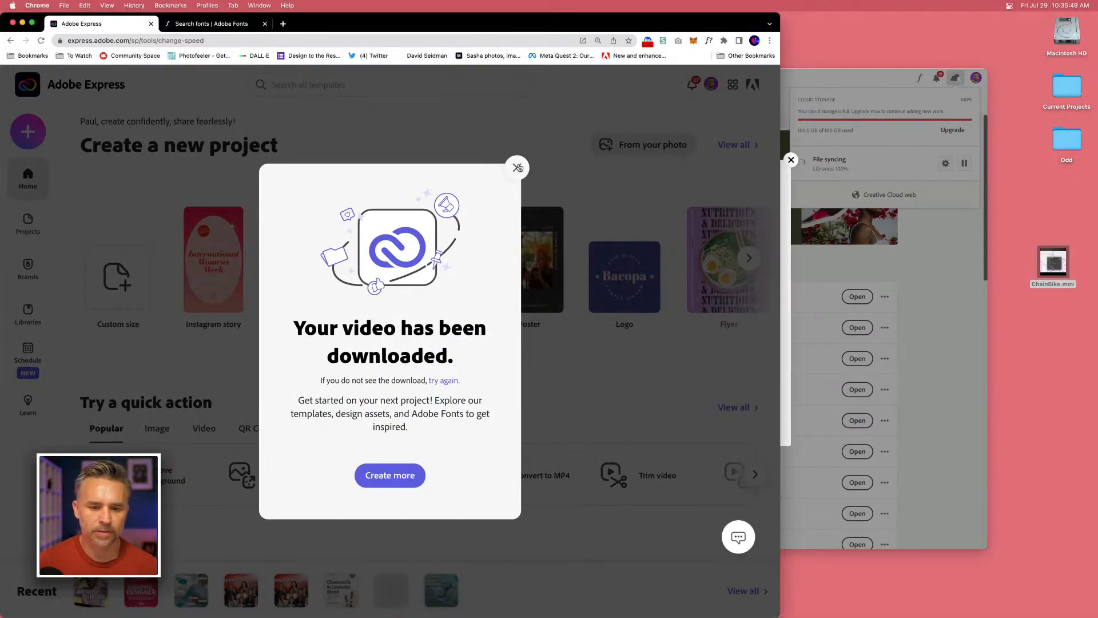
pyautogui.click(518, 168)
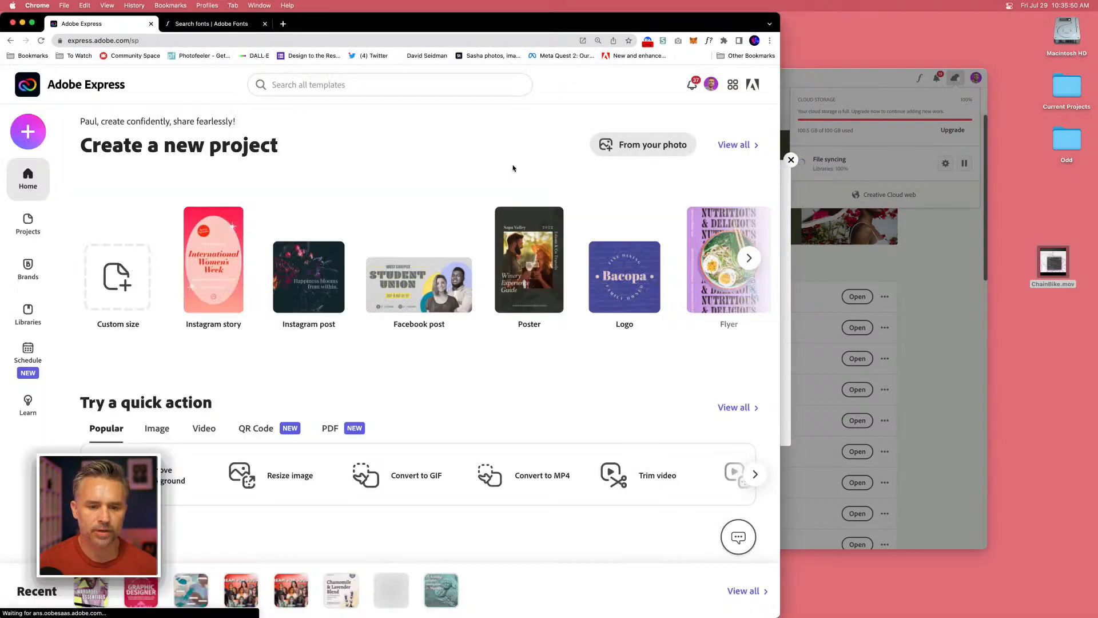
pyautogui.doubleClick(779, 105)
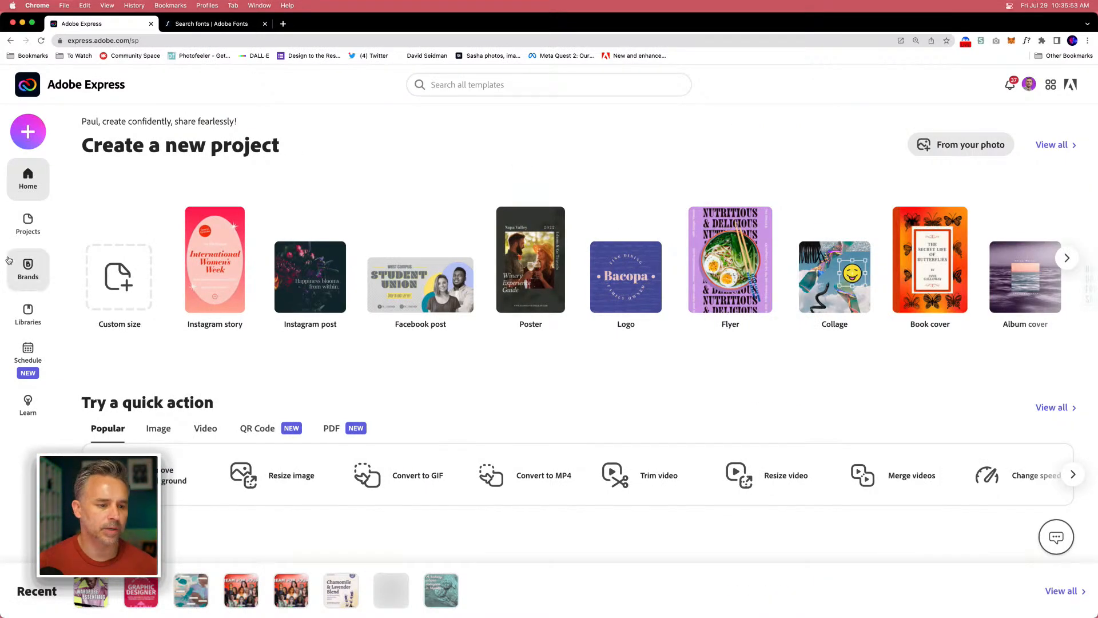
# Start a new logo project in Adobe Express, search the logo templates for "hot", and apply the pink "Hot Stuff" template.
pyautogui.click(27, 133)
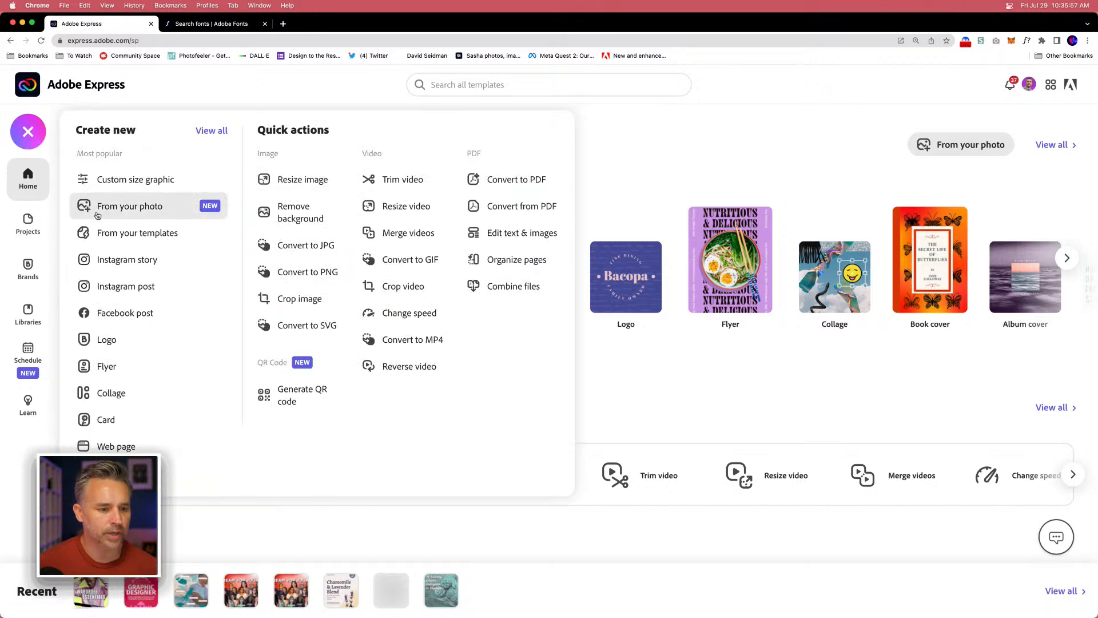
pyautogui.click(95, 341)
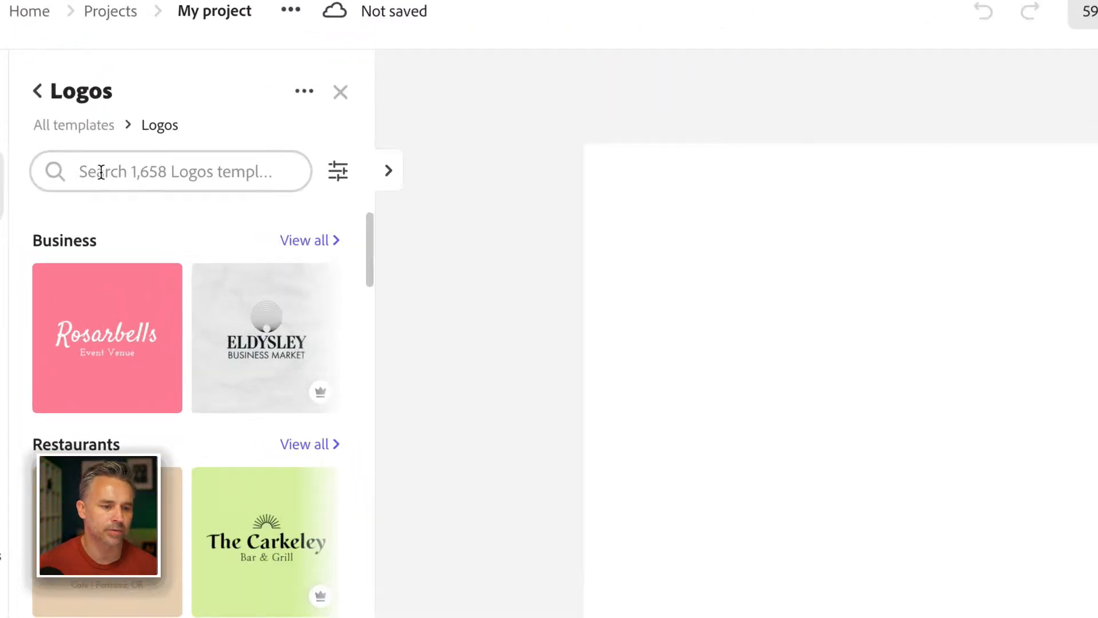
pyautogui.click(93, 166)
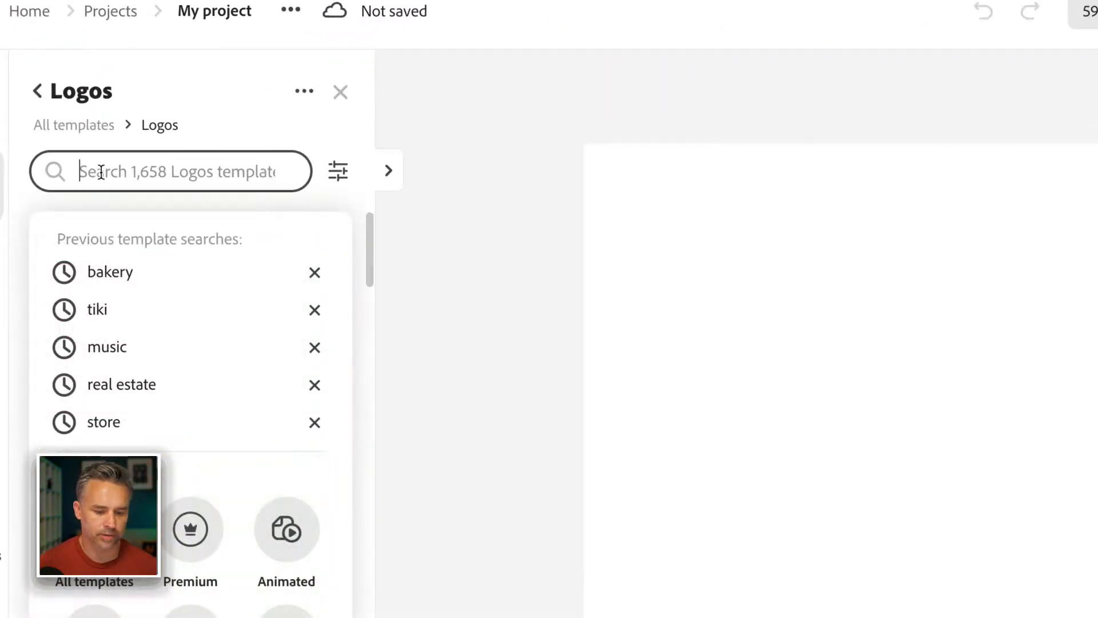
pyautogui.write('hot')
pyautogui.press('Return')
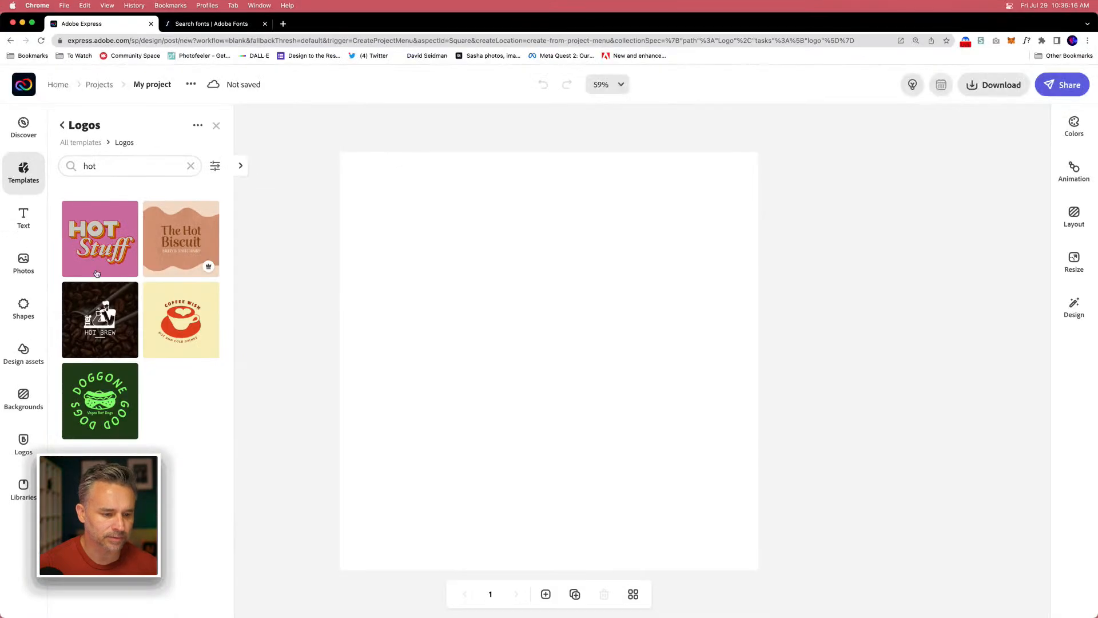
pyautogui.click(93, 241)
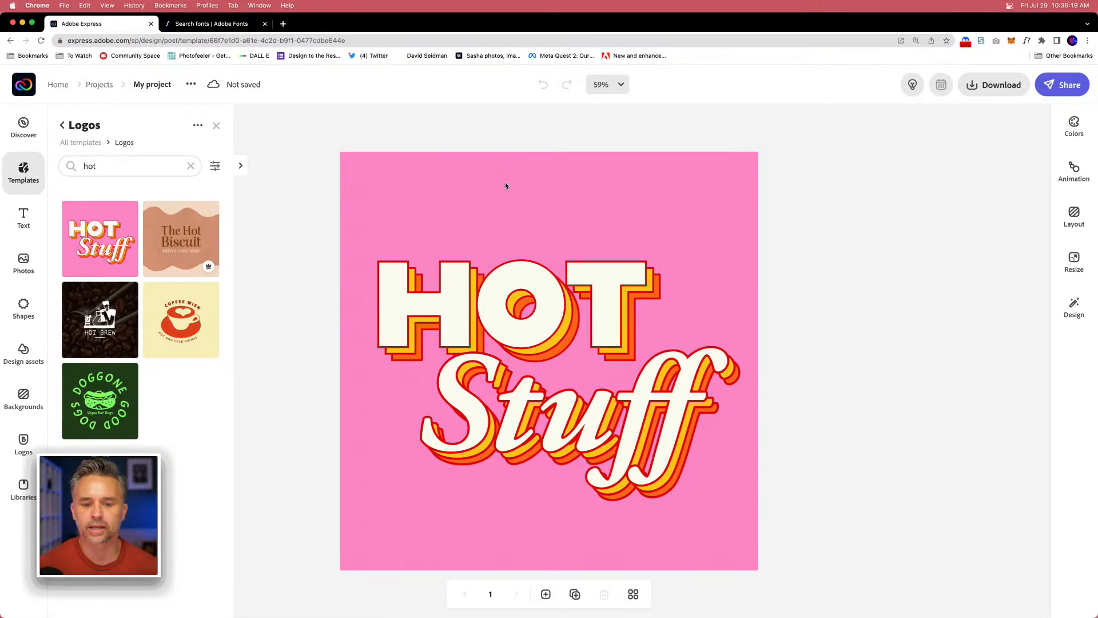
pyautogui.click(506, 186)
pyautogui.click(277, 218)
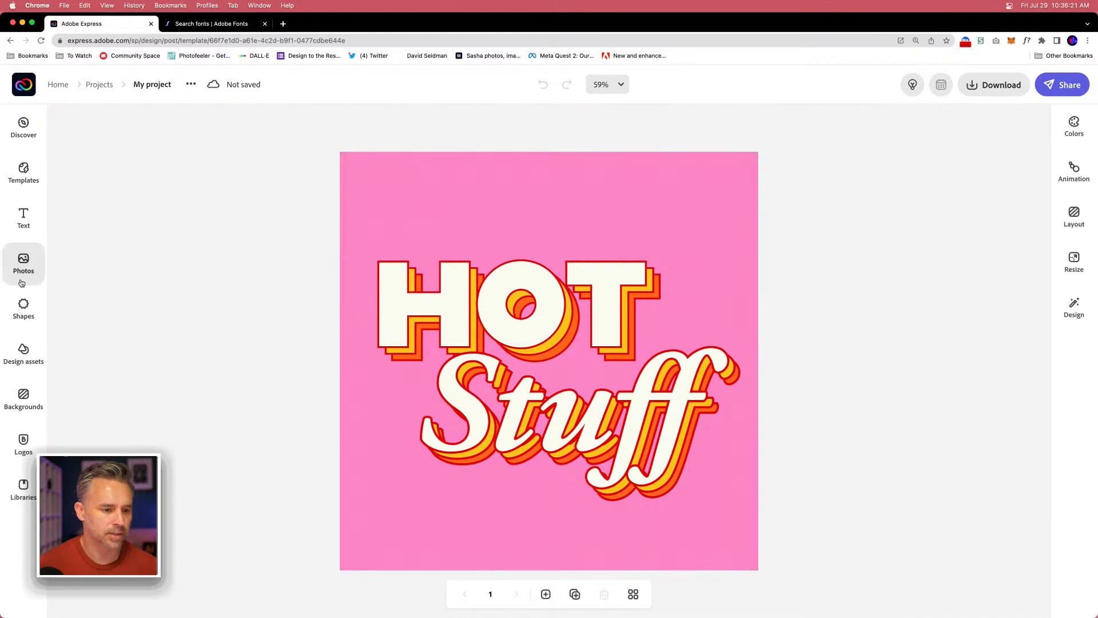
# Search the shapes for "fire" and add the first solid flame to the Hot Stuff logo.
pyautogui.click(23, 310)
pyautogui.click(108, 153)
pyautogui.write('fire')
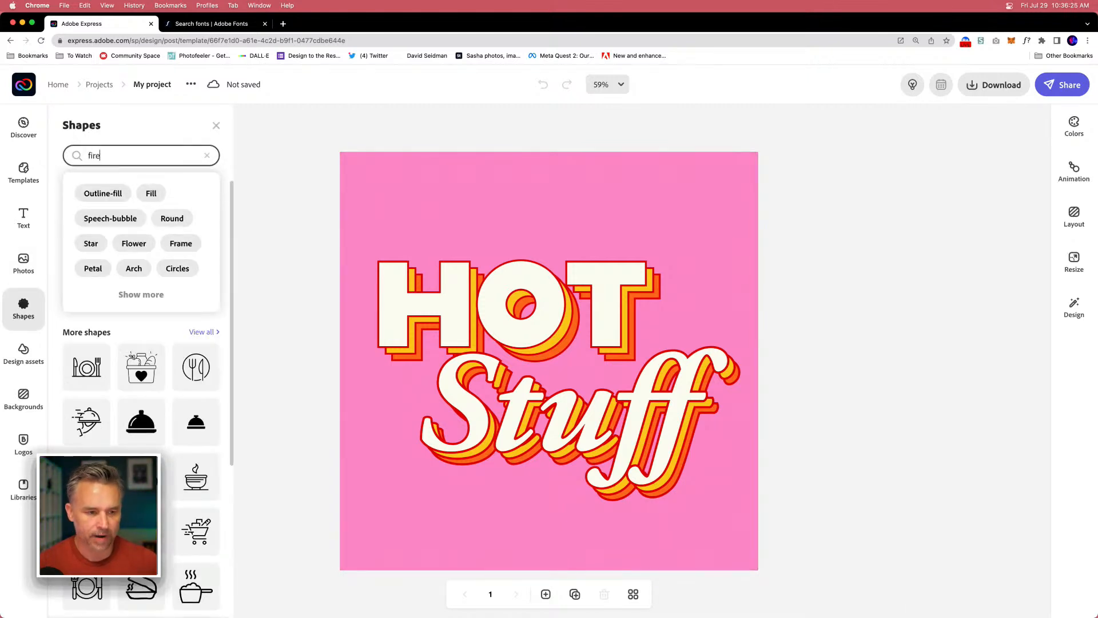
pyautogui.press('Return')
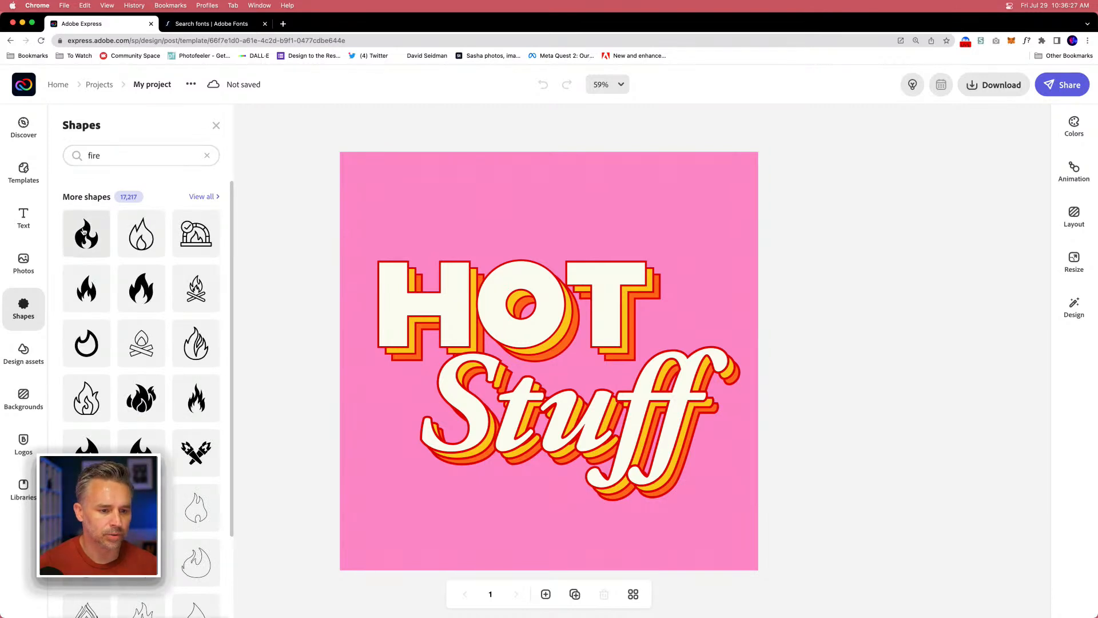
pyautogui.click(83, 237)
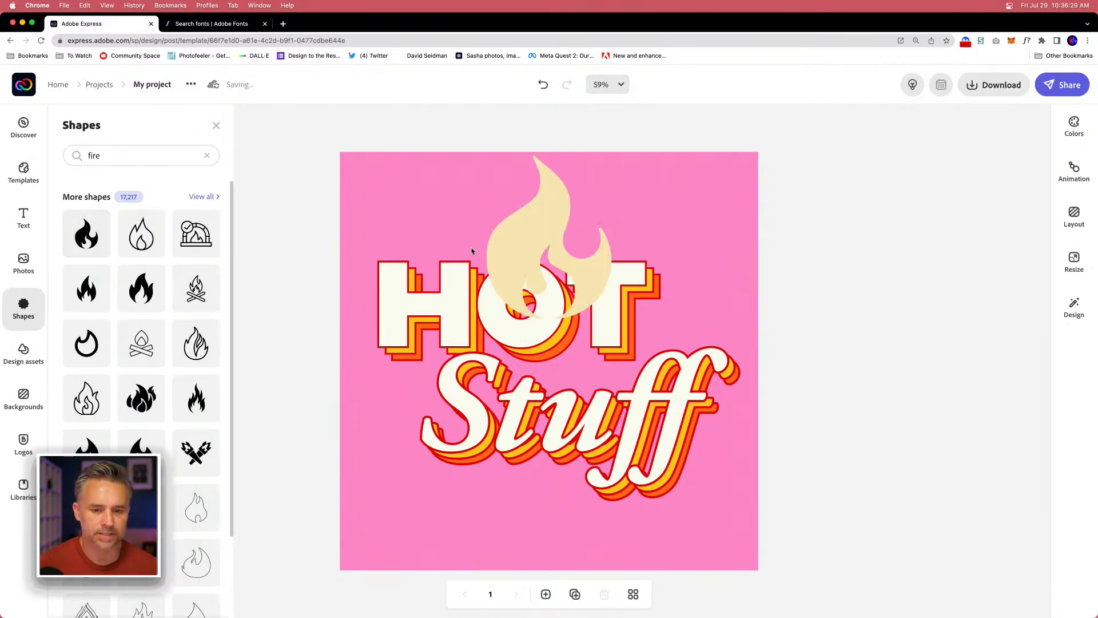
# Shrink the cream flame and place it in the upper-left corner of the canvas above the letter H.
pyautogui.moveTo(455, 243); pyautogui.dragTo(384, 243)
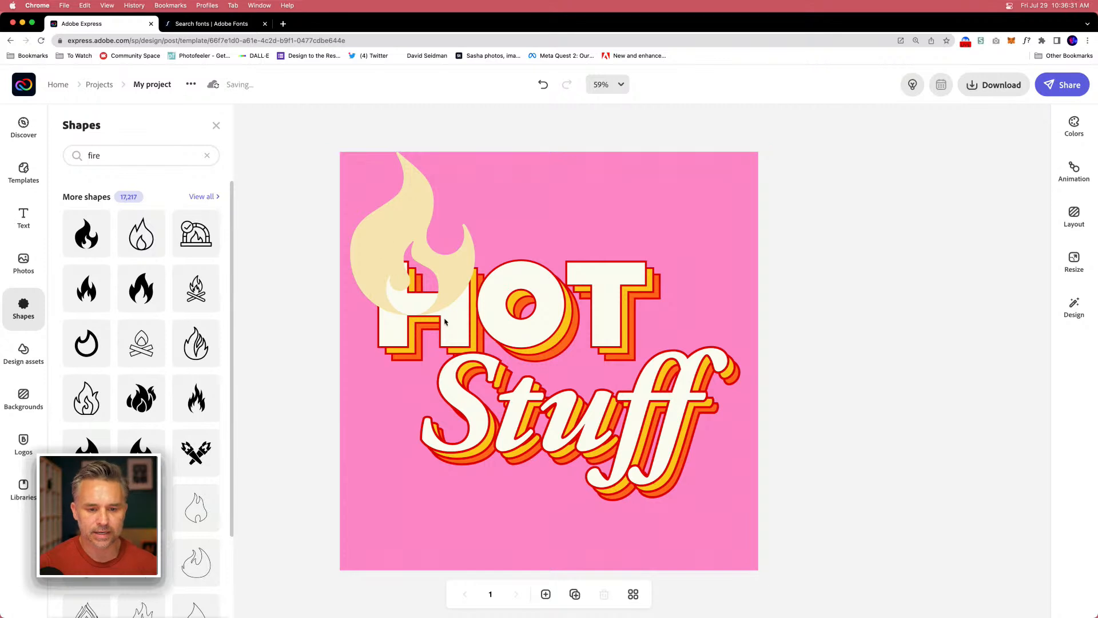
pyautogui.click(404, 215)
pyautogui.moveTo(476, 316); pyautogui.dragTo(415, 255)
pyautogui.moveTo(380, 210); pyautogui.dragTo(388, 220)
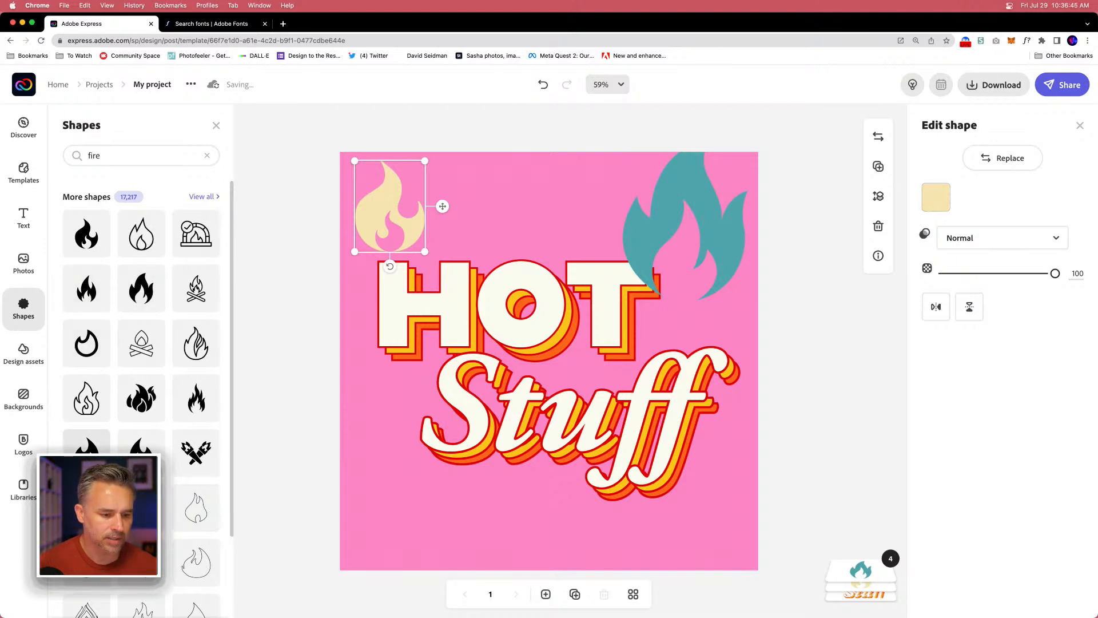
# Add more flame shapes from the fire results and spread them over the words "Hot" and "Stuff".
pyautogui.moveTo(536, 242); pyautogui.dragTo(428, 408)
pyautogui.scroll(-5, 165, 477)
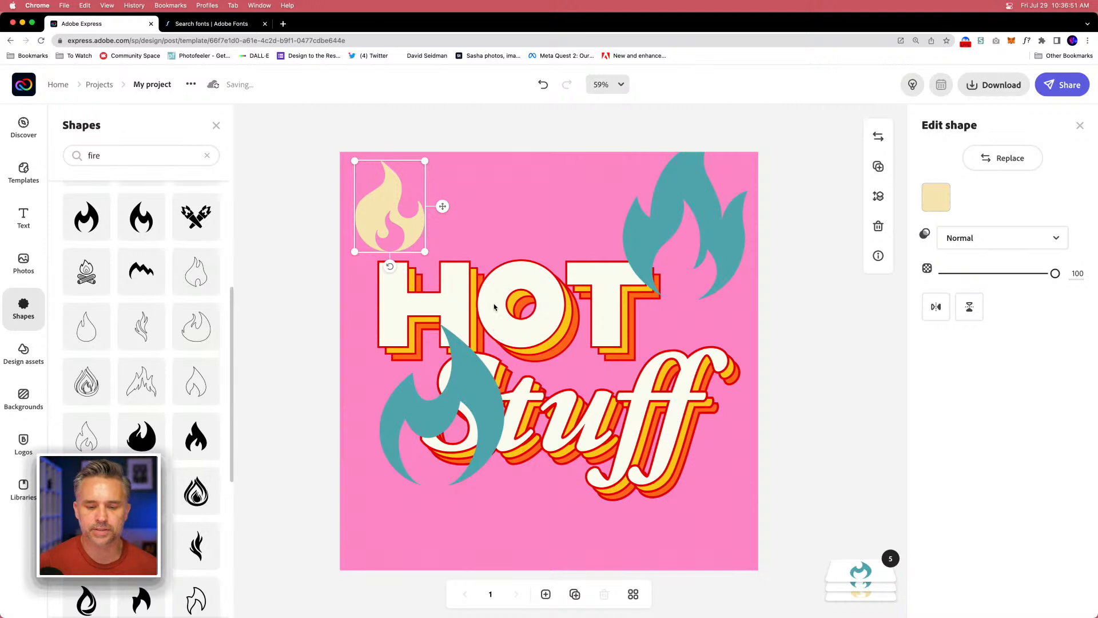
pyautogui.moveTo(708, 448); pyautogui.dragTo(658, 432)
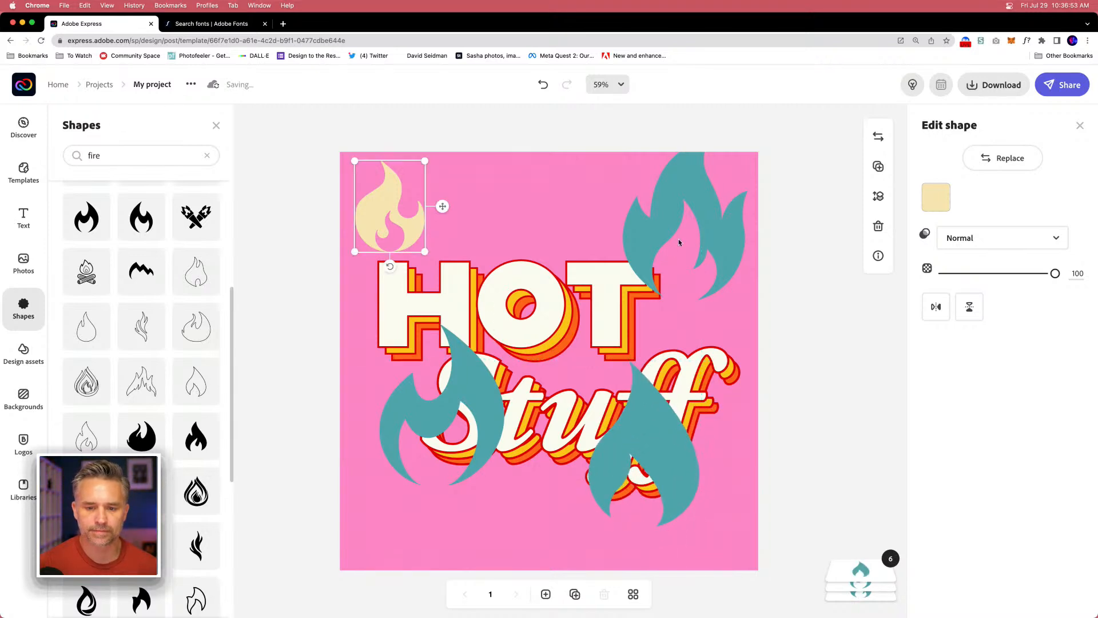
pyautogui.moveTo(647, 243); pyautogui.dragTo(625, 271)
pyautogui.scroll(-3, 143, 400)
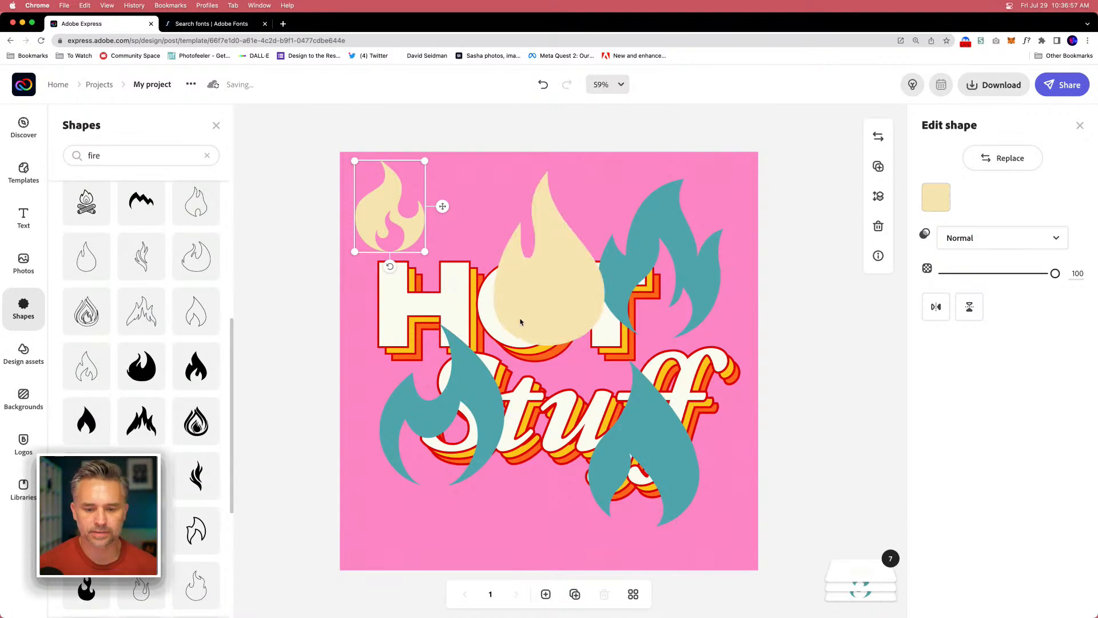
pyautogui.moveTo(523, 314); pyautogui.dragTo(515, 294)
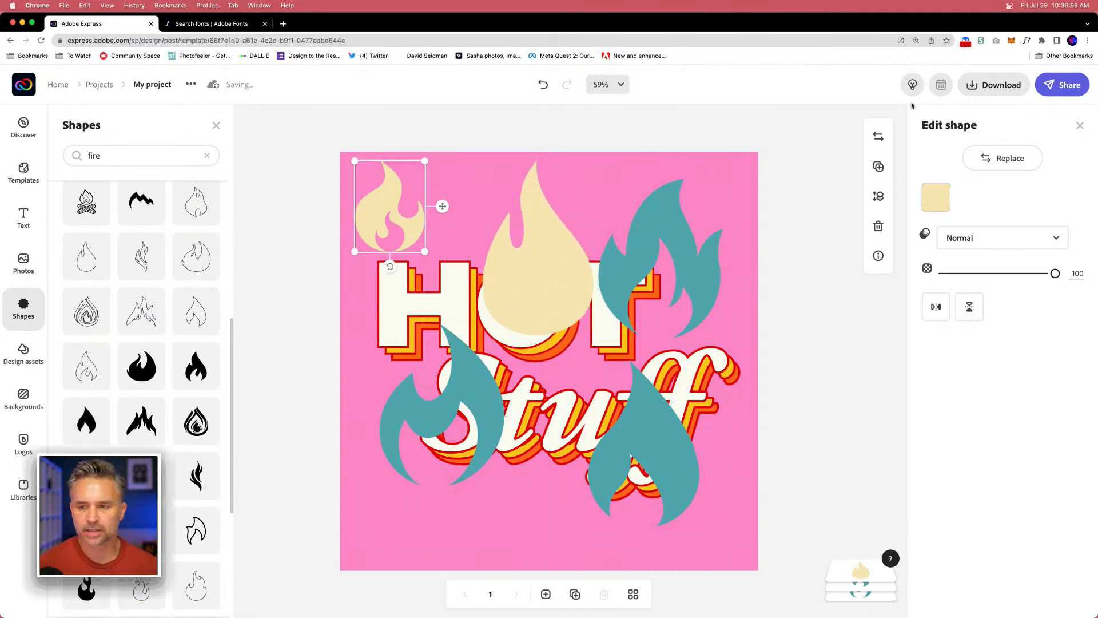
# Move the teal flame over the end of "Stuff" and shrink it into the lower-right corner of the canvas.
pyautogui.click(645, 429)
pyautogui.moveTo(633, 424); pyautogui.dragTo(657, 437)
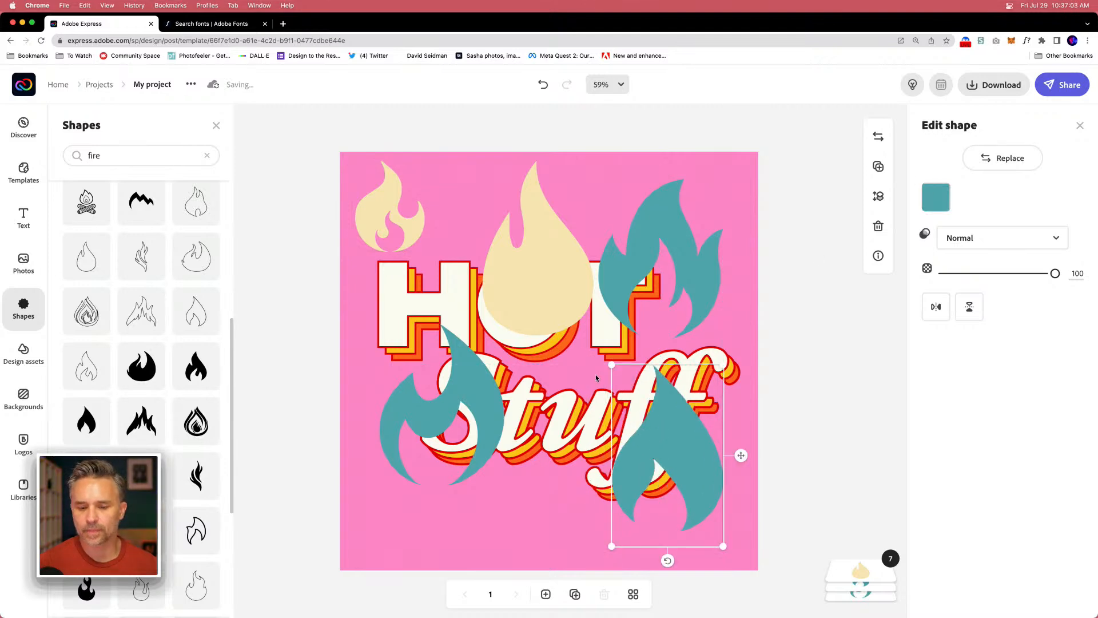
pyautogui.moveTo(611, 364); pyautogui.dragTo(666, 455)
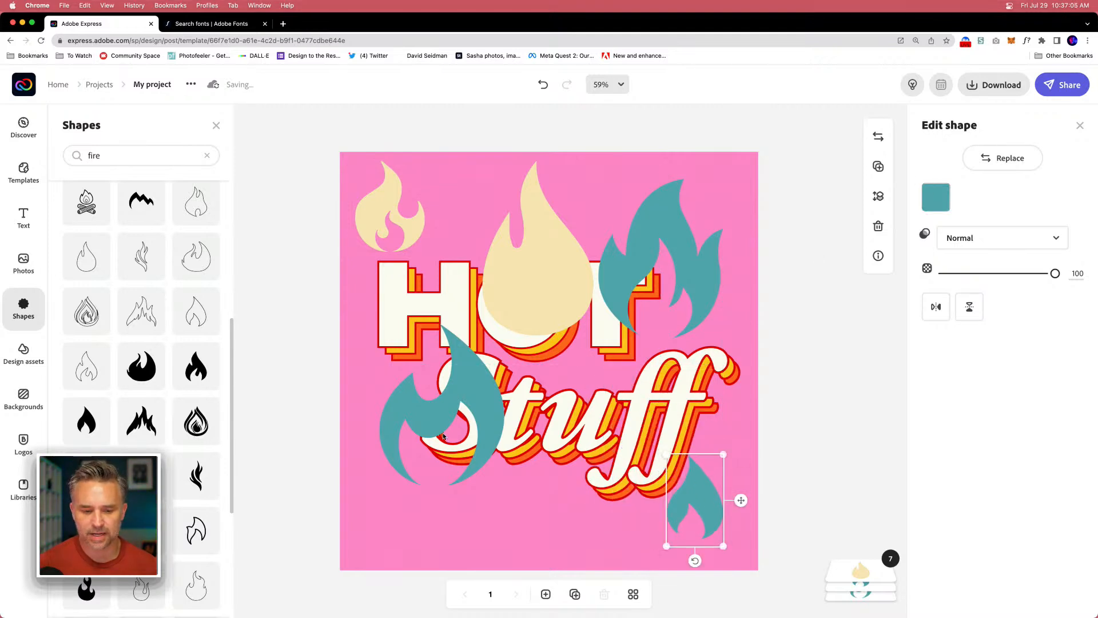
# Shrink the teal flame over the start of "Stuff" and move it into the lower-left corner of the canvas.
pyautogui.click(430, 400)
pyautogui.moveTo(501, 321); pyautogui.dragTo(463, 377)
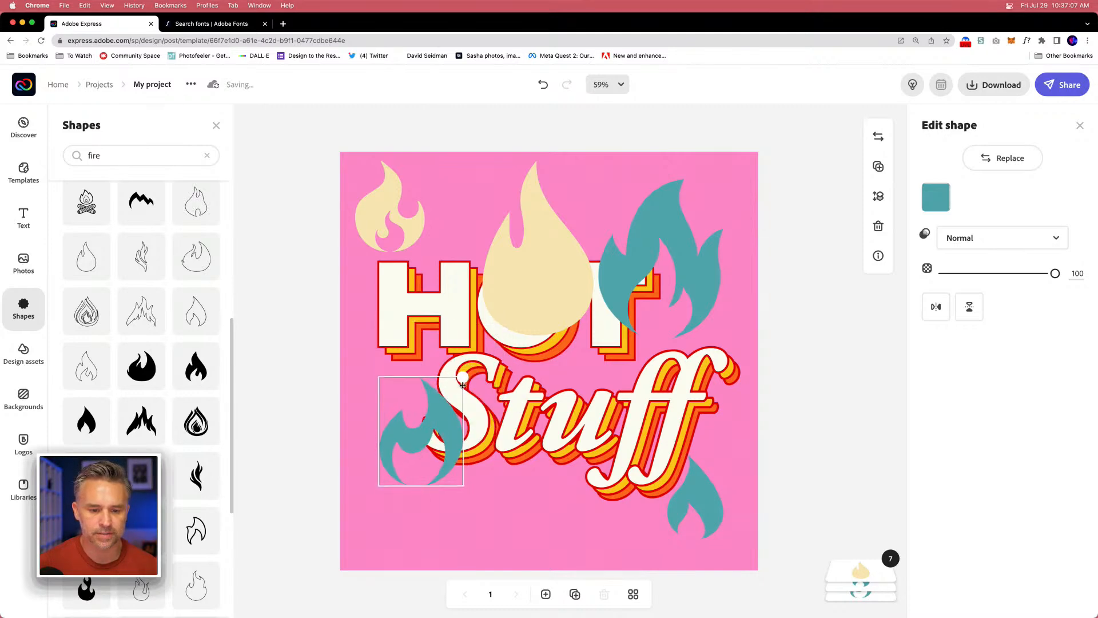
pyautogui.moveTo(430, 417); pyautogui.dragTo(400, 490)
# Shrink the cream flame to sit above the letter O and the teal flame over the T to fit the upper-right corner.
pyautogui.moveTo(507, 285)
pyautogui.mouseDown()
pyautogui.moveTo(505, 265)
pyautogui.moveTo(500, 277)
pyautogui.mouseUp()
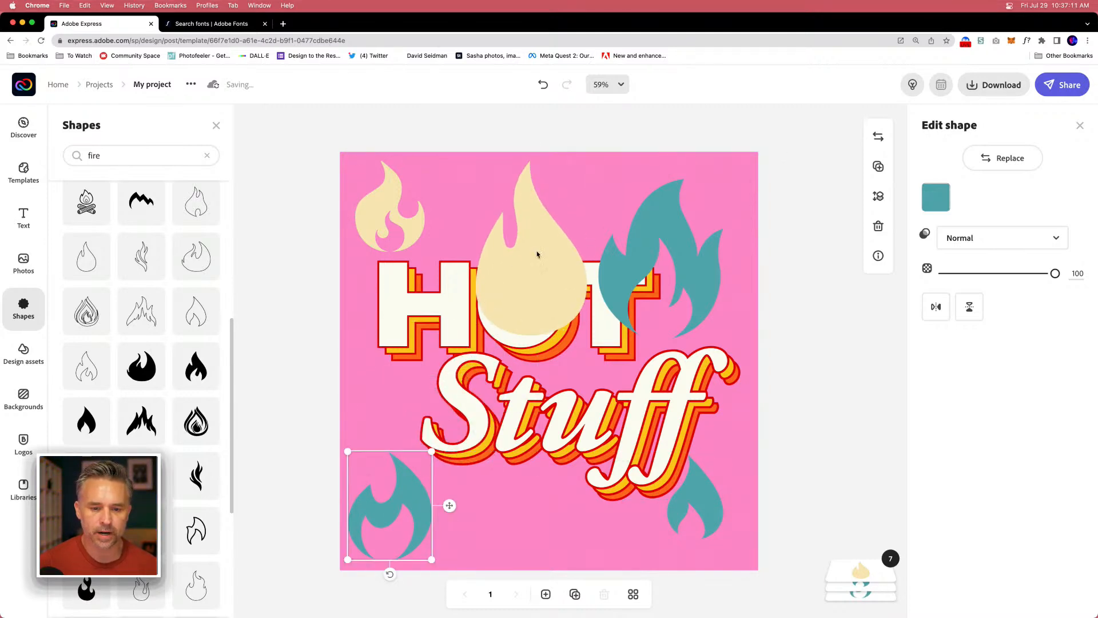
pyautogui.click(502, 274)
pyautogui.moveTo(475, 336); pyautogui.dragTo(511, 215)
pyautogui.click(636, 261)
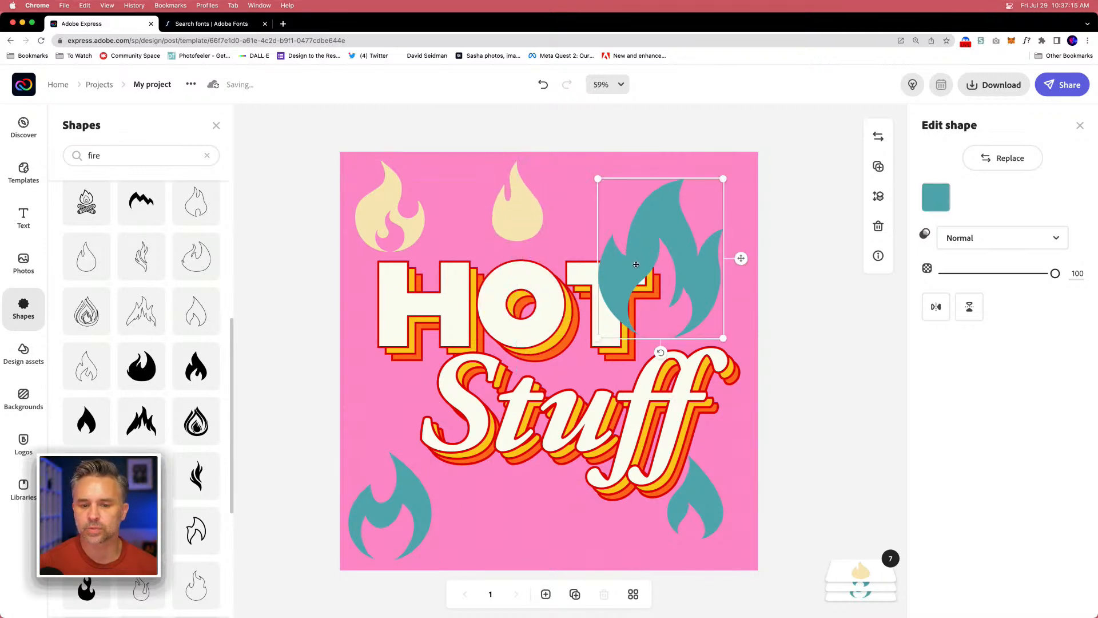
pyautogui.moveTo(598, 339); pyautogui.dragTo(652, 269)
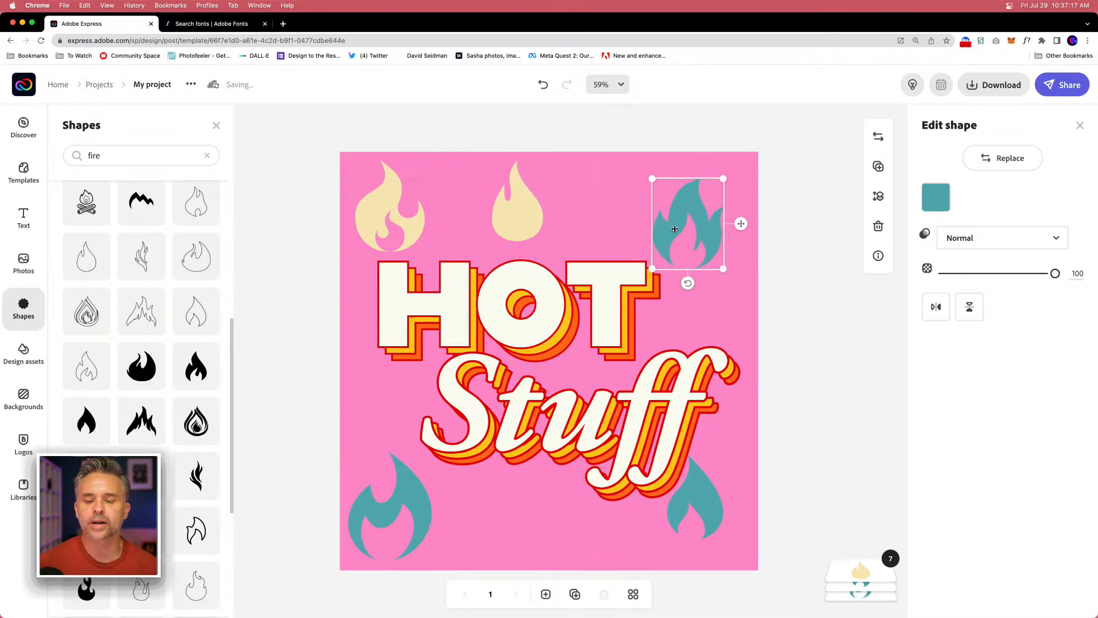
# Clear the selection and download the finished Hot Stuff design as a PDF.
pyautogui.click(566, 416)
pyautogui.click(511, 410)
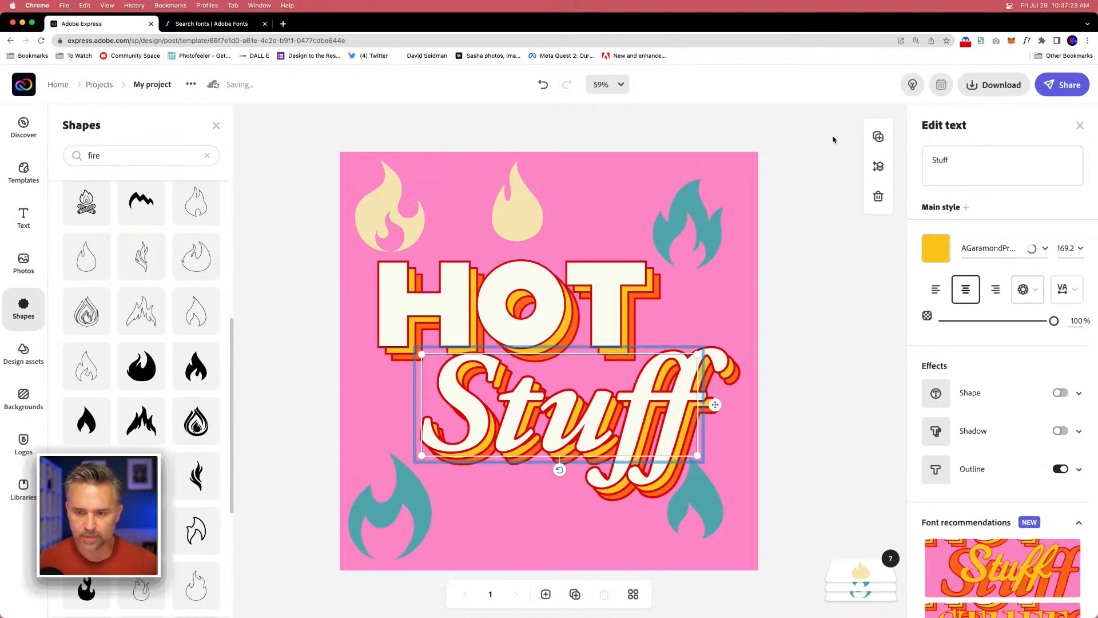
pyautogui.click(822, 282)
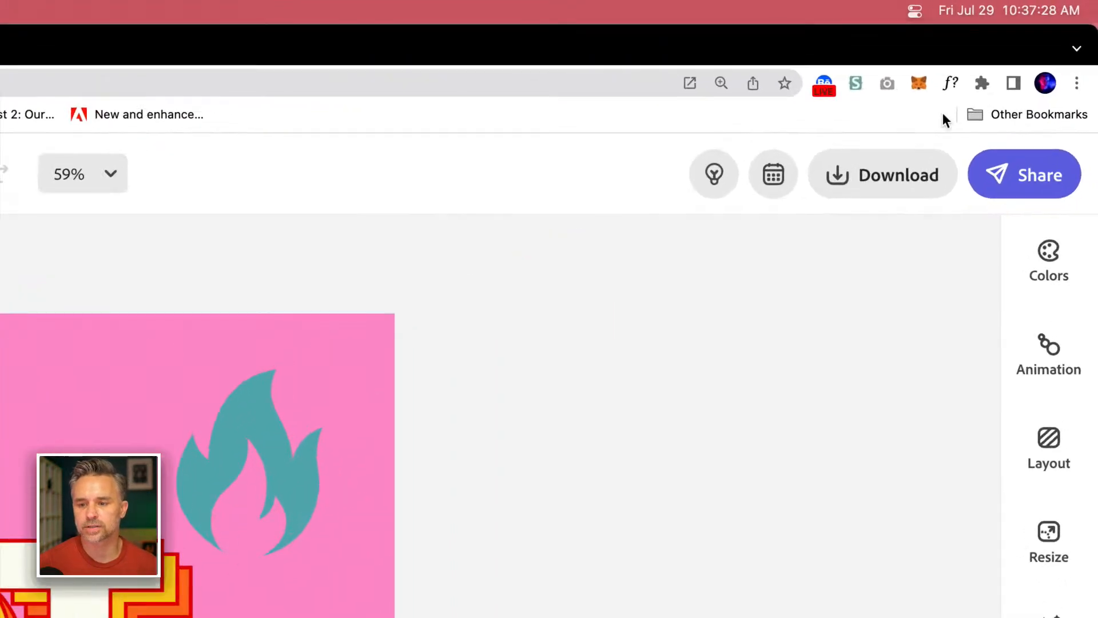
pyautogui.click(897, 171)
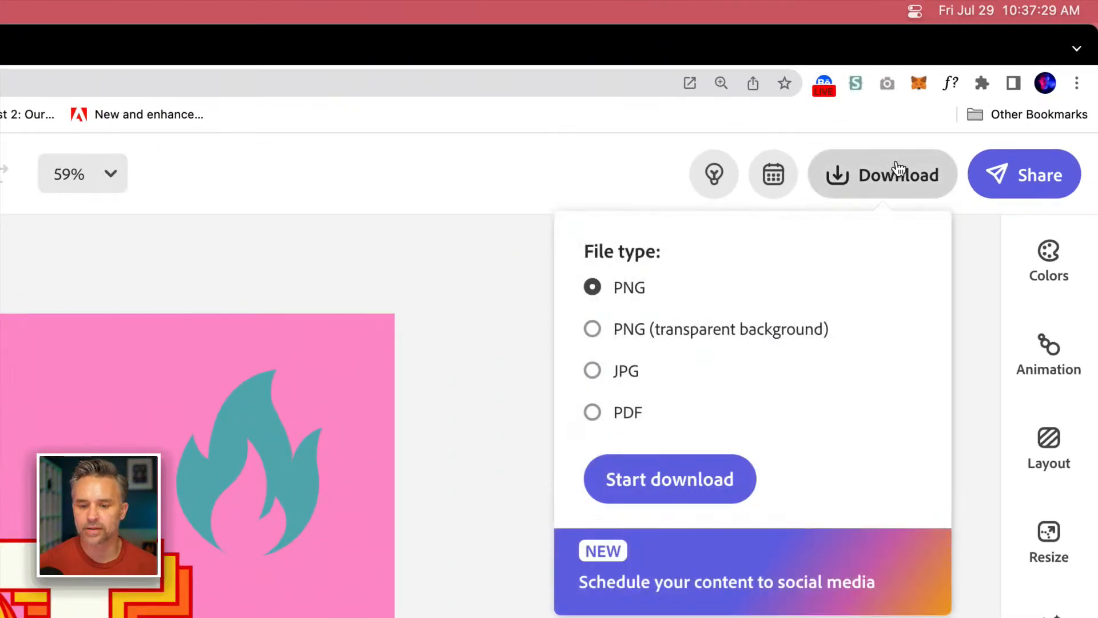
pyautogui.click(602, 424)
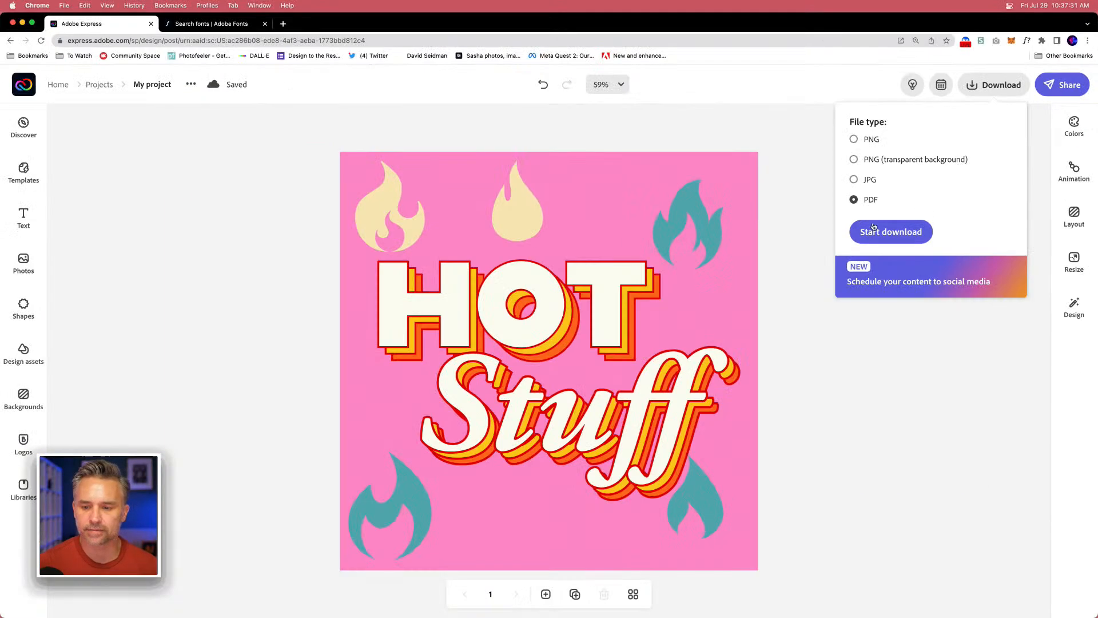
pyautogui.click(658, 478)
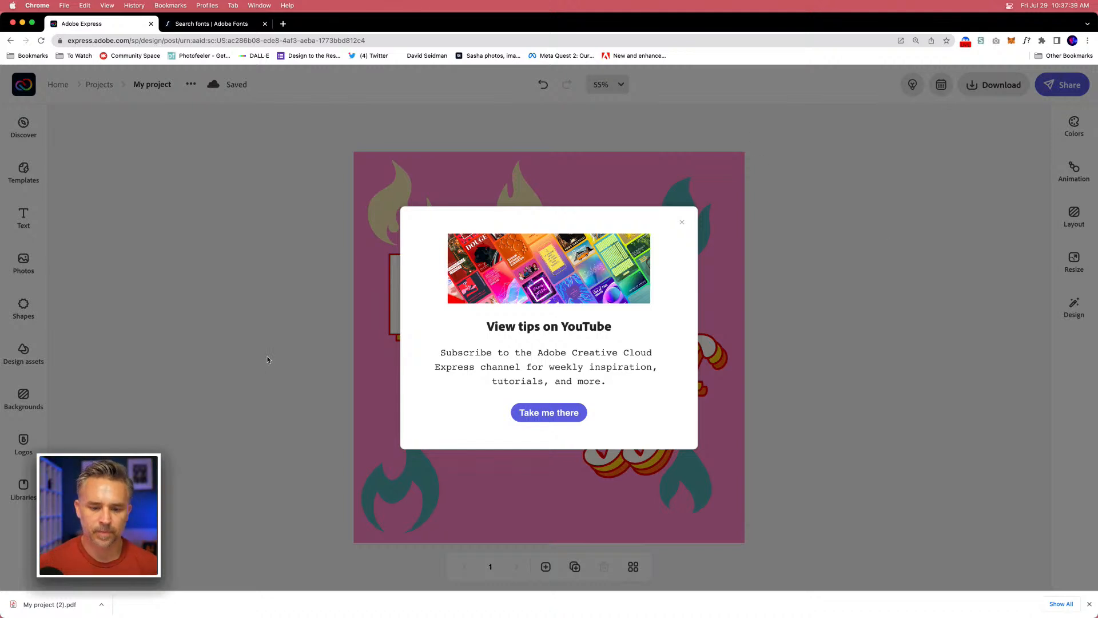
# Show the downloaded My project (2).pdf in Finder and open it in Illustrator.
pyautogui.click(101, 605)
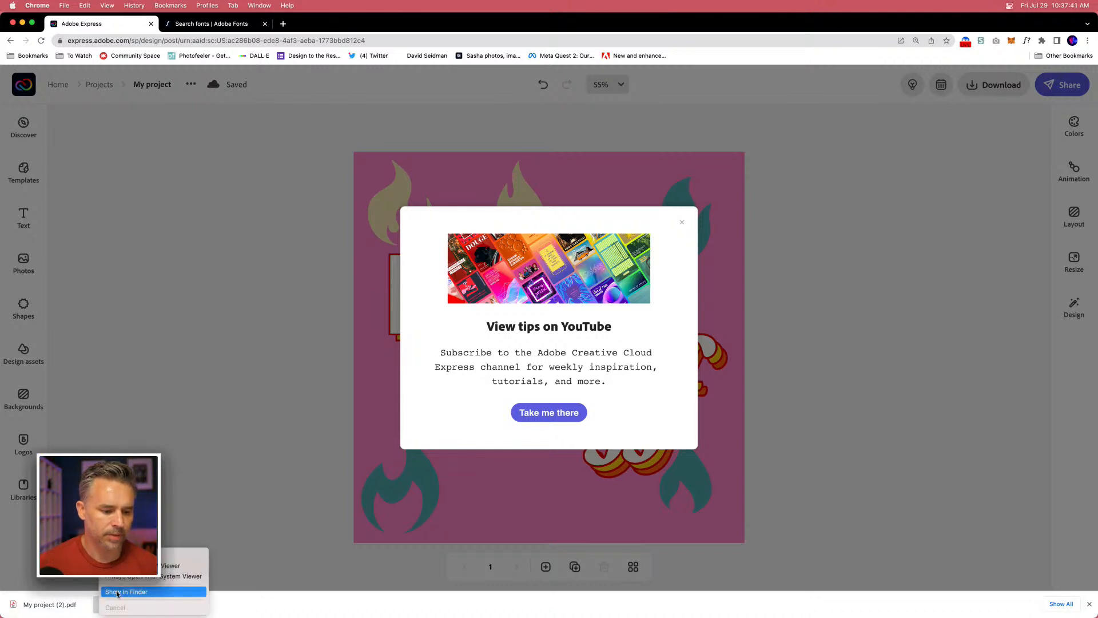
pyautogui.click(121, 592)
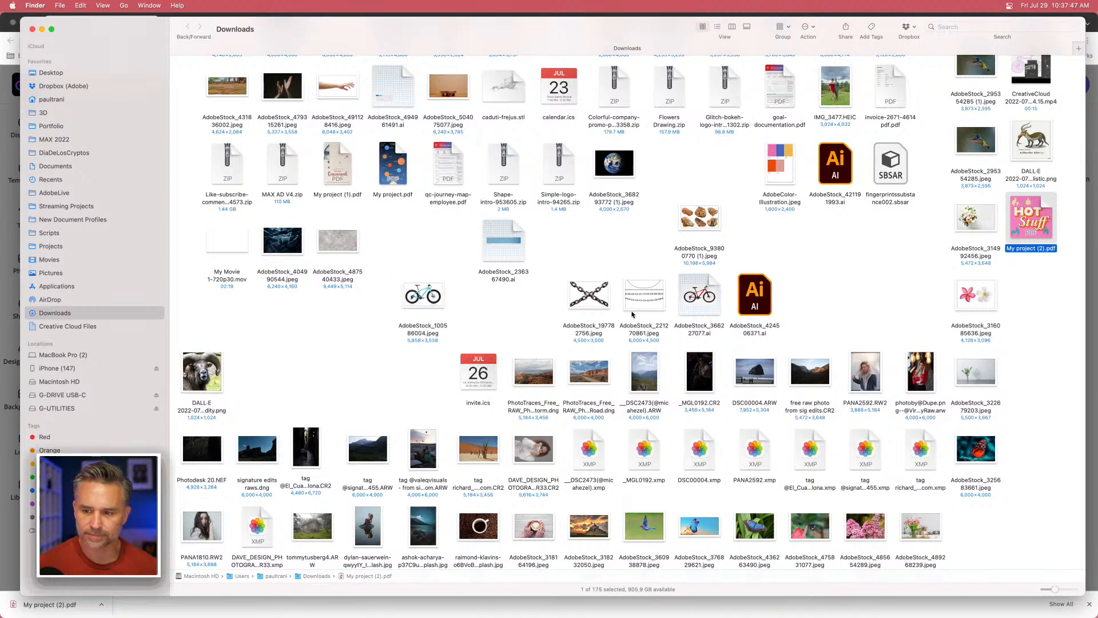
pyautogui.moveTo(588, 25); pyautogui.dragTo(68, 106)
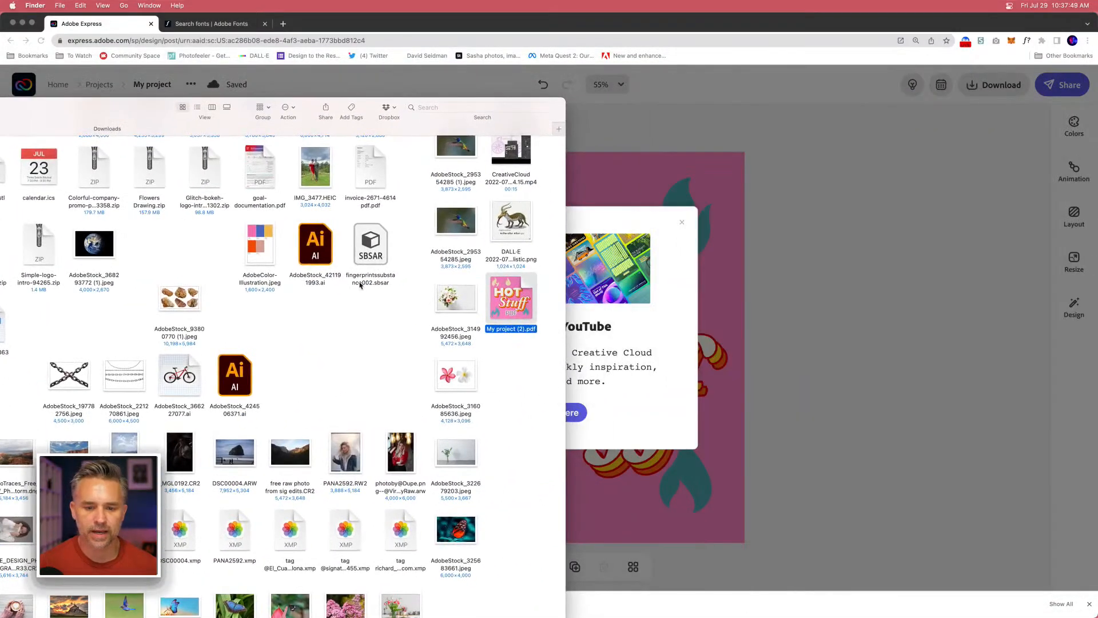
pyautogui.moveTo(510, 294); pyautogui.dragTo(272, 608)
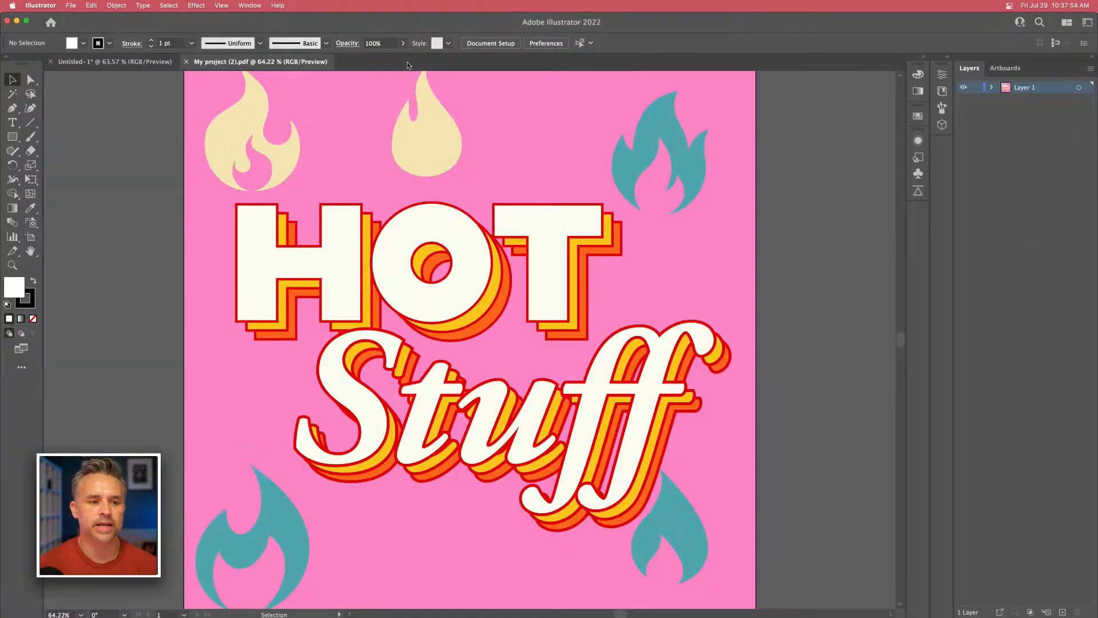
# Select the cream flame above the letter H as a separate vector path and move it slightly to the right.
pyautogui.click(220, 147)
pyautogui.click(495, 233)
pyautogui.scroll(-3, 418, 240)
pyautogui.click(279, 178)
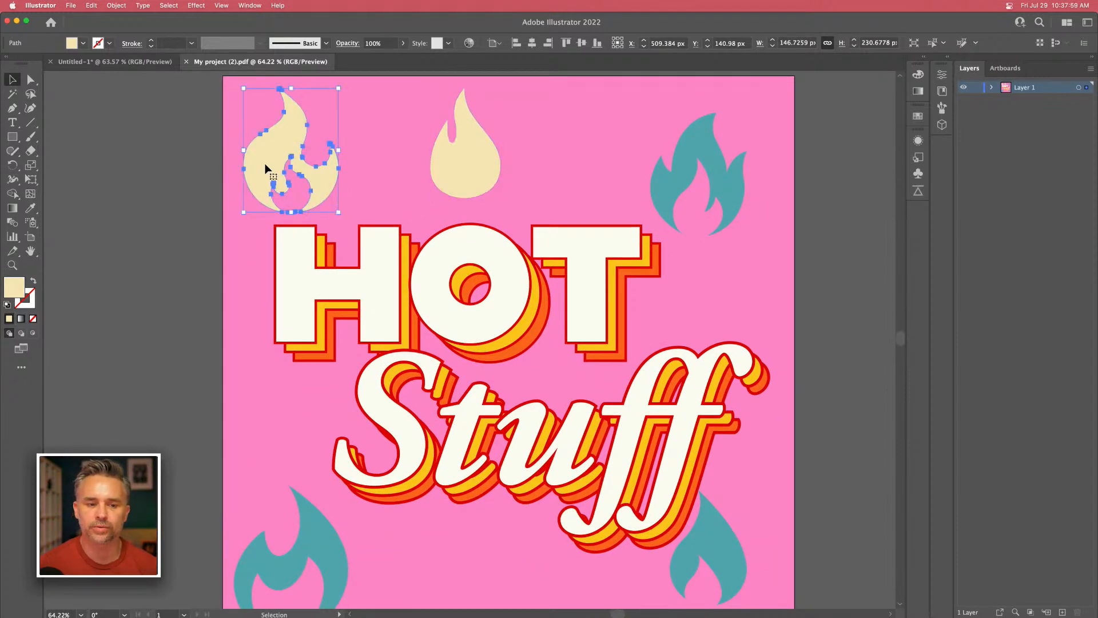
pyautogui.moveTo(264, 168); pyautogui.dragTo(306, 172)
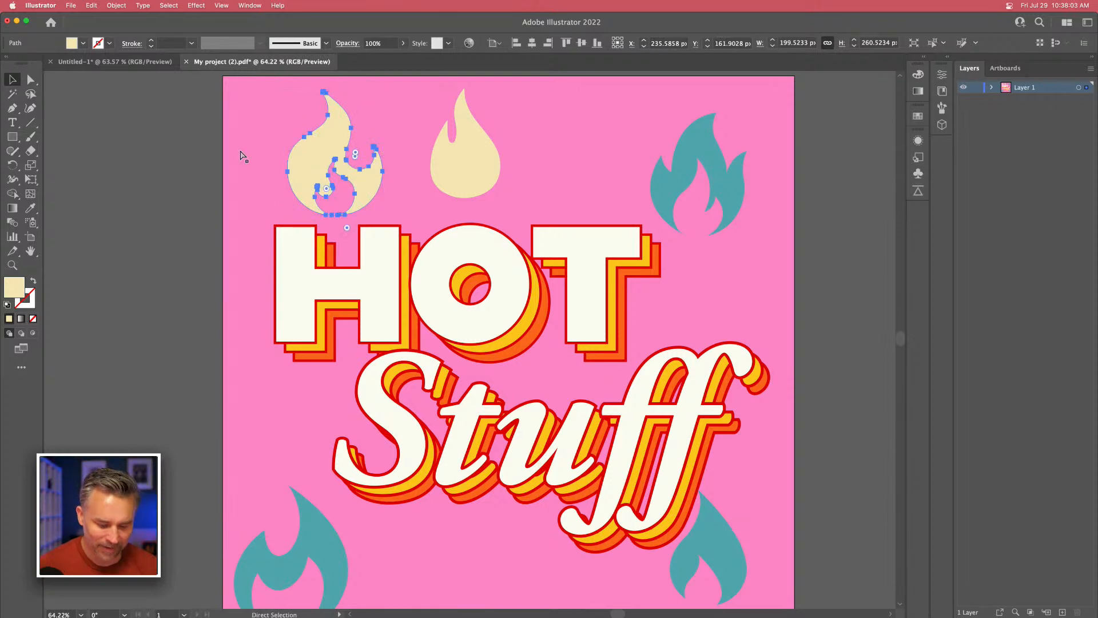
# In the Untitled-1 document, move the black flame to the left and paste the cream flame between it and the "hot pixels" text.
pyautogui.click(112, 63)
pyautogui.click(246, 183)
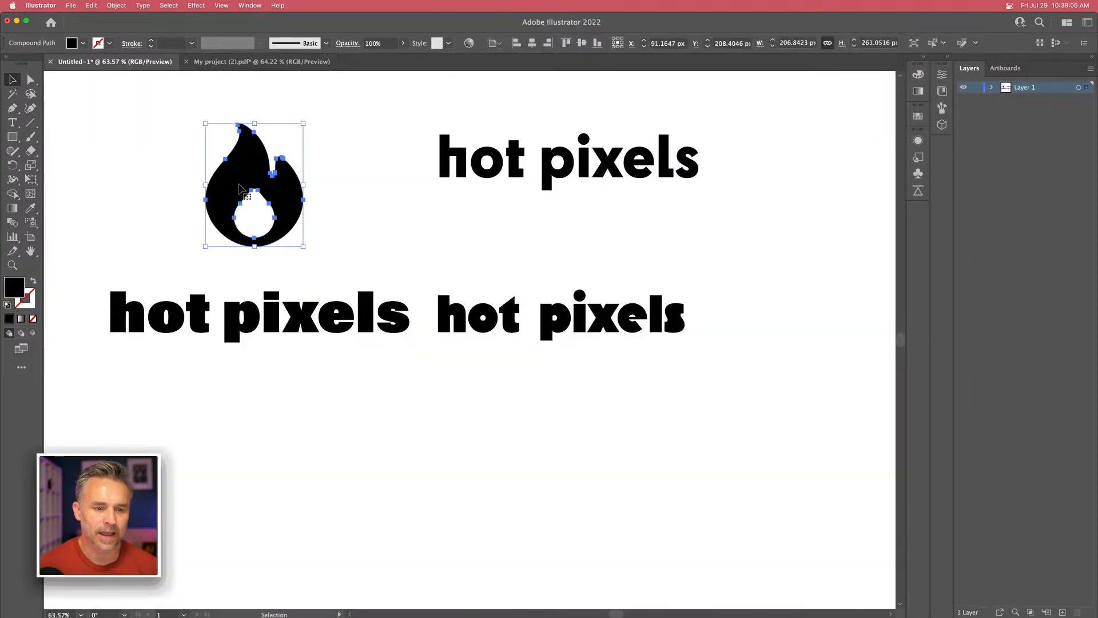
pyautogui.moveTo(246, 186); pyautogui.dragTo(128, 183)
pyautogui.press('super+v')
pyautogui.moveTo(444, 347); pyautogui.dragTo(278, 183)
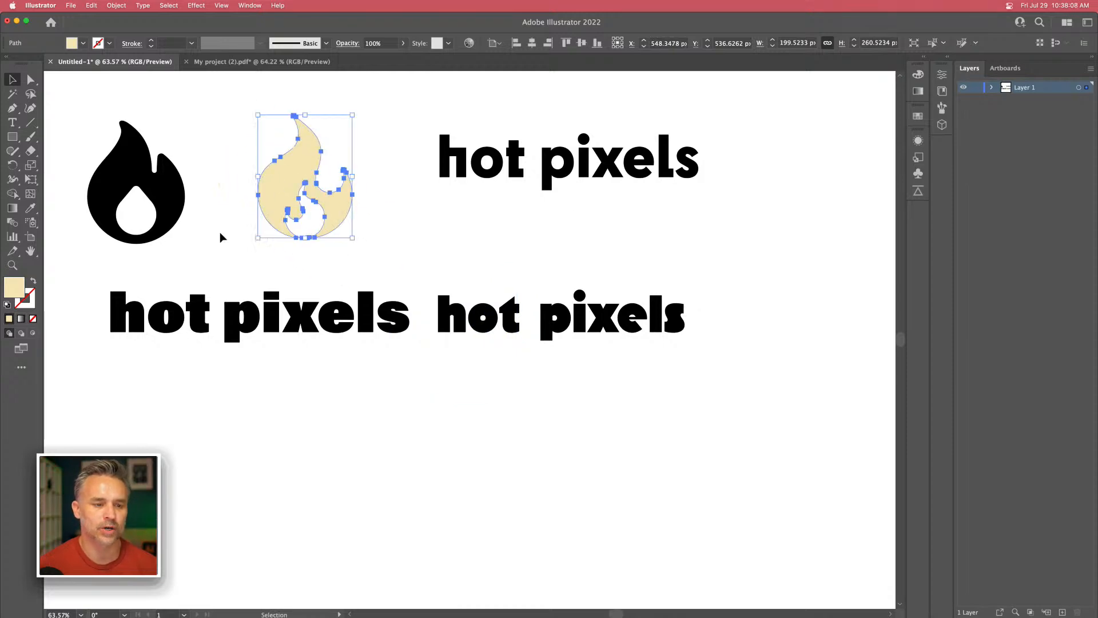
# Recolor the pasted flame with a solid black fill and no stroke, and deselect it.
pyautogui.click(7, 305)
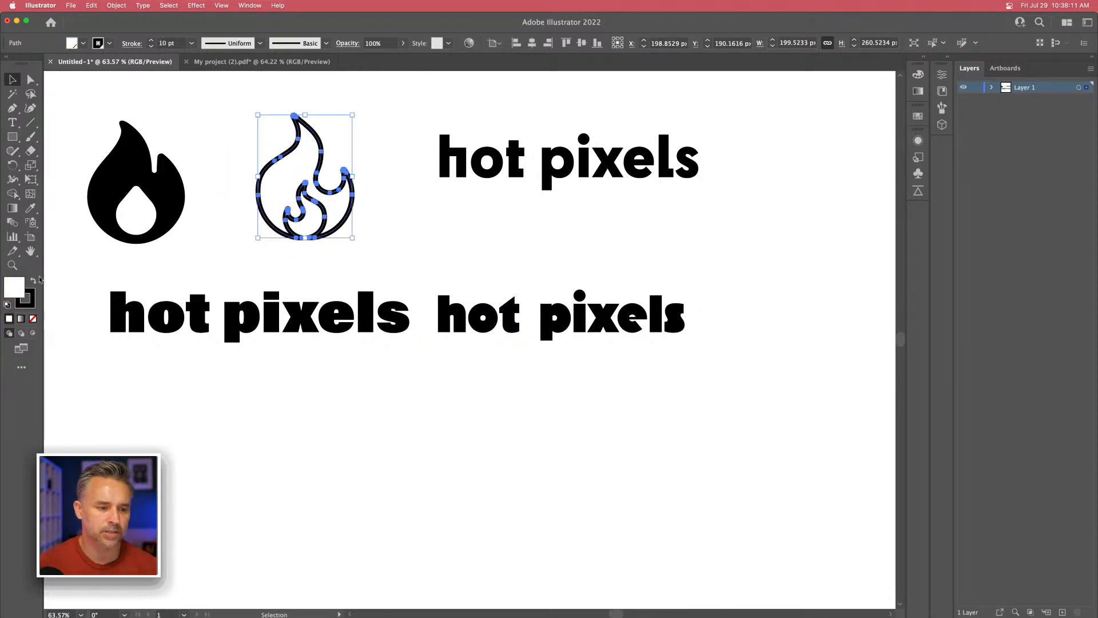
pyautogui.click(33, 282)
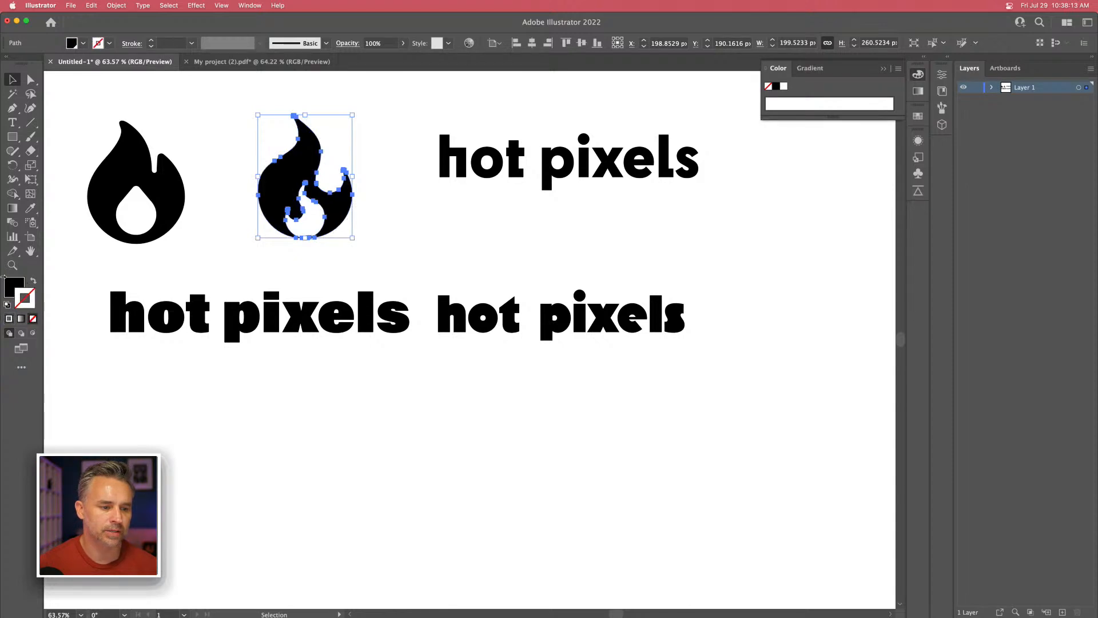
pyautogui.click(313, 240)
# Move the upper "hot pixels" text down and closer to the flame icons, and close the Color options.
pyautogui.moveTo(387, 255); pyautogui.dragTo(424, 330)
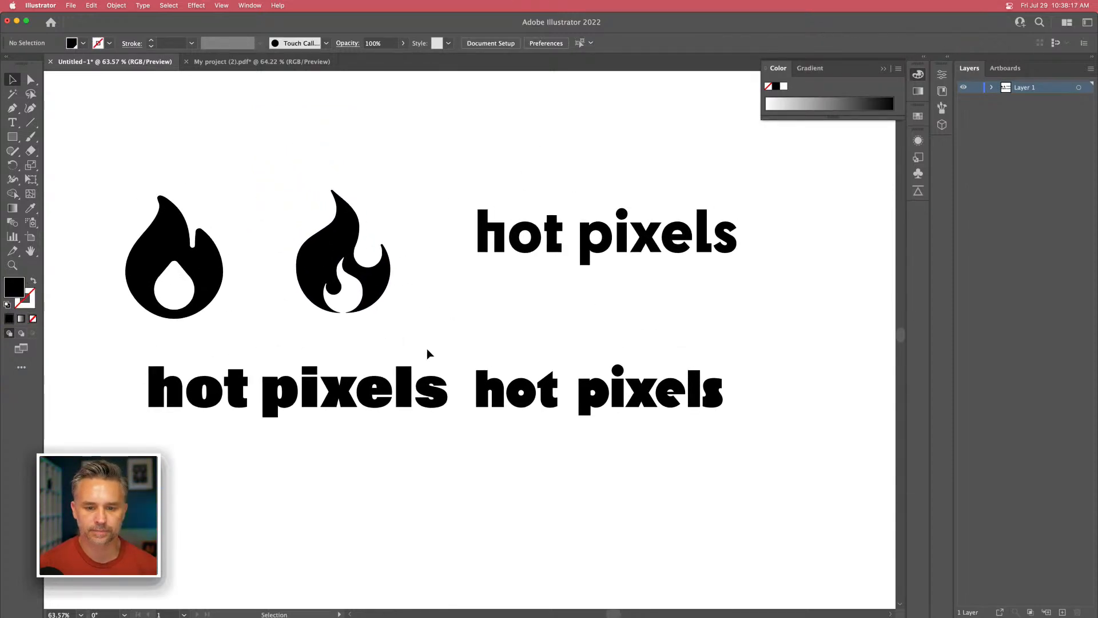
pyautogui.click(570, 235)
pyautogui.moveTo(624, 244); pyautogui.dragTo(601, 269)
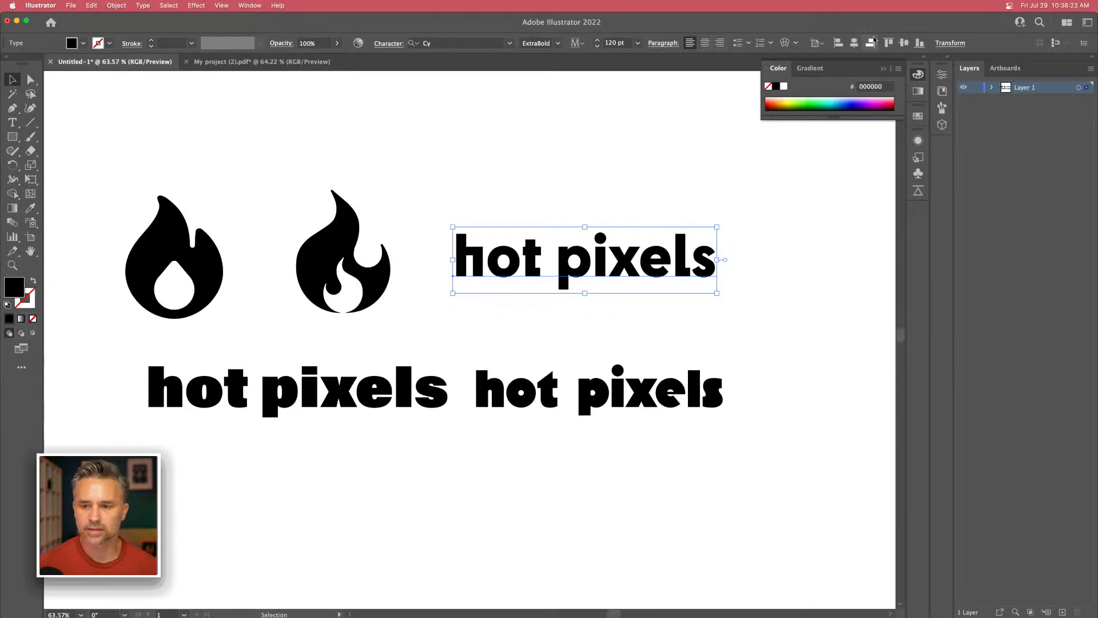
pyautogui.click(884, 70)
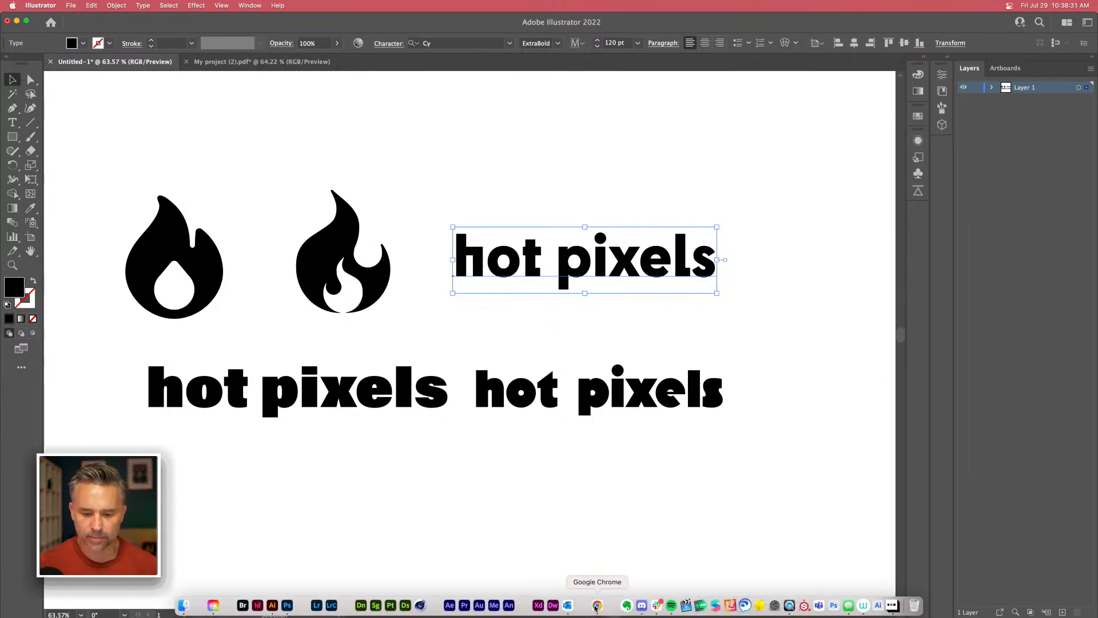
# Switch to the Adobe Fonts page in Chrome and expand and review the full list of font tags.
pyautogui.click(598, 605)
pyautogui.click(211, 23)
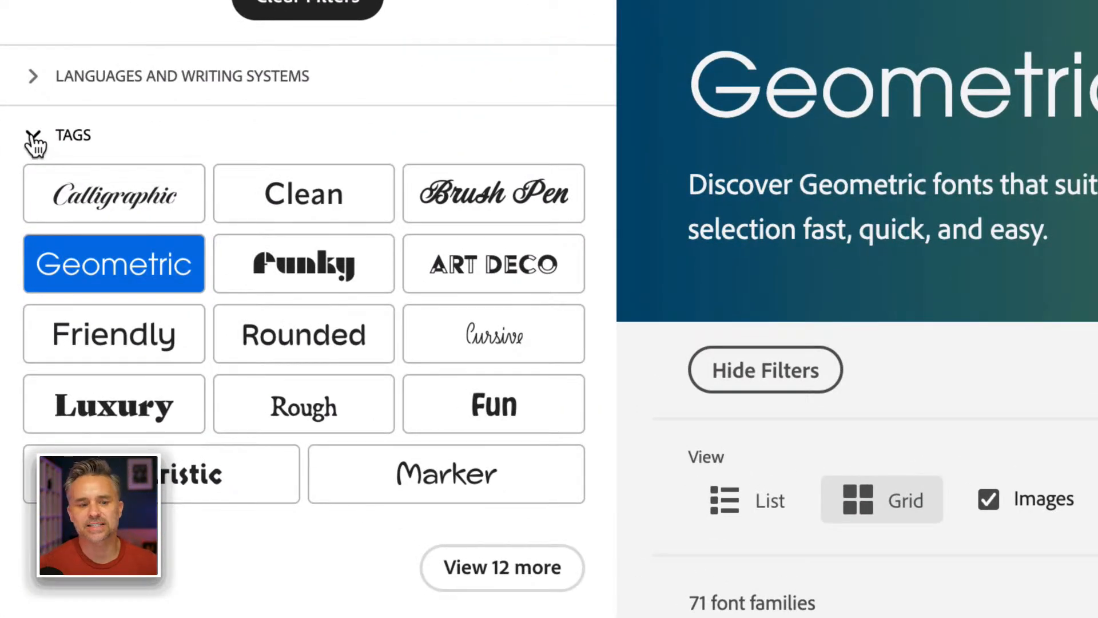
pyautogui.click(443, 570)
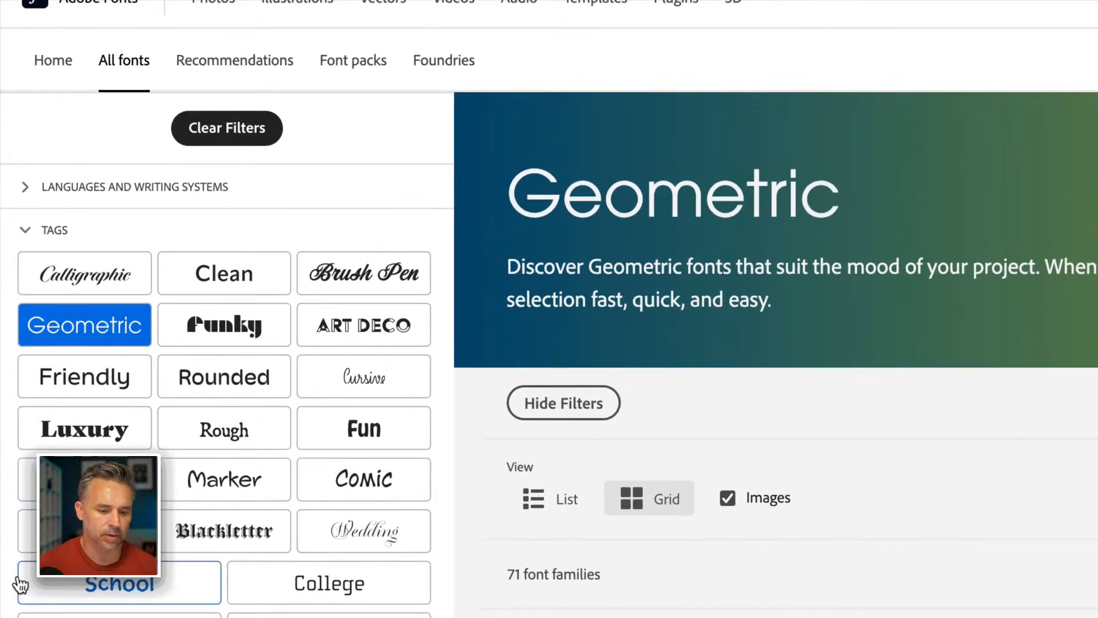
pyautogui.scroll(-2, 20, 584)
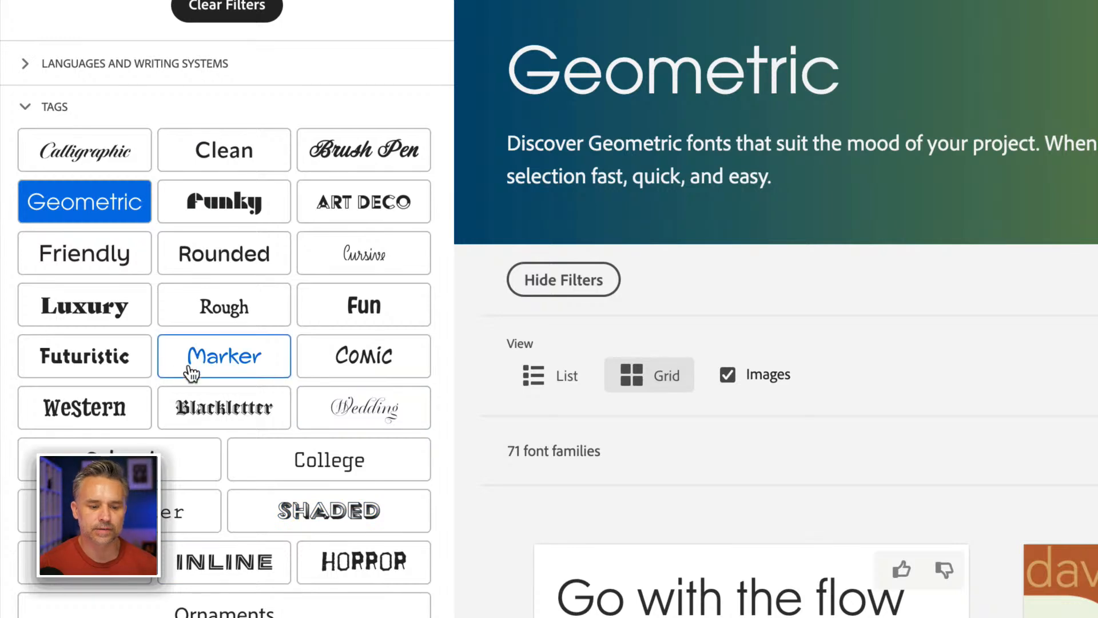
pyautogui.scroll(-3, 46, 217)
pyautogui.scroll(3, 46, 218)
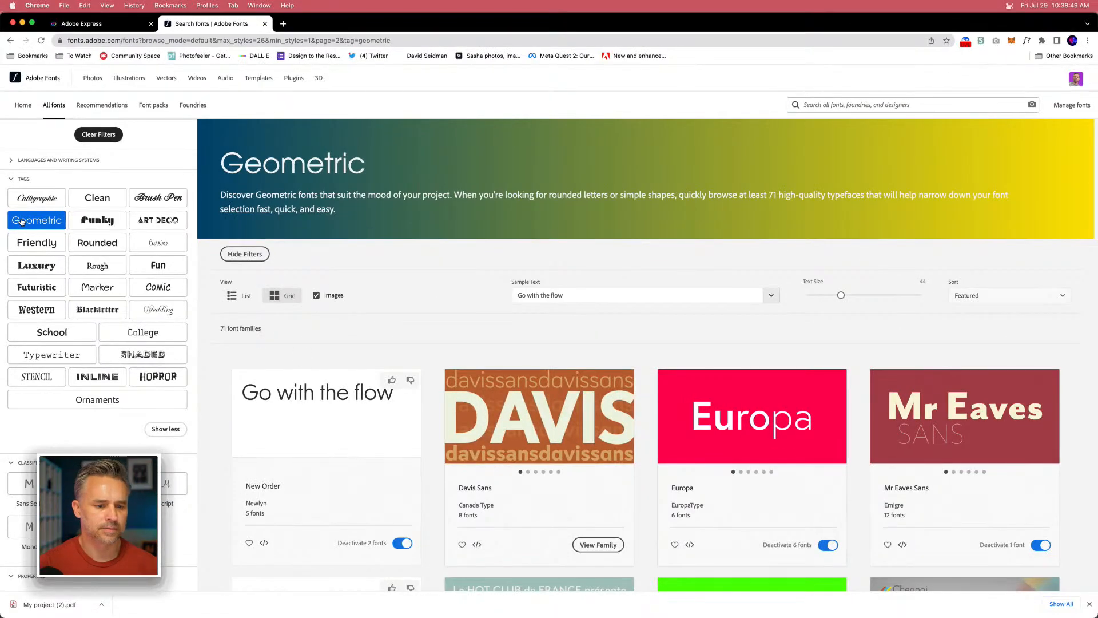
# Browse the Geometric fonts on to page 3 of the results and open the Le Havre font family.
pyautogui.scroll(-8, 641, 320)
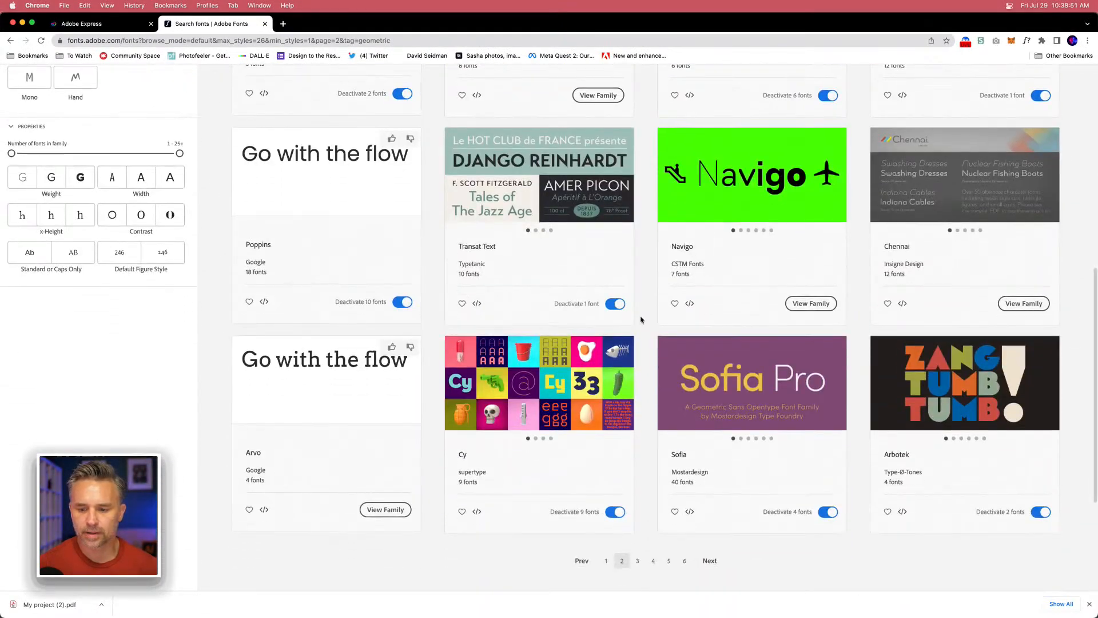
pyautogui.scroll(-2, 642, 320)
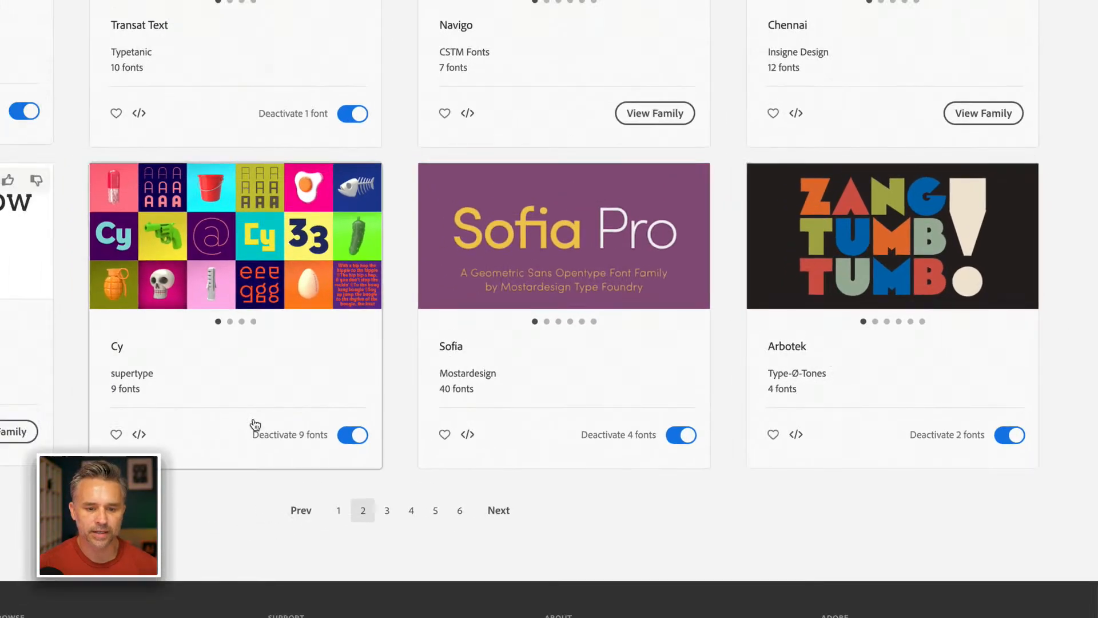
pyautogui.click(387, 511)
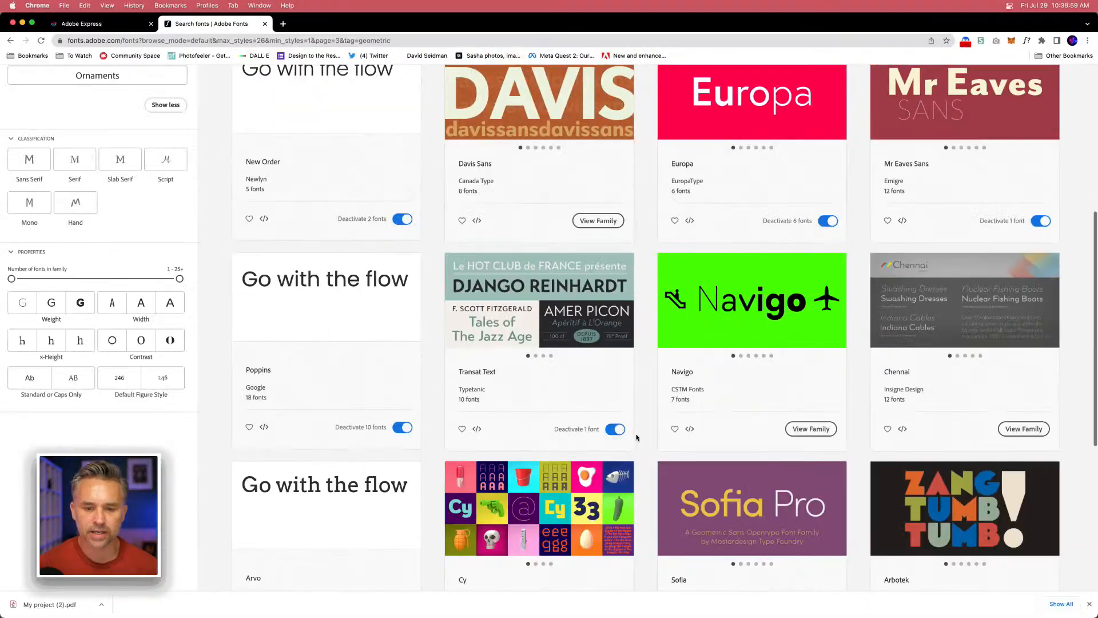
pyautogui.scroll(3, 596, 90)
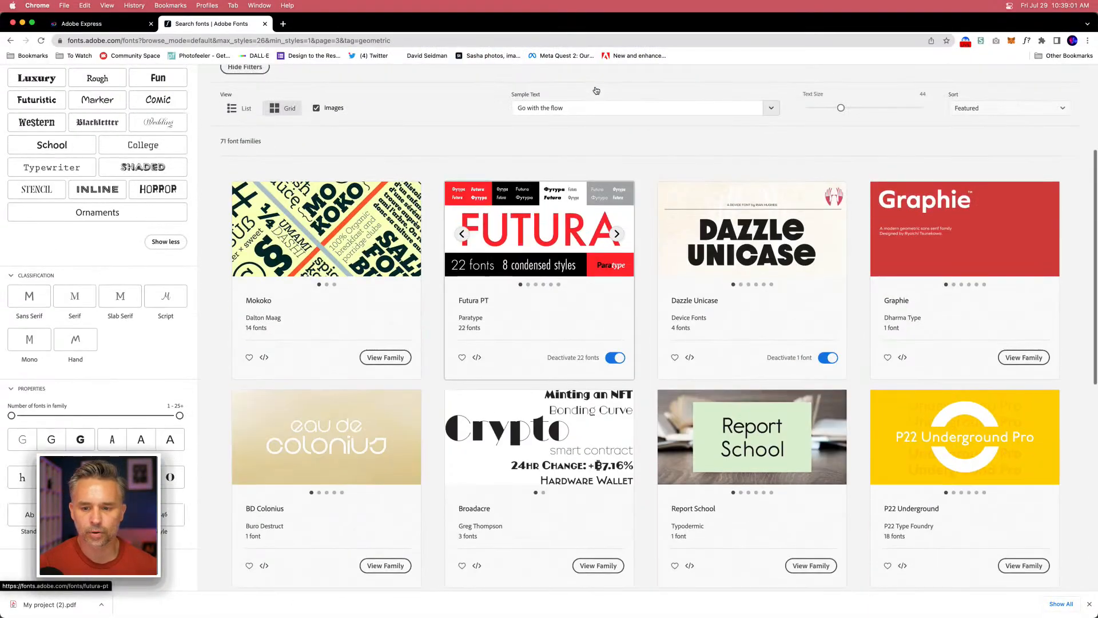
pyautogui.scroll(-5, 622, 127)
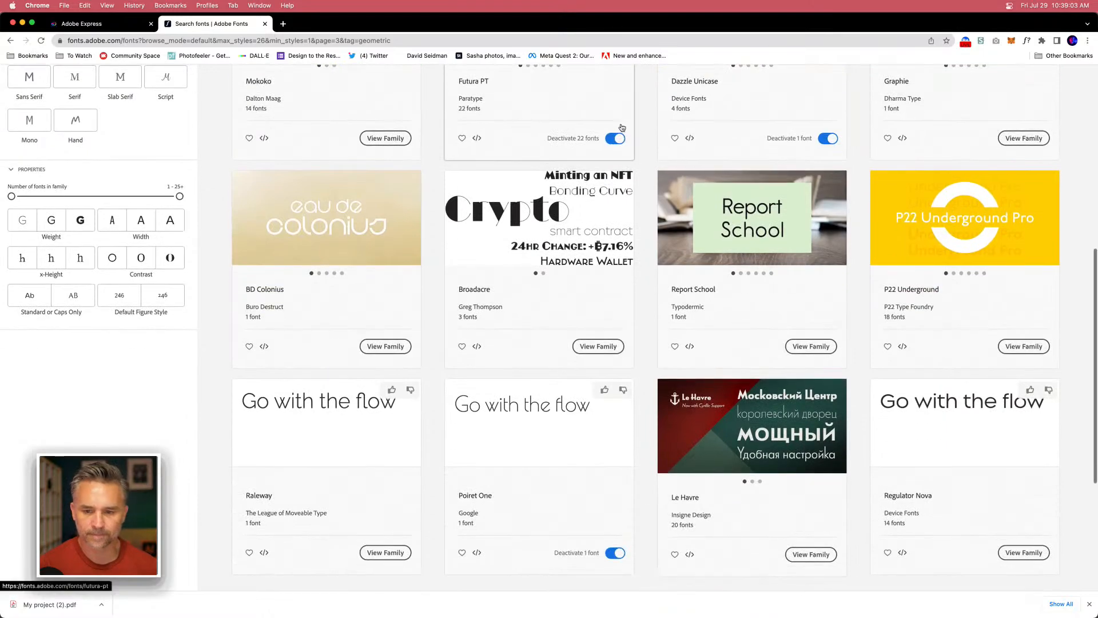
pyautogui.scroll(-2, 622, 127)
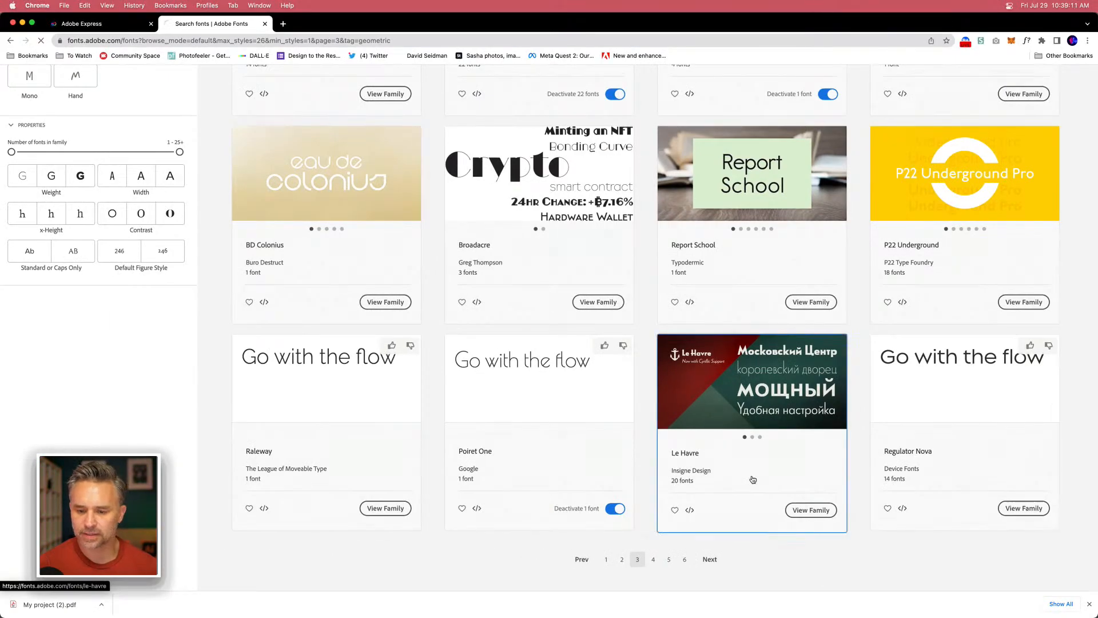
pyautogui.click(752, 479)
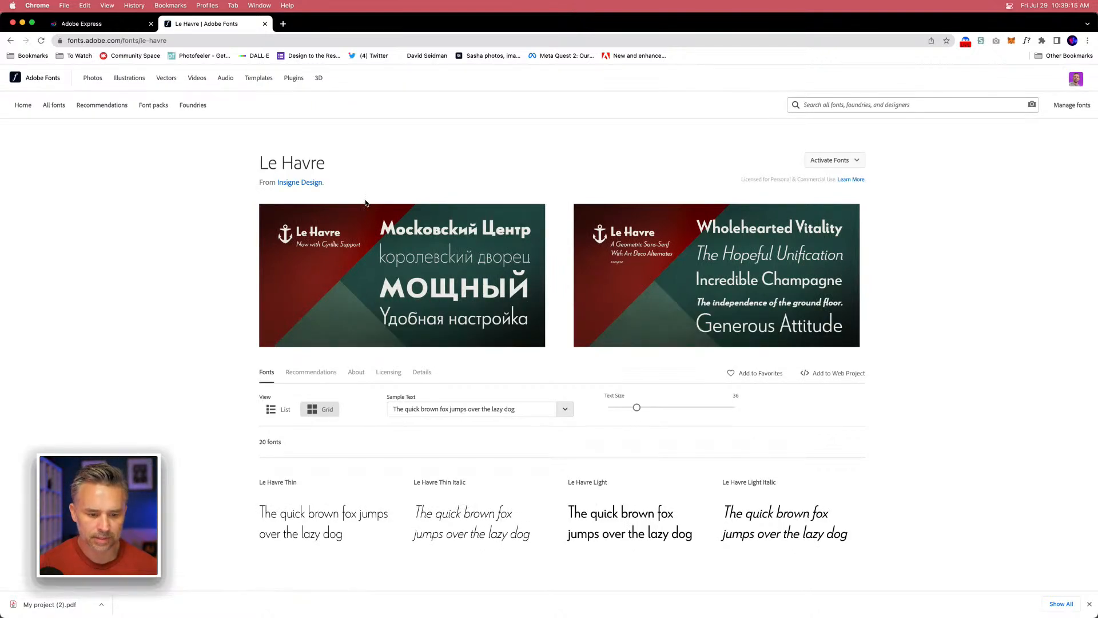
# Set the sample text to "Hot Pixels" and review it across the Le Havre font styles.
pyautogui.click(434, 406)
pyautogui.press('super+a')
pyautogui.write('Hot Pixels')
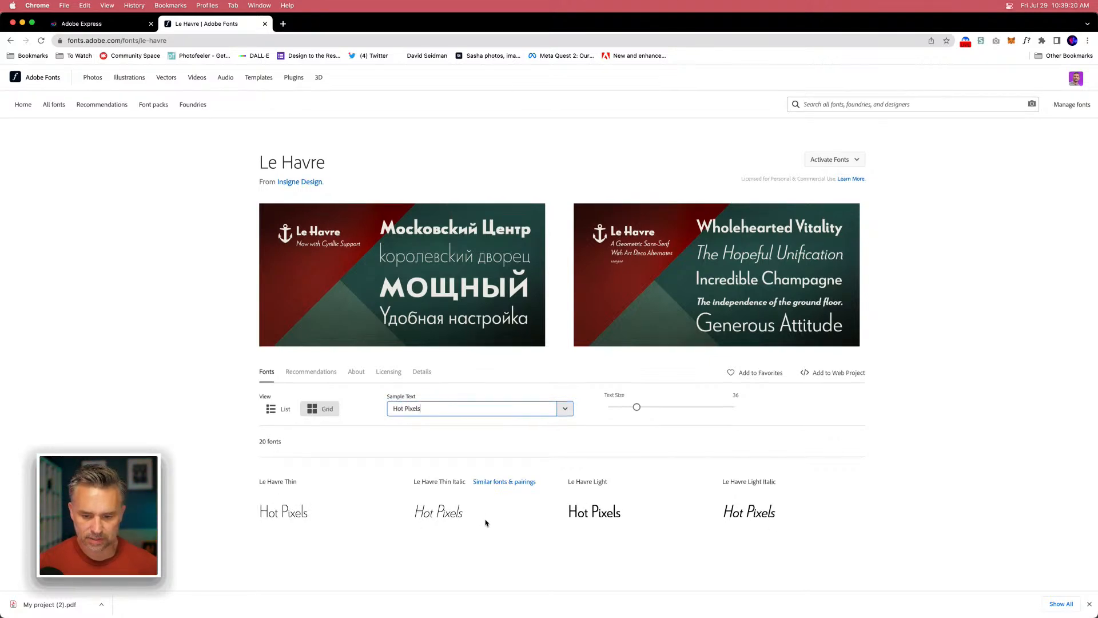
pyautogui.scroll(-10, 485, 519)
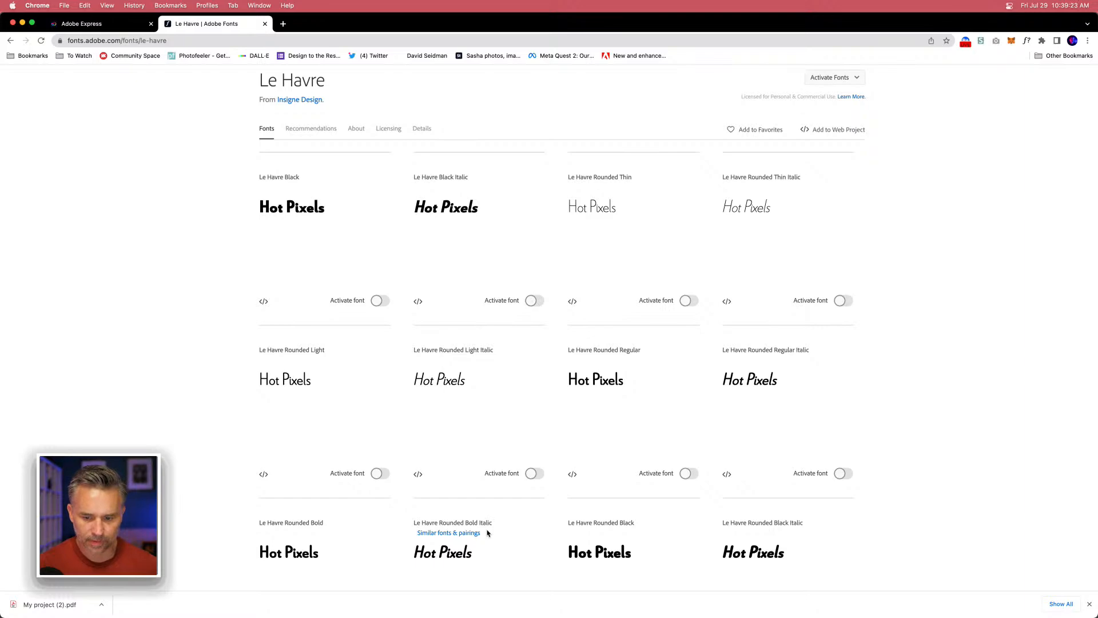
# Return from the Le Havre family to the Geometric font results and browse on to page 4.
pyautogui.scroll(10, 488, 533)
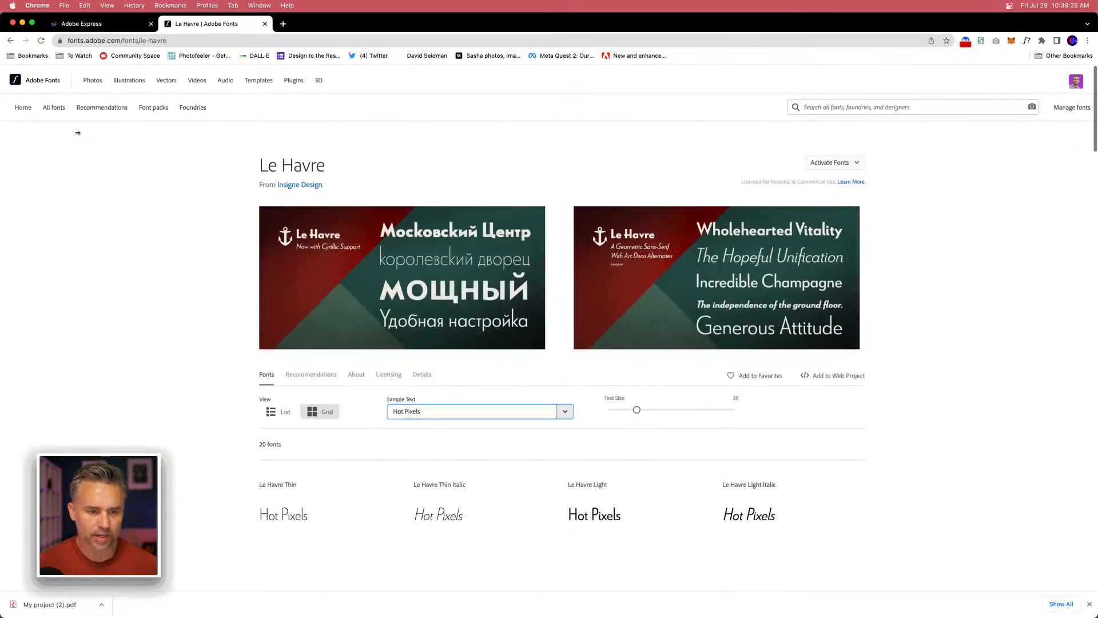
pyautogui.click(9, 41)
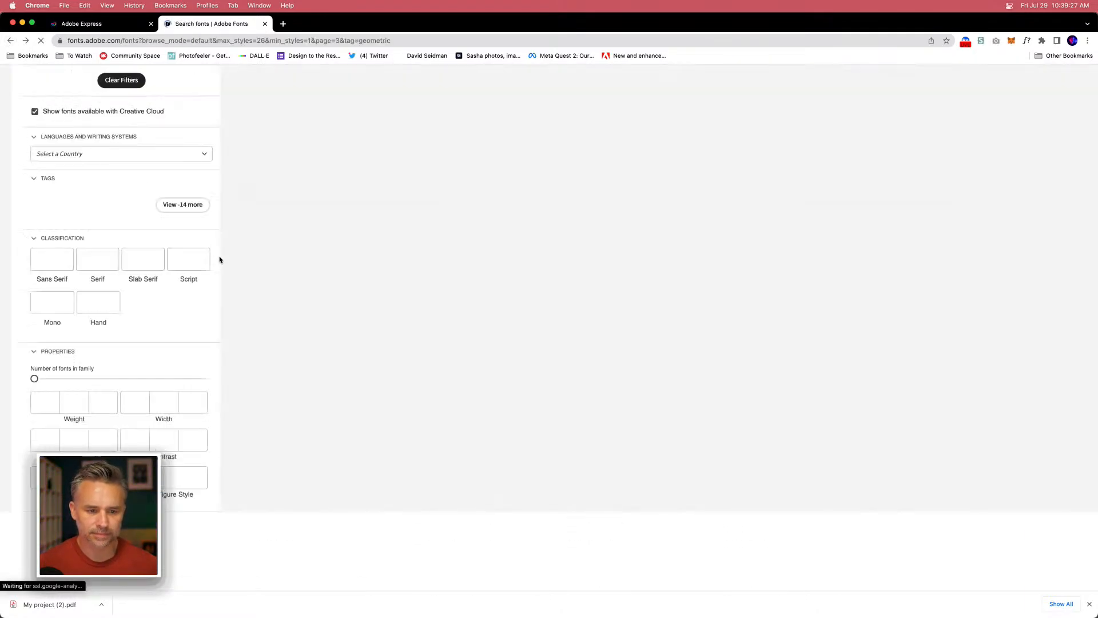
pyautogui.scroll(-5, 927, 481)
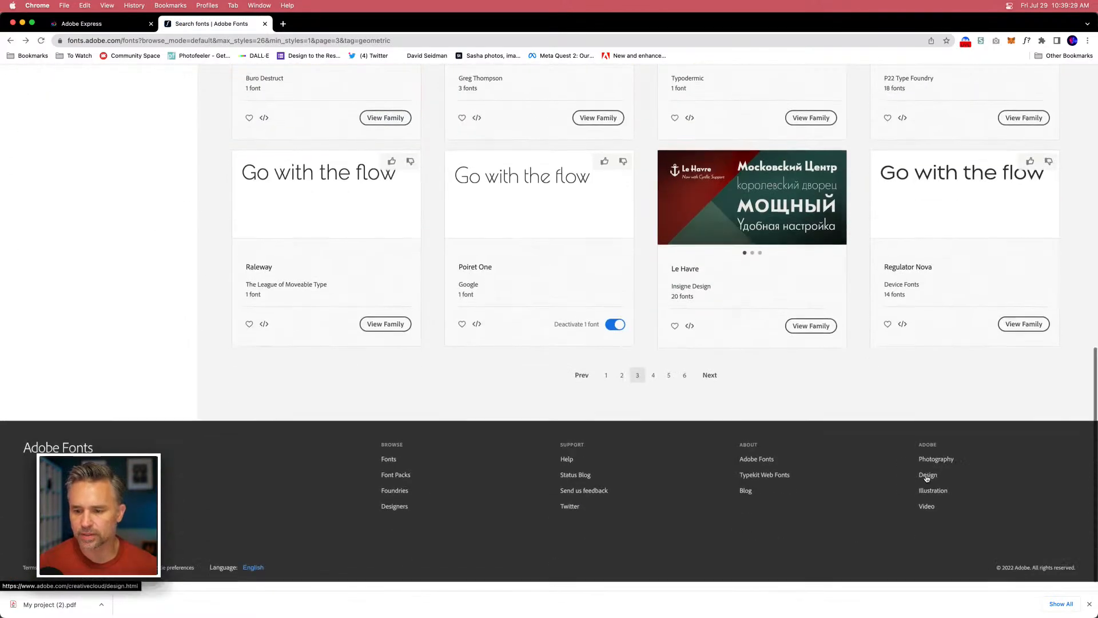
pyautogui.click(710, 385)
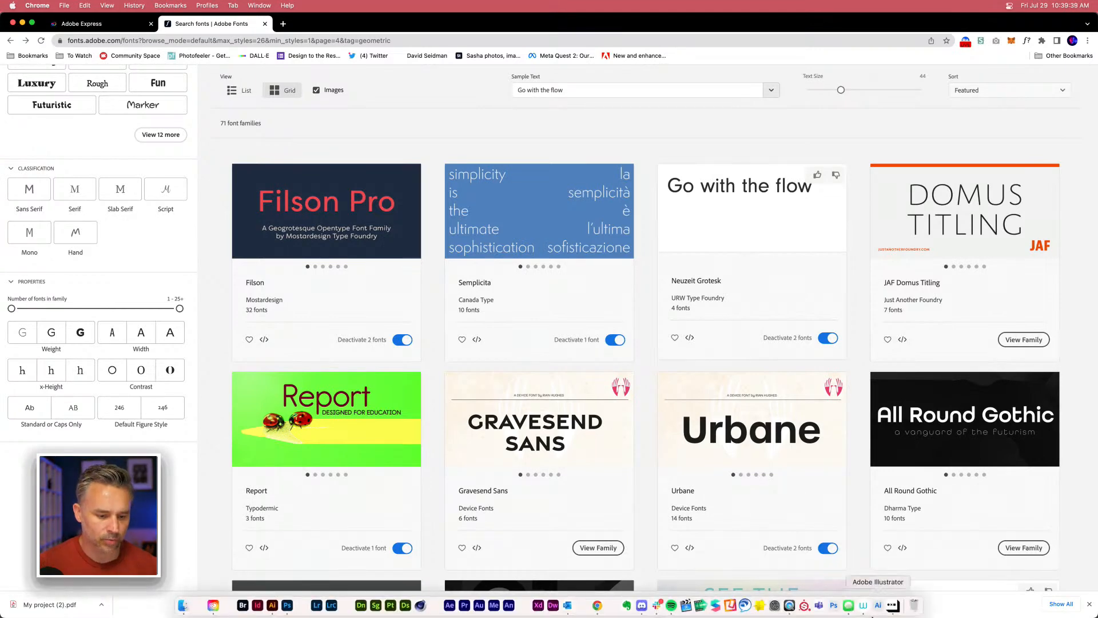
# Switch to Illustrator, bring up the My project (2).pdf document with Layer 1 expanded, and select and copy all its artwork.
pyautogui.click(273, 605)
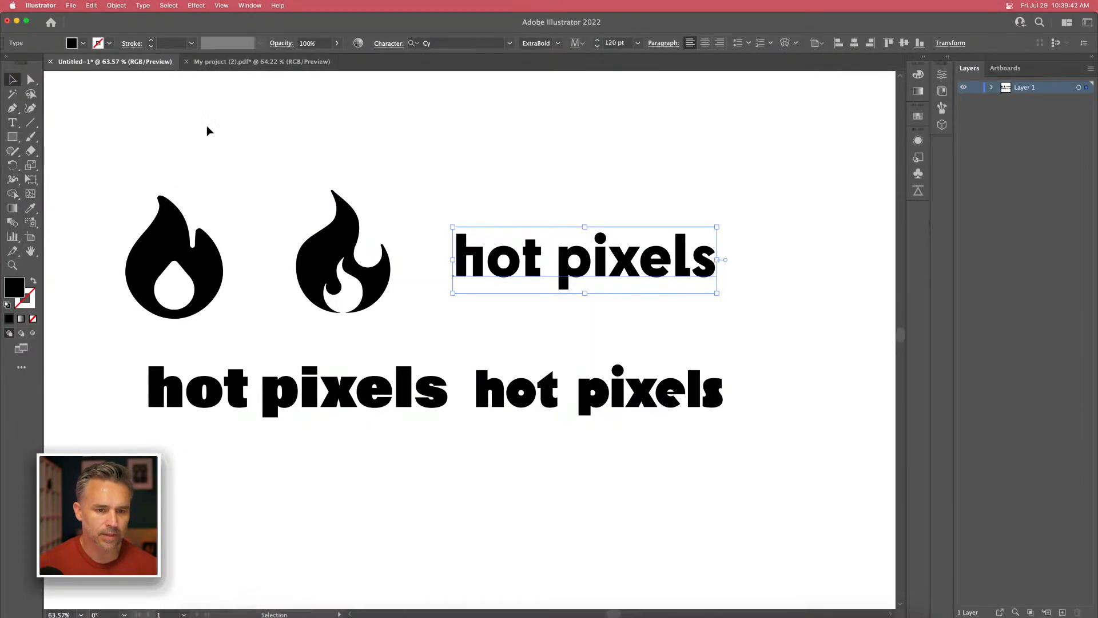
pyautogui.click(216, 65)
pyautogui.click(993, 87)
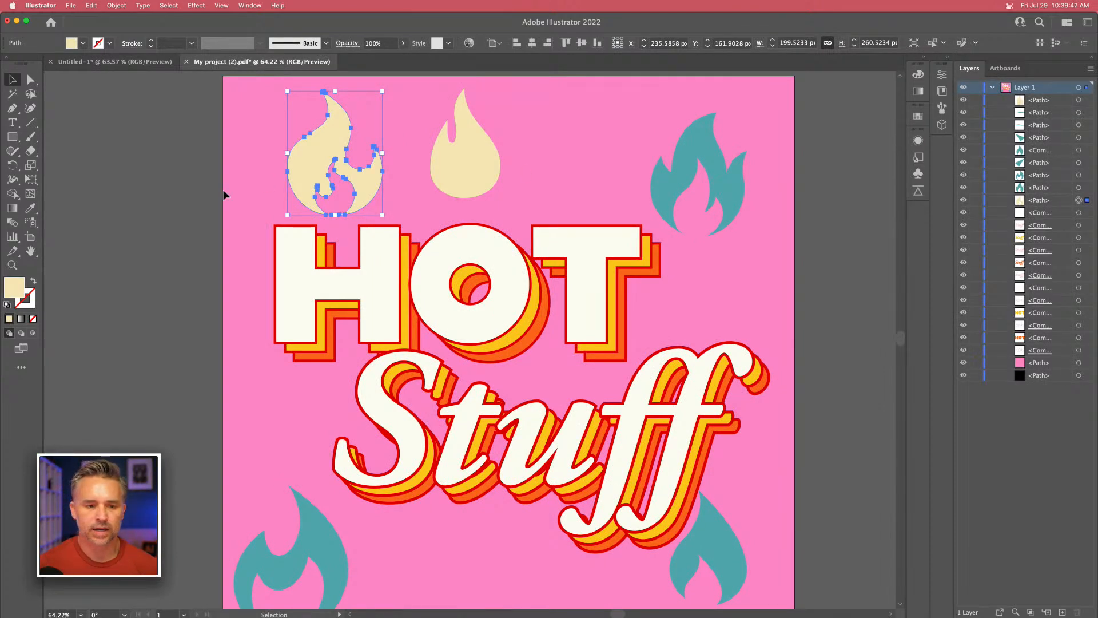
pyautogui.click(154, 188)
pyautogui.press('super+a')
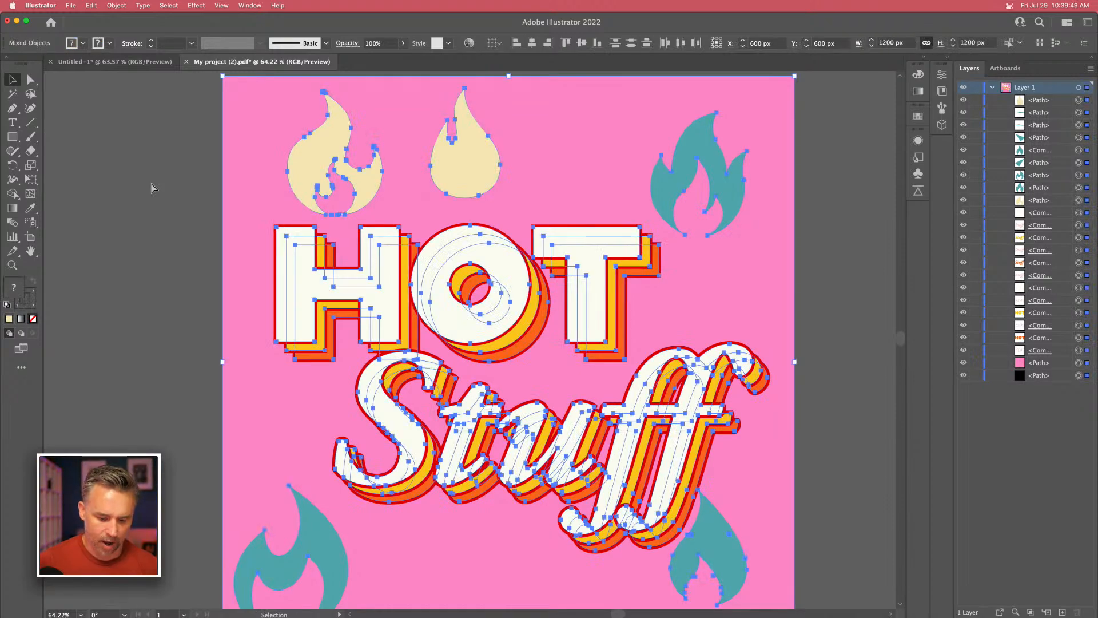
# Switch to Photoshop, enlarge its window to fill the screen, and create a new 1200 x 1200 px document.
pyautogui.moveTo(247, 611)
pyautogui.click(287, 605)
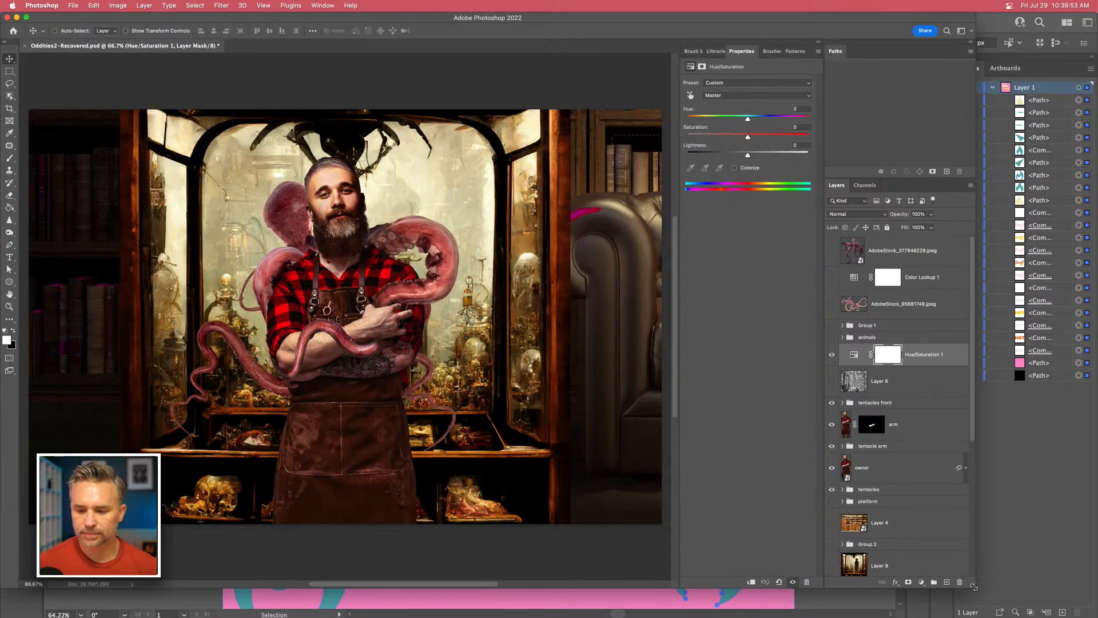
pyautogui.moveTo(974, 587); pyautogui.dragTo(1097, 616)
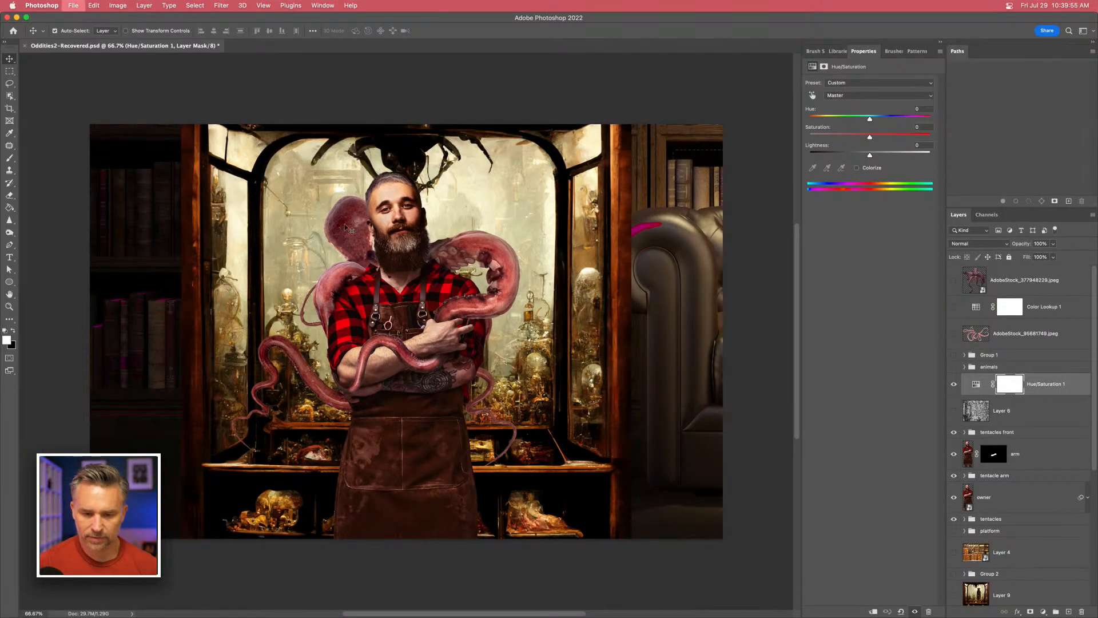
pyautogui.press('super+n')
pyautogui.click(531, 185)
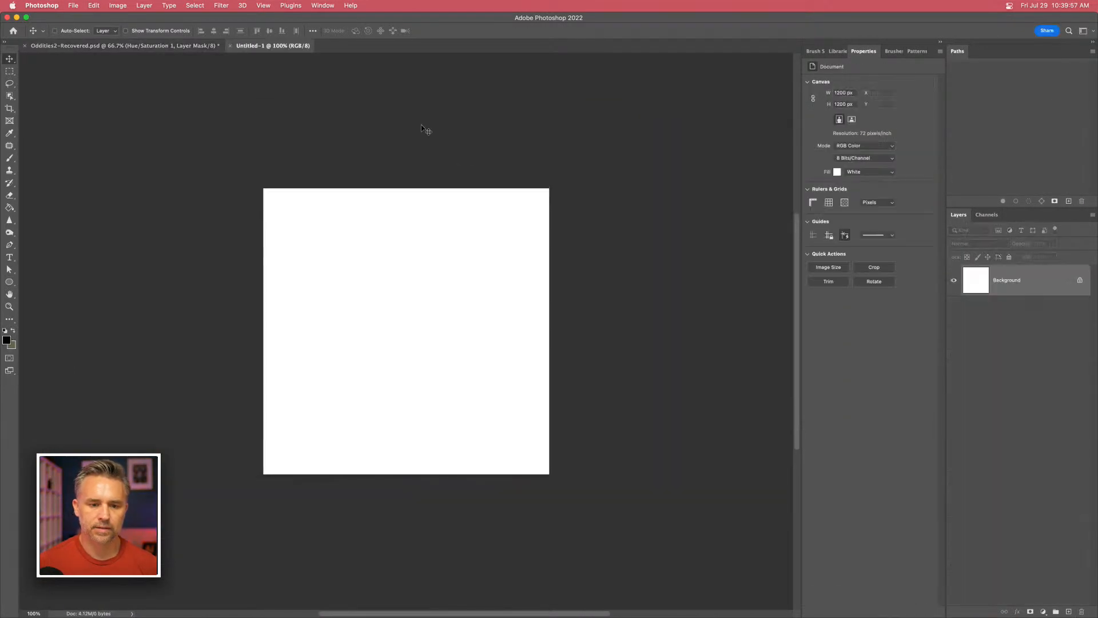
# Paste the copied Illustrator artwork as Layers, allowing some of the content to be rasterized.
pyautogui.press('super+v')
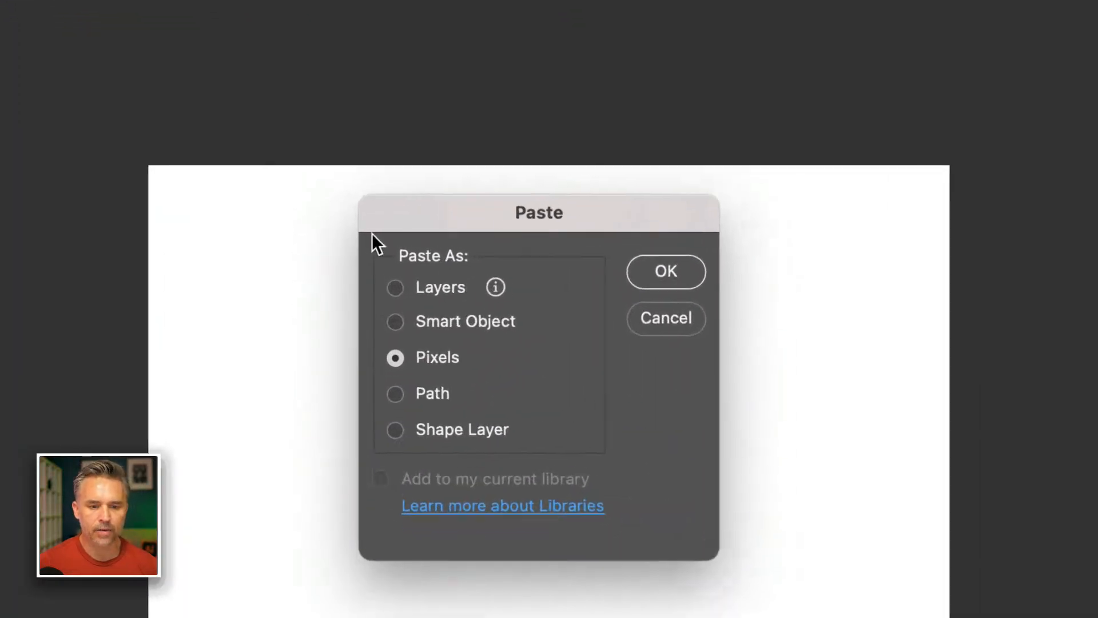
pyautogui.click(395, 290)
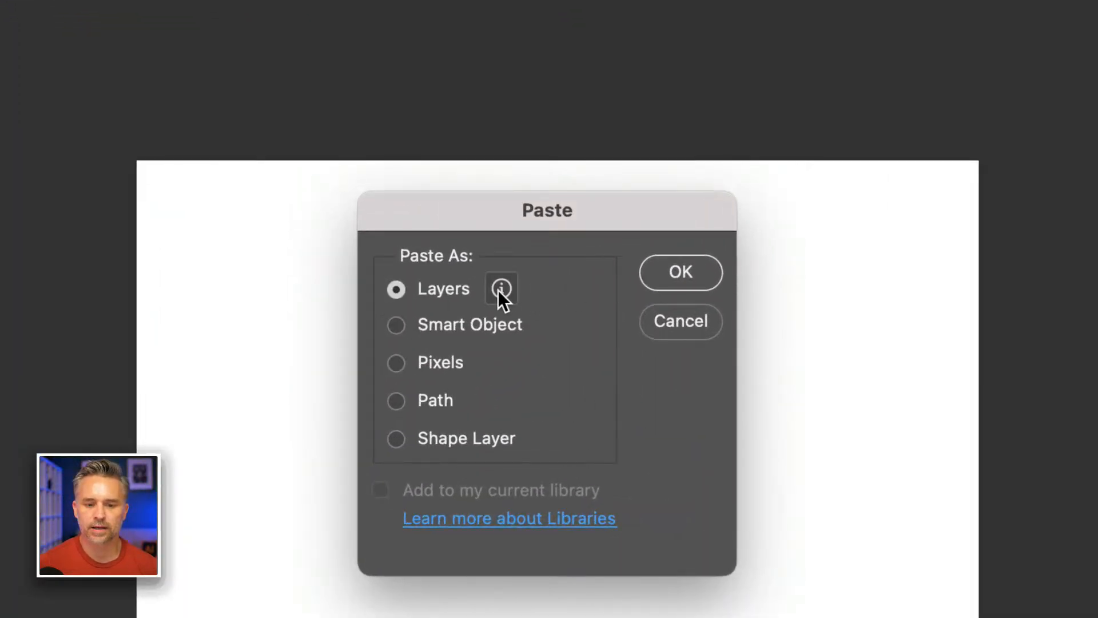
pyautogui.click(654, 274)
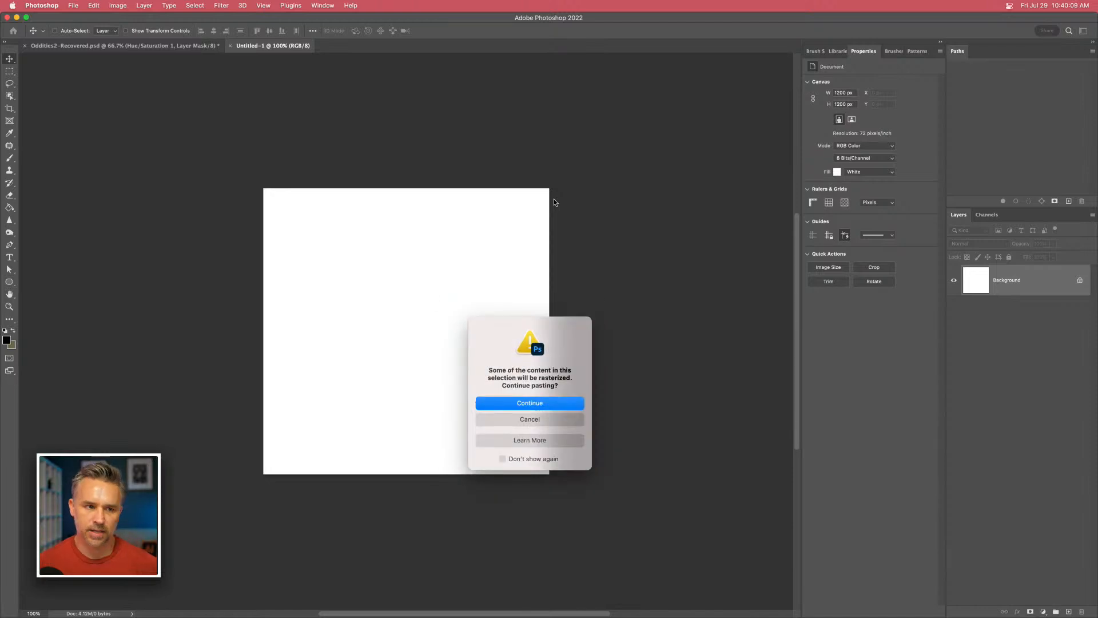
pyautogui.click(512, 404)
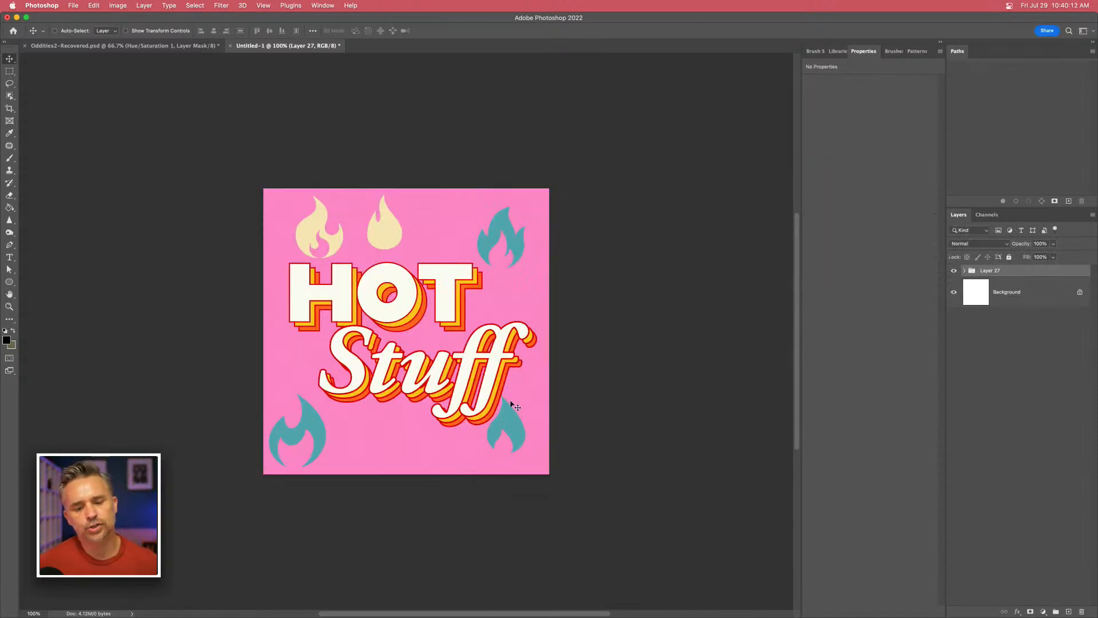
# Ungroup the pasted Layer 27, expand the Layer 1 group inside it, and select the teal flame's compound path layer.
pyautogui.rightClick(1040, 269)
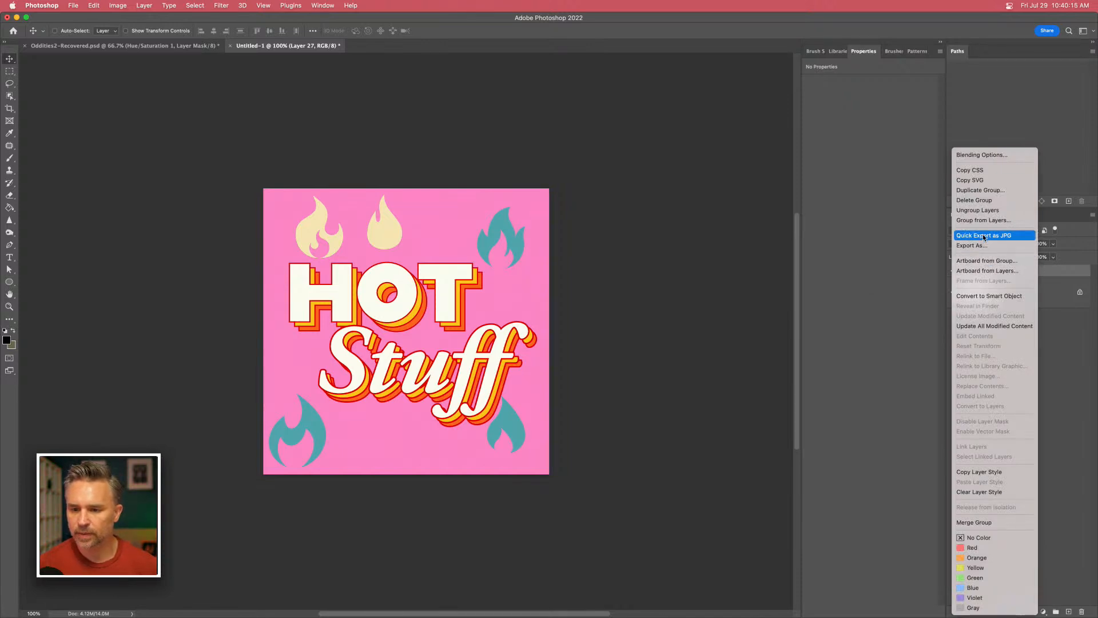
pyautogui.click(998, 212)
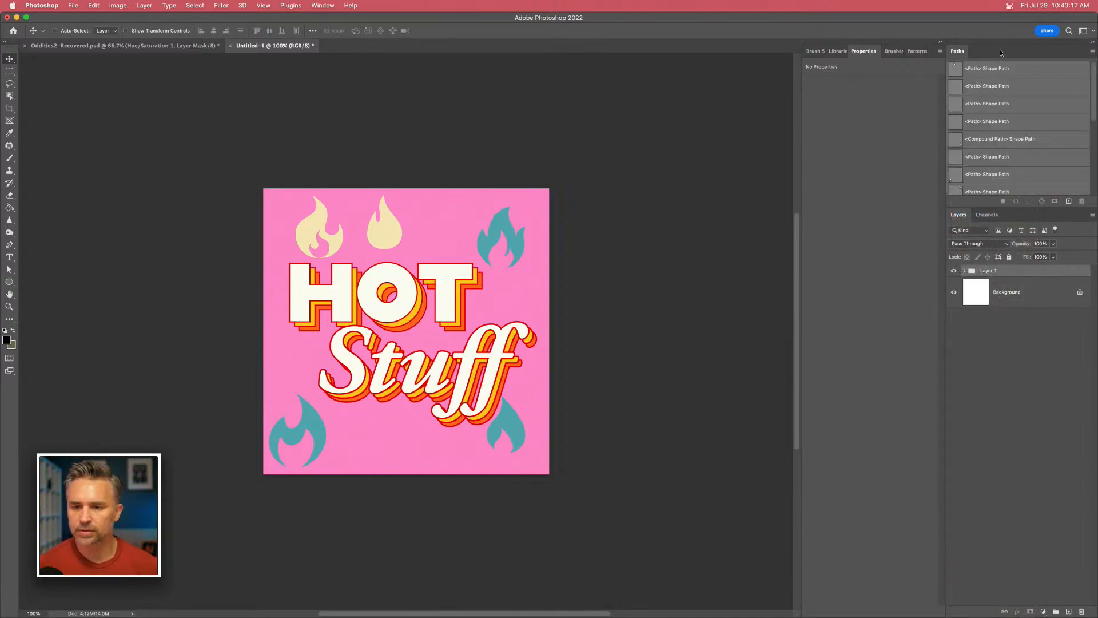
pyautogui.click(964, 271)
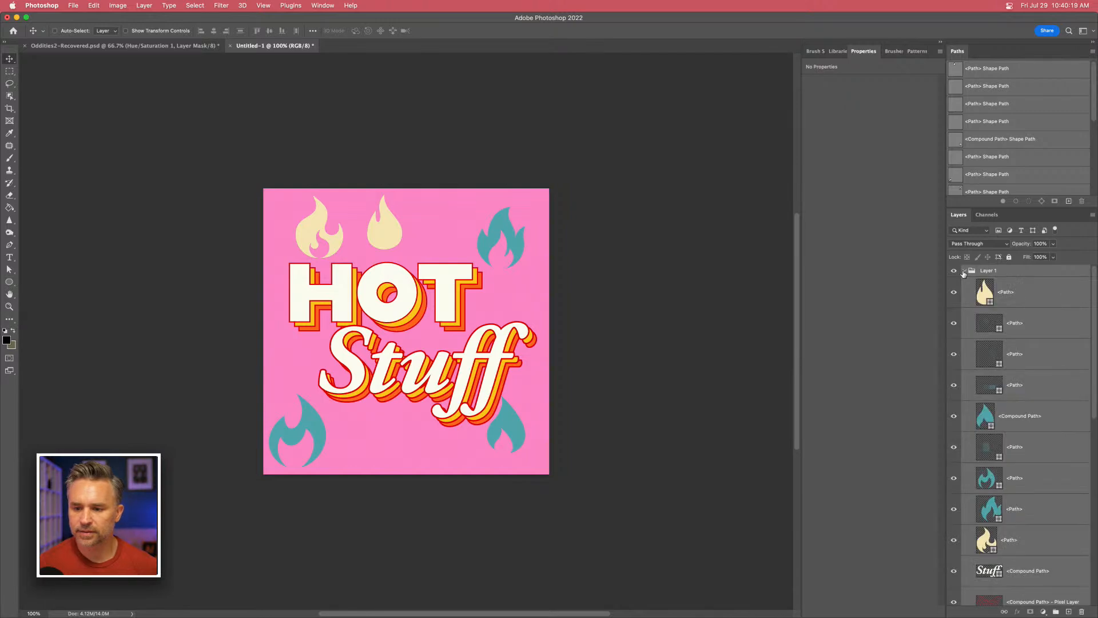
pyautogui.click(1026, 424)
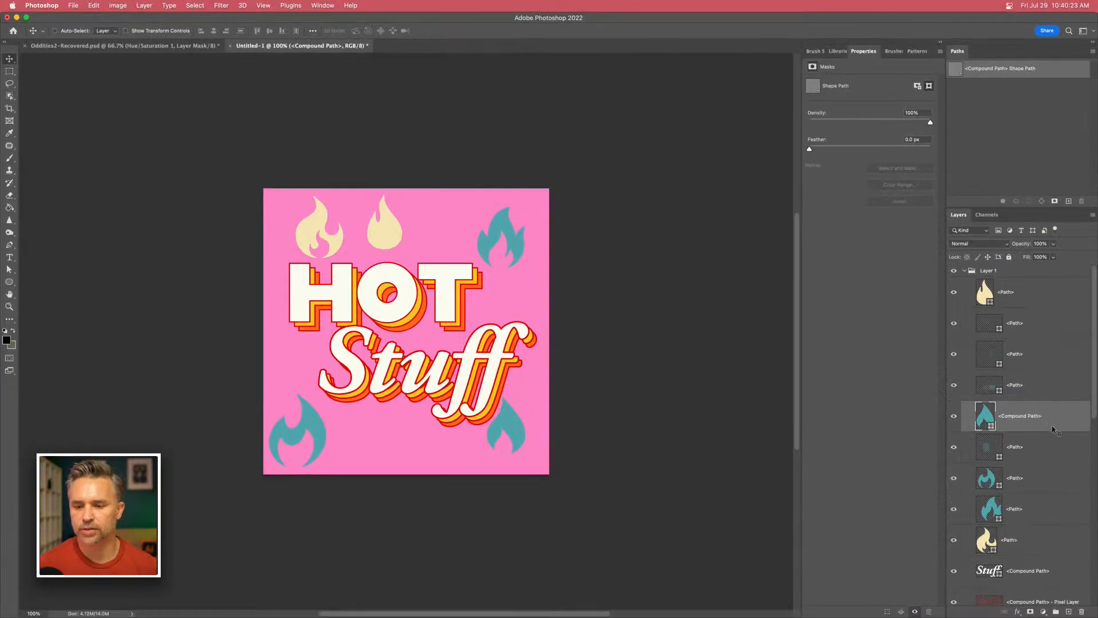
pyautogui.click(938, 43)
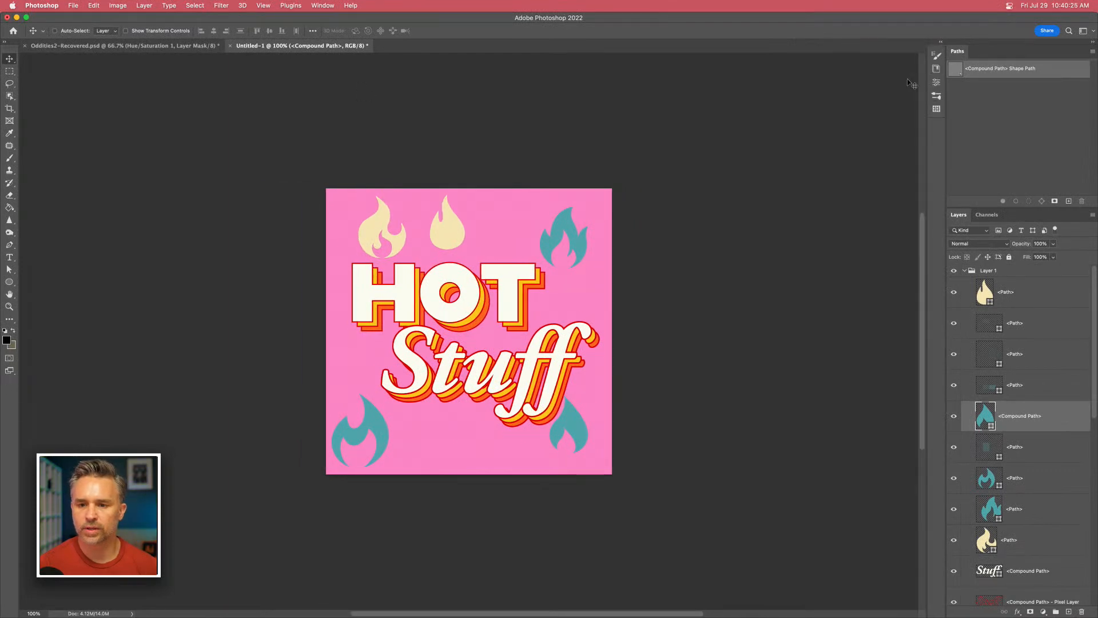
# Minimize Photoshop, return to the Untitled-1 document in Illustrator, and clear the text selection.
pyautogui.click(17, 17)
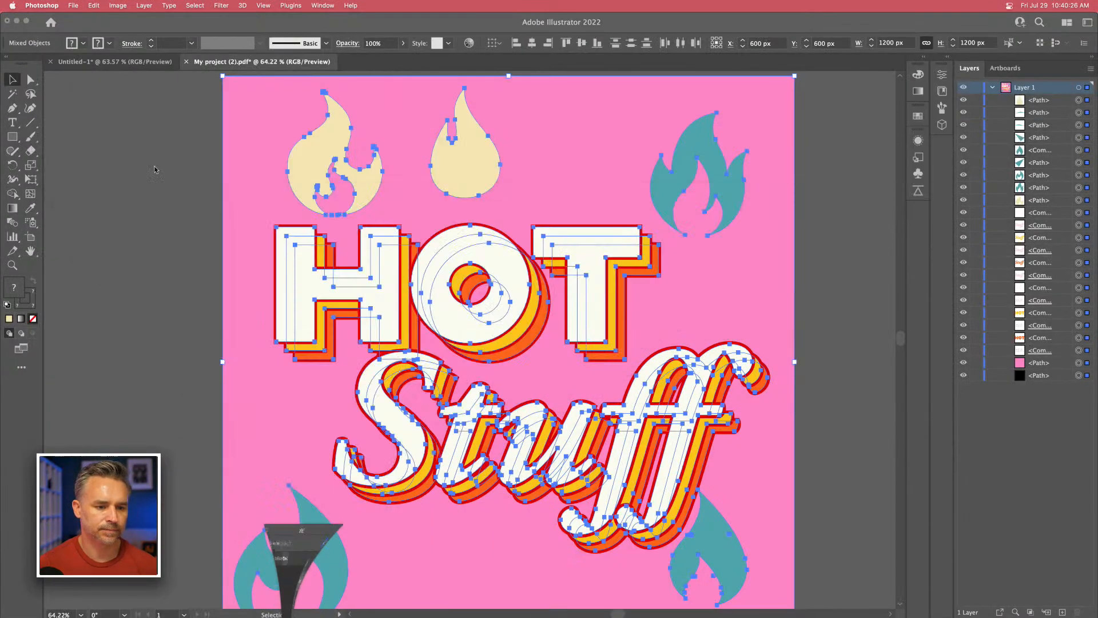
pyautogui.click(106, 143)
pyautogui.click(95, 62)
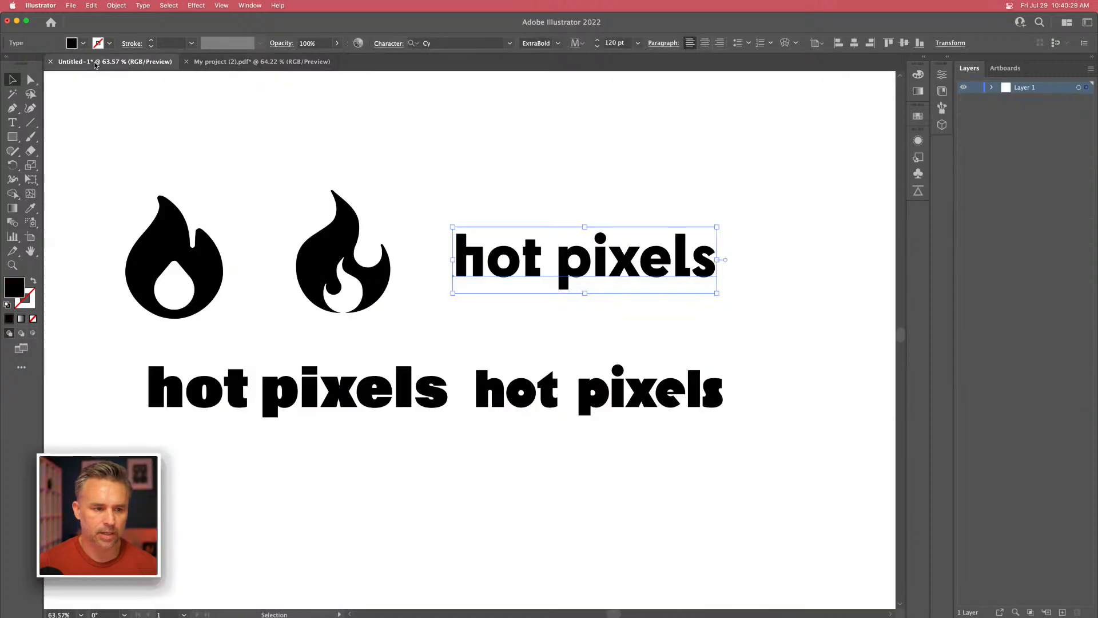
pyautogui.click(164, 145)
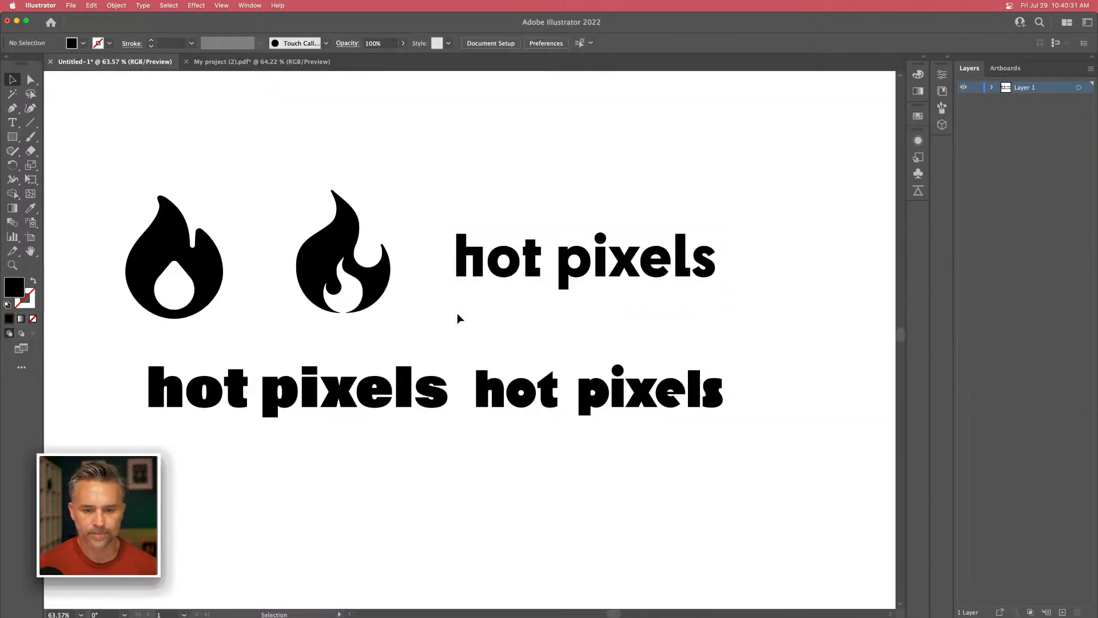
# Delete the two lower "hot pixels" versions and move the remaining one down below the flame icons.
pyautogui.click(543, 411)
pyautogui.press('Delete')
pyautogui.click(429, 401)
pyautogui.press('Delete')
pyautogui.moveTo(504, 264); pyautogui.dragTo(430, 372)
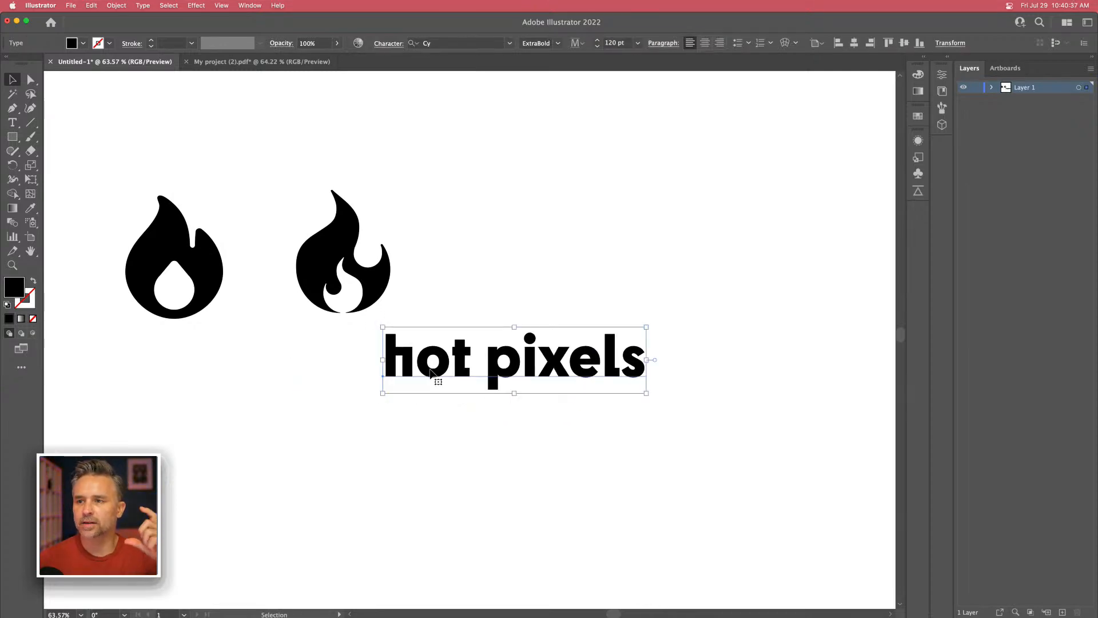
pyautogui.click(449, 275)
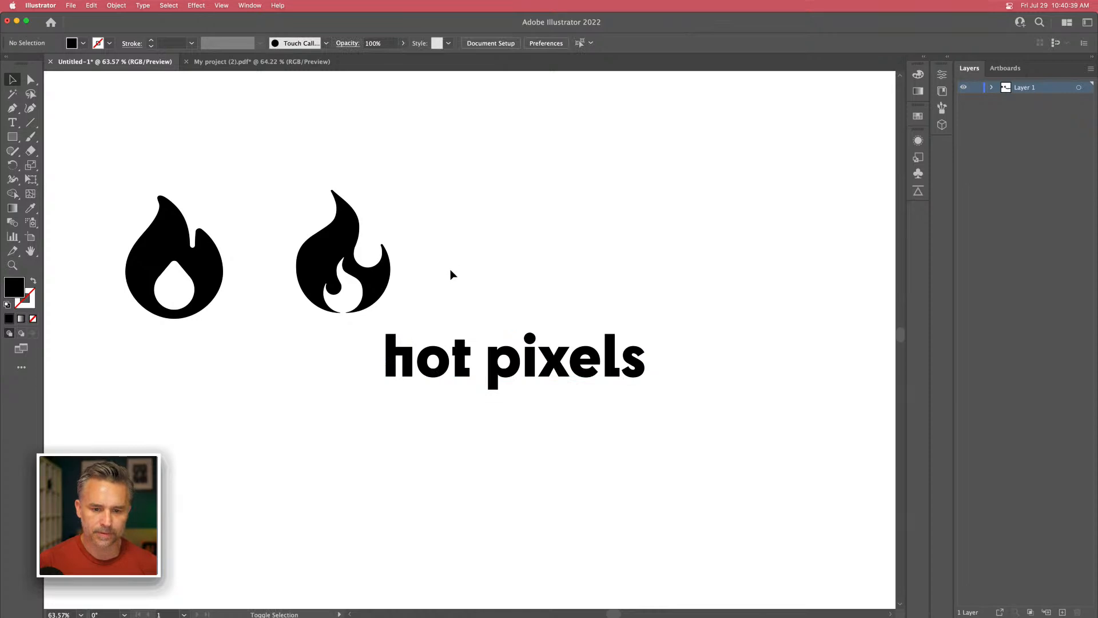
# Duplicate the "hot pixels" text below itself, and trim the upper copy to "hot" and the lower copy to "pixels".
pyautogui.moveTo(426, 374); pyautogui.dragTo(436, 452)
pyautogui.click(437, 345)
pyautogui.doubleClick(437, 345)
pyautogui.tripleClick(437, 339)
pyautogui.click(475, 338)
pyautogui.keyDown('shift'); pyautogui.click(808, 345); pyautogui.keyUp('shift')
pyautogui.press('BackSpace')
pyautogui.click(496, 437)
pyautogui.keyDown('shift'); pyautogui.click(294, 417); pyautogui.keyUp('shift')
pyautogui.press('BackSpace')
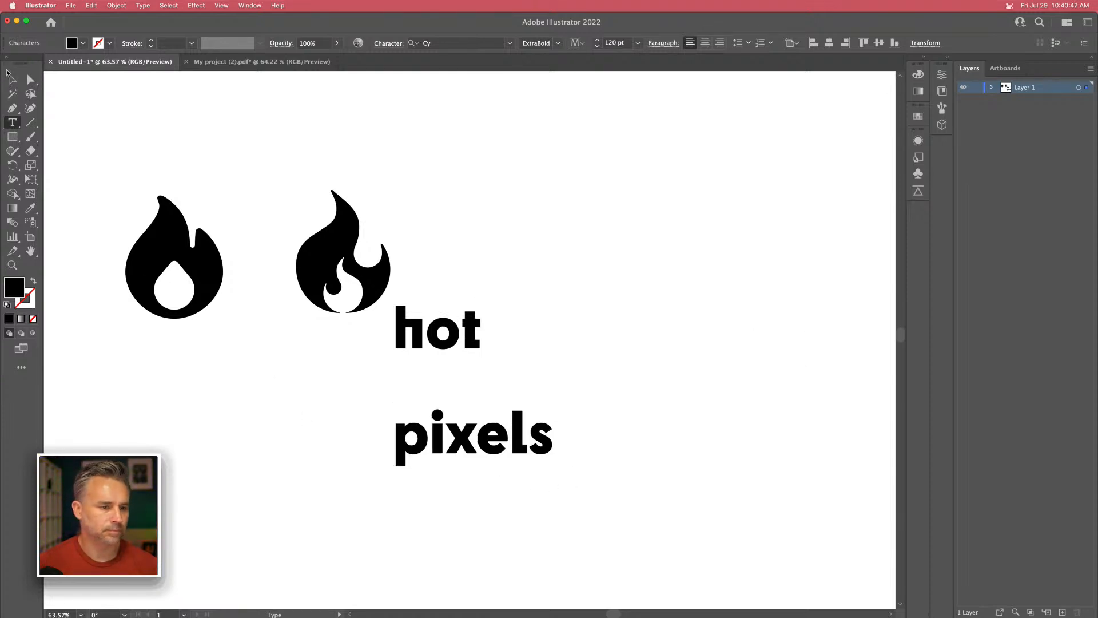
# Move the word "hot" straight down so it sits close above "pixels", keeping its original size.
pyautogui.click(12, 79)
pyautogui.click(413, 323)
pyautogui.moveTo(413, 326); pyautogui.dragTo(410, 371)
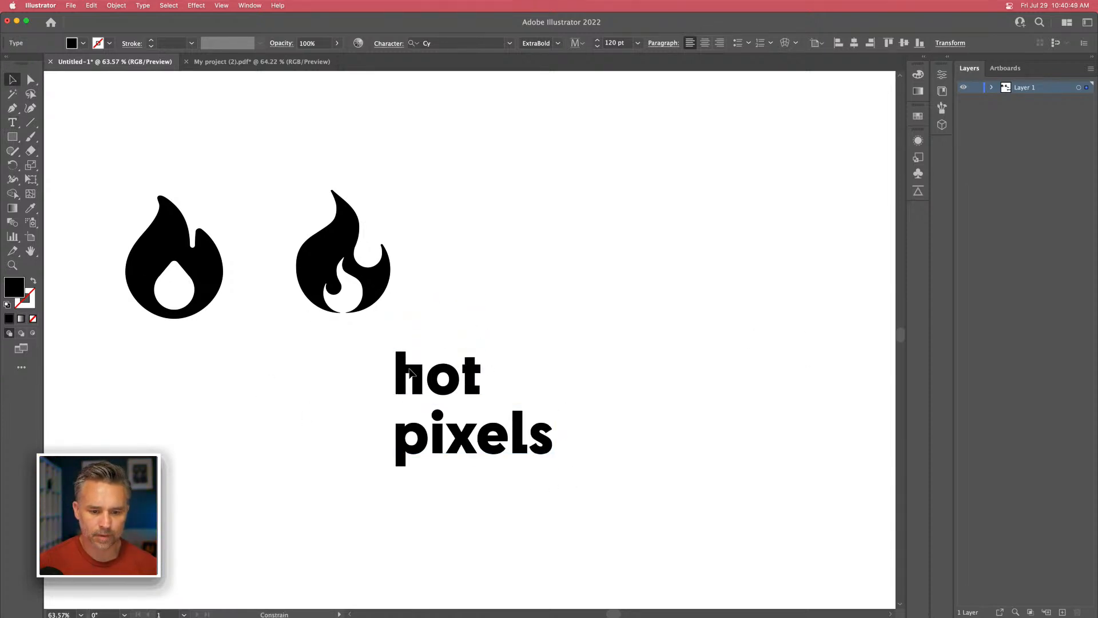
pyautogui.moveTo(476, 345); pyautogui.dragTo(547, 318)
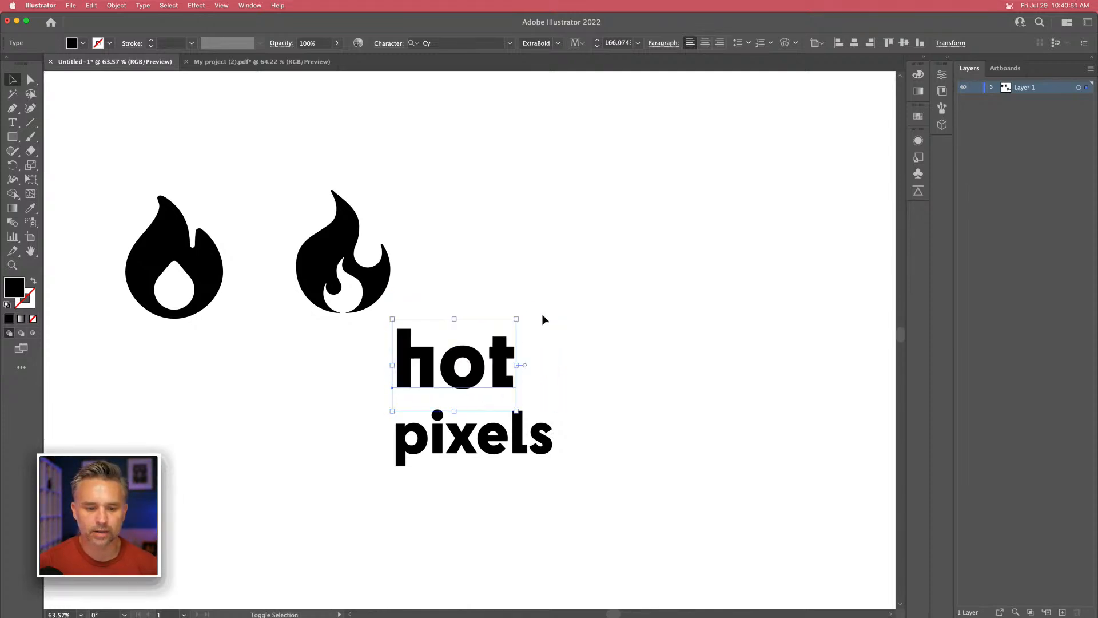
pyautogui.press('super+z')
# Select the stacked "hot" and "pixels" texts and place one copy under the flames and another beside the second flame.
pyautogui.keyDown('shift'); pyautogui.click(422, 375); pyautogui.keyUp('shift')
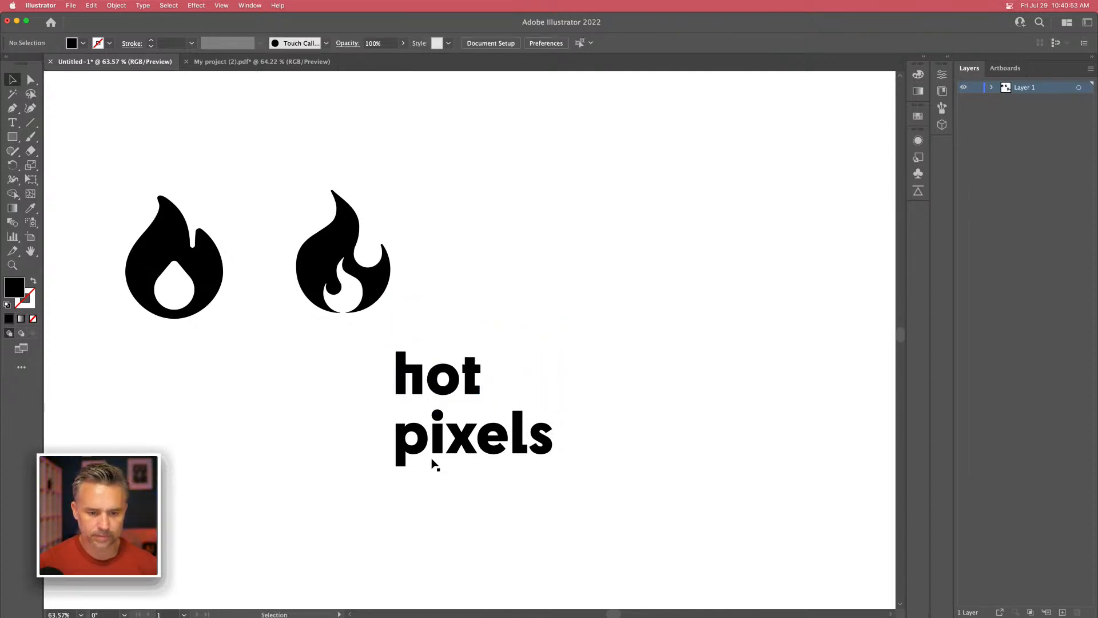
pyautogui.click(436, 448)
pyautogui.moveTo(344, 366); pyautogui.dragTo(506, 474)
pyautogui.moveTo(481, 452); pyautogui.dragTo(538, 365)
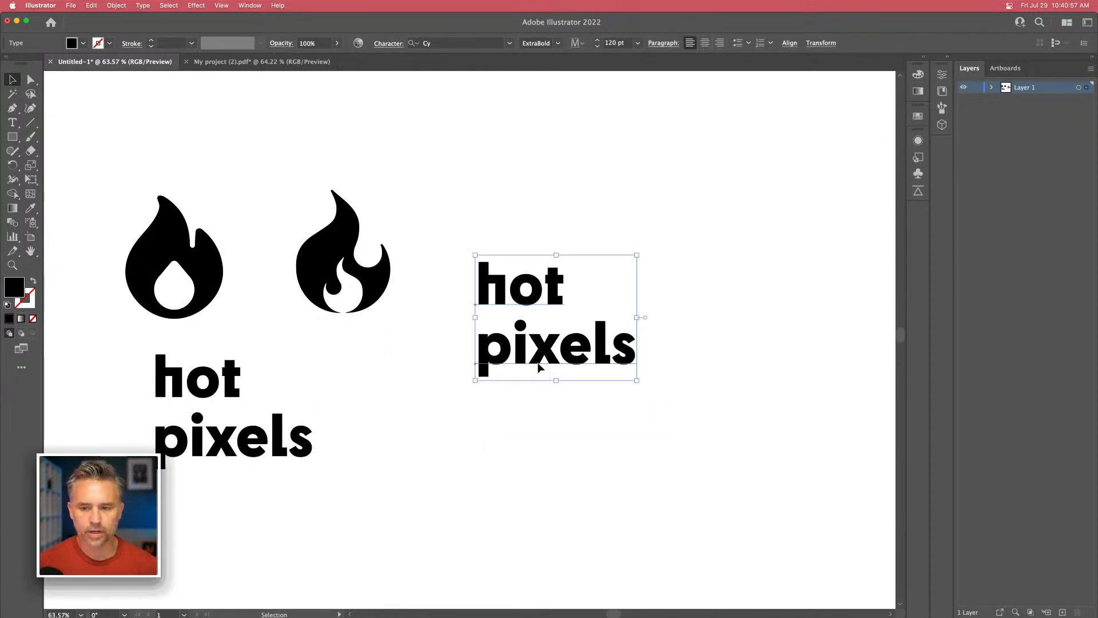
# Look through the Color and Appearance options, and expand the Properties of the selected text.
pyautogui.click(922, 58)
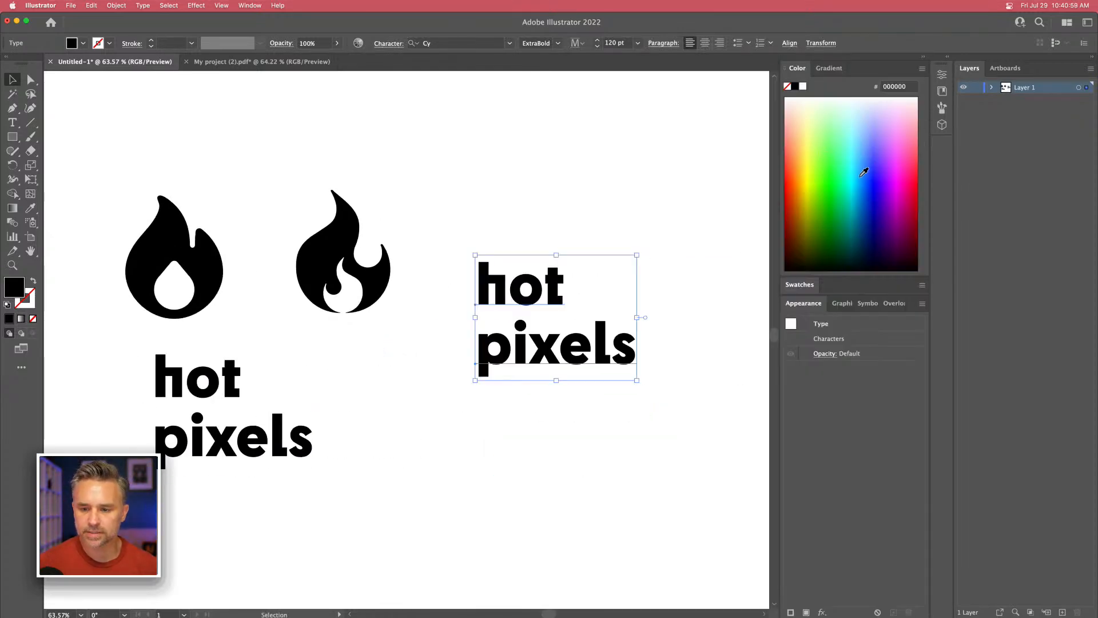
pyautogui.click(924, 59)
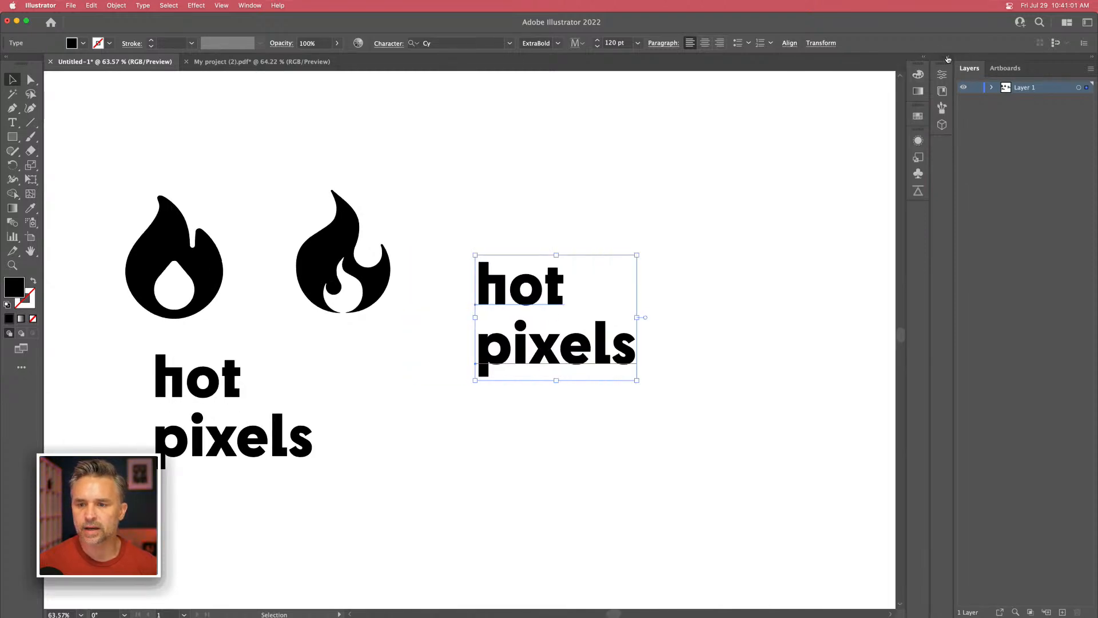
pyautogui.click(948, 57)
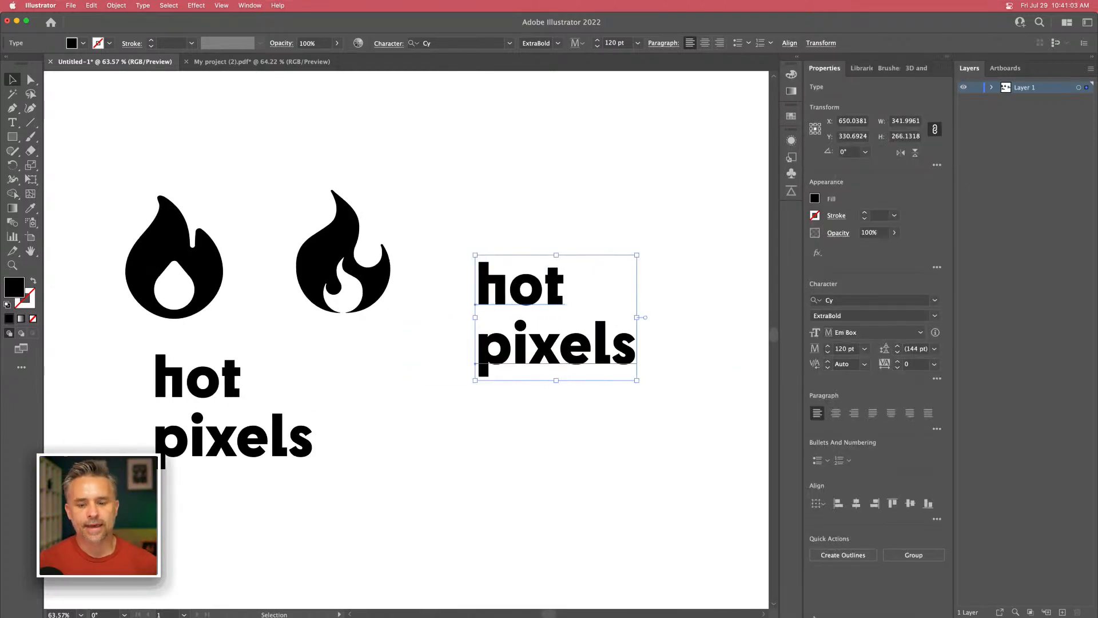
# Switch to the Adobe Express project in Chrome and dismiss the "View tips on YouTube" pop-up.
pyautogui.moveTo(818, 609)
pyautogui.click(597, 606)
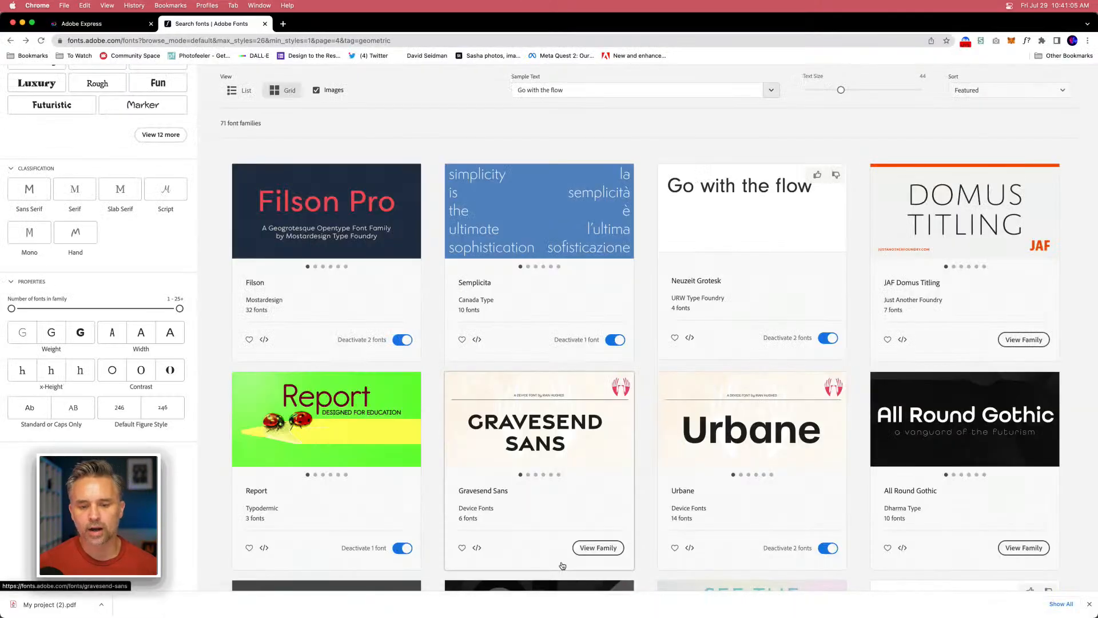
pyautogui.click(92, 26)
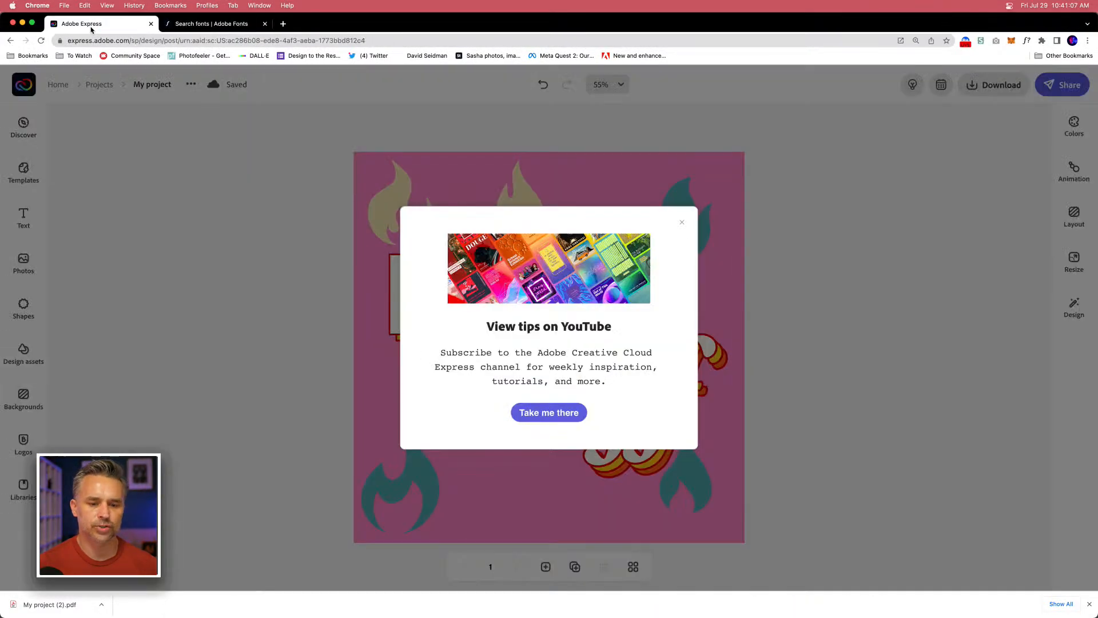
pyautogui.click(681, 225)
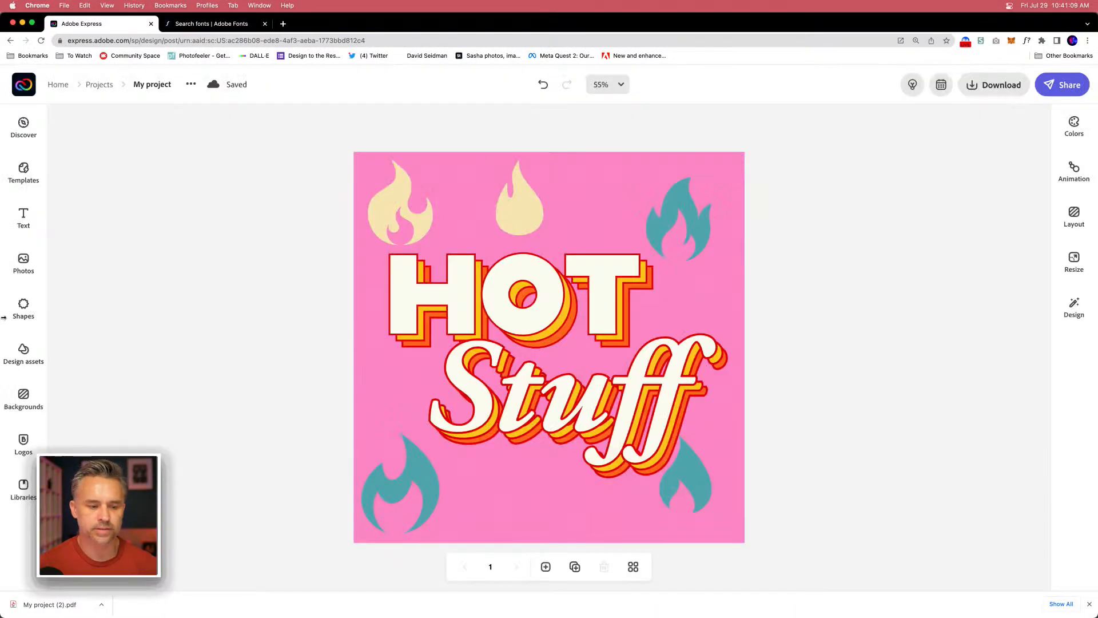
# Look at the logos available for the Express project, then return to the untitled Illustrator document.
pyautogui.click(23, 442)
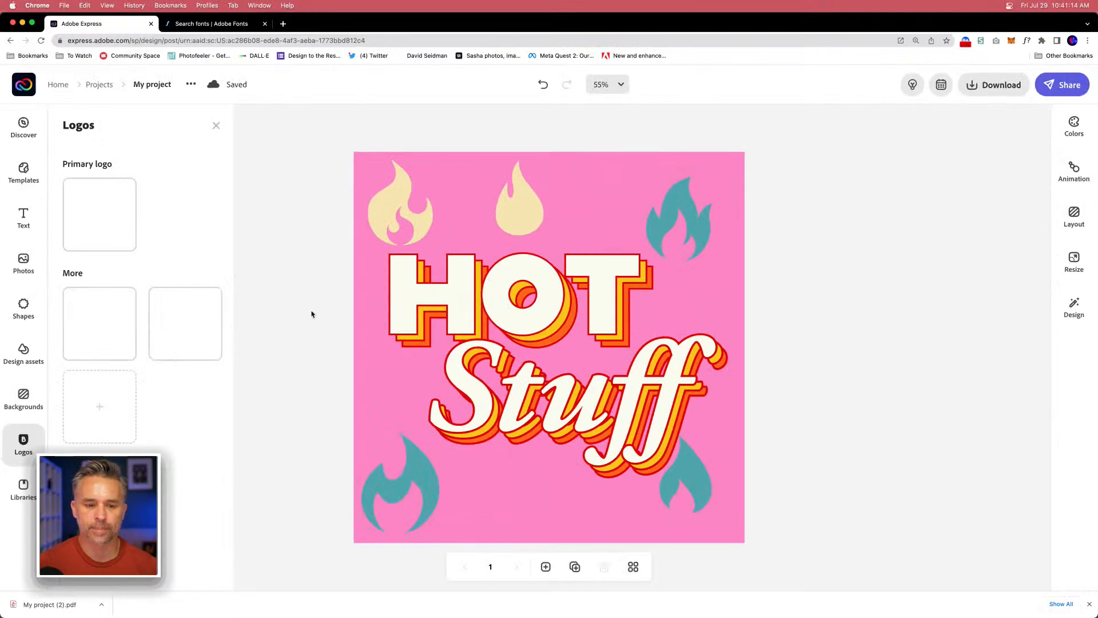
pyautogui.click(312, 314)
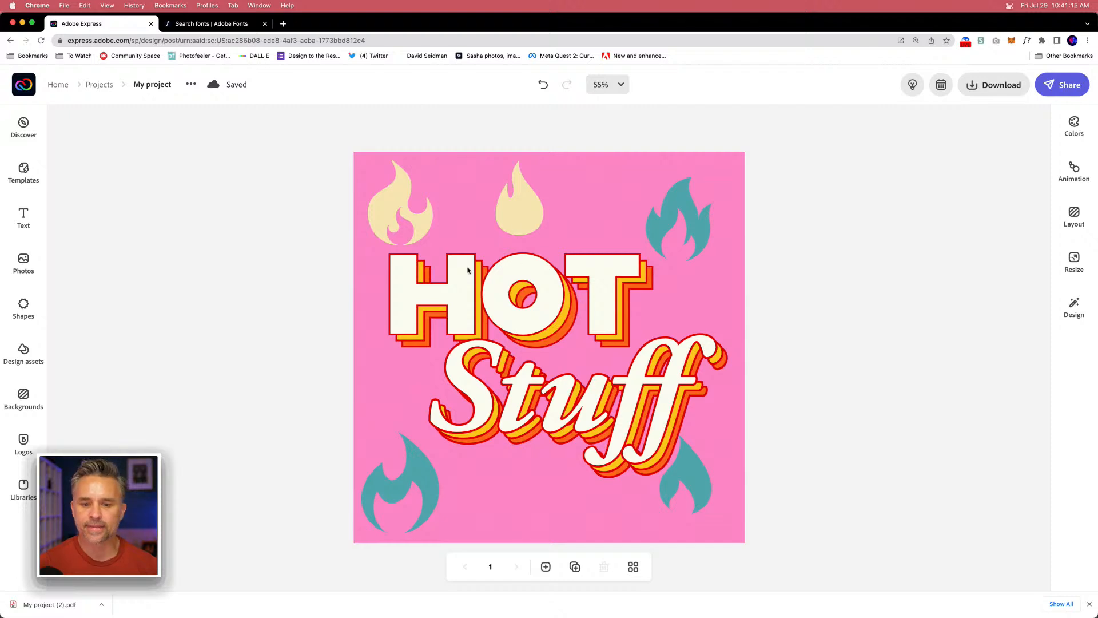
pyautogui.click(23, 23)
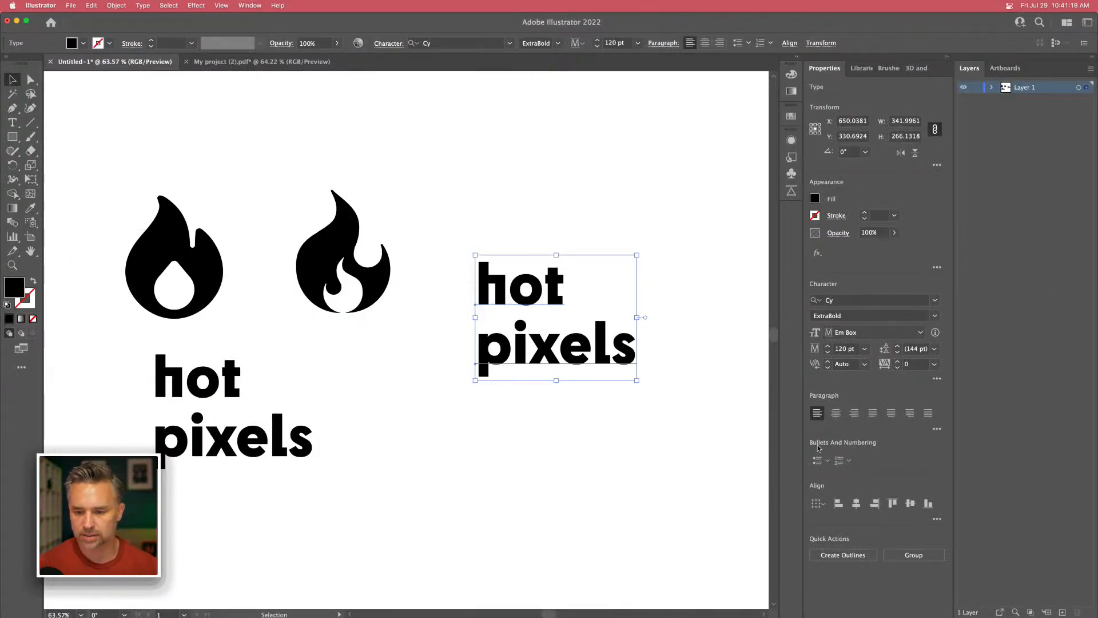
# Set the "hot pixels" text beside the second flame to All Caps and move HOT down close above PIXELS.
pyautogui.click(937, 378)
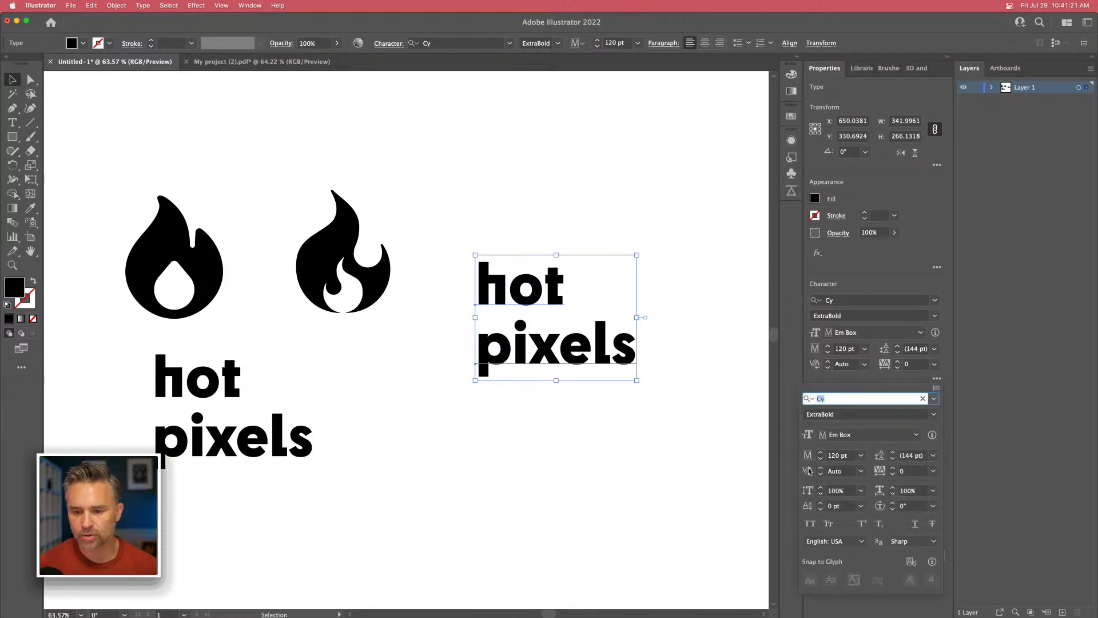
pyautogui.click(810, 524)
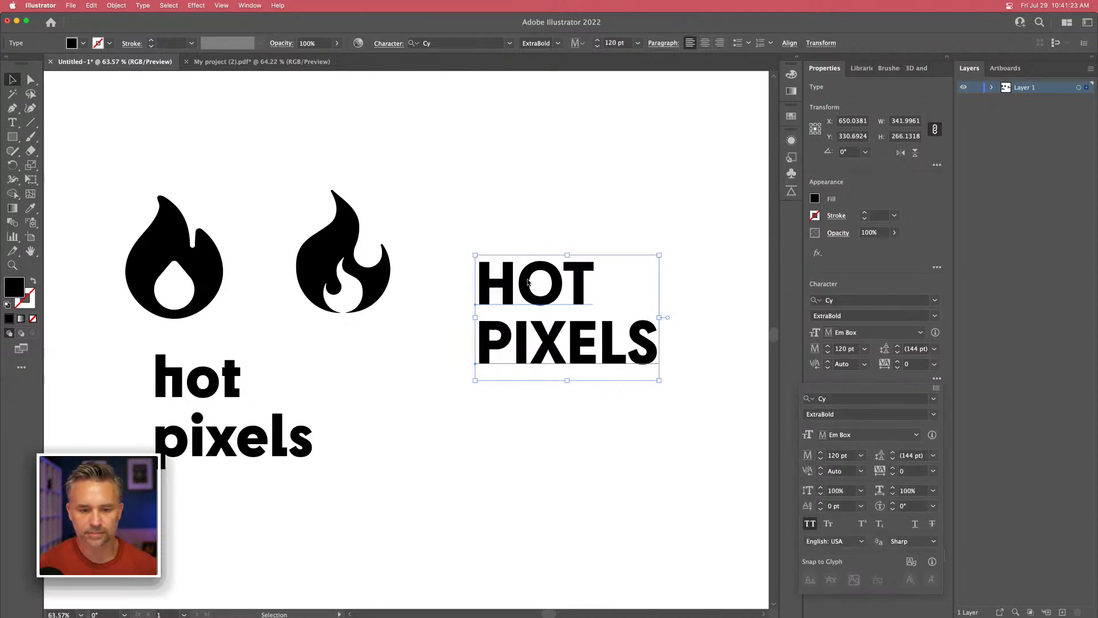
pyautogui.click(386, 358)
pyautogui.moveTo(516, 286)
pyautogui.mouseDown()
pyautogui.moveTo(416, 403)
pyautogui.moveTo(443, 341)
pyautogui.moveTo(518, 293)
pyautogui.mouseUp()
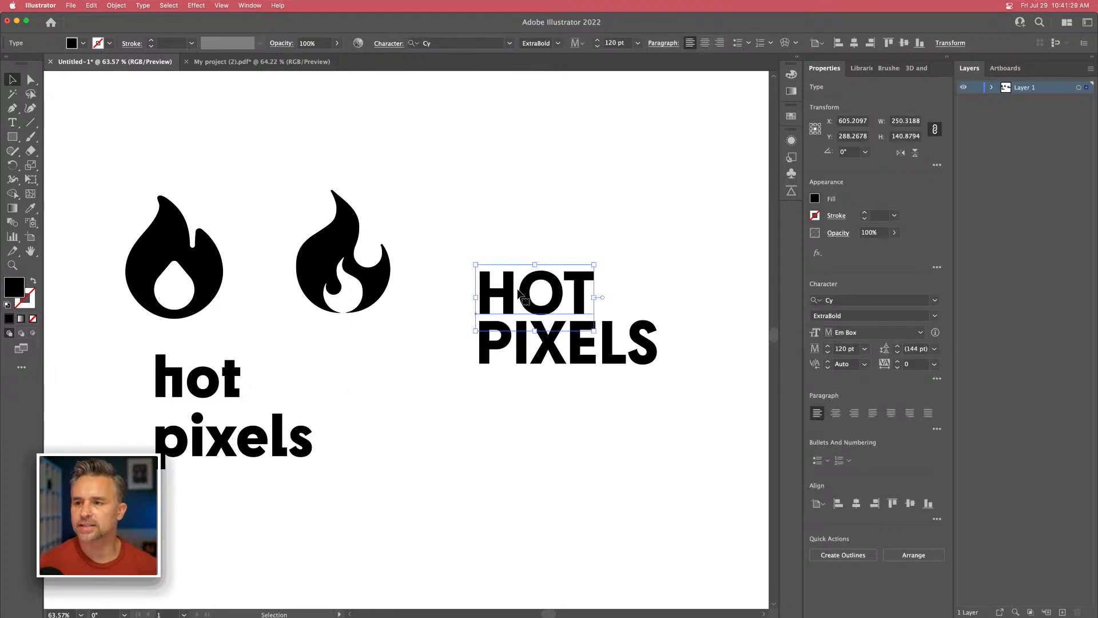
pyautogui.click(334, 508)
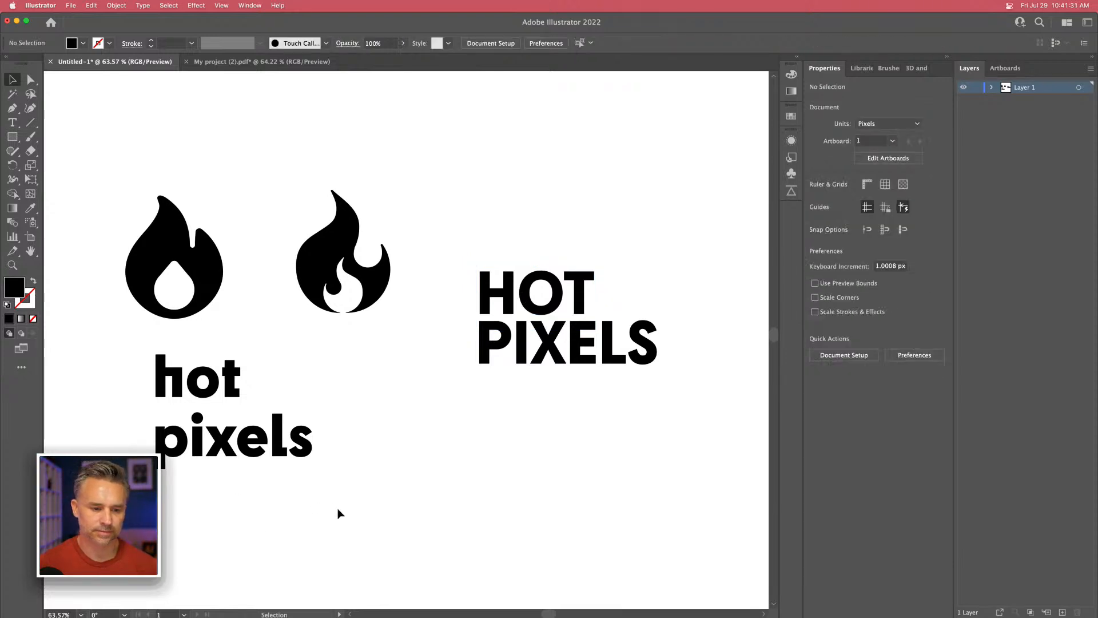
# Nudge the lowercase "hot" up slightly and move both flames up, placing the first one above "HOT PIXELS" and the second beside it.
pyautogui.moveTo(164, 391)
pyautogui.mouseDown()
pyautogui.moveTo(113, 401)
pyautogui.moveTo(172, 384)
pyautogui.moveTo(158, 386)
pyautogui.mouseUp()
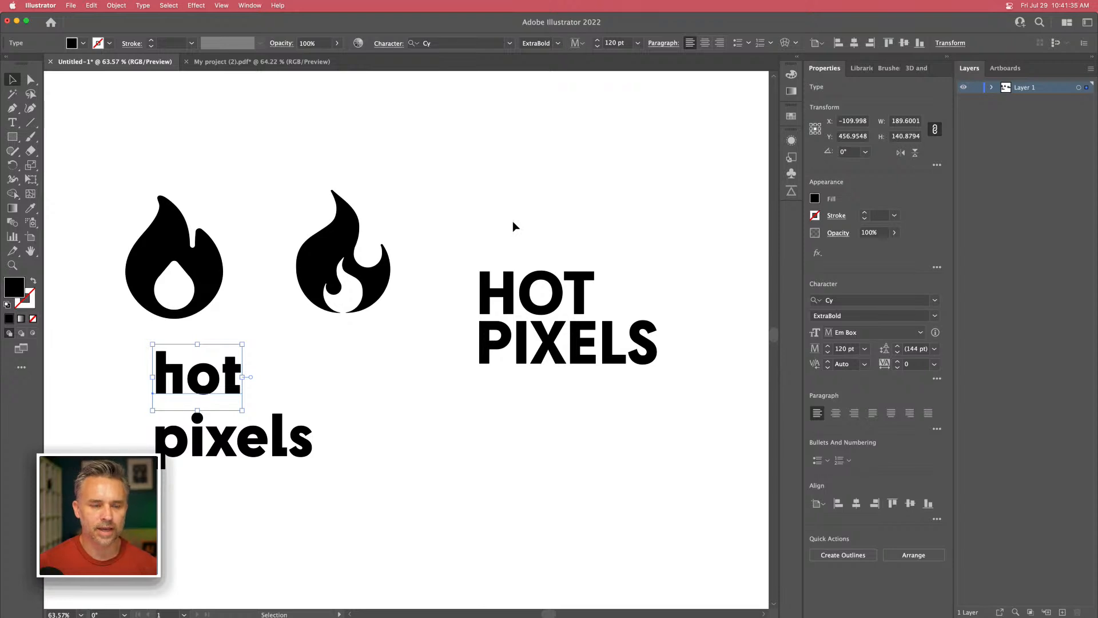
pyautogui.moveTo(314, 257); pyautogui.dragTo(501, 159)
pyautogui.press('super+z')
pyautogui.moveTo(158, 239); pyautogui.dragTo(541, 136)
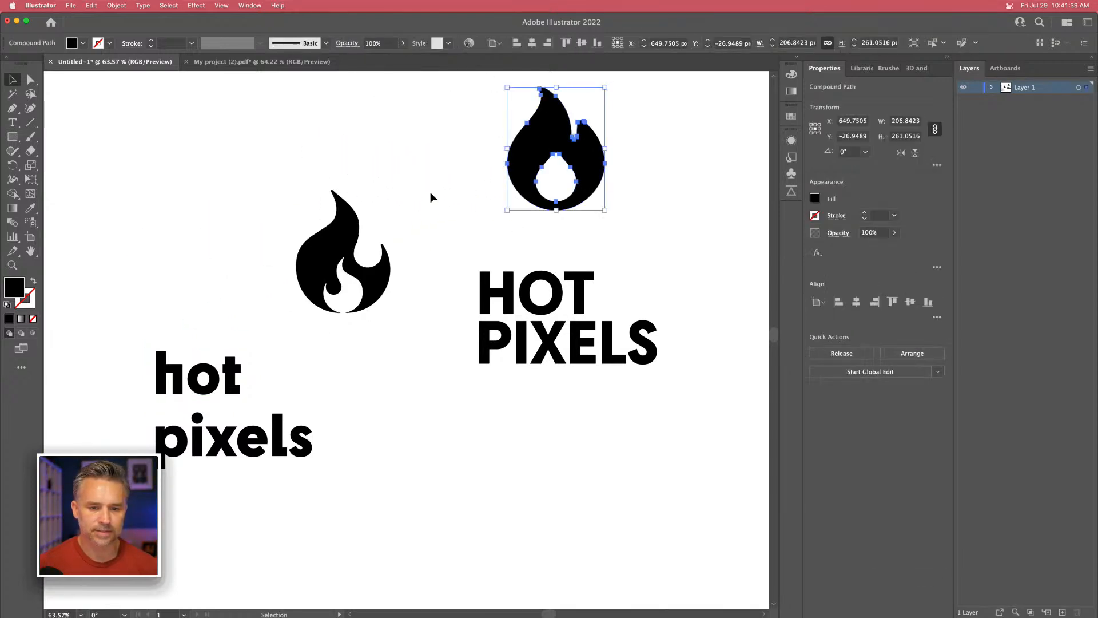
pyautogui.moveTo(338, 251); pyautogui.dragTo(420, 154)
# Move both words of the lowercase "hot pixels" text up next to the uppercase version.
pyautogui.moveTo(130, 342); pyautogui.dragTo(326, 478)
pyautogui.moveTo(273, 450); pyautogui.dragTo(382, 390)
pyautogui.press('super+1')
pyautogui.click(371, 448)
# Place a copy of the lowercase "hot pixels" text in the empty area below, midway between the two versions.
pyautogui.click(241, 376)
pyautogui.moveTo(117, 264); pyautogui.dragTo(308, 449)
pyautogui.scroll(-5, 309, 454)
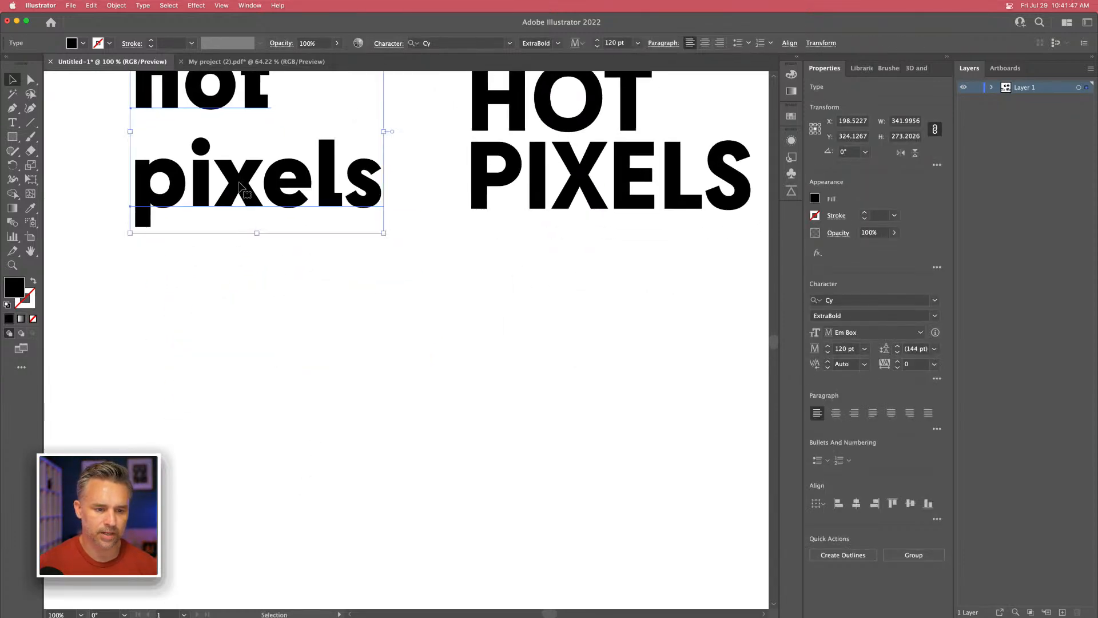
pyautogui.moveTo(260, 179); pyautogui.dragTo(261, 429)
pyautogui.moveTo(205, 350); pyautogui.dragTo(387, 356)
pyautogui.moveTo(470, 377)
pyautogui.mouseDown()
pyautogui.moveTo(414, 385)
pyautogui.moveTo(458, 393)
pyautogui.mouseUp()
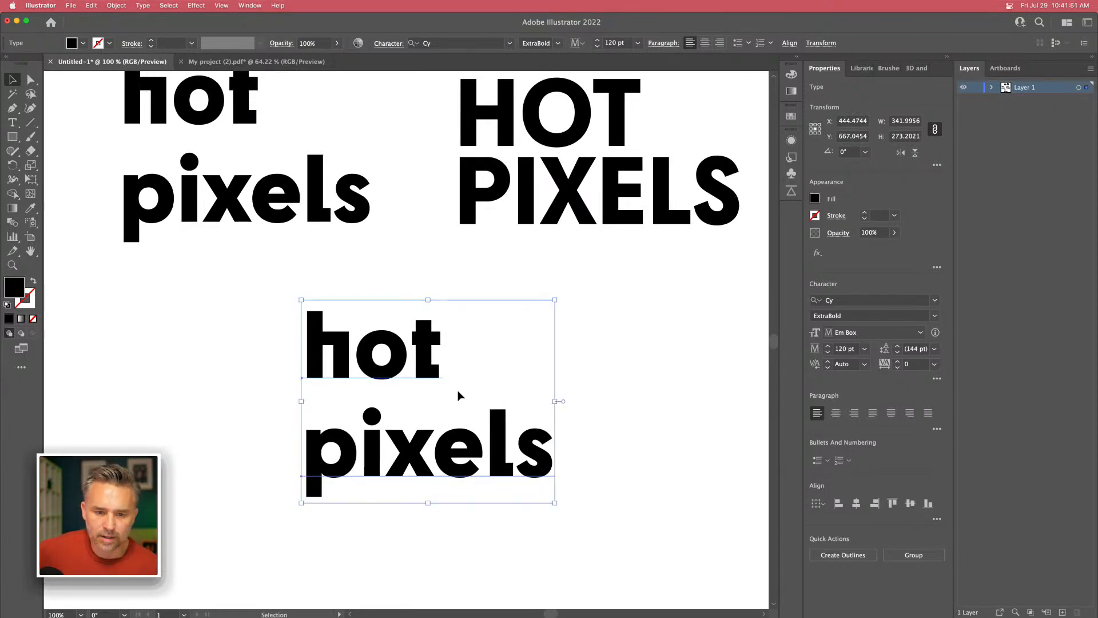
# Convert the word "pixels" in the lower copy to outlines and ungroup its letters.
pyautogui.click(173, 392)
pyautogui.click(342, 460)
pyautogui.rightClick(342, 461)
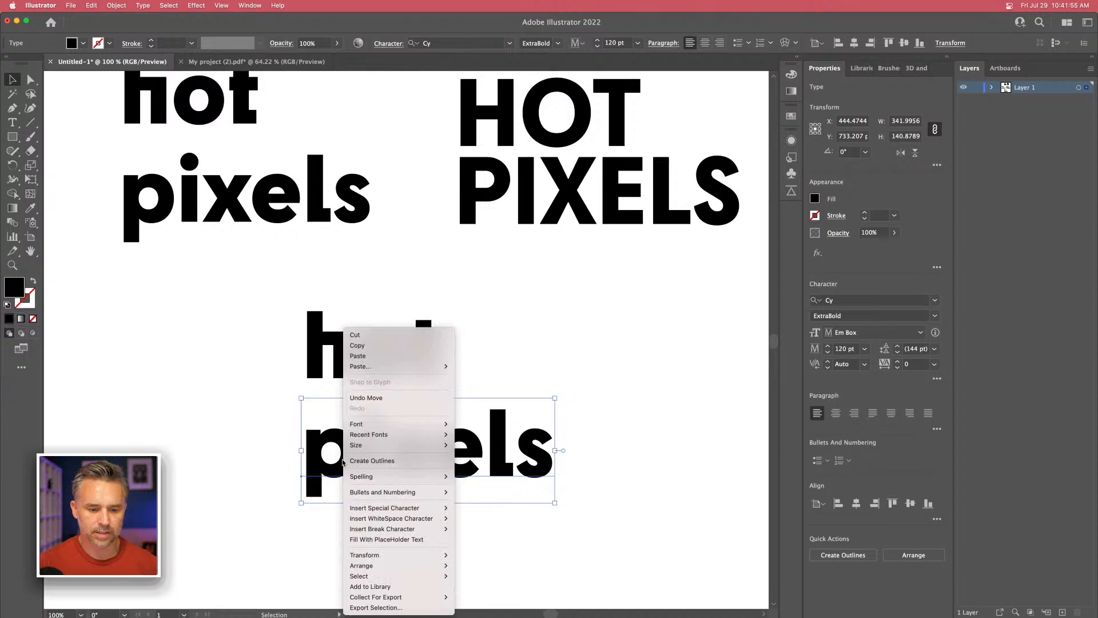
pyautogui.click(363, 461)
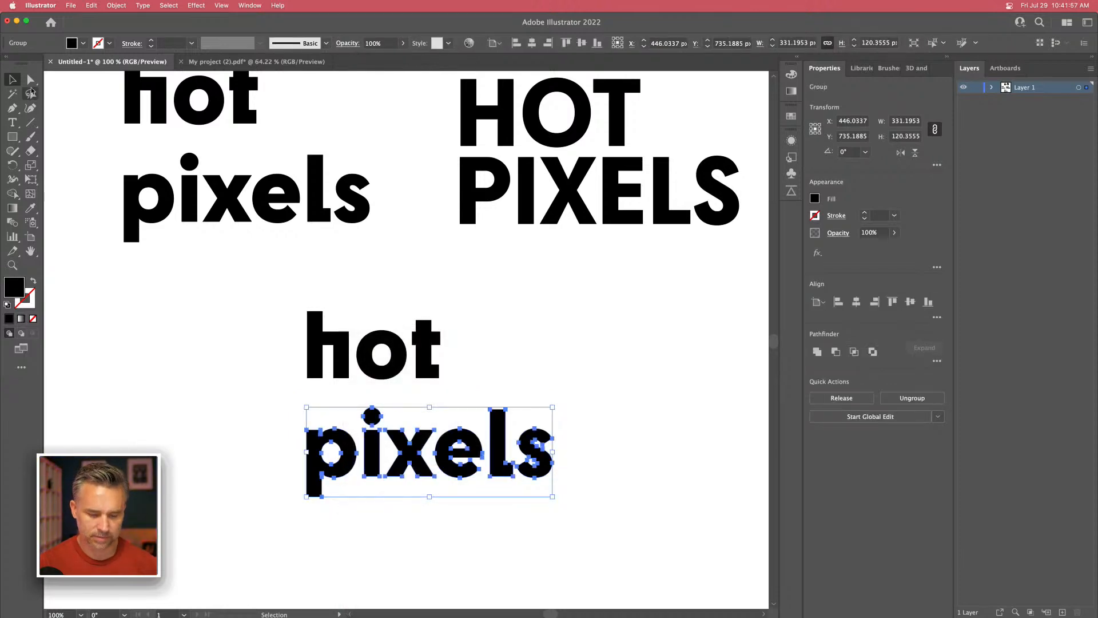
pyautogui.rightClick(376, 460)
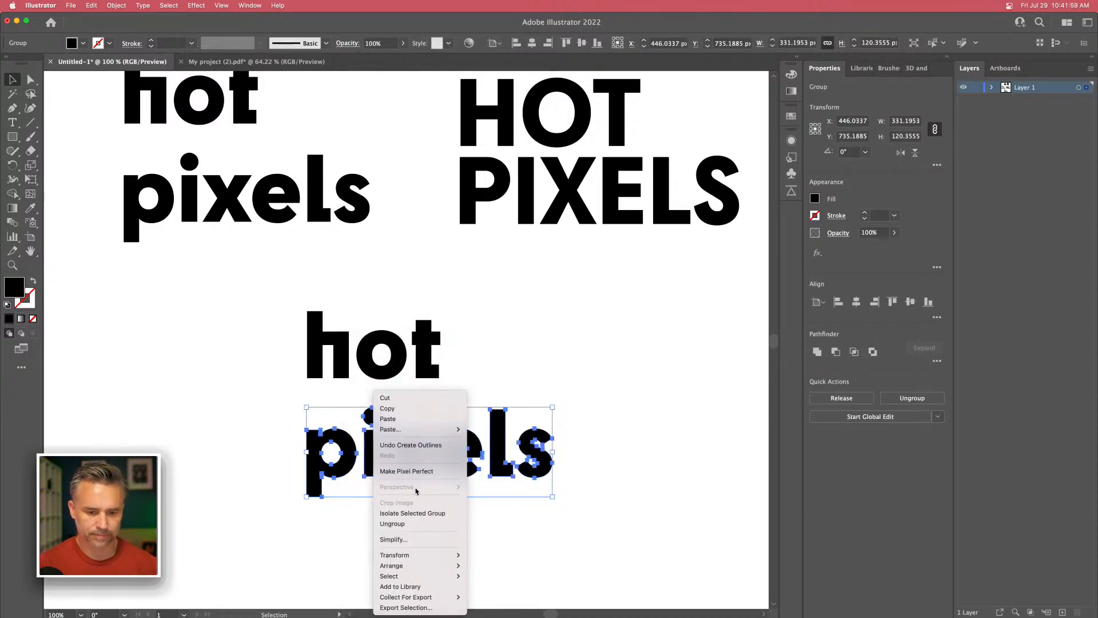
pyautogui.click(393, 523)
pyautogui.click(233, 373)
# Release the compound path of the letter "i" in the outlined "pixels".
pyautogui.click(370, 418)
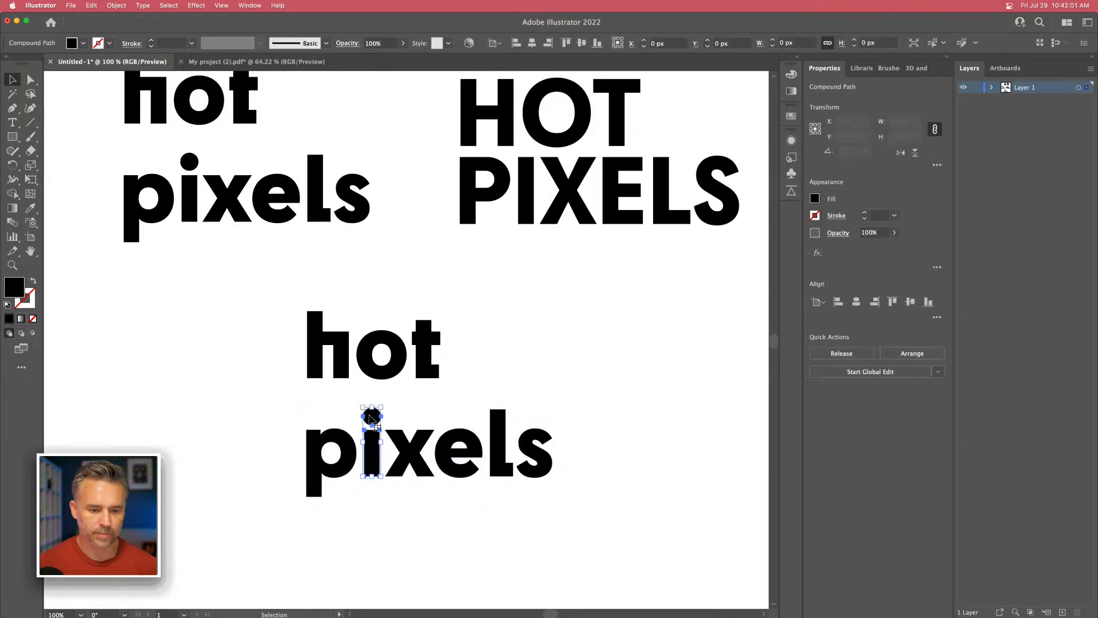
pyautogui.rightClick(370, 419)
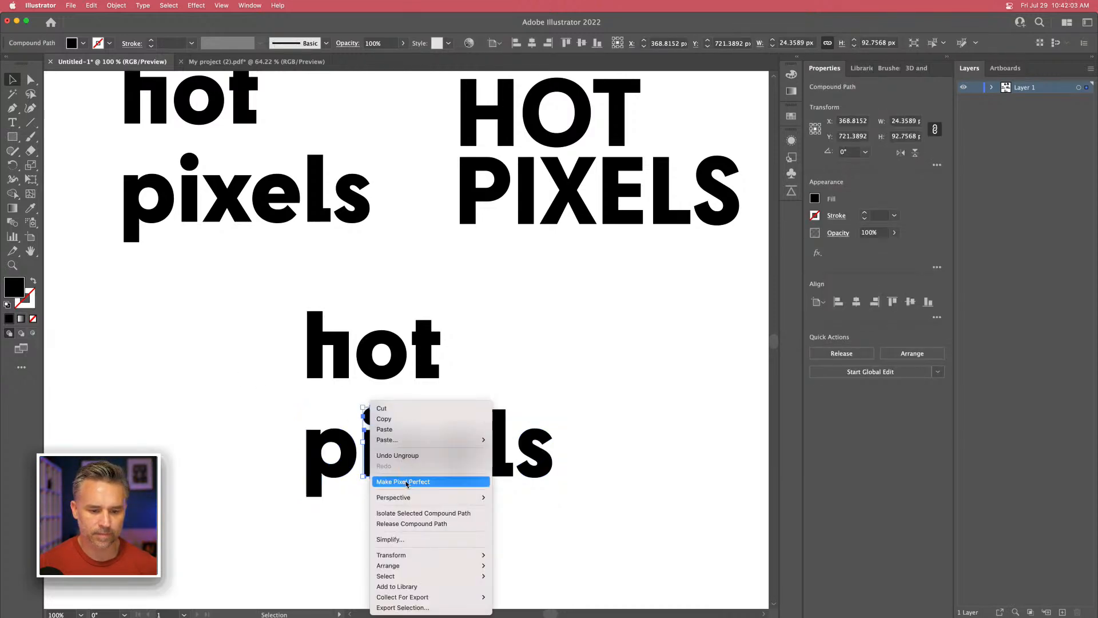
pyautogui.click(329, 449)
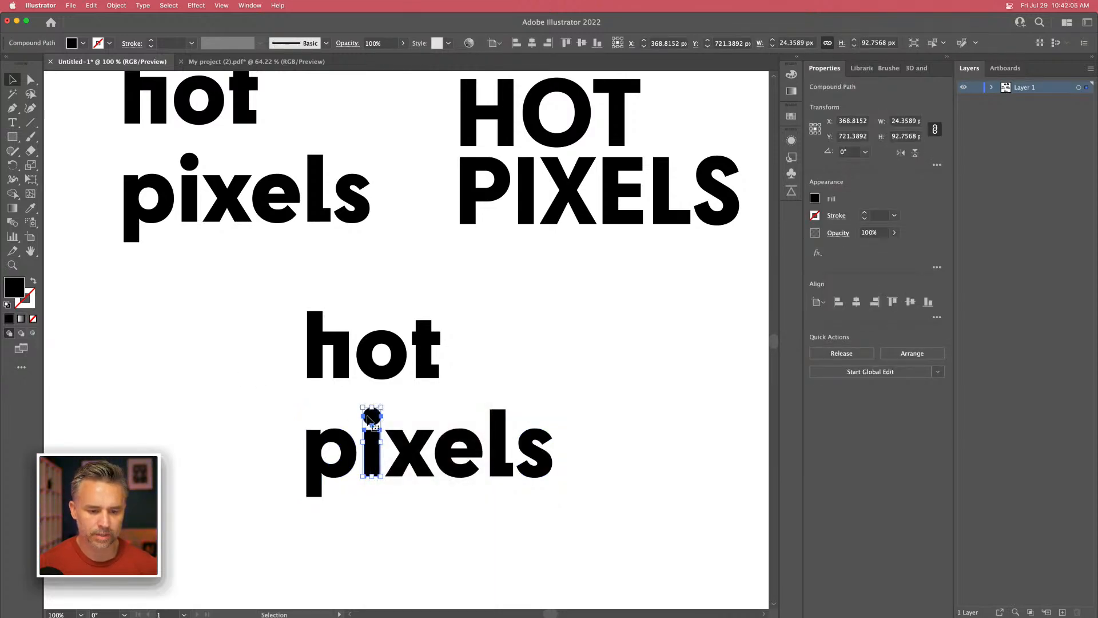
pyautogui.rightClick(371, 420)
pyautogui.click(395, 521)
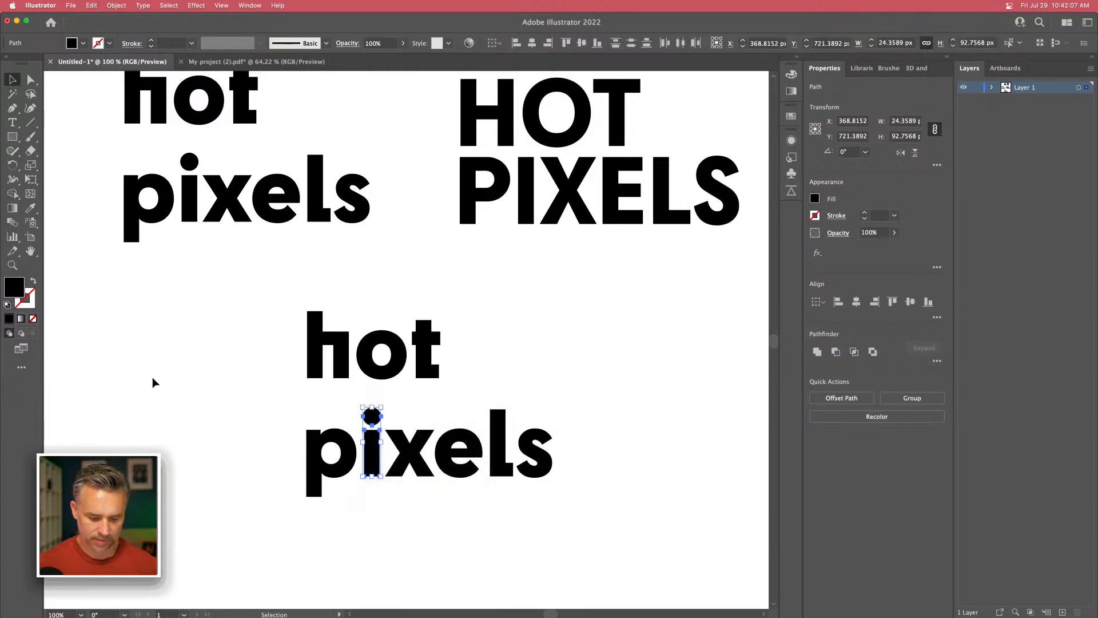
# Delete the round dot of the "i" in the outlined "pixels", keeping the stem.
pyautogui.press('super+equal')
pyautogui.moveTo(260, 331); pyautogui.dragTo(187, 400)
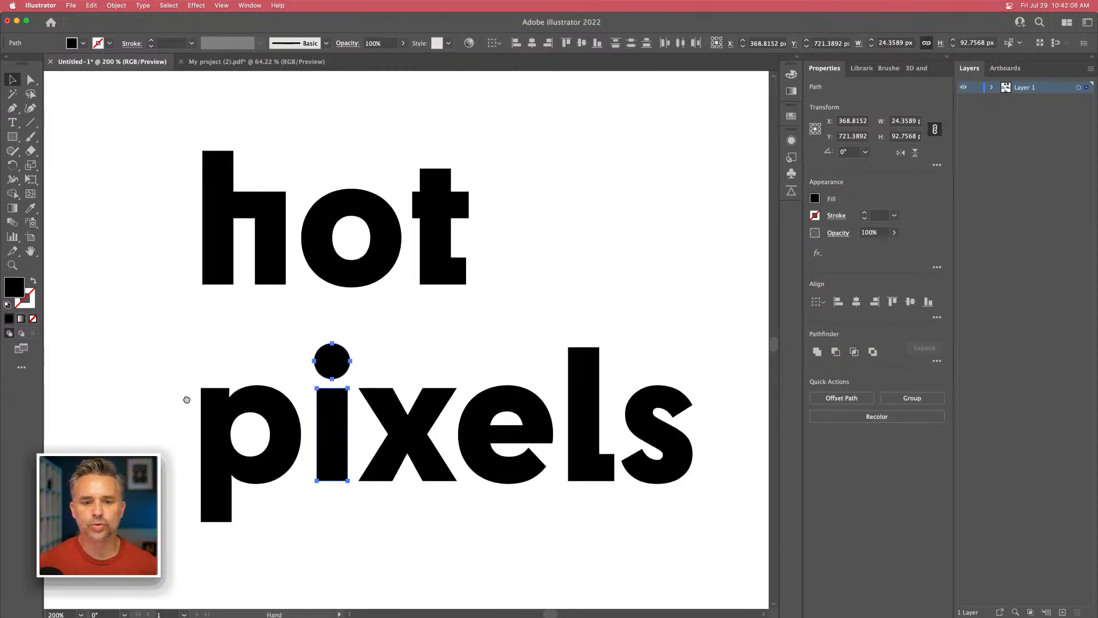
pyautogui.click(178, 339)
pyautogui.click(331, 366)
pyautogui.press('Delete')
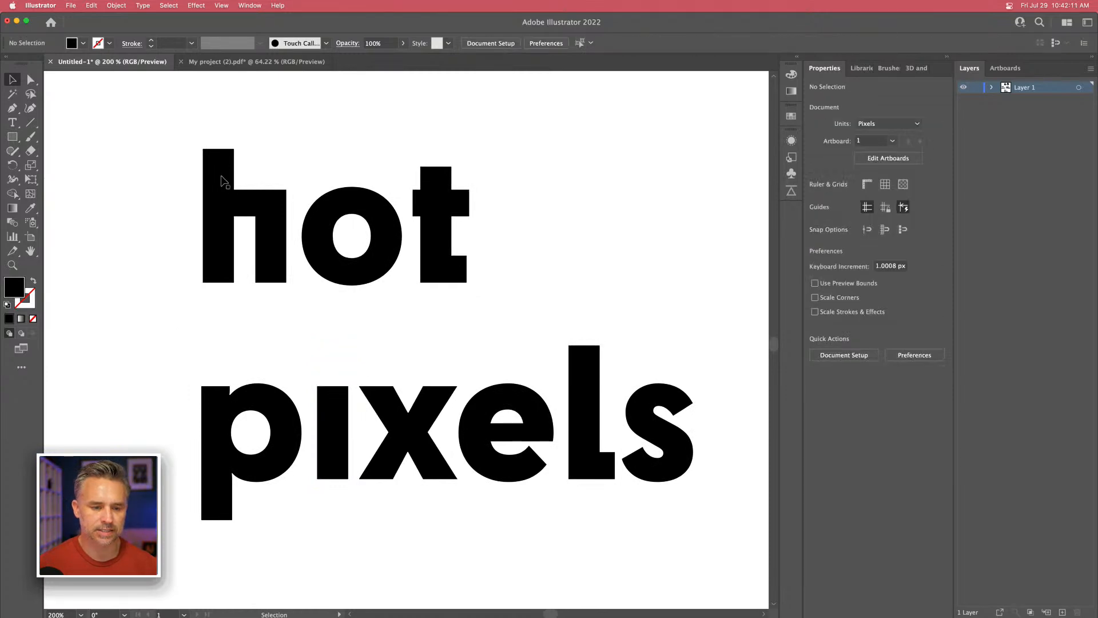
# Move "hot" straight down so it sits just above the dotless "pixels" with only a narrow gap.
pyautogui.click(220, 180)
pyautogui.moveTo(260, 194); pyautogui.dragTo(260, 292)
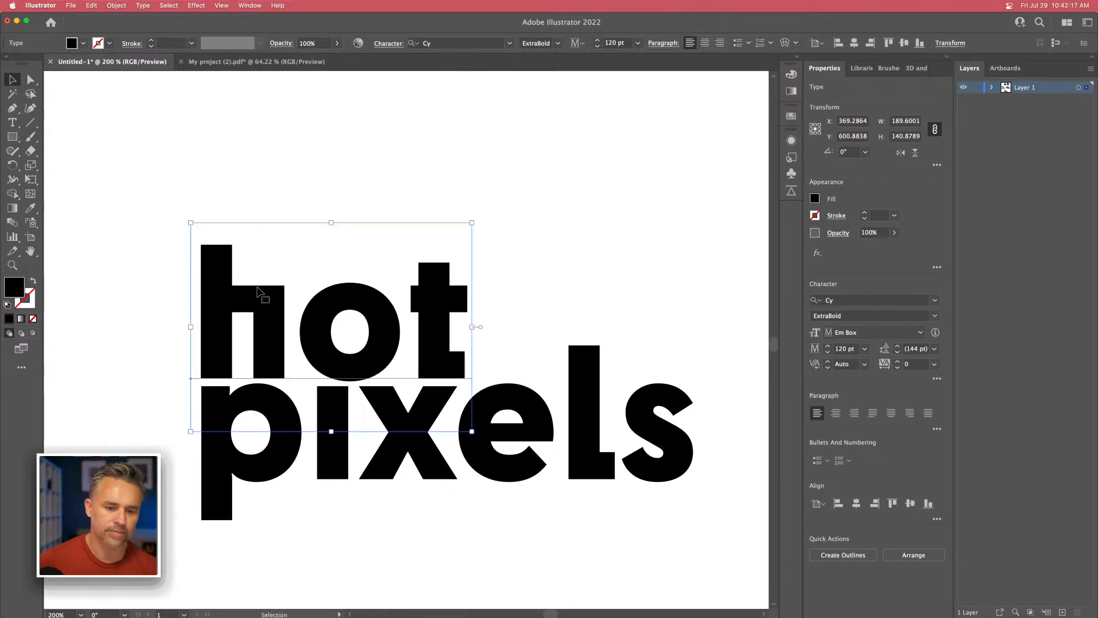
pyautogui.click(214, 161)
pyautogui.press('super+minus')
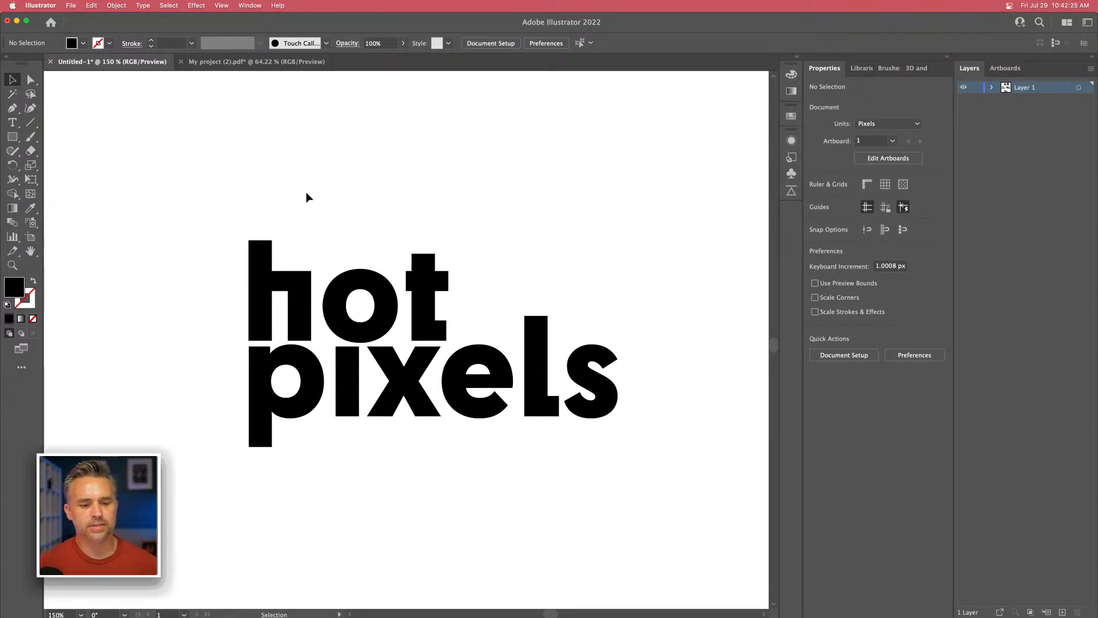
pyautogui.press('super+minus')
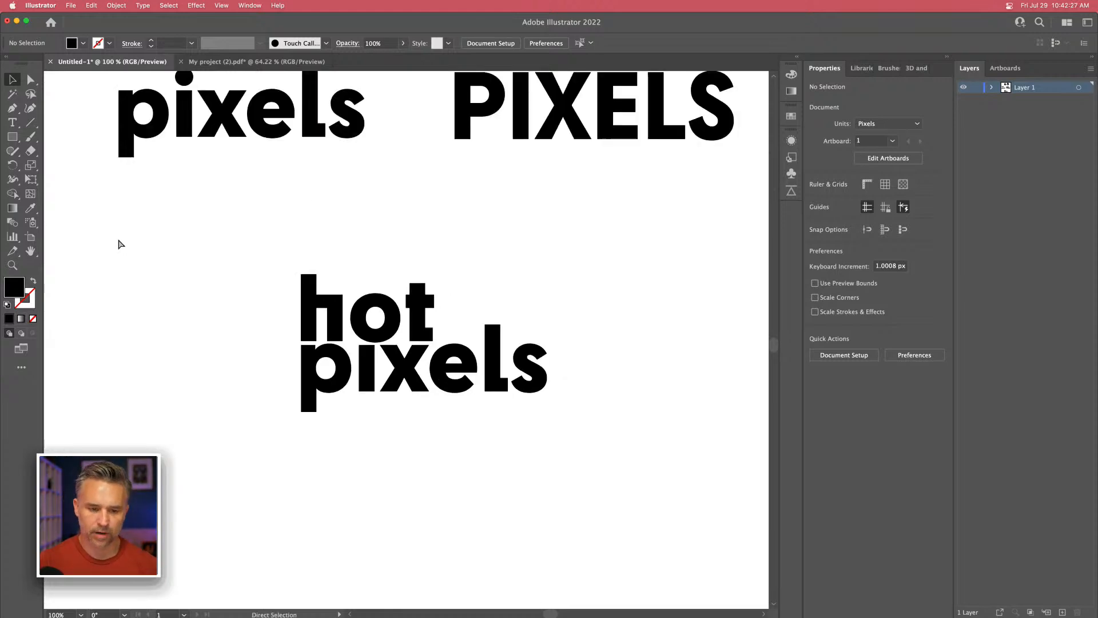
# Place the tightened "hot pixels" logo under the lowercase version and a copy of it under "HOT PIXELS".
pyautogui.moveTo(261, 229); pyautogui.dragTo(564, 429)
pyautogui.moveTo(376, 330); pyautogui.dragTo(528, 324)
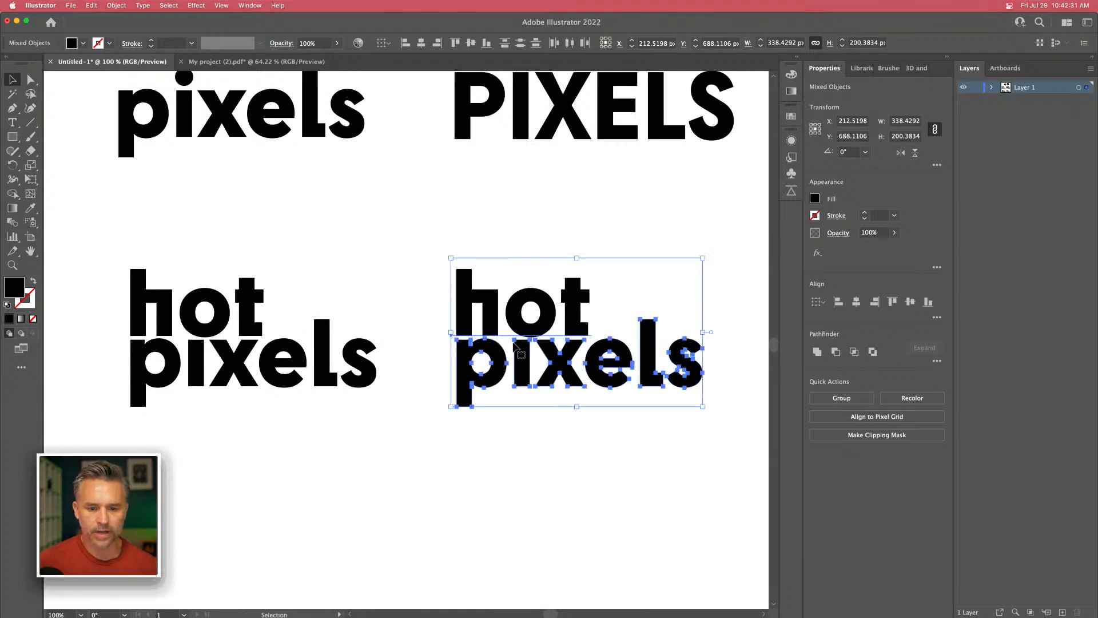
pyautogui.moveTo(549, 106); pyautogui.dragTo(547, 111)
pyautogui.moveTo(504, 193); pyautogui.dragTo(390, 211)
pyautogui.click(377, 315)
pyautogui.click(342, 261)
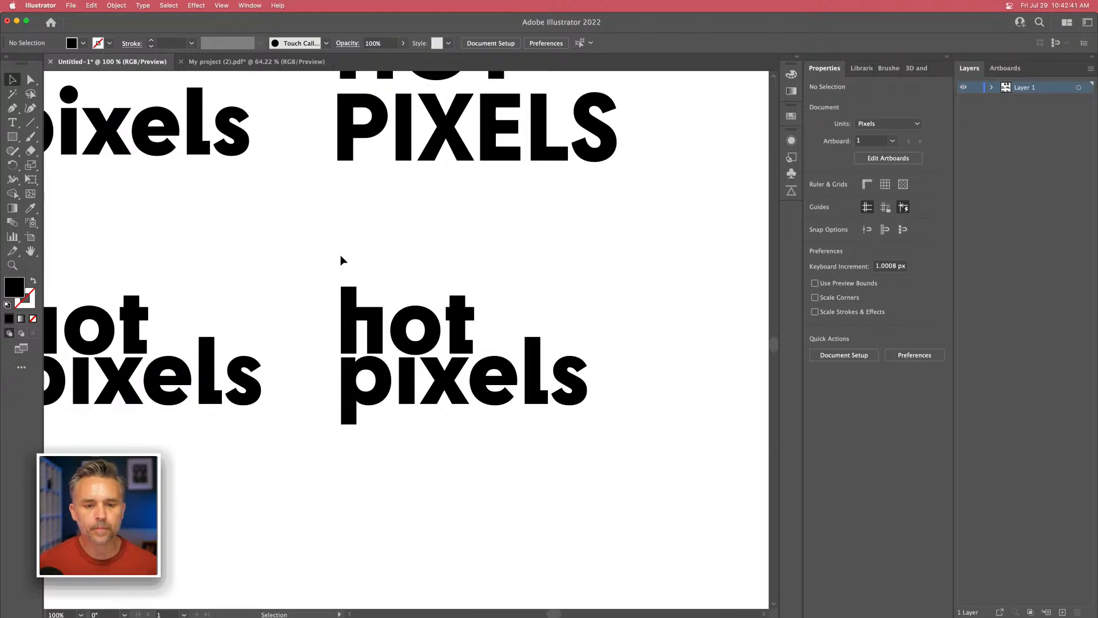
# Switch to the Adobe Express project in Chrome and delete all the flames and the "HOT Stuff" lettering, keeping the pink background.
pyautogui.click(600, 607)
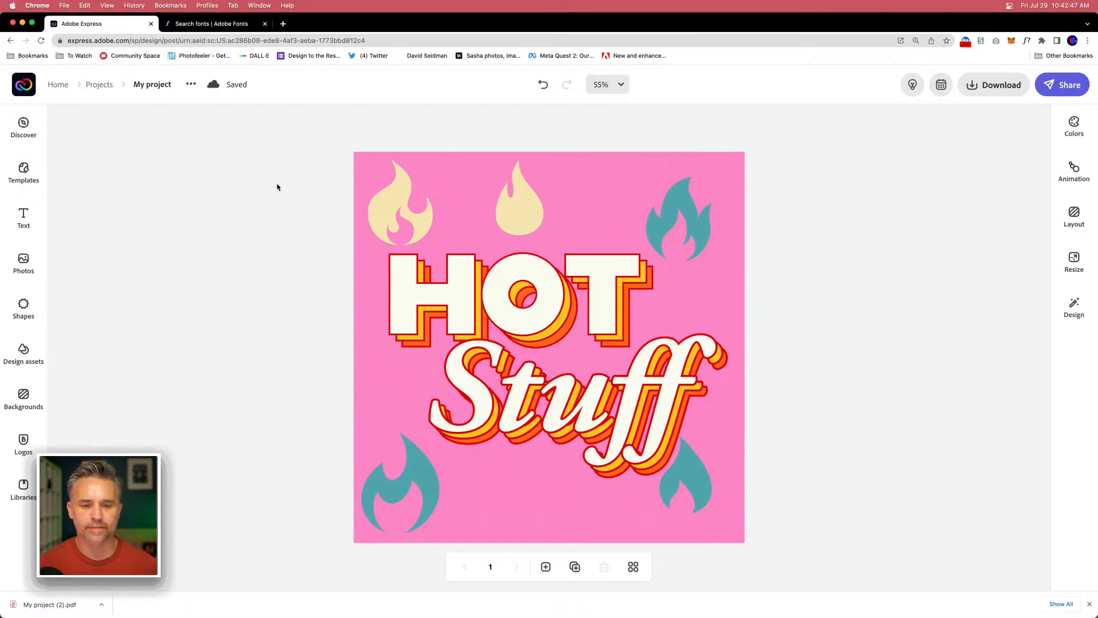
pyautogui.moveTo(309, 146); pyautogui.dragTo(776, 549)
pyautogui.press('Delete')
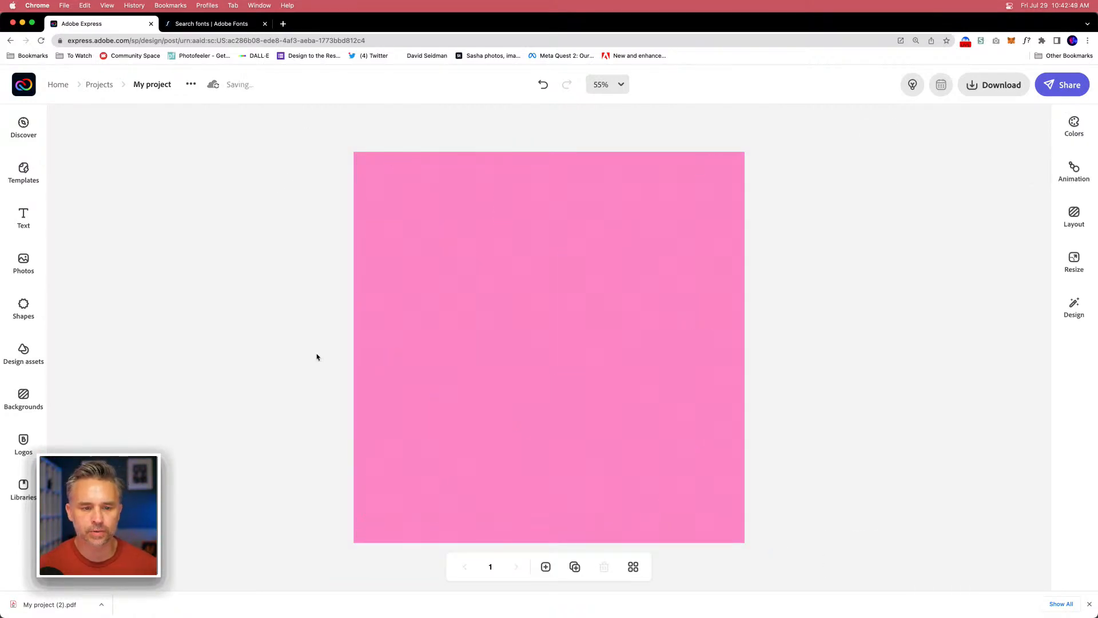
# Resize the Express page to the 1080 x 1920 Instagram story format and close the resize options.
pyautogui.click(1068, 265)
pyautogui.scroll(-2, 967, 375)
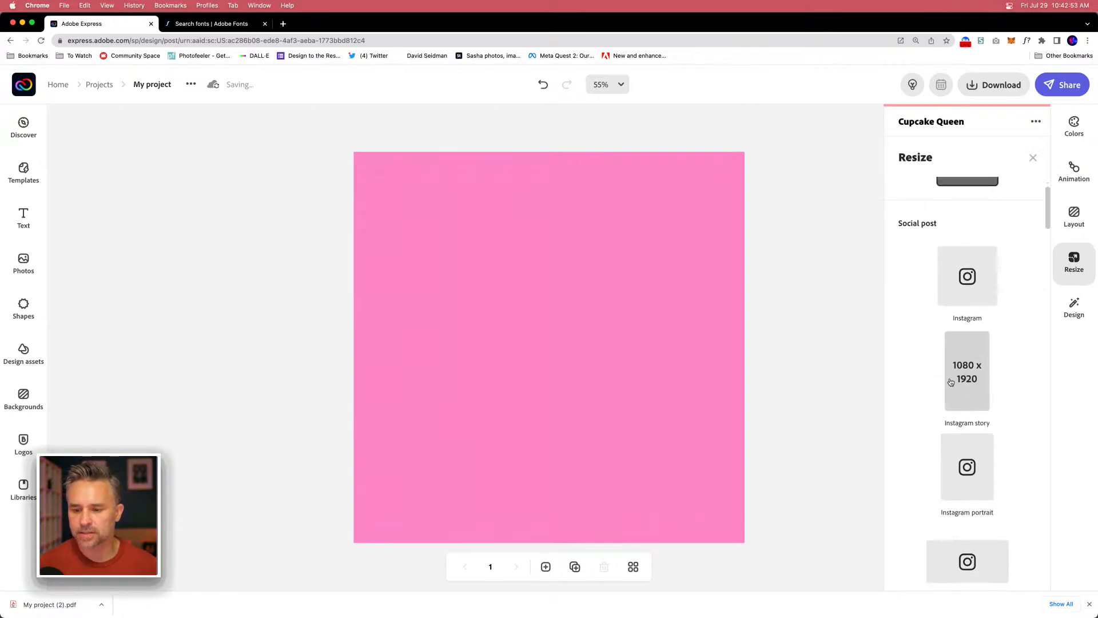
pyautogui.click(960, 378)
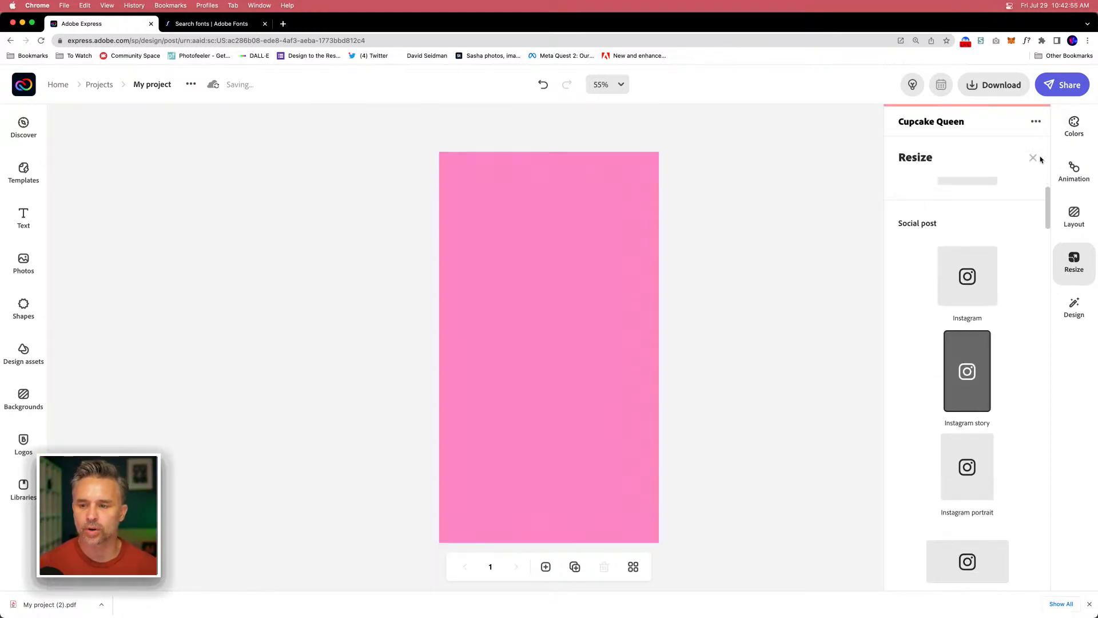
pyautogui.click(1031, 159)
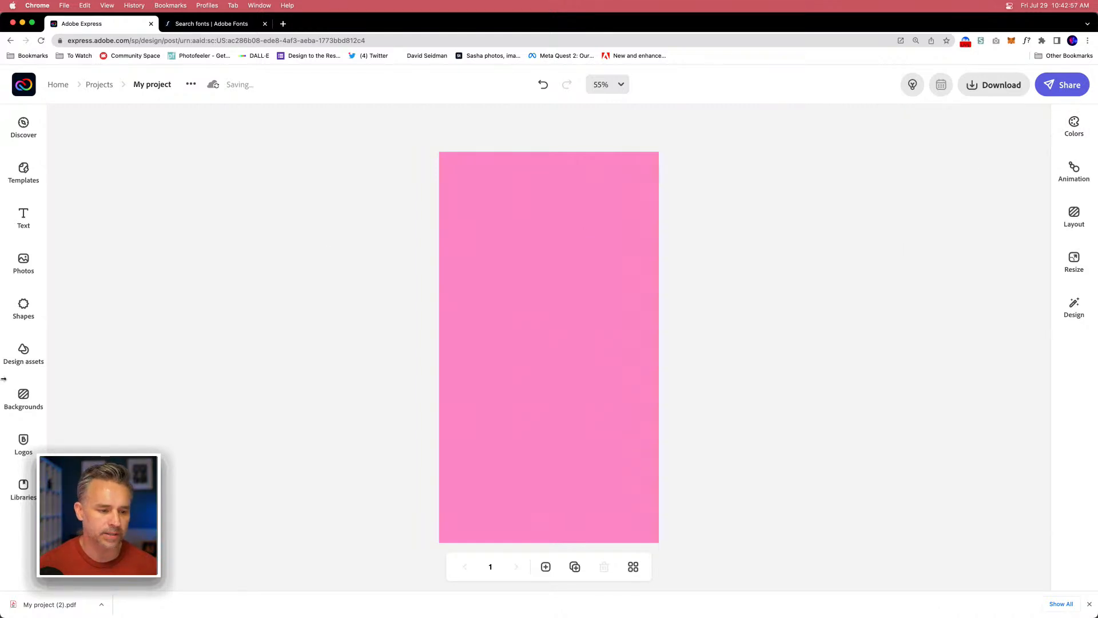
# Open the Misc library from Your Libraries in the Express project.
pyautogui.click(24, 489)
pyautogui.click(113, 162)
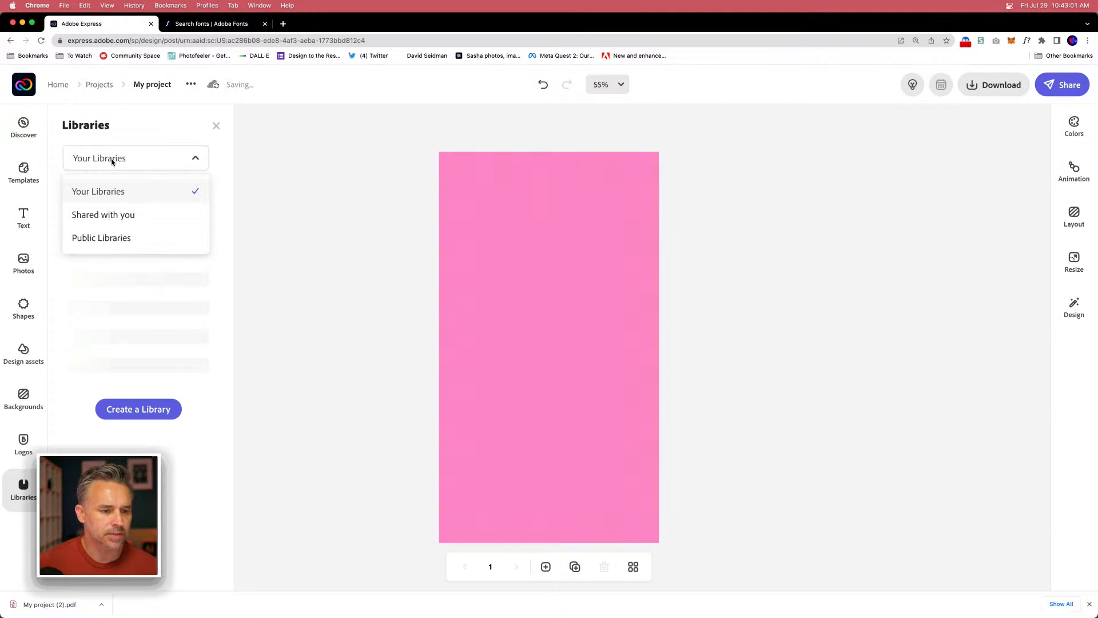
pyautogui.click(149, 163)
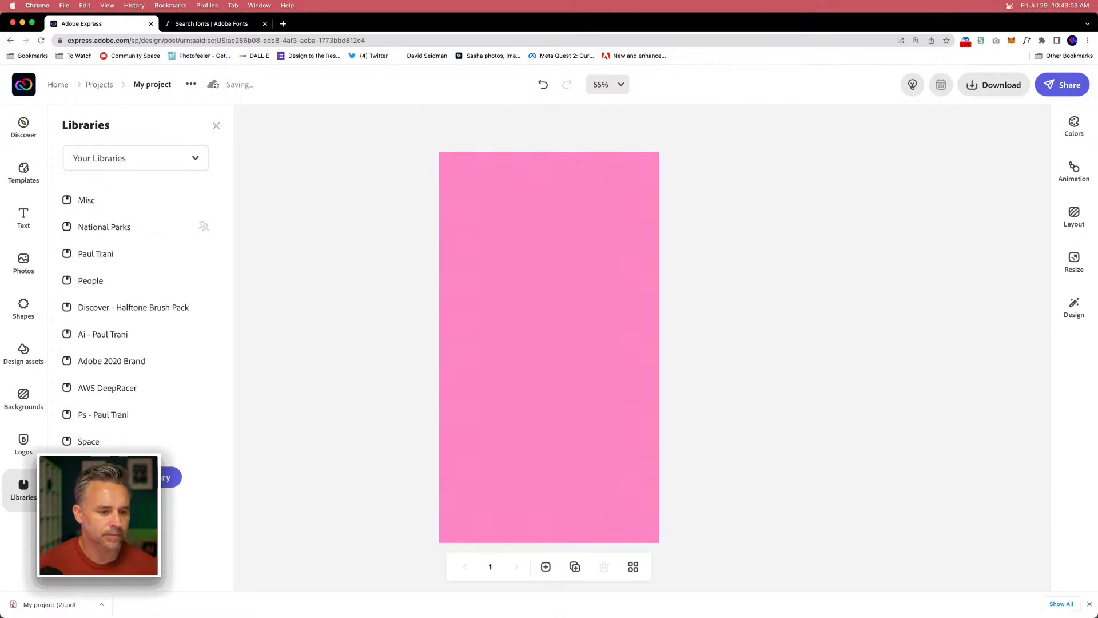
pyautogui.click(81, 205)
# Switch to Photoshop's Oddities2-Recovered.psd document and make a rectangular selection around the man and the cabinet behind him.
pyautogui.moveTo(267, 615)
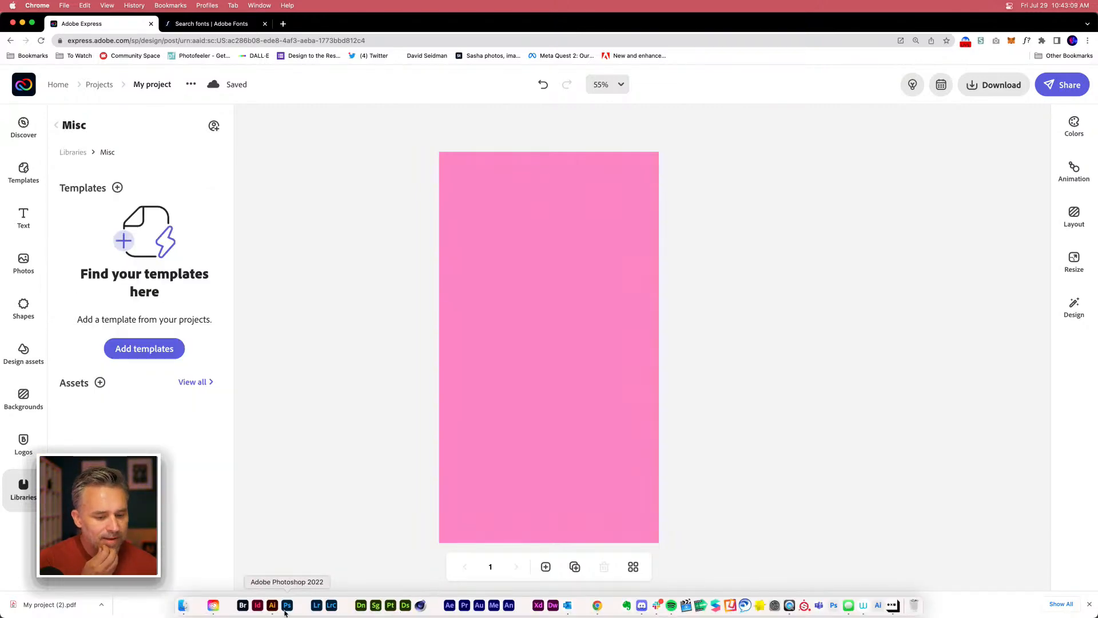
pyautogui.click(286, 610)
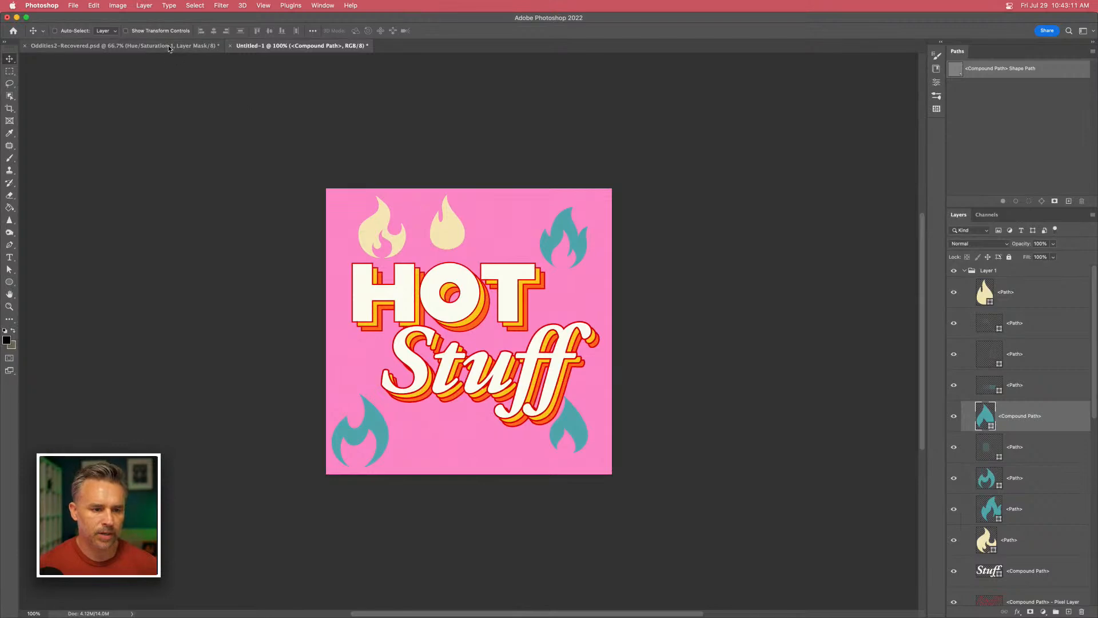
pyautogui.click(168, 46)
pyautogui.press('m')
pyautogui.moveTo(246, 125); pyautogui.dragTo(695, 556)
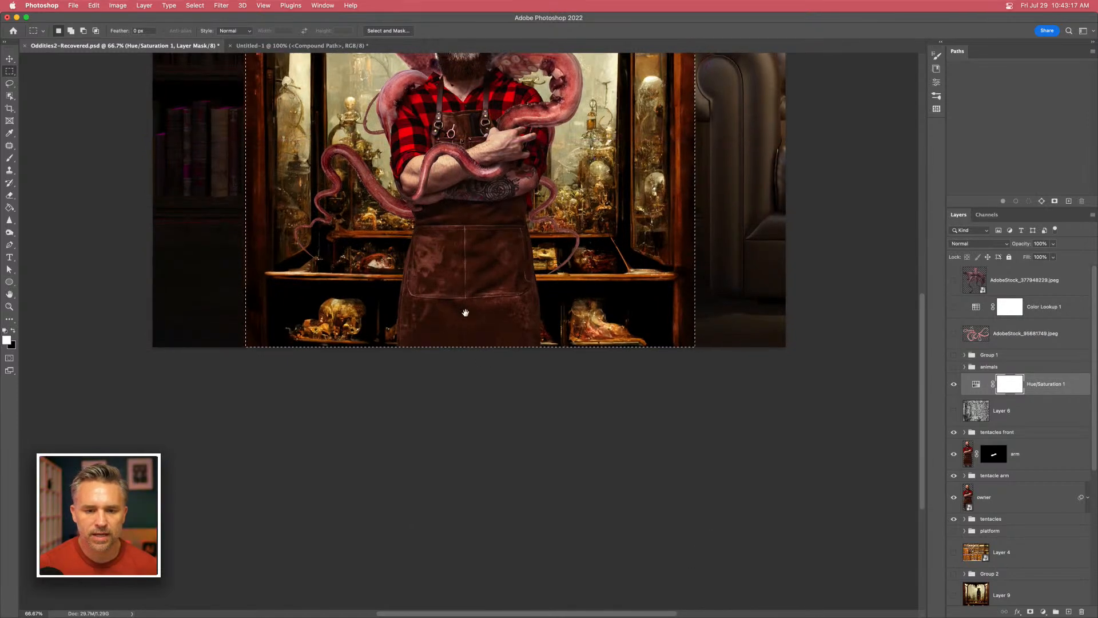
# Paste a merged copy of the selected area as a new layer above all others and name it cabinet.
pyautogui.moveTo(465, 292); pyautogui.dragTo(465, 488)
pyautogui.click(117, 6)
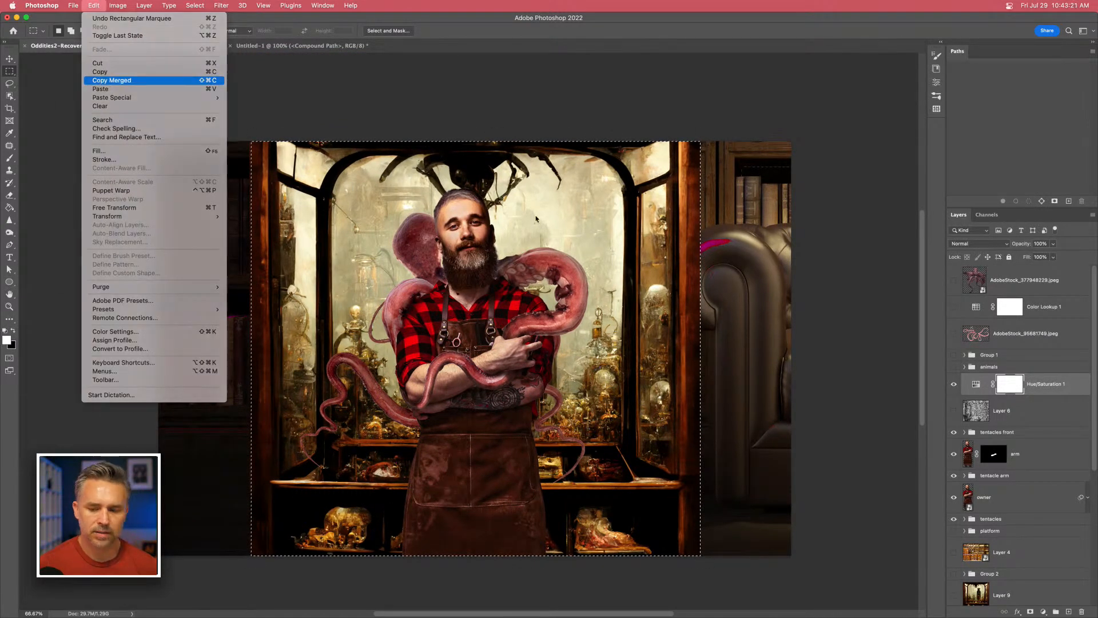
pyautogui.click(123, 81)
pyautogui.click(1031, 287)
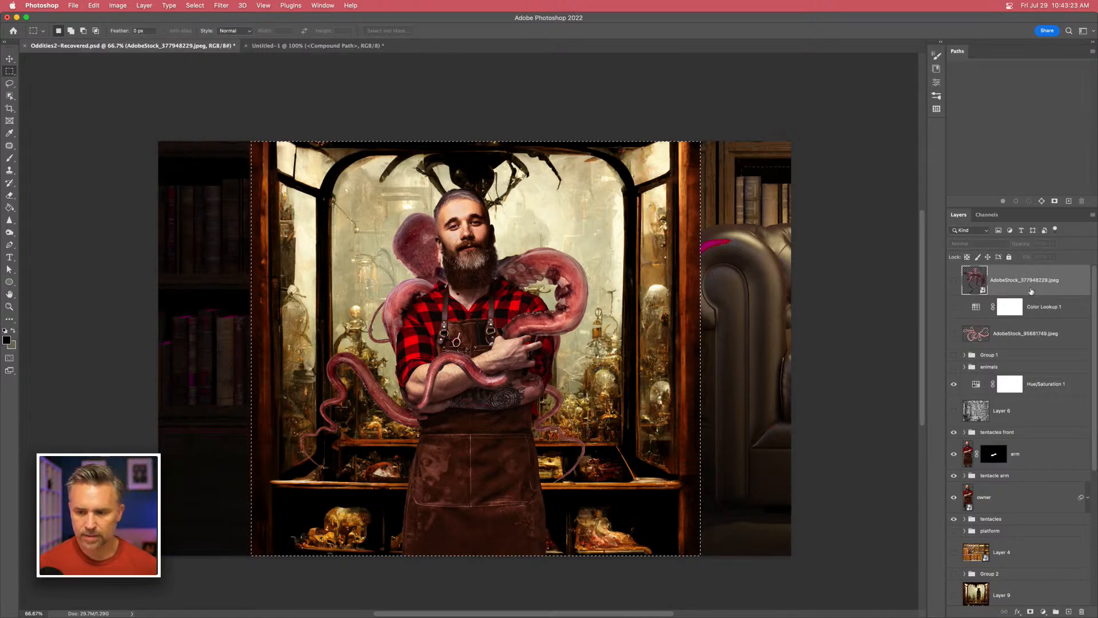
pyautogui.press('super+v')
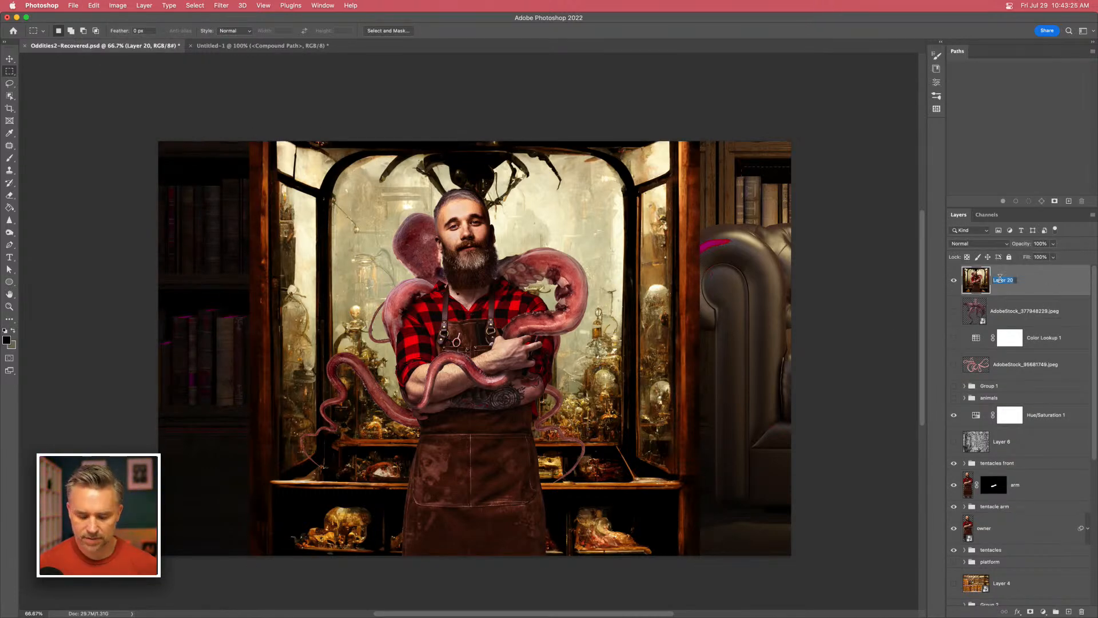
pyautogui.write('cabinet')
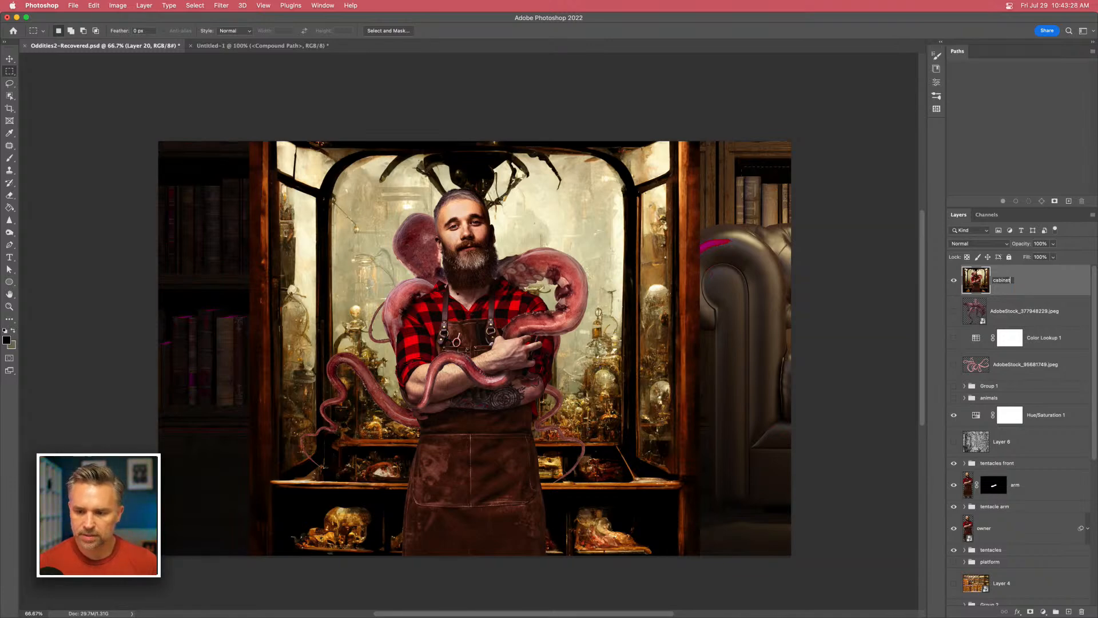
pyautogui.press('Return')
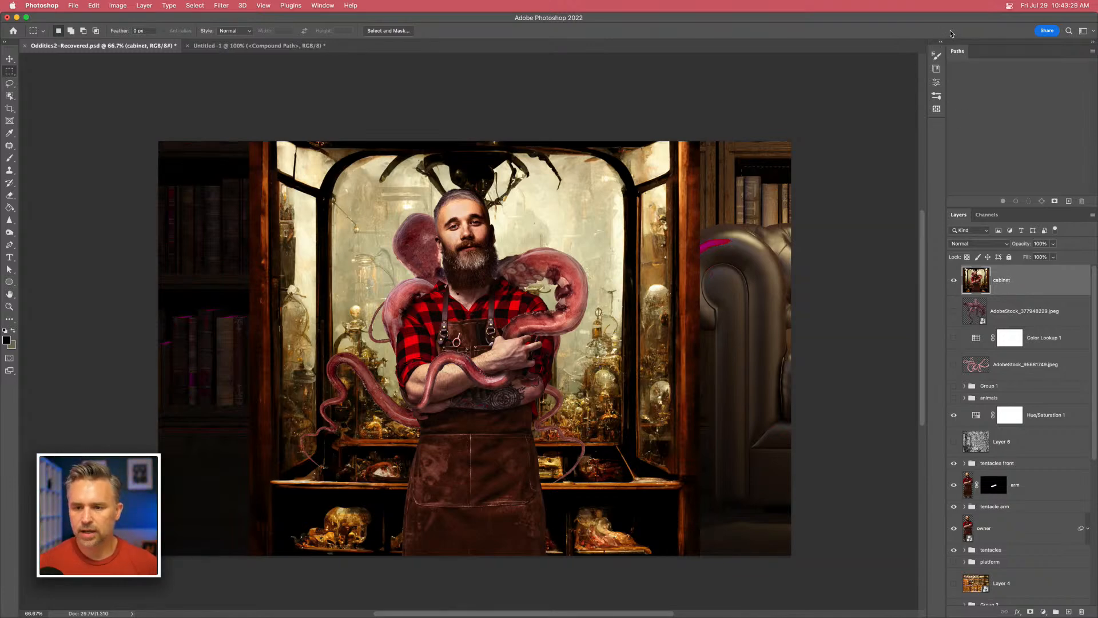
# Show the Creative Cloud libraries, switch from Nature to the Misc library and collapse its expanded asset groups.
pyautogui.click(941, 43)
pyautogui.click(836, 51)
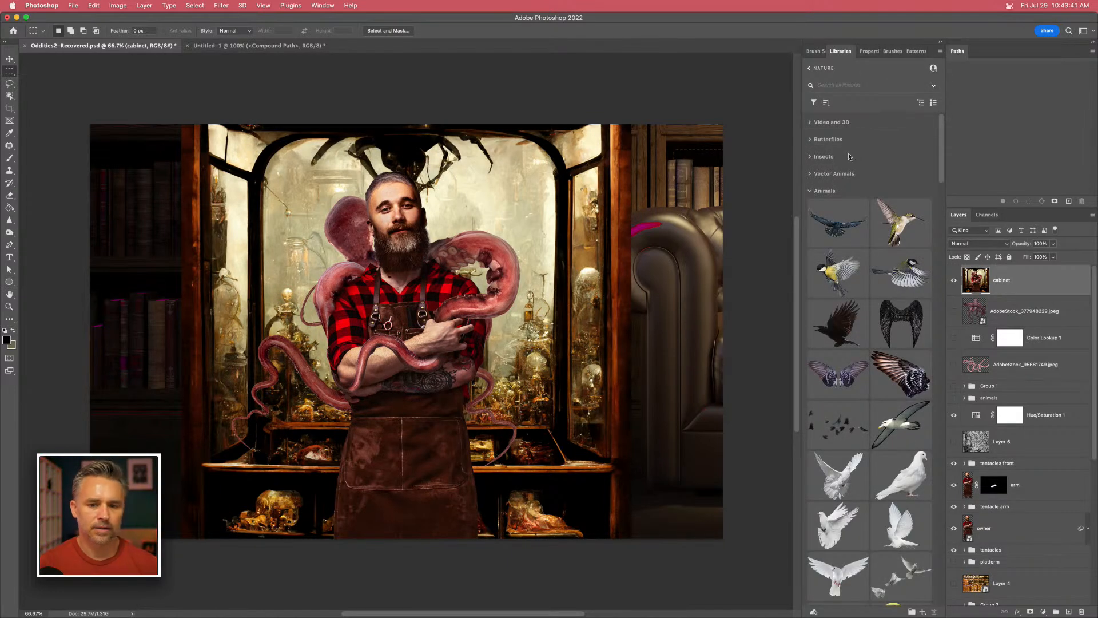
pyautogui.click(809, 192)
pyautogui.click(808, 67)
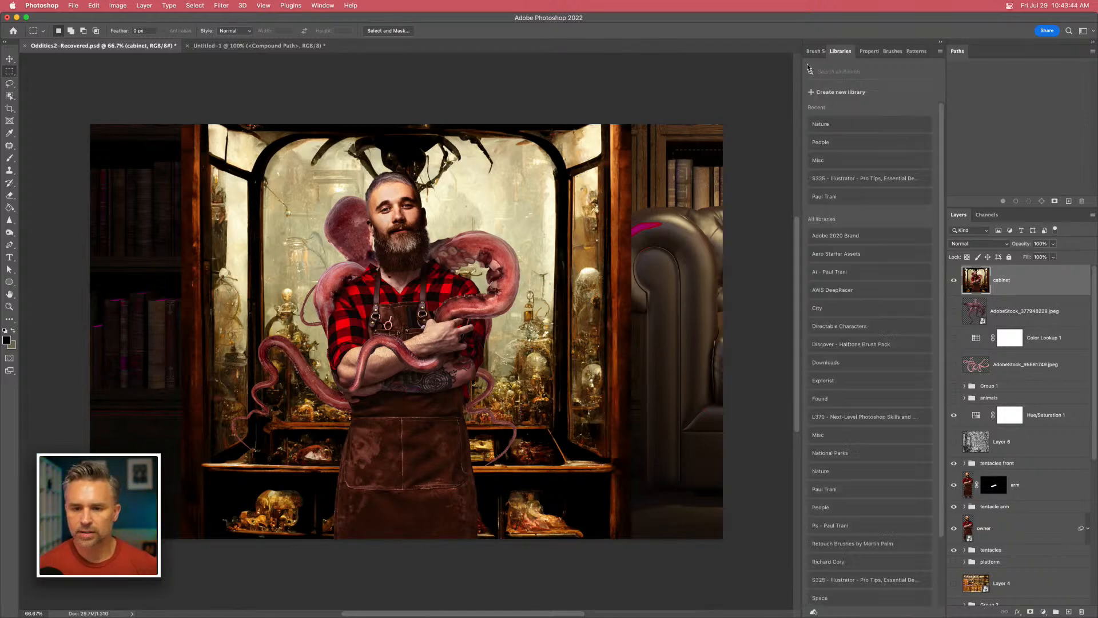
pyautogui.click(831, 159)
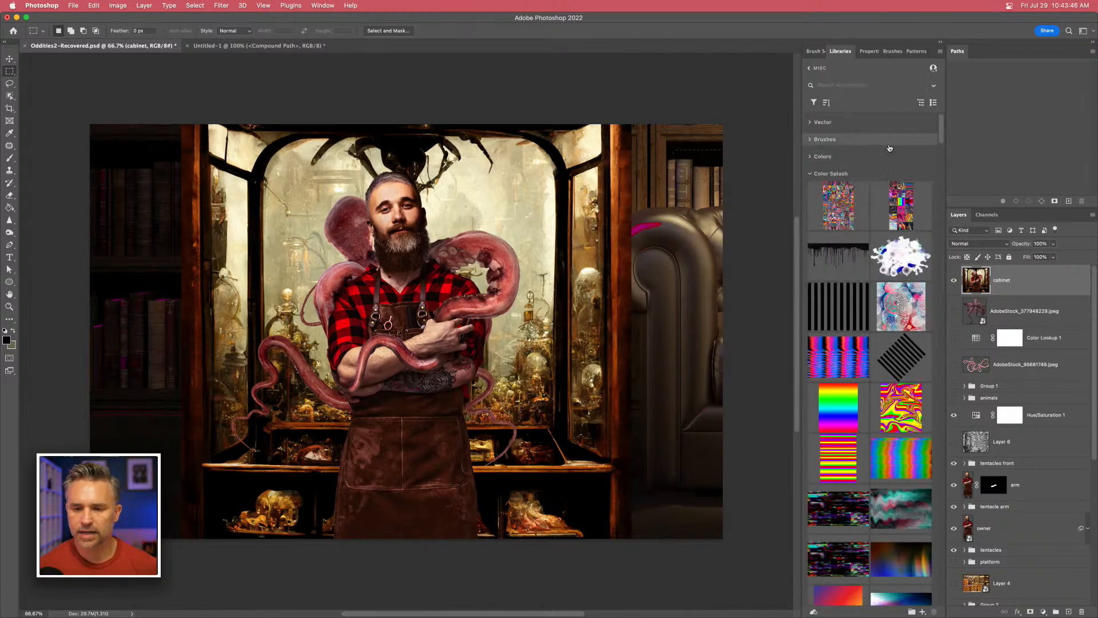
pyautogui.click(810, 174)
pyautogui.click(810, 243)
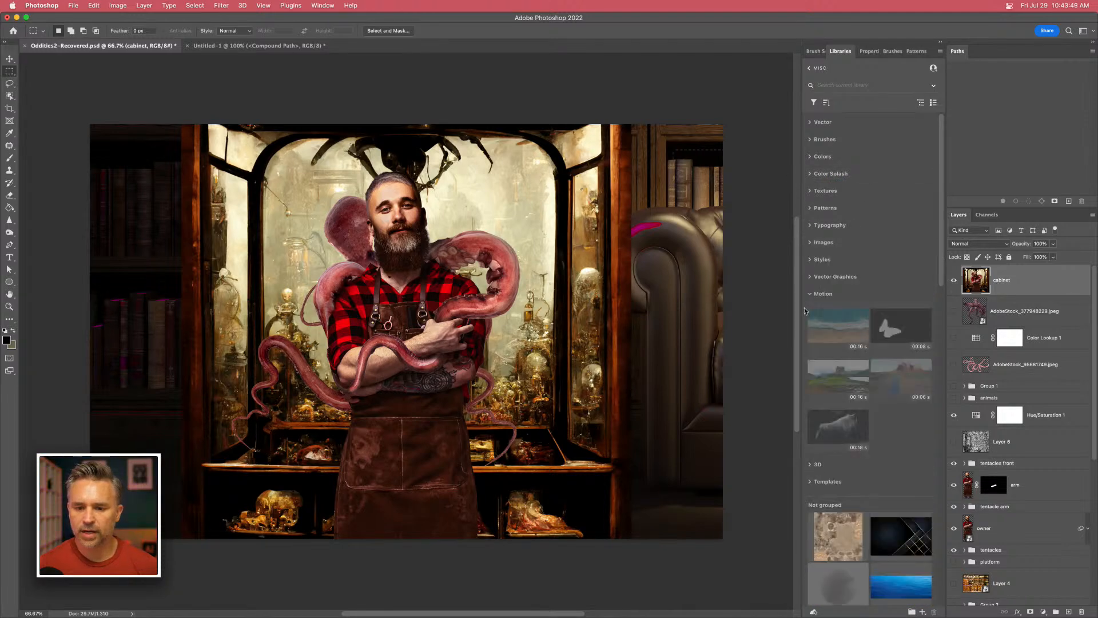
pyautogui.click(809, 294)
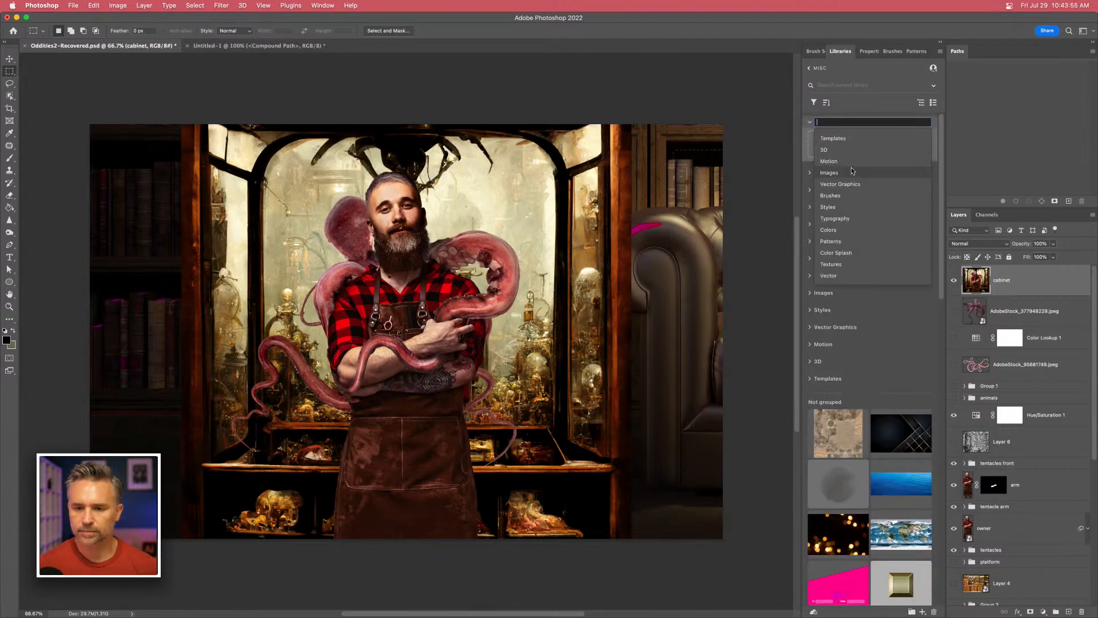
# Create a group named Social in the Misc library and add the cabinet layer to it.
pyautogui.write('So')
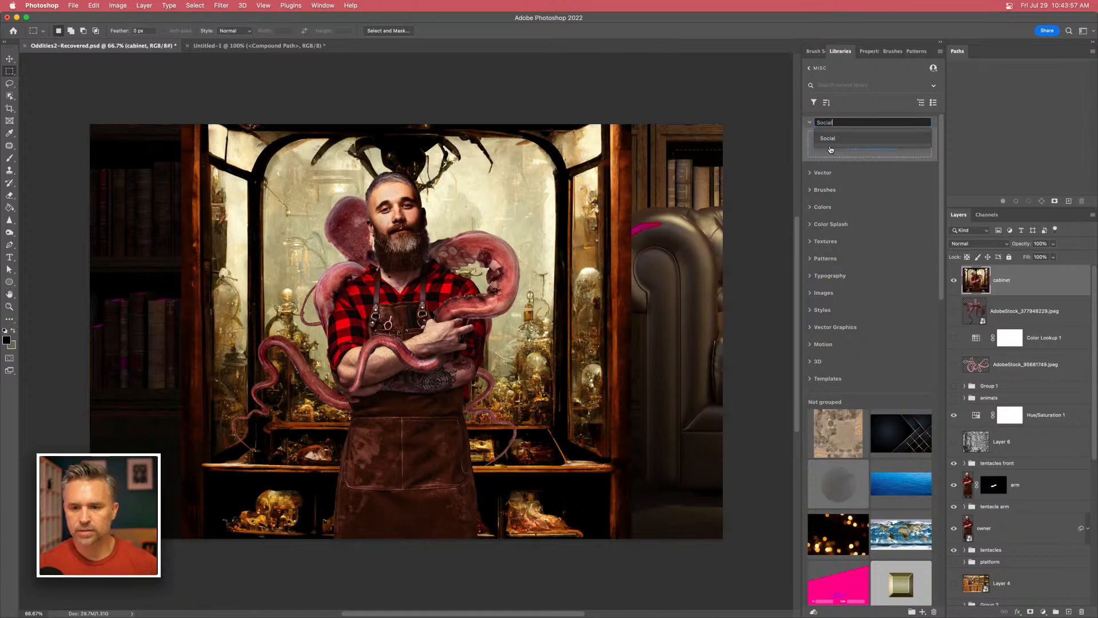
pyautogui.write('cial')
pyautogui.click(830, 143)
pyautogui.moveTo(977, 280); pyautogui.dragTo(863, 140)
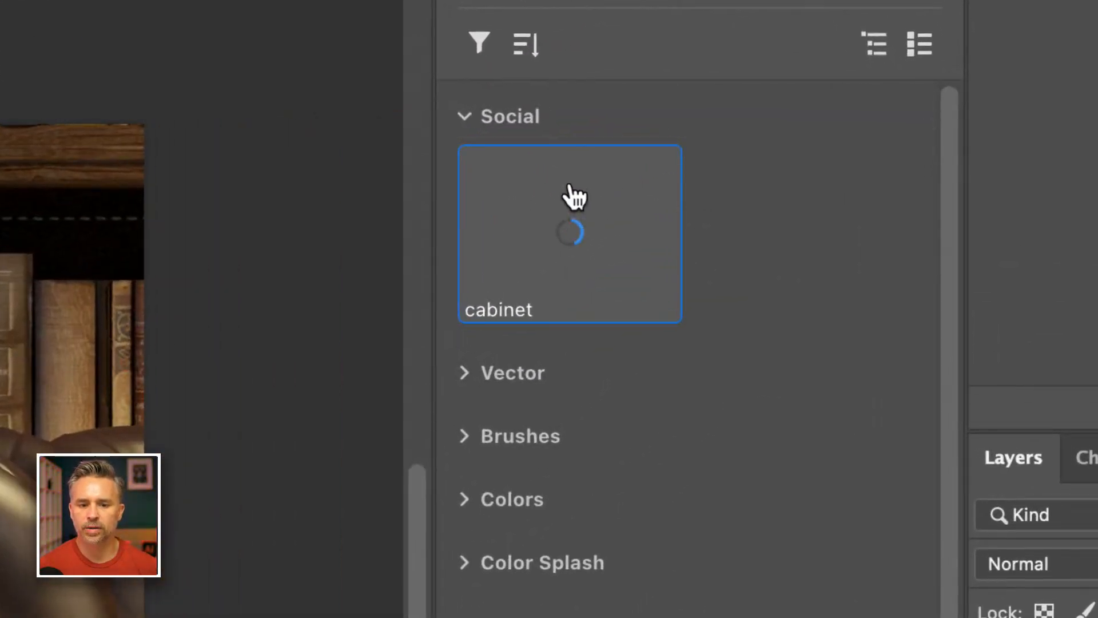
pyautogui.moveTo(552, 214)
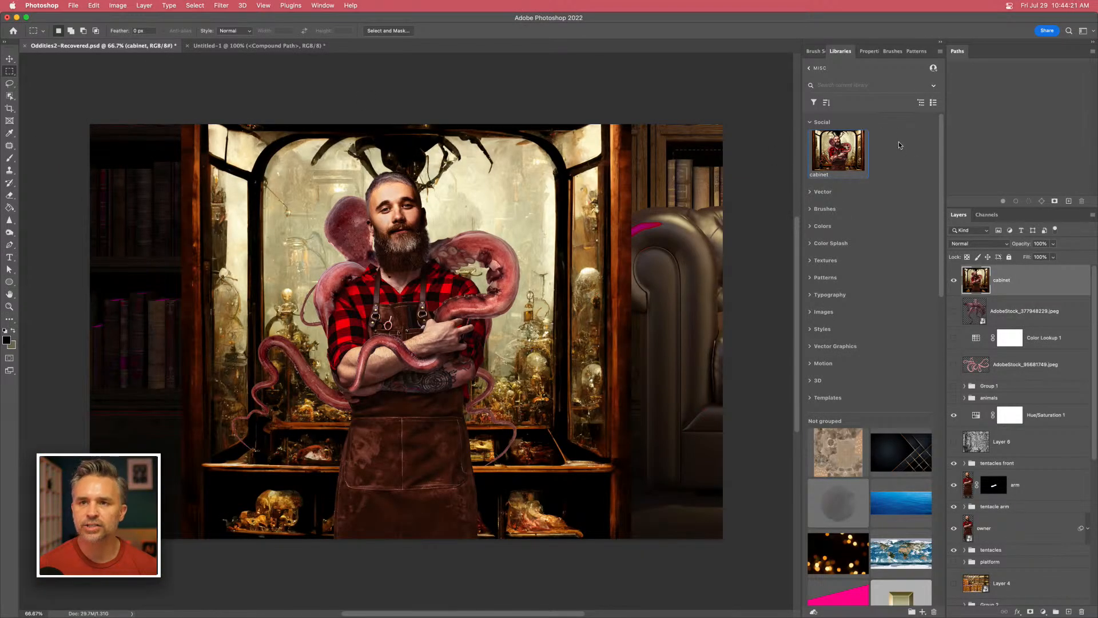
# Switch to the Adobe Express project in Chrome and show all assets of the Misc library.
pyautogui.click(18, 18)
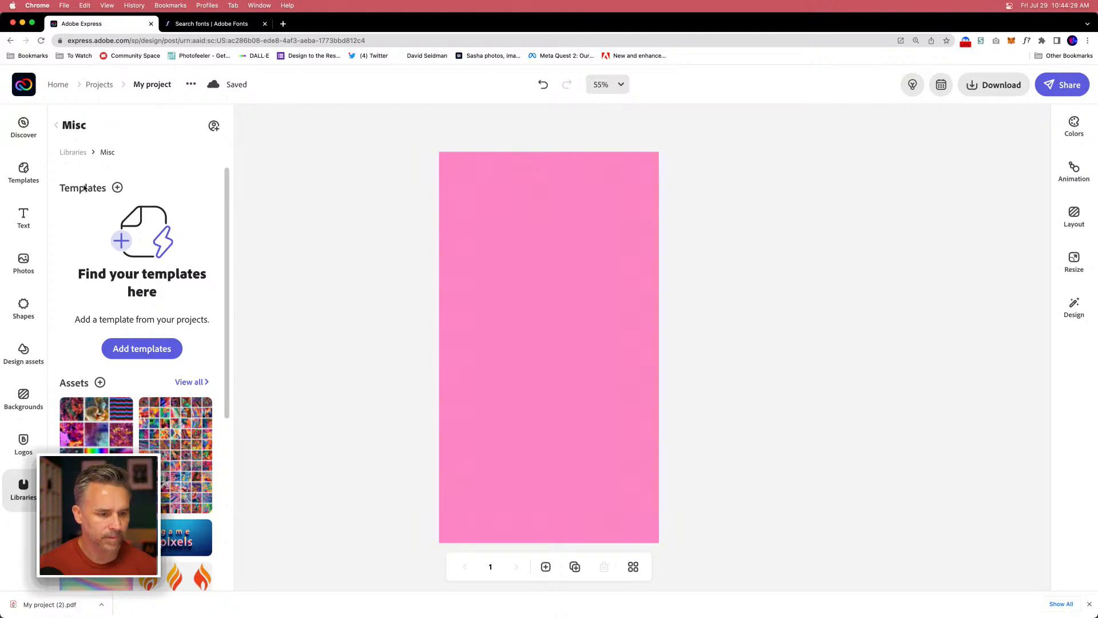
pyautogui.scroll(-8, 108, 249)
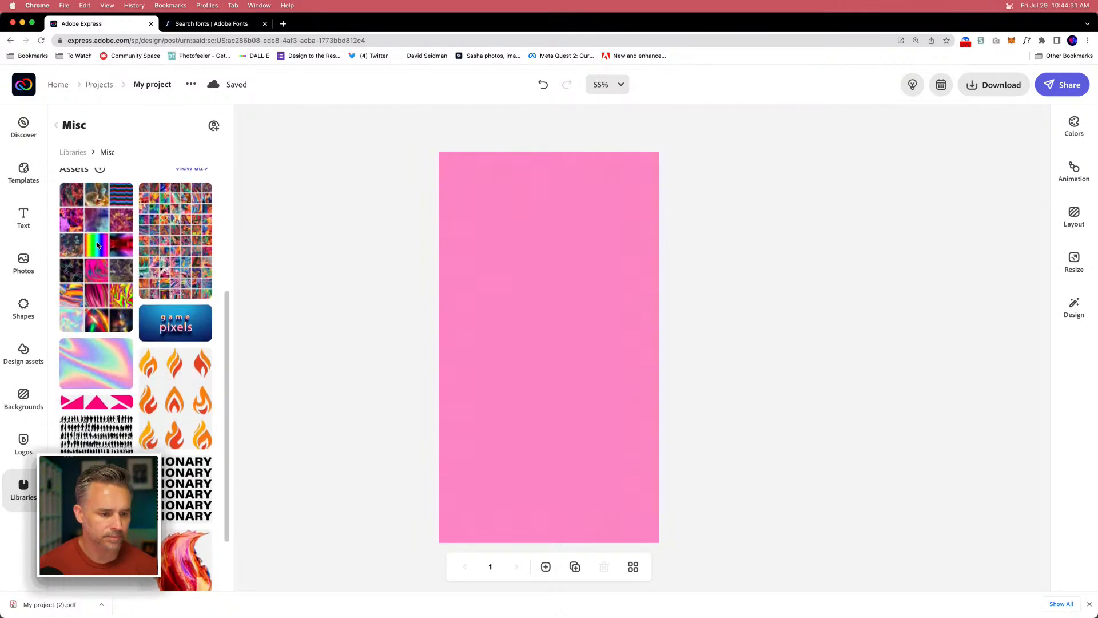
pyautogui.scroll(-4, 98, 245)
pyautogui.scroll(12, 98, 245)
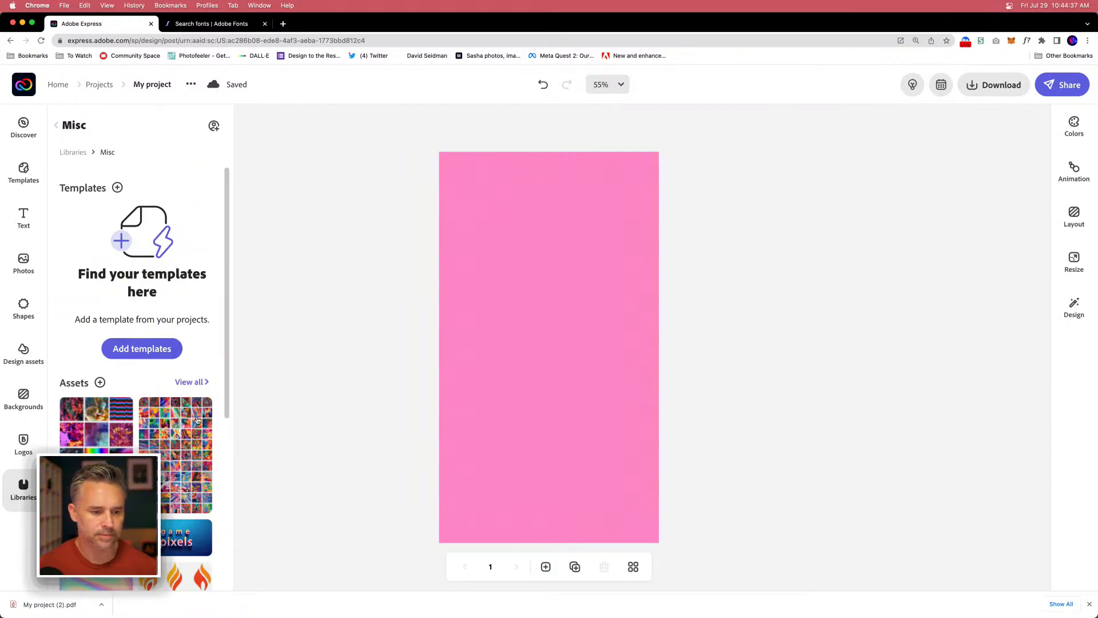
pyautogui.click(186, 382)
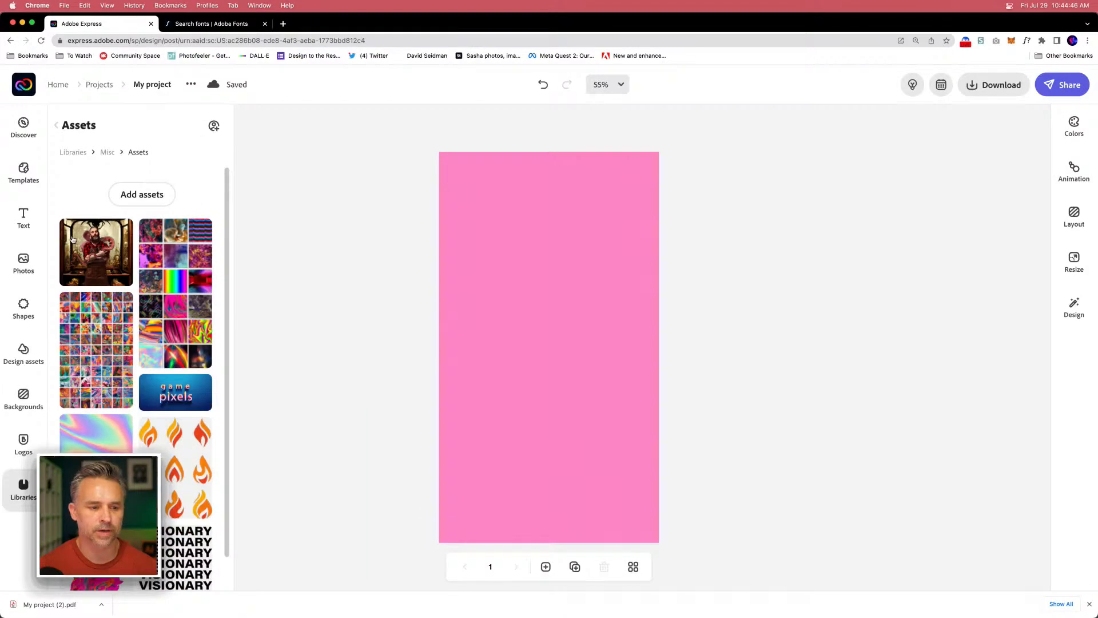
# Place the cabinet image on the pink page, enlarge it beyond the page width and move it to the page's lower edge.
pyautogui.moveTo(73, 240); pyautogui.dragTo(553, 308)
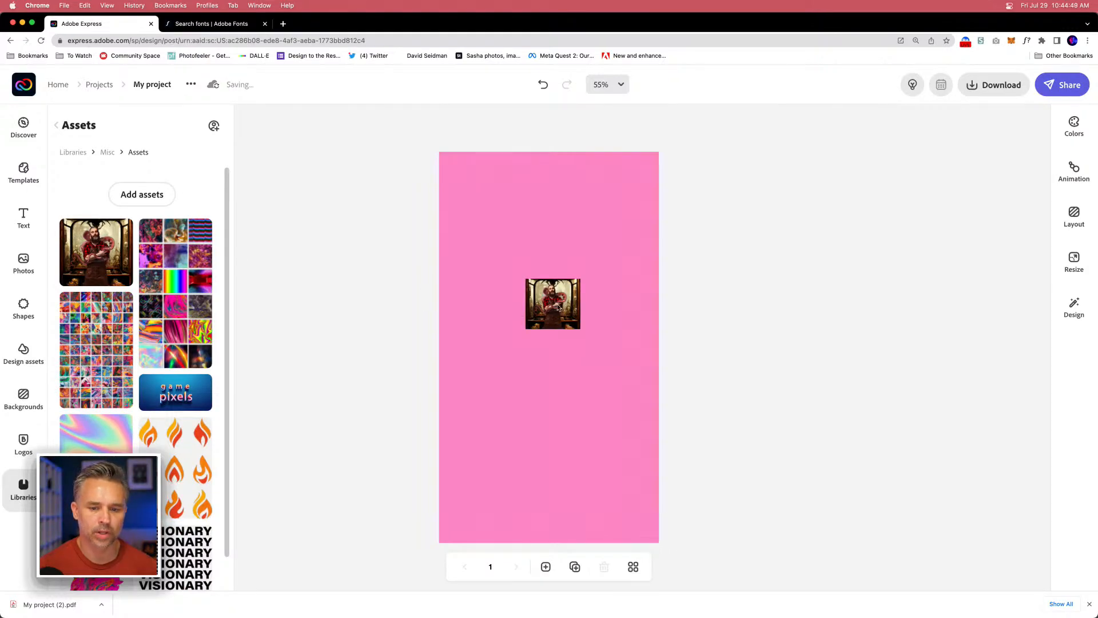
pyautogui.click(557, 308)
pyautogui.moveTo(525, 278); pyautogui.dragTo(294, 74)
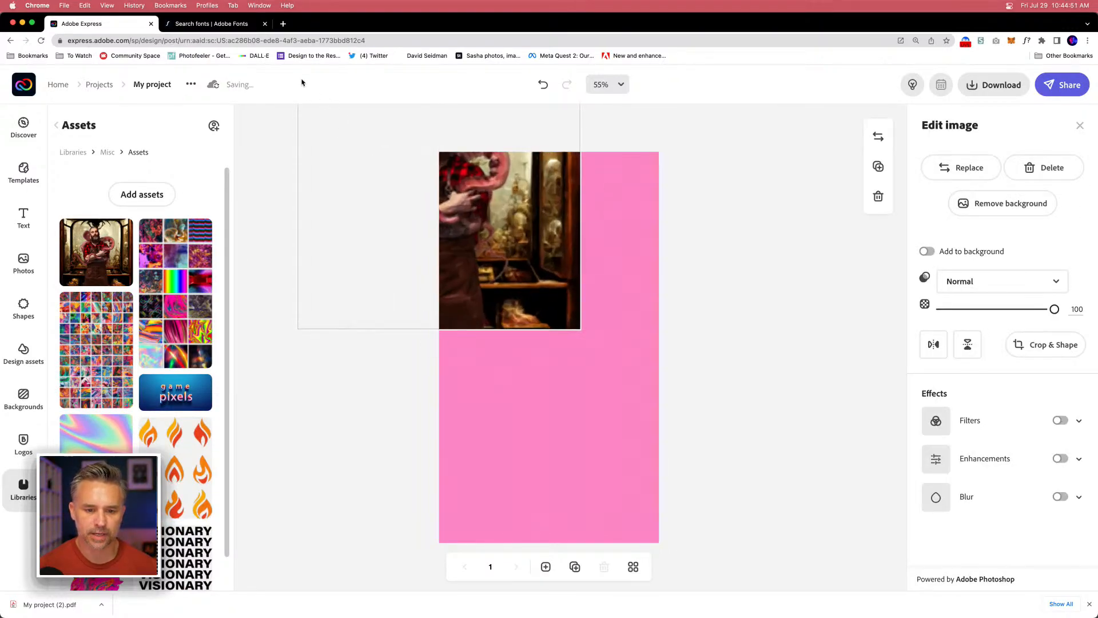
pyautogui.moveTo(475, 251); pyautogui.dragTo(563, 407)
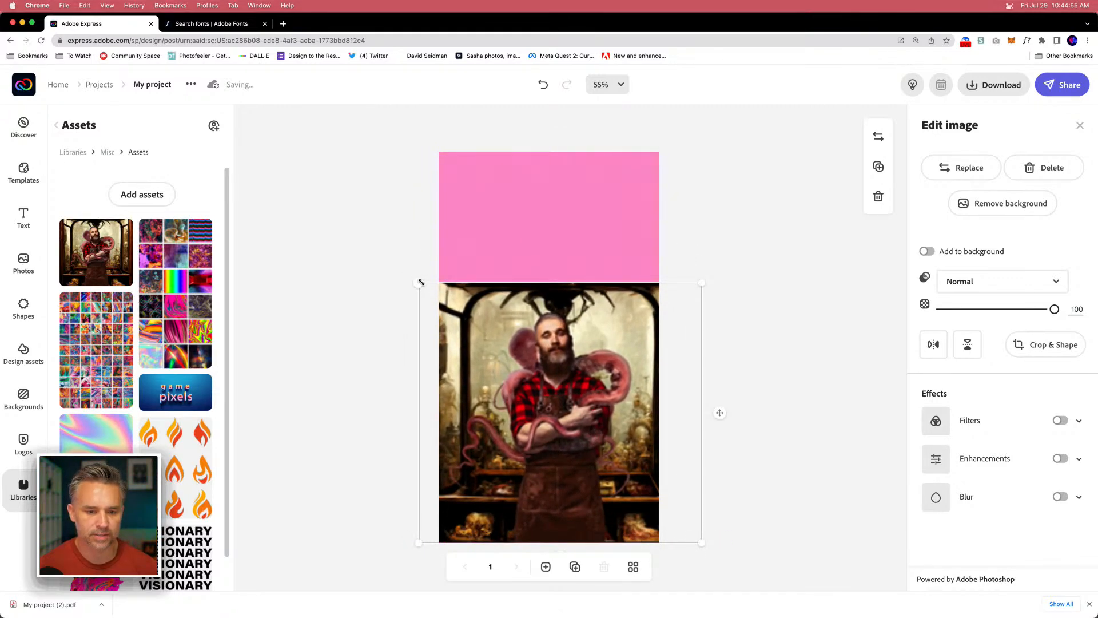
# Add a fresh small copy of the cabinet image and delete the enlarged one.
pyautogui.click(77, 258)
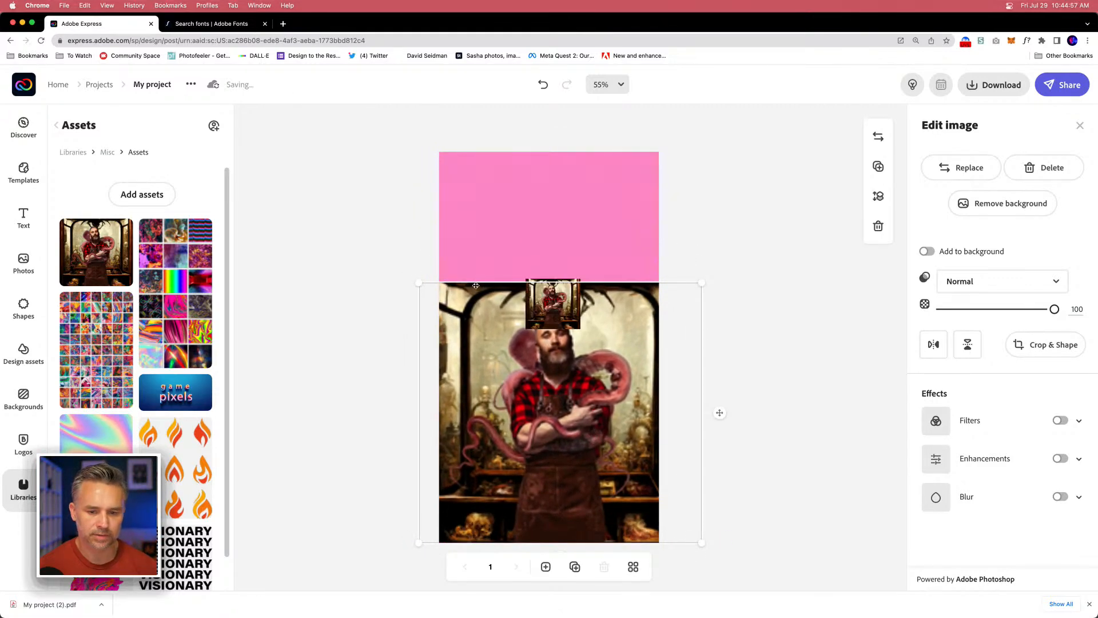
pyautogui.press('Delete')
pyautogui.click(538, 305)
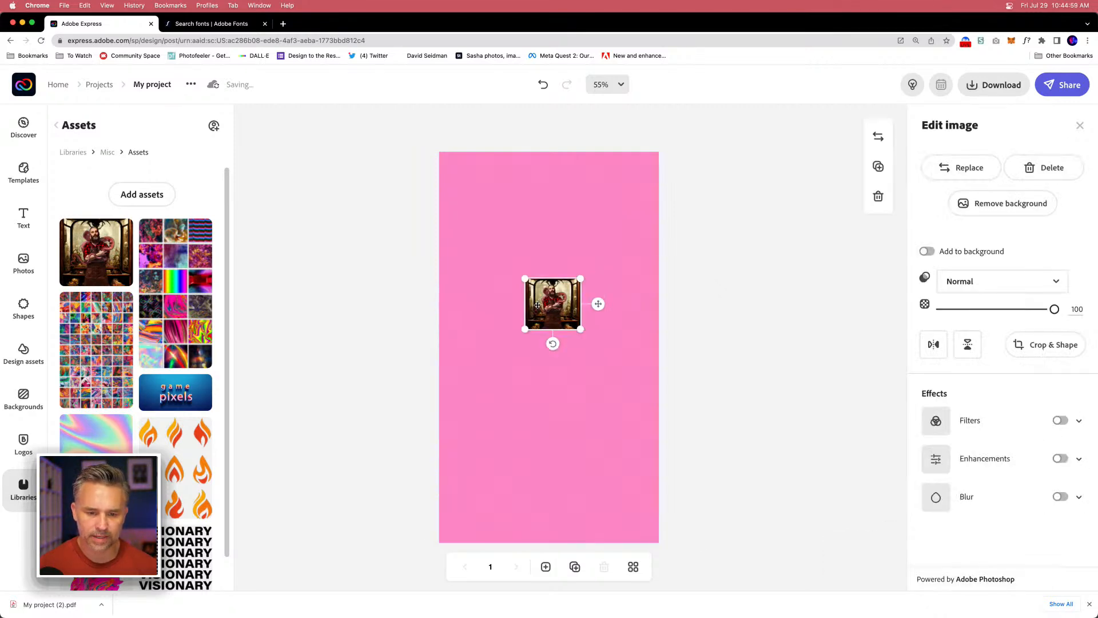
# Switch to Photoshop and open the cabinet asset from the Misc library's Social group as its own document.
pyautogui.moveTo(331, 610)
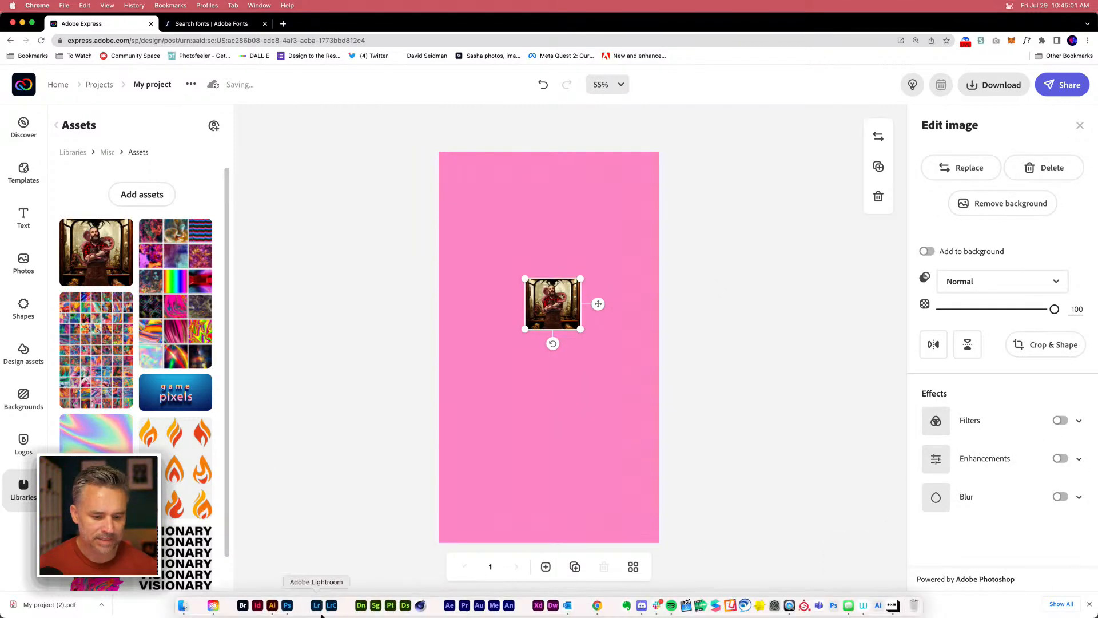
pyautogui.click(287, 606)
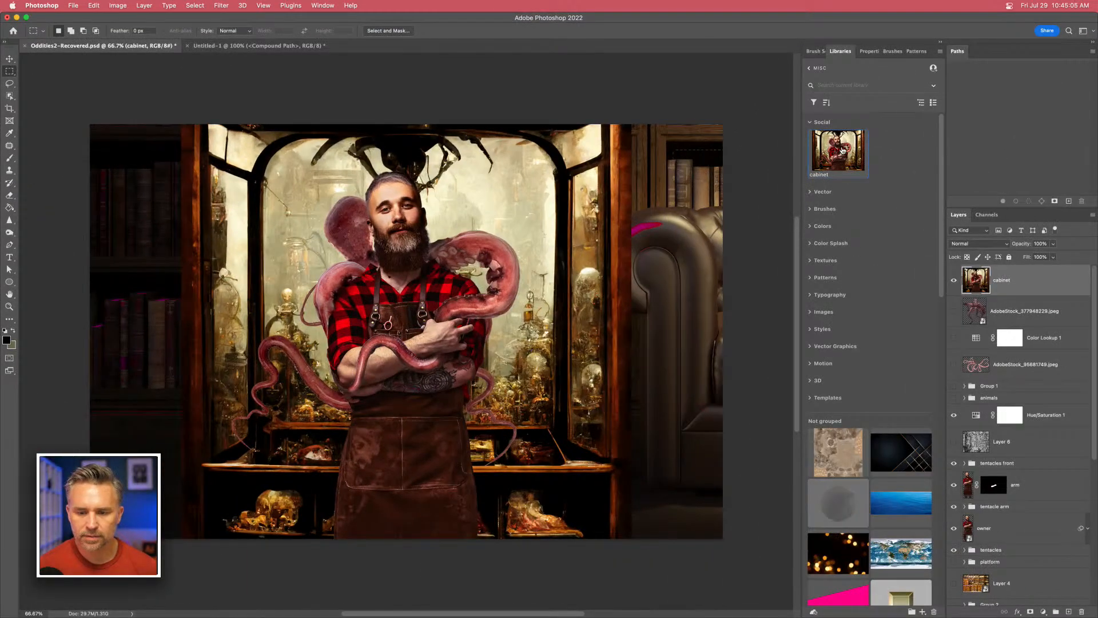
pyautogui.doubleClick(842, 151)
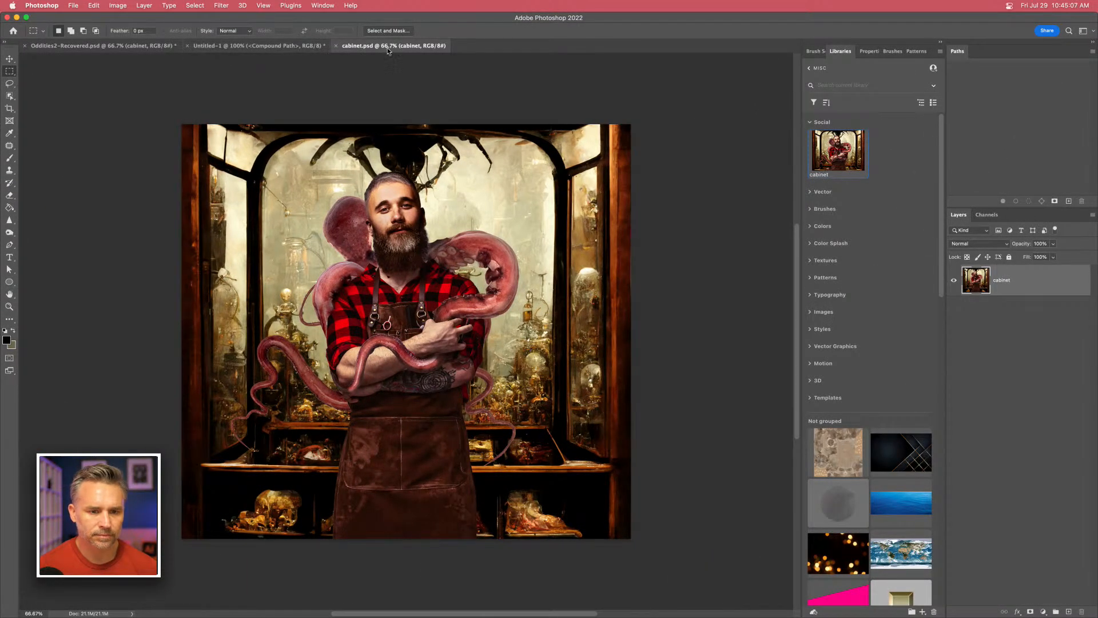
pyautogui.press('super+minus')
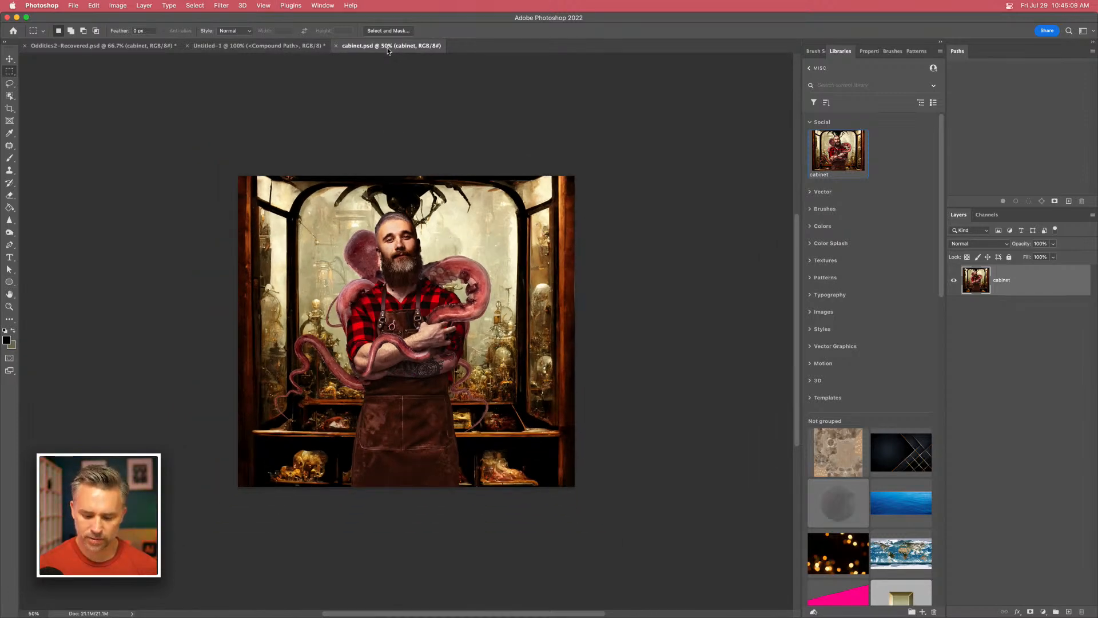
pyautogui.press('super+0')
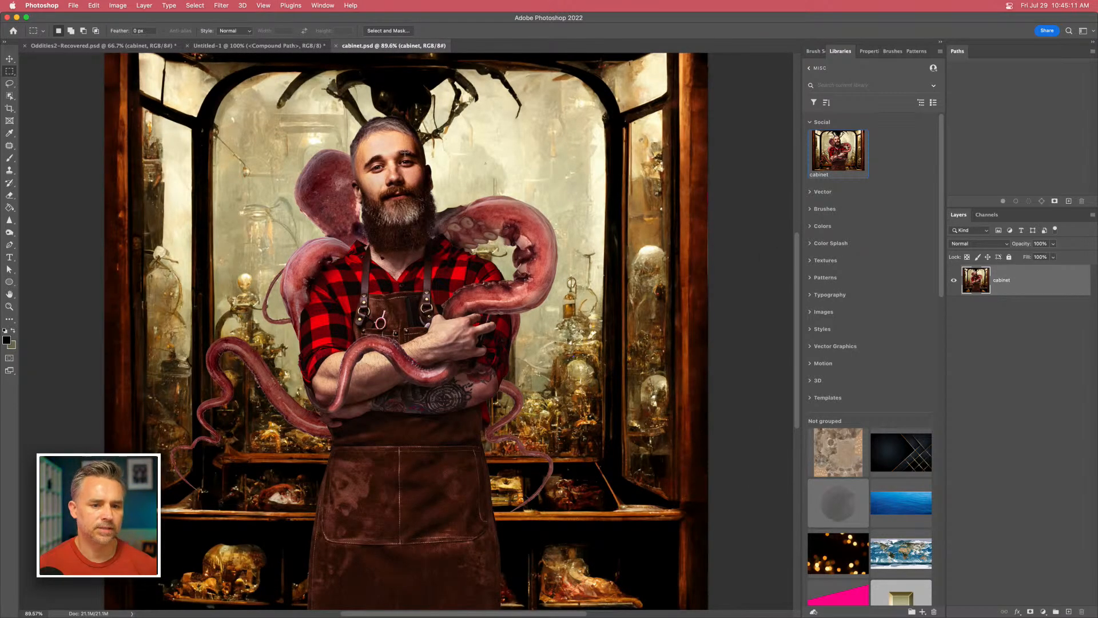
# Return to Express, replace the placed cabinet image with another copy from the library, then delete that copy from the page.
pyautogui.click(13, 18)
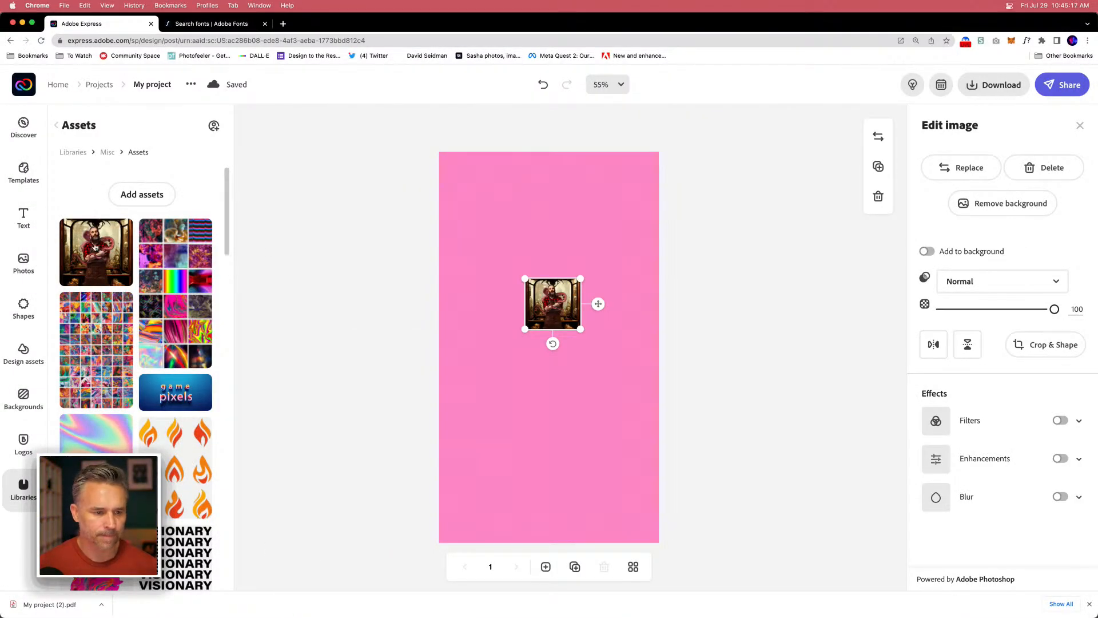
pyautogui.moveTo(87, 258); pyautogui.dragTo(509, 390)
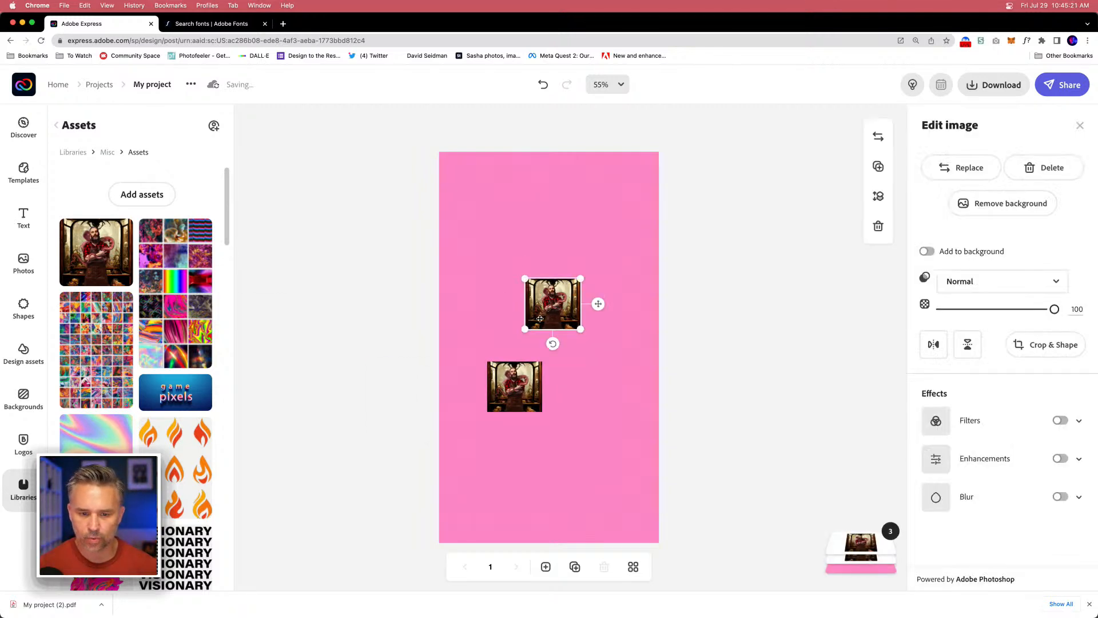
pyautogui.press('Delete')
pyautogui.click(517, 382)
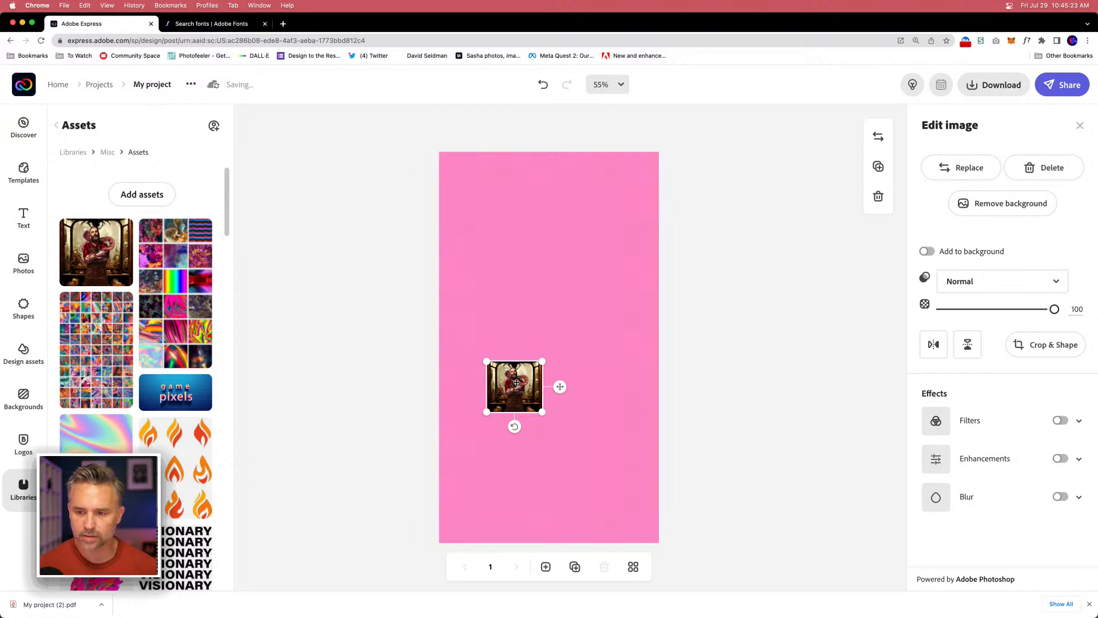
pyautogui.moveTo(536, 347); pyautogui.dragTo(538, 316)
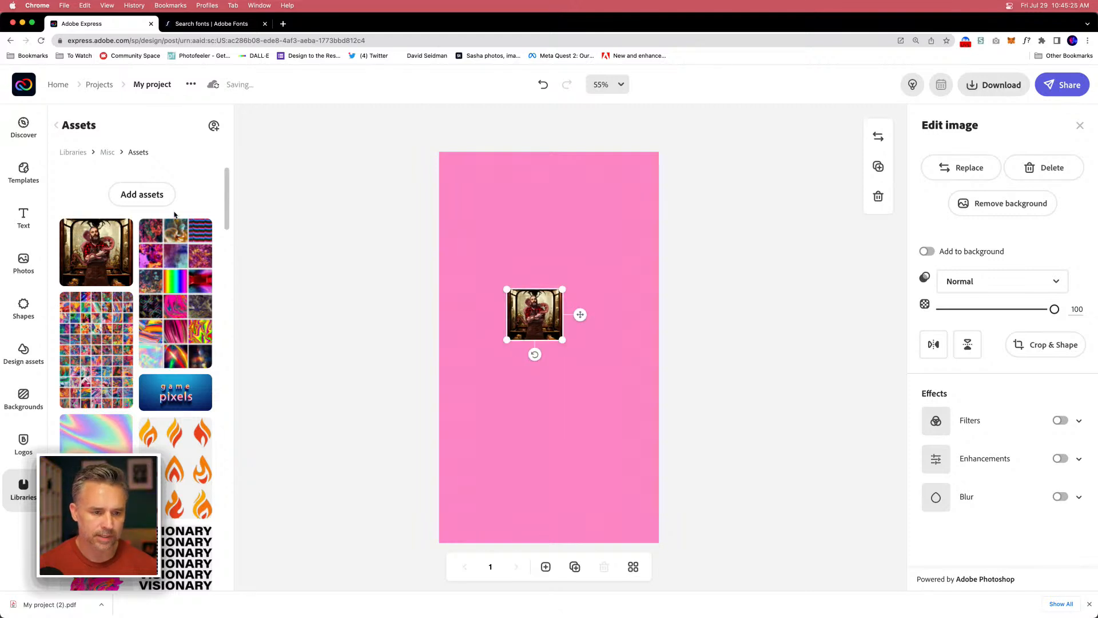
pyautogui.press('BackSpace')
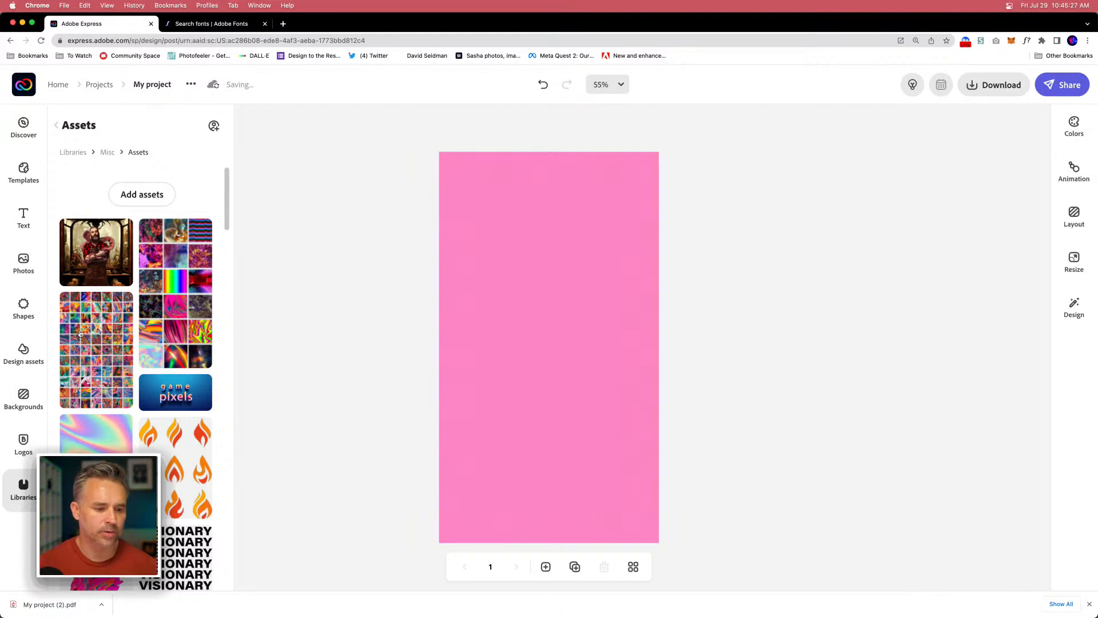
# Select the pink page background and start replacing it with an image uploaded from the computer.
pyautogui.click(348, 210)
pyautogui.click(497, 391)
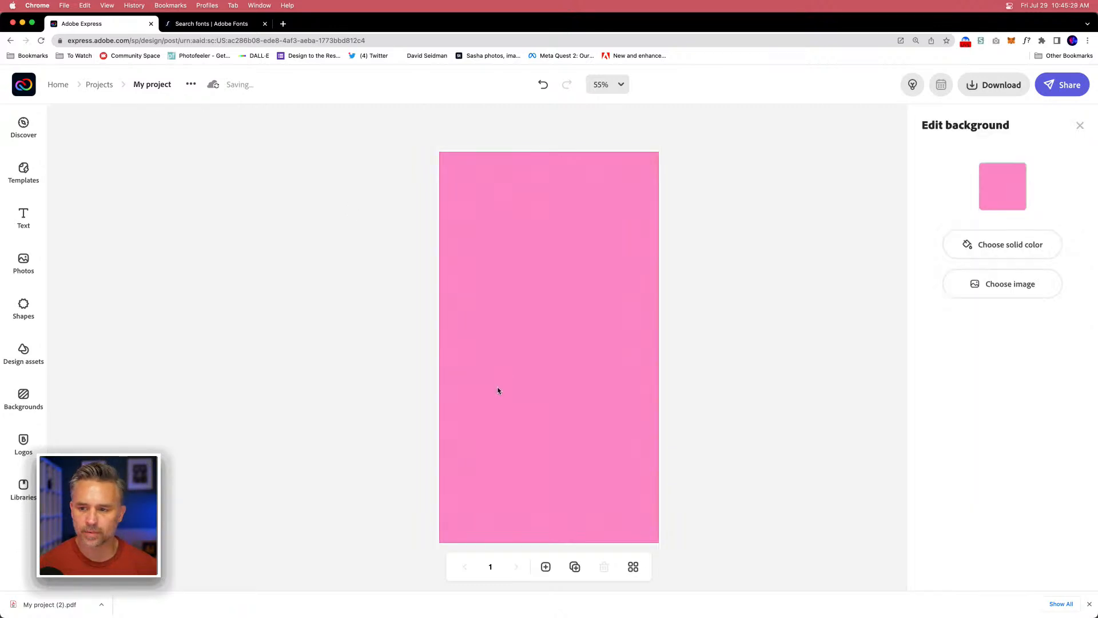
pyautogui.click(982, 283)
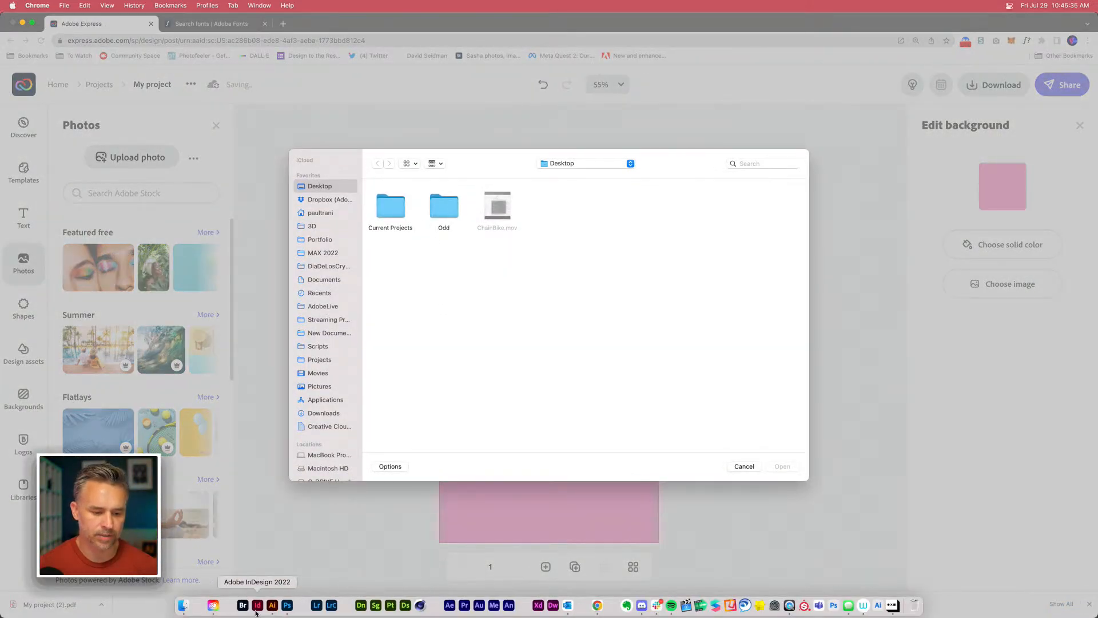
# Switch to Photoshop, save the cabinet image for web as cabinet.jpg on the Desktop, and load that file as the Express page background.
pyautogui.click(287, 606)
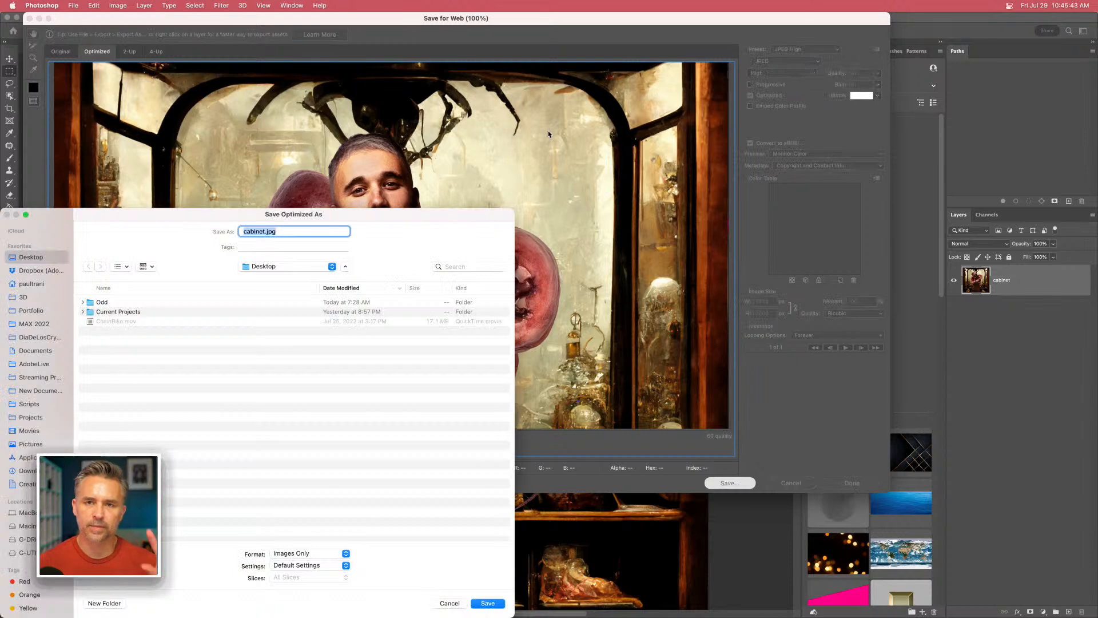
pyautogui.moveTo(158, 217); pyautogui.dragTo(439, 126)
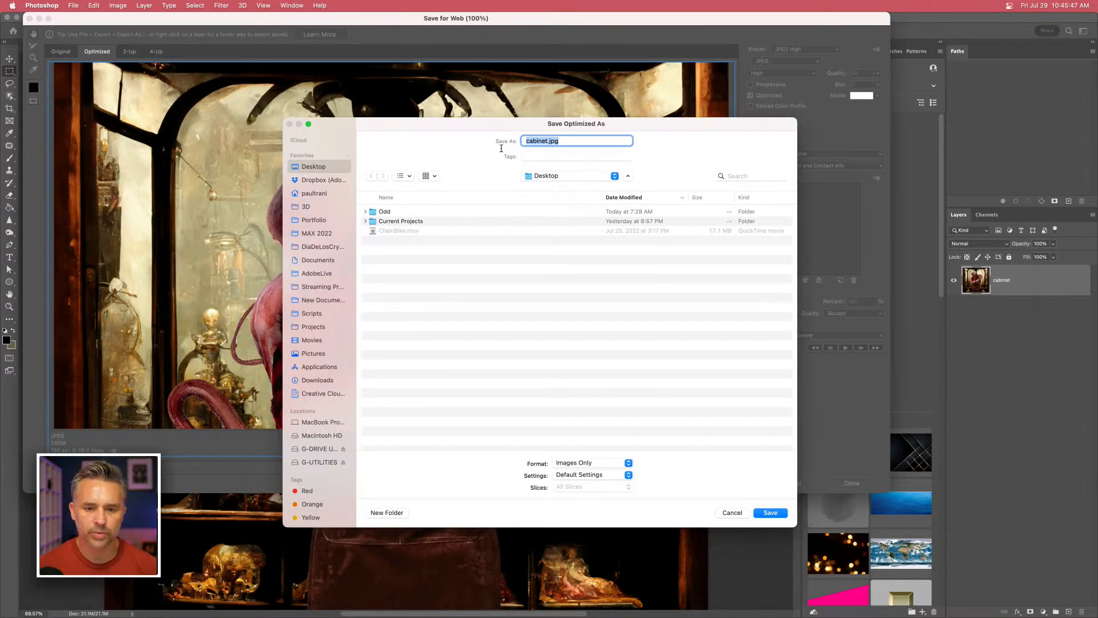
pyautogui.click(771, 513)
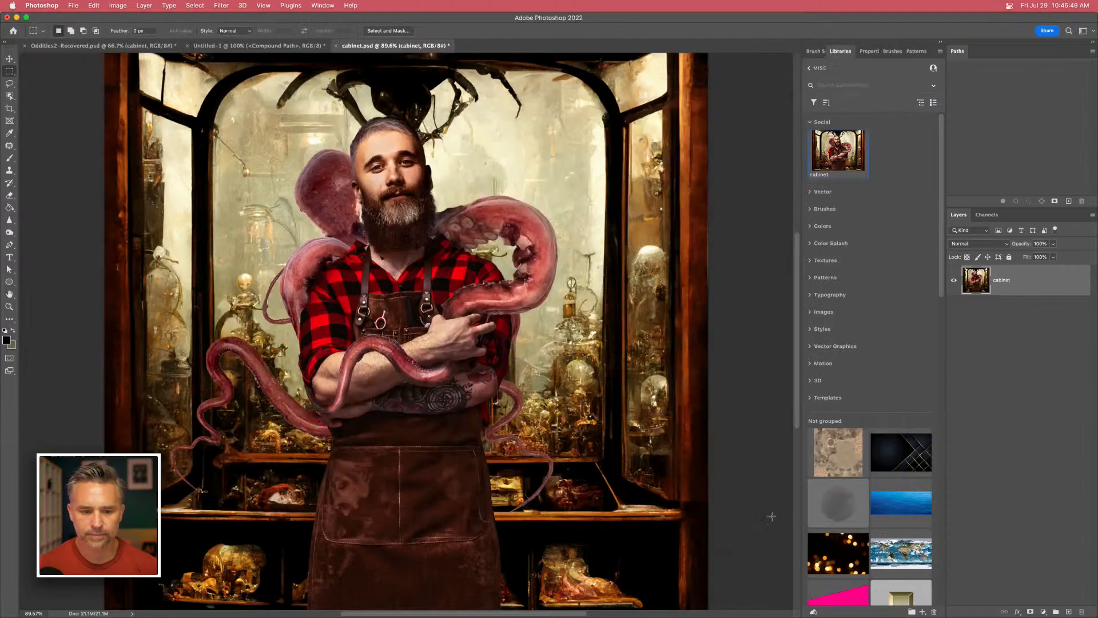
pyautogui.click(17, 18)
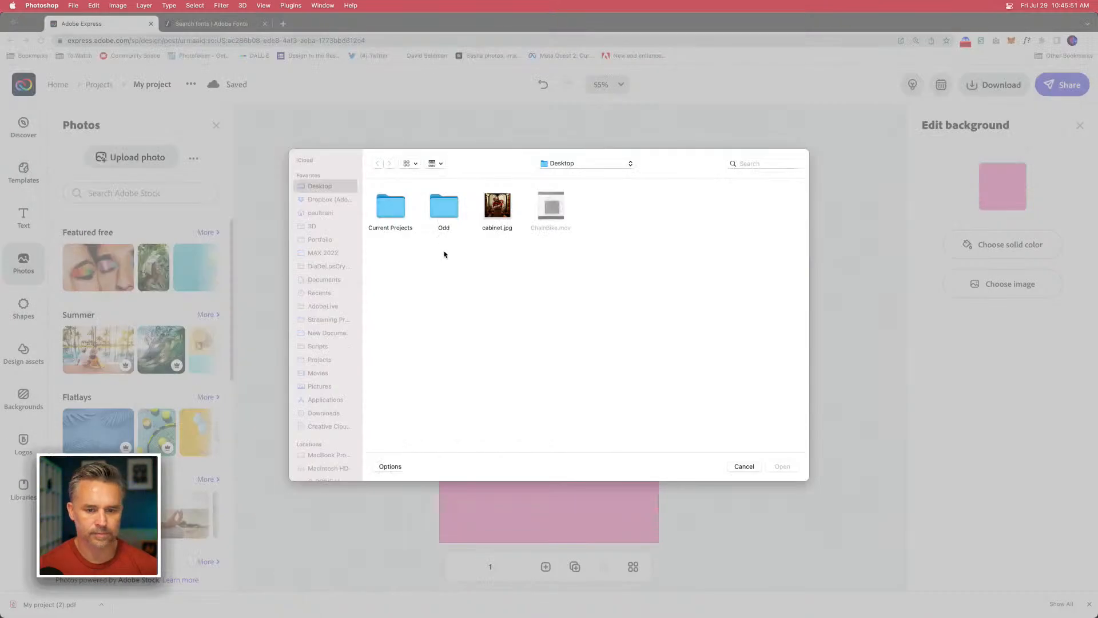
pyautogui.doubleClick(497, 213)
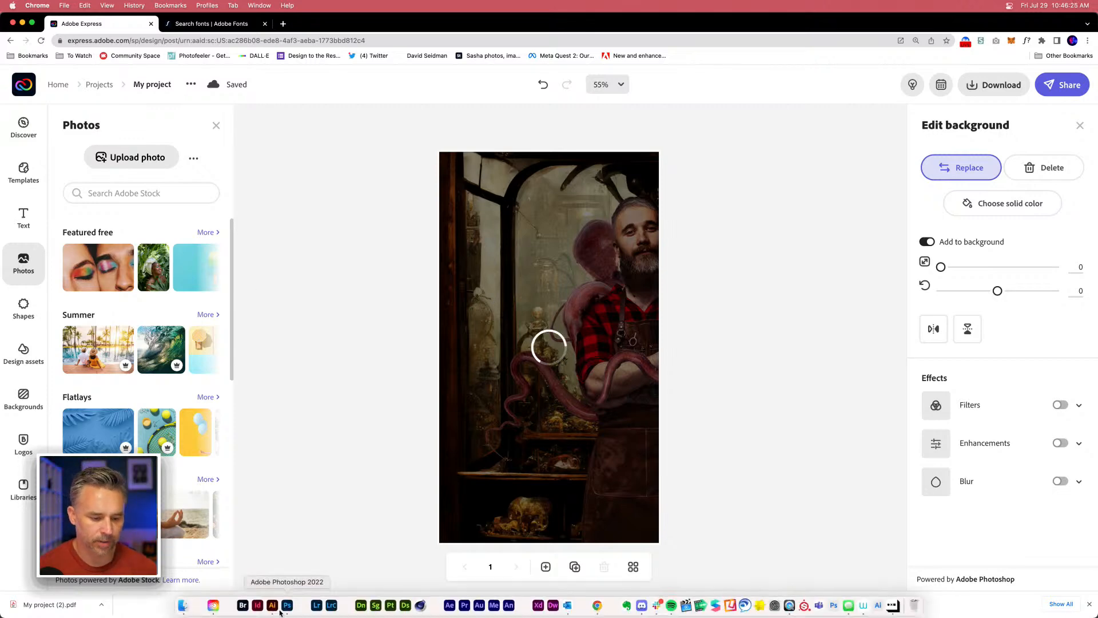
# Switch to Illustrator and delete the uppercase HOT lettering below the flame icons.
pyautogui.click(273, 604)
pyautogui.moveTo(371, 396); pyautogui.dragTo(334, 527)
pyautogui.moveTo(304, 155); pyautogui.dragTo(274, 415)
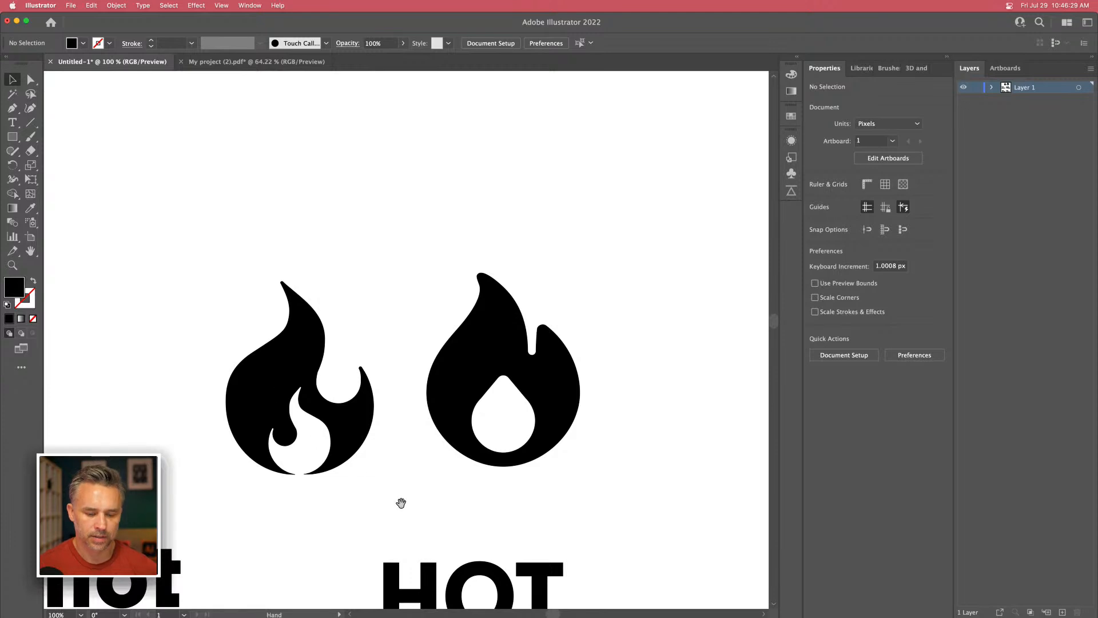
pyautogui.scroll(-10, 394, 496)
pyautogui.click(473, 326)
pyautogui.press('Delete')
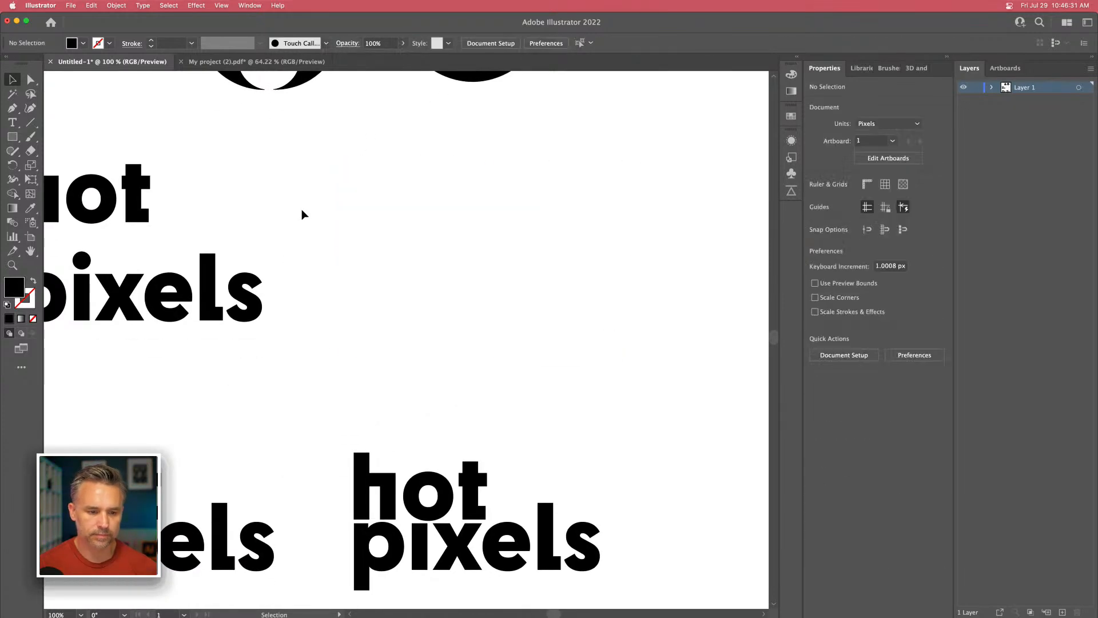
# Duplicate the lower-left tightly stacked "hot pixels" lockup into the space beside the loosely spaced version.
pyautogui.hscroll(-5, 328, 253)
pyautogui.scroll(-3, 433, 216)
pyautogui.moveTo(187, 420); pyautogui.dragTo(267, 568)
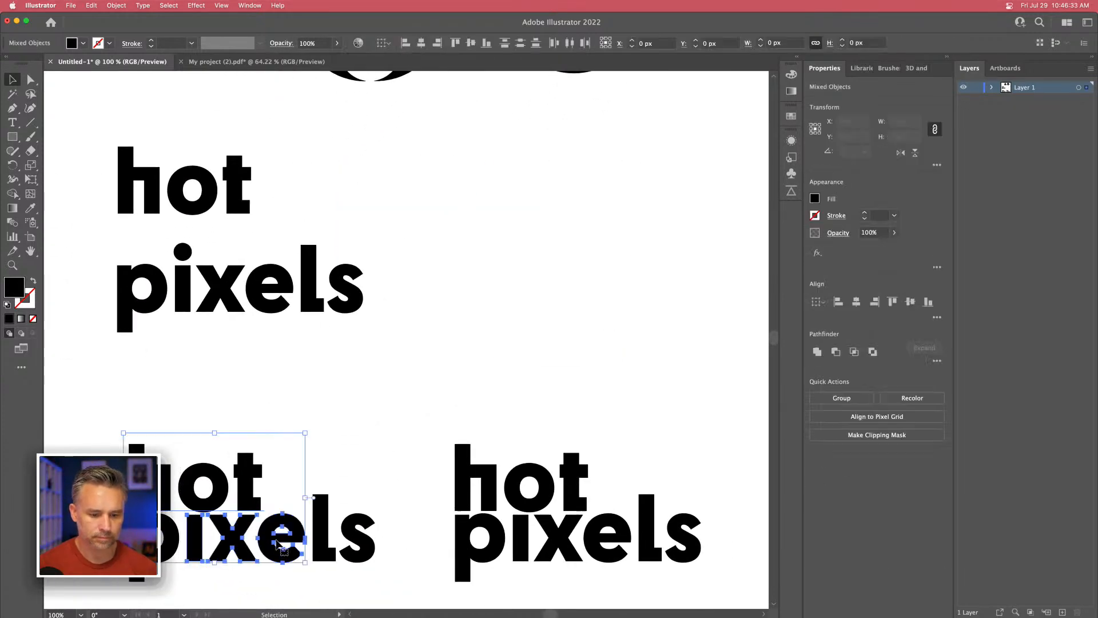
pyautogui.moveTo(112, 422); pyautogui.dragTo(404, 600)
pyautogui.moveTo(232, 493); pyautogui.dragTo(424, 298)
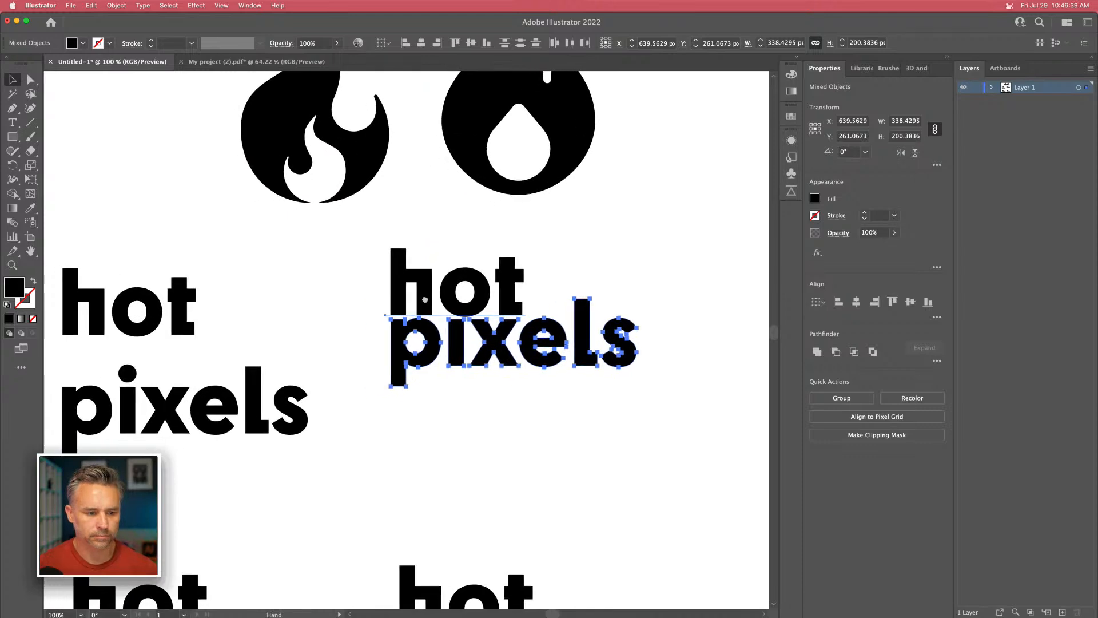
# Delete the loosely spaced "hot" and "pixels" text objects.
pyautogui.click(139, 317)
pyautogui.moveTo(323, 450); pyautogui.dragTo(360, 279)
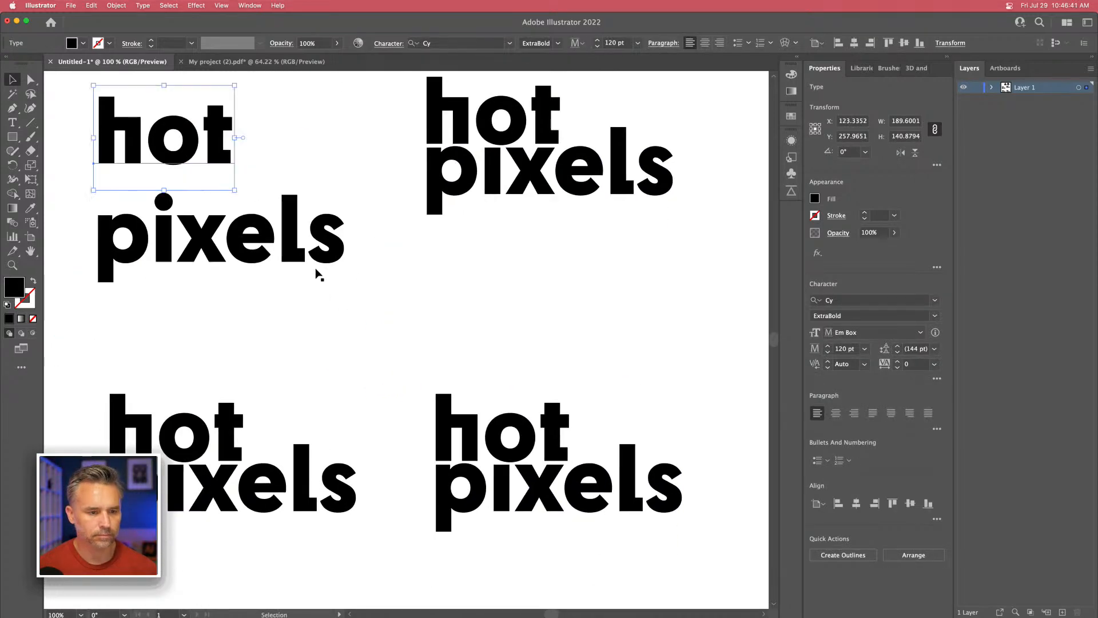
pyautogui.moveTo(84, 119); pyautogui.dragTo(250, 278)
pyautogui.press('Delete')
pyautogui.moveTo(353, 187); pyautogui.dragTo(334, 306)
pyautogui.moveTo(368, 213); pyautogui.dragTo(542, 328)
pyautogui.moveTo(530, 290); pyautogui.dragTo(367, 334)
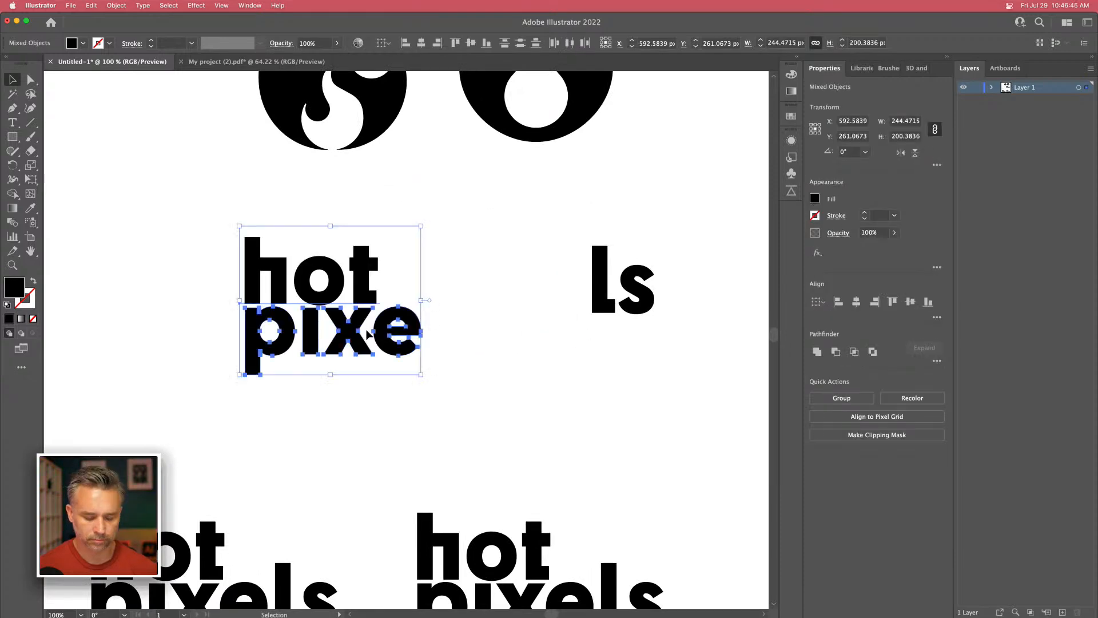
pyautogui.press('super+z')
# Move the entire copied "hot pixels" lockup into the open space below the two flame icons.
pyautogui.click(220, 277)
pyautogui.moveTo(367, 188); pyautogui.dragTo(664, 372)
pyautogui.moveTo(476, 286); pyautogui.dragTo(445, 362)
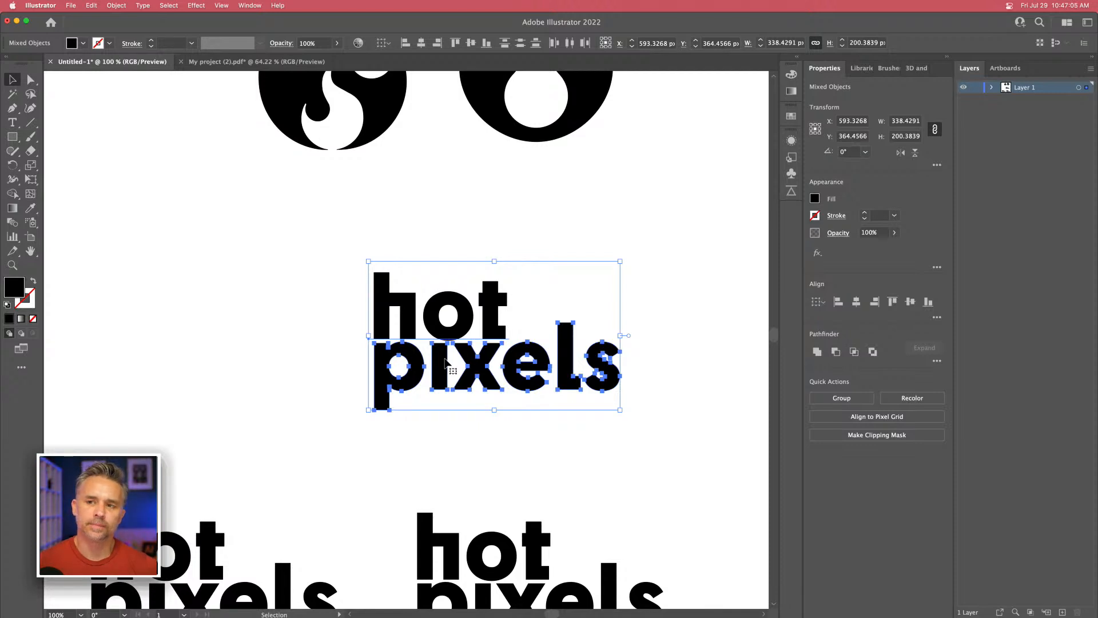
pyautogui.click(284, 412)
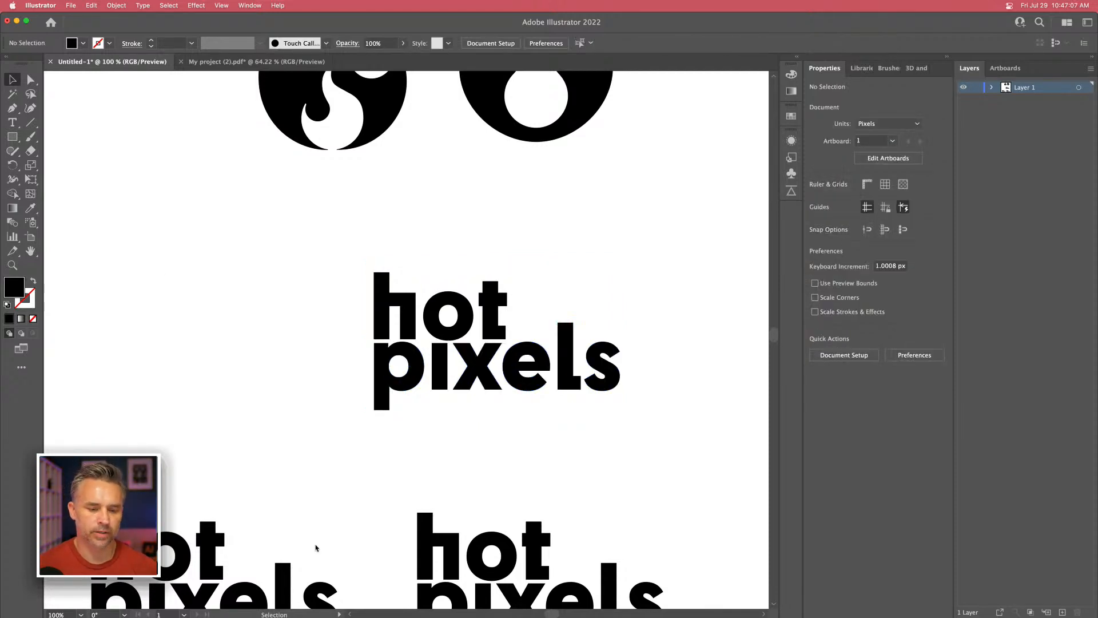
# Switch back to Express by way of Photoshop, leave the current project and start a new blank Instagram story.
pyautogui.moveTo(296, 615)
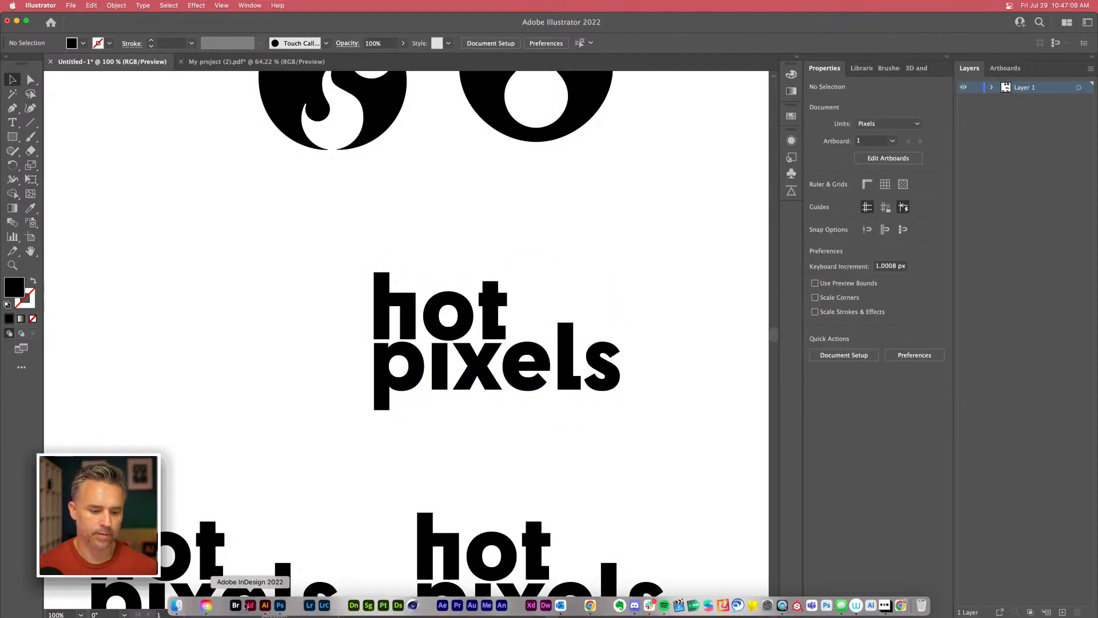
pyautogui.click(280, 605)
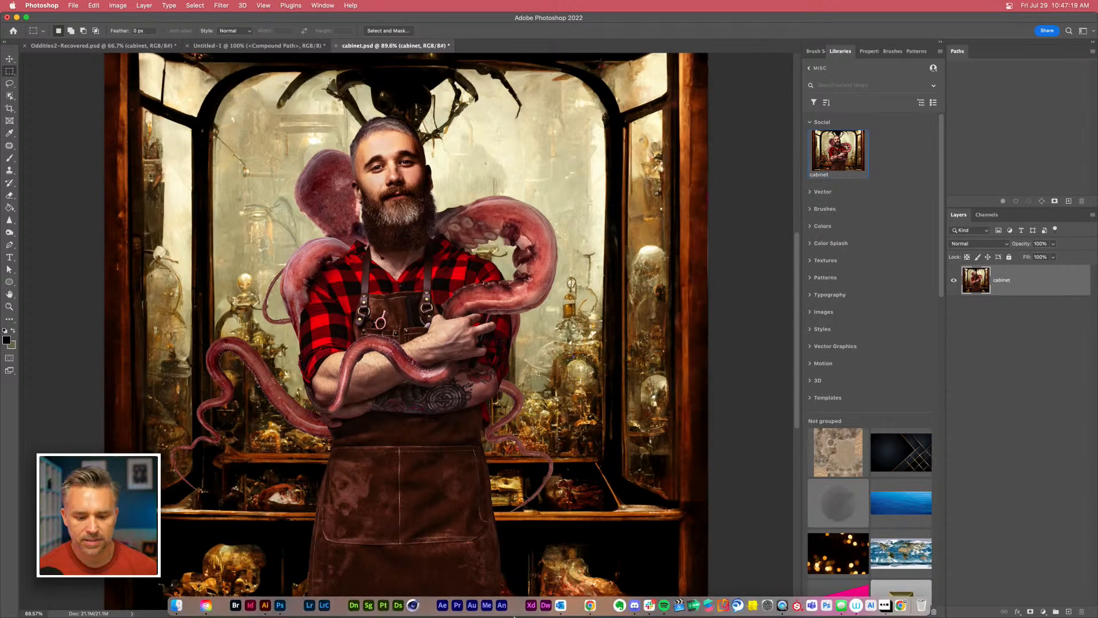
pyautogui.click(591, 600)
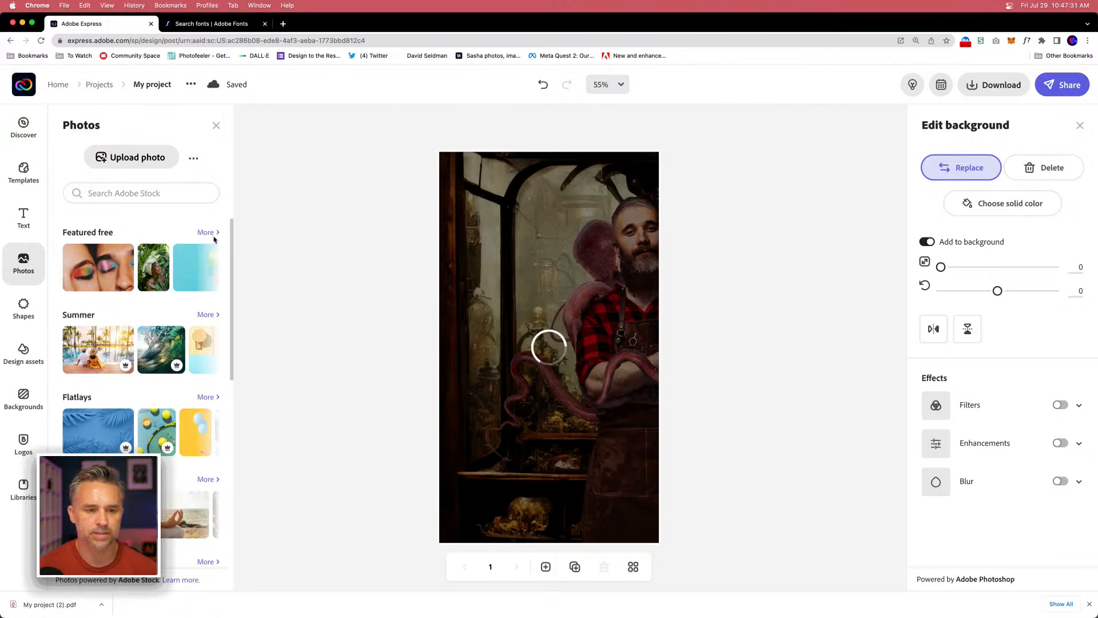
pyautogui.click(52, 86)
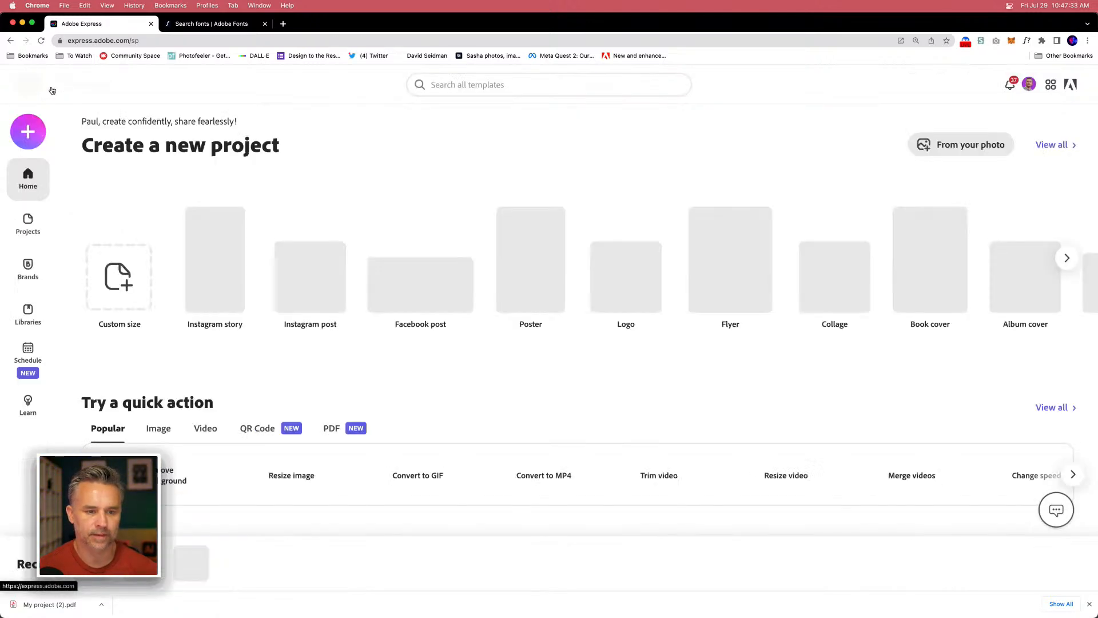
pyautogui.click(213, 246)
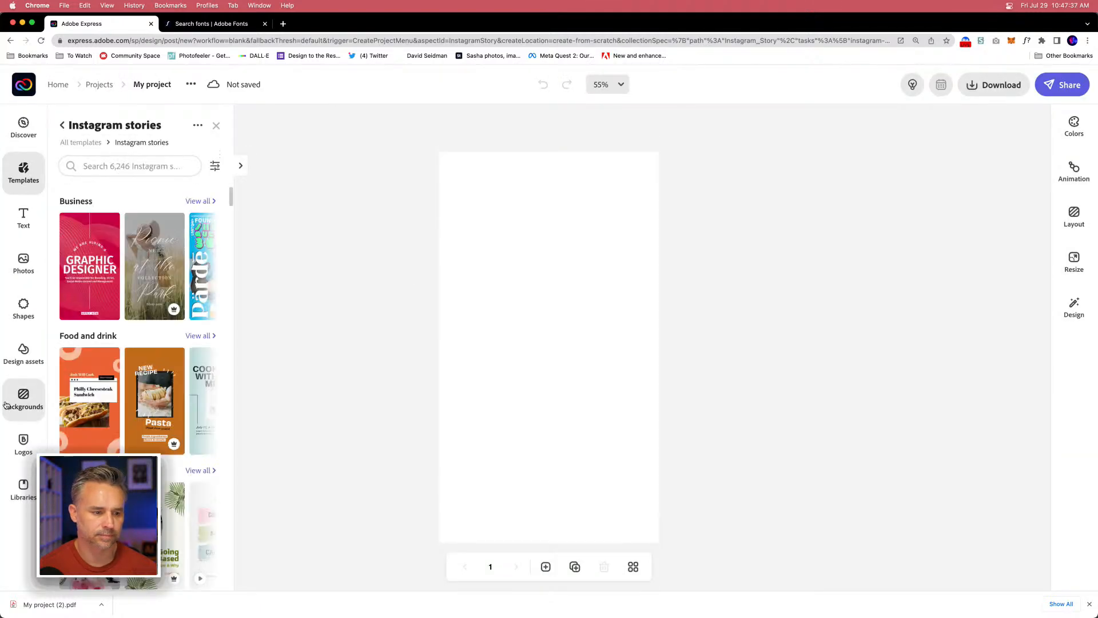
# Upload cabinet.jpg from the Desktop as a photo on the new story page.
pyautogui.click(19, 262)
pyautogui.click(133, 161)
pyautogui.doubleClick(495, 209)
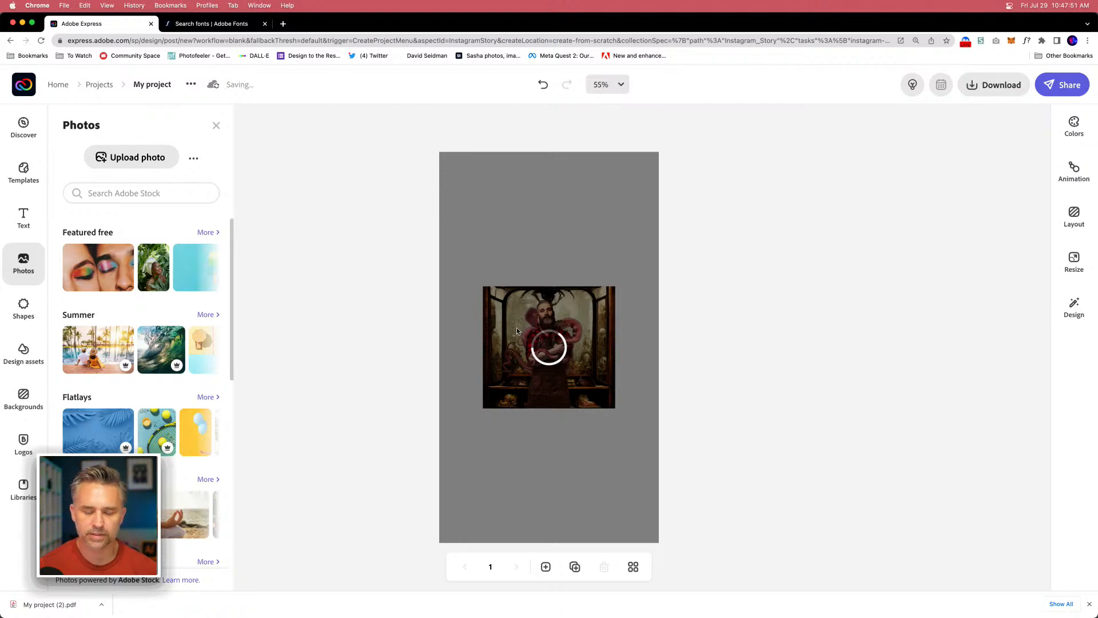
# Switch to Illustrator and duplicate the "hot pixels" lockup below the flames, placing the copy to its left.
pyautogui.moveTo(310, 612)
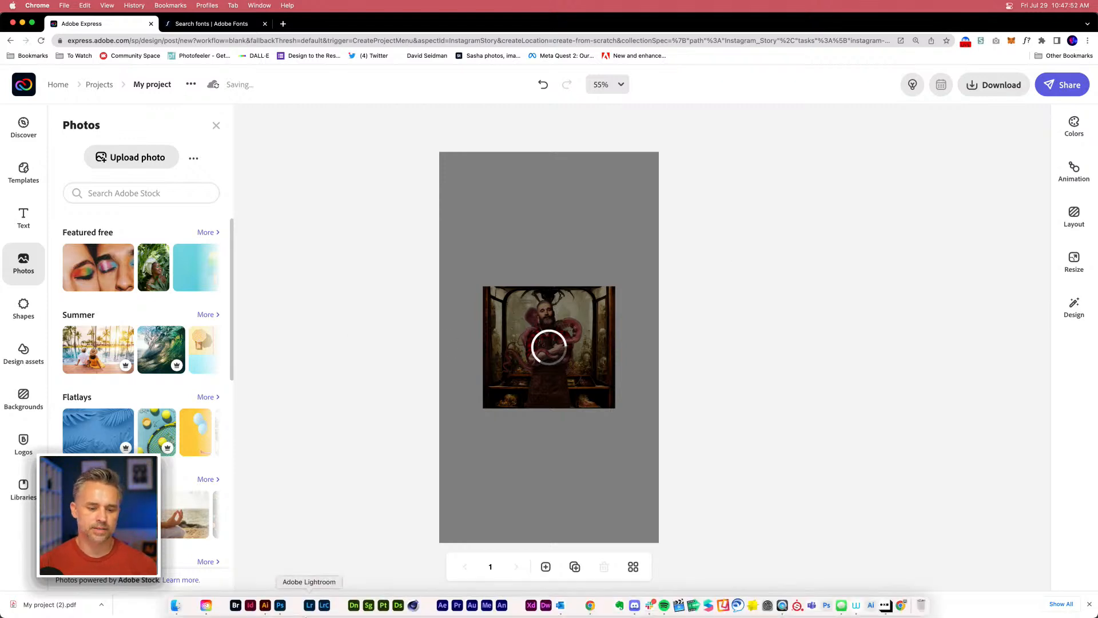
pyautogui.click(265, 607)
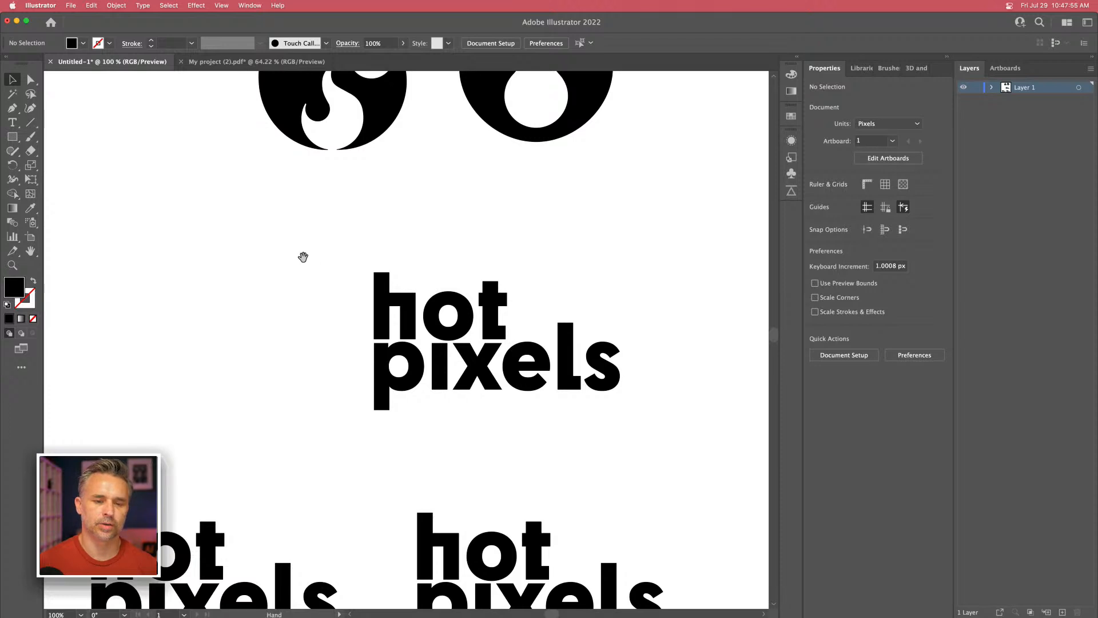
pyautogui.scroll(3, 326, 272)
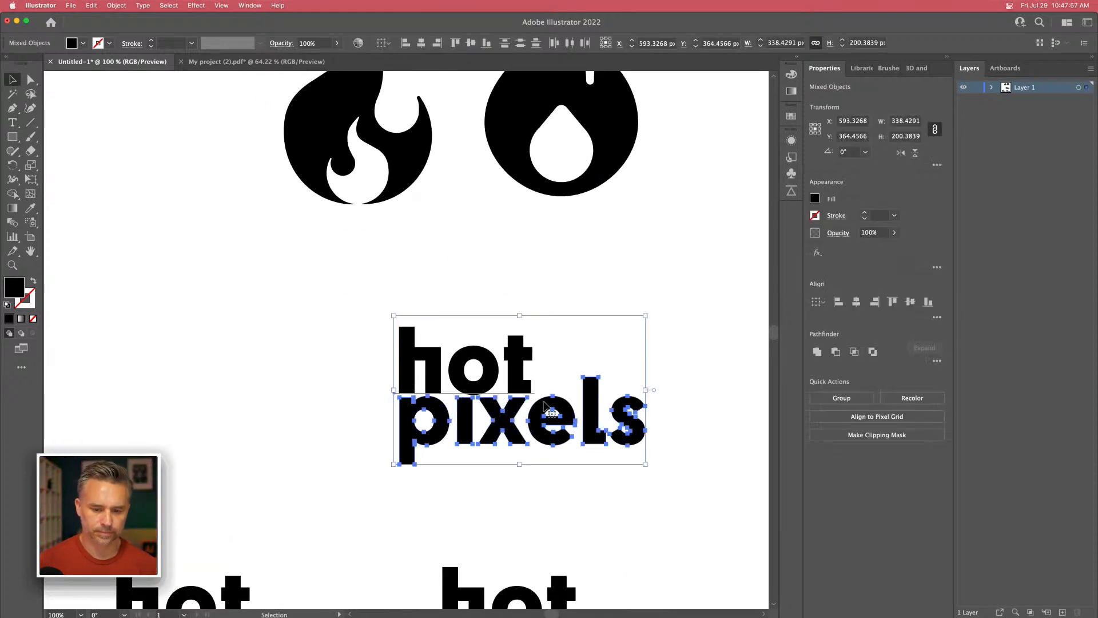
pyautogui.moveTo(549, 410); pyautogui.dragTo(274, 410)
pyautogui.hscroll(-5, 229, 269)
pyautogui.scroll(2, 229, 269)
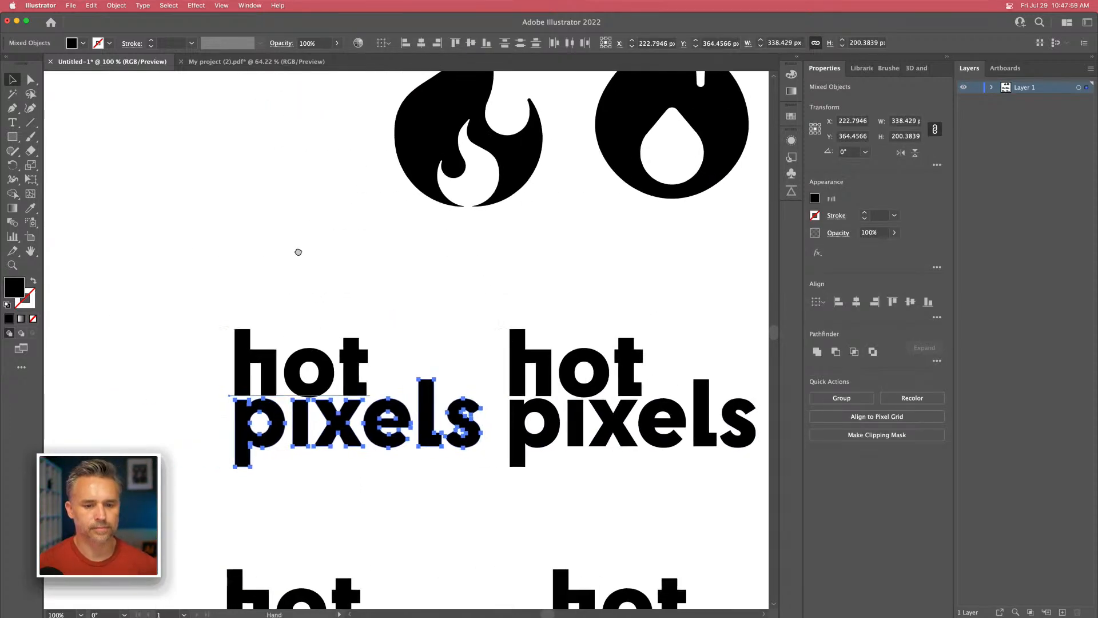
# Convert the word "hot" in the left lockup to outlines and ungroup its letters.
pyautogui.click(277, 373)
pyautogui.click(297, 395)
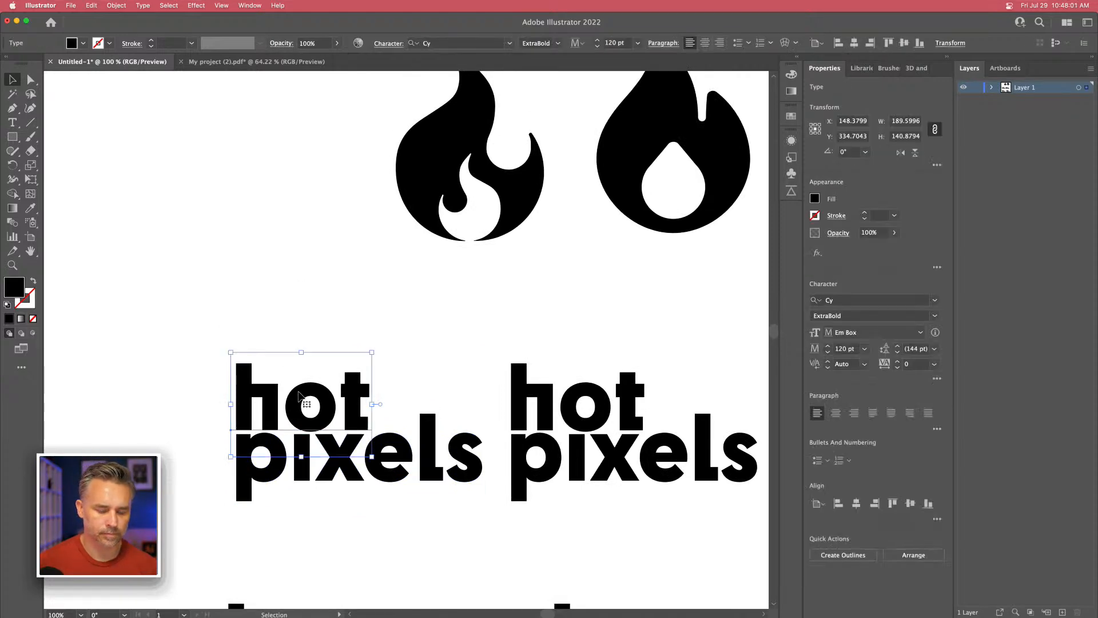
pyautogui.rightClick(298, 394)
pyautogui.click(280, 394)
pyautogui.doubleClick(279, 395)
pyautogui.press('Escape')
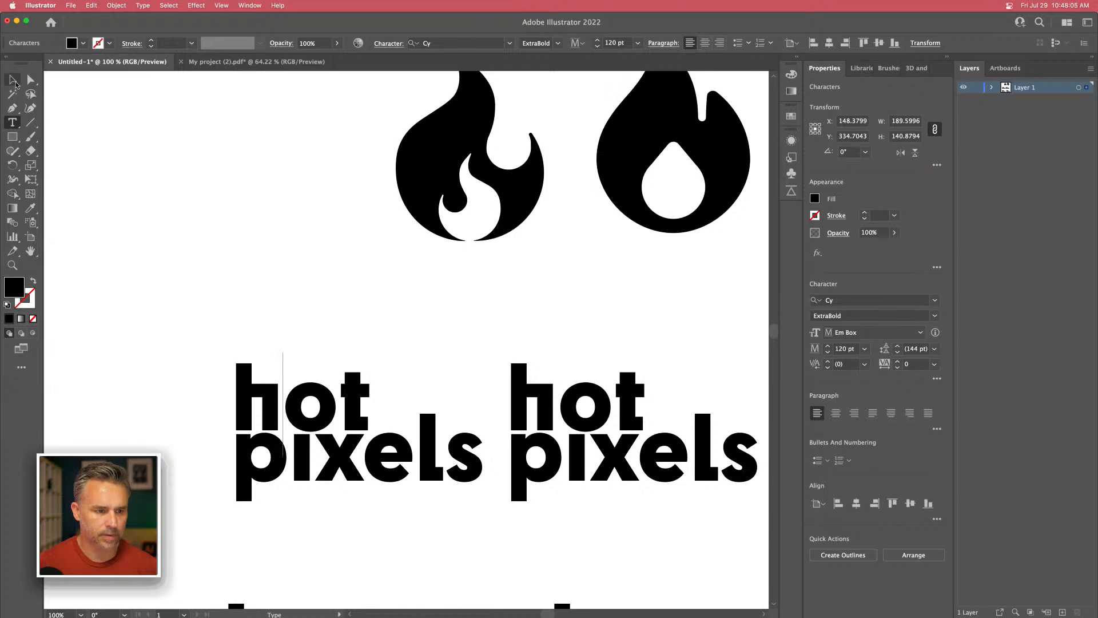
pyautogui.rightClick(293, 400)
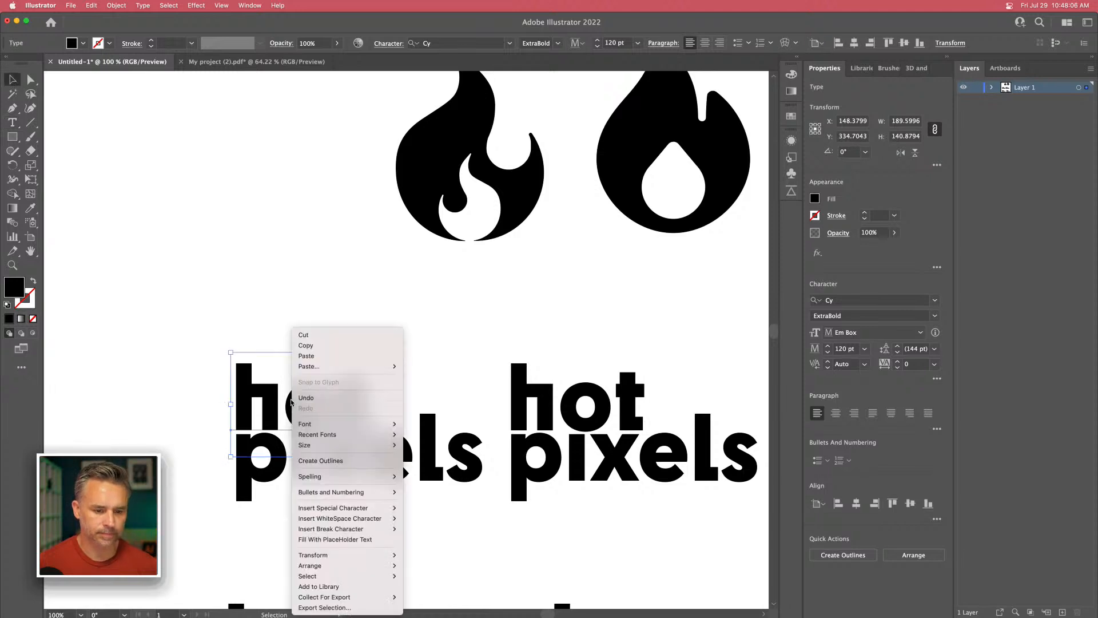
pyautogui.click(316, 460)
pyautogui.rightClick(298, 393)
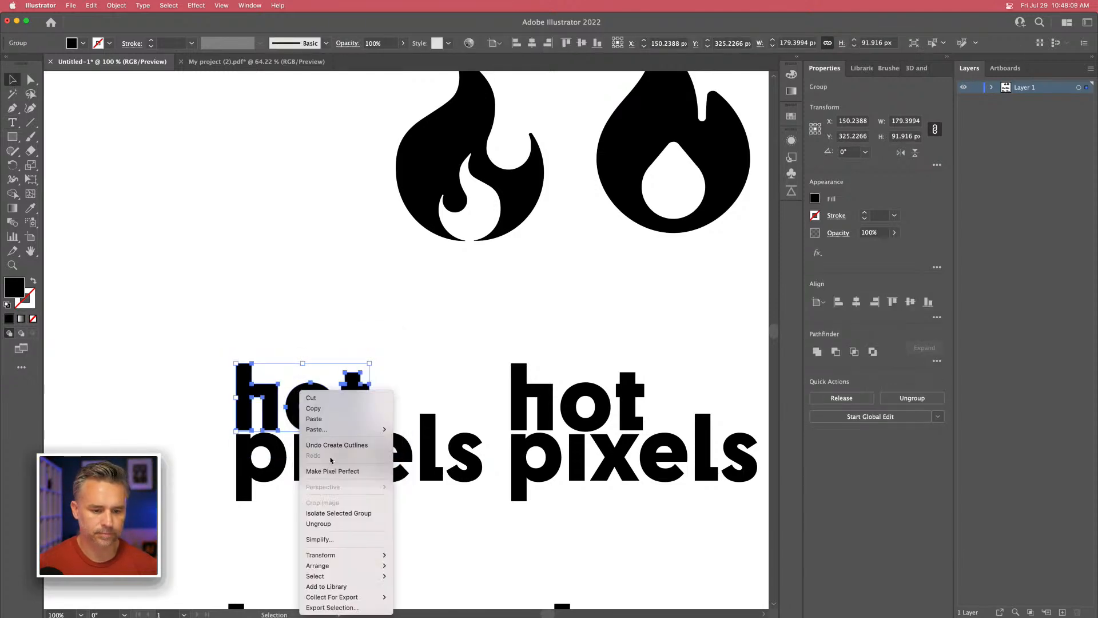
pyautogui.click(332, 523)
pyautogui.click(304, 363)
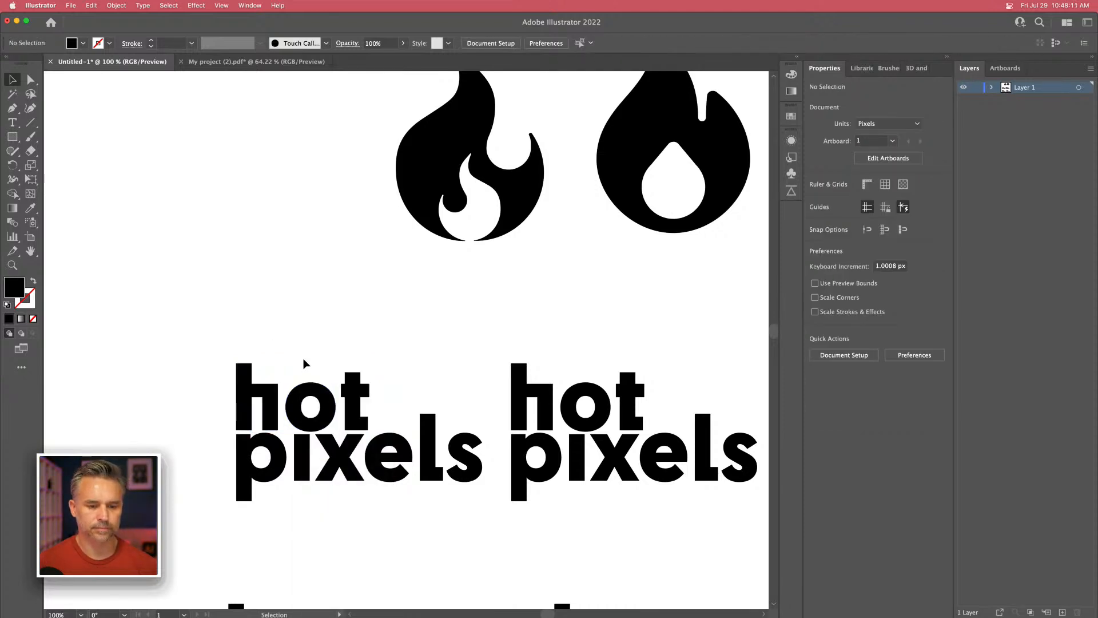
# Replace the letter o of the outlined "hot" with the left flame icon, scaled to about 72 by 95 px.
pyautogui.click(320, 424)
pyautogui.press('Delete')
pyautogui.click(440, 159)
pyautogui.moveTo(440, 159); pyautogui.dragTo(253, 344)
pyautogui.moveTo(207, 233); pyautogui.dragTo(301, 357)
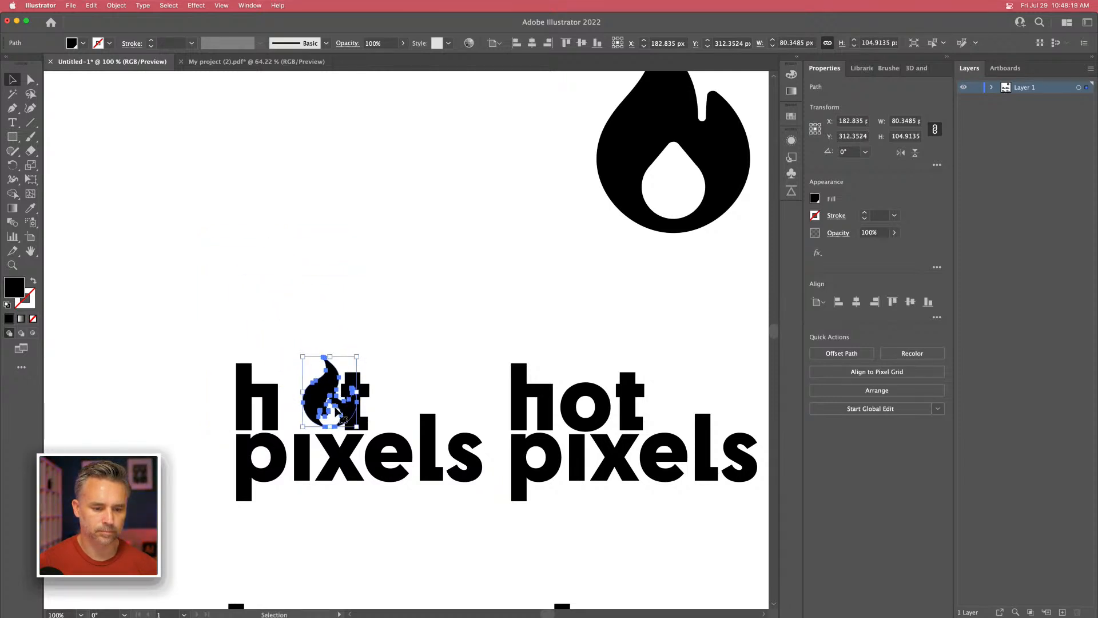
pyautogui.moveTo(325, 395); pyautogui.dragTo(305, 395)
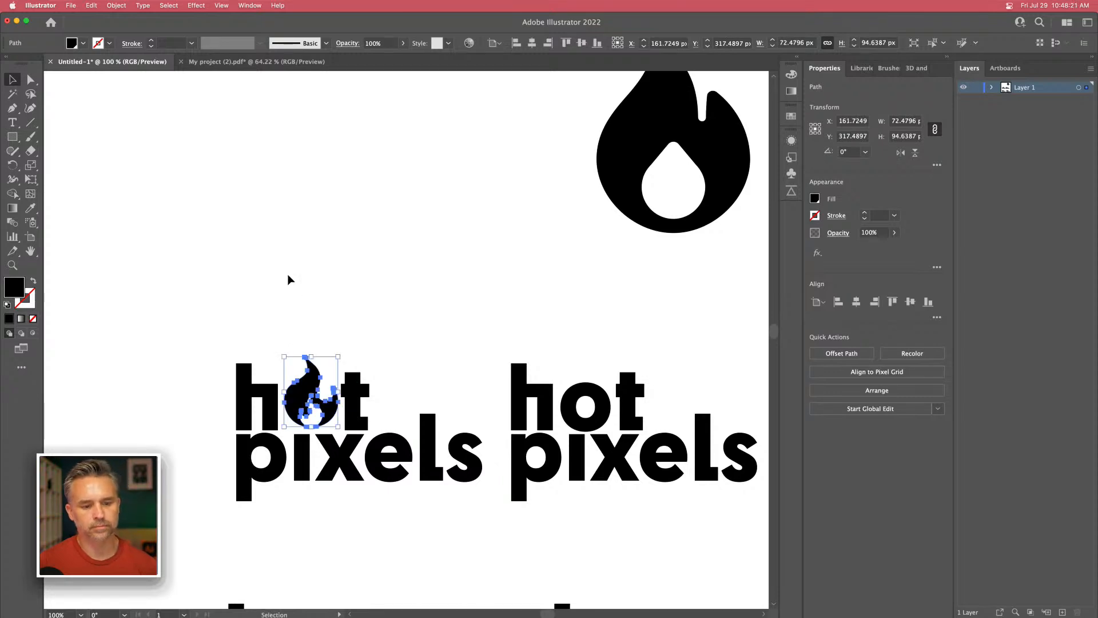
# Move the plain "hot pixels" lockup further right, away from the flame version.
pyautogui.click(290, 279)
pyautogui.hscroll(4, 417, 306)
pyautogui.moveTo(400, 336); pyautogui.dragTo(669, 522)
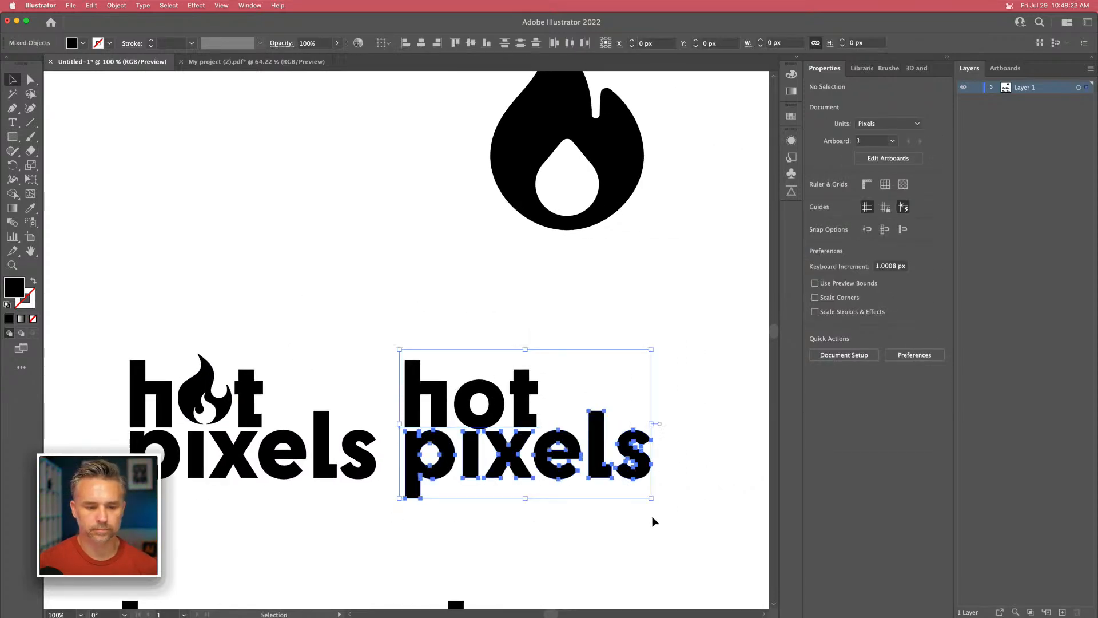
pyautogui.moveTo(415, 387); pyautogui.dragTo(594, 402)
# Duplicate the flame version of the "hot pixels" lockup straight above the original.
pyautogui.moveTo(96, 326); pyautogui.dragTo(378, 515)
pyautogui.moveTo(257, 472); pyautogui.dragTo(257, 249)
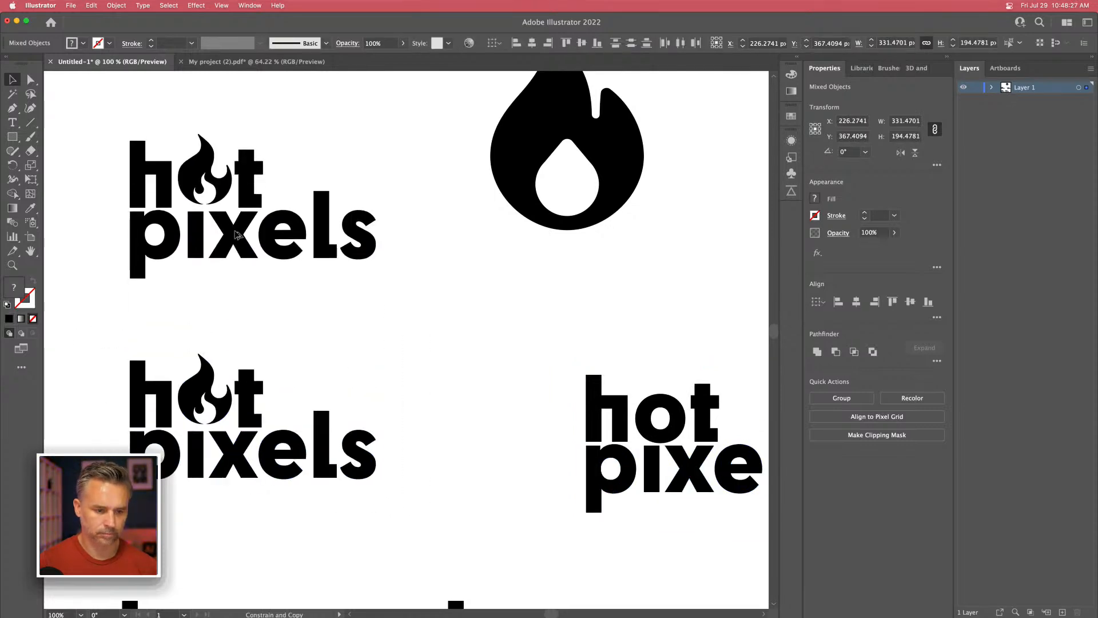
pyautogui.click(476, 266)
# Replace the flame in the upper lockup with the teardrop-centred flame icon, scaled down to fit between the h and t.
pyautogui.scroll(3, 458, 283)
pyautogui.hscroll(-5, 458, 283)
pyautogui.click(345, 253)
pyautogui.press('Delete')
pyautogui.moveTo(646, 235); pyautogui.dragTo(261, 193)
pyautogui.moveTo(242, 79); pyautogui.dragTo(352, 209)
pyautogui.moveTo(364, 229); pyautogui.dragTo(343, 244)
pyautogui.click(221, 115)
pyautogui.press('super+minus')
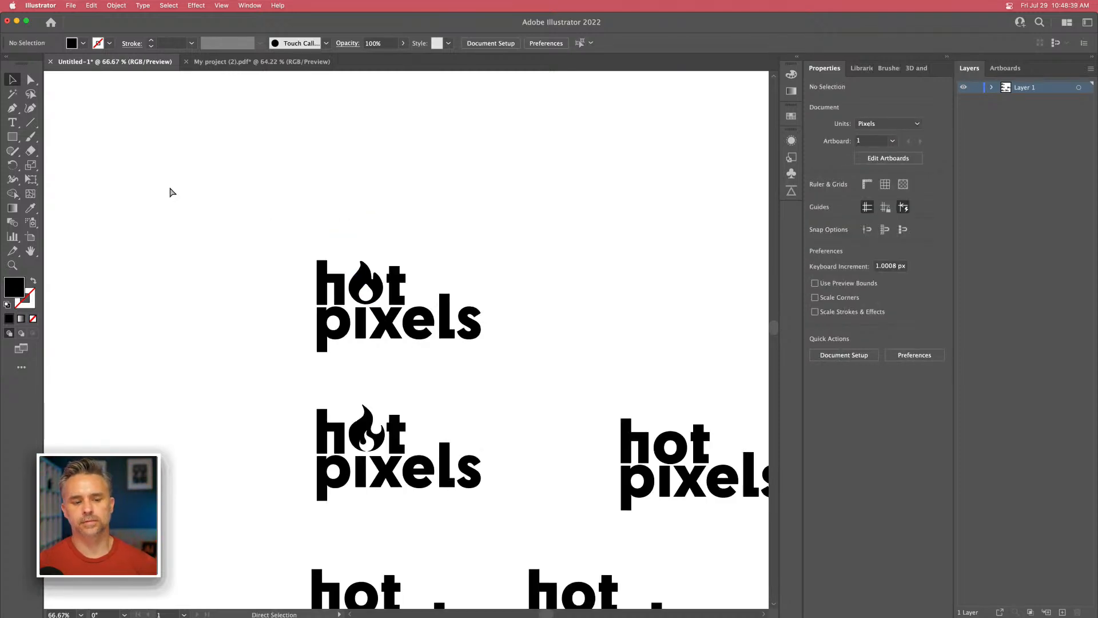
pyautogui.moveTo(252, 280); pyautogui.dragTo(211, 264)
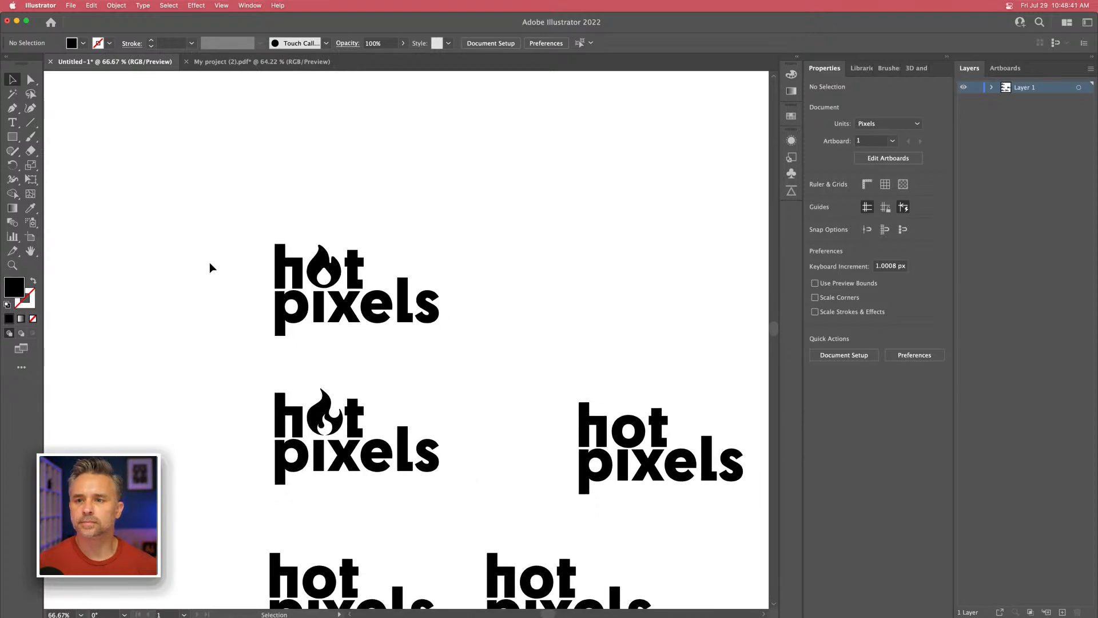
pyautogui.moveTo(504, 616)
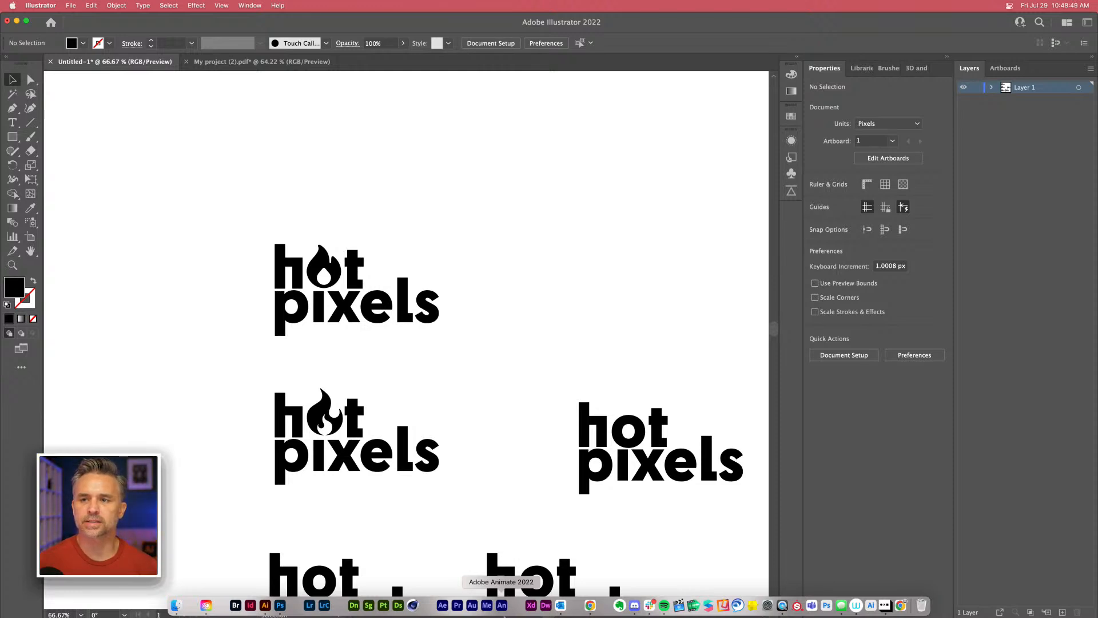
# Switch to Adobe Express in Chrome, reload the project, and enlarge the cabinet artwork to fill the Instagram story canvas.
pyautogui.click(590, 606)
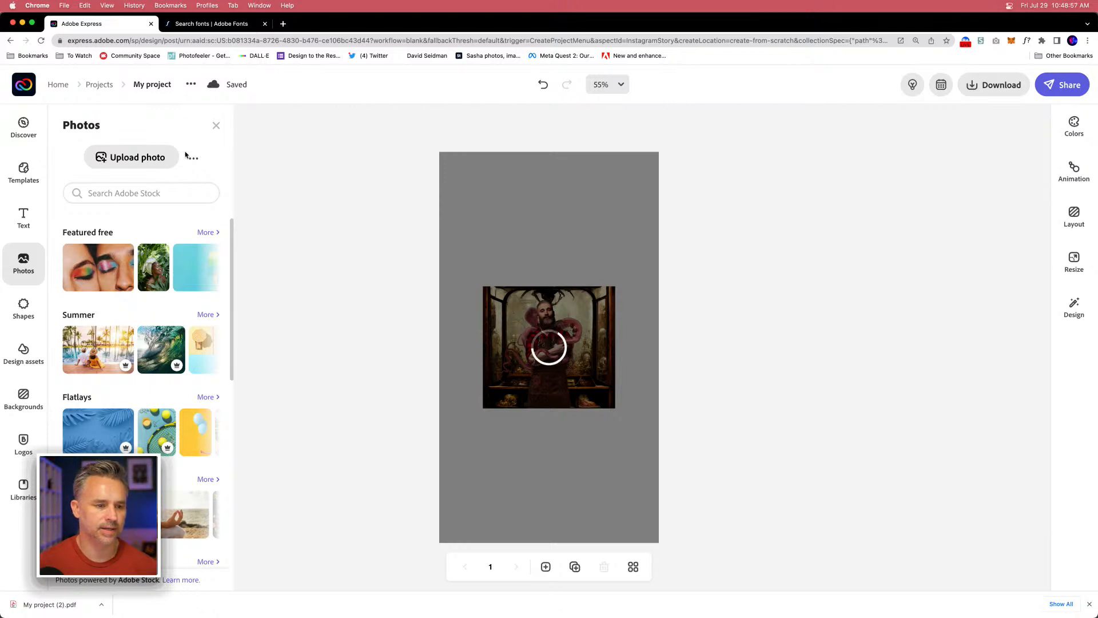
pyautogui.click(41, 41)
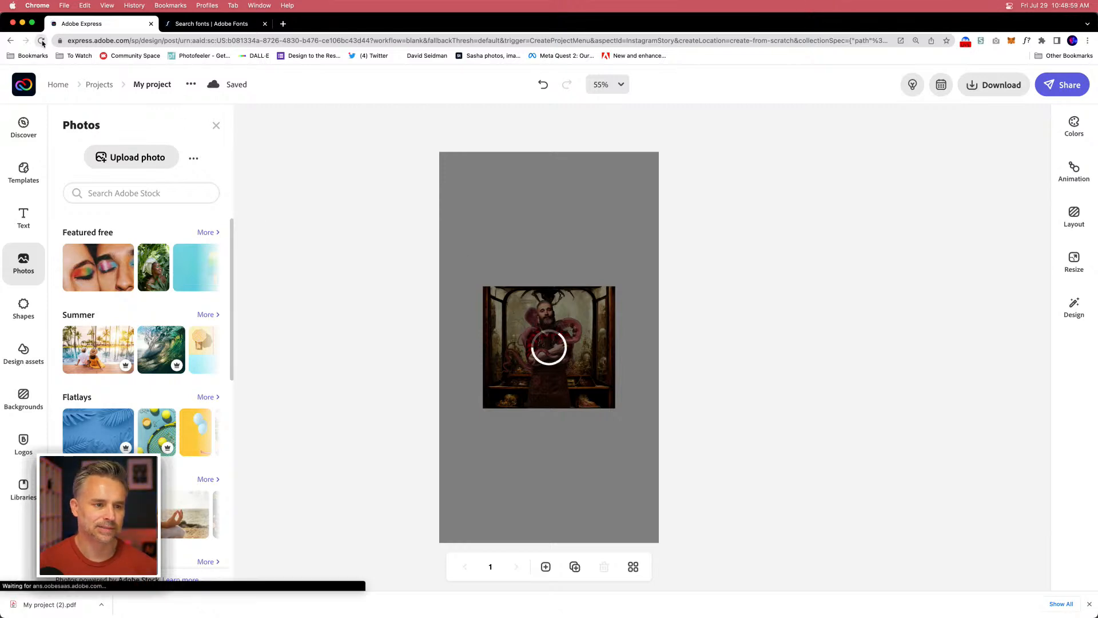
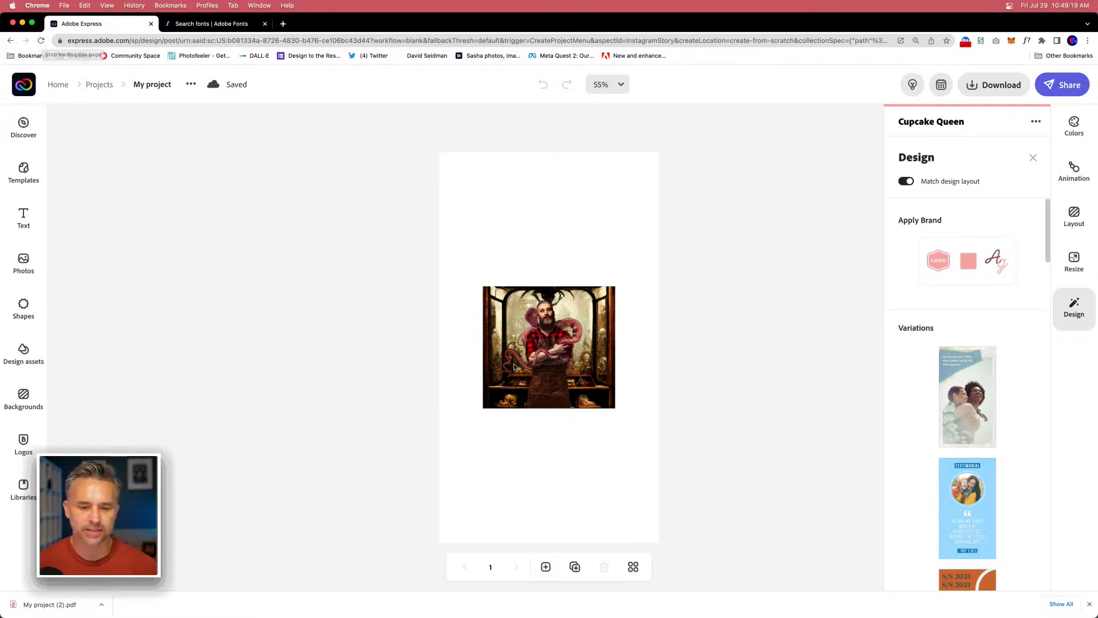
pyautogui.click(499, 320)
pyautogui.moveTo(486, 284); pyautogui.dragTo(325, 138)
pyautogui.moveTo(525, 356); pyautogui.dragTo(626, 490)
pyautogui.moveTo(423, 272); pyautogui.dragTo(291, 152)
pyautogui.moveTo(470, 231); pyautogui.dragTo(517, 229)
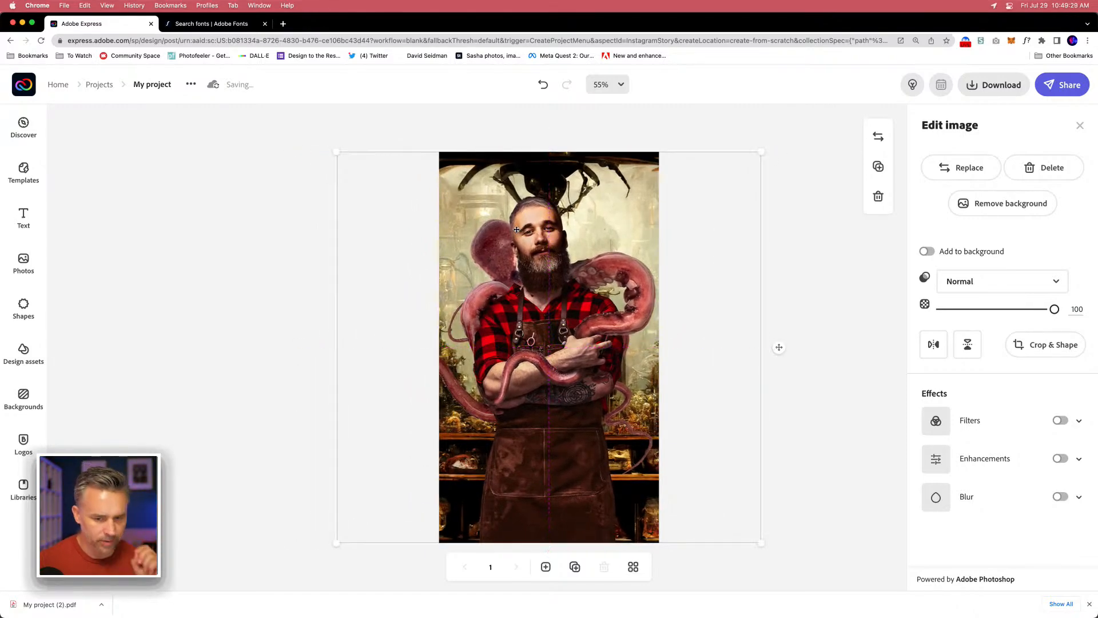
pyautogui.click(261, 217)
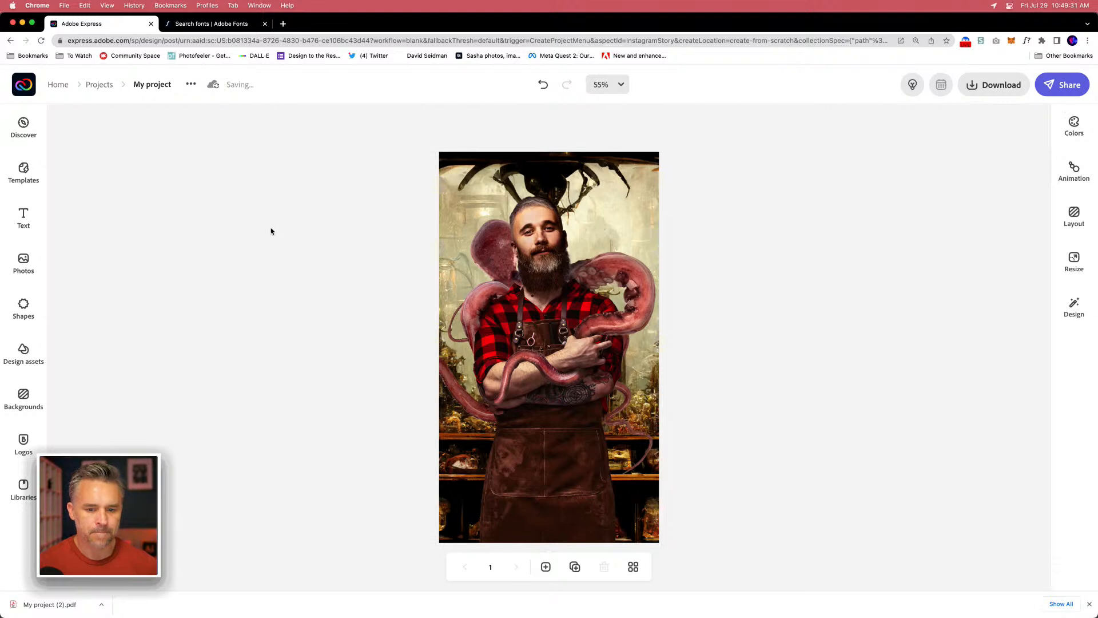
# Browse all assets stored in the Misc library.
pyautogui.click(23, 489)
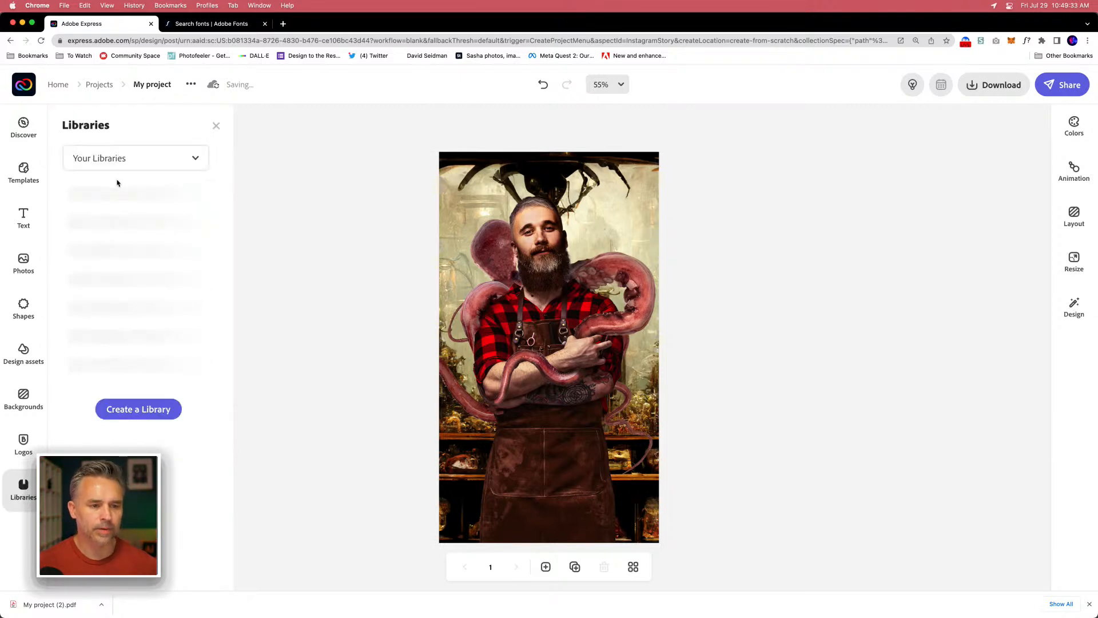
pyautogui.click(80, 199)
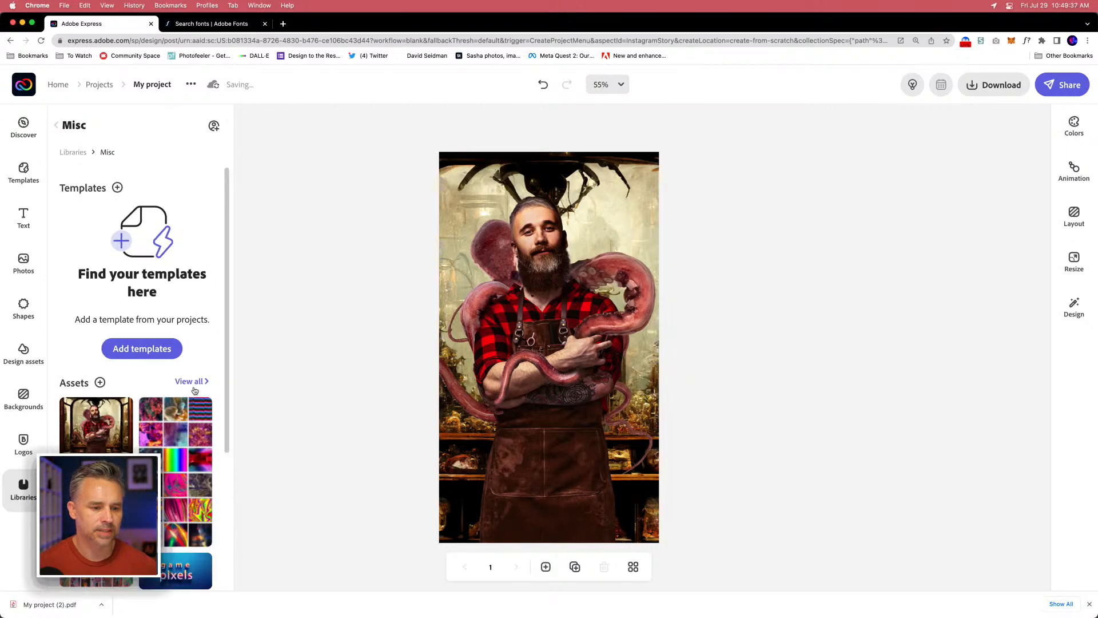
pyautogui.click(190, 381)
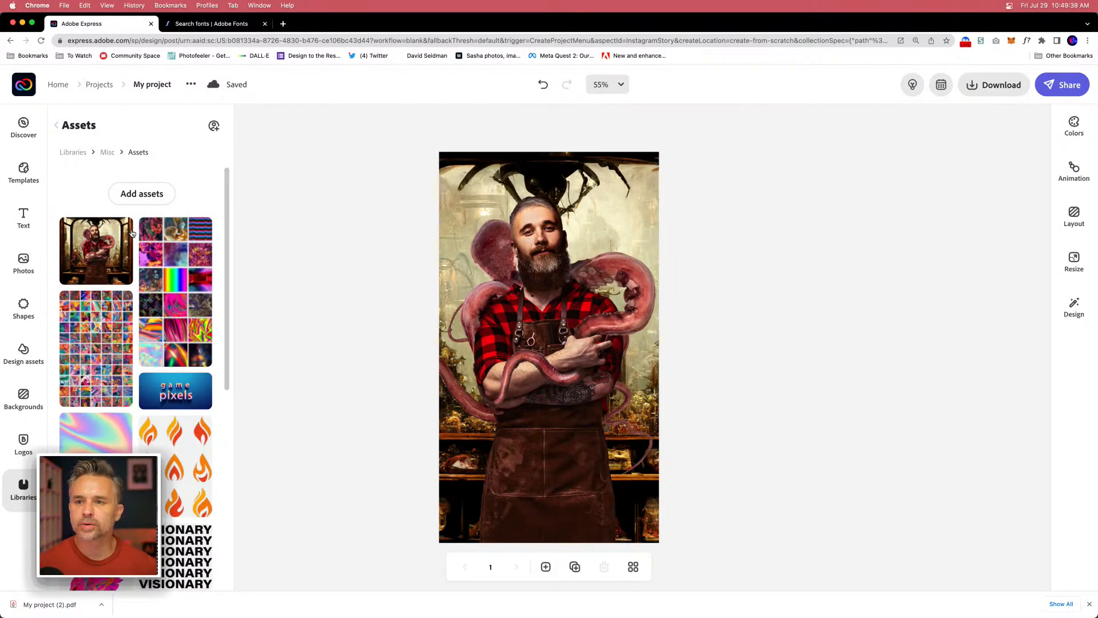
pyautogui.scroll(-3, 126, 257)
pyautogui.scroll(3, 109, 260)
pyautogui.scroll(-5, 101, 262)
pyautogui.scroll(5, 102, 262)
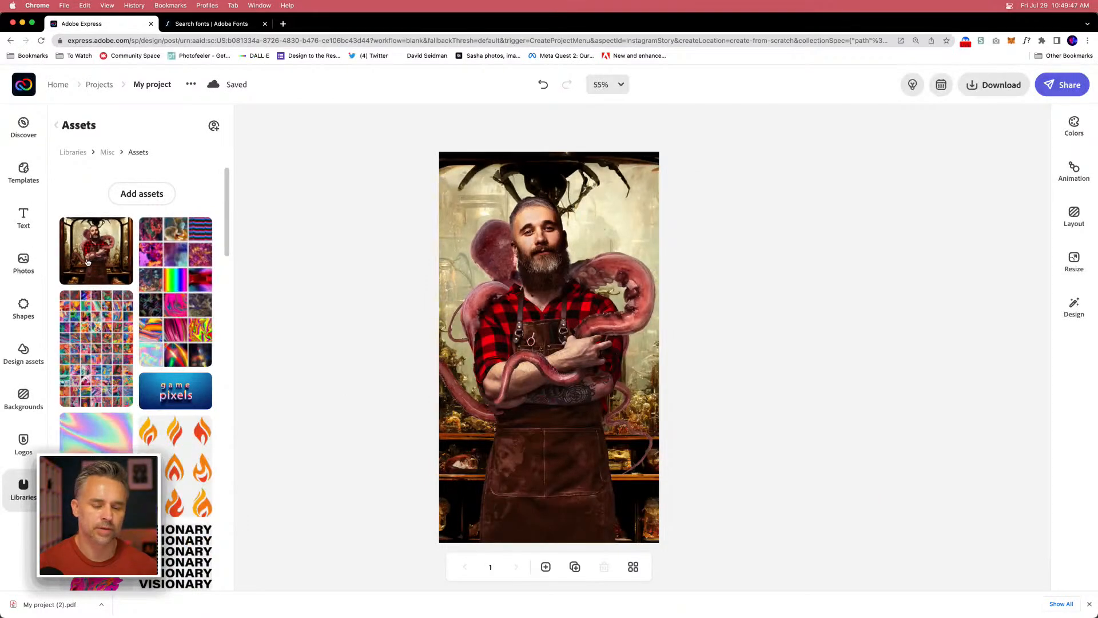
# Place the cabinet artwork from the Misc library onto the story and enlarge it over the existing picture.
pyautogui.click(88, 262)
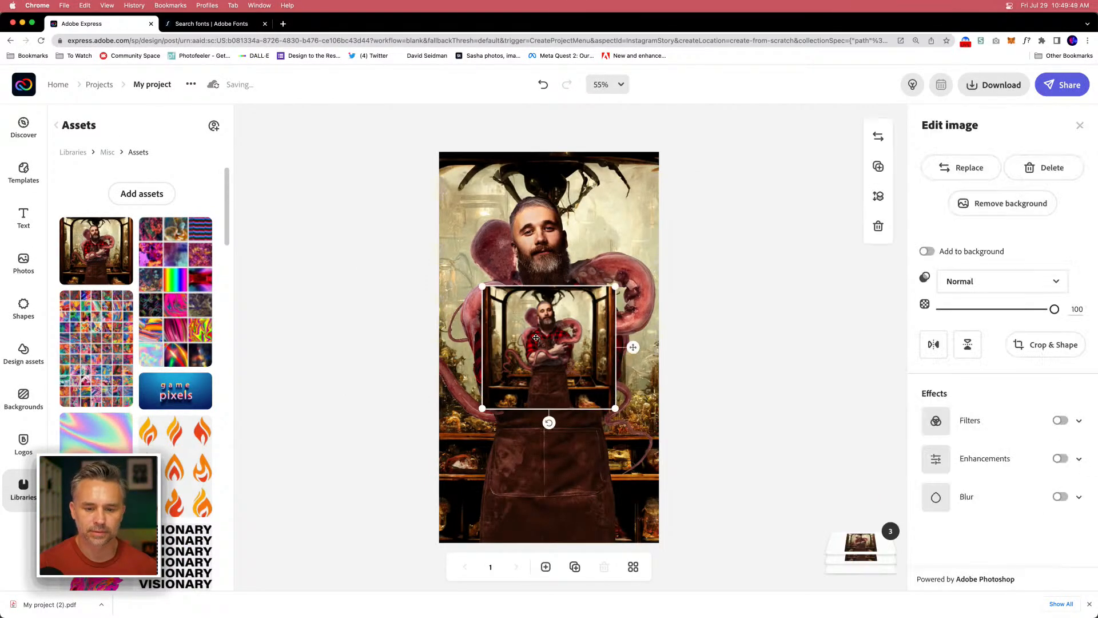
pyautogui.moveTo(490, 288); pyautogui.dragTo(354, 133)
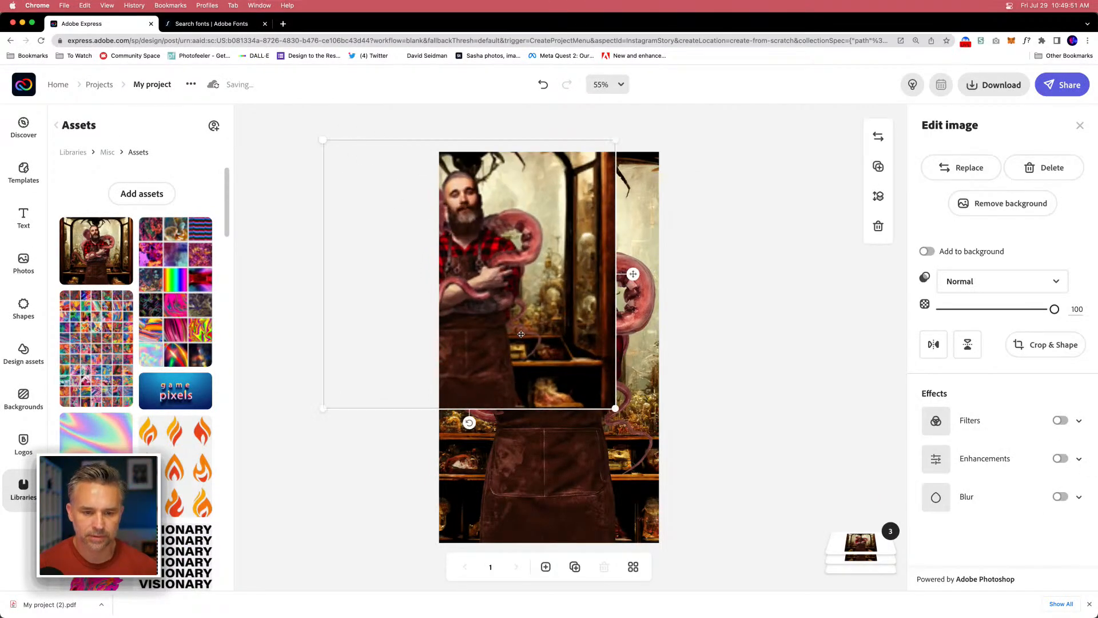
pyautogui.moveTo(499, 308); pyautogui.dragTo(560, 376)
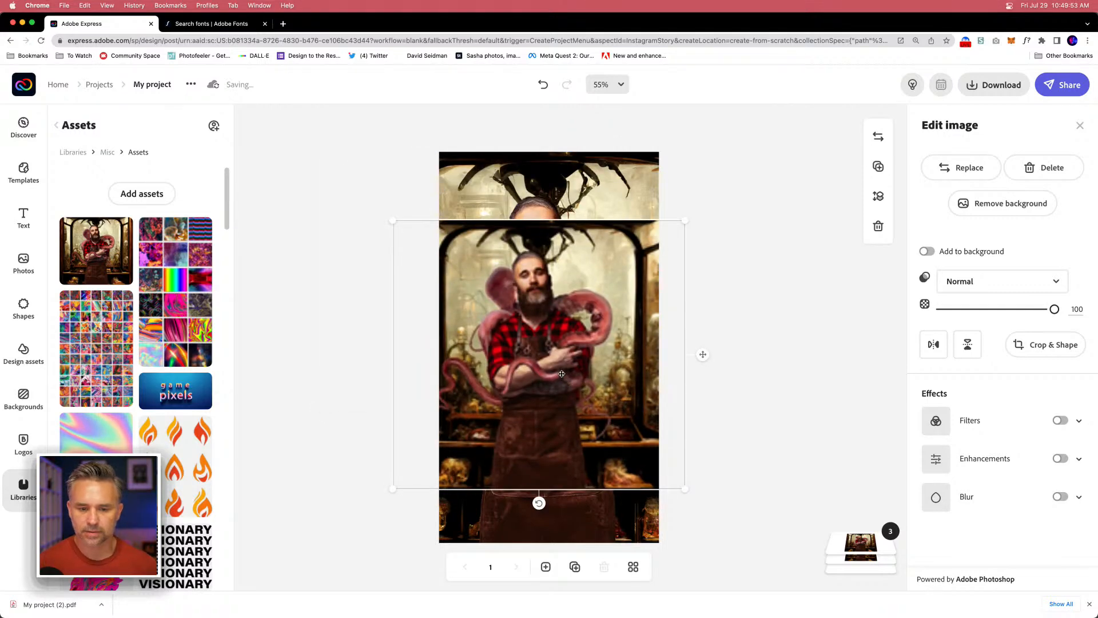
# Delete the newly added artwork copy from the story and close the library assets.
pyautogui.click(520, 167)
pyautogui.click(505, 323)
pyautogui.press('Delete')
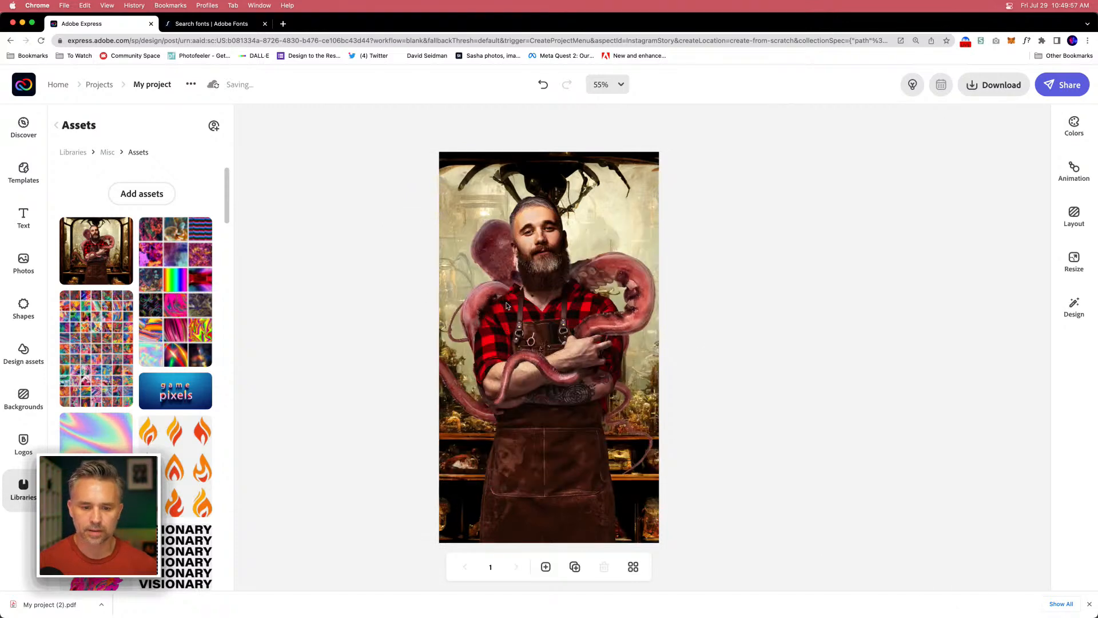
pyautogui.click(343, 252)
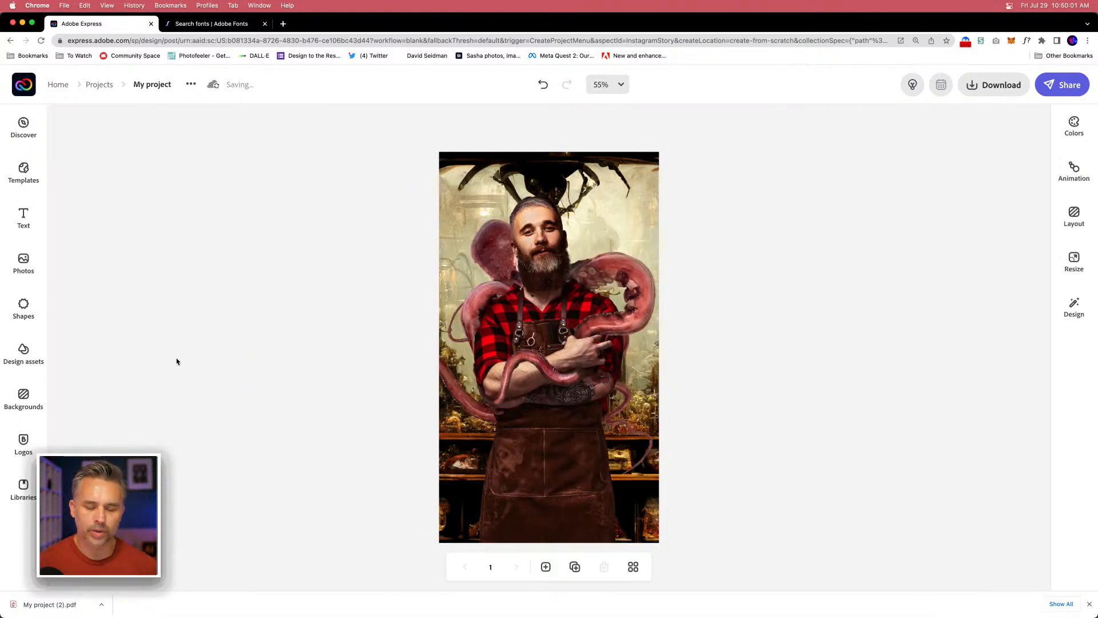
# In Illustrator, add a layer beneath the locked logo layer and draw a background rectangle about 1285 by 1032 px on it.
pyautogui.moveTo(273, 615)
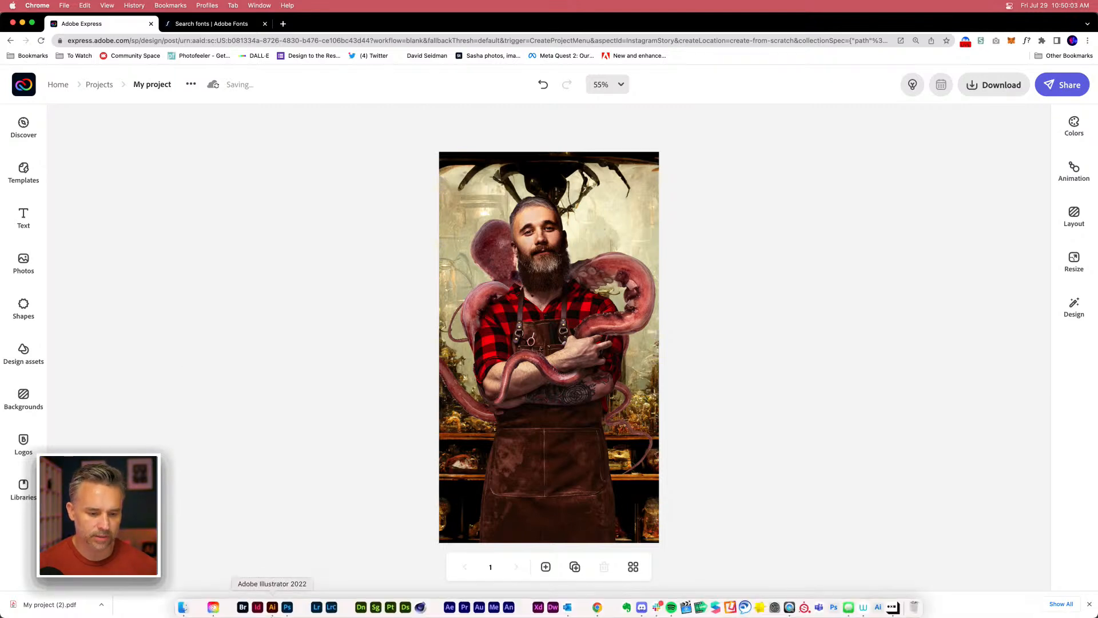
pyautogui.click(273, 606)
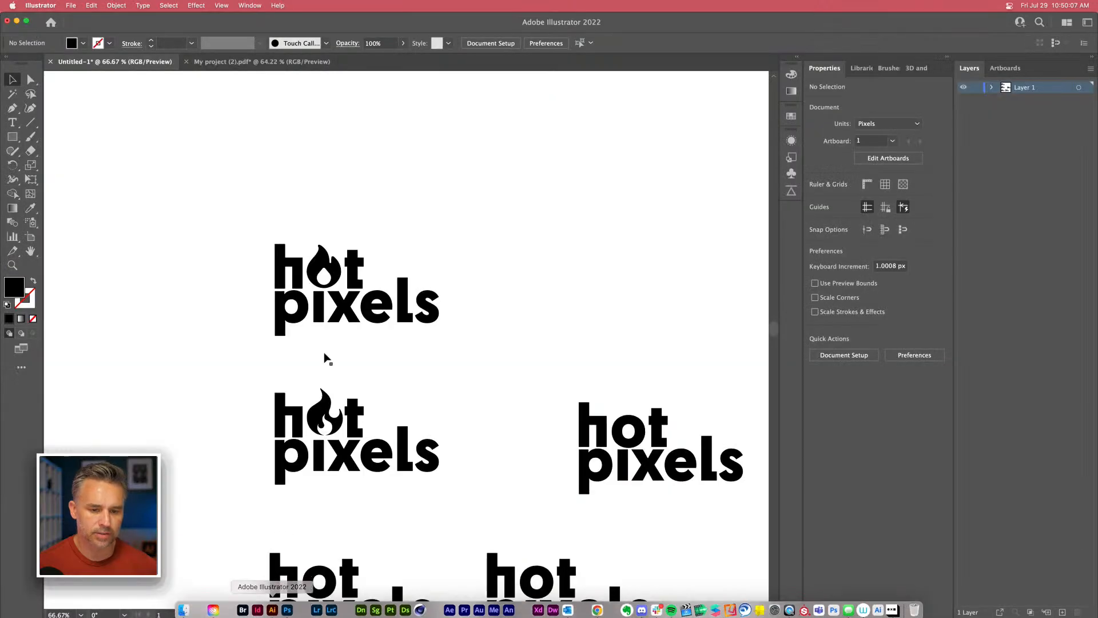
pyautogui.click(1063, 611)
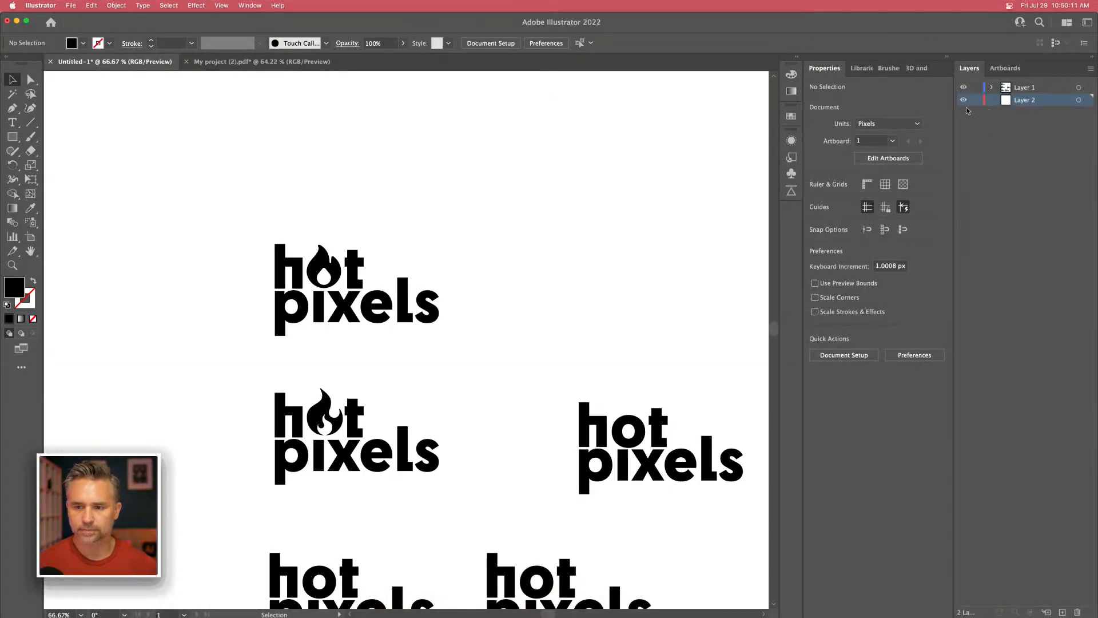
pyautogui.press('m')
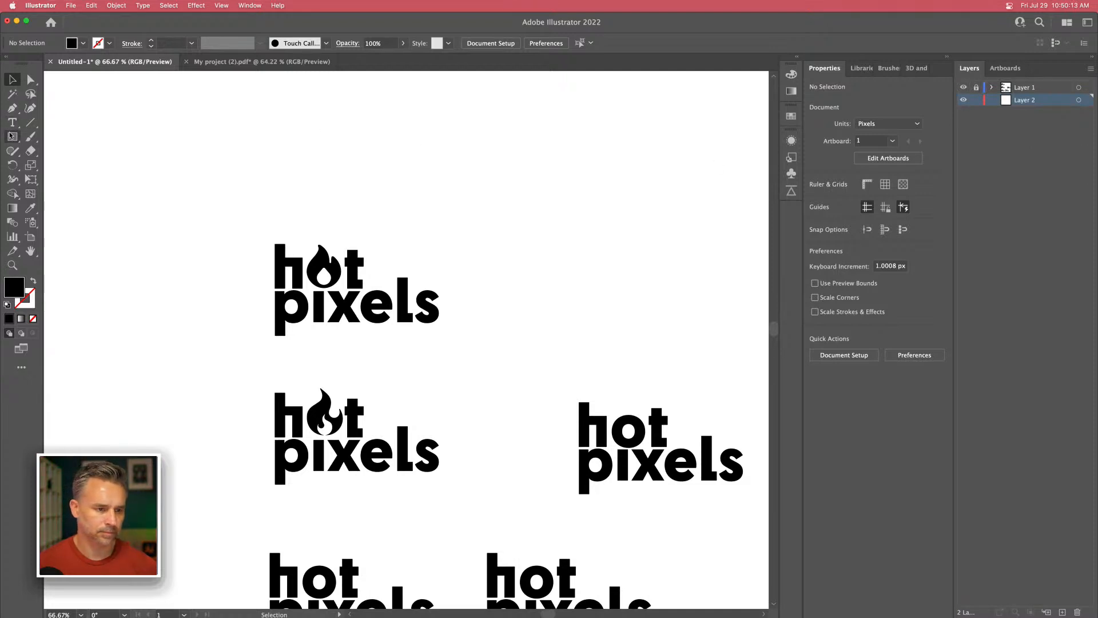
pyautogui.moveTo(113, 87); pyautogui.dragTo(750, 598)
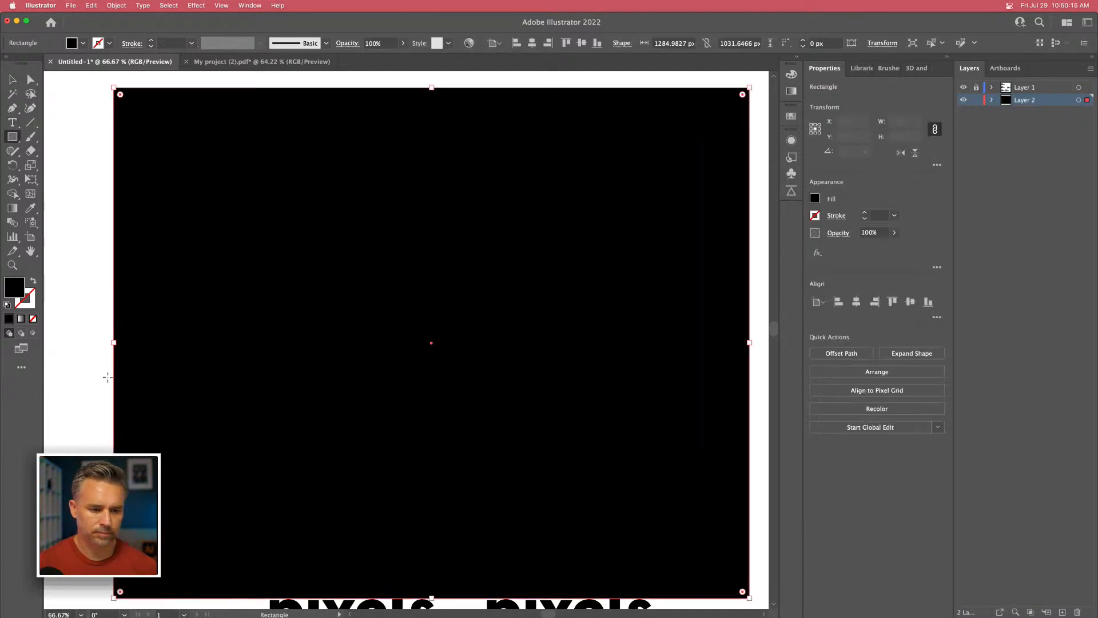
# Try to fill the background rectangle with a custom hue mixed in the Color Picker.
pyautogui.doubleClick(14, 292)
pyautogui.click(463, 329)
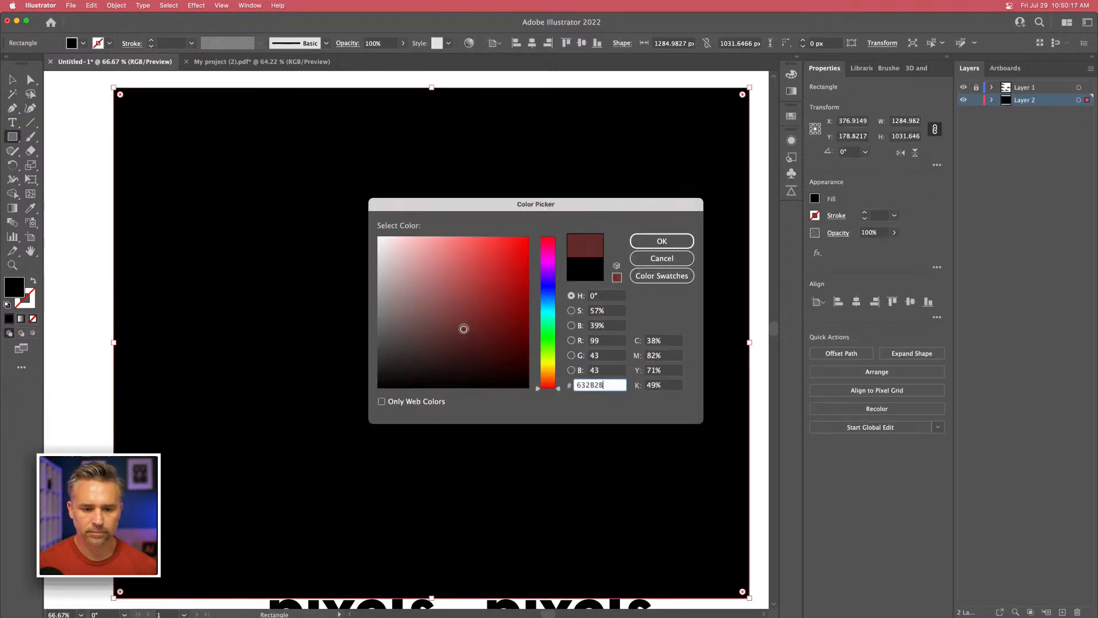
pyautogui.click(546, 306)
pyautogui.press('Return')
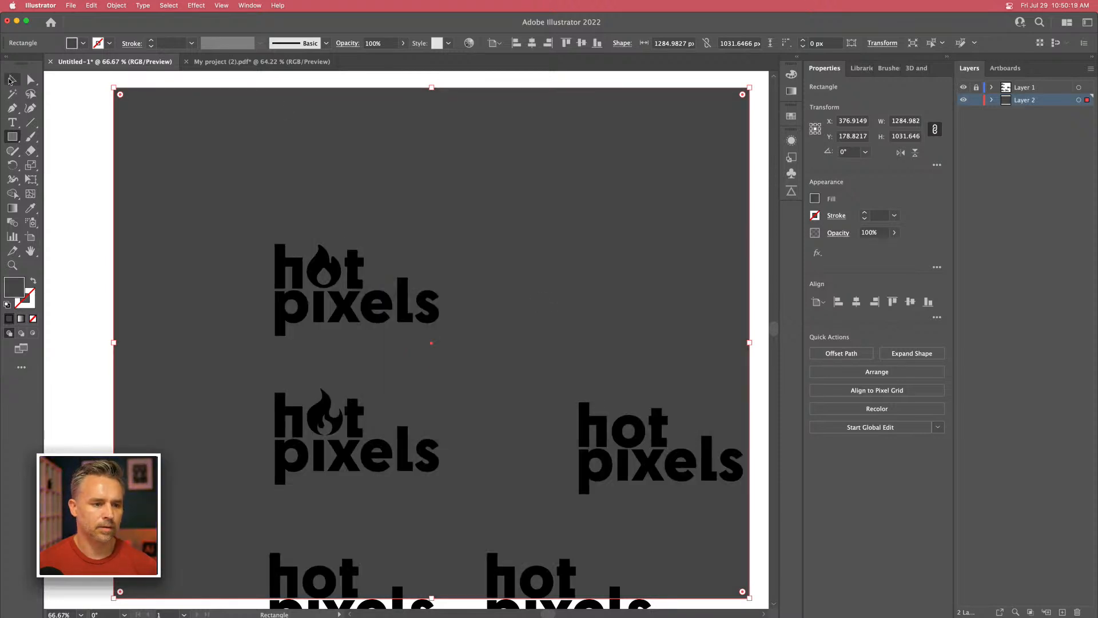
pyautogui.click(13, 81)
pyautogui.click(91, 5)
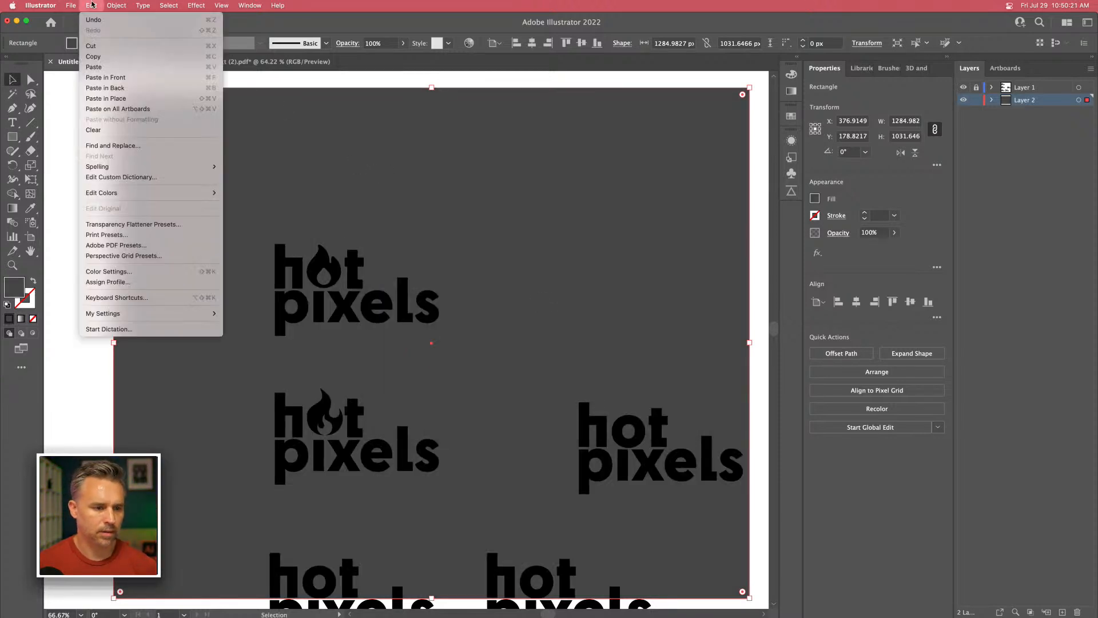
pyautogui.click(92, 5)
pyautogui.doubleClick(9, 293)
pyautogui.click(482, 334)
pyautogui.press('Return')
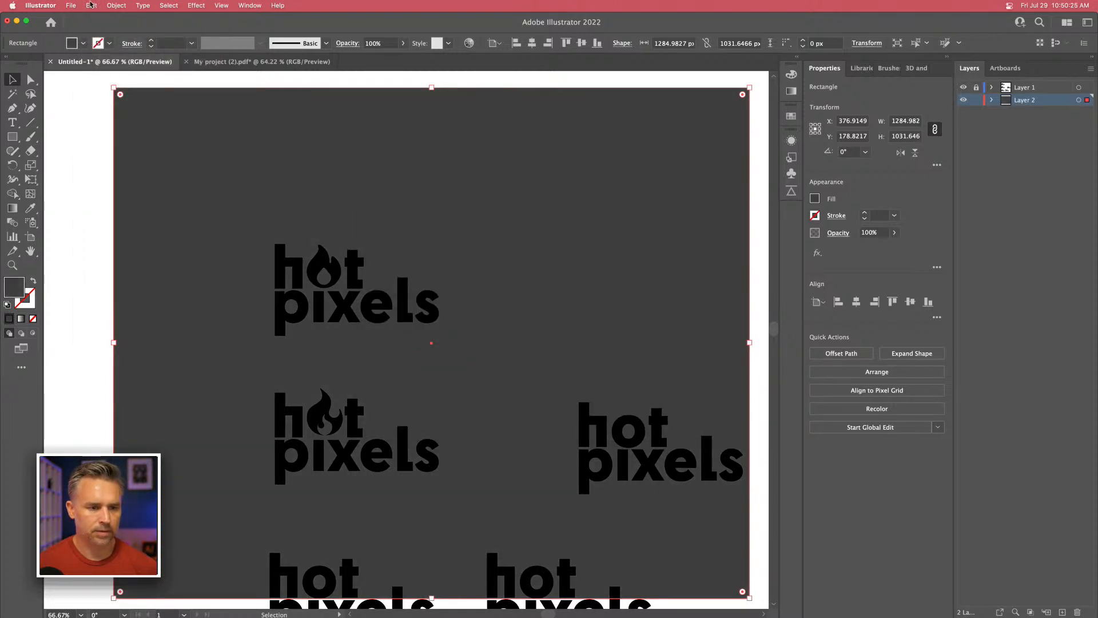
# Check the document's assigned color profile and its RGB Color document color mode.
pyautogui.click(117, 6)
pyautogui.click(92, 5)
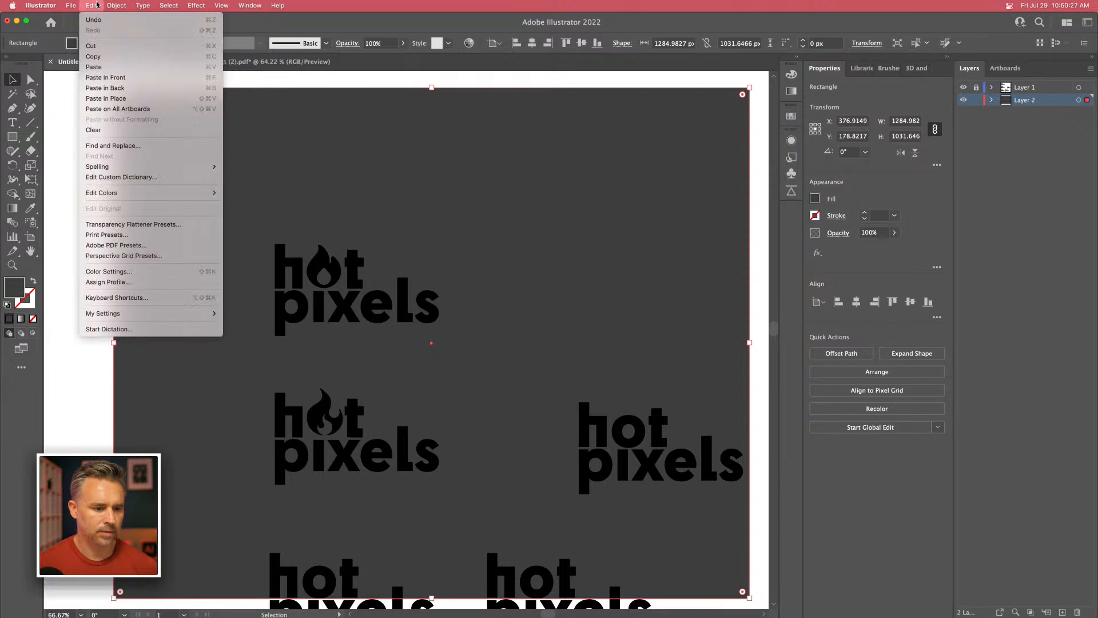
pyautogui.click(107, 281)
pyautogui.press('Return')
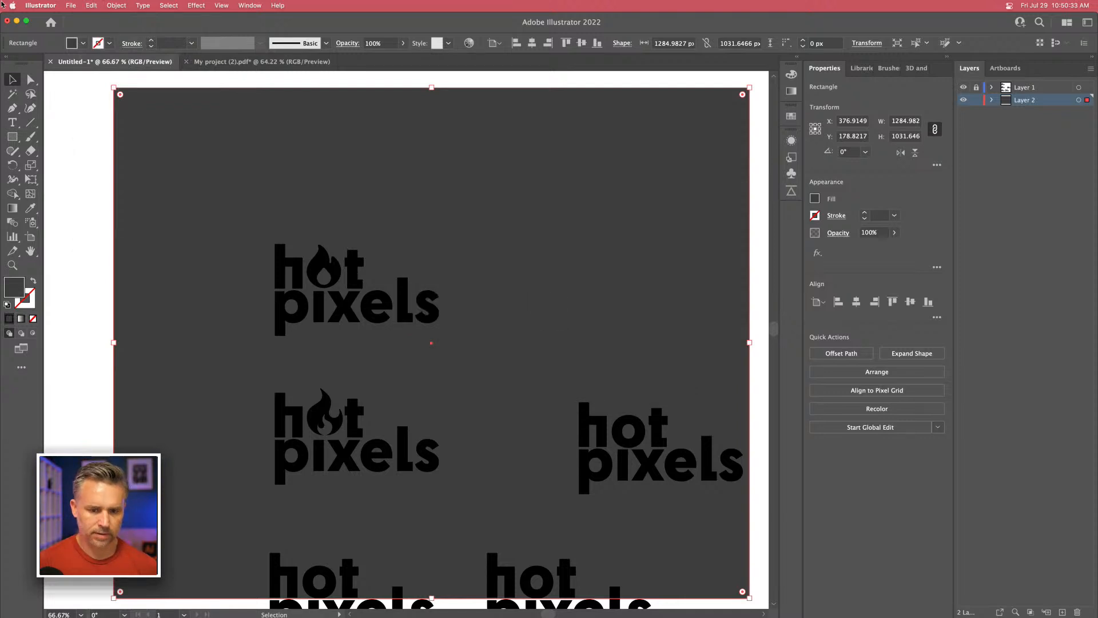
pyautogui.click(87, 6)
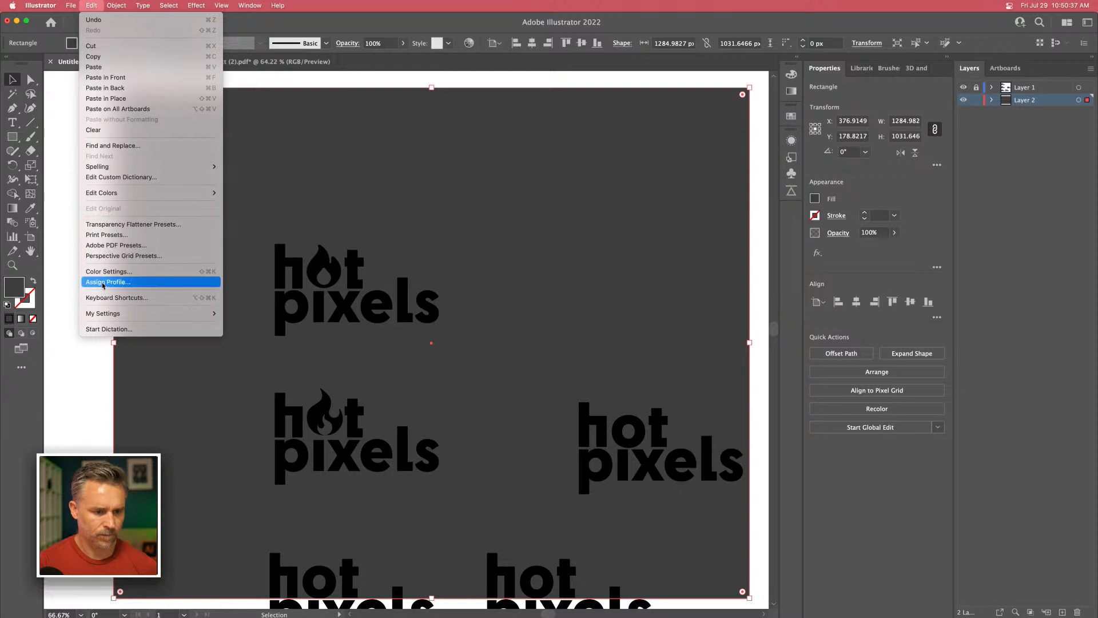
pyautogui.moveTo(70, 5)
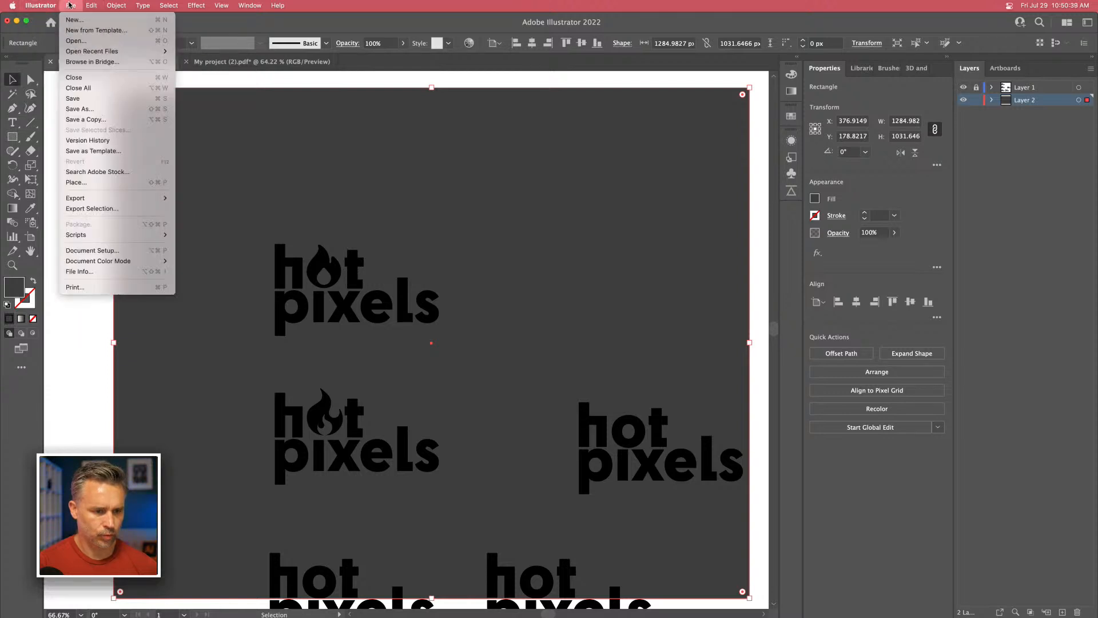
pyautogui.moveTo(137, 260)
pyautogui.click(199, 271)
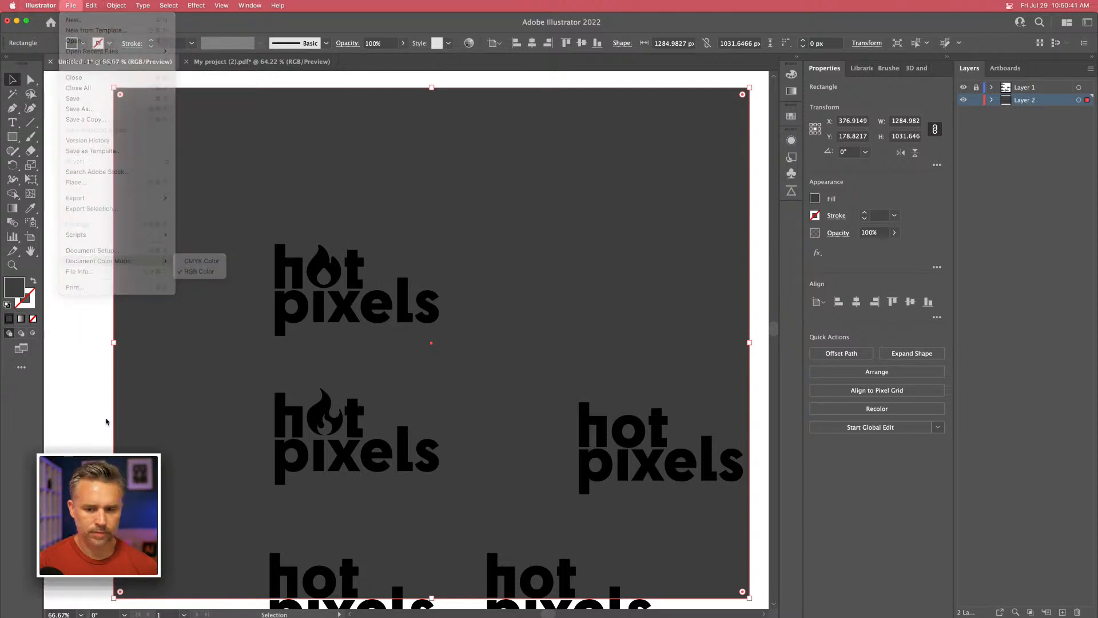
# Fill the background rectangle with the bright blue swatch.
pyautogui.click(815, 199)
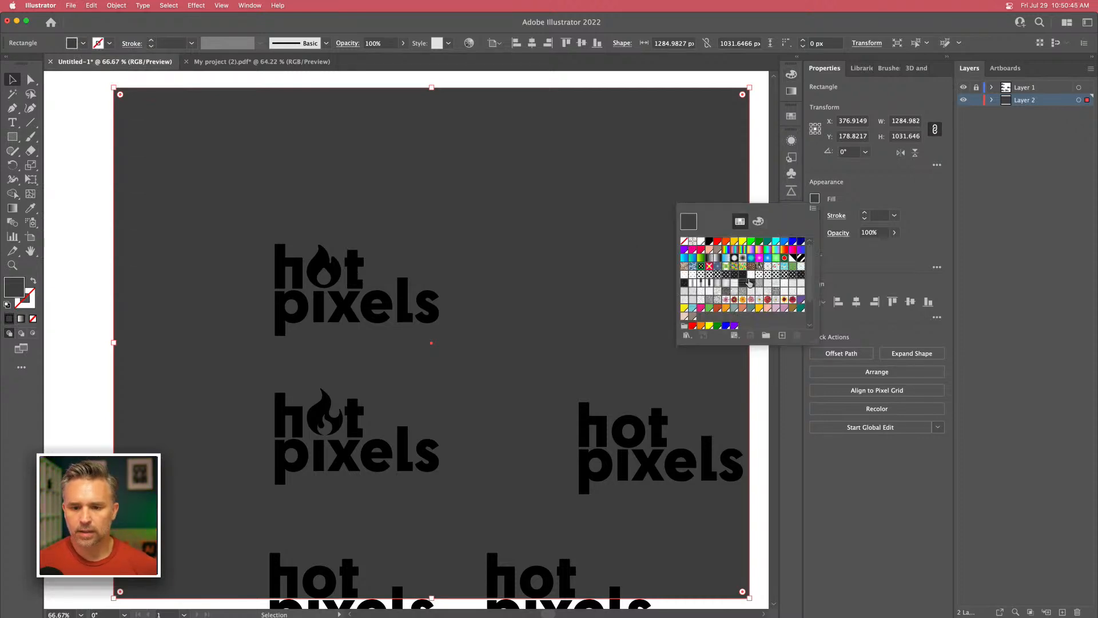
pyautogui.click(752, 241)
pyautogui.click(760, 242)
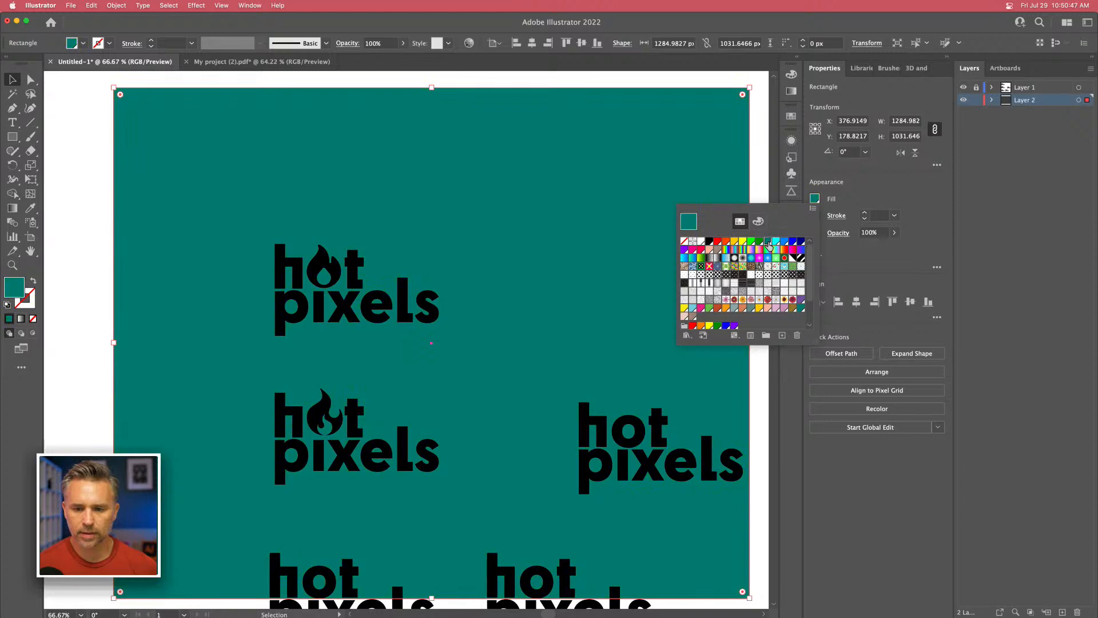
pyautogui.click(776, 242)
pyautogui.click(784, 242)
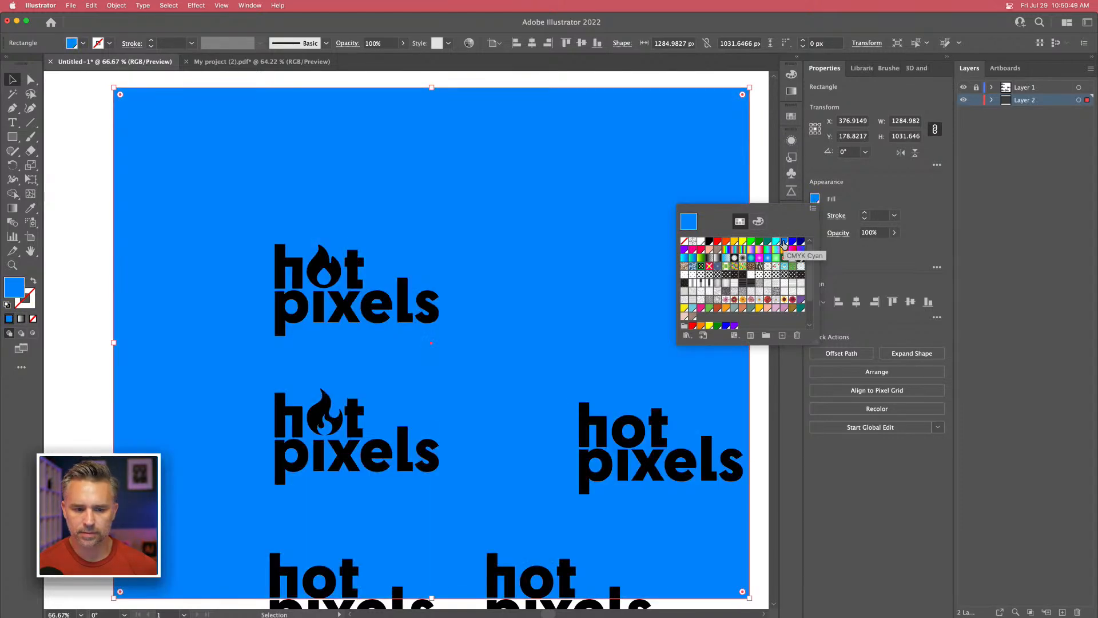
# Lock the background layer, Layer 2, then unlock Layer 1 and make it the active layer.
pyautogui.click(977, 100)
pyautogui.click(976, 88)
pyautogui.click(1022, 88)
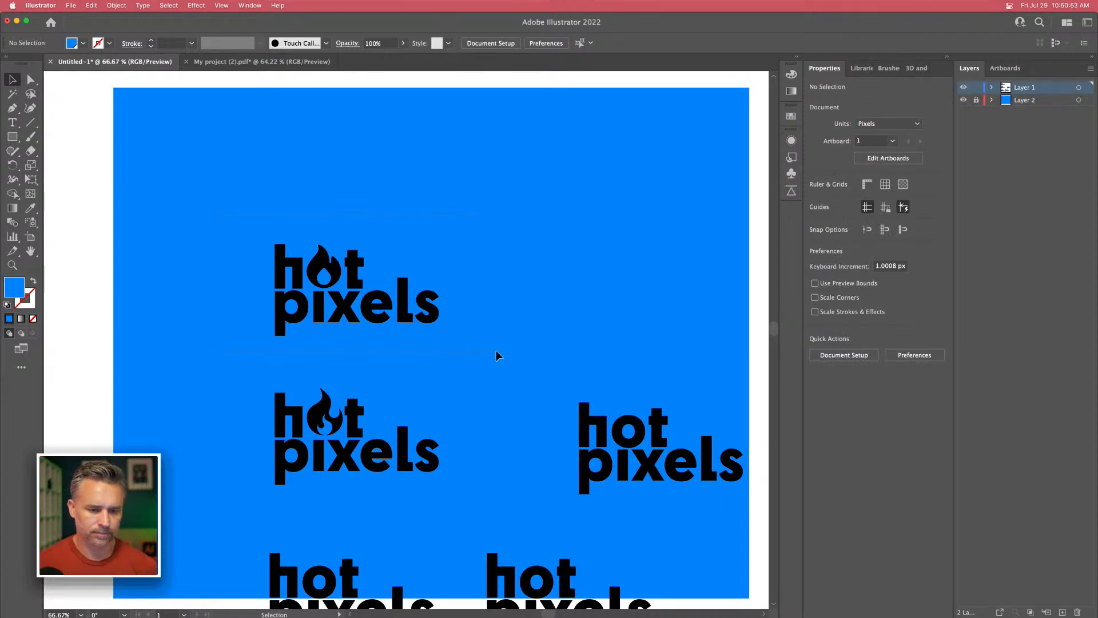
# Duplicate the upper flame "hot pixels" lockup directly to the right of the original.
pyautogui.moveTo(495, 350); pyautogui.dragTo(496, 351)
pyautogui.moveTo(460, 311); pyautogui.dragTo(372, 321)
pyautogui.moveTo(230, 279); pyautogui.dragTo(428, 280)
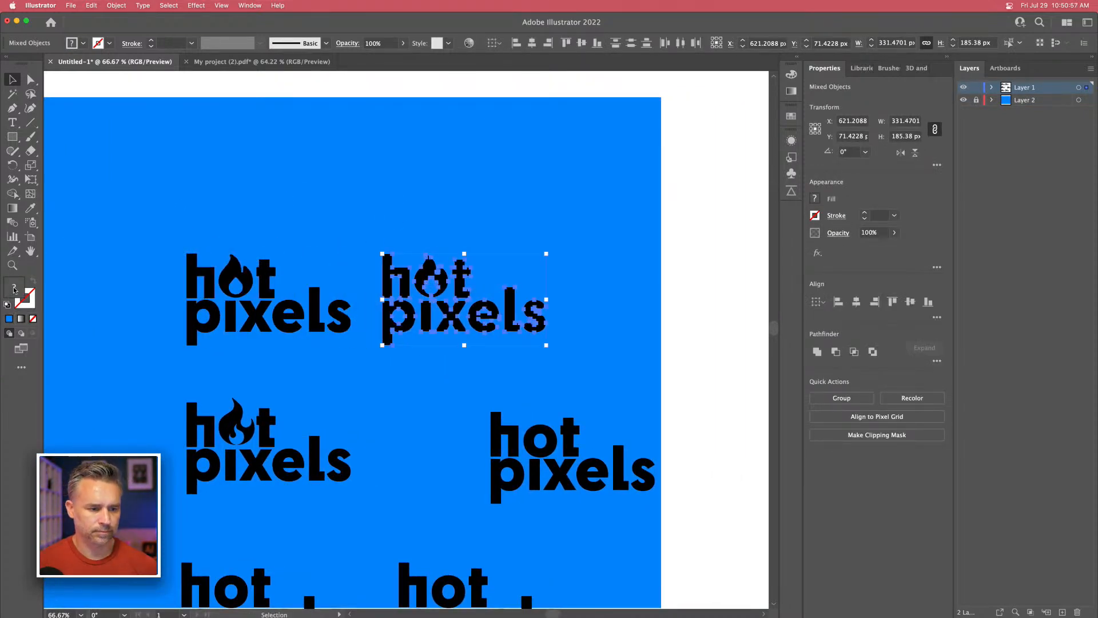
# Fill the duplicated "hot pixels" lockup with white.
pyautogui.hscroll(-5, 424, 186)
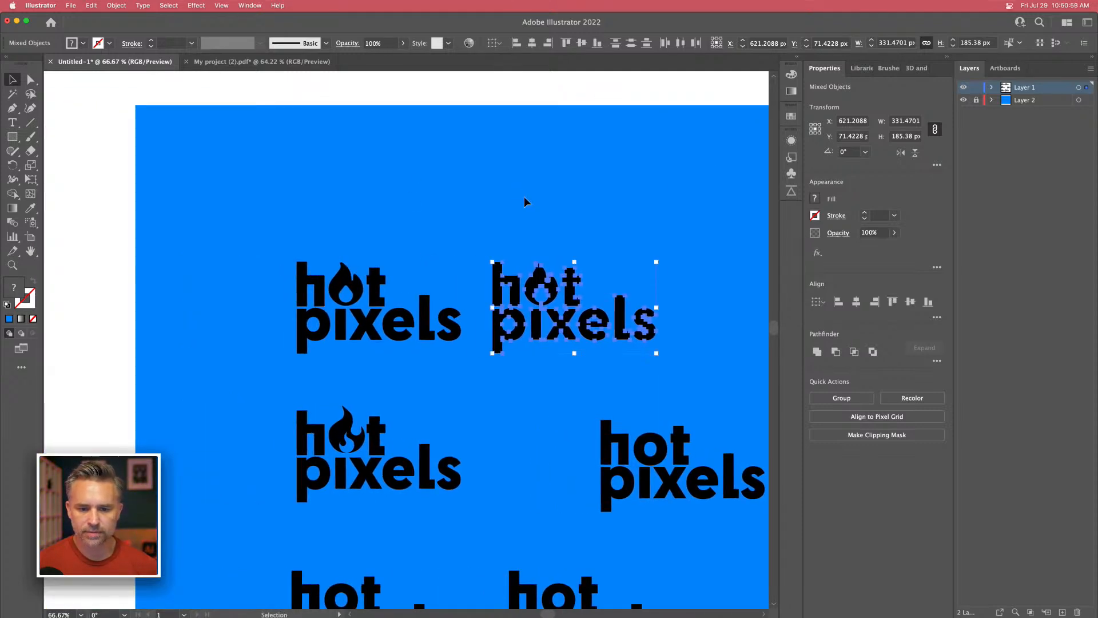
pyautogui.click(791, 73)
pyautogui.click(656, 85)
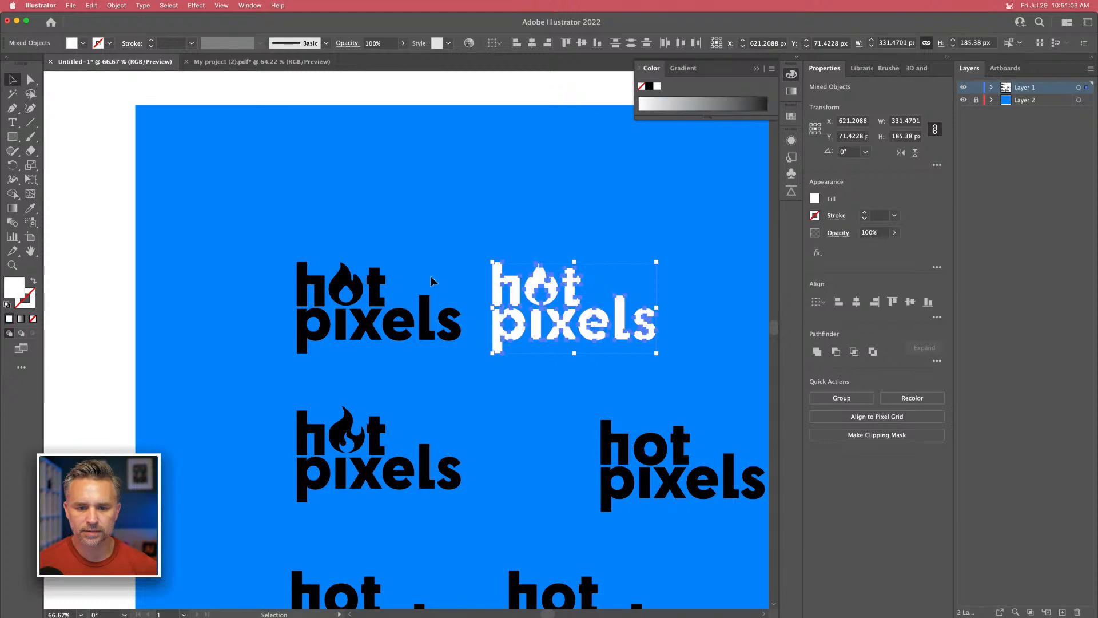
# Collapse the Properties panel group to enlarge the canvas, leaving no artwork selected.
pyautogui.click(417, 269)
pyautogui.moveTo(484, 217); pyautogui.dragTo(410, 224)
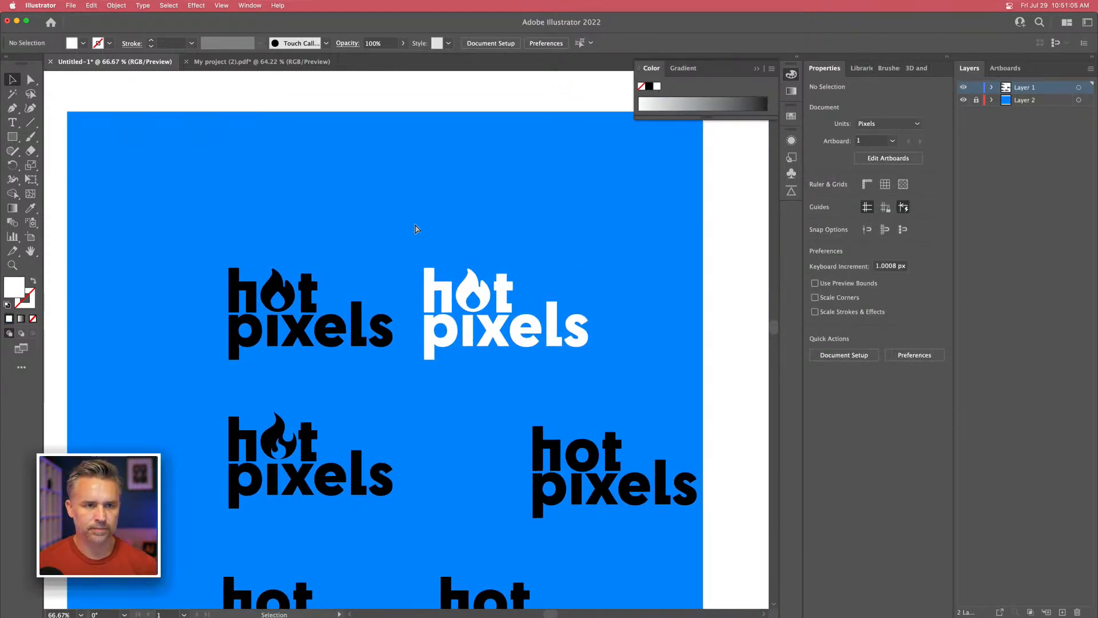
pyautogui.press('super+plus')
pyautogui.moveTo(481, 240); pyautogui.dragTo(474, 217)
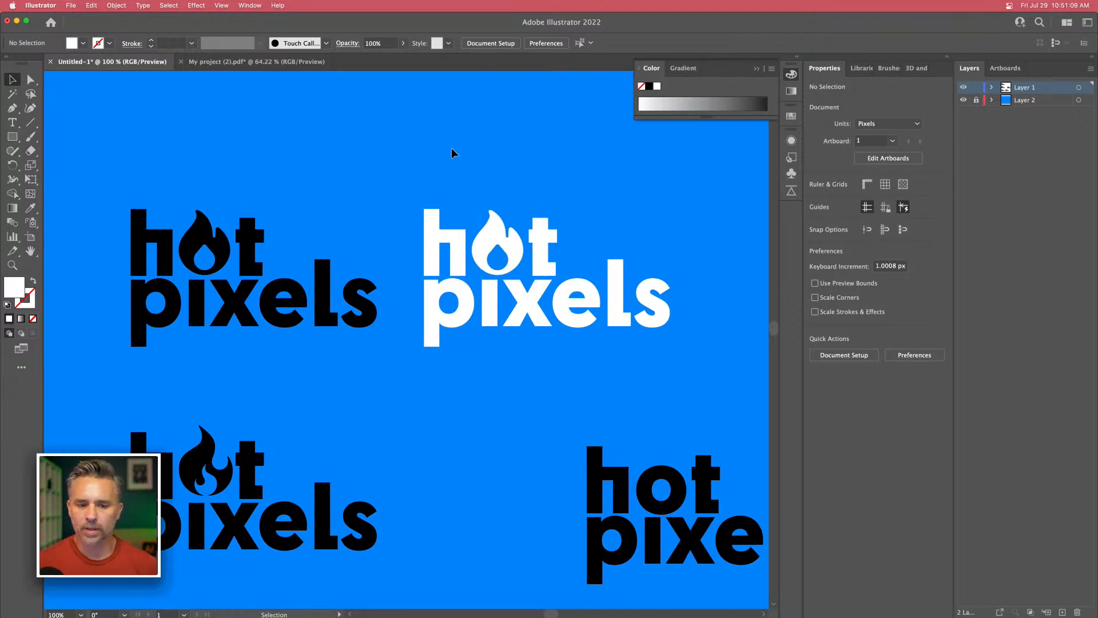
pyautogui.click(478, 251)
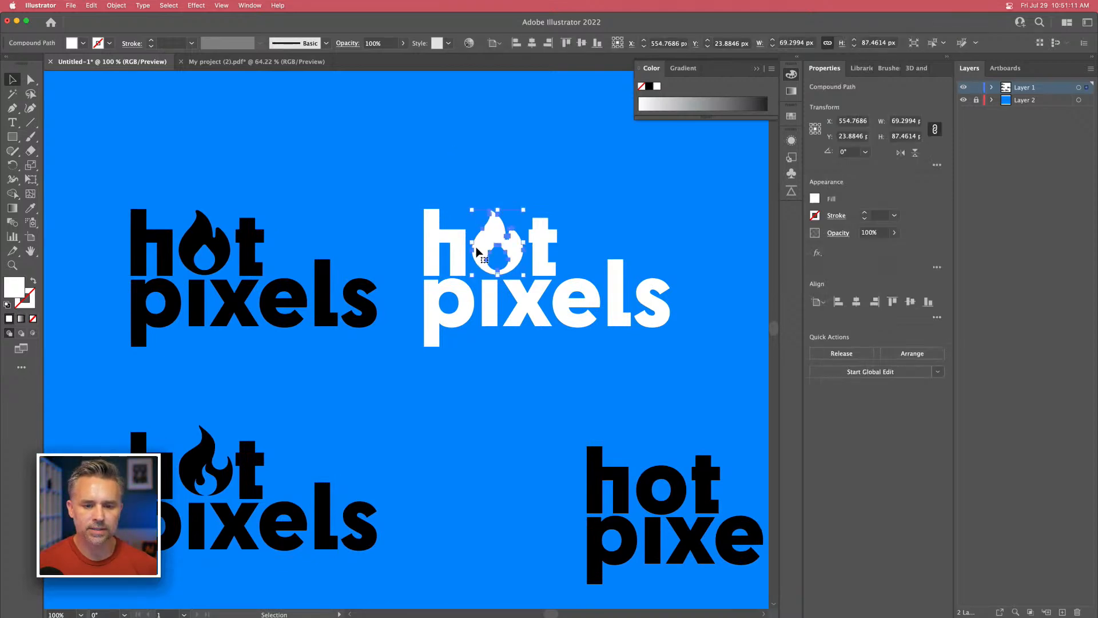
pyautogui.click(948, 59)
pyautogui.click(478, 164)
pyautogui.moveTo(336, 152); pyautogui.dragTo(412, 166)
pyautogui.moveTo(359, 219); pyautogui.dragTo(384, 177)
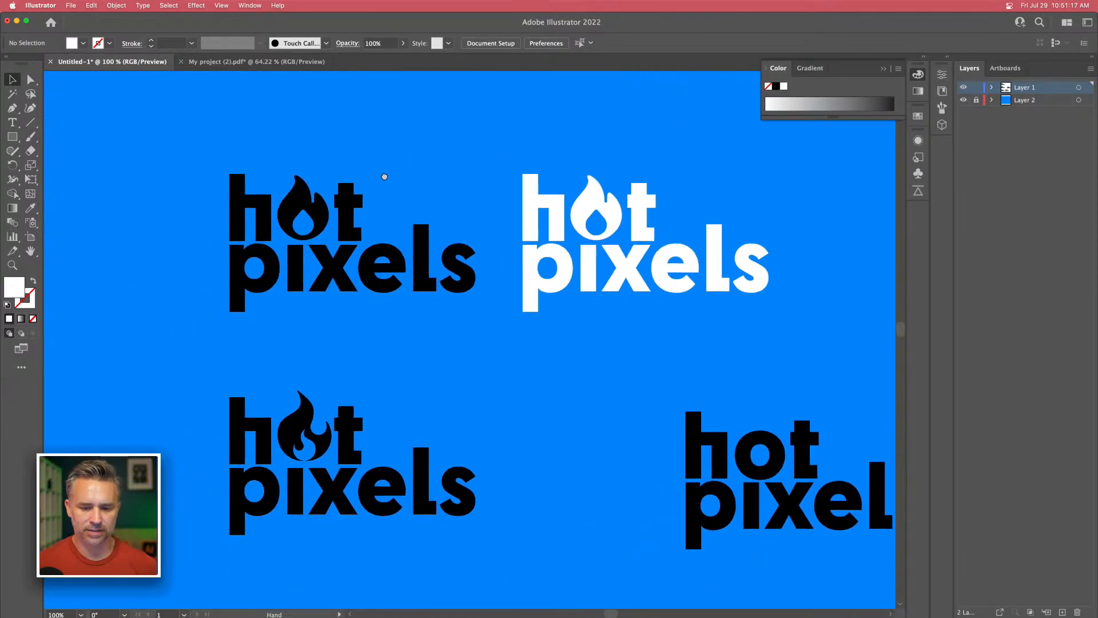
# Shift the upper black and white "hot pixels" lockups to the left and place another white duplicate to the right of them.
pyautogui.press('super+a')
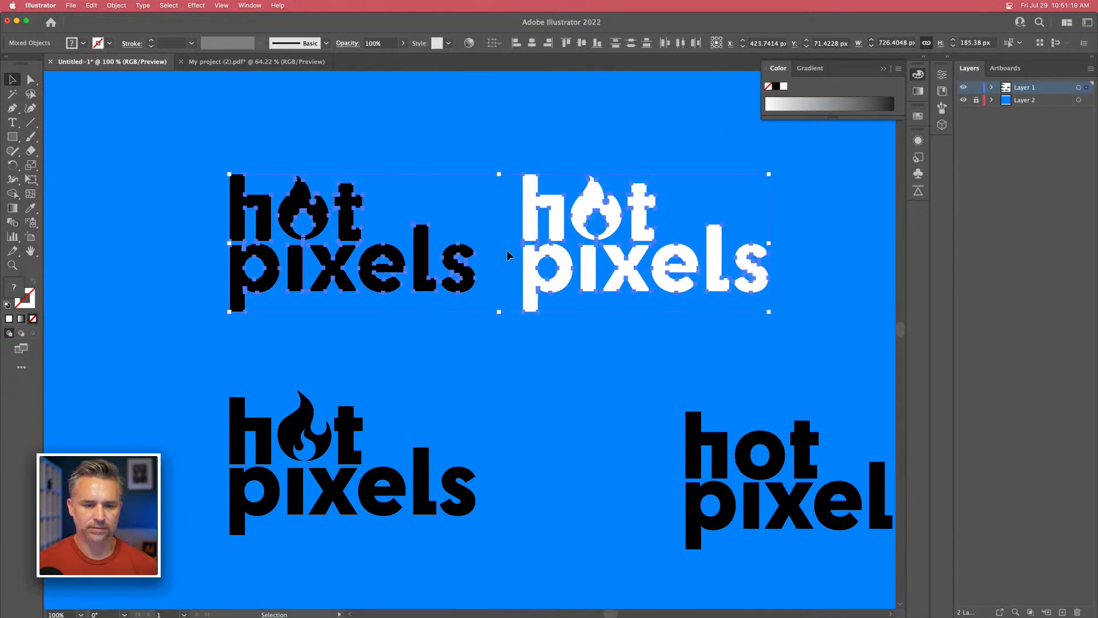
pyautogui.moveTo(584, 211); pyautogui.dragTo(649, 211)
pyautogui.click(511, 364)
pyautogui.click(353, 207)
pyautogui.click(421, 117)
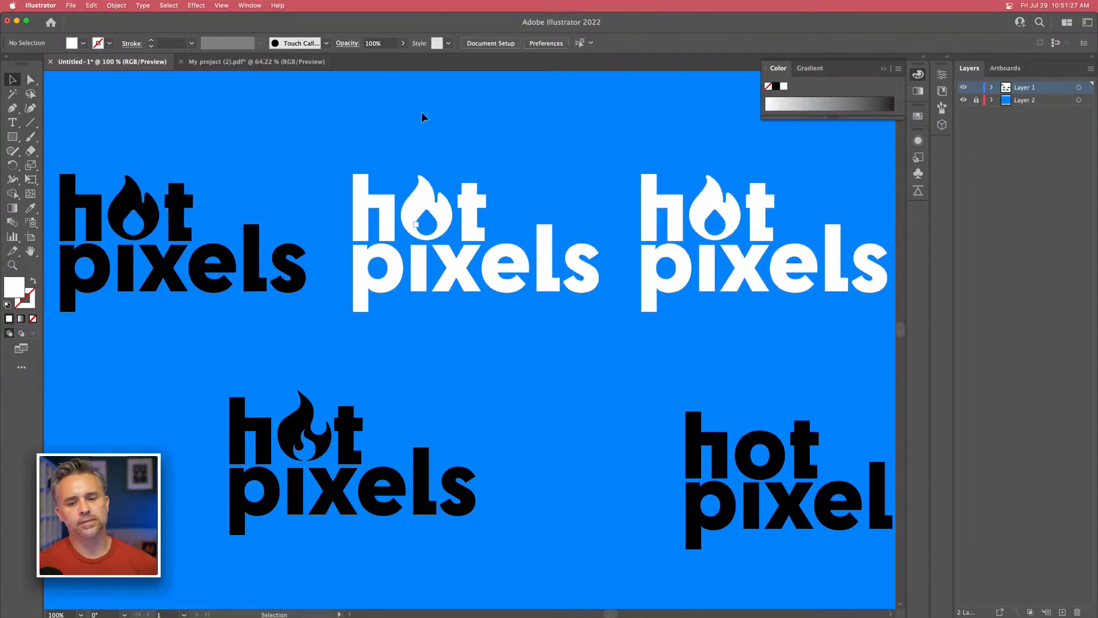
# Move the plain black "hot pixels" lockup without a flame closer to the flame version in the second row.
pyautogui.moveTo(471, 385); pyautogui.dragTo(429, 358)
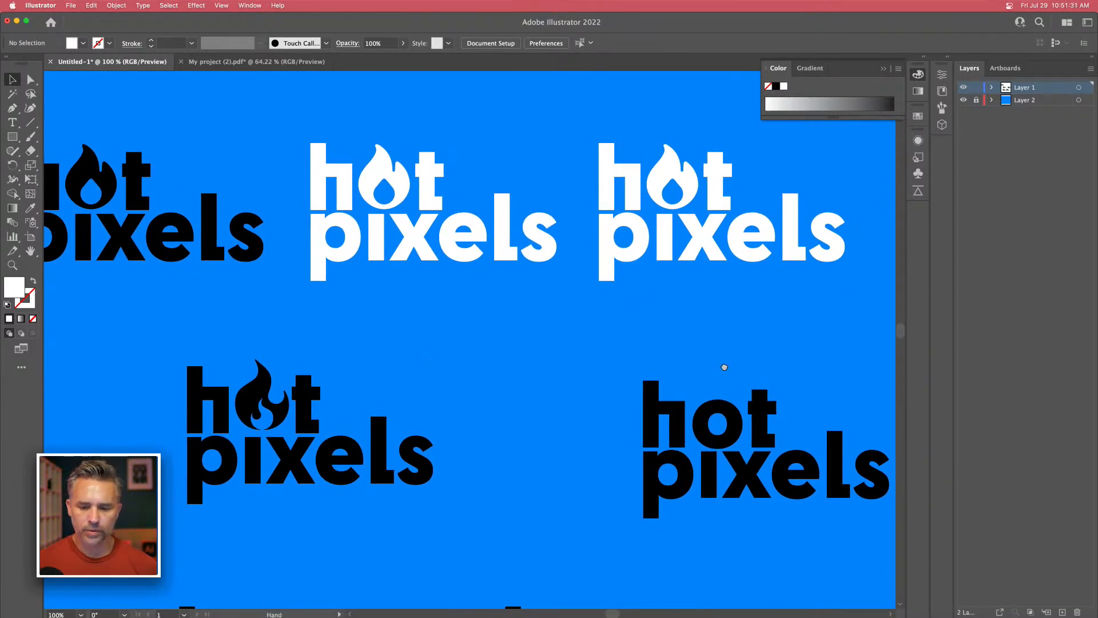
pyautogui.moveTo(724, 366); pyautogui.dragTo(679, 348)
pyautogui.click(741, 484)
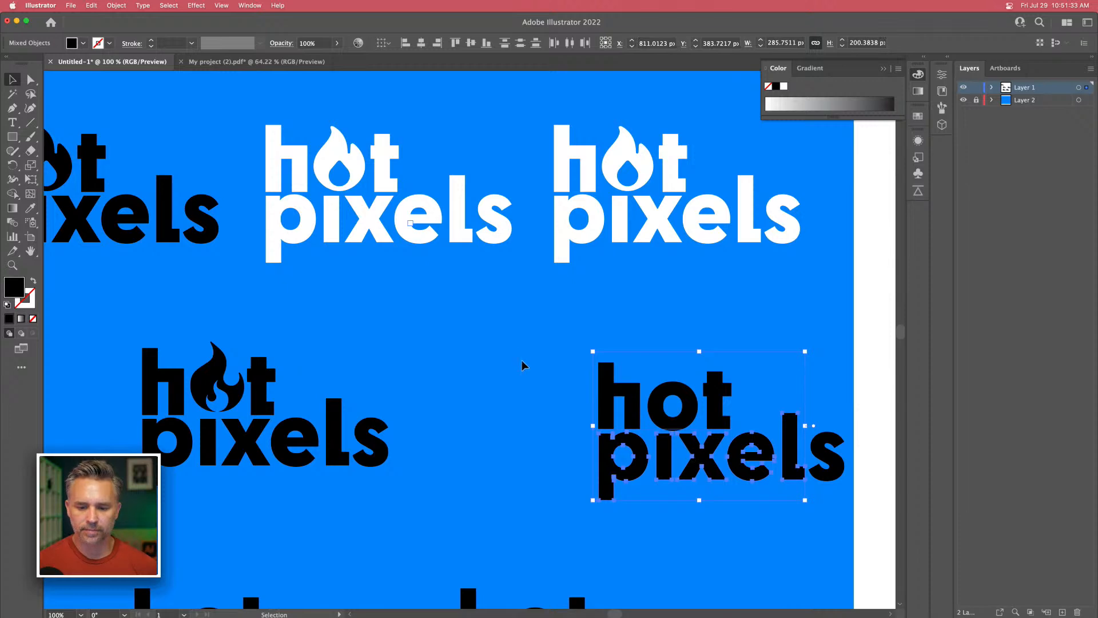
pyautogui.moveTo(651, 413); pyautogui.dragTo(560, 404)
pyautogui.click(468, 309)
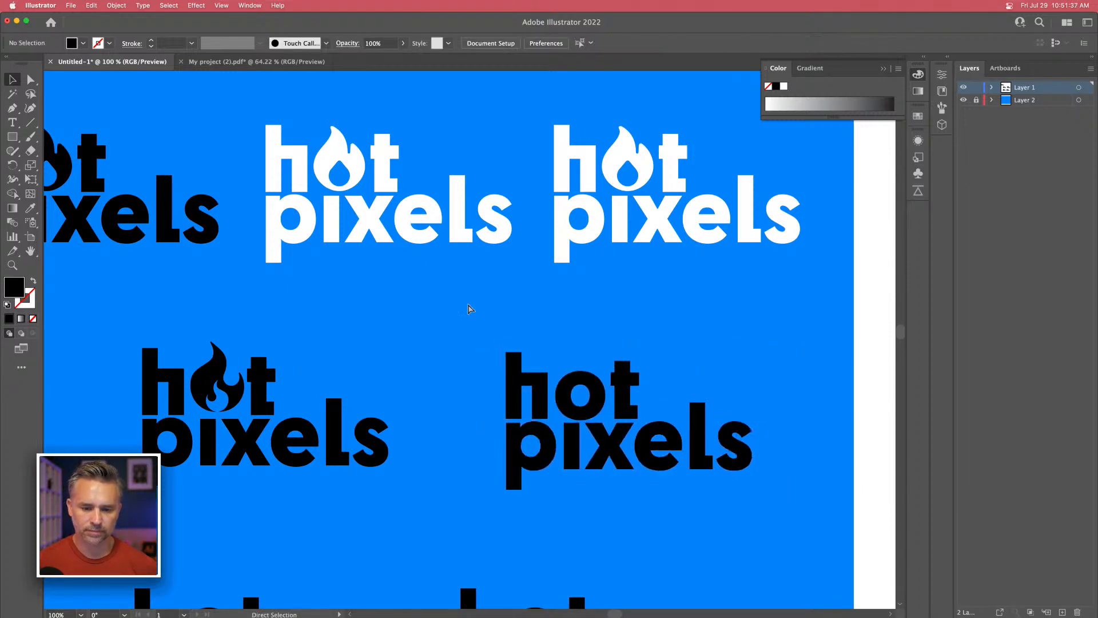
# With the Pencil tool's fidelity set to its smoothest, sketch an S-shaped path about 18 by 83 px above the plain lockup's "o".
pyautogui.press('super+=')
pyautogui.press('super+=')
pyautogui.moveTo(544, 336); pyautogui.dragTo(344, 239)
pyautogui.press('n')
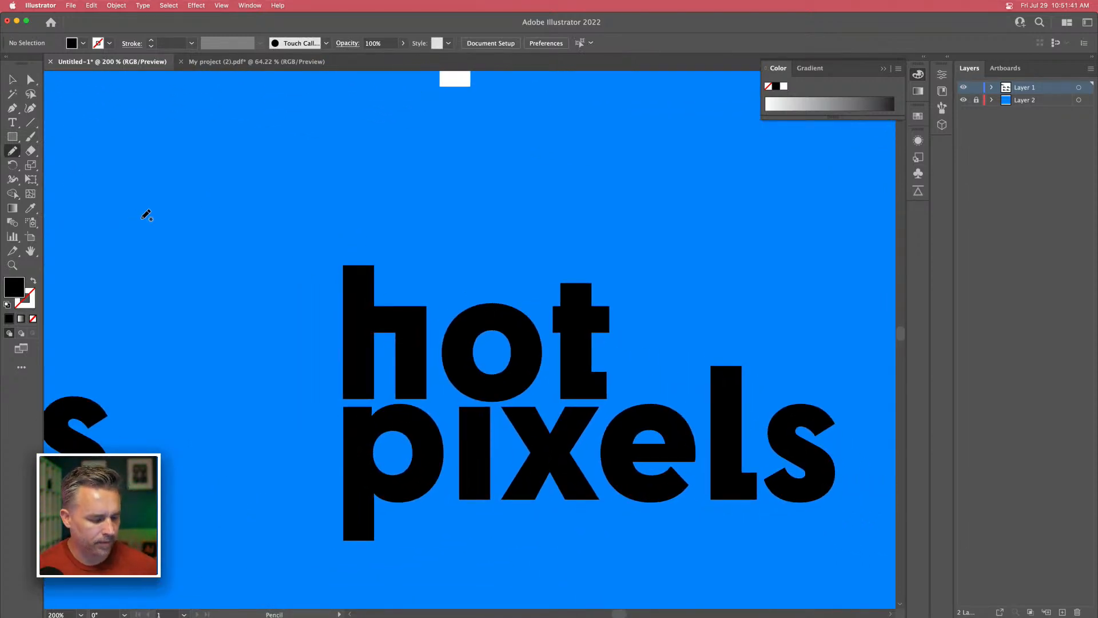
pyautogui.doubleClick(11, 151)
pyautogui.moveTo(599, 188); pyautogui.dragTo(692, 205)
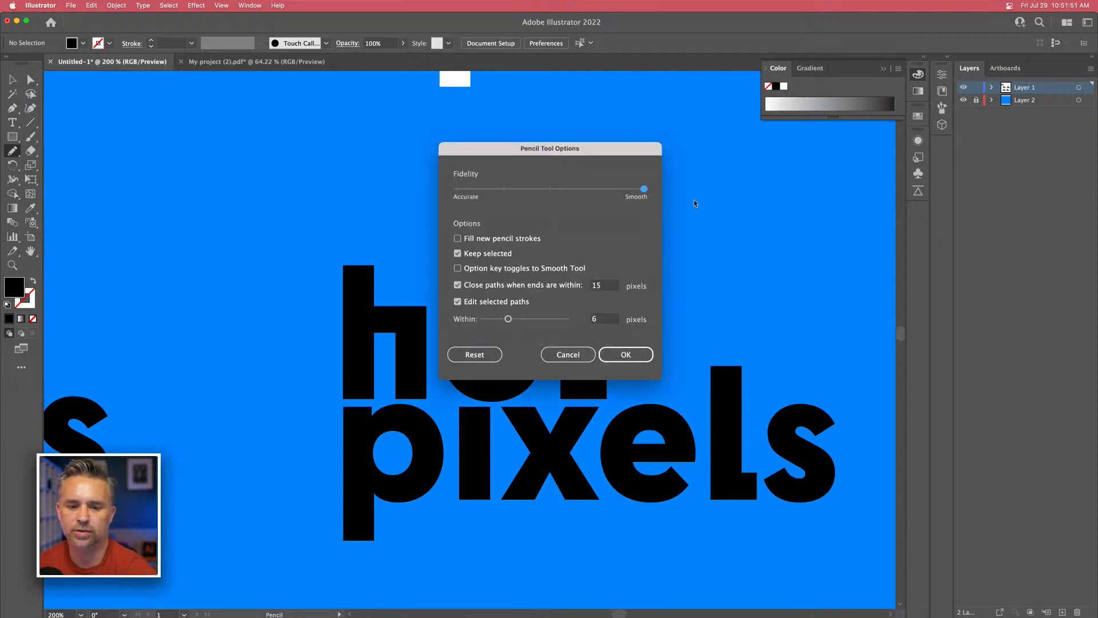
pyautogui.click(623, 360)
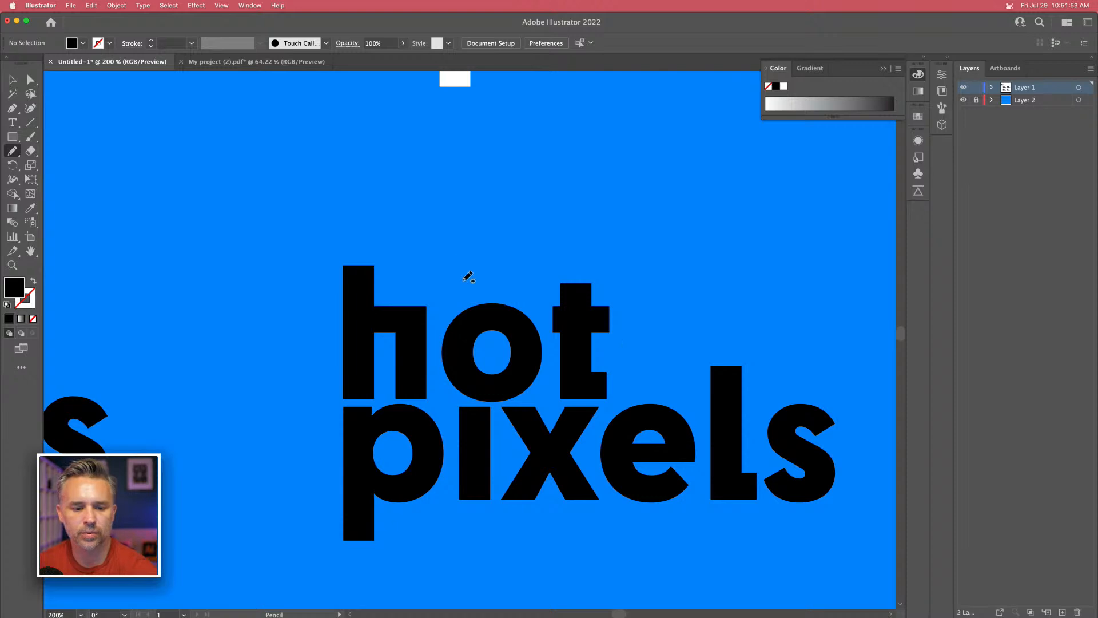
pyautogui.moveTo(468, 281)
pyautogui.mouseDown()
pyautogui.moveTo(452, 252)
pyautogui.moveTo(471, 157)
pyautogui.mouseUp()
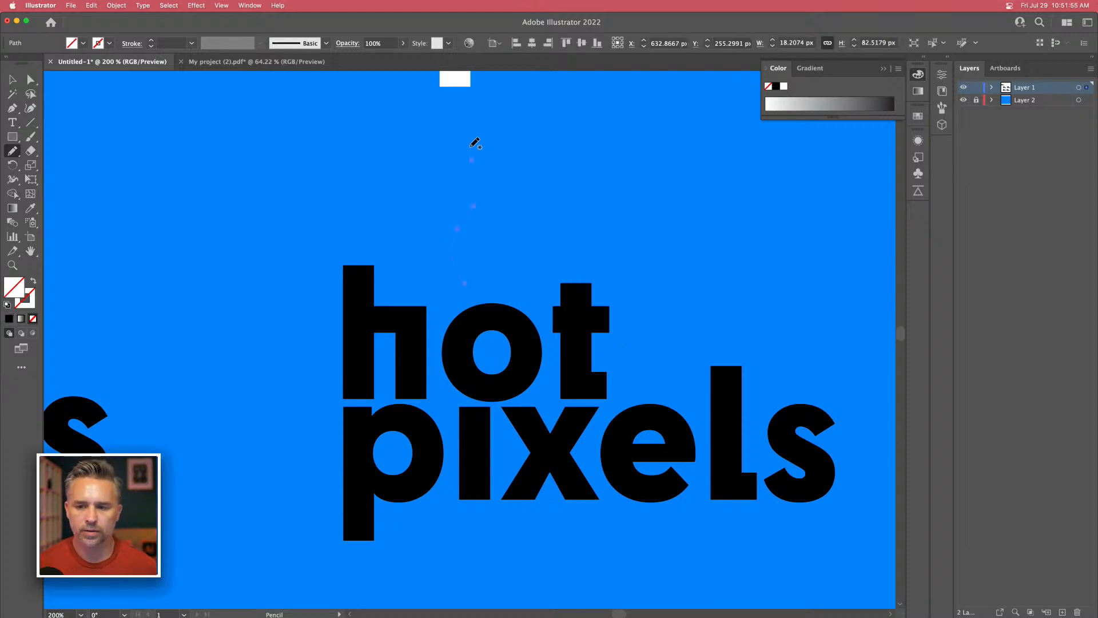
# Change Layer 1's color to Light Red so its selected paths stand out against the blue background.
pyautogui.doubleClick(1049, 93)
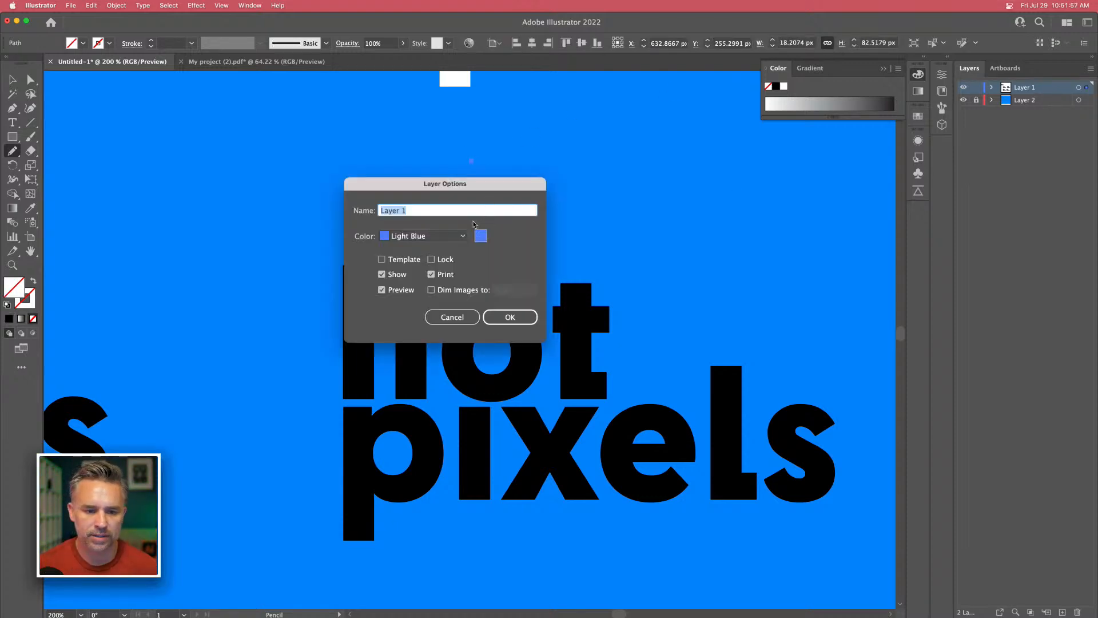
pyautogui.click(434, 235)
pyautogui.click(412, 277)
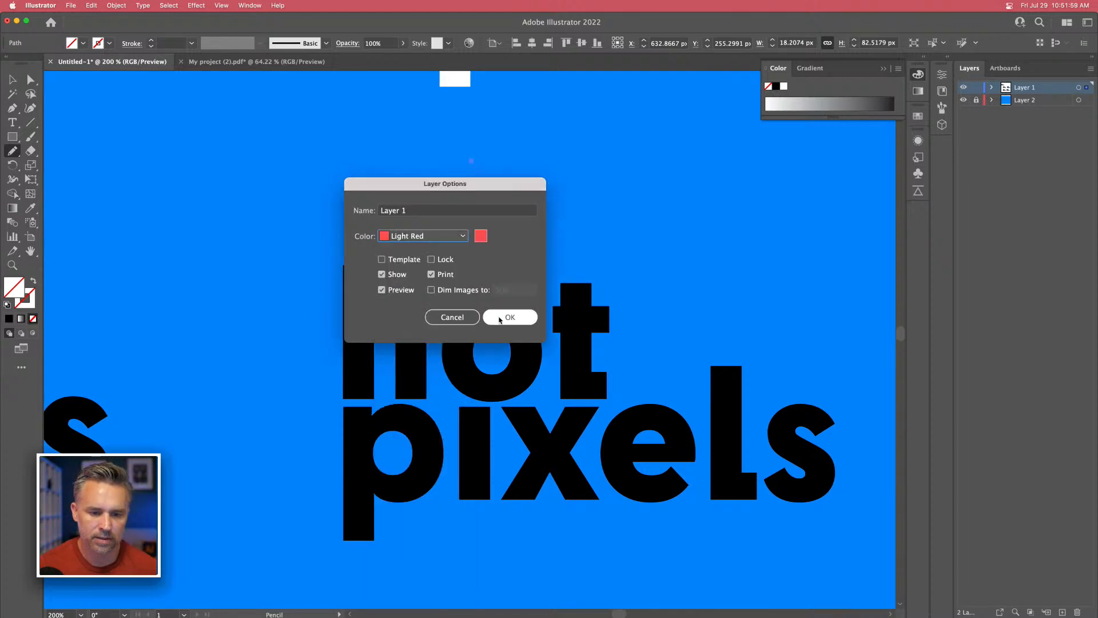
pyautogui.click(499, 318)
# Give the S-shaped path a black stroke with a weight of 7 pt.
pyautogui.click(12, 80)
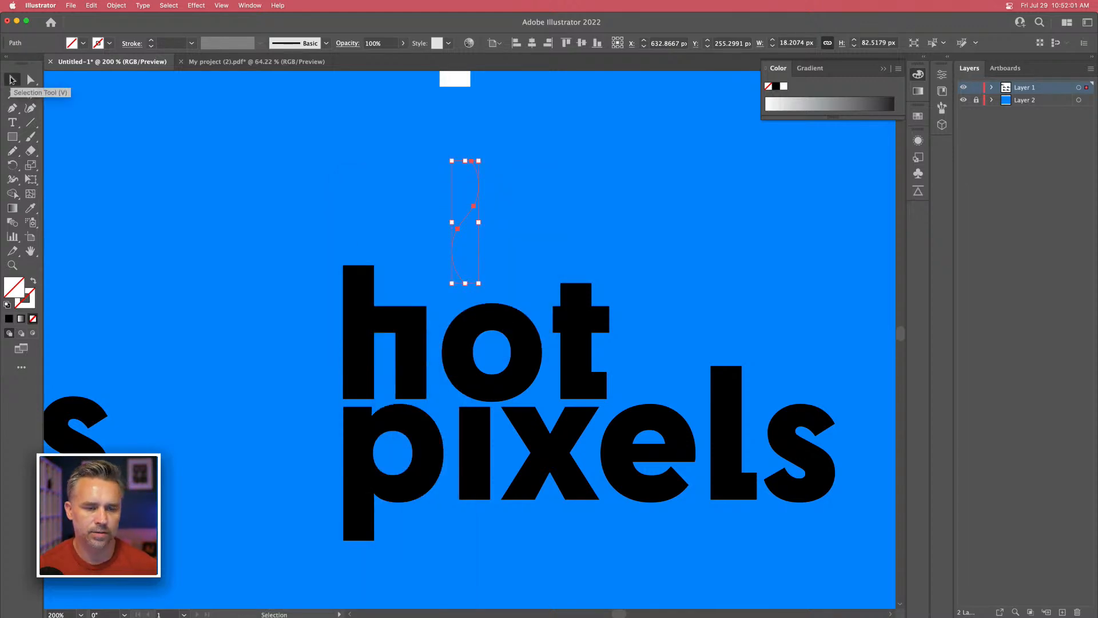
pyautogui.press('super+equal')
pyautogui.moveTo(243, 326); pyautogui.dragTo(235, 228)
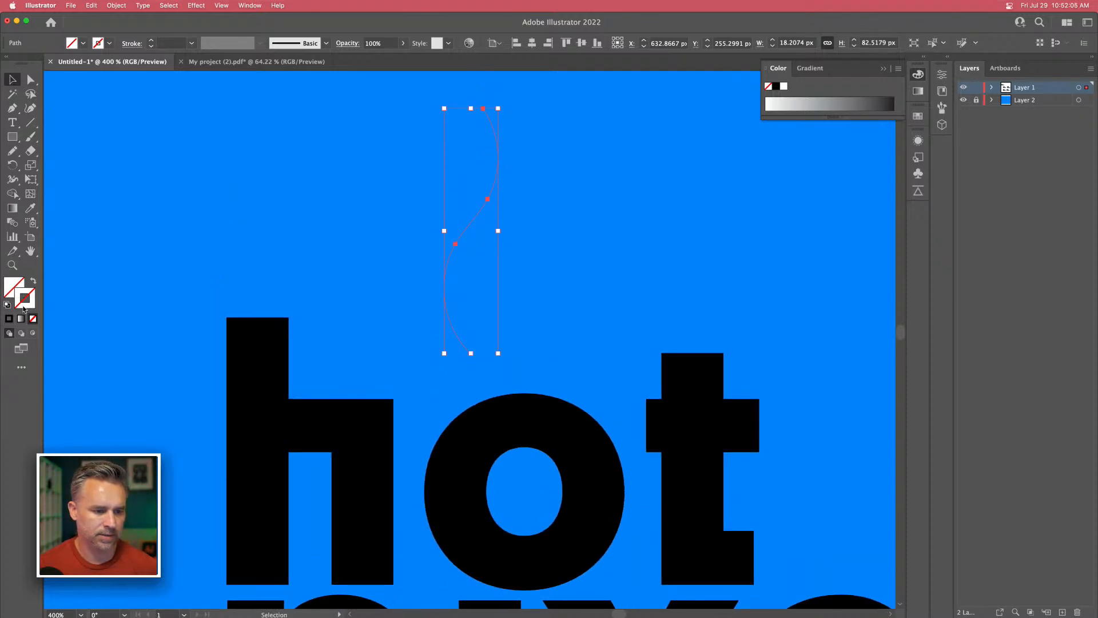
pyautogui.click(776, 87)
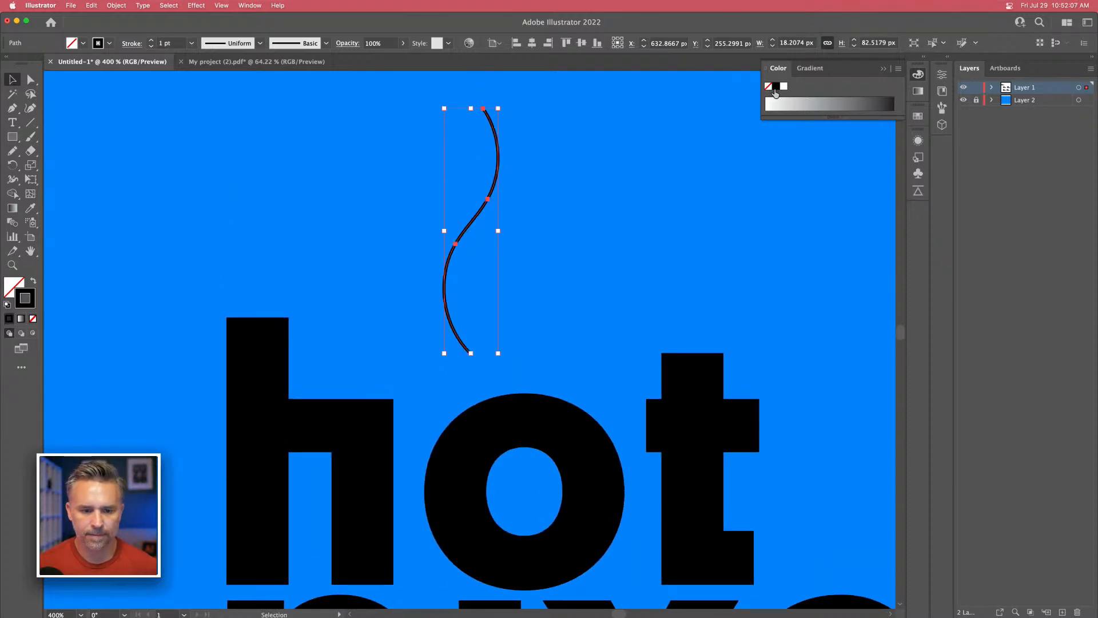
pyautogui.click(151, 41)
pyautogui.click(151, 40)
pyautogui.click(151, 41)
pyautogui.click(152, 41)
pyautogui.click(152, 40)
pyautogui.click(151, 41)
# Apply the lens-shaped width profile with two tapered ends to the S-shaped path and set its stroke weight to 15 pt.
pyautogui.click(260, 43)
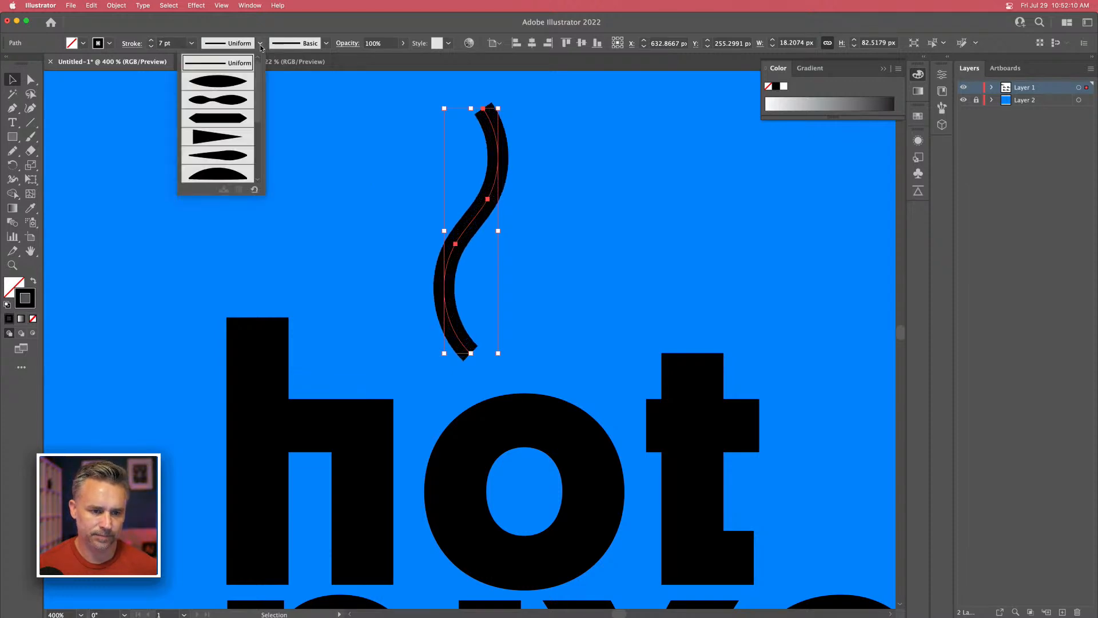
pyautogui.click(209, 87)
pyautogui.click(152, 41)
pyautogui.click(152, 41)
pyautogui.click(152, 41)
pyautogui.click(152, 40)
pyautogui.click(152, 41)
pyautogui.click(152, 41)
pyautogui.click(153, 40)
pyautogui.click(152, 41)
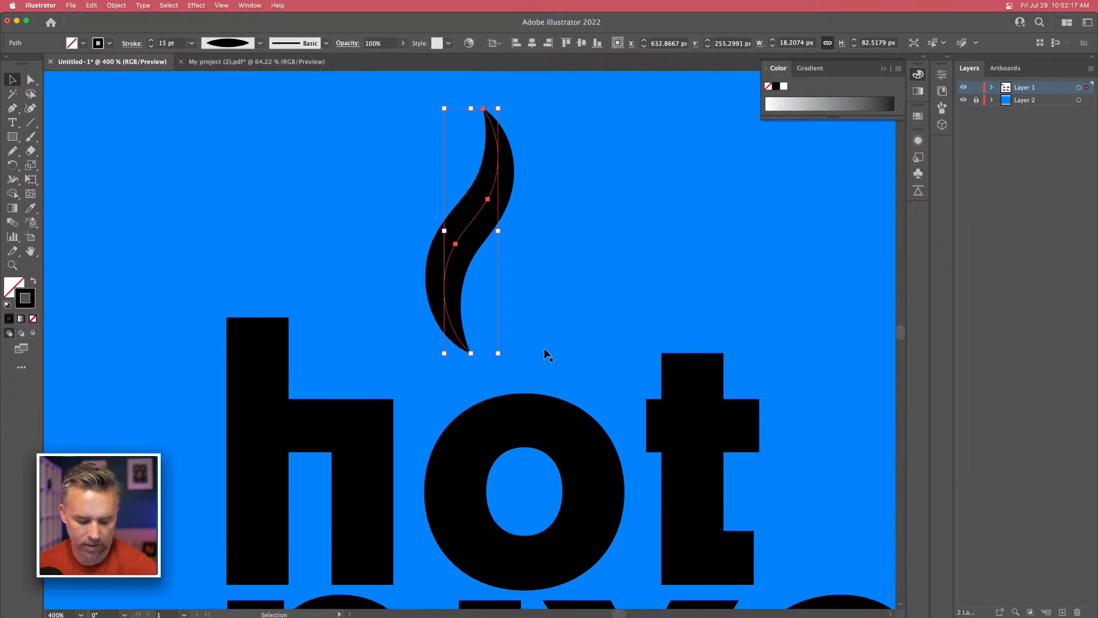
# Draw a shorter curved steam stroke on each side of the tall one with the Pencil tool.
pyautogui.click(12, 151)
pyautogui.moveTo(539, 353)
pyautogui.mouseDown()
pyautogui.moveTo(526, 328)
pyautogui.moveTo(551, 217)
pyautogui.mouseUp()
pyautogui.moveTo(403, 355)
pyautogui.mouseDown()
pyautogui.moveTo(385, 322)
pyautogui.moveTo(411, 189)
pyautogui.mouseUp()
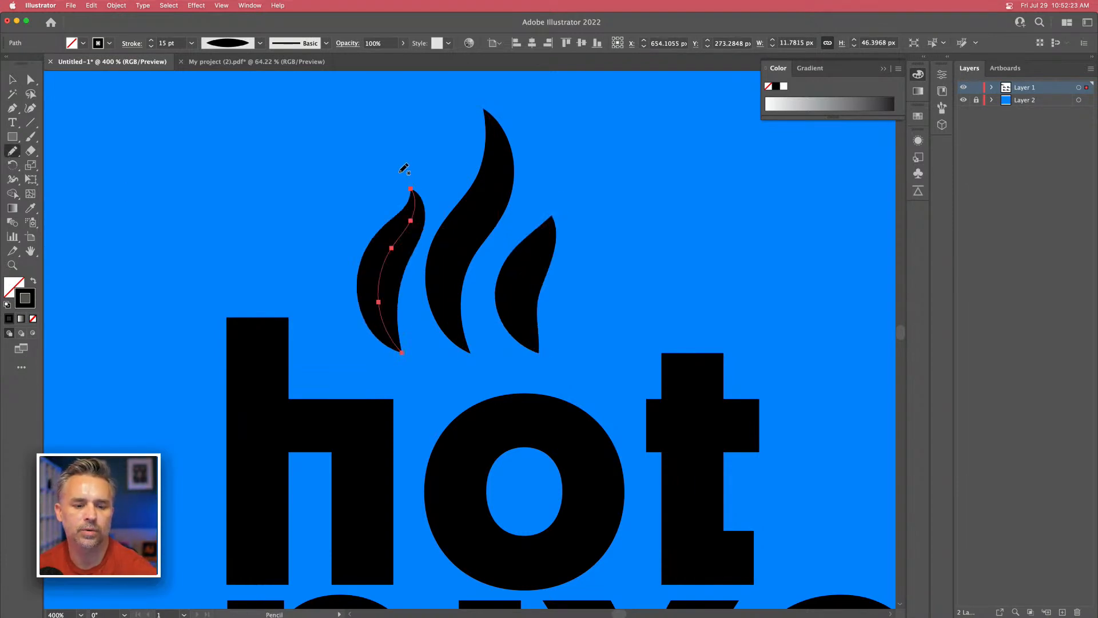
# Move the three steam strokes down over the "o" and nudge the middle one slightly up and to the right.
pyautogui.press('v')
pyautogui.press('super+a')
pyautogui.moveTo(362, 150); pyautogui.dragTo(537, 271)
pyautogui.keyDown('shift'); pyautogui.click(354, 402); pyautogui.keyUp('shift')
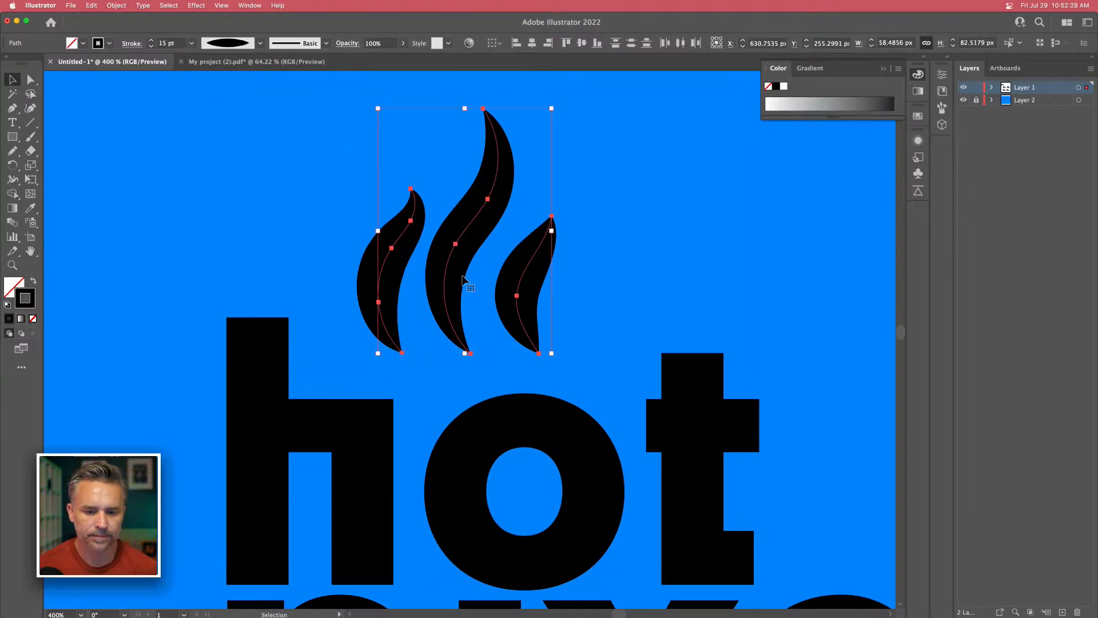
pyautogui.moveTo(445, 274); pyautogui.dragTo(504, 317)
pyautogui.press('shift+super+a')
pyautogui.moveTo(525, 267); pyautogui.dragTo(532, 259)
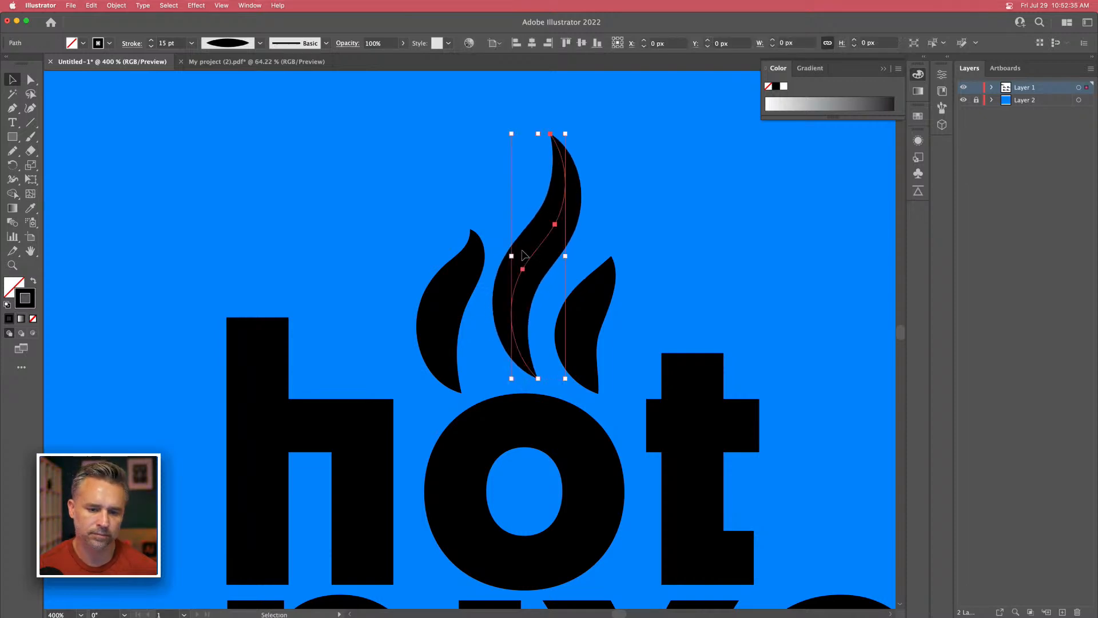
# Shorten each of the three steam strokes from its upper end, keeping their bases just above the "o".
pyautogui.moveTo(540, 136); pyautogui.dragTo(536, 165)
pyautogui.click(456, 282)
pyautogui.moveTo(456, 230); pyautogui.dragTo(456, 254)
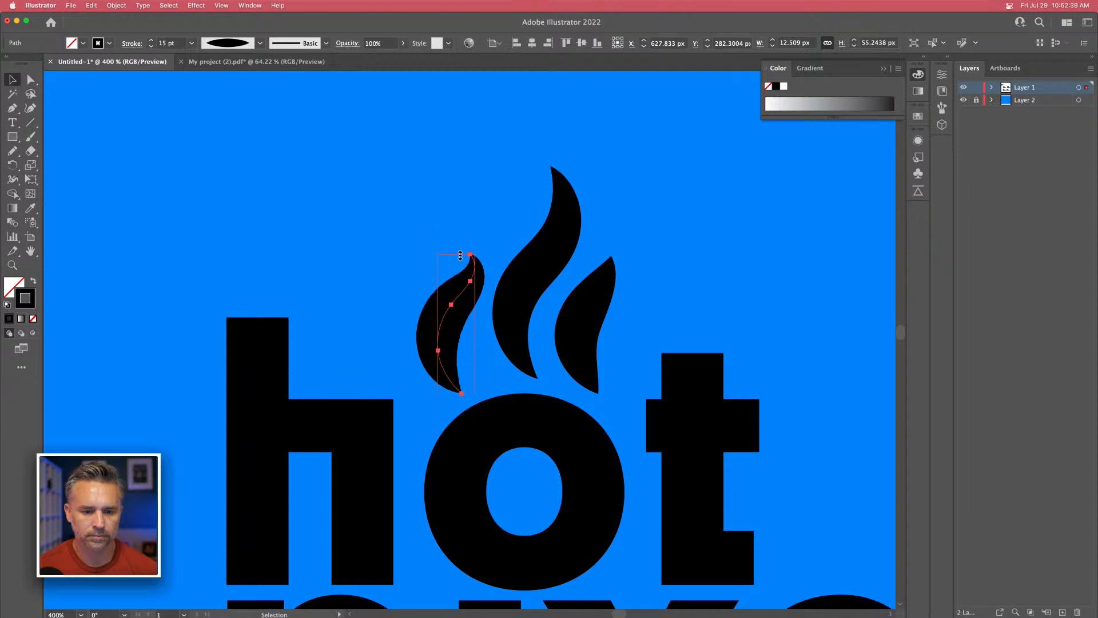
pyautogui.click(578, 329)
pyautogui.moveTo(594, 256); pyautogui.dragTo(595, 273)
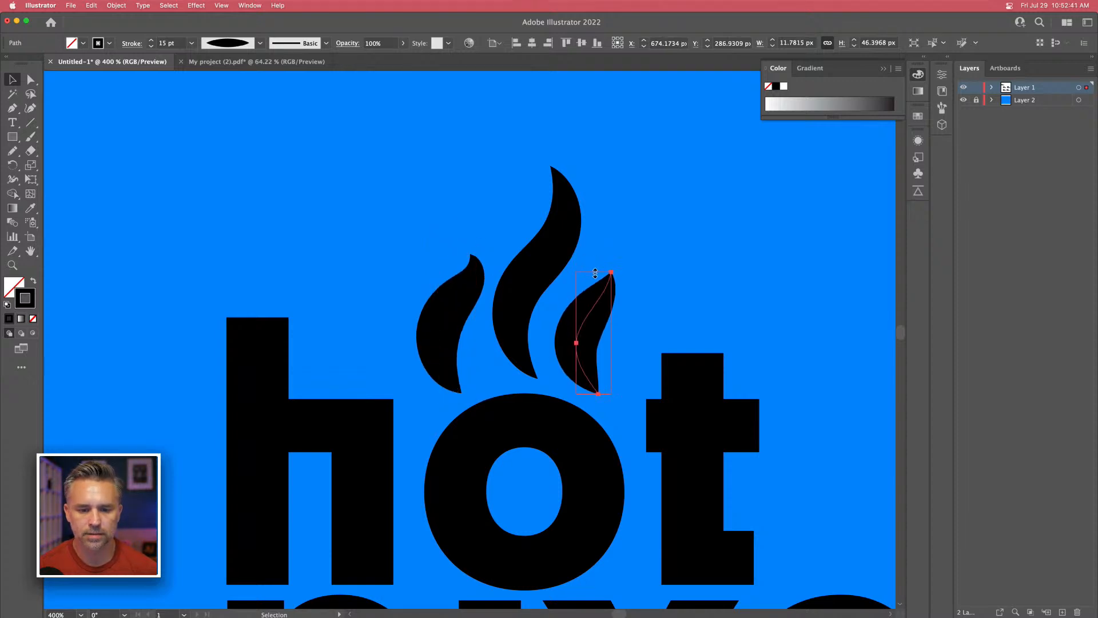
pyautogui.click(453, 176)
# Delete the black alternate-flame "hot pixels" lockup in the second row, beside the steam version.
pyautogui.press('super+minus')
pyautogui.press('super+minus')
pyautogui.press('super+minus')
pyautogui.press('super+minus')
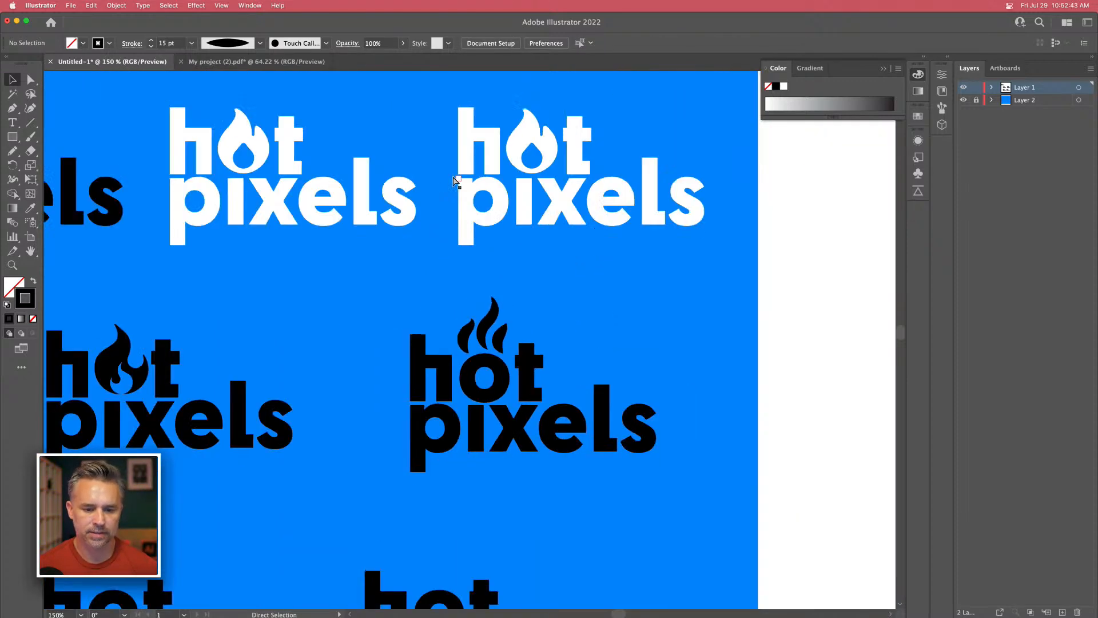
pyautogui.moveTo(351, 290); pyautogui.dragTo(485, 313)
pyautogui.moveTo(324, 304); pyautogui.dragTo(376, 326)
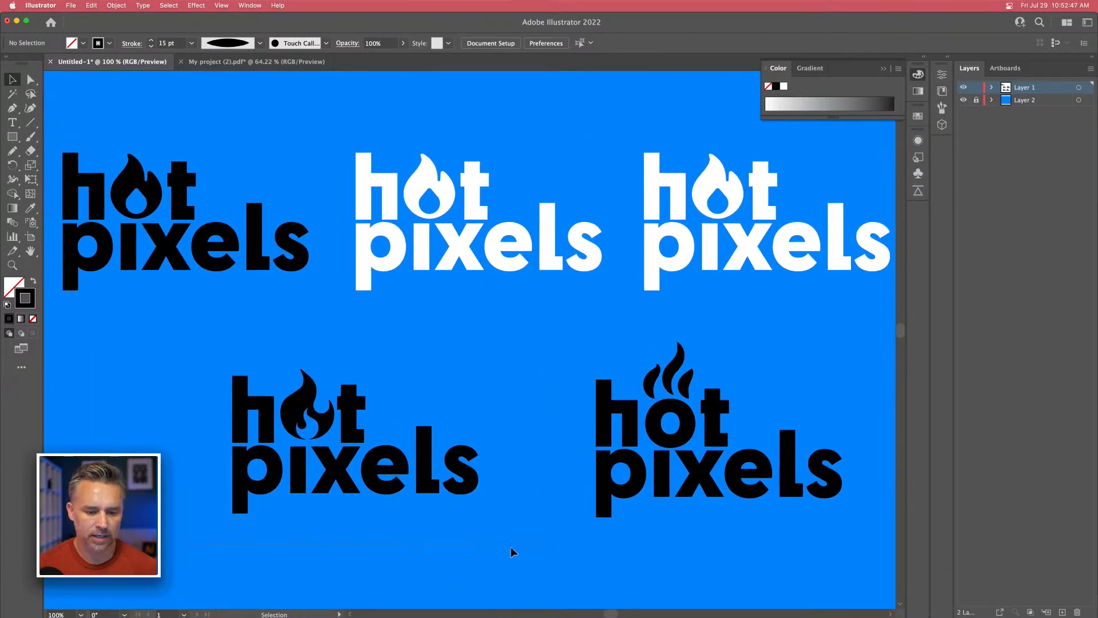
pyautogui.moveTo(534, 549); pyautogui.dragTo(143, 332)
pyautogui.press('Delete')
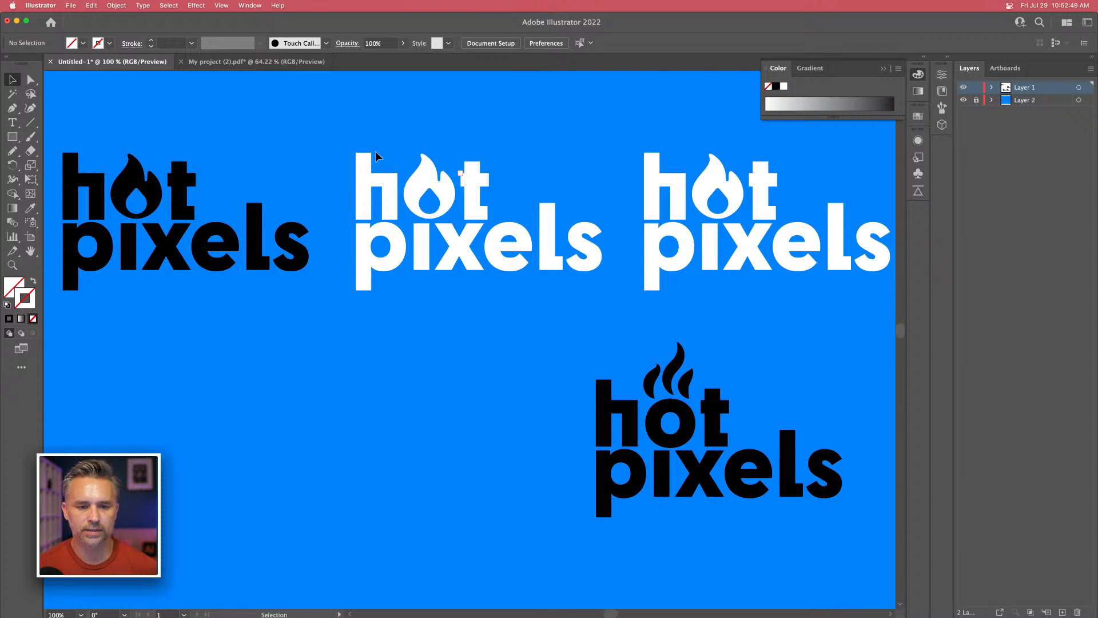
# Delete the middle white "hot pixels" lockup from the upper row.
pyautogui.moveTo(618, 327); pyautogui.dragTo(595, 275)
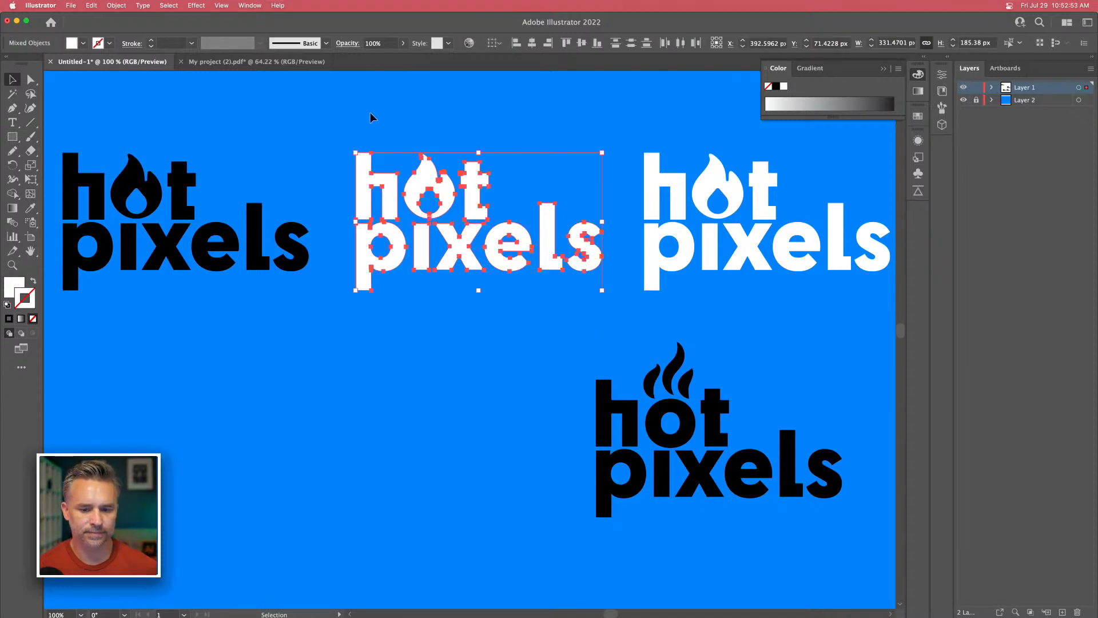
pyautogui.click(331, 124)
pyautogui.moveTo(615, 314); pyautogui.dragTo(596, 303)
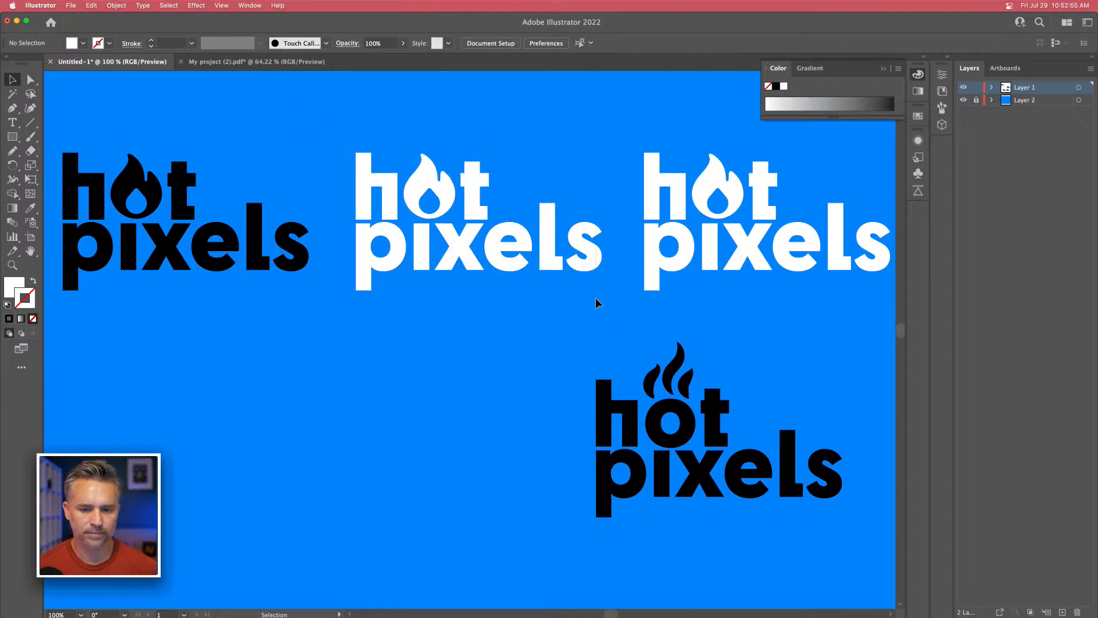
pyautogui.press('Delete')
# Move the black flame lockup from the upper row down beside the steam version, level with it.
pyautogui.hscroll(-5, 234, 241)
pyautogui.moveTo(265, 188); pyautogui.dragTo(481, 414)
pyautogui.hscroll(5, 475, 286)
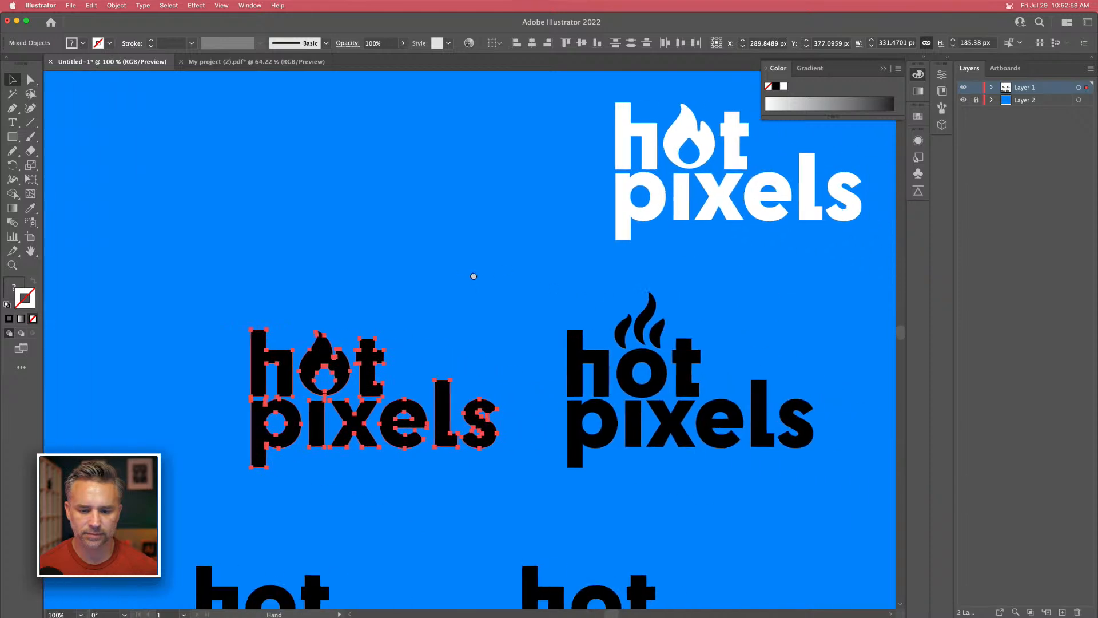
pyautogui.click(489, 292)
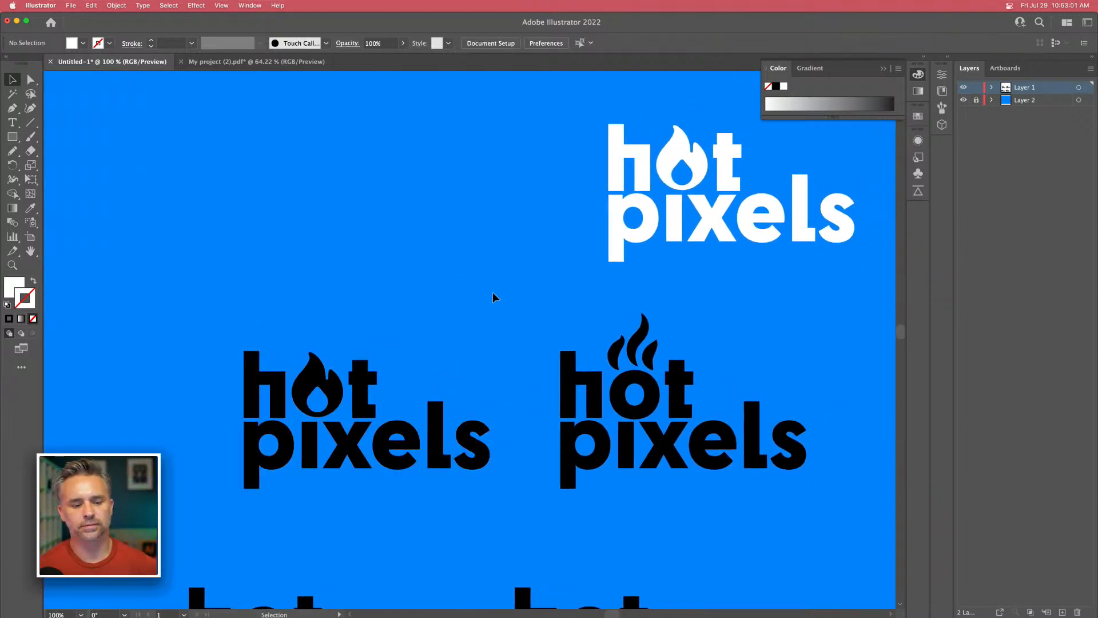
# Duplicate the black flame "hot pixels" lockup into the empty area above the second row.
pyautogui.press('space')
pyautogui.moveTo(480, 298); pyautogui.dragTo(486, 289)
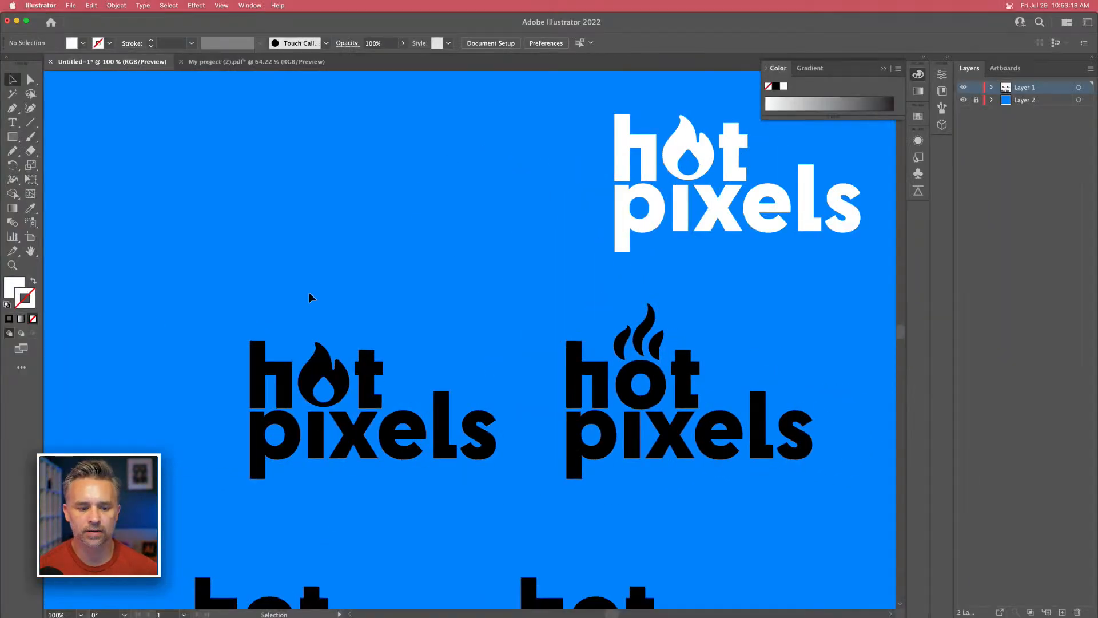
pyautogui.moveTo(318, 280); pyautogui.dragTo(350, 277)
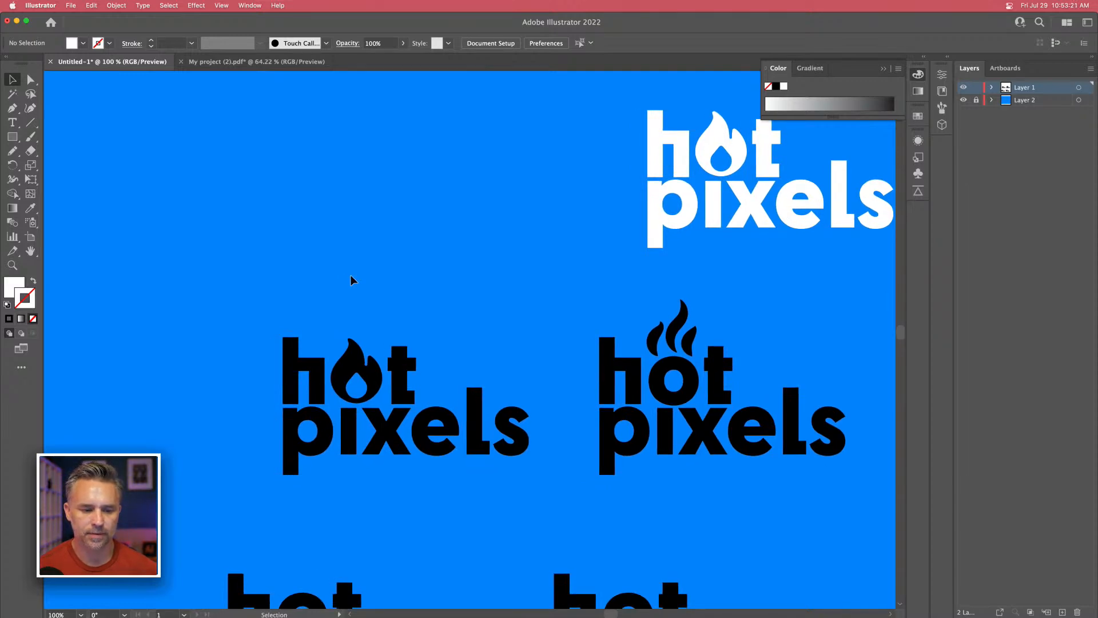
pyautogui.moveTo(259, 295); pyautogui.dragTo(337, 301)
pyautogui.moveTo(579, 489); pyautogui.dragTo(579, 489)
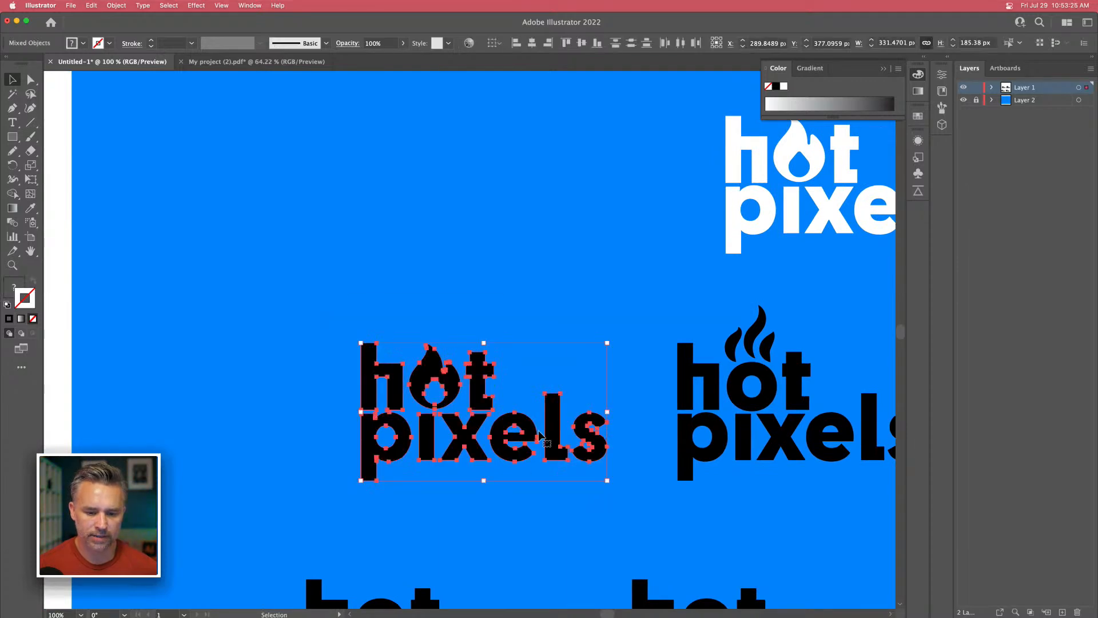
pyautogui.moveTo(550, 428); pyautogui.dragTo(294, 428)
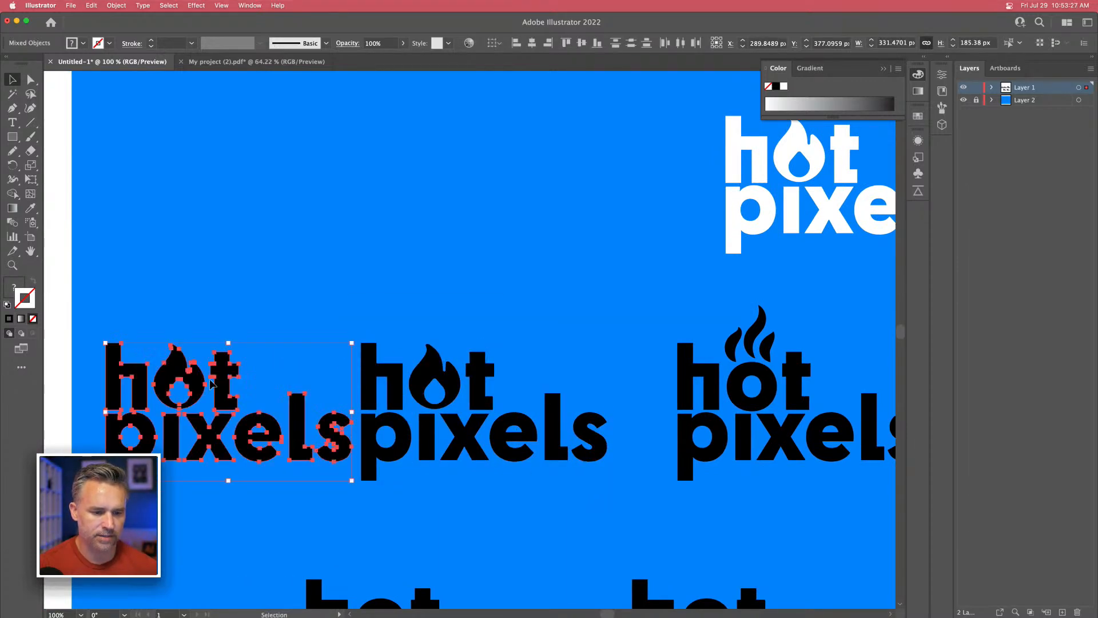
pyautogui.moveTo(177, 355); pyautogui.dragTo(367, 143)
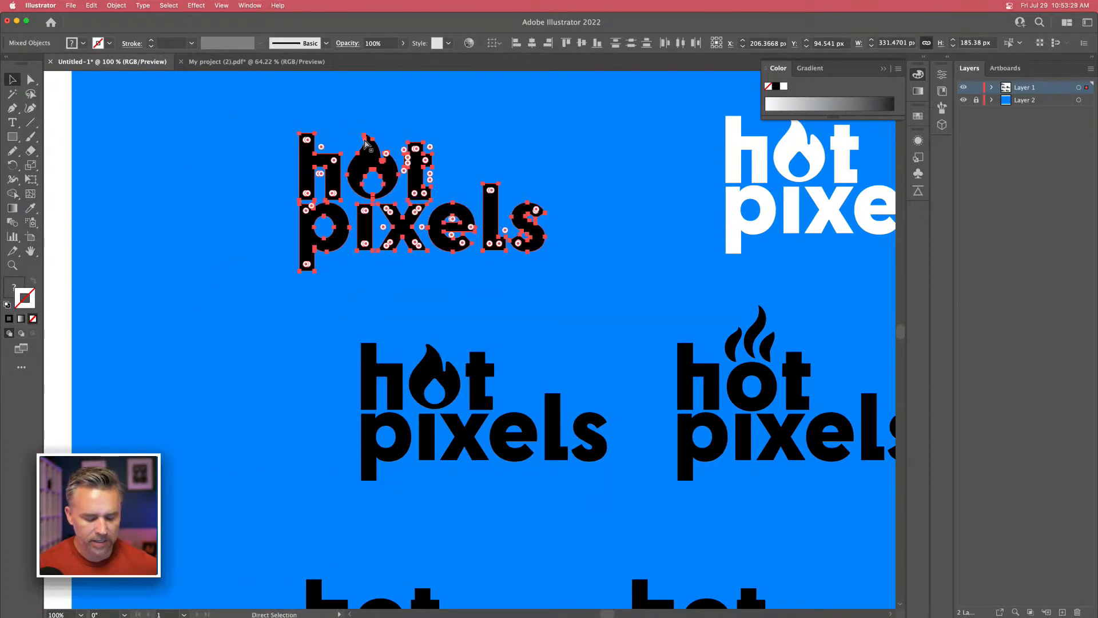
# Draw a white ellipse about 30 by 31 px and place it just left of the copied lockup's "h".
pyautogui.press('super+equal')
pyautogui.click(214, 251)
pyautogui.click(12, 137)
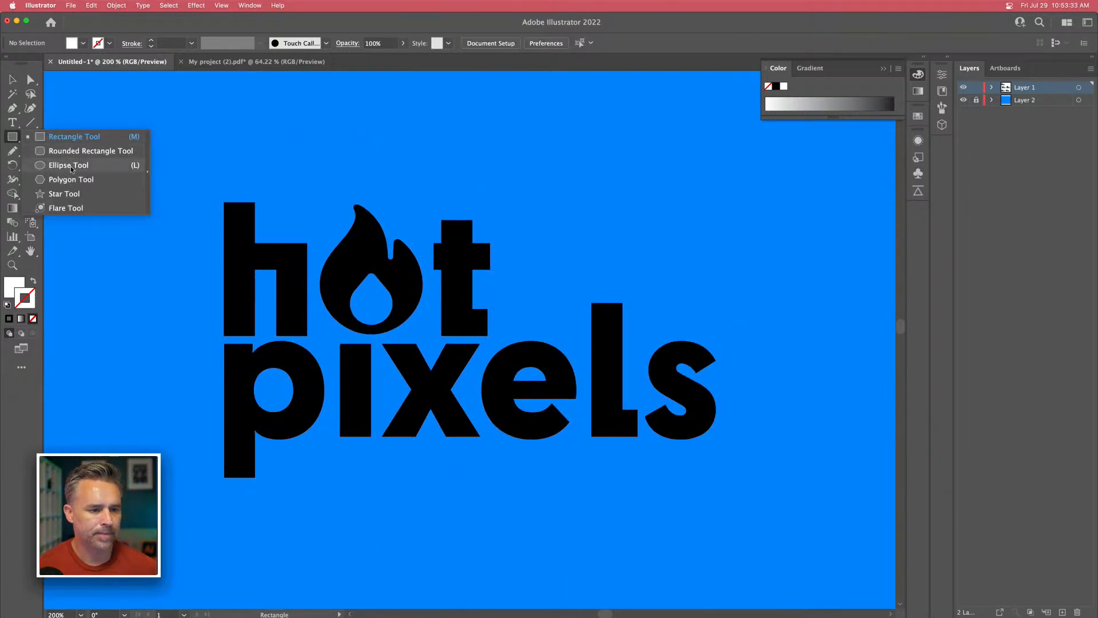
pyautogui.click(69, 165)
pyautogui.moveTo(249, 368)
pyautogui.mouseDown()
pyautogui.moveTo(298, 411)
pyautogui.moveTo(331, 312)
pyautogui.moveTo(359, 305)
pyautogui.mouseUp()
pyautogui.click(12, 79)
pyautogui.moveTo(419, 508); pyautogui.dragTo(373, 290)
pyautogui.moveTo(322, 97); pyautogui.dragTo(621, 391)
pyautogui.moveTo(656, 510); pyautogui.dragTo(207, 363)
pyautogui.moveTo(172, 238); pyautogui.dragTo(142, 141)
pyautogui.moveTo(52, 116); pyautogui.dragTo(456, 439)
pyautogui.moveTo(541, 465); pyautogui.dragTo(192, 247)
# Ungroup the "hot" letters of the steam lockup.
pyautogui.click(413, 278)
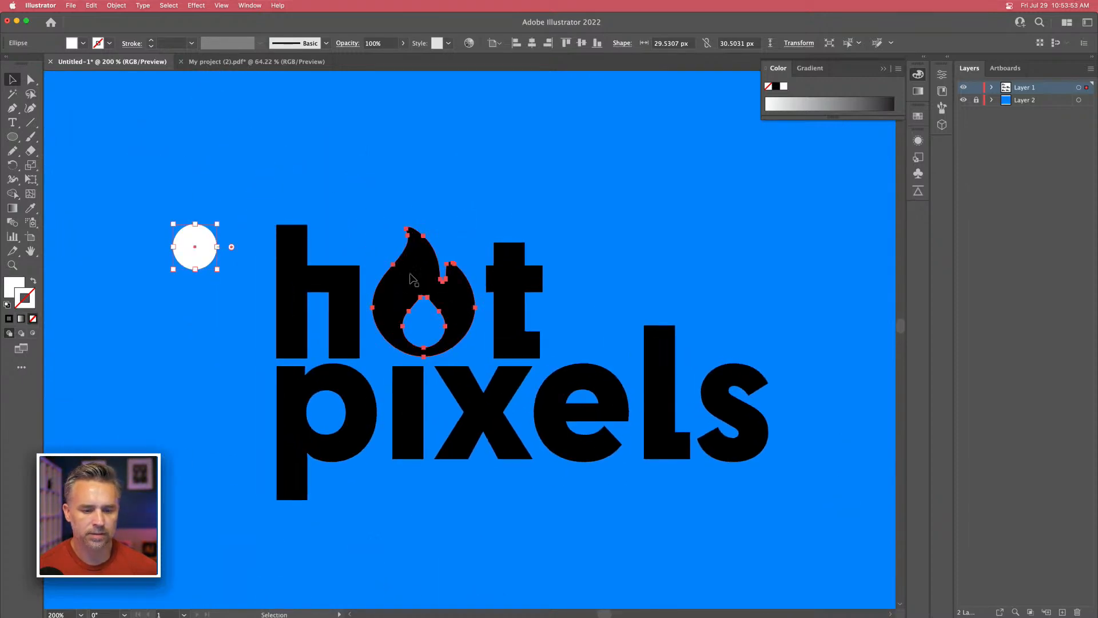
pyautogui.click(413, 279)
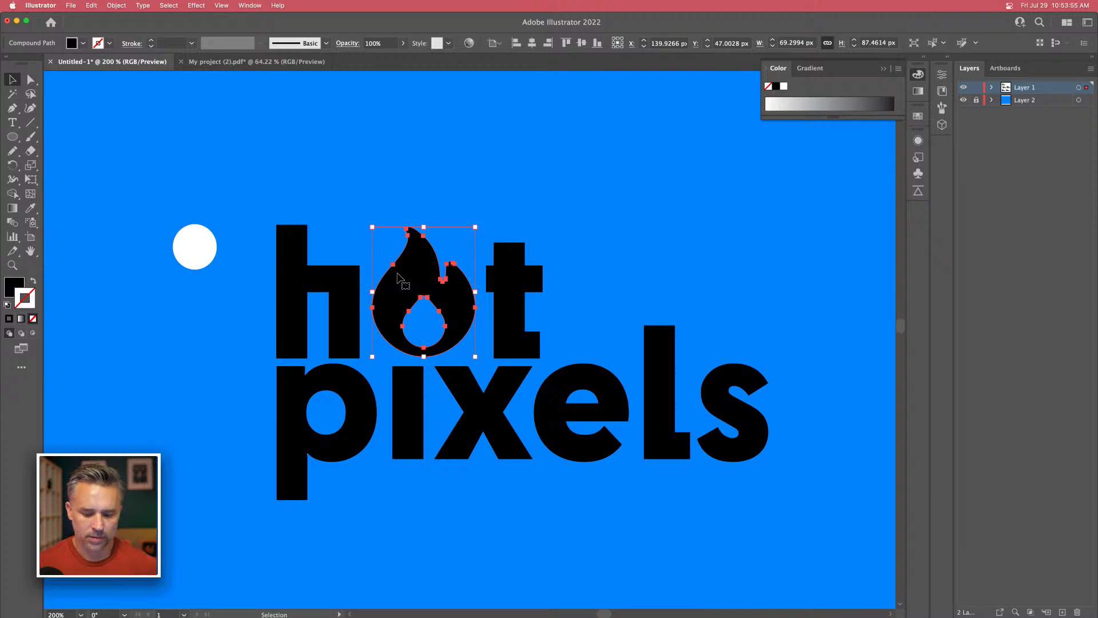
pyautogui.press('super+minus')
pyautogui.press('super+minus')
pyautogui.press('super+minus')
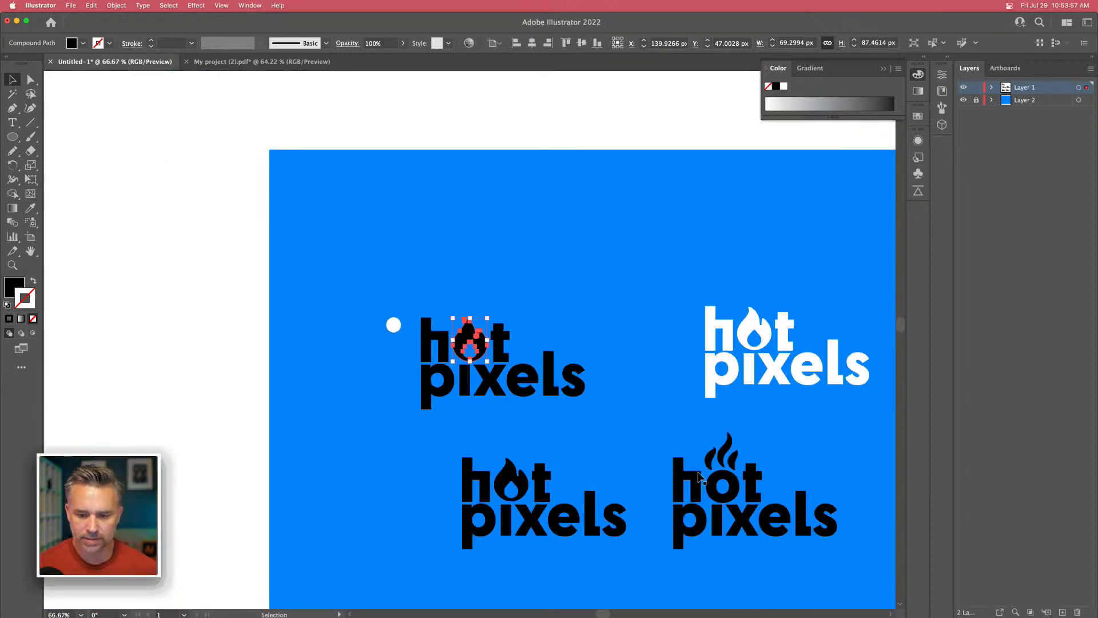
pyautogui.click(699, 476)
pyautogui.rightClick(720, 490)
pyautogui.click(738, 461)
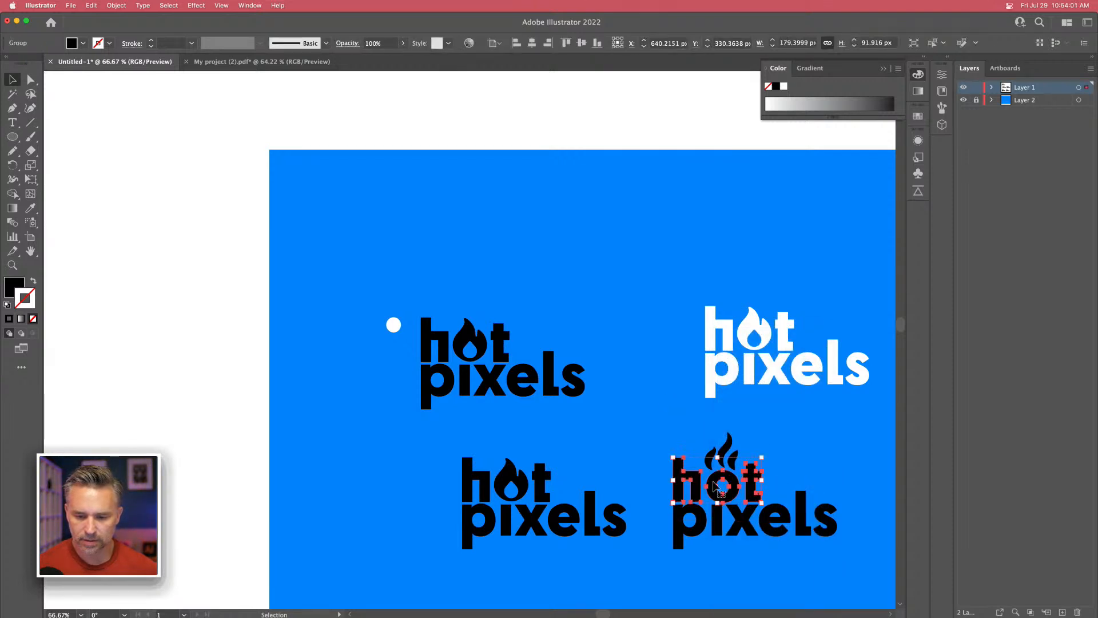
pyautogui.rightClick(715, 485)
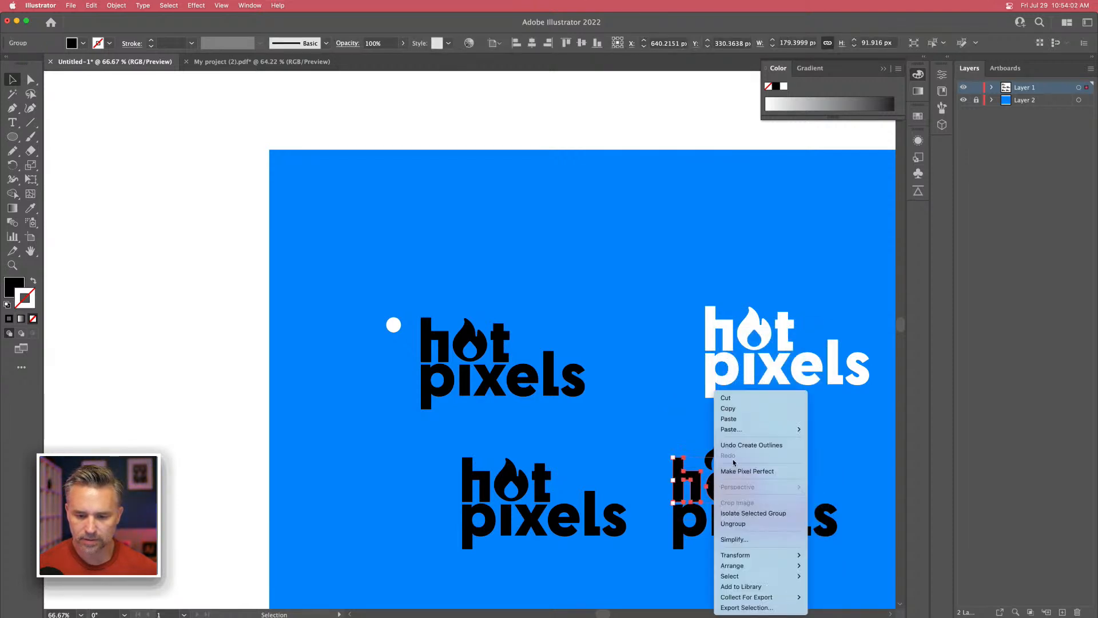
pyautogui.click(735, 524)
# Place a copy of the steam lockup's "o" in the empty space above the upper black lockup.
pyautogui.click(622, 397)
pyautogui.click(715, 485)
pyautogui.moveTo(715, 485); pyautogui.dragTo(457, 227)
pyautogui.press('super+equal')
pyautogui.press('super+equal')
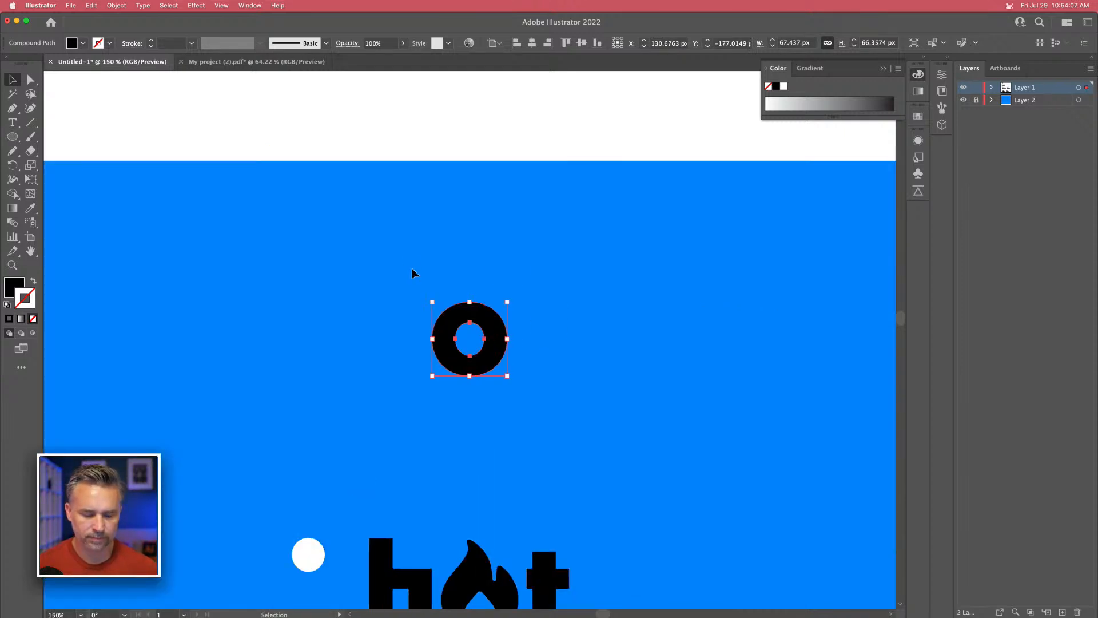
# Move the flame out of the upper black lockup and lay it over the copied "o", matching their widths.
pyautogui.scroll(-5, 319, 313)
pyautogui.scroll(1, 321, 362)
pyautogui.click(448, 421)
pyautogui.moveTo(448, 421); pyautogui.dragTo(399, 166)
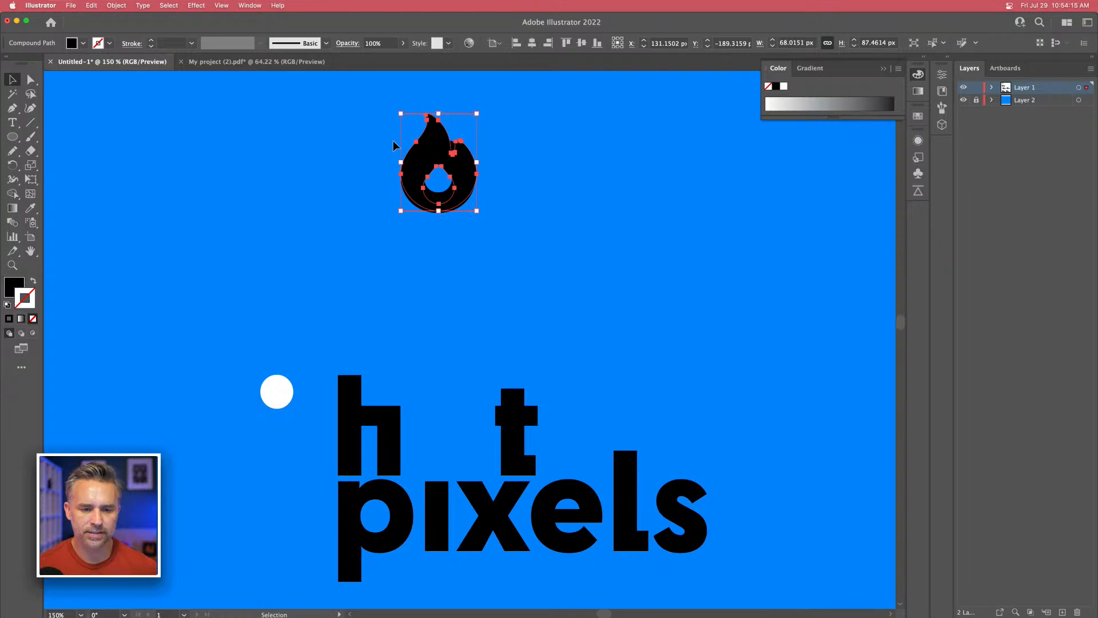
pyautogui.press('super+equal')
pyautogui.press('super+equal')
pyautogui.click(281, 339)
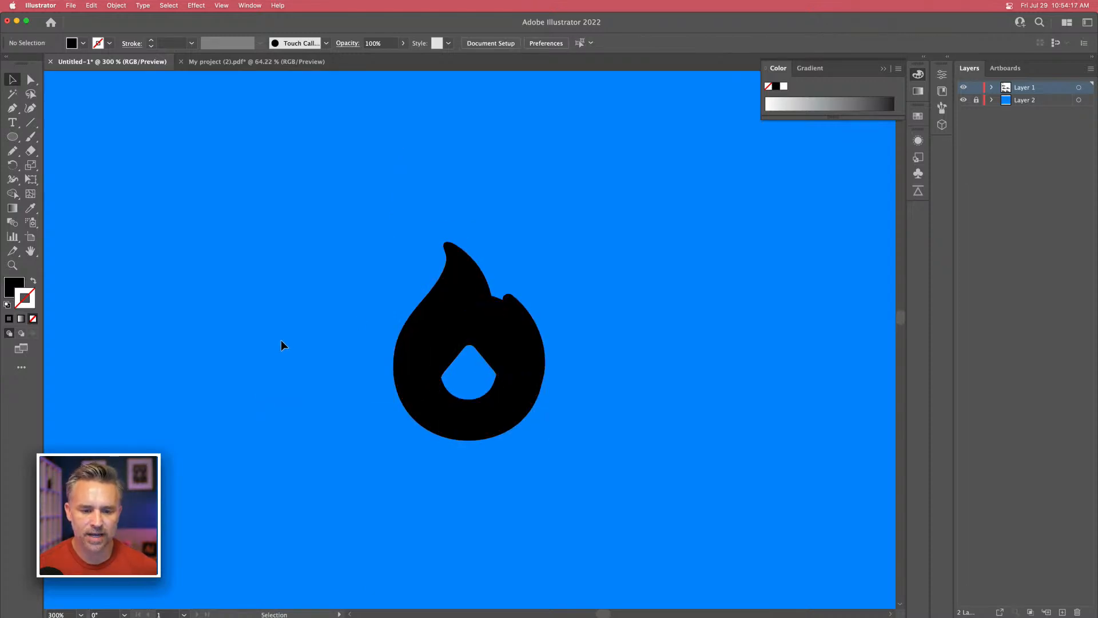
pyautogui.click(430, 325)
pyautogui.moveTo(439, 308); pyautogui.dragTo(443, 267)
pyautogui.press('space')
# Spread the side anchors of the flame's inner cutout beyond the "o" counter, and lower the flame onto the base of the "o".
pyautogui.press('a')
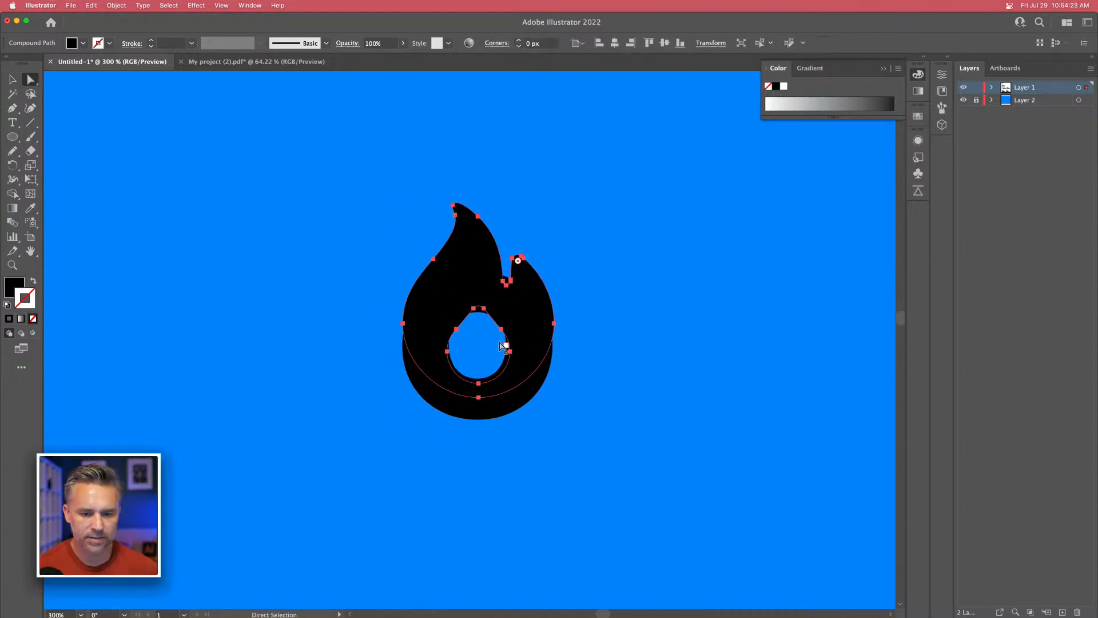
pyautogui.click(501, 329)
pyautogui.moveTo(502, 329); pyautogui.dragTo(439, 313)
pyautogui.click(456, 329)
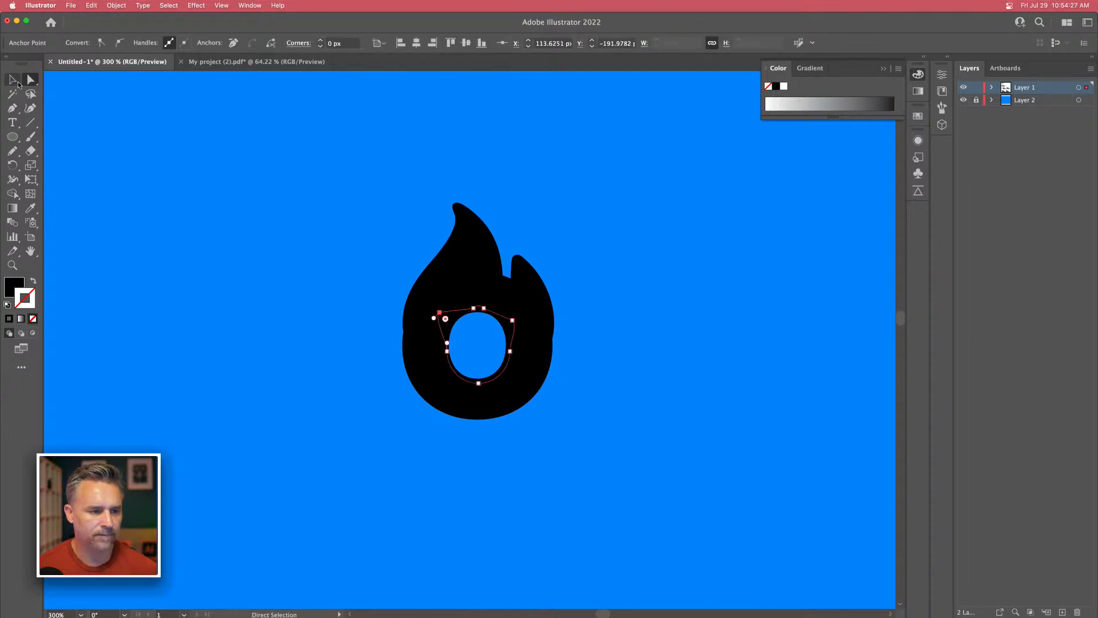
pyautogui.click(17, 84)
pyautogui.press('super+shift+a')
pyautogui.moveTo(421, 303); pyautogui.dragTo(421, 315)
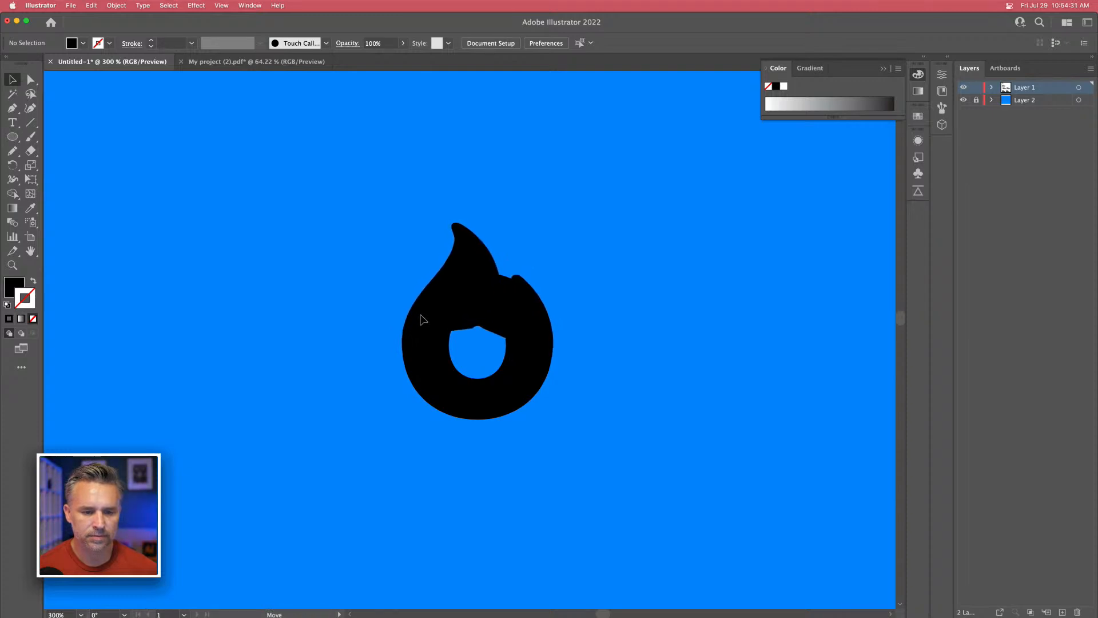
# Cut the flame and paste it in place on a new layer above Layer 1.
pyautogui.click(423, 320)
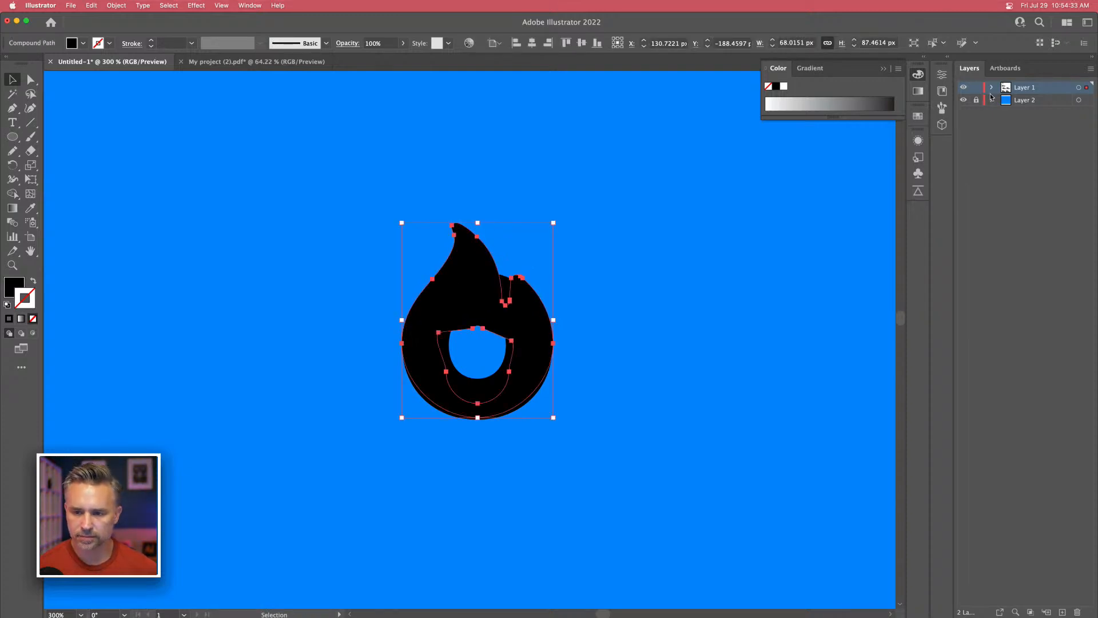
pyautogui.press('super+x')
pyautogui.click(1062, 612)
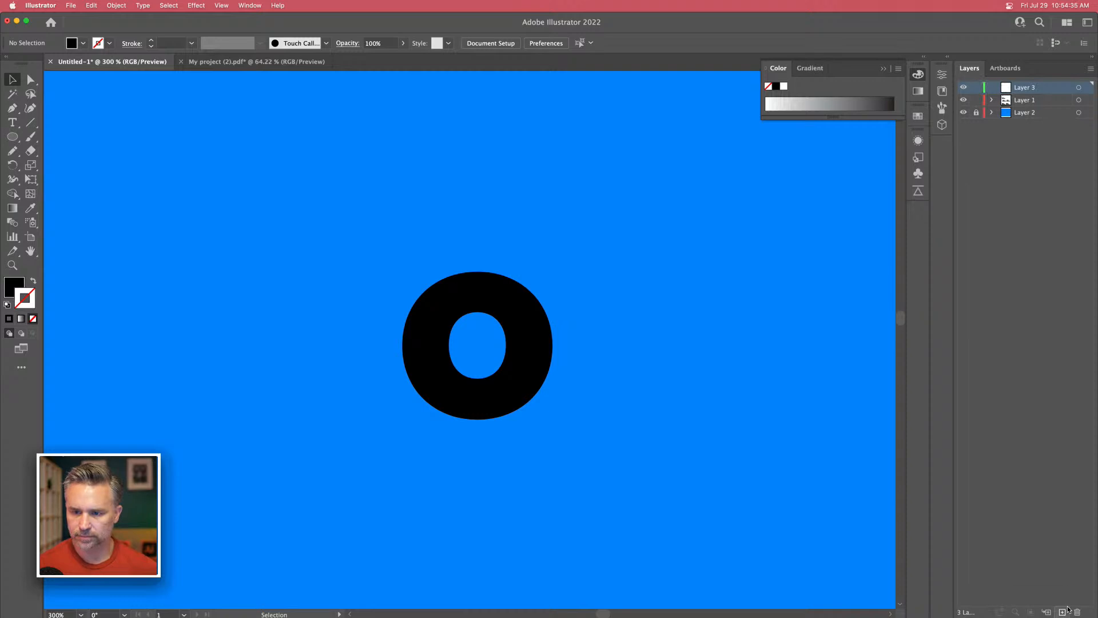
pyautogui.press('super+f')
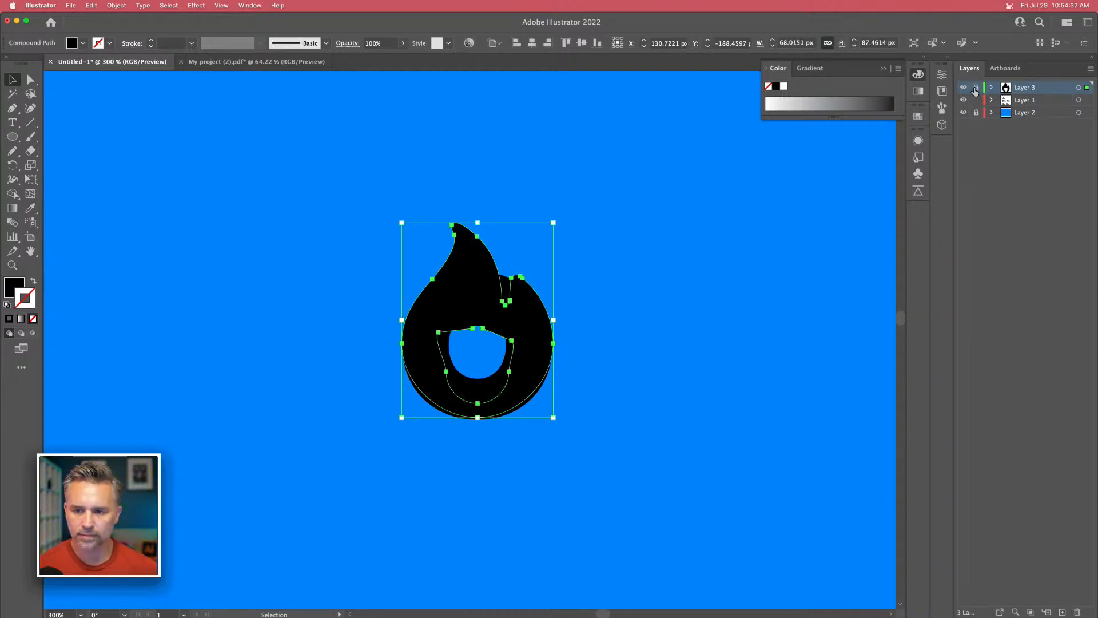
# Swap the flame's black fill to its stroke so only the outline shows, and lock Layer 3.
pyautogui.click(976, 88)
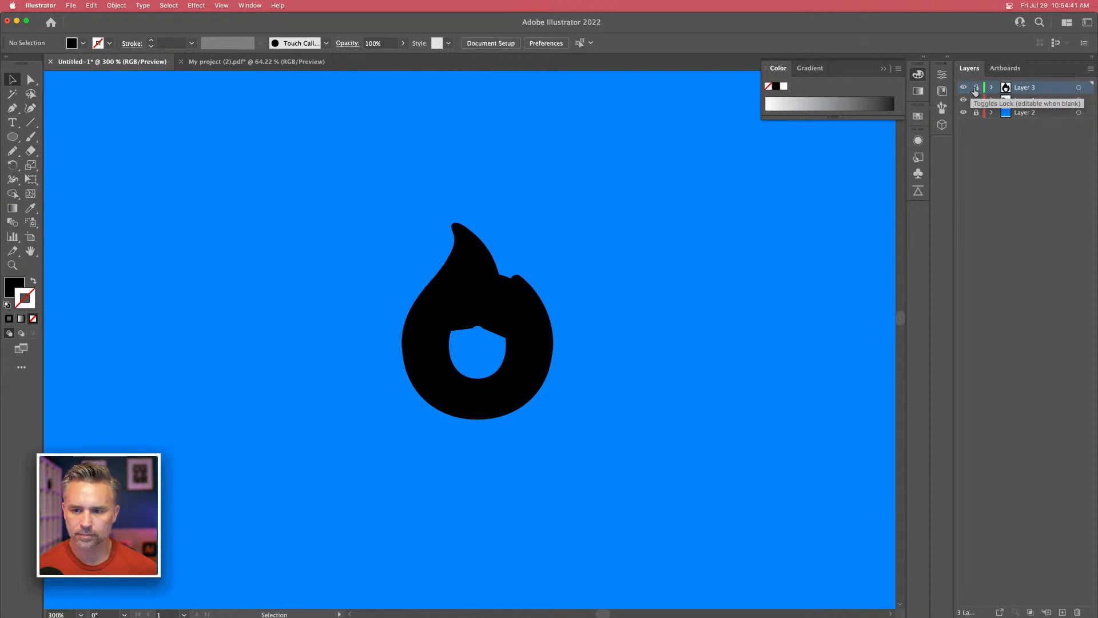
pyautogui.click(976, 88)
pyautogui.click(427, 302)
pyautogui.hotkey('shift', 'x')
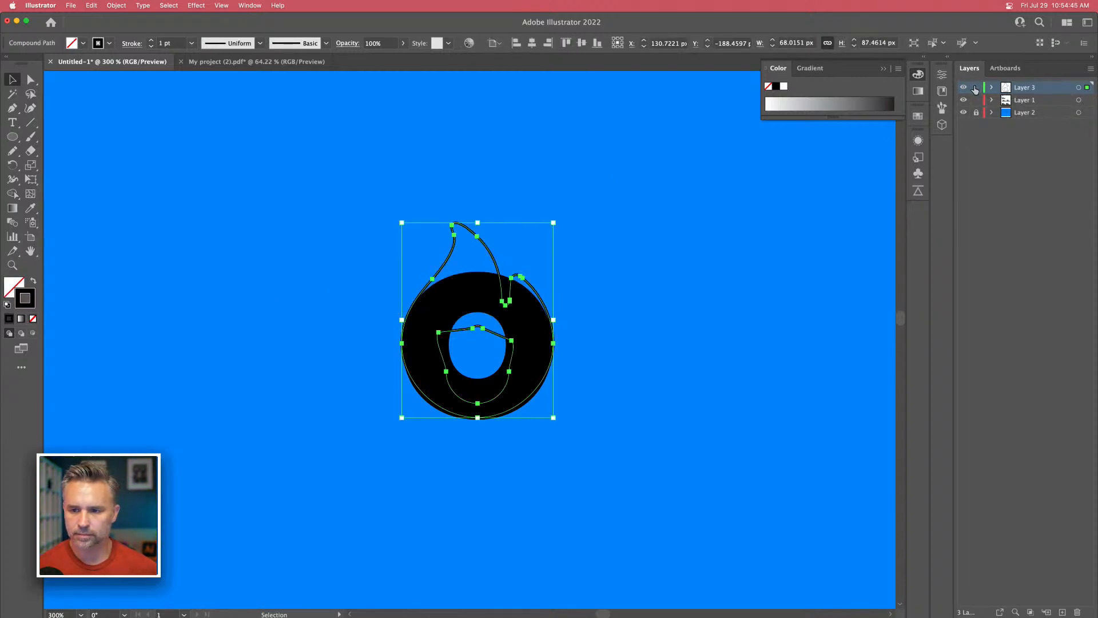
pyautogui.click(976, 88)
# Reshape the "o" by moving its top anchor and handle so its upper edge stays inside the flame outline and below the notch.
pyautogui.click(432, 304)
pyautogui.press('super+equal')
pyautogui.press('super+equal')
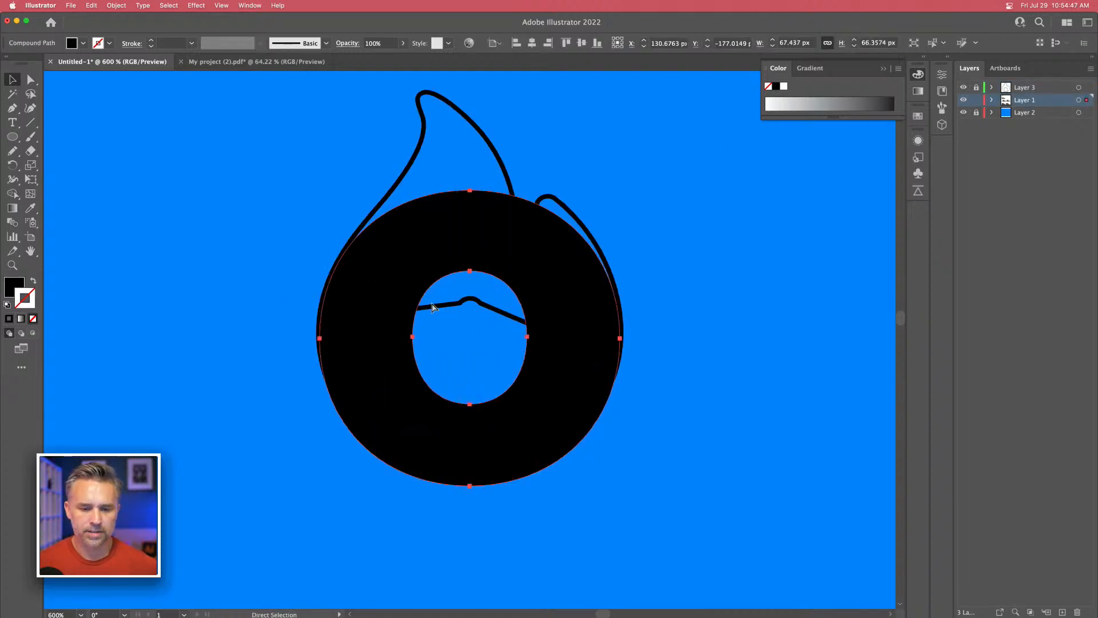
pyautogui.moveTo(466, 266); pyautogui.dragTo(488, 348)
pyautogui.click(30, 80)
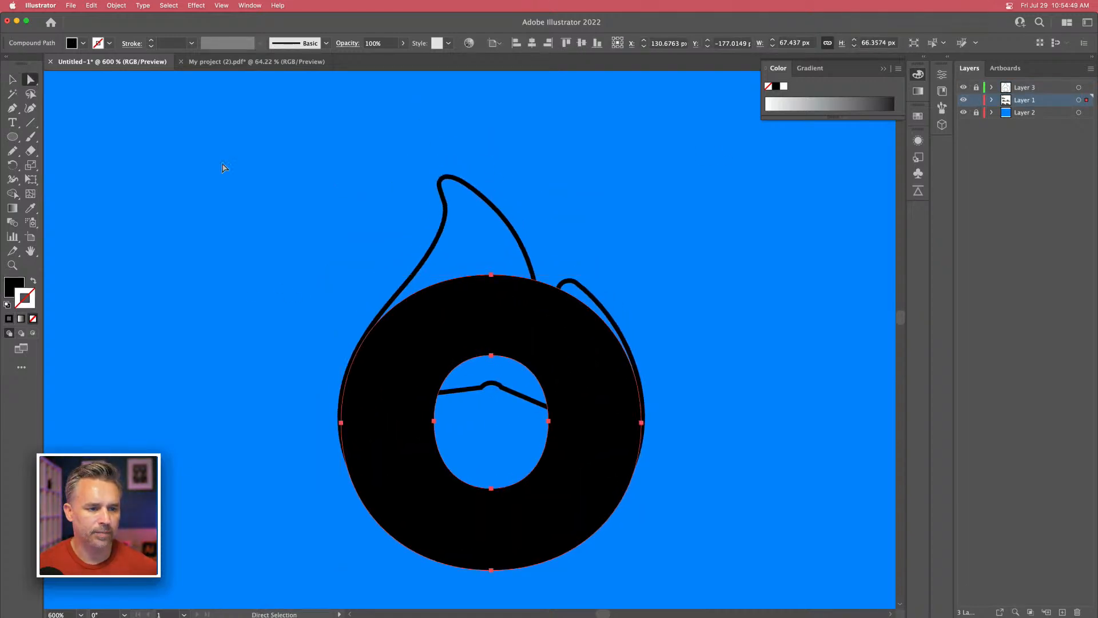
pyautogui.click(493, 256)
pyautogui.moveTo(492, 277)
pyautogui.mouseDown()
pyautogui.moveTo(483, 343)
pyautogui.moveTo(480, 291)
pyautogui.mouseUp()
pyautogui.moveTo(566, 287); pyautogui.dragTo(522, 350)
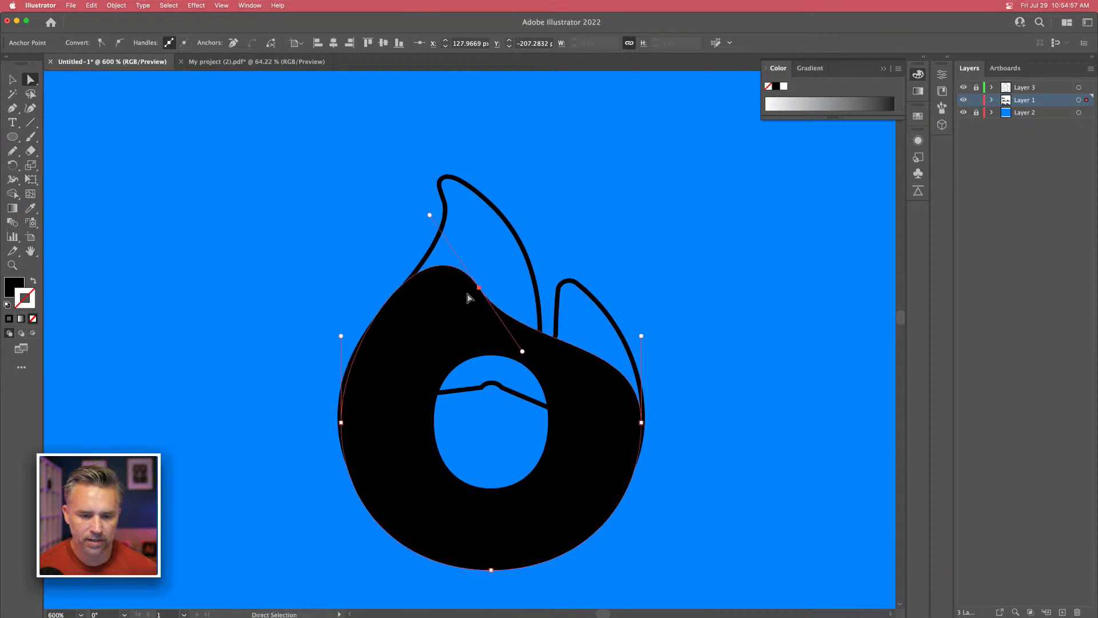
pyautogui.moveTo(479, 287); pyautogui.dragTo(522, 322)
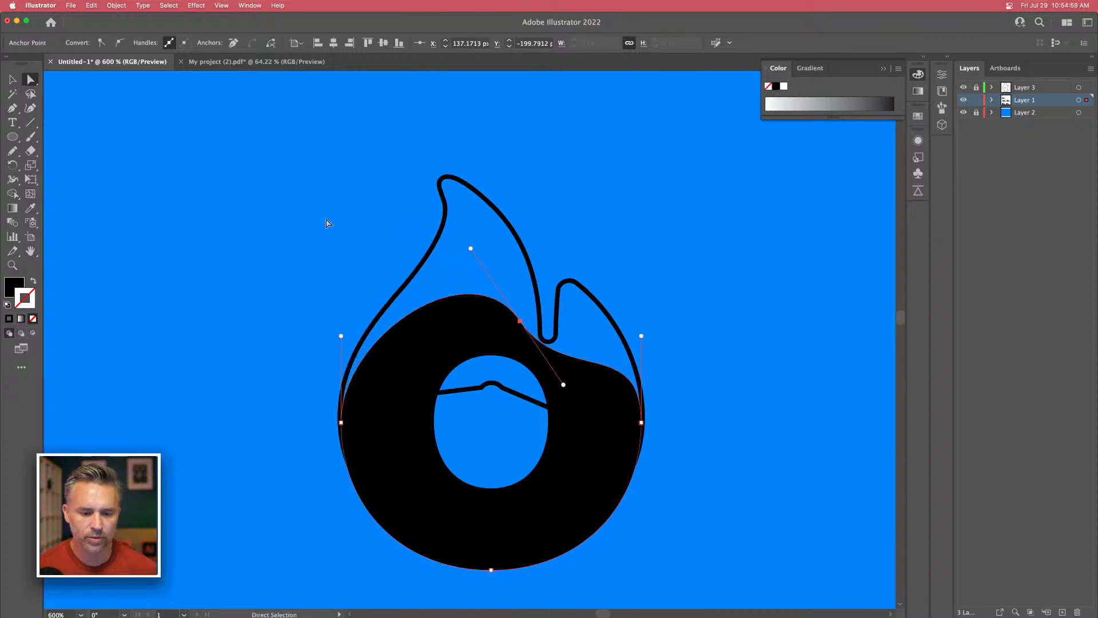
# Unlock Layer 3 and move the flame cutout's upper anchors up behind the "o" so no line crosses its counter.
pyautogui.click(325, 225)
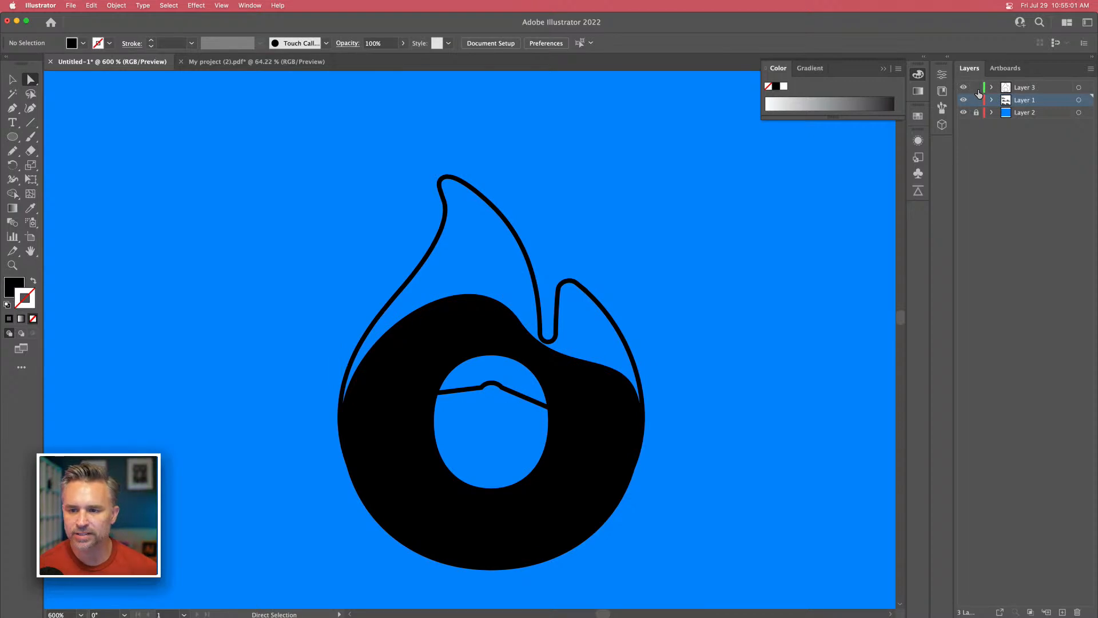
pyautogui.click(1041, 91)
pyautogui.click(480, 388)
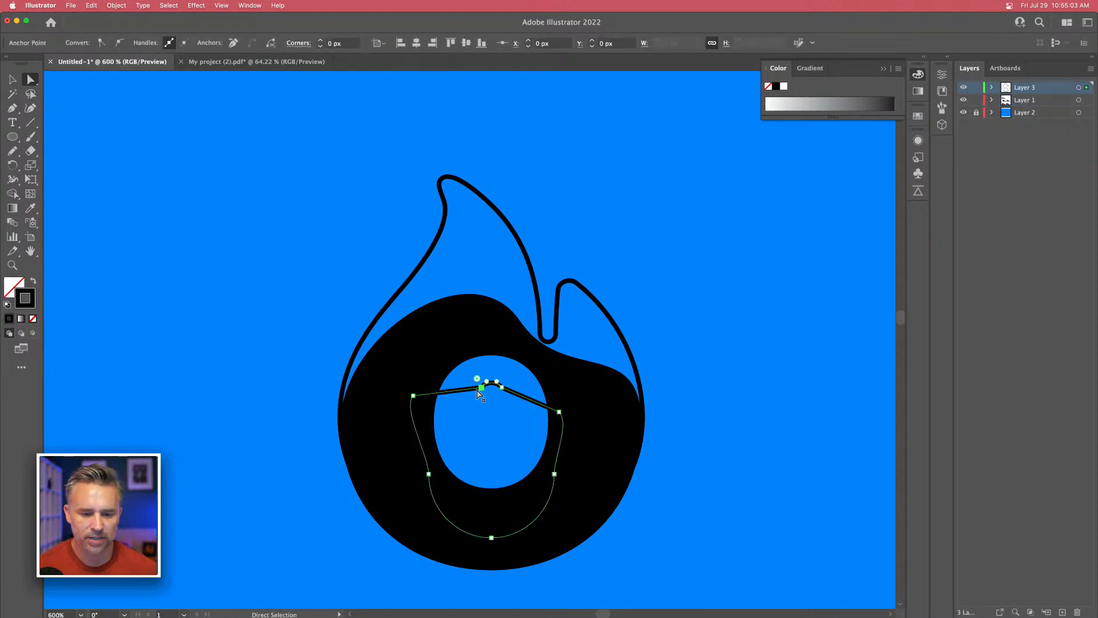
pyautogui.moveTo(481, 389); pyautogui.dragTo(536, 362)
pyautogui.click(300, 250)
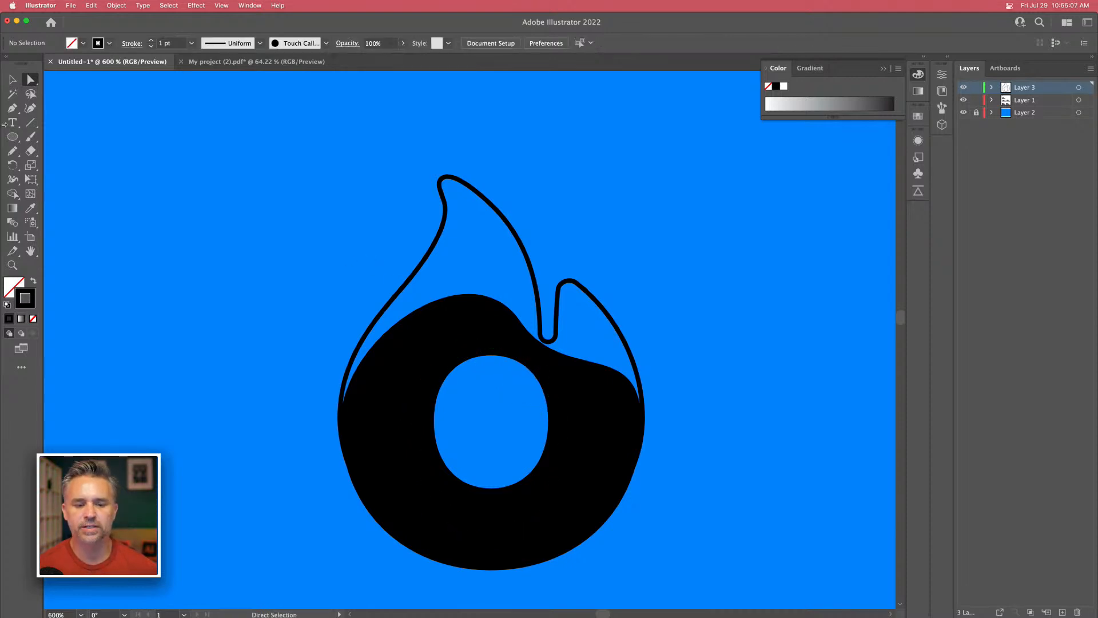
# Swap the flame outline's stroke back to a solid black fill.
pyautogui.click(12, 78)
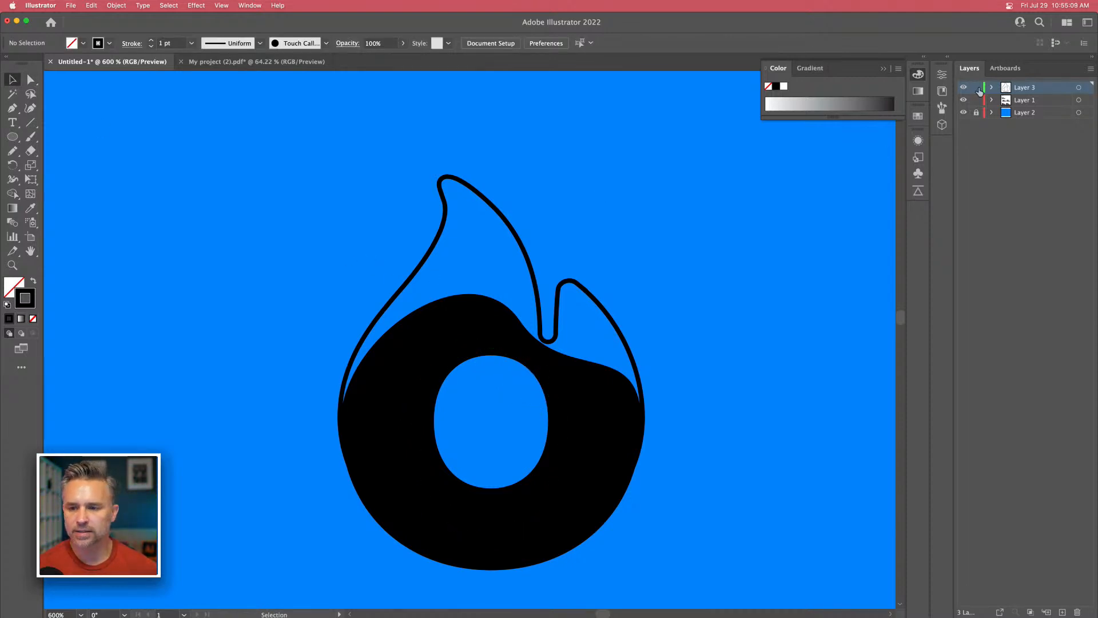
pyautogui.click(477, 190)
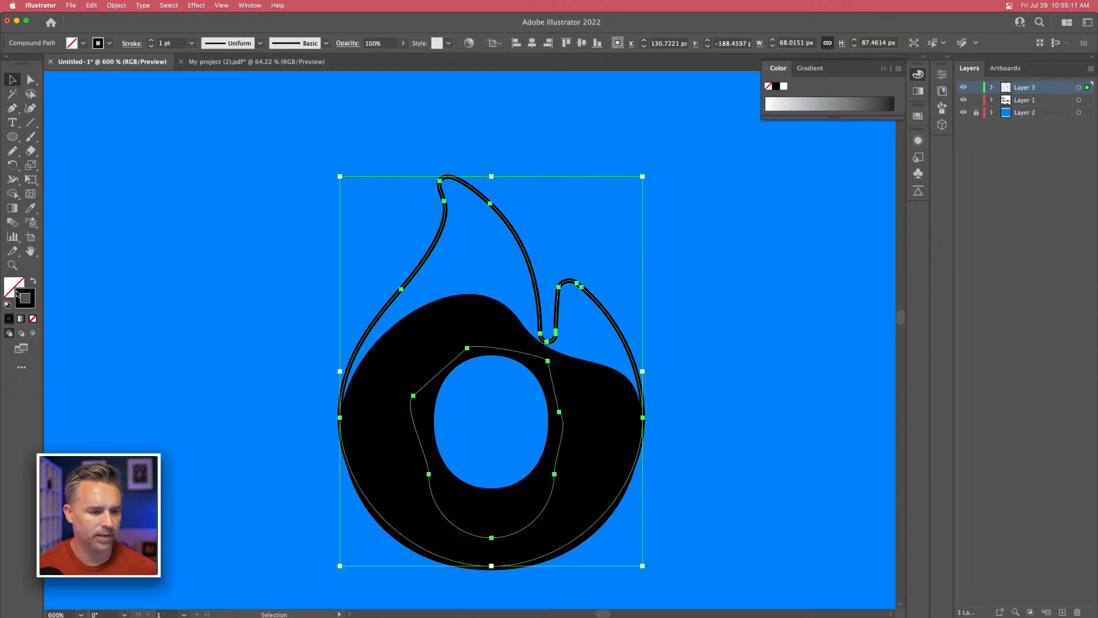
pyautogui.click(33, 281)
pyautogui.click(183, 292)
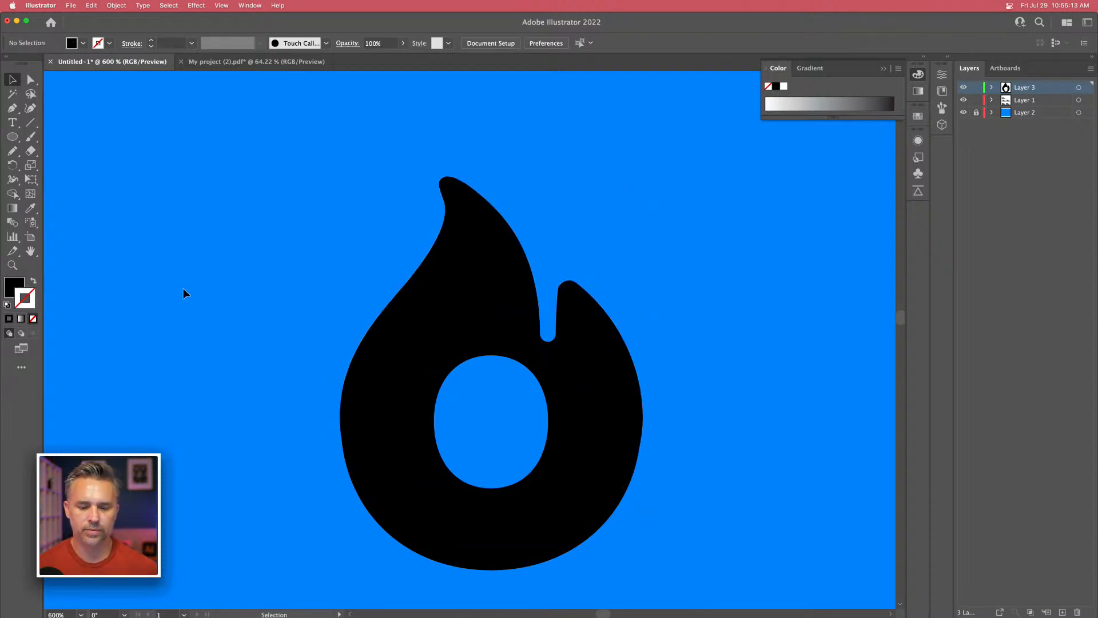
# Group the flame together with the reshaped "o" beneath it.
pyautogui.press('super+0')
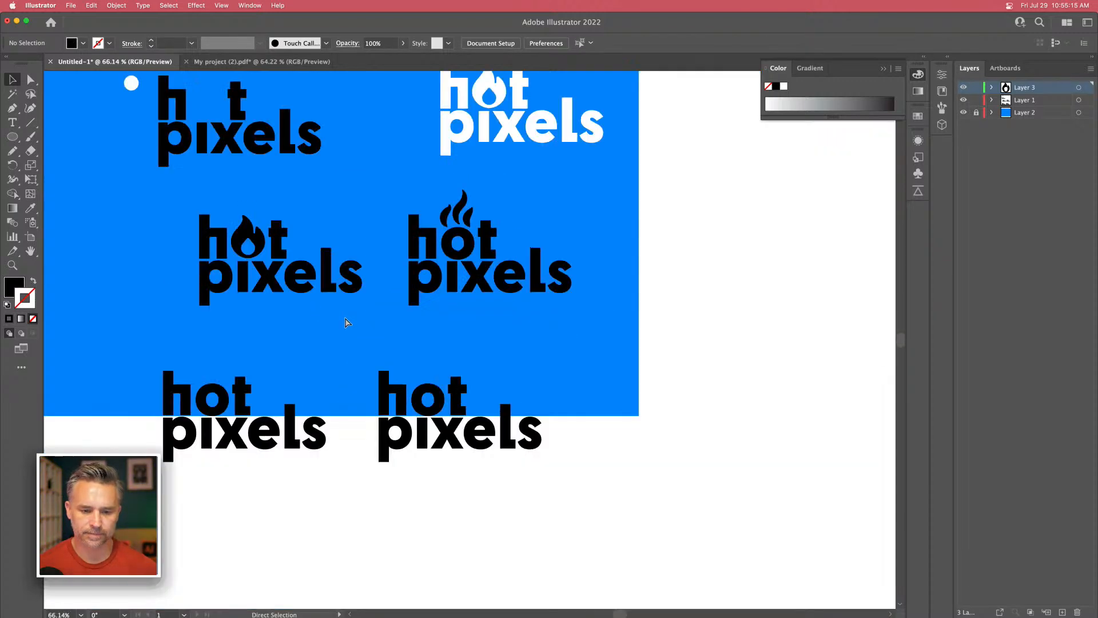
pyautogui.moveTo(221, 227); pyautogui.dragTo(413, 424)
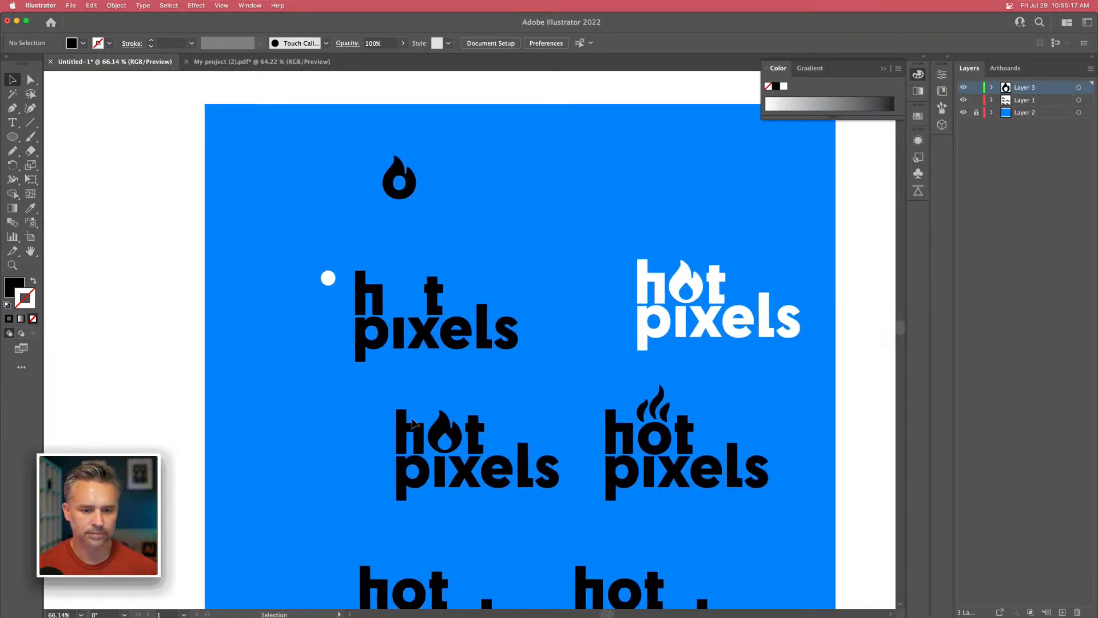
pyautogui.moveTo(365, 134); pyautogui.dragTo(427, 222)
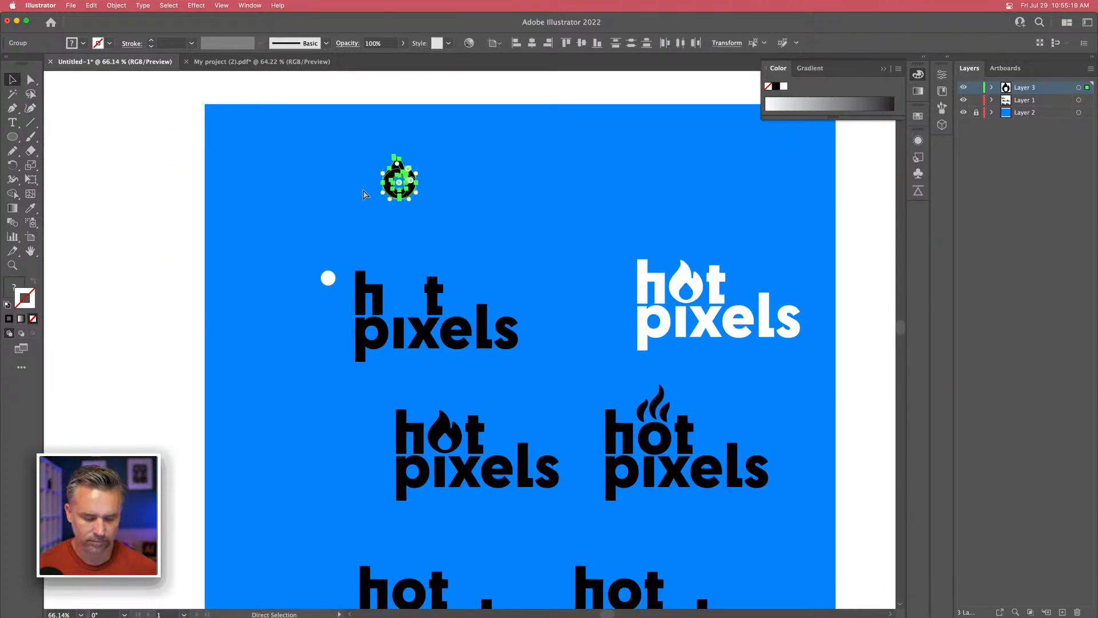
# Place the flame-shaped "o" group in the gap between the "h" and "t" and delete the white circle beside the wordmark.
pyautogui.moveTo(400, 182); pyautogui.dragTo(399, 292)
pyautogui.click(328, 278)
pyautogui.press('Delete')
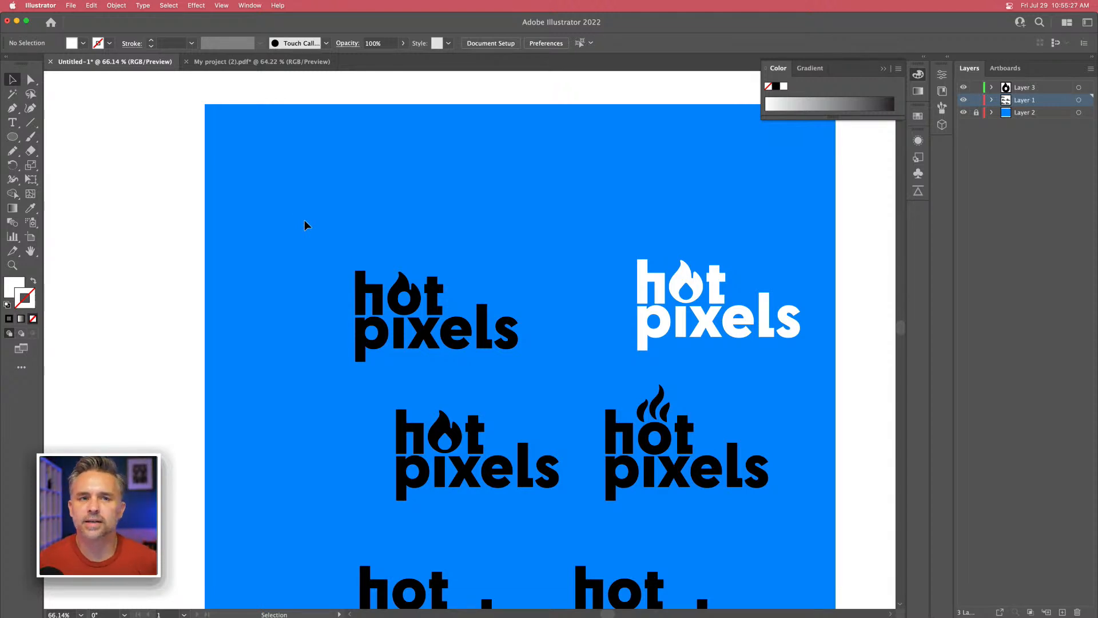
# Delete the white "hot pixels" logo.
pyautogui.scroll(-3, 406, 349)
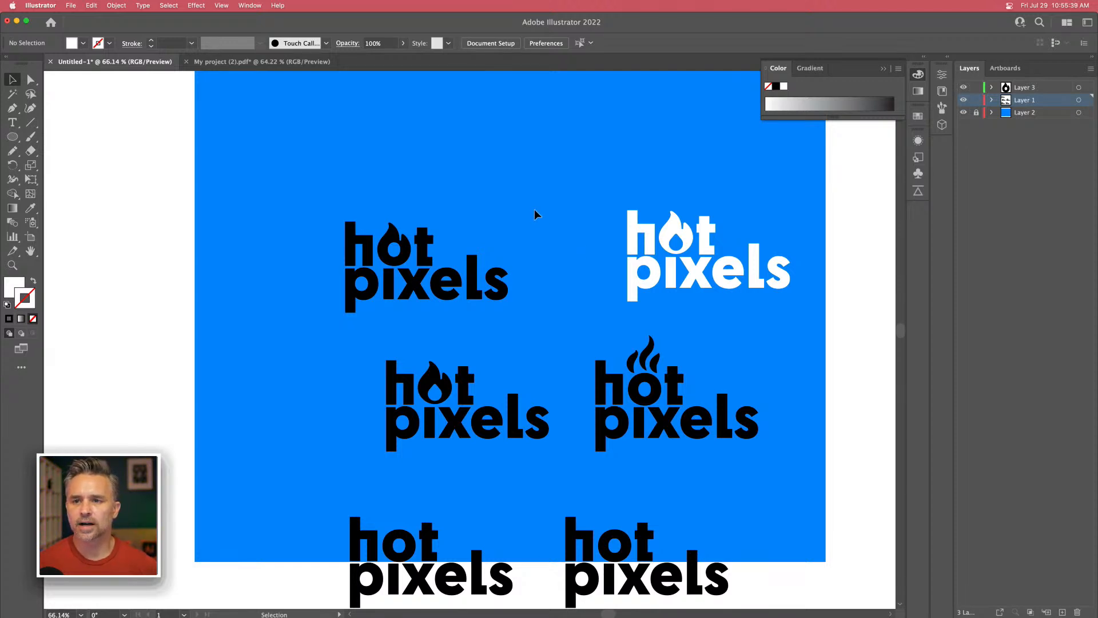
pyautogui.click(769, 293)
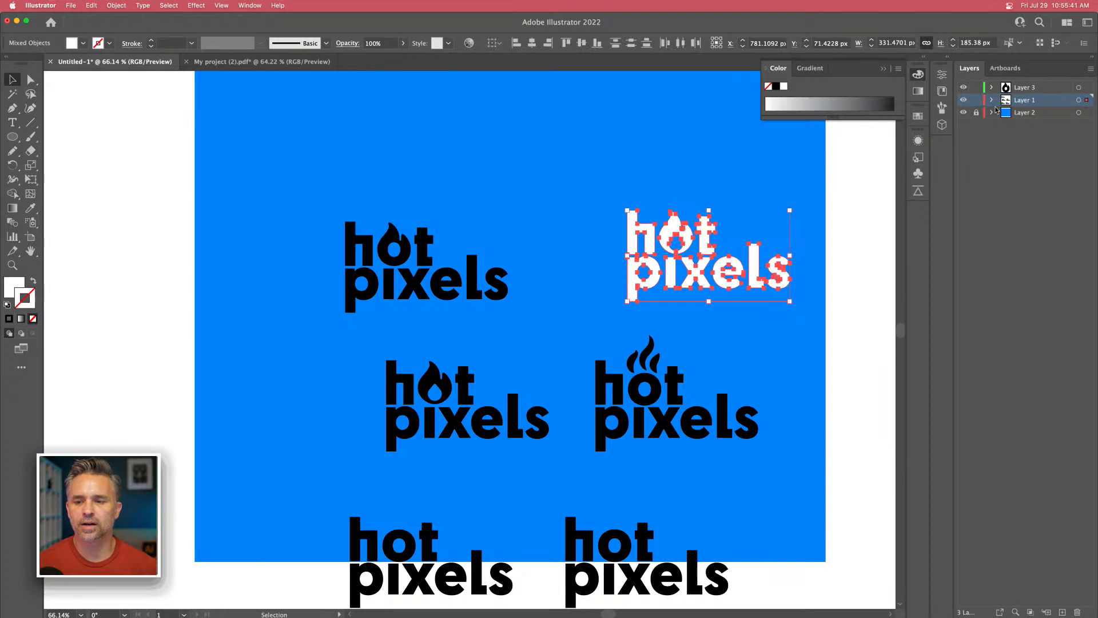
pyautogui.press('Delete')
# Move the three black flame and steam logos up on the blue artboard and bring the round-counter flame logo into one row with the others.
pyautogui.moveTo(284, 198); pyautogui.dragTo(779, 468)
pyautogui.moveTo(603, 373); pyautogui.dragTo(621, 231)
pyautogui.moveTo(432, 217); pyautogui.dragTo(438, 324)
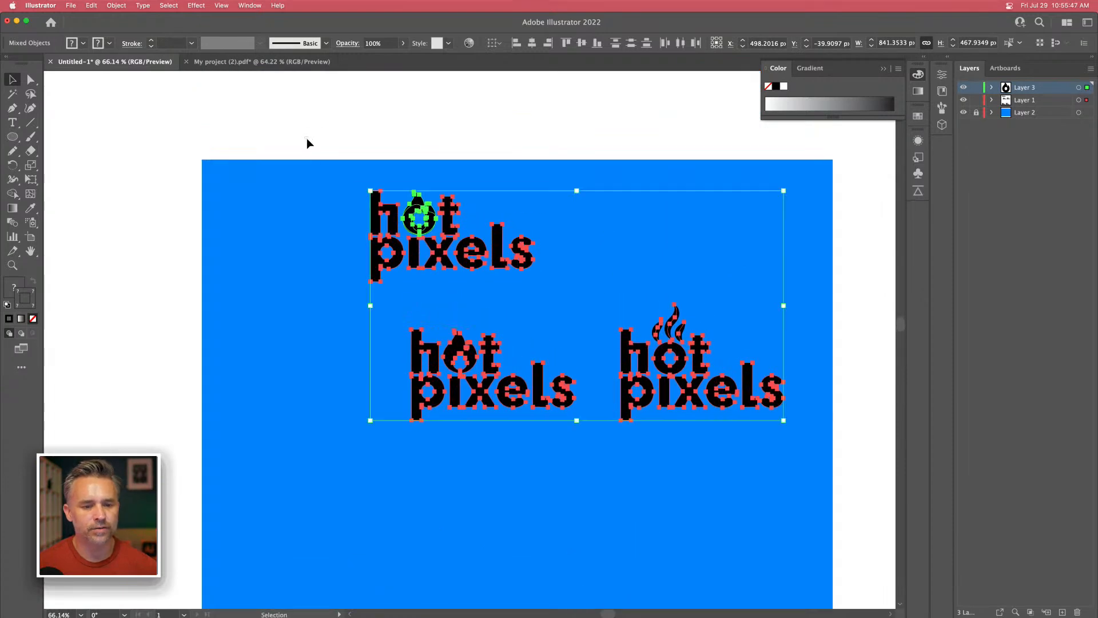
pyautogui.click(499, 242)
pyautogui.moveTo(499, 242); pyautogui.dragTo(353, 376)
pyautogui.moveTo(316, 263); pyautogui.dragTo(380, 254)
pyautogui.click(385, 259)
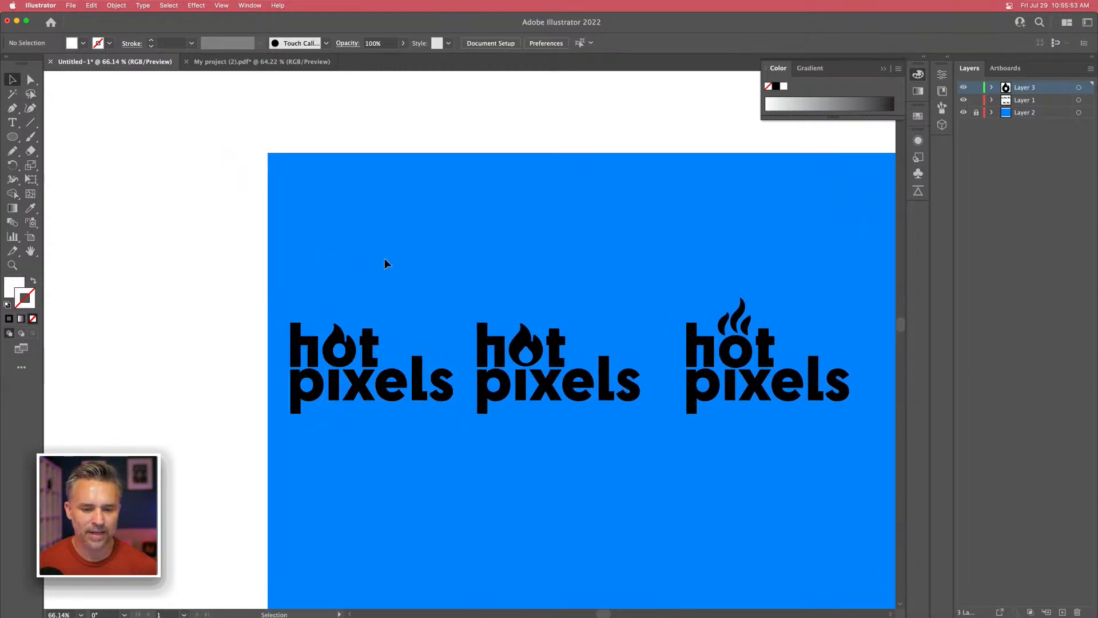
# Select an anchor on the teardrop cutout inside the middle logo's flame and switch the document to Outline view.
pyautogui.press('super+equal')
pyautogui.press('super+equal')
pyautogui.press('super+equal')
pyautogui.moveTo(486, 277); pyautogui.dragTo(413, 278)
pyautogui.click(550, 373)
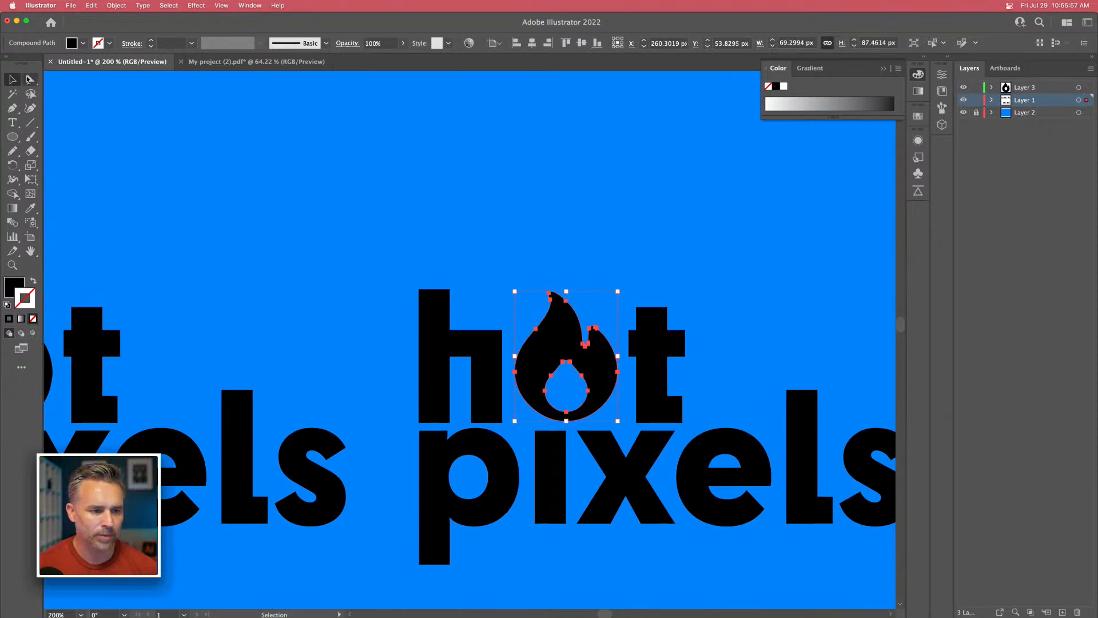
pyautogui.click(30, 79)
pyautogui.click(550, 377)
pyautogui.click(550, 377)
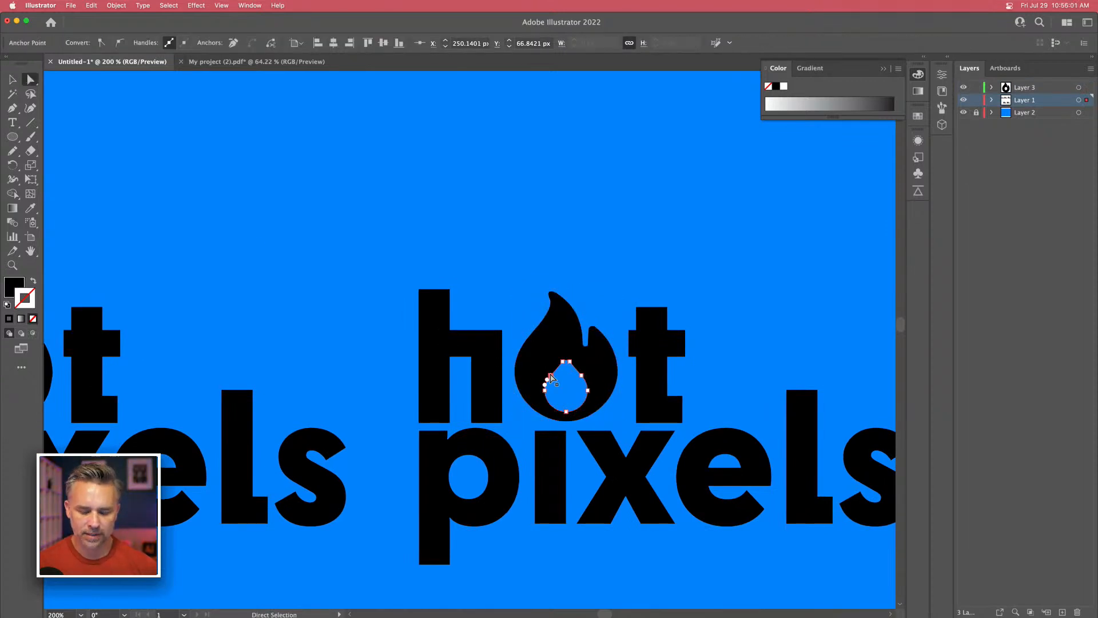
pyautogui.press('super+equal')
pyautogui.press('super+equal')
pyautogui.moveTo(548, 343); pyautogui.dragTo(523, 313)
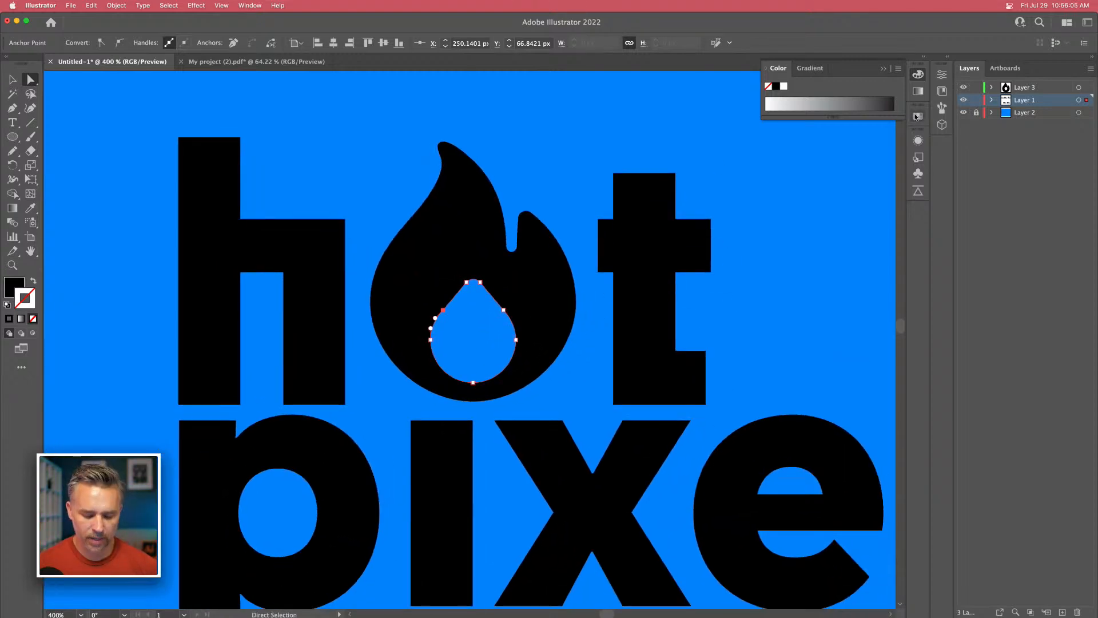
pyautogui.press('super+y')
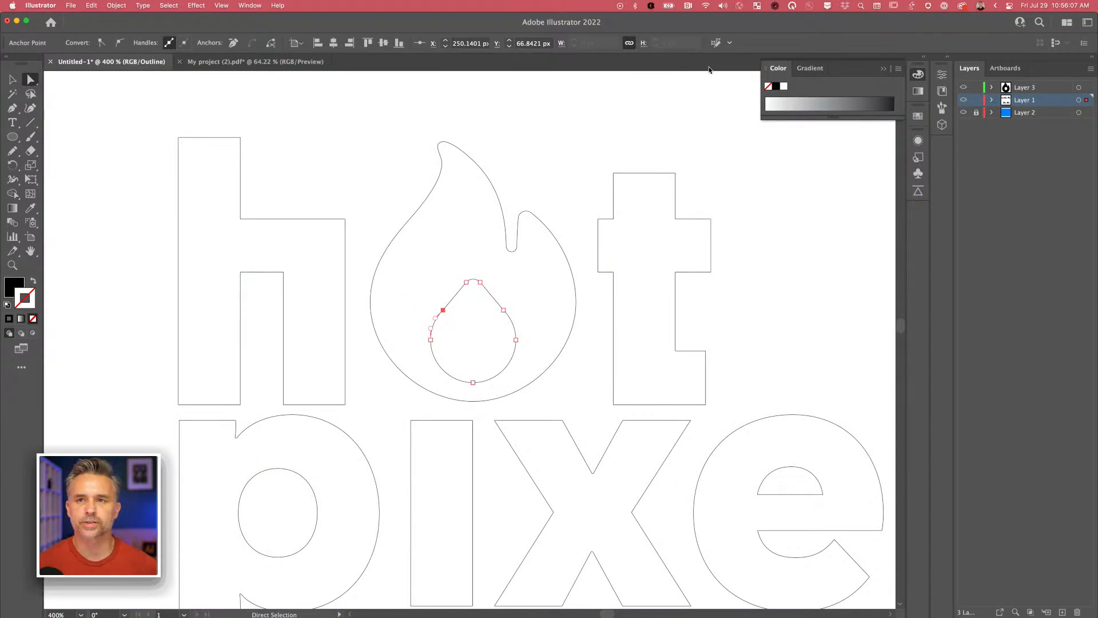
# Lasso all anchors of the teardrop cutout and nudge it up inside the flame to about Y 64.8 px.
pyautogui.click(31, 93)
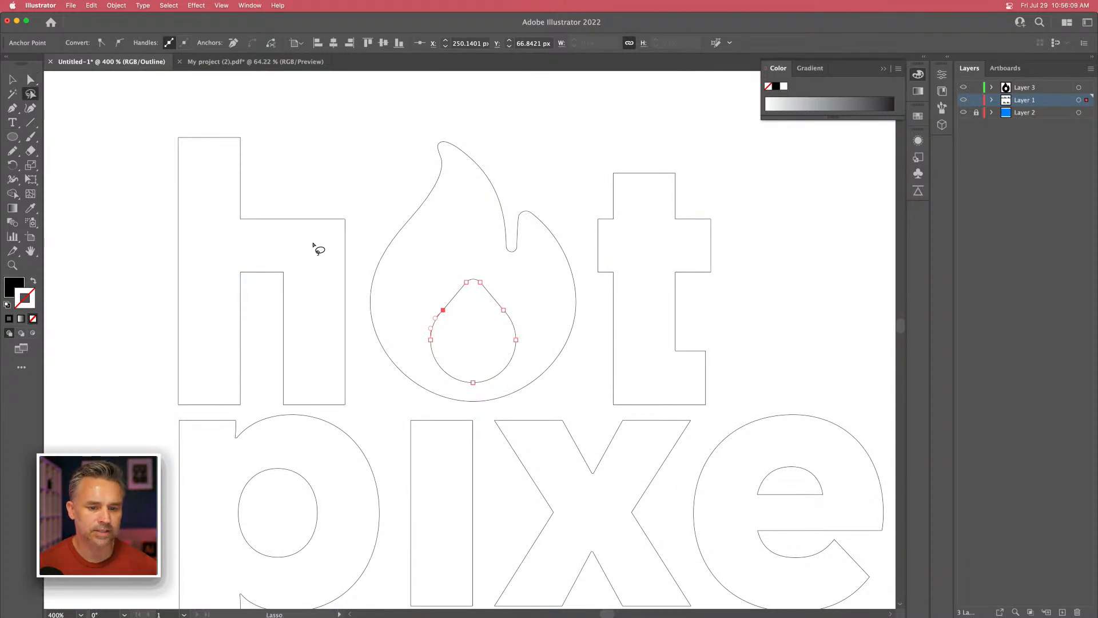
pyautogui.moveTo(438, 273)
pyautogui.mouseDown()
pyautogui.moveTo(515, 281)
pyautogui.moveTo(531, 351)
pyautogui.moveTo(504, 391)
pyautogui.moveTo(468, 392)
pyautogui.moveTo(418, 354)
pyautogui.mouseUp()
pyautogui.hotkey('shift', 'Up')
pyautogui.press('Down')
pyautogui.press('Down')
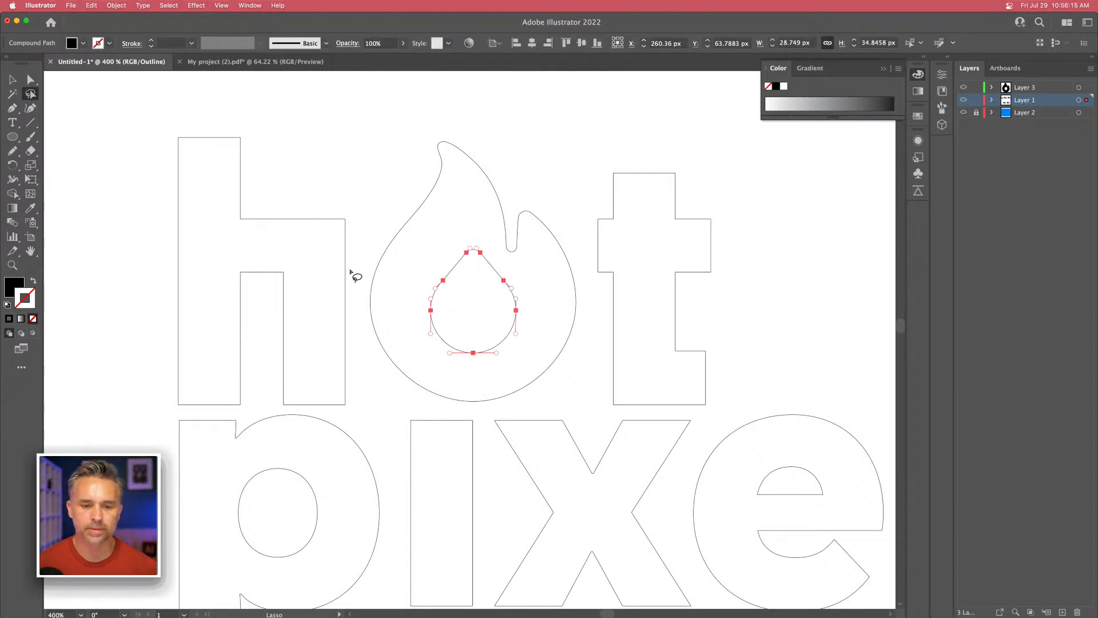
pyautogui.press('Up')
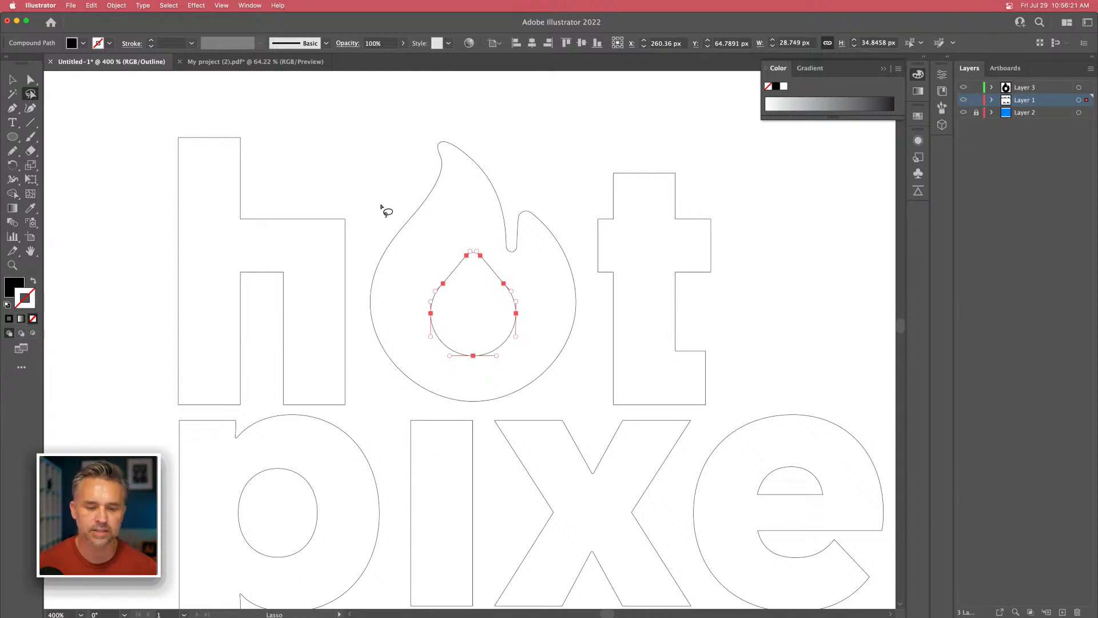
# Scale the teardrop cutout down around its centre to about 26.3 by 31.9 px and return to Preview view.
pyautogui.click(10, 81)
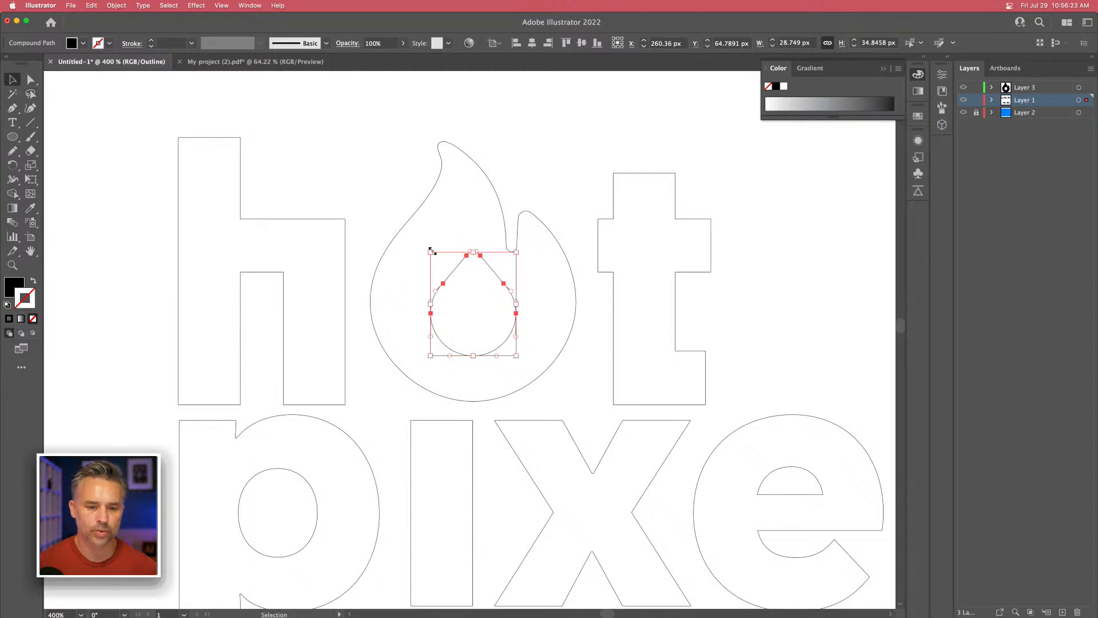
pyautogui.moveTo(430, 253); pyautogui.dragTo(435, 257)
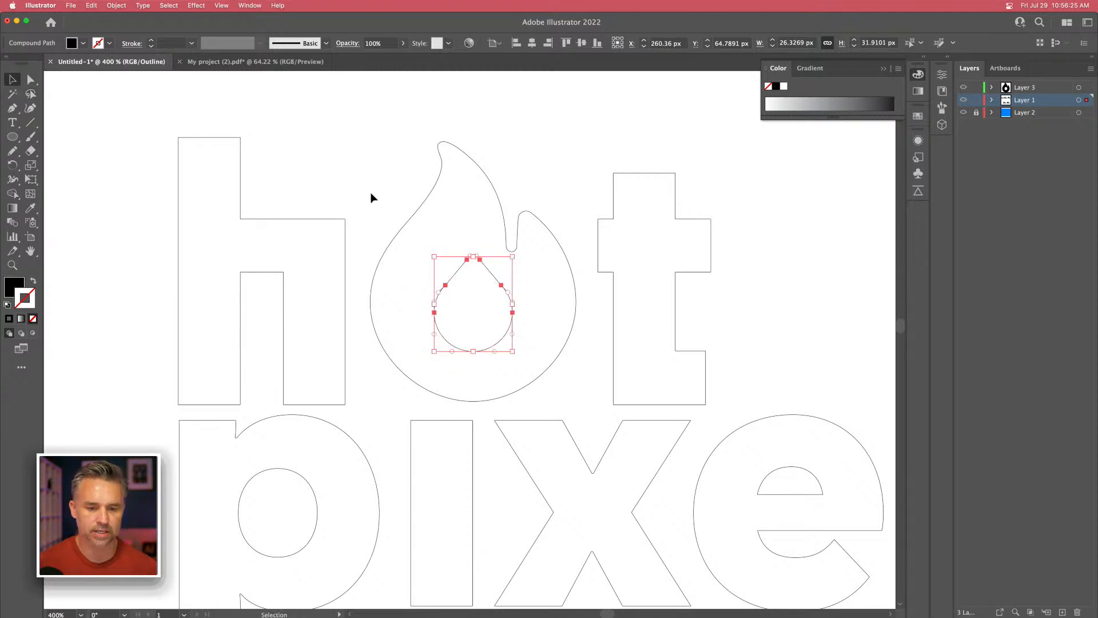
pyautogui.click(371, 196)
pyautogui.press('super+y')
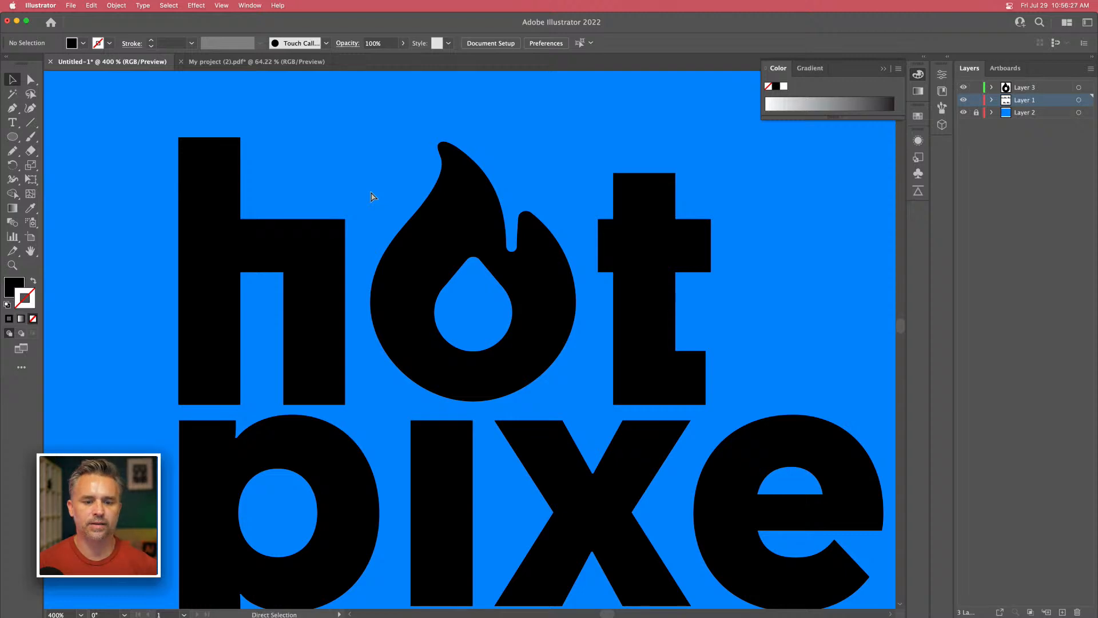
# Pull the teardrop cutout's upper-right shoulder anchor inward to about X 267.1, Y 60.2 px.
pyautogui.press('super+1')
pyautogui.moveTo(377, 197); pyautogui.dragTo(435, 203)
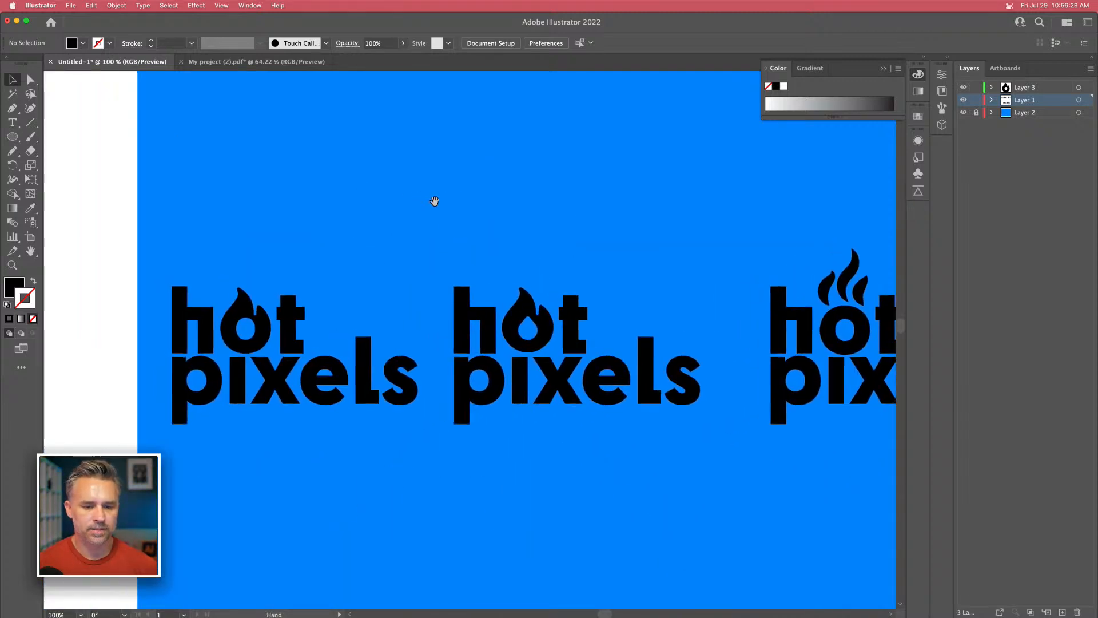
pyautogui.press('super+equal')
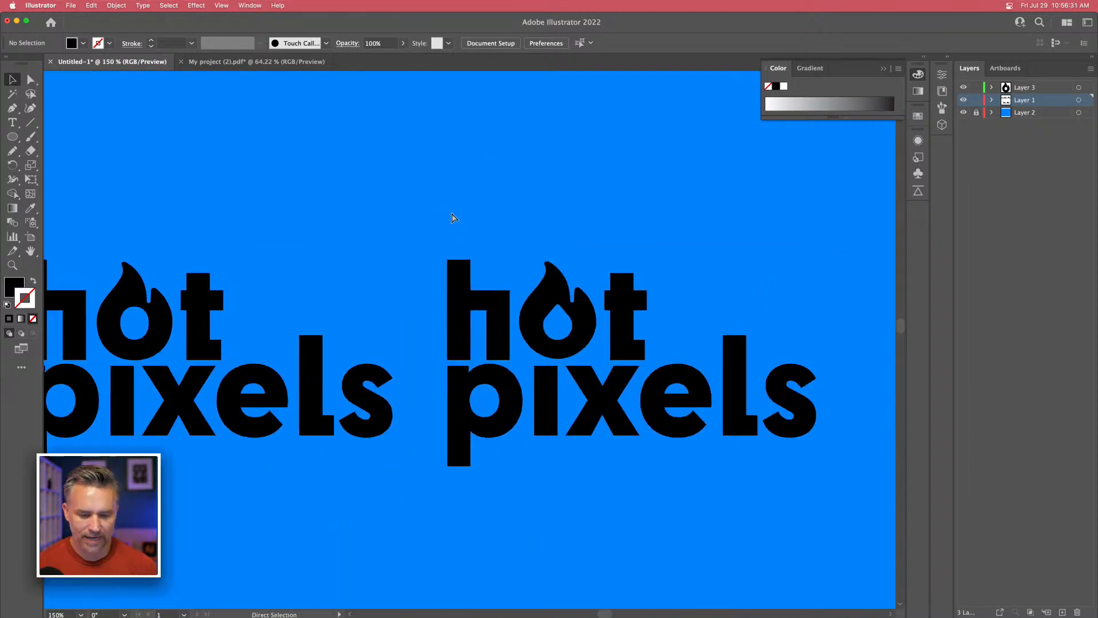
pyautogui.press('super+equal')
pyautogui.press('super+equal')
pyautogui.moveTo(450, 215); pyautogui.dragTo(235, 274)
pyautogui.click(31, 79)
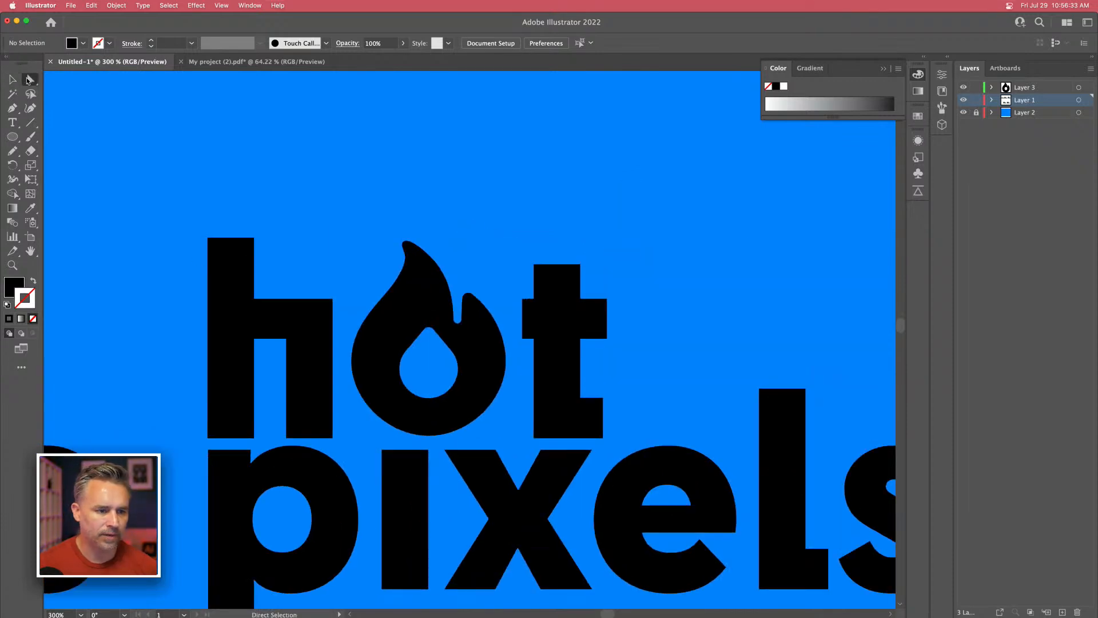
pyautogui.click(449, 350)
pyautogui.moveTo(449, 354); pyautogui.dragTo(445, 355)
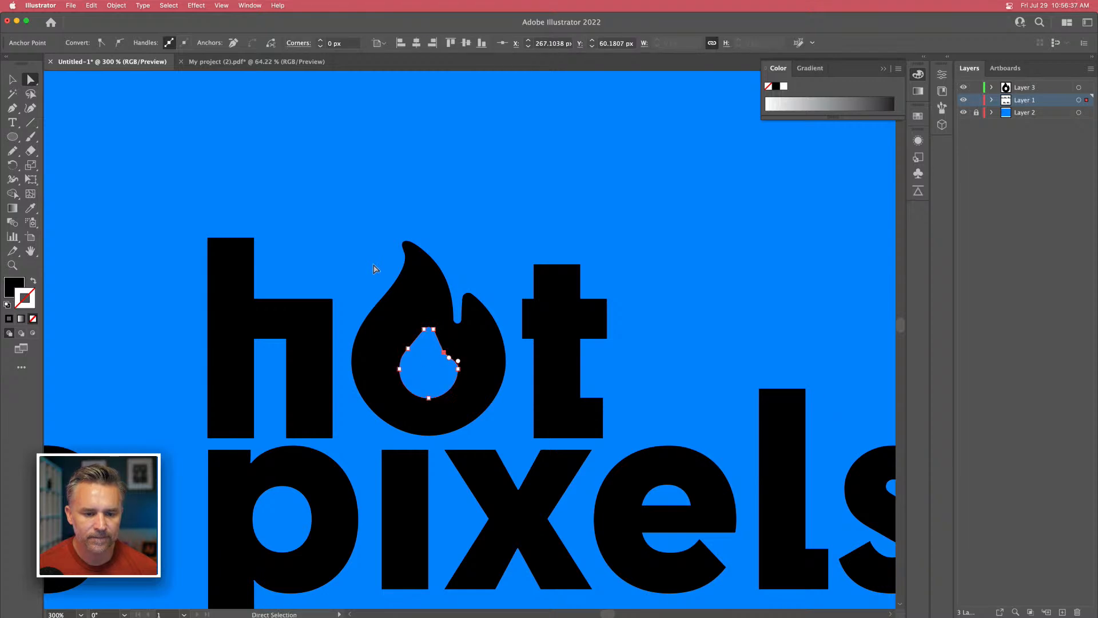
pyautogui.click(372, 265)
pyautogui.click(442, 353)
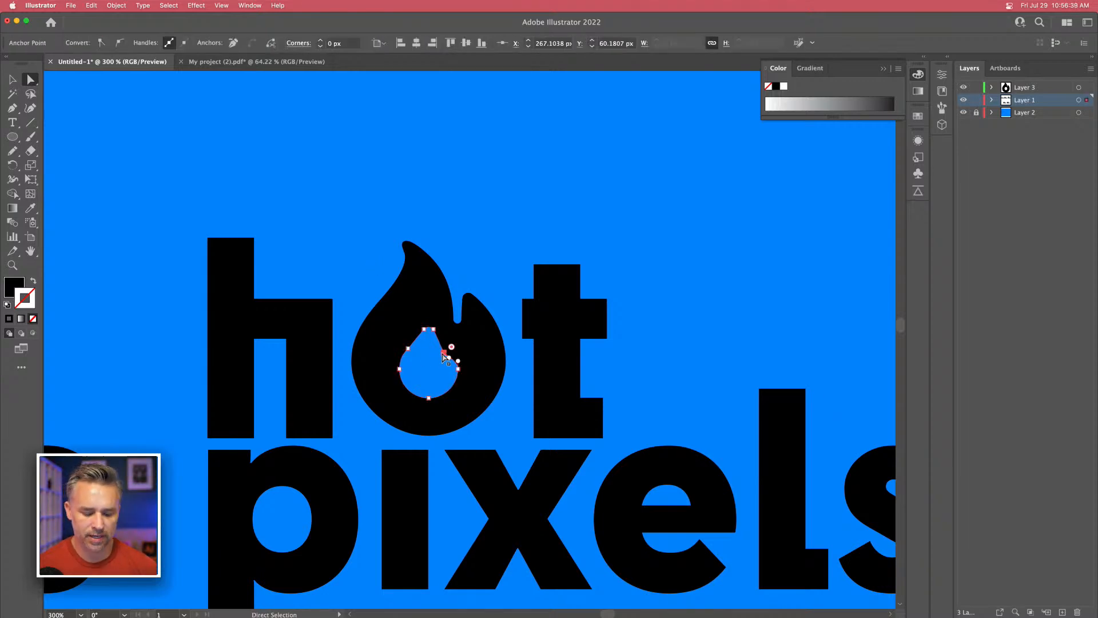
# Convert the teardrop's moved shoulder anchor to a smooth point with handles so its right edge curves inward.
pyautogui.press('super+equal')
pyautogui.press('super+equal')
pyautogui.press('super+equal')
pyautogui.press('super+equal')
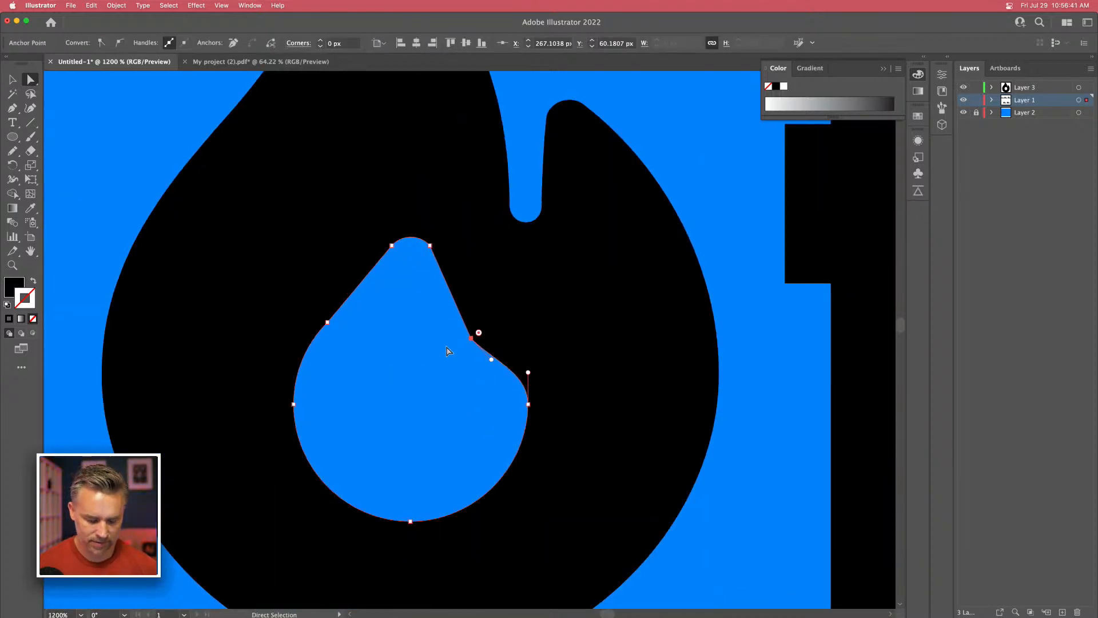
pyautogui.hotkey('shift', 'c')
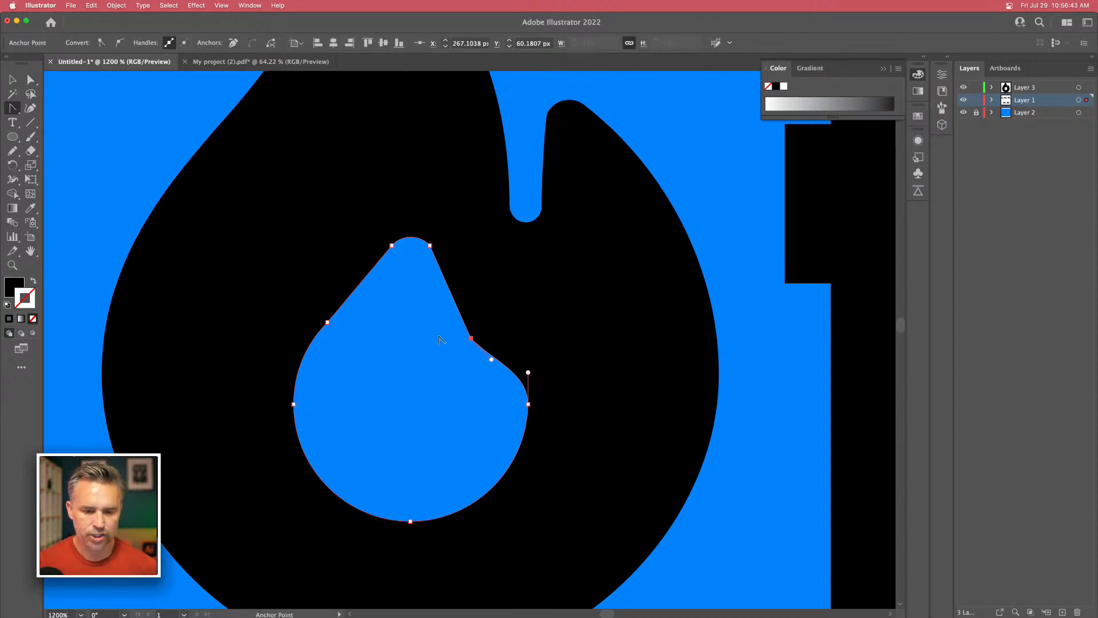
pyautogui.moveTo(471, 339); pyautogui.dragTo(499, 373)
pyautogui.press('a')
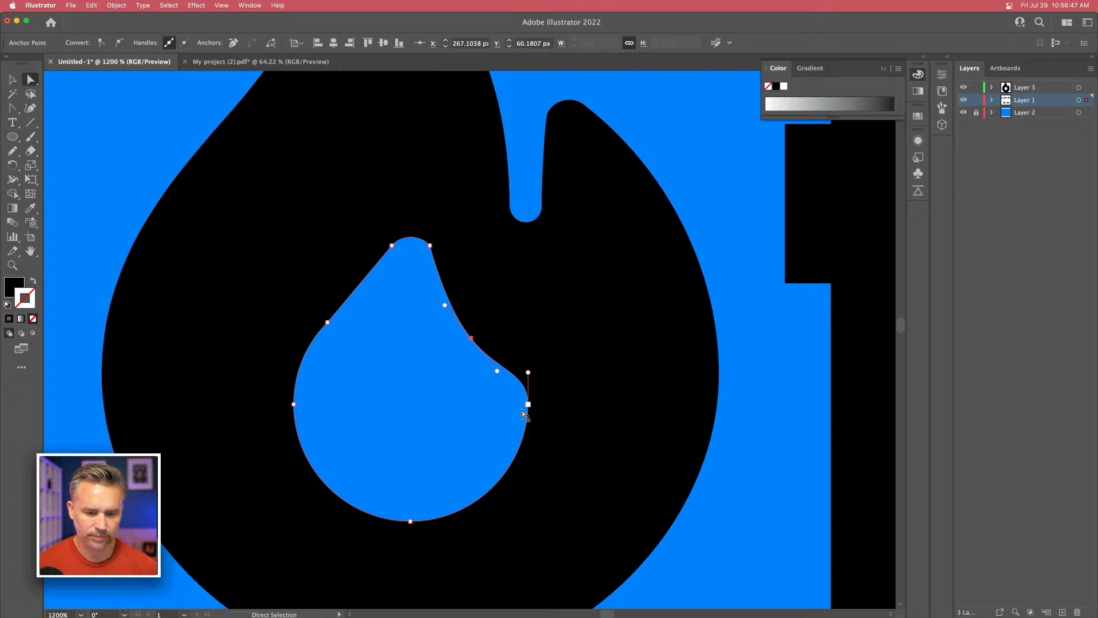
# Shorten the upper handle of the teardrop's rightmost anchor and smooth the anchor on the right side of its tip.
pyautogui.click(527, 404)
pyautogui.moveTo(528, 374); pyautogui.dragTo(529, 379)
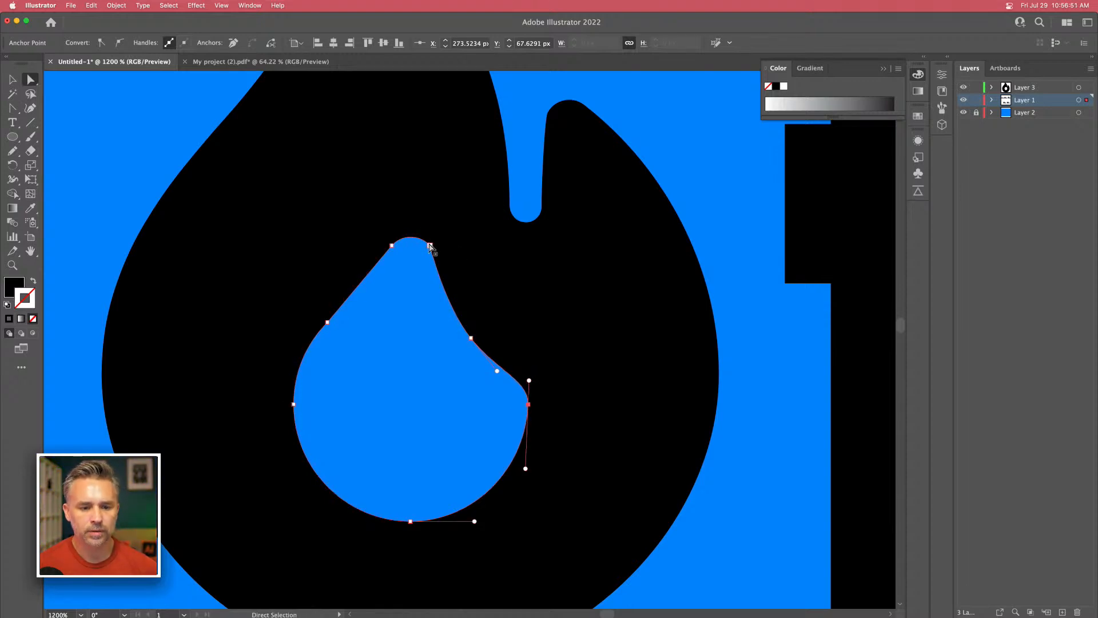
pyautogui.hotkey('shift', 'c')
pyautogui.moveTo(430, 244); pyautogui.dragTo(439, 257)
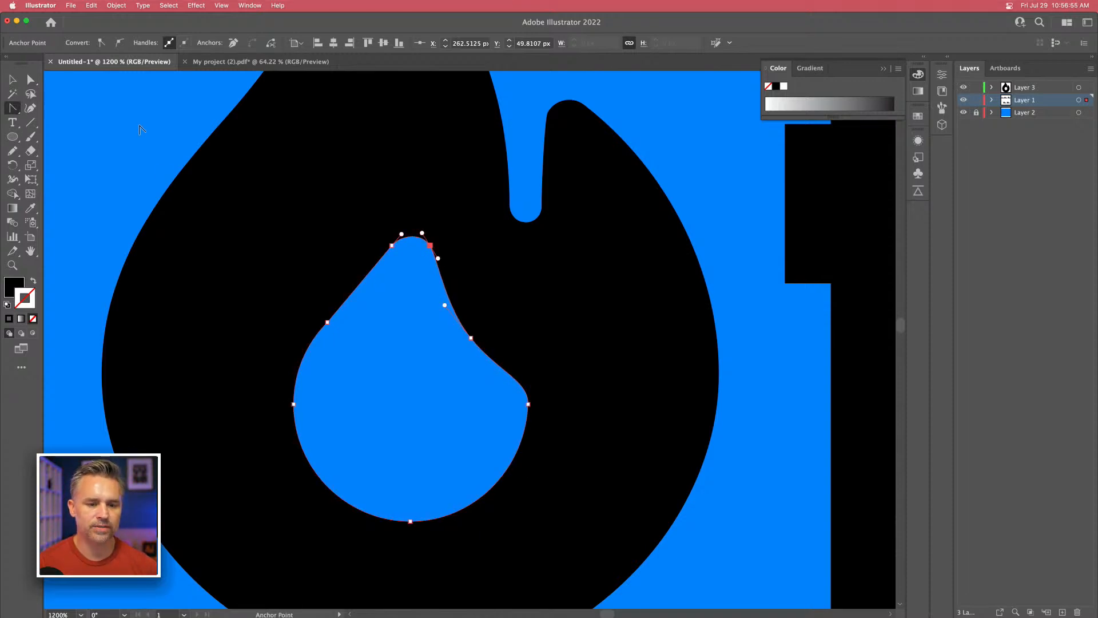
pyautogui.click(12, 79)
pyautogui.click(109, 135)
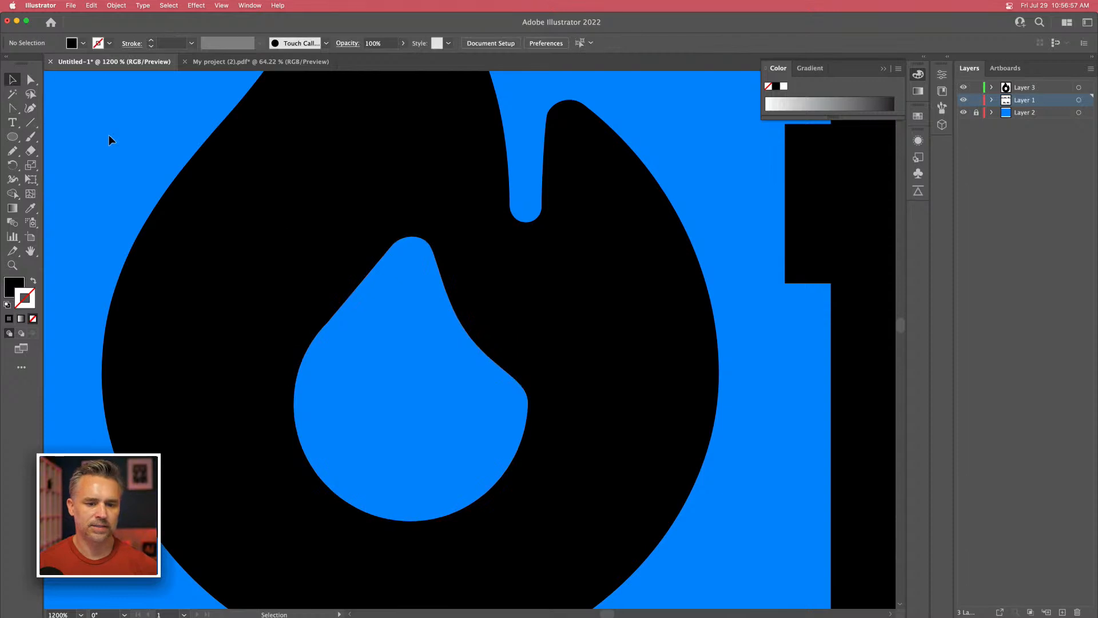
# Compare the logo with the reshaped flame cutout against the round-counter flame version beside it.
pyautogui.press('super+minus')
pyautogui.press('super+minus')
pyautogui.press('super+minus')
pyautogui.press('super+minus')
pyautogui.press('super+minus')
pyautogui.press('super+minus')
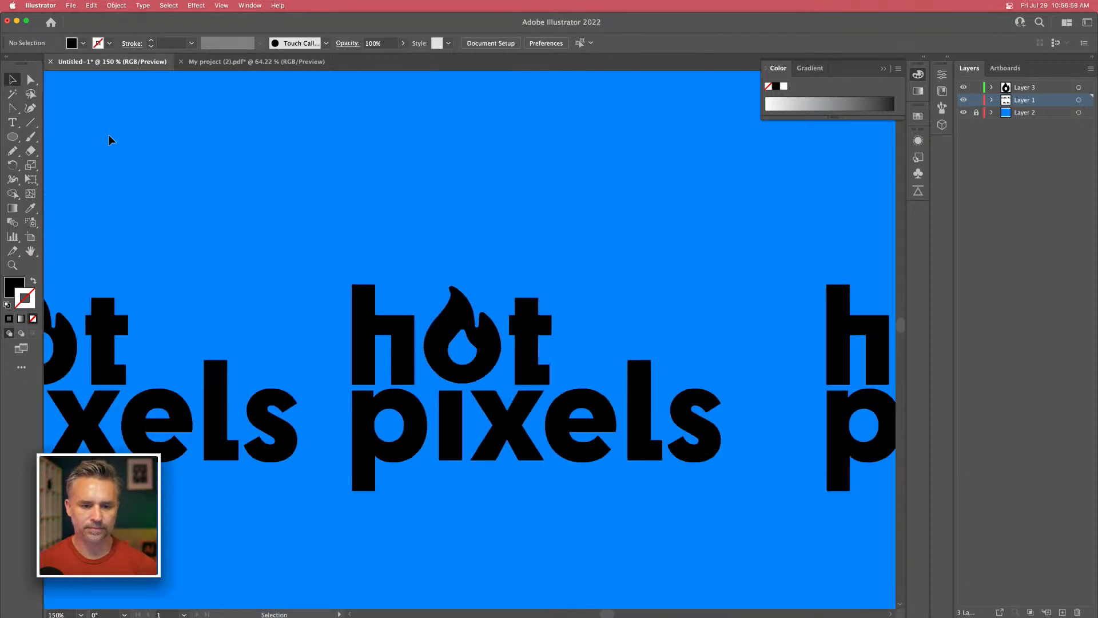
pyautogui.moveTo(216, 236); pyautogui.dragTo(373, 201)
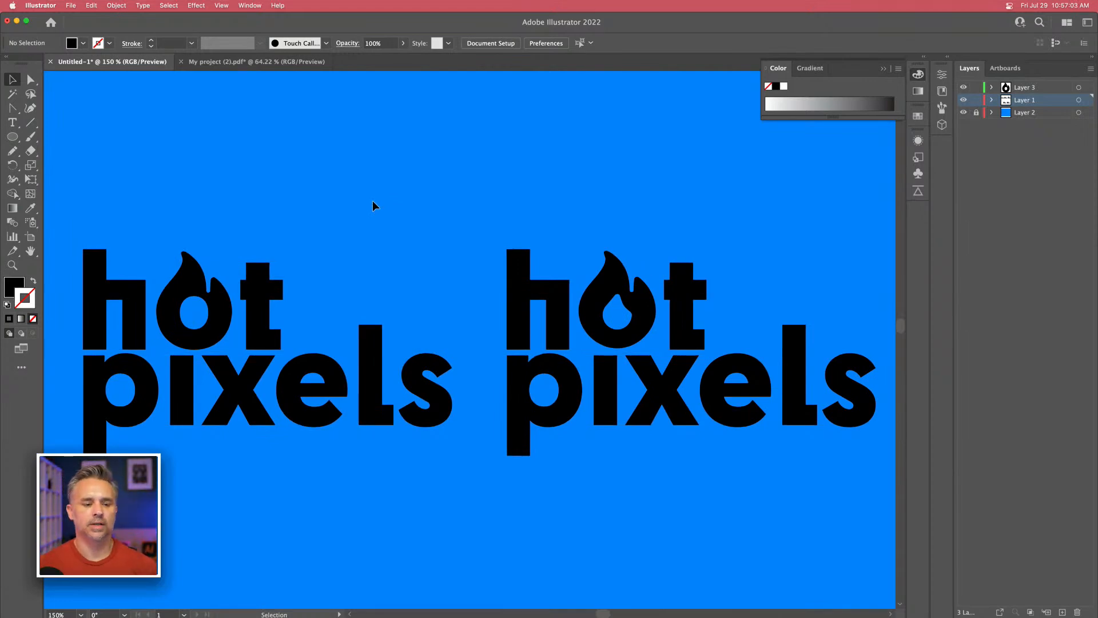
# Move the steam logo below the two flame logos and shift the flame pair up and toward the middle of the artboard.
pyautogui.press('super+minus')
pyautogui.press('super+minus')
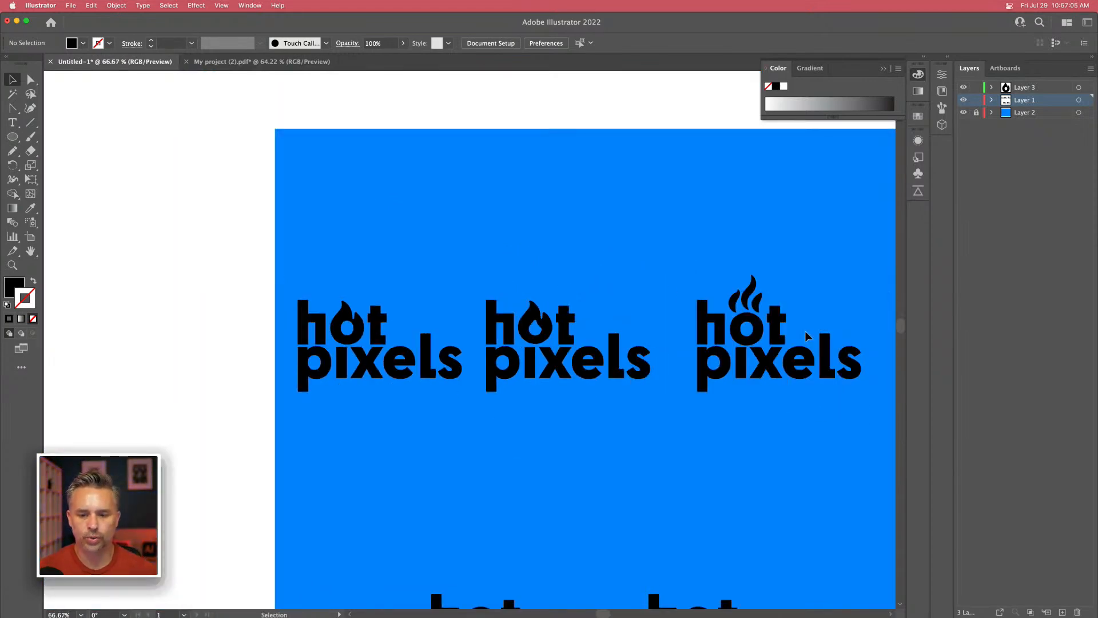
pyautogui.moveTo(696, 268); pyautogui.dragTo(883, 447)
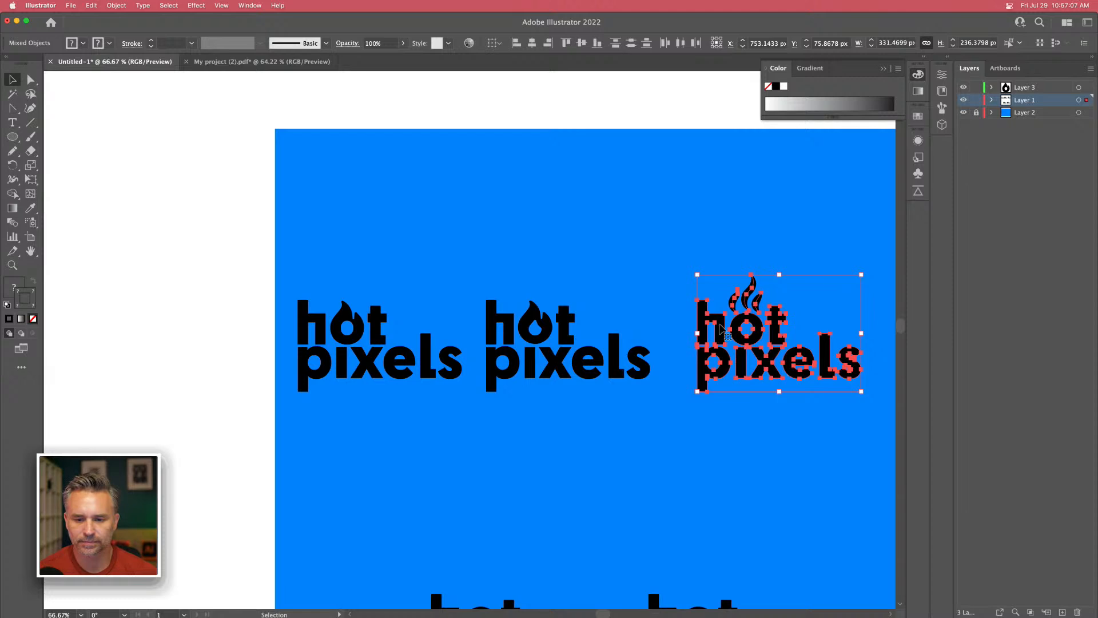
pyautogui.moveTo(720, 329); pyautogui.dragTo(549, 505)
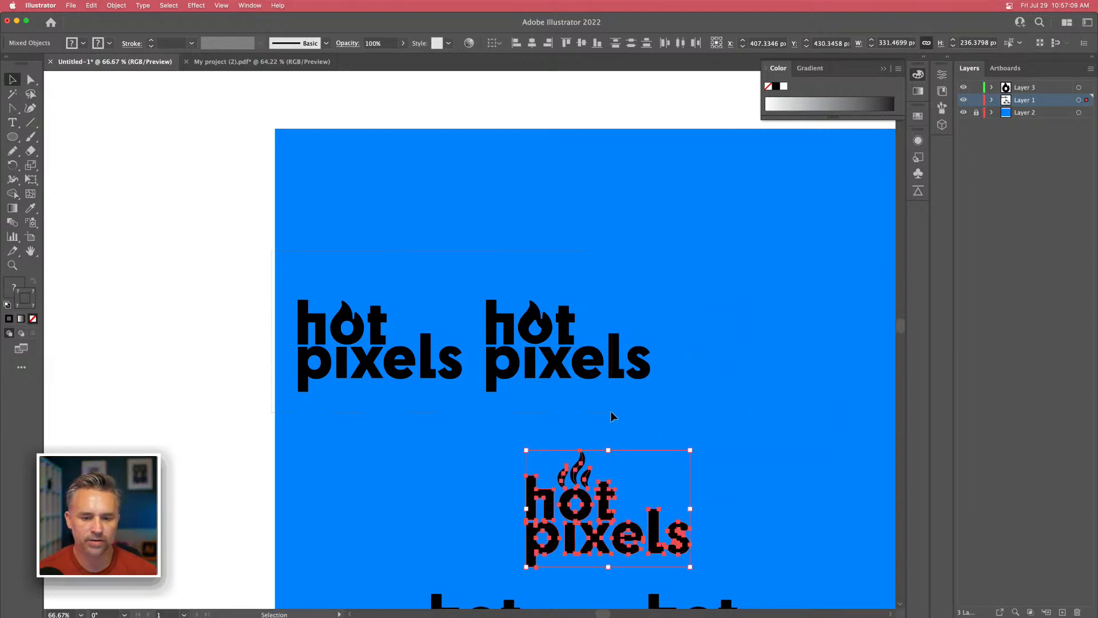
pyautogui.moveTo(699, 404); pyautogui.dragTo(638, 265)
pyautogui.moveTo(620, 216); pyautogui.dragTo(553, 263)
pyautogui.click(530, 238)
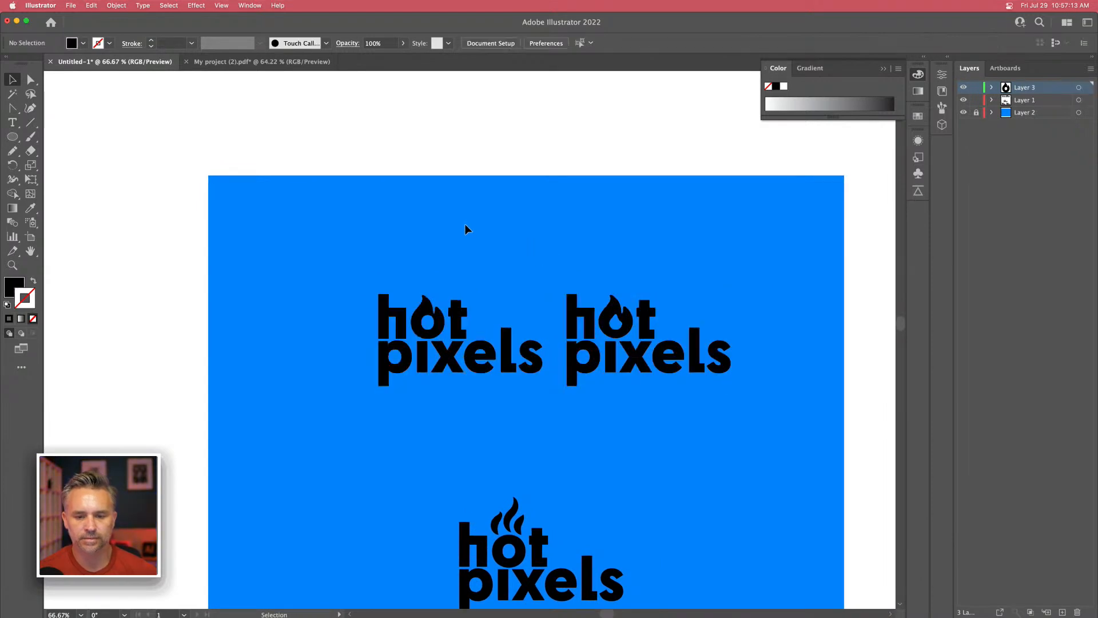
# Collapse the floating Color panel and stretch the stem of the "h" in the teardrop-cutout logo upward until the letter is about 110 px tall.
pyautogui.press('super+equal')
pyautogui.moveTo(465, 225); pyautogui.dragTo(399, 266)
pyautogui.press('super+equal')
pyautogui.click(884, 69)
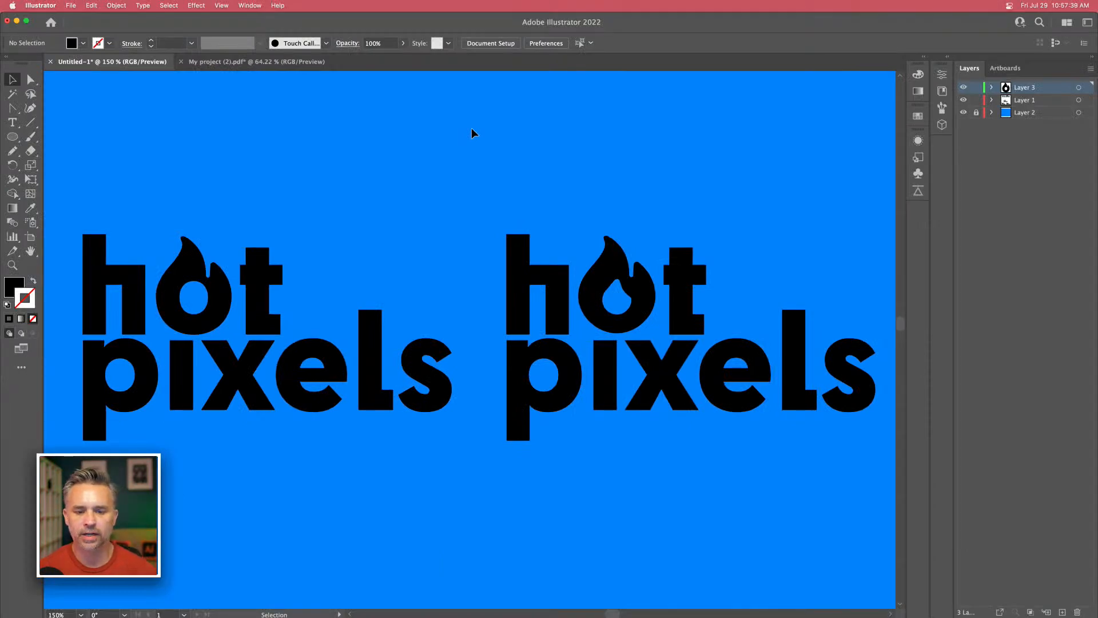
pyautogui.click(31, 79)
pyautogui.moveTo(503, 211); pyautogui.dragTo(544, 254)
pyautogui.hotkey('shift', 'Up')
pyautogui.hotkey('shift', 'Up')
pyautogui.hotkey('shift', 'Up')
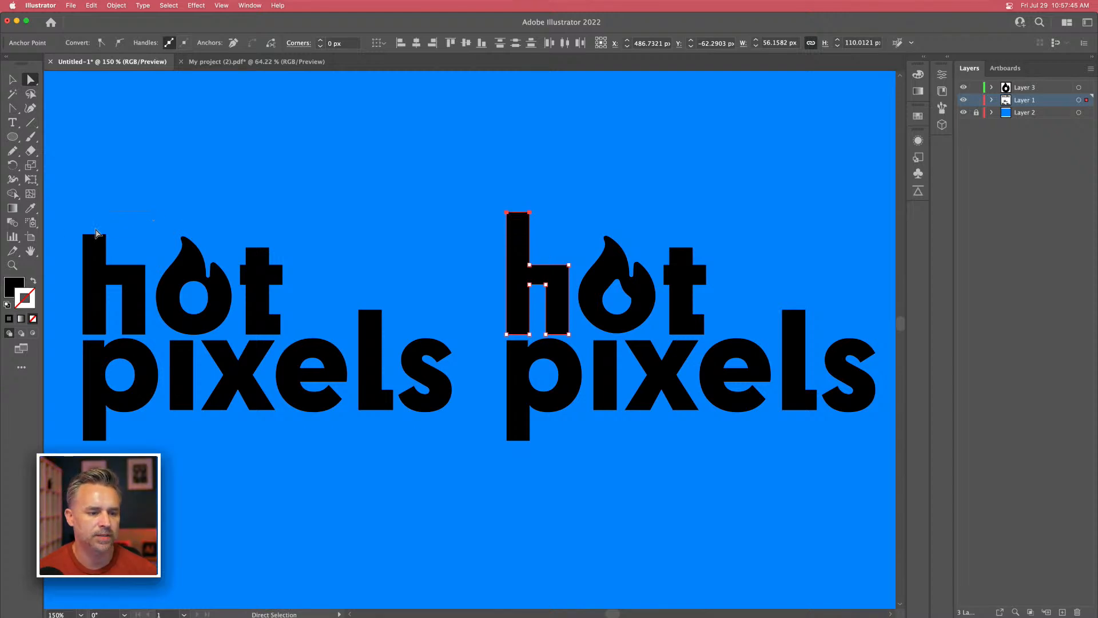
# Stretch the stem of the "h" in the round-counter logo upward to the same height of about 110 px.
pyautogui.moveTo(75, 248); pyautogui.dragTo(75, 247)
pyautogui.hotkey('shift', 'Up')
pyautogui.hotkey('shift', 'Up')
pyautogui.hotkey('shift', 'Up')
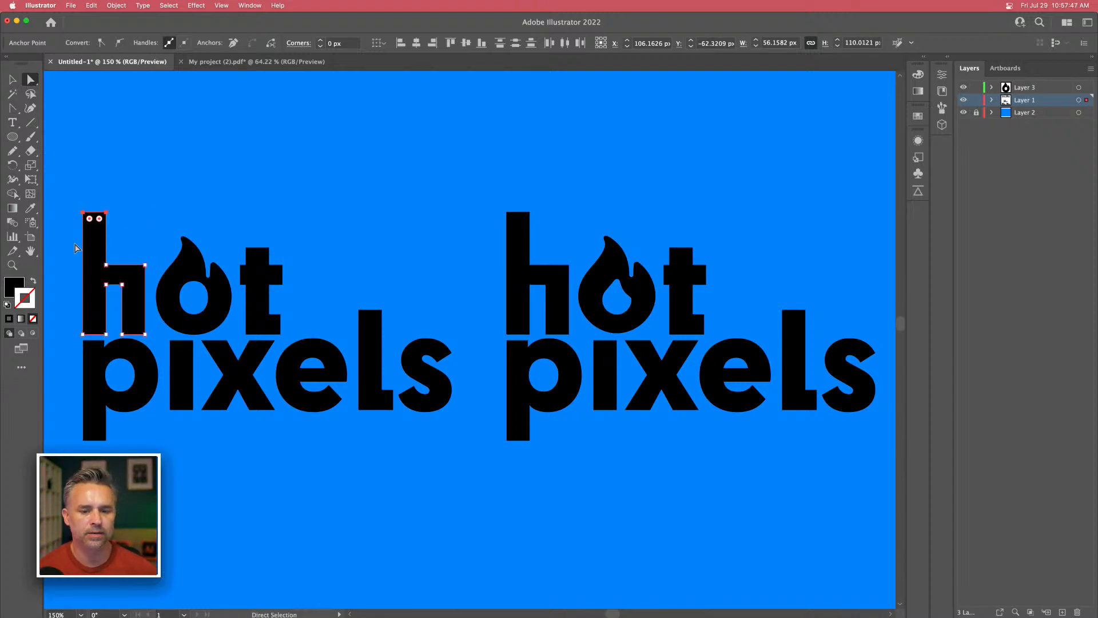
# Try rounding the outer and inner right corners of the "h" arch in the teardrop-cutout logo to about 14.5 px.
pyautogui.click(191, 223)
pyautogui.hscroll(2, 388, 238)
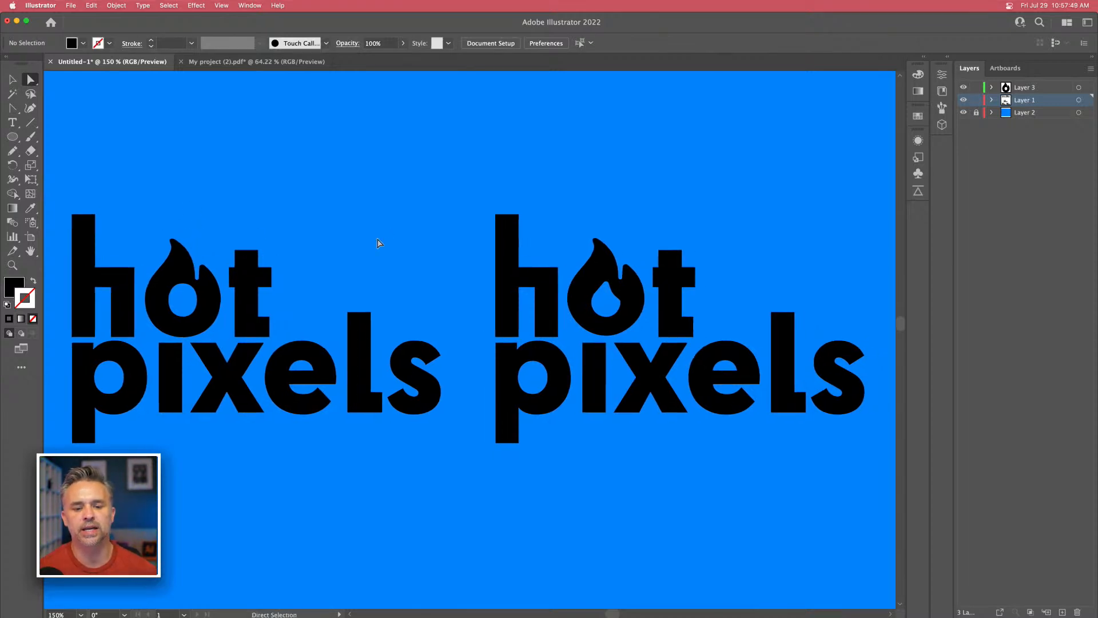
pyautogui.press('super+minus')
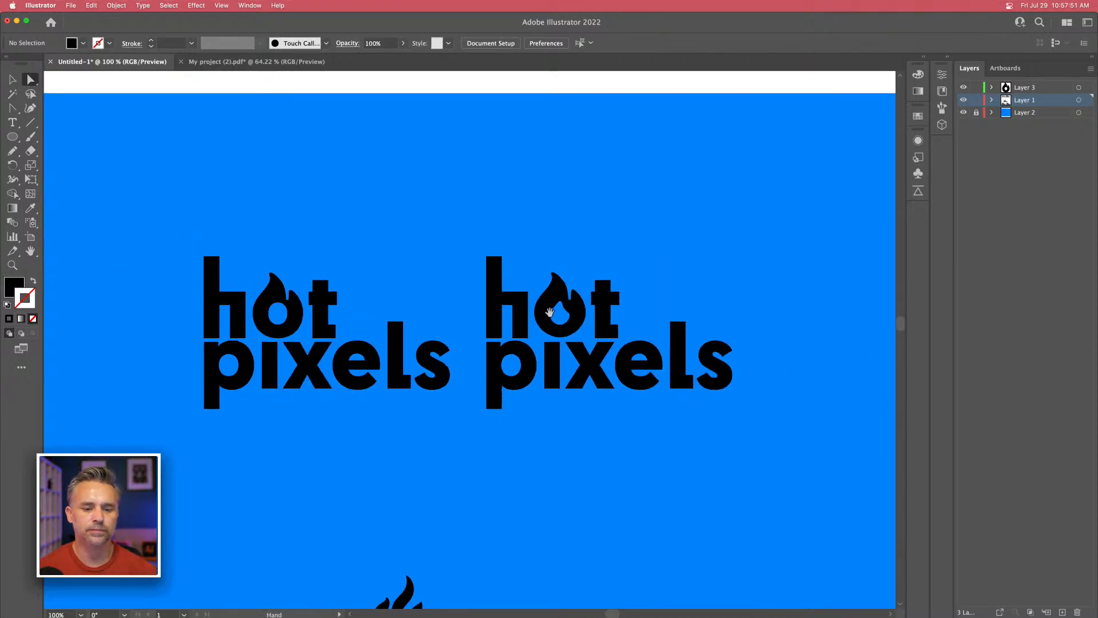
pyautogui.moveTo(520, 264); pyautogui.dragTo(530, 256)
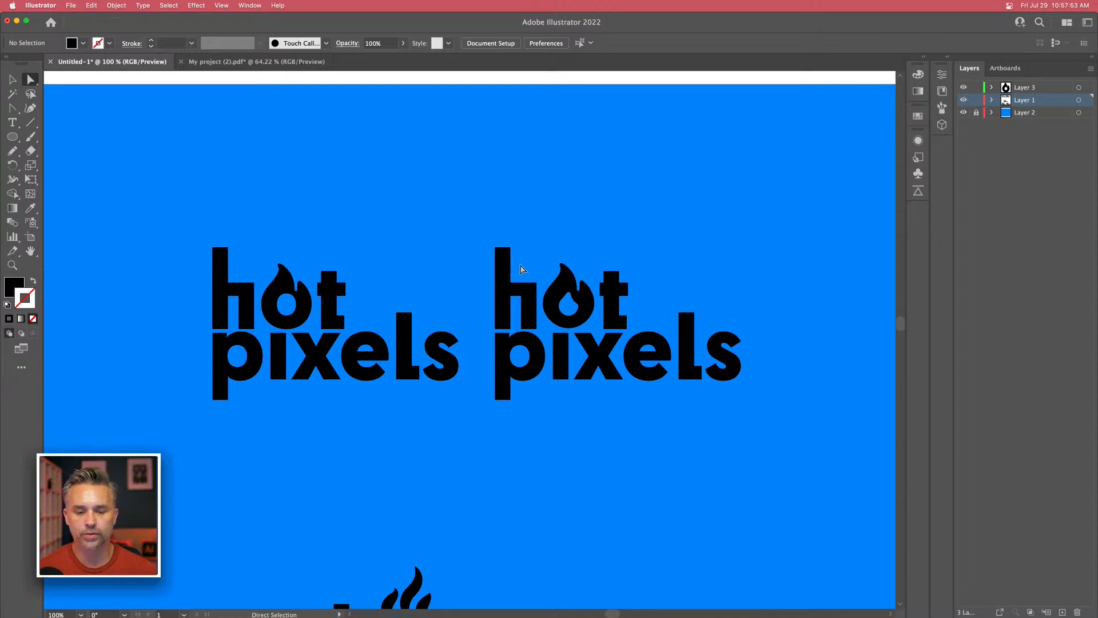
pyautogui.press('super+equal')
pyautogui.press('super+equal')
pyautogui.press('super+equal')
pyautogui.moveTo(559, 263); pyautogui.dragTo(544, 334)
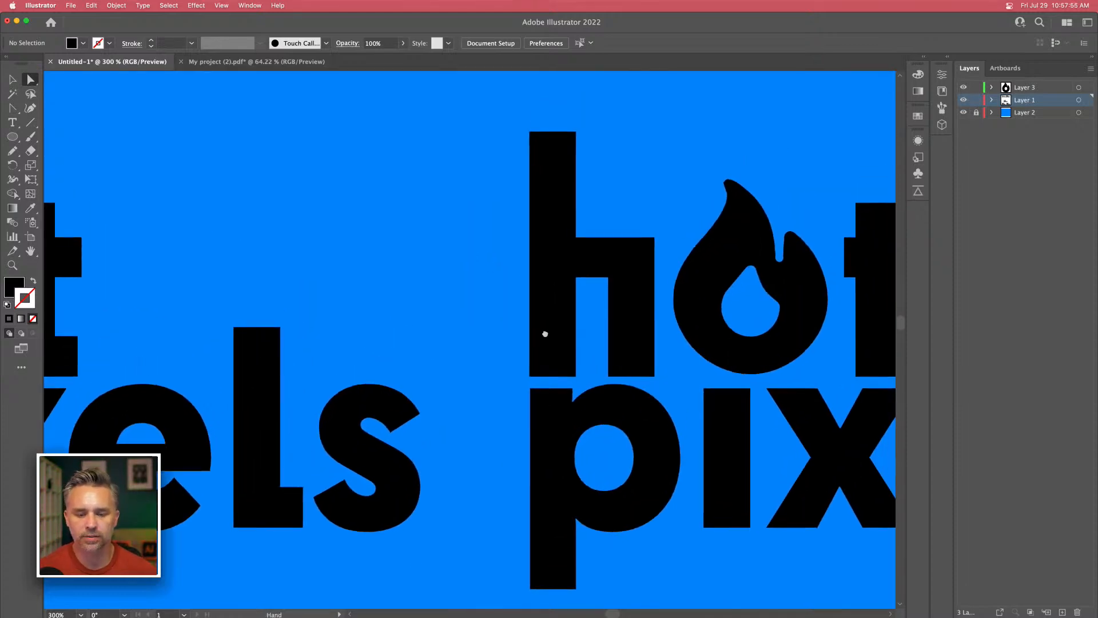
pyautogui.moveTo(668, 296); pyautogui.dragTo(659, 291)
pyautogui.moveTo(588, 239); pyautogui.dragTo(578, 310)
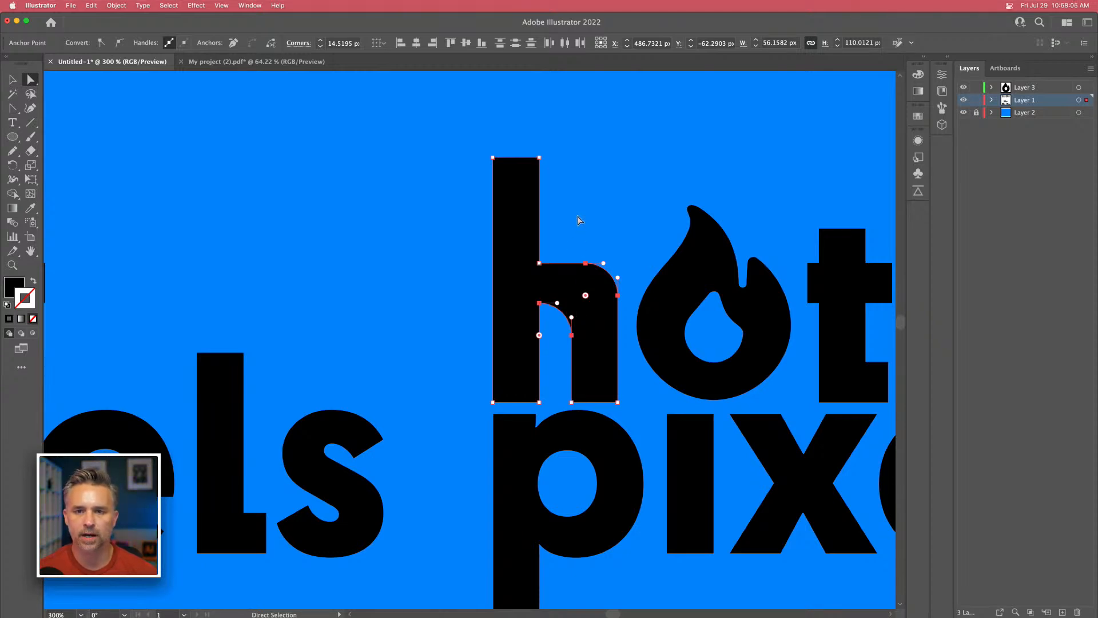
pyautogui.moveTo(608, 213); pyautogui.dragTo(461, 221)
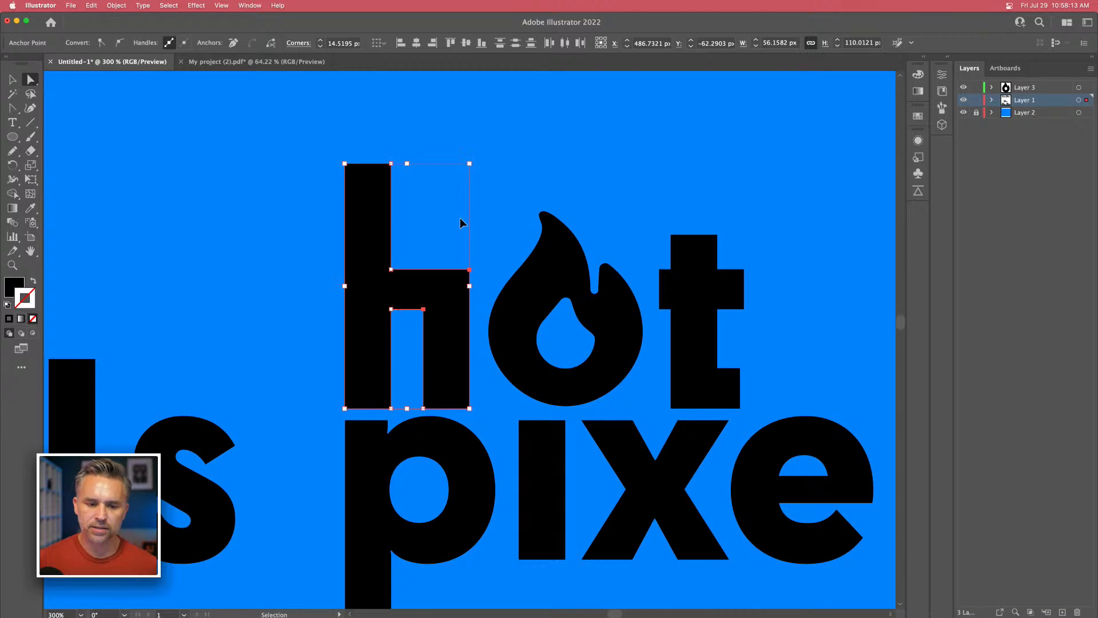
# Shorten the stem of the h in the first hot pixels logo by nudging its top anchor points down four increments.
pyautogui.click(228, 244)
pyautogui.click(10, 81)
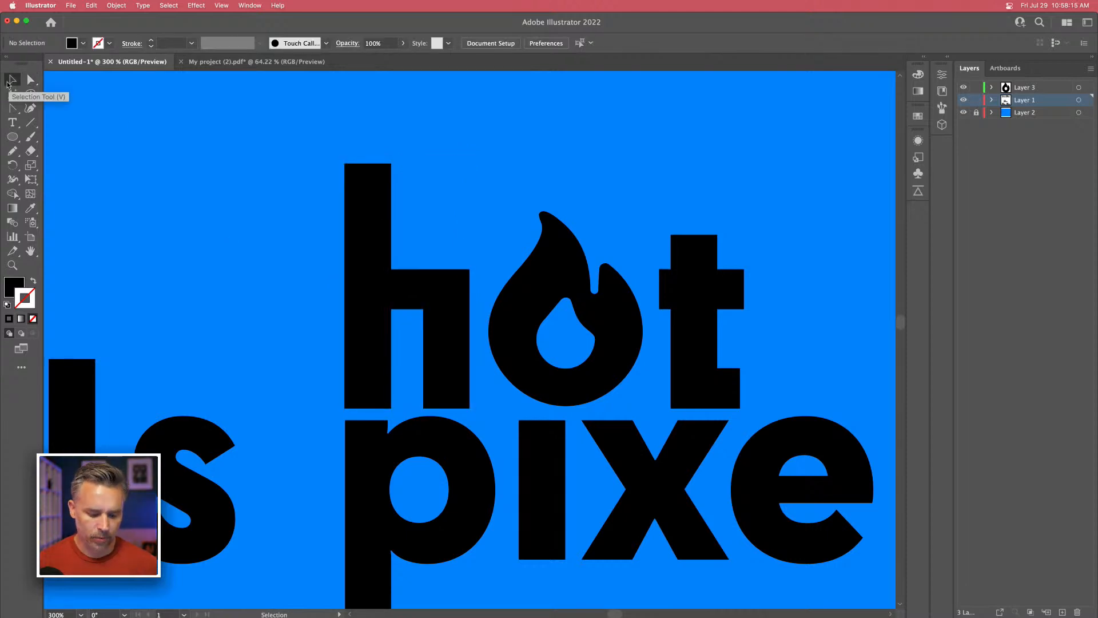
pyautogui.press('super+1')
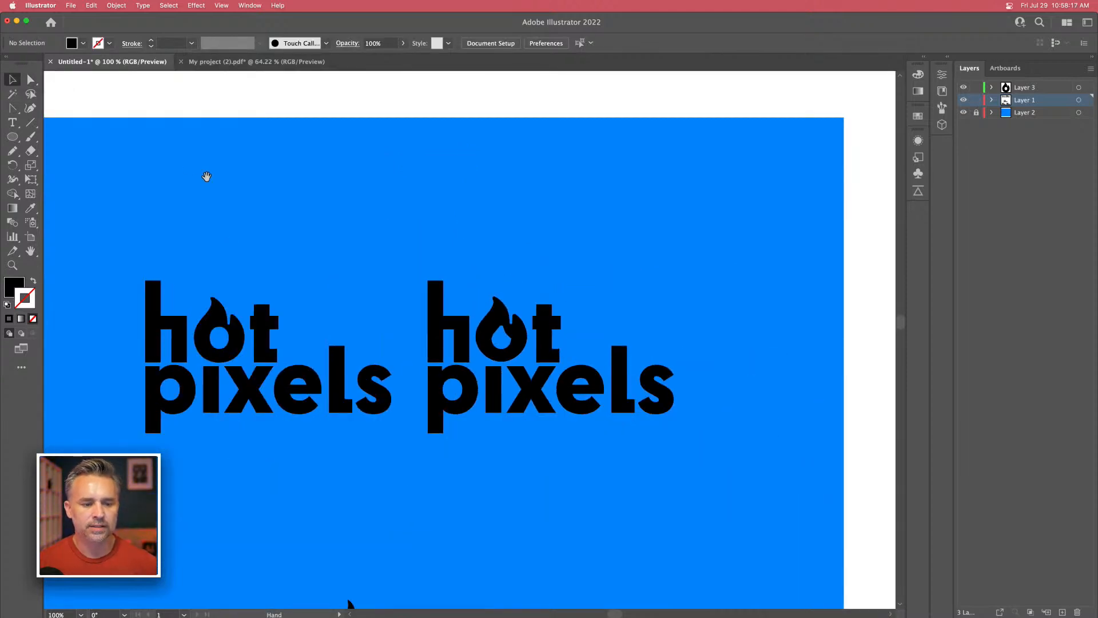
pyautogui.hscroll(-5, 311, 143)
pyautogui.scroll(-3, 311, 142)
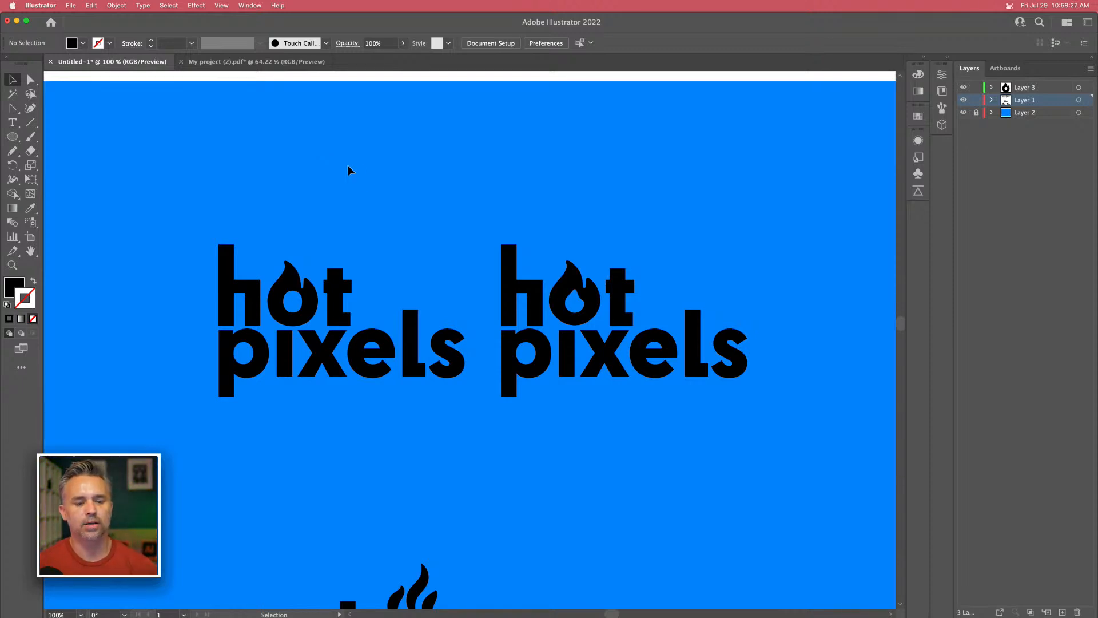
pyautogui.moveTo(467, 439); pyautogui.dragTo(205, 236)
pyautogui.click(203, 237)
pyautogui.click(228, 249)
pyautogui.press('a')
pyautogui.moveTo(167, 200); pyautogui.dragTo(241, 253)
pyautogui.press('Down')
pyautogui.press('Down')
pyautogui.press('Down')
pyautogui.press('Down')
pyautogui.click(251, 222)
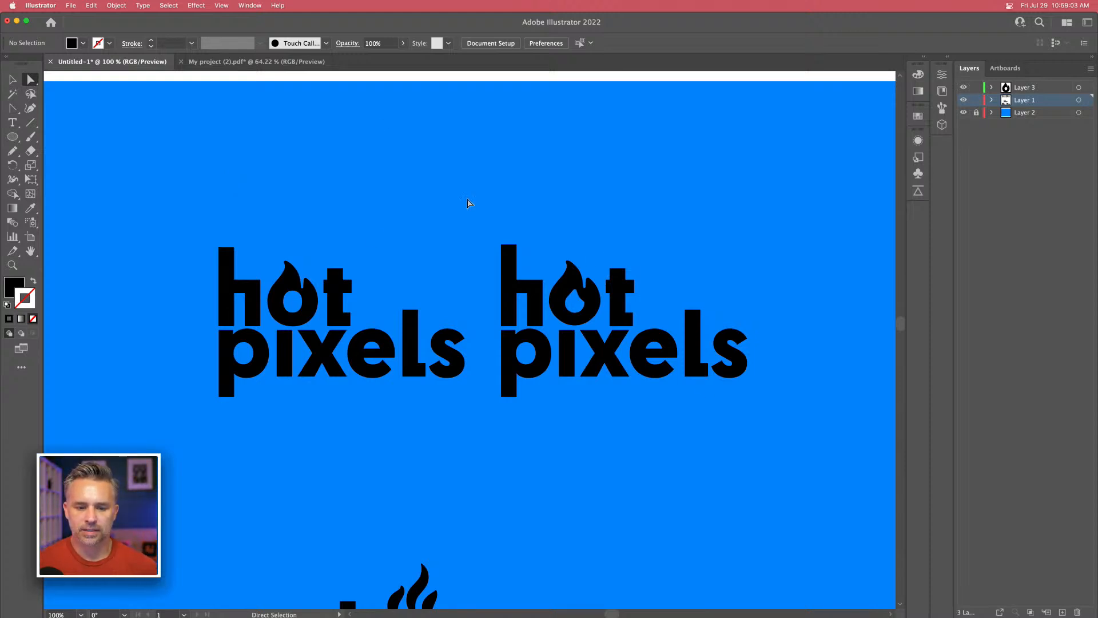
# Move both upper logos toward the left of the blue background and place a duplicate of the second logo to its right.
pyautogui.click(11, 81)
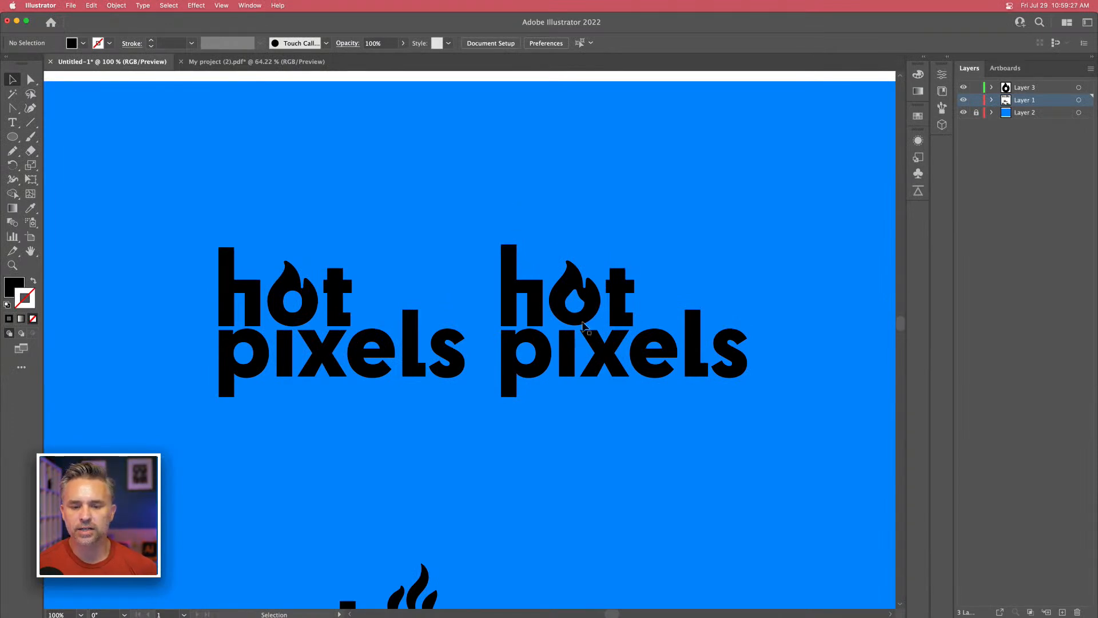
pyautogui.moveTo(592, 217)
pyautogui.mouseDown()
pyautogui.moveTo(501, 223)
pyautogui.moveTo(442, 211)
pyautogui.moveTo(686, 209)
pyautogui.moveTo(607, 225)
pyautogui.mouseUp()
pyautogui.press('super+a')
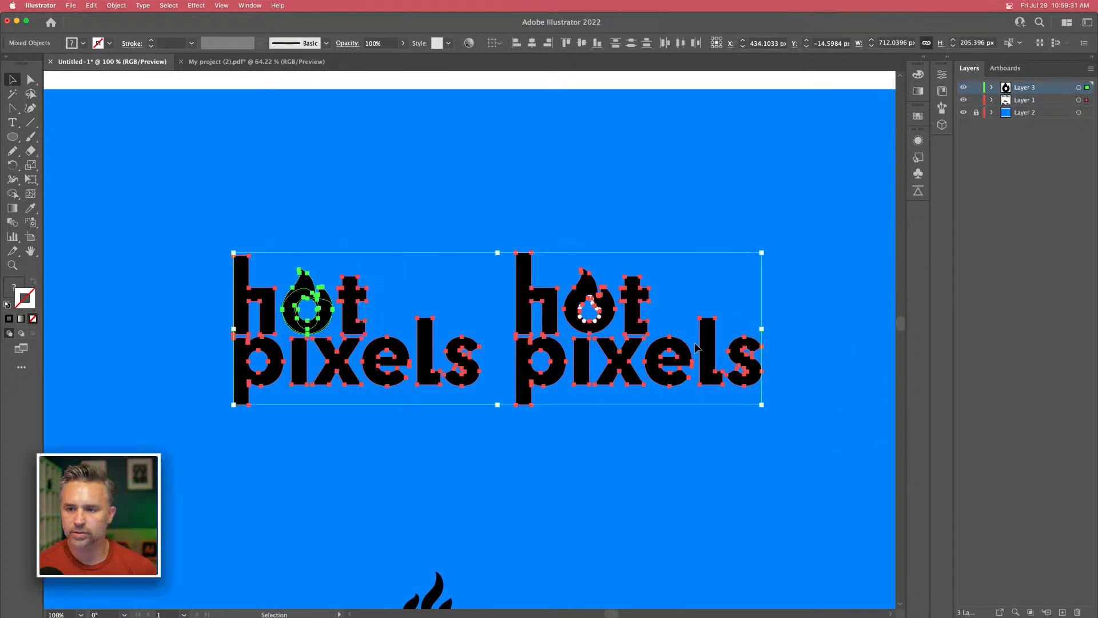
pyautogui.moveTo(709, 354); pyautogui.dragTo(553, 348)
pyautogui.click(371, 208)
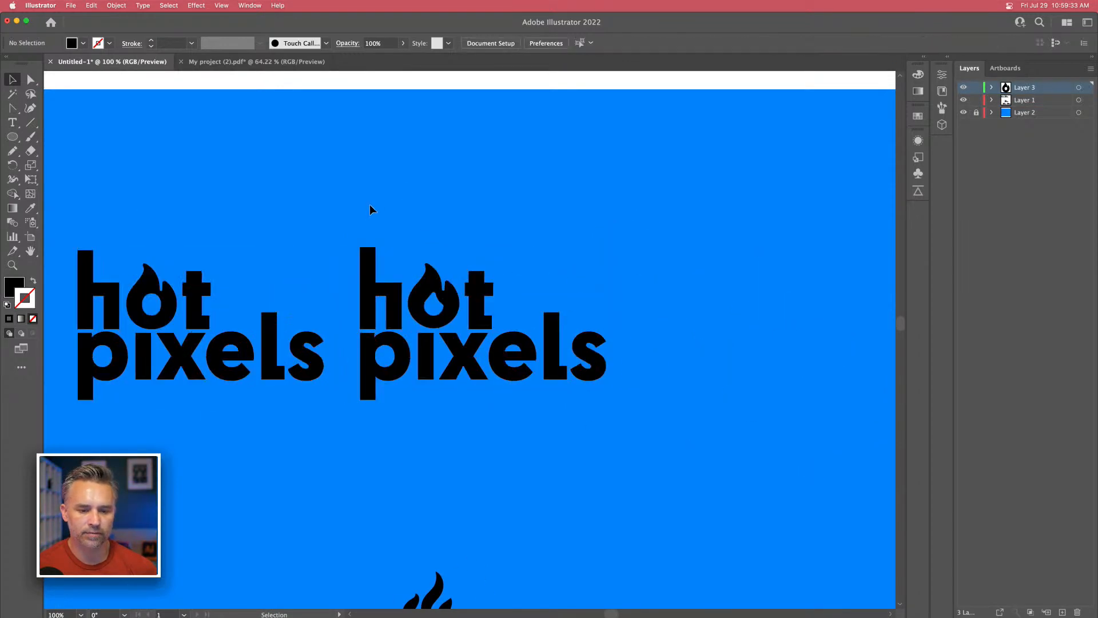
pyautogui.moveTo(621, 422); pyautogui.dragTo(276, 209)
pyautogui.moveTo(293, 296); pyautogui.dragTo(559, 296)
# Round all corners of the duplicated logo's letters by about 2.5 px.
pyautogui.press('super+equal')
pyautogui.press('super+equal')
pyautogui.moveTo(613, 192); pyautogui.dragTo(708, 179)
pyautogui.click(31, 80)
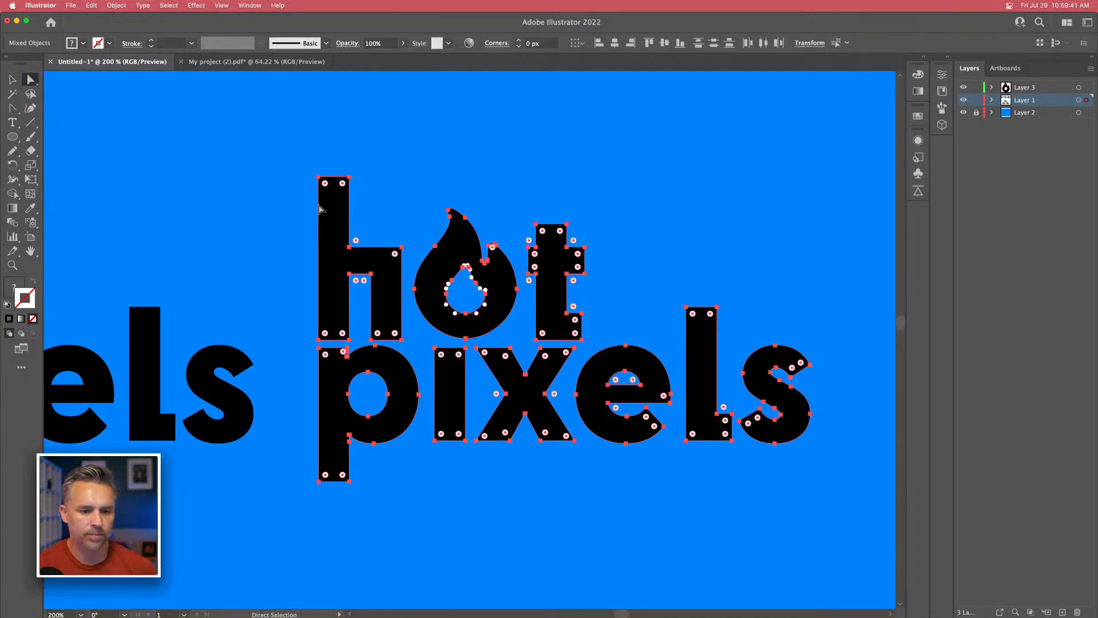
pyautogui.click(394, 253)
pyautogui.click(393, 252)
pyautogui.moveTo(257, 122); pyautogui.dragTo(863, 520)
pyautogui.moveTo(394, 254); pyautogui.dragTo(392, 260)
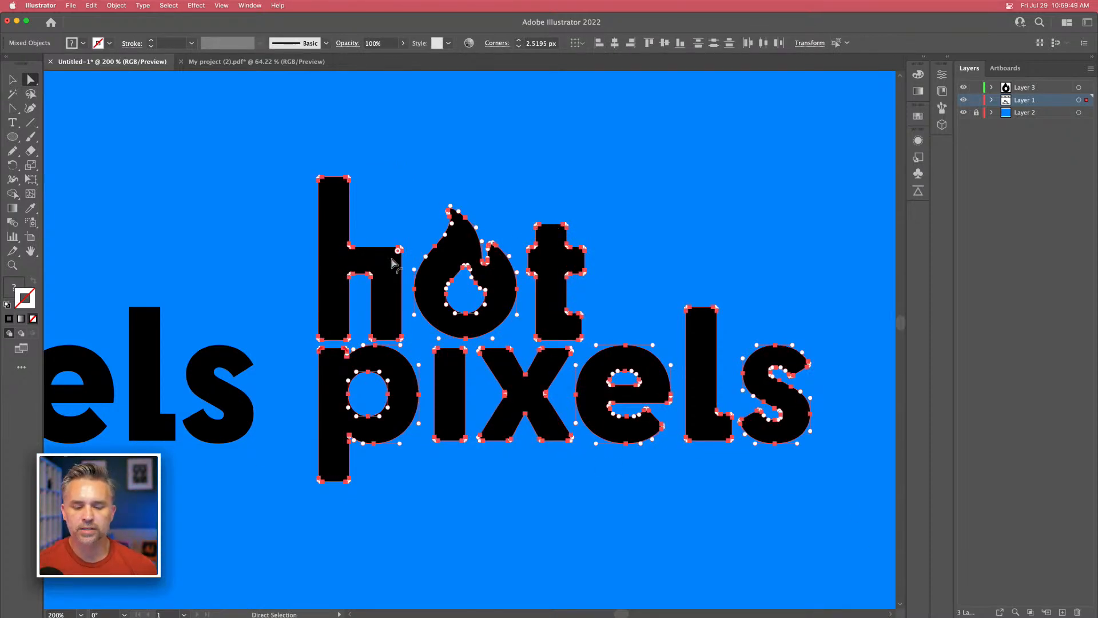
pyautogui.click(404, 196)
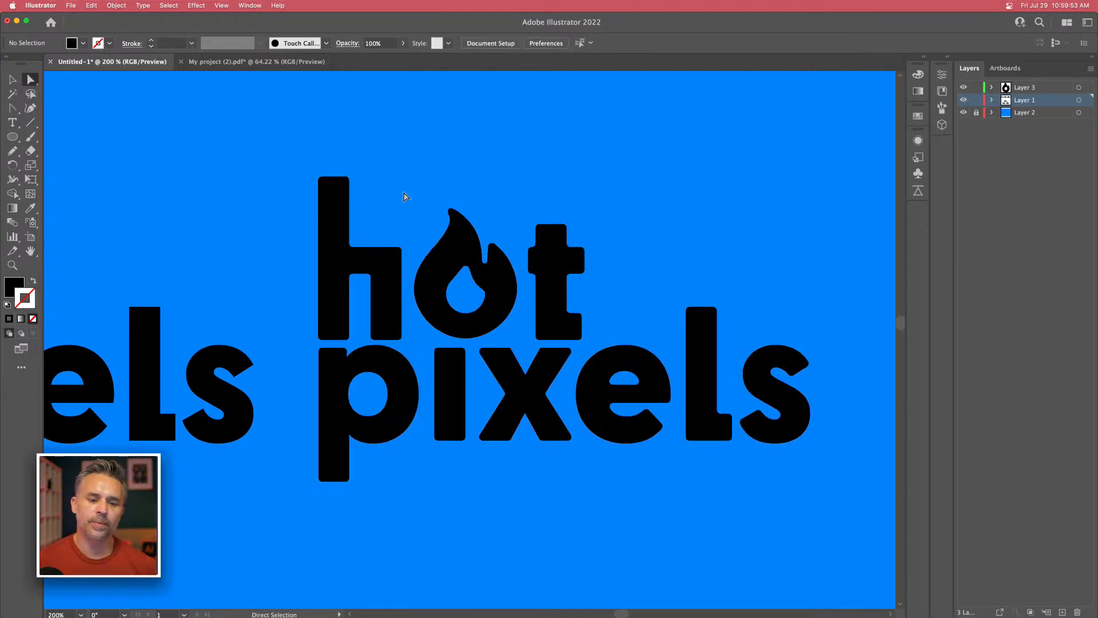
# Unlock Layer 2, enlarge the blue background rectangle to about 2766 × 2020 px around all logos, and lock the layer again.
pyautogui.press('super+minus')
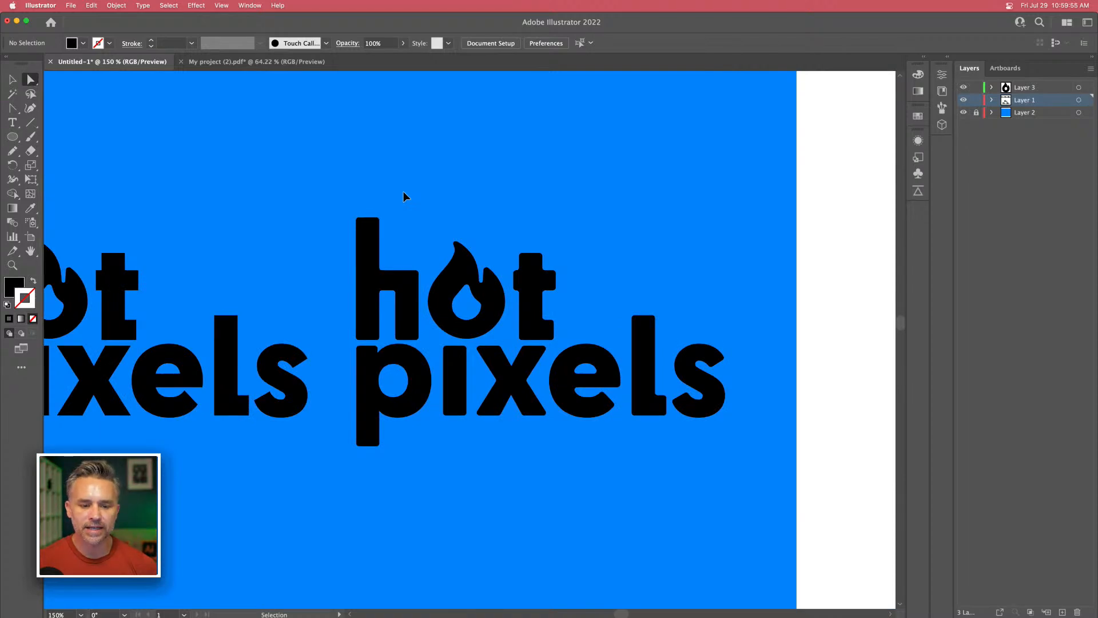
pyautogui.press('super+minus')
pyautogui.moveTo(402, 192); pyautogui.dragTo(469, 194)
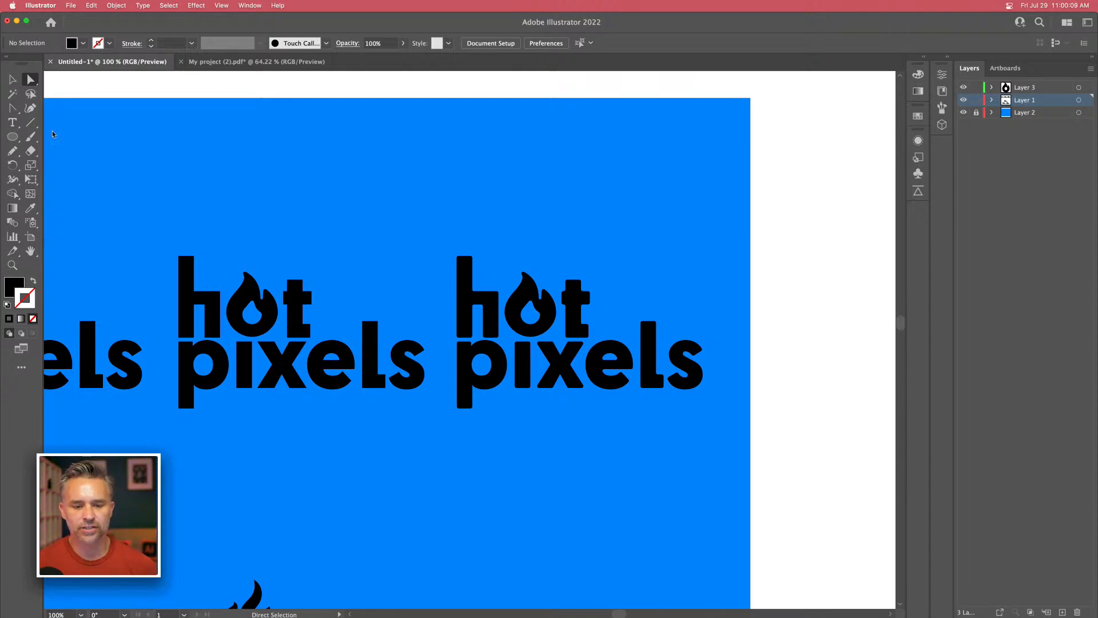
pyautogui.press('v')
pyautogui.moveTo(361, 224); pyautogui.dragTo(566, 235)
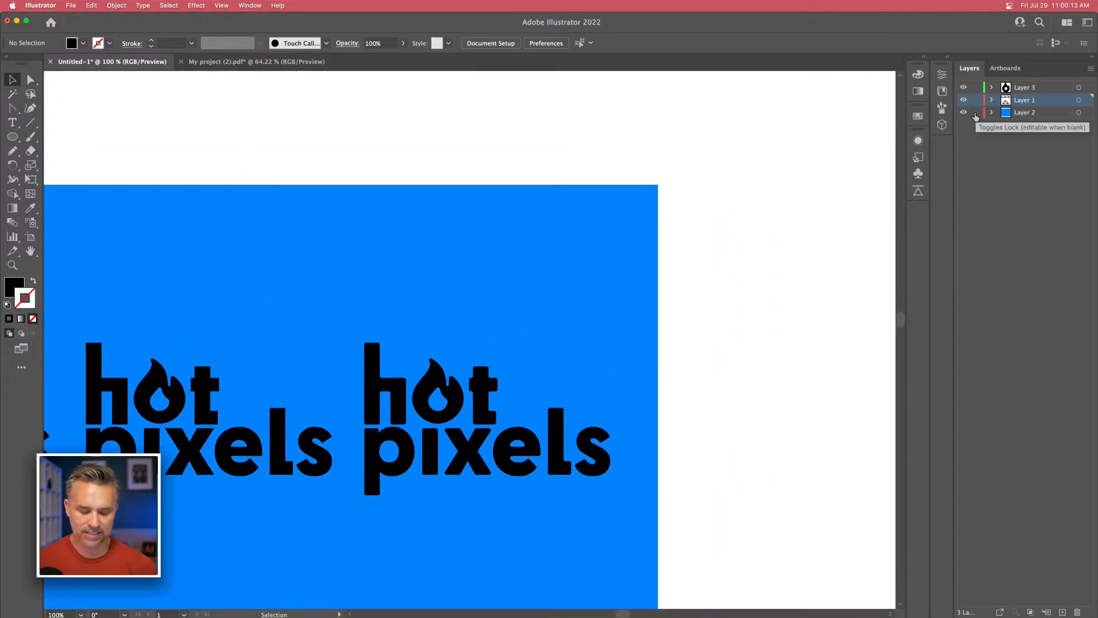
pyautogui.press('super+minus')
pyautogui.press('super+minus')
pyautogui.press('super+minus')
pyautogui.press('super+minus')
pyautogui.click(294, 448)
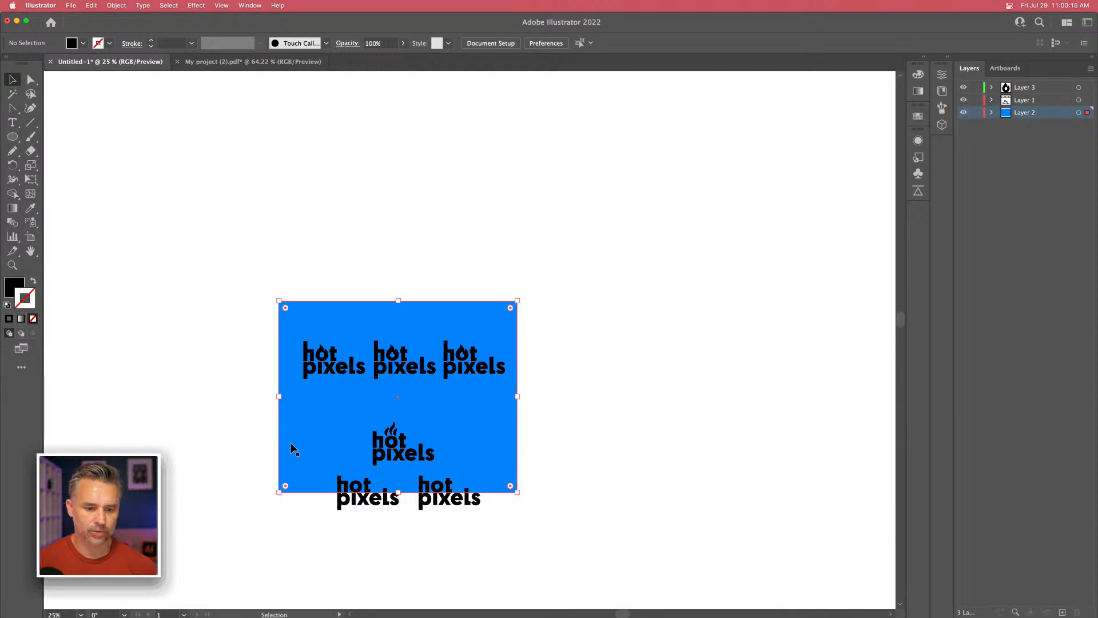
pyautogui.moveTo(517, 301); pyautogui.dragTo(789, 118)
pyautogui.moveTo(598, 204); pyautogui.dragTo(561, 273)
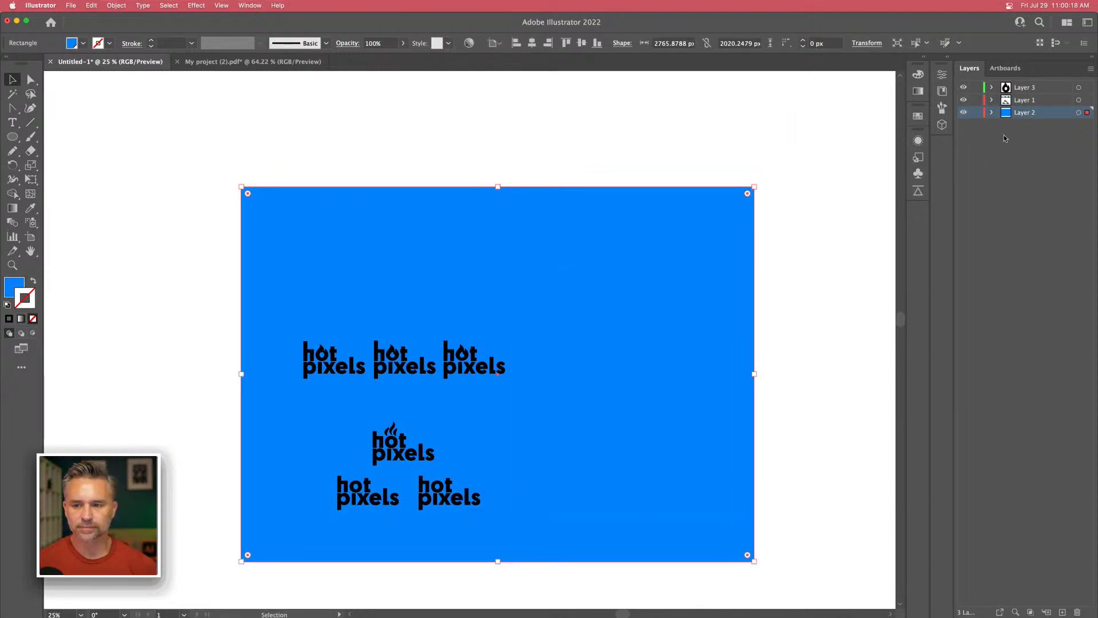
pyautogui.click(977, 113)
# Change the fill of the three upper hot pixels logos to white.
pyautogui.press('super+equal')
pyautogui.press('super+equal')
pyautogui.press('super+equal')
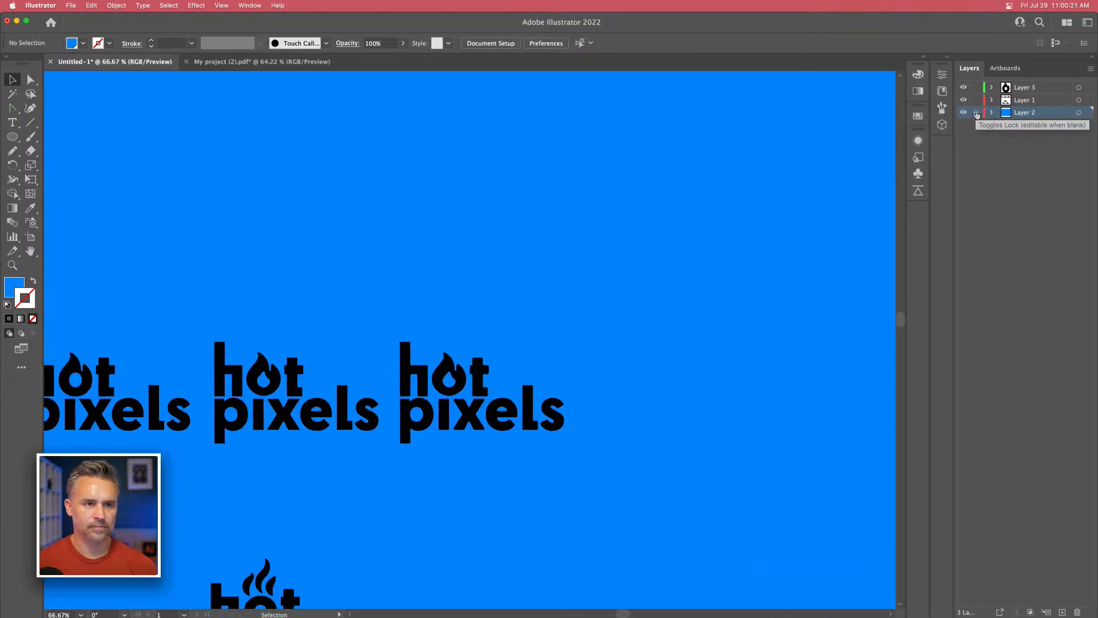
pyautogui.moveTo(406, 240); pyautogui.dragTo(483, 152)
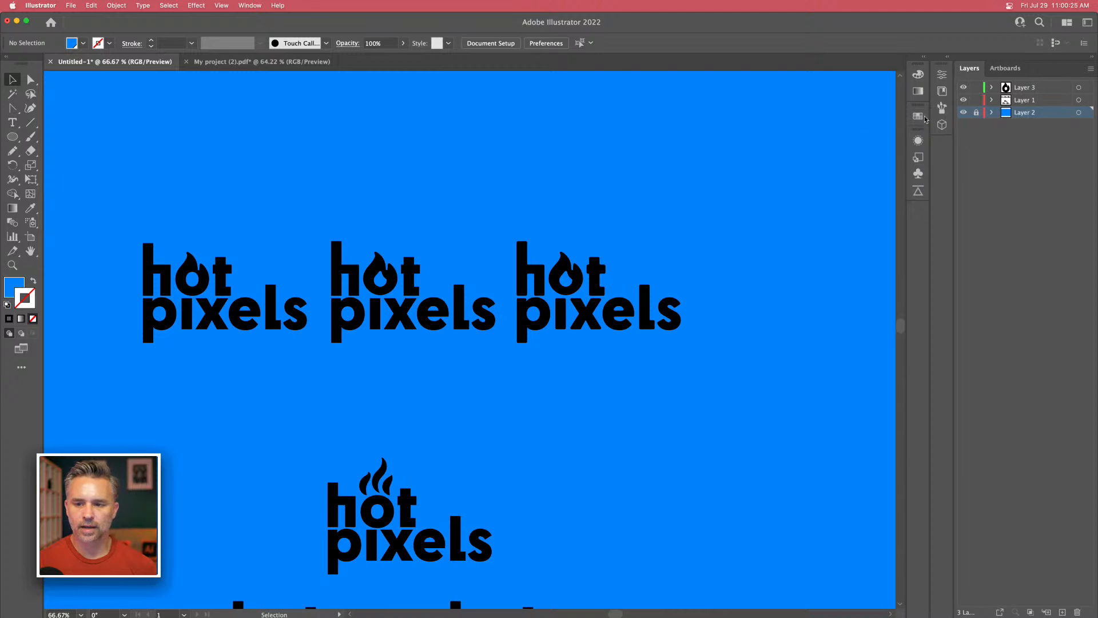
pyautogui.moveTo(129, 205); pyautogui.dragTo(708, 385)
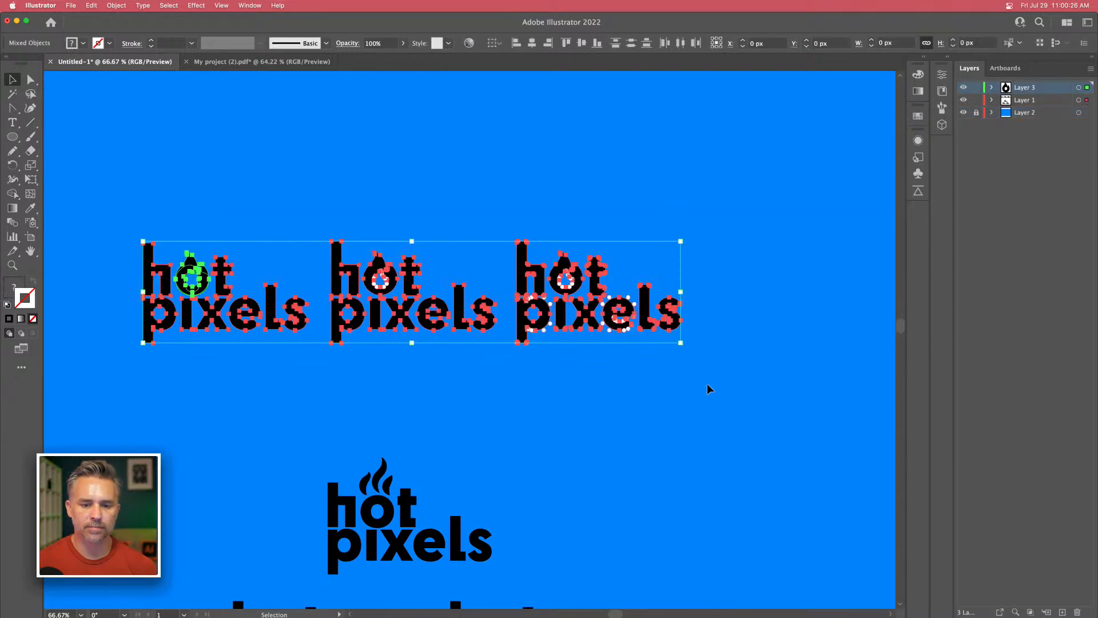
pyautogui.click(8, 291)
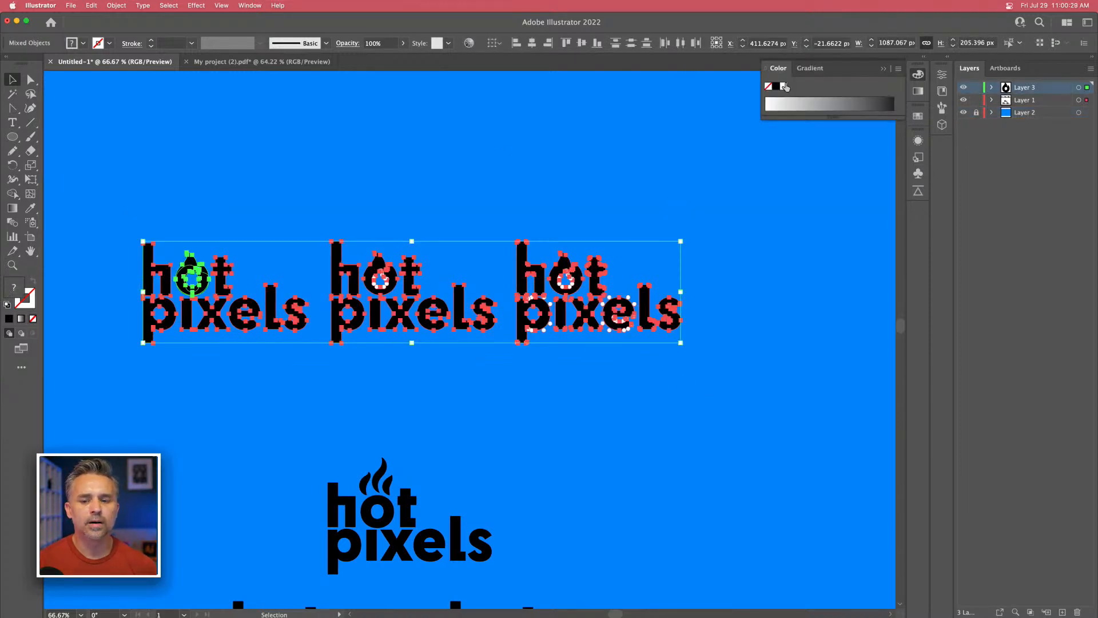
pyautogui.click(785, 87)
pyautogui.click(404, 179)
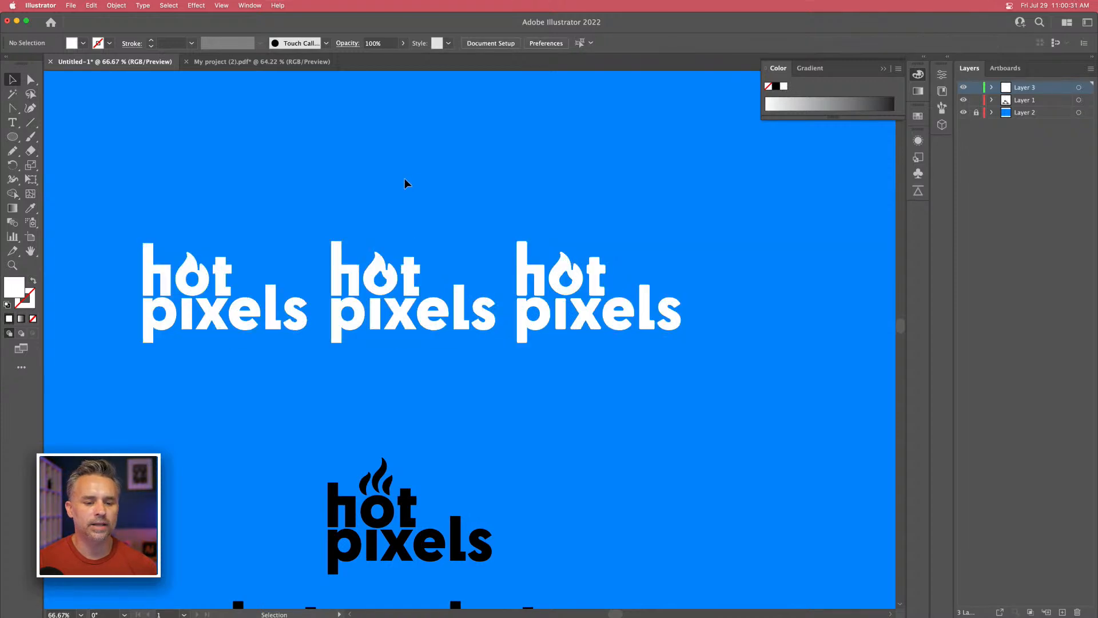
pyautogui.moveTo(305, 449); pyautogui.dragTo(535, 572)
pyautogui.click(256, 496)
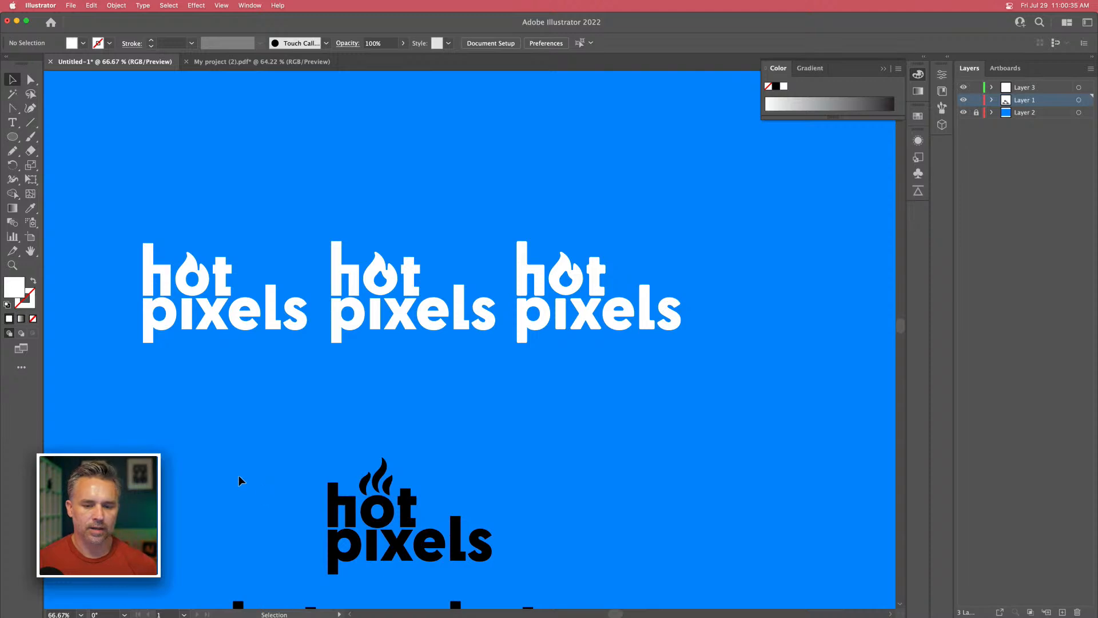
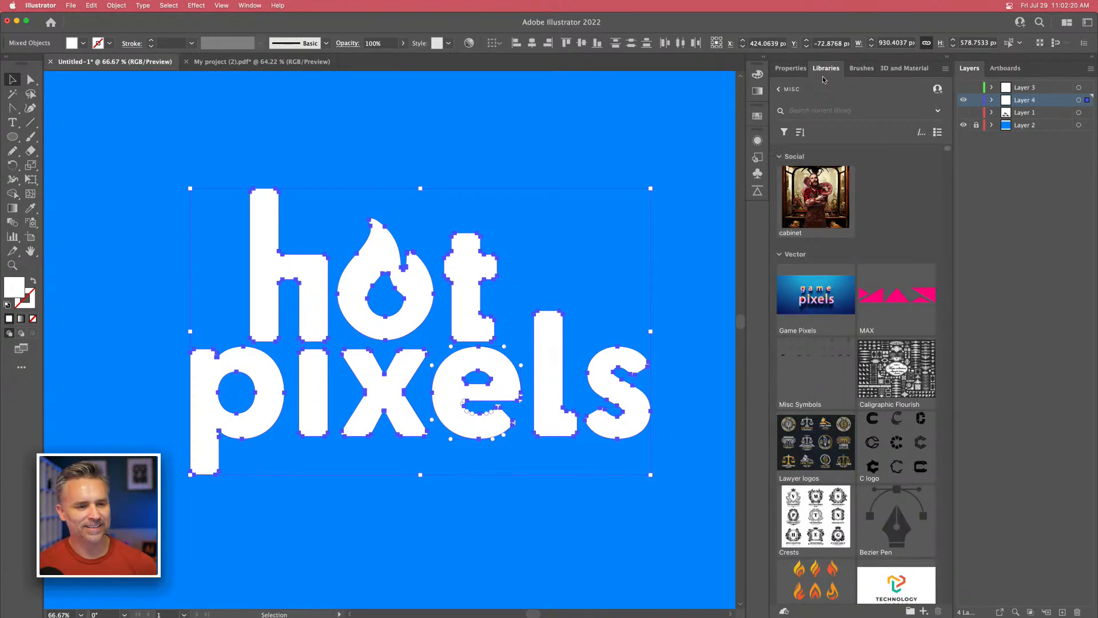
# Scale the white logo on Layer 4 up to about 1220 × 759 px and group its shapes.
pyautogui.press('super+minus')
pyautogui.press('super+minus')
pyautogui.press('super+minus')
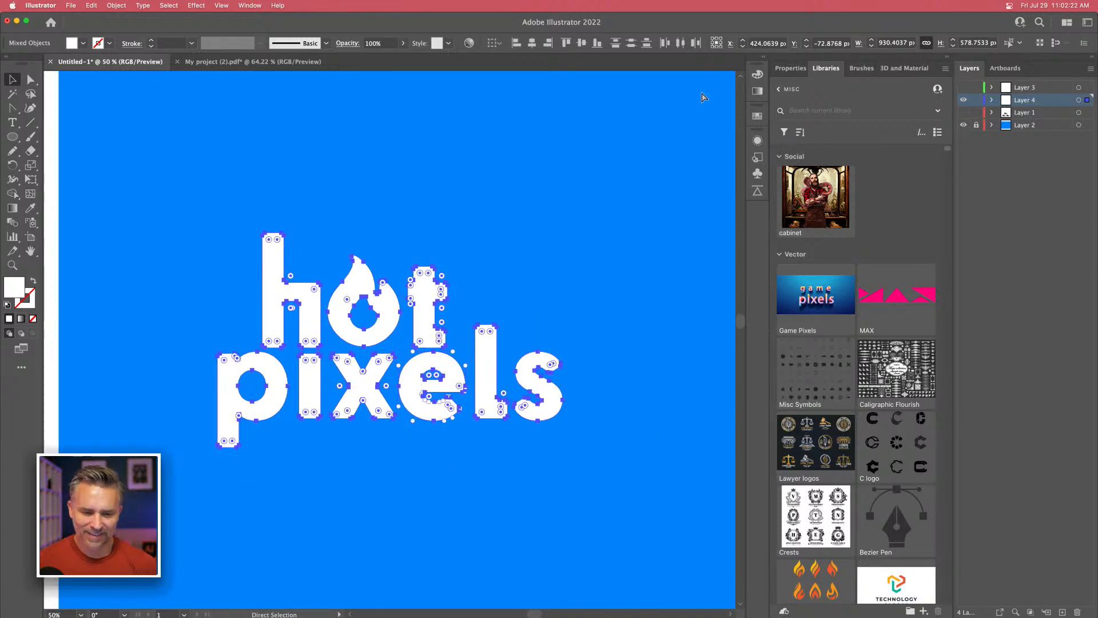
pyautogui.moveTo(476, 393); pyautogui.dragTo(532, 441)
pyautogui.rightClick(387, 329)
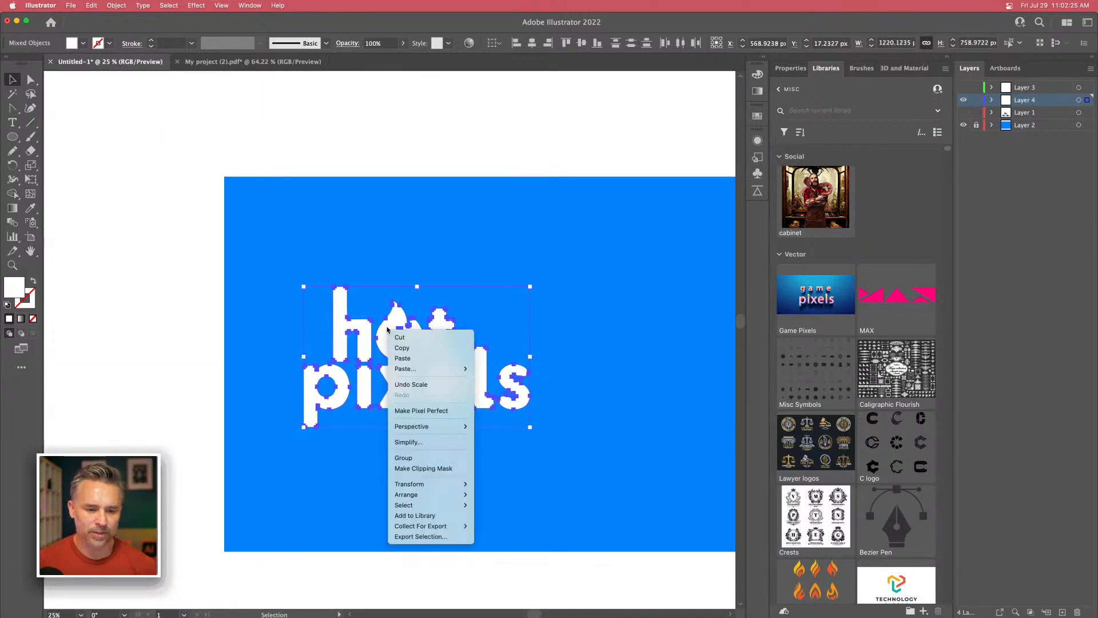
pyautogui.click(407, 458)
pyautogui.press('super+equal')
pyautogui.press('super+equal')
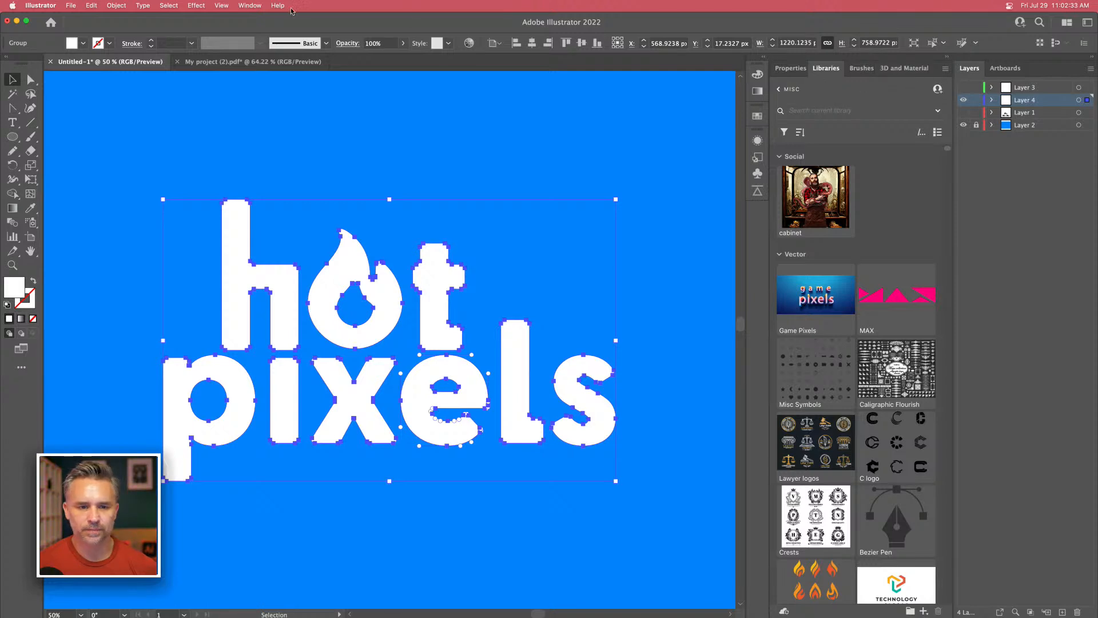
# Add the grouped logo as an export asset named HP and export it to the Desktop as 3x PNG and SVG.
pyautogui.click(248, 5)
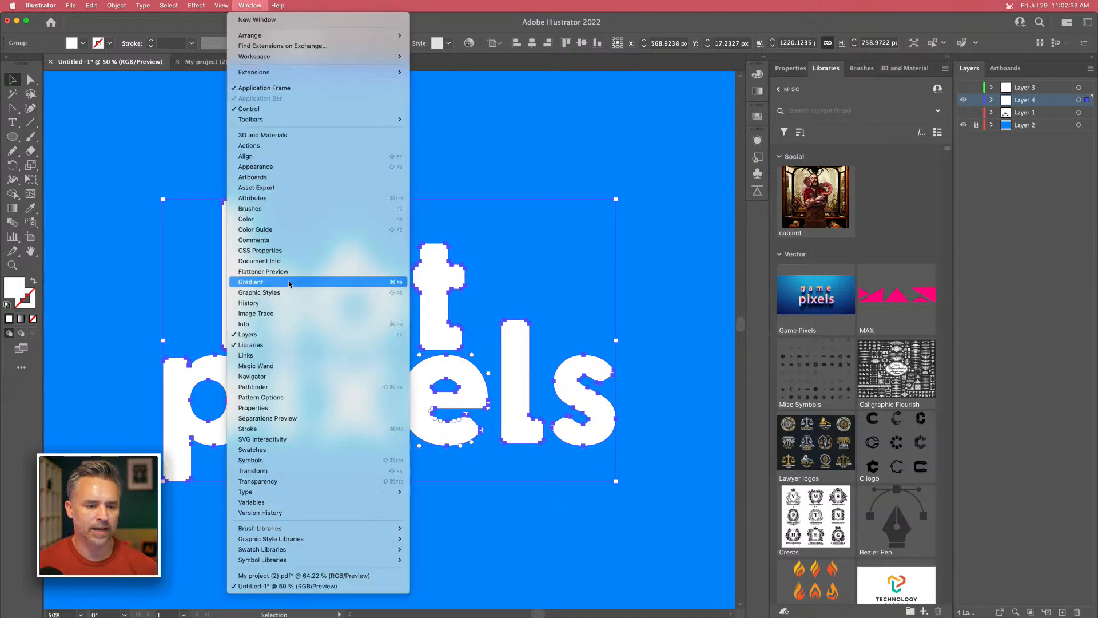
pyautogui.click(286, 188)
pyautogui.moveTo(416, 290); pyautogui.dragTo(548, 193)
pyautogui.doubleClick(514, 163)
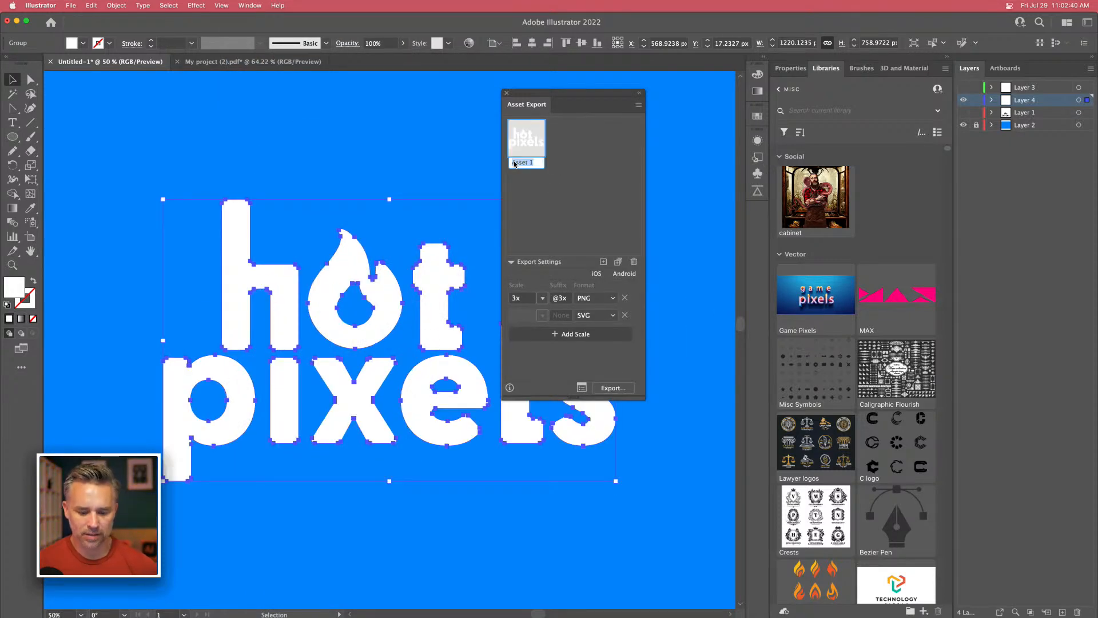
pyautogui.write('HP')
pyautogui.press('Return')
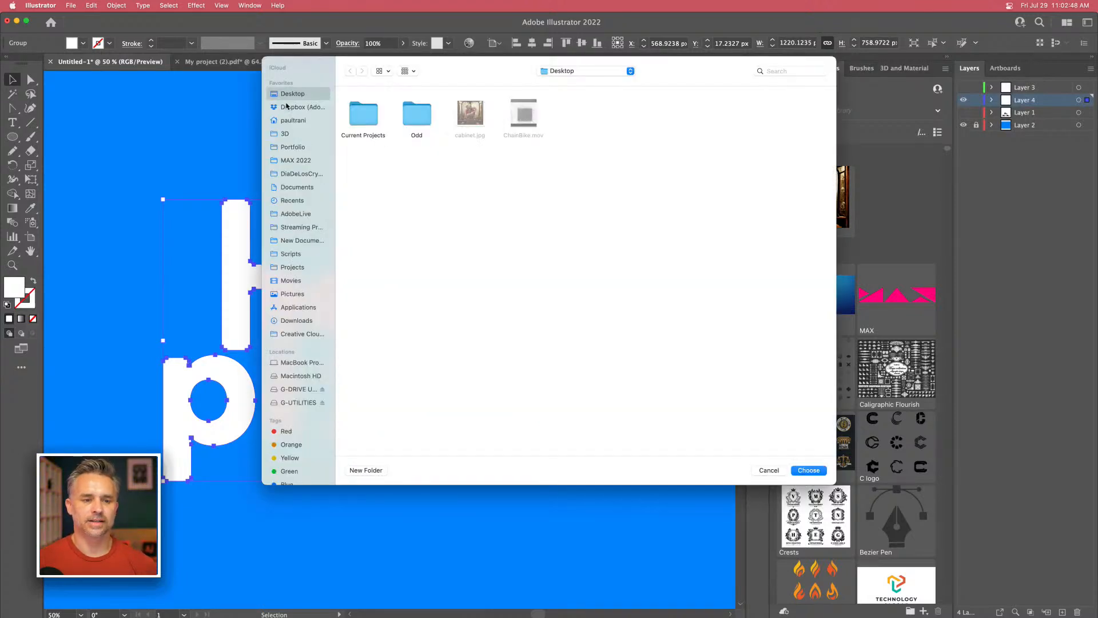
pyautogui.press('Return')
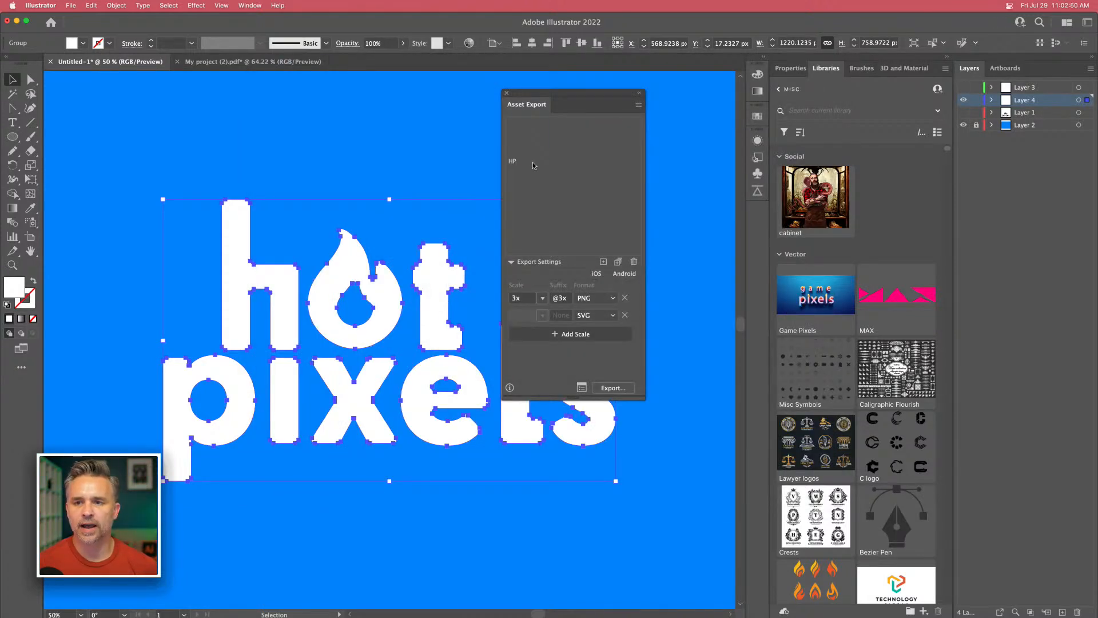
pyautogui.click(548, 190)
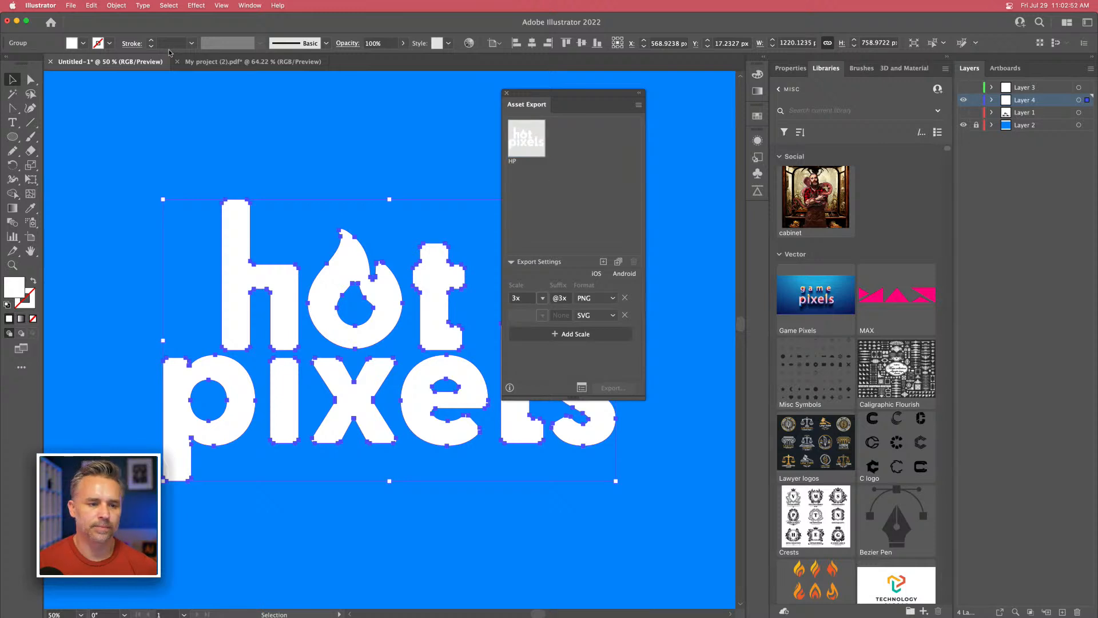
# Save the document to the Desktop as HotPixels.ai in Illustrator 2020 format and shift the Asset Export window aside.
pyautogui.press('a')
pyautogui.press('super+s')
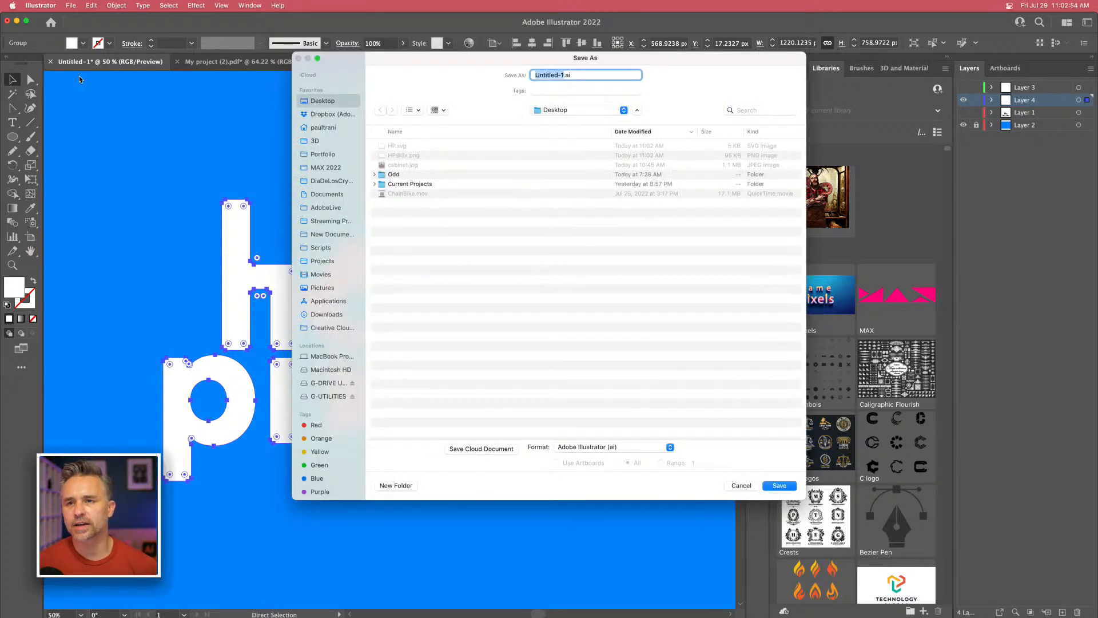
pyautogui.write('Ho')
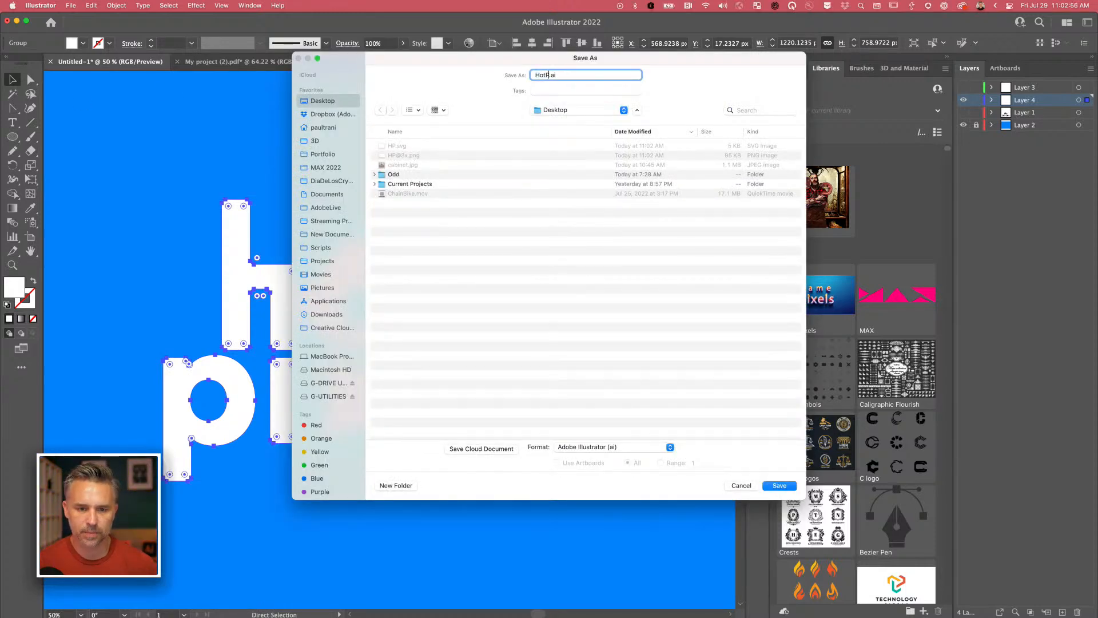
pyautogui.write('tPixels')
pyautogui.press('Return')
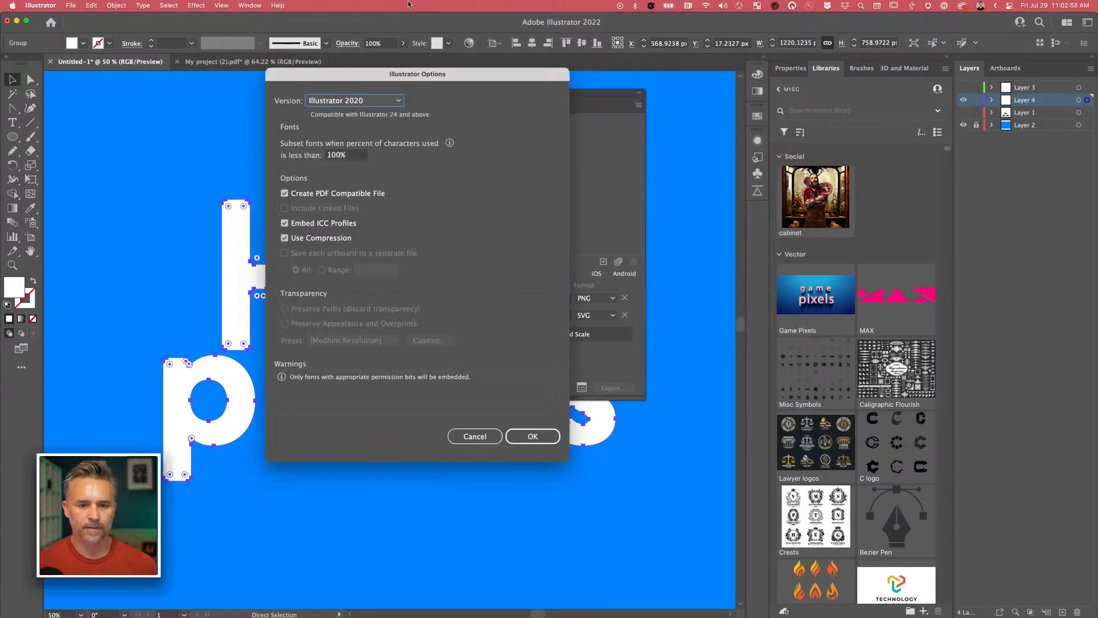
pyautogui.click(533, 436)
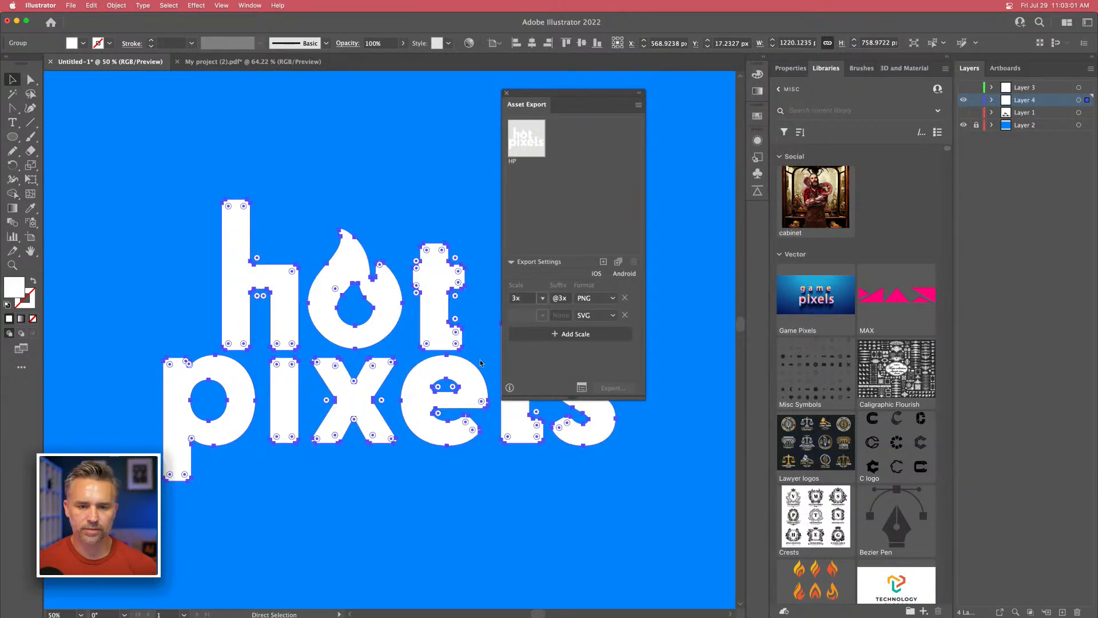
pyautogui.press('v')
pyautogui.moveTo(528, 105); pyautogui.dragTo(362, 117)
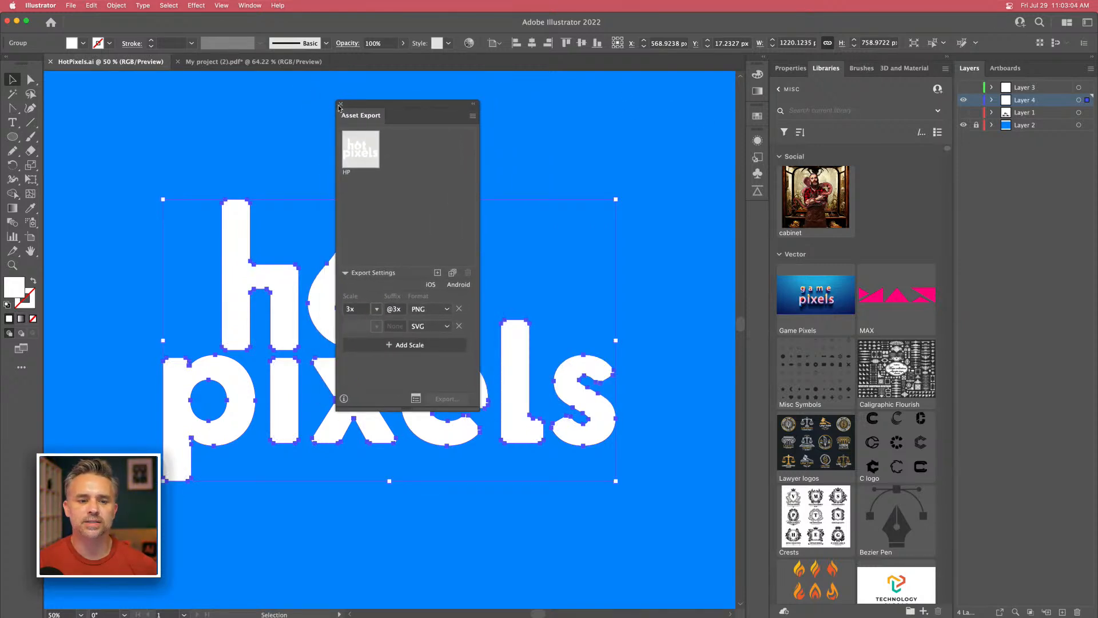
# Close the Asset Export window and look through the Preferences categories from General to Devices for the file-saving options.
pyautogui.click(341, 105)
pyautogui.click(29, 5)
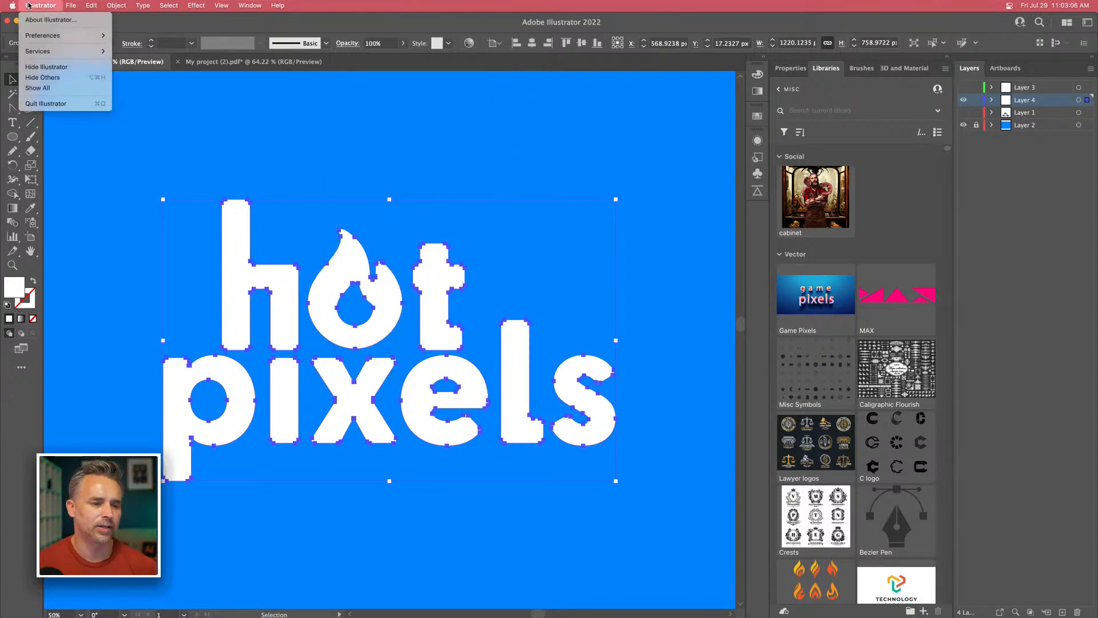
pyautogui.moveTo(35, 37)
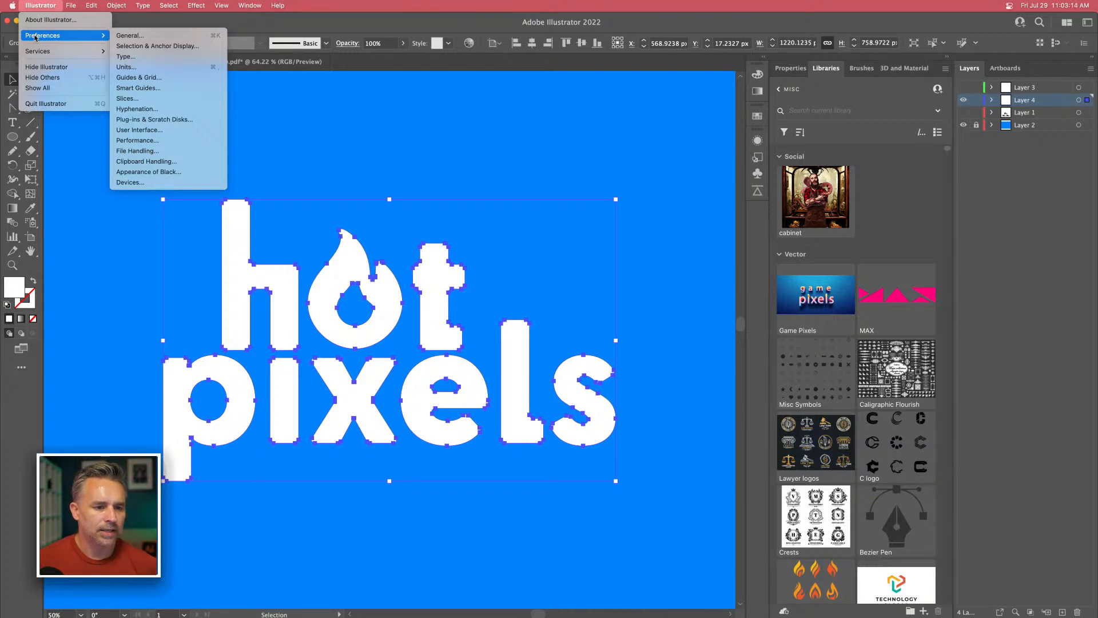
pyautogui.click(154, 36)
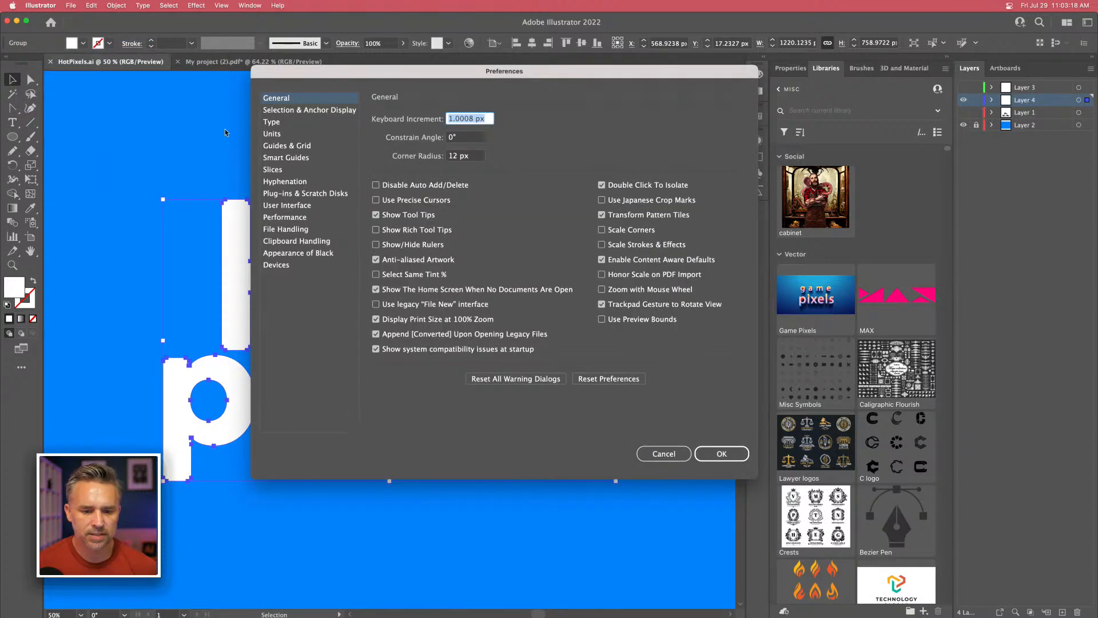
pyautogui.click(283, 110)
pyautogui.click(281, 122)
pyautogui.click(280, 134)
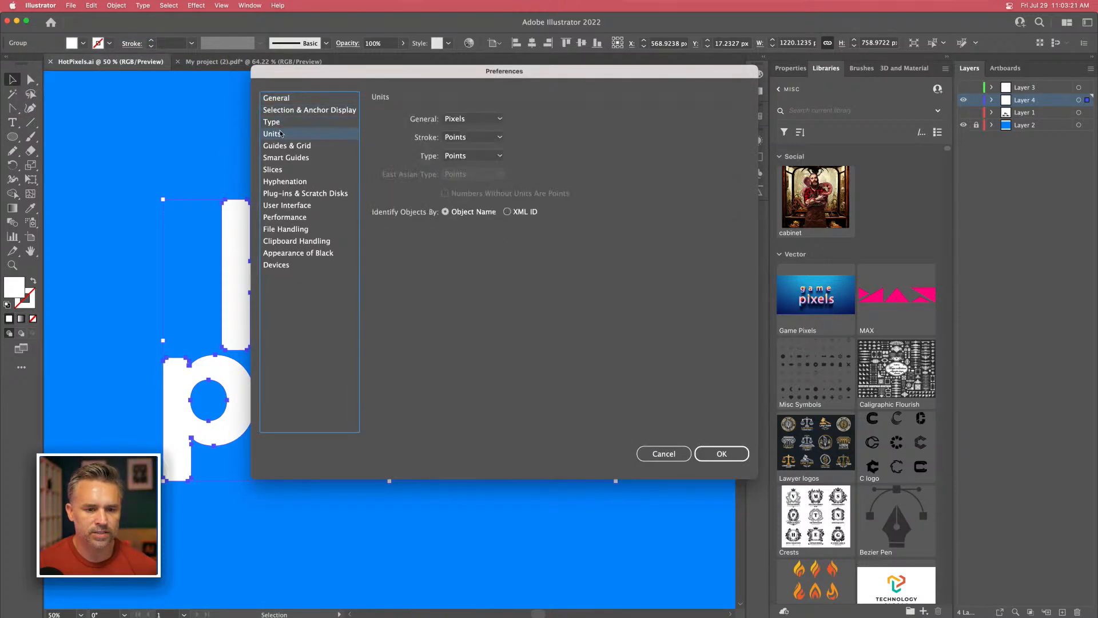
pyautogui.click(282, 123)
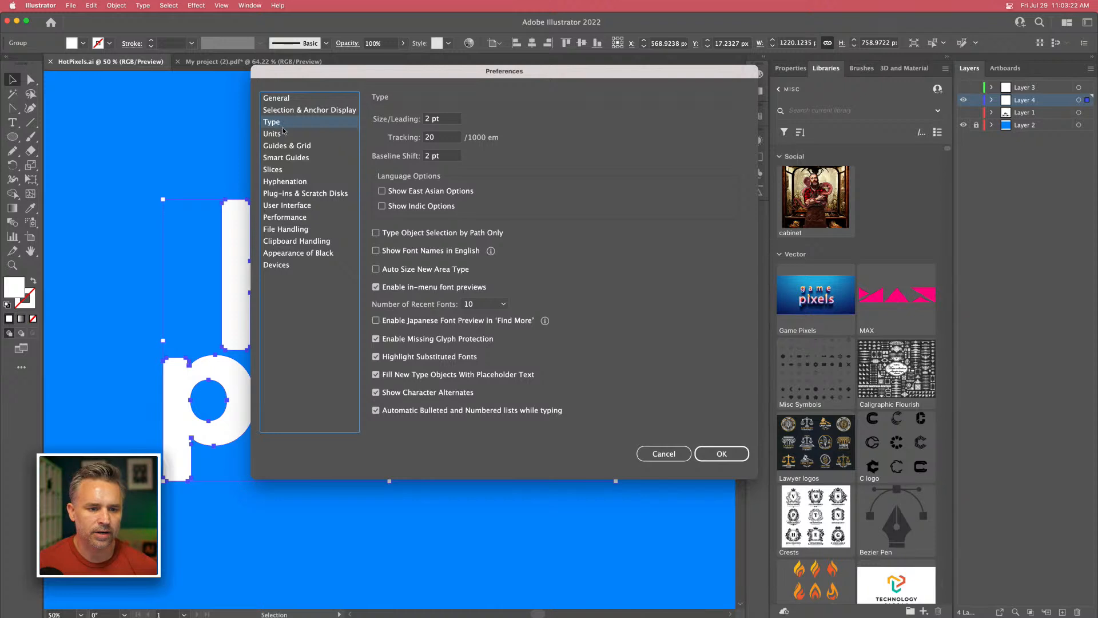
pyautogui.click(288, 195)
pyautogui.click(292, 206)
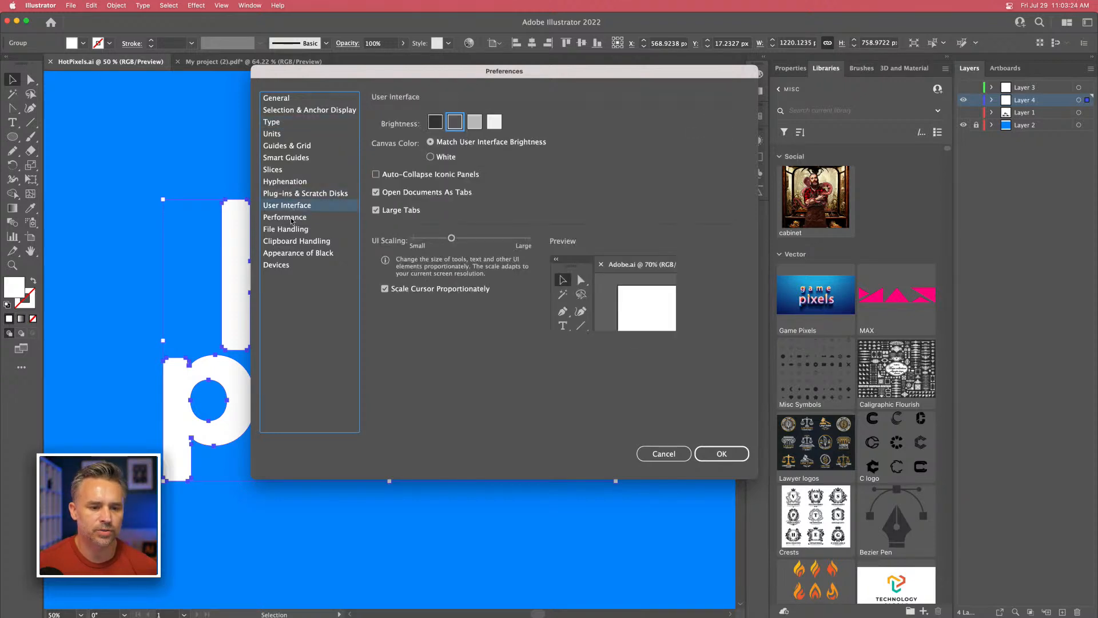
pyautogui.click(290, 217)
pyautogui.click(290, 230)
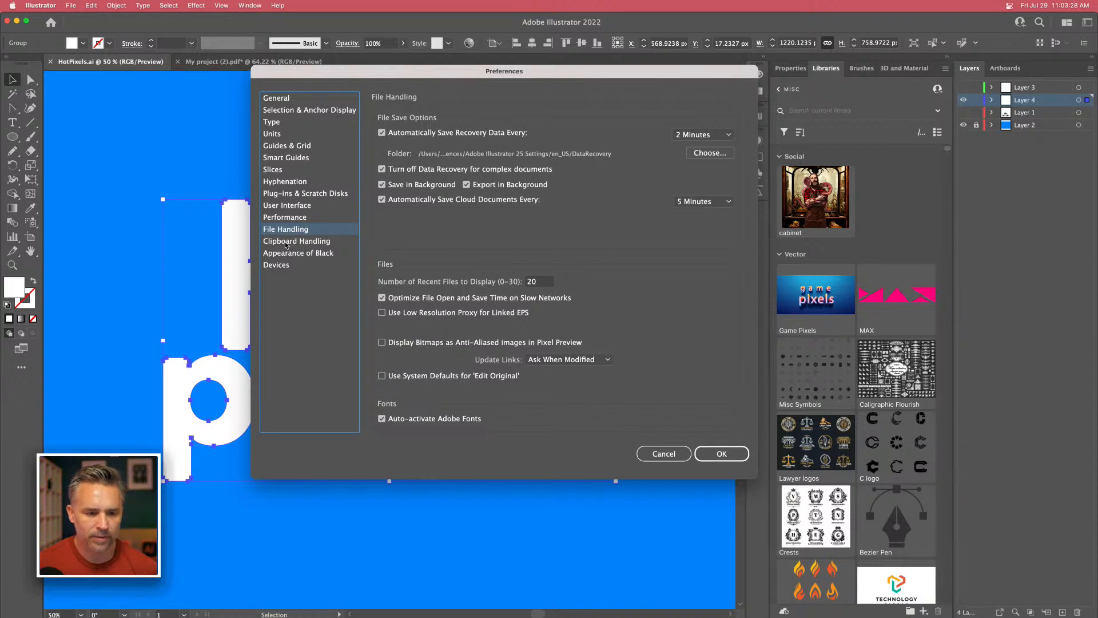
pyautogui.click(287, 242)
pyautogui.click(283, 253)
pyautogui.click(277, 267)
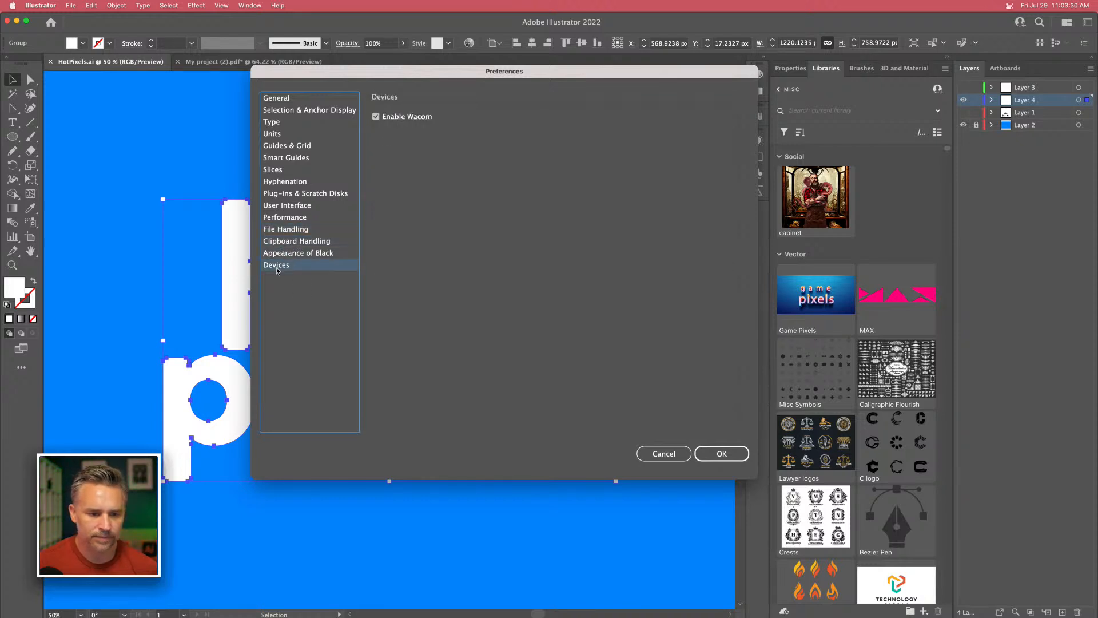
# Examine the interval choices for automatically saving recovery data in the File Handling preferences, and leave Preferences without changes.
pyautogui.click(278, 230)
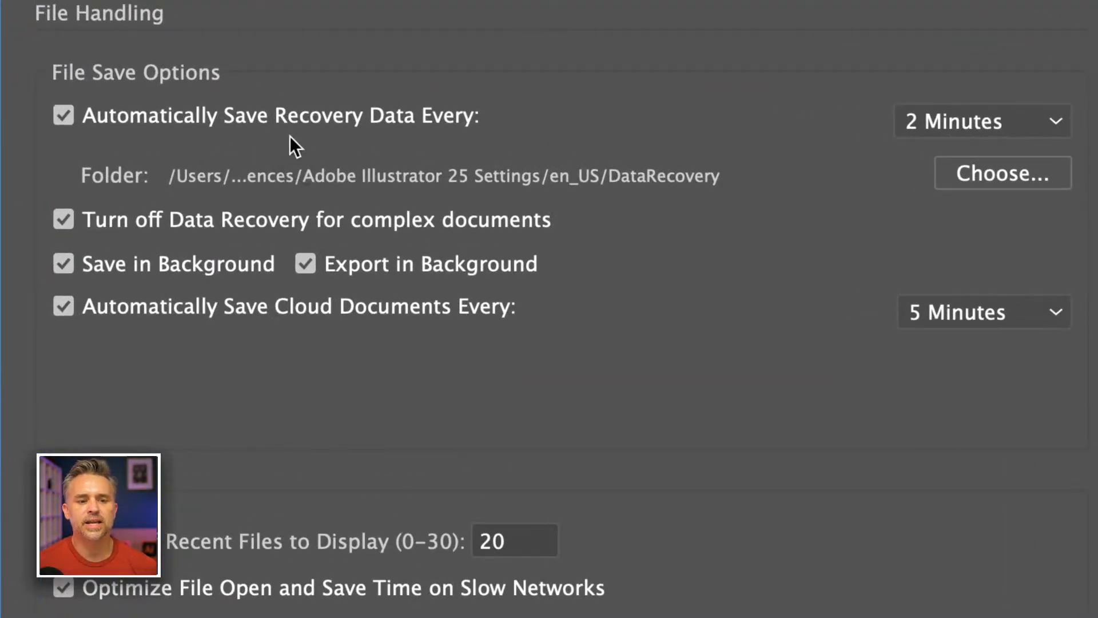
pyautogui.click(959, 132)
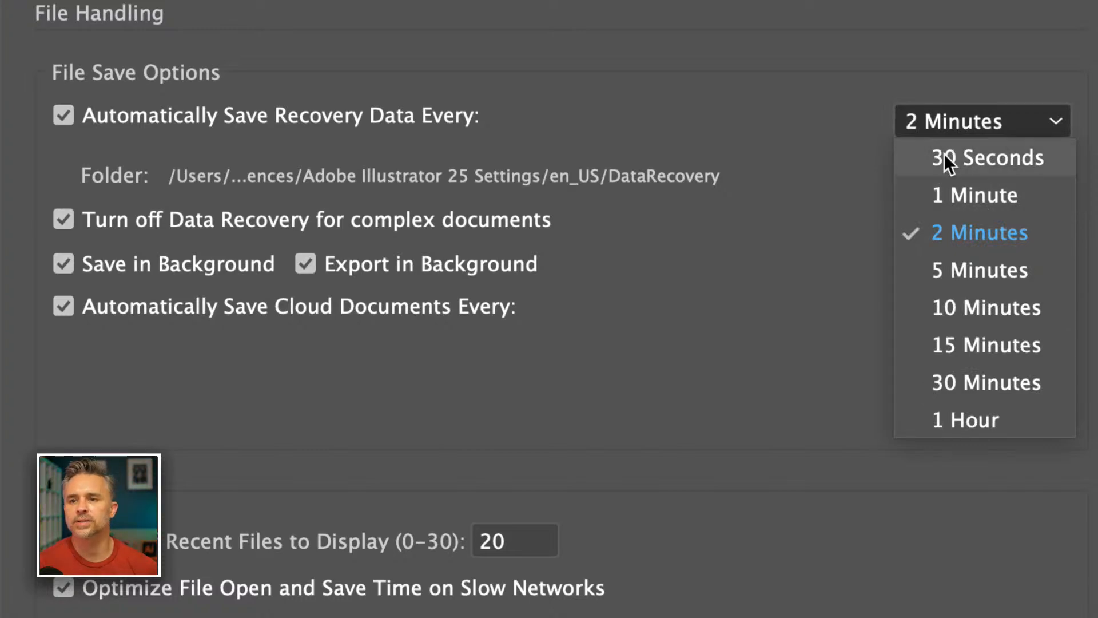
pyautogui.click(979, 241)
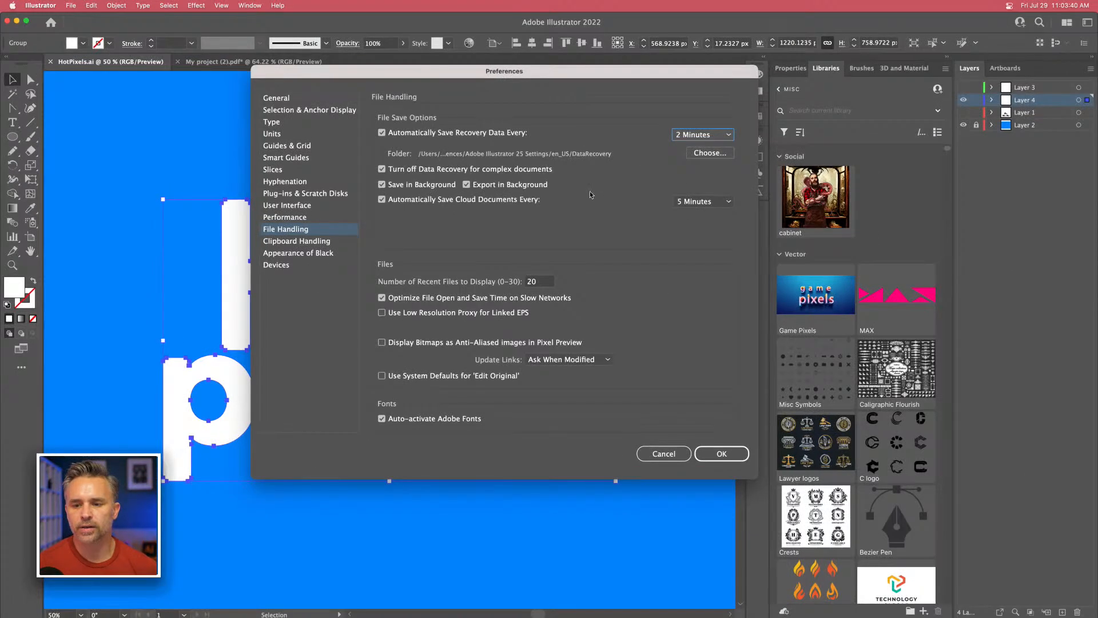
pyautogui.click(649, 454)
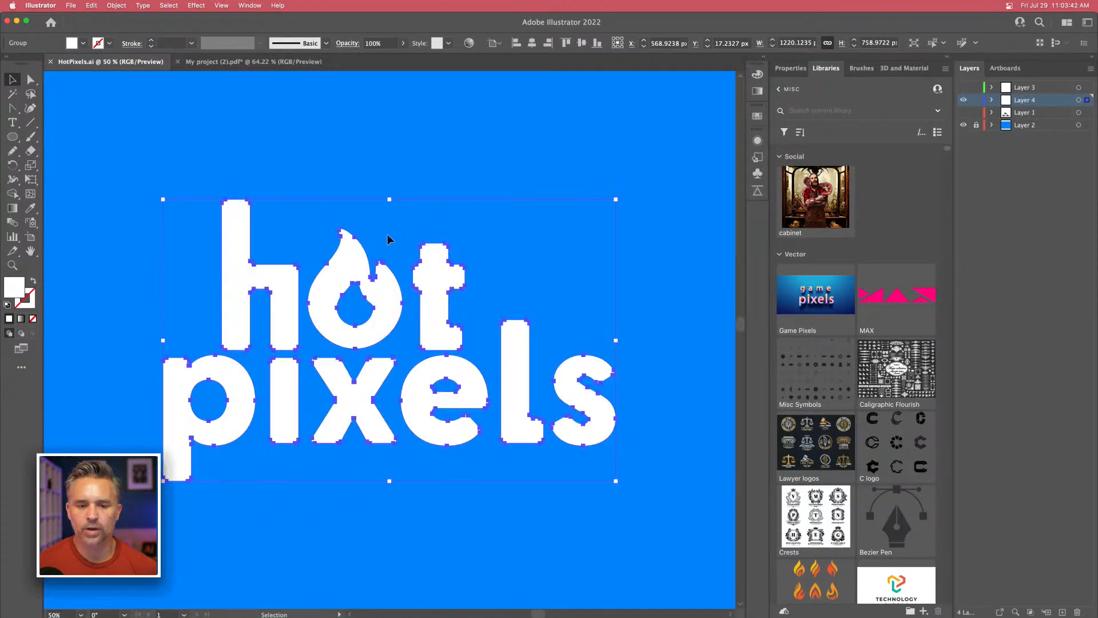
# Deselect the logo, switch to Adobe Express in Chrome and rename the open project as Social1.
pyautogui.click(181, 107)
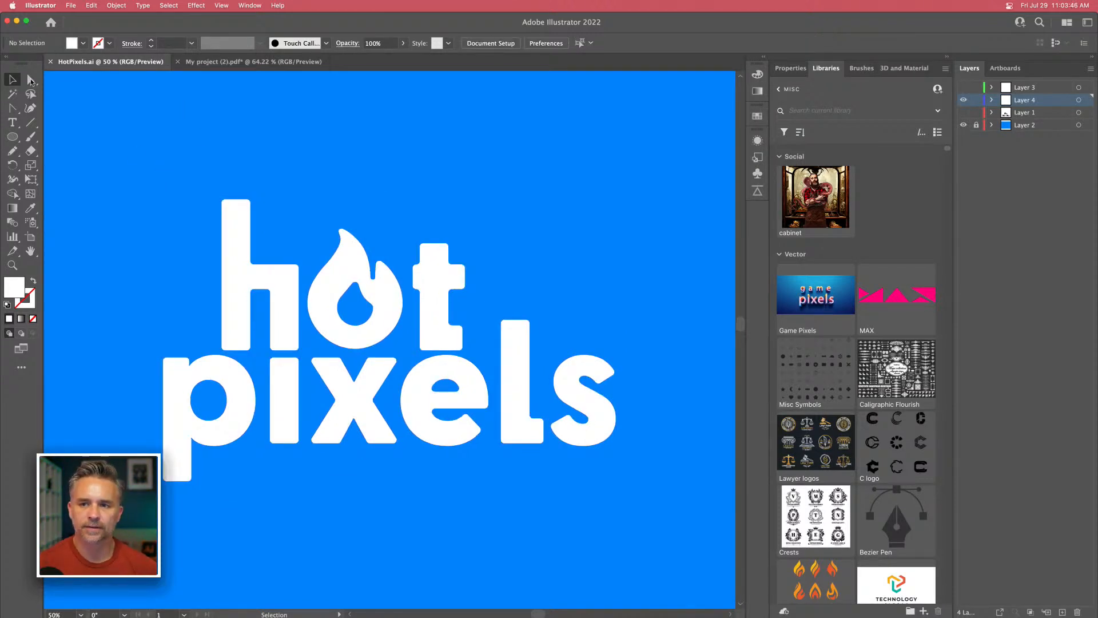
pyautogui.click(17, 21)
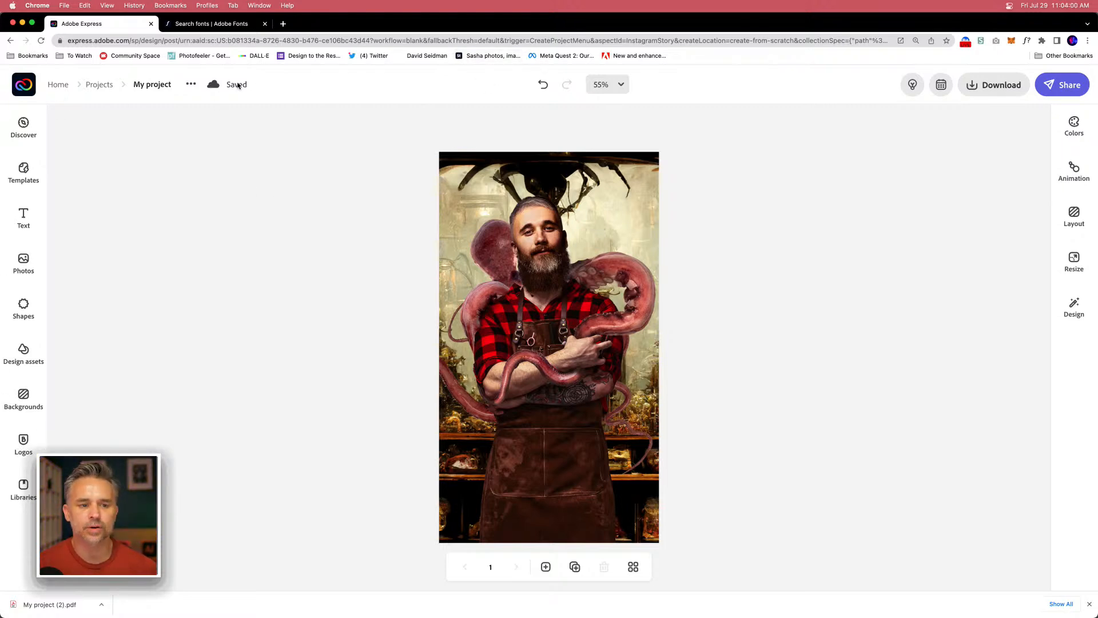
pyautogui.click(151, 84)
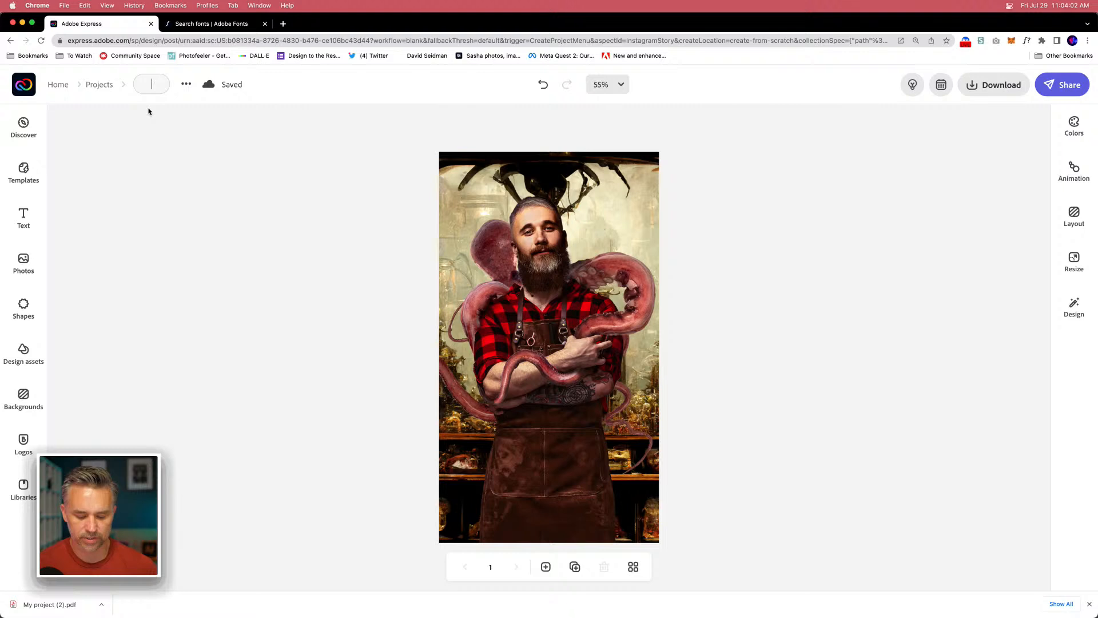
pyautogui.write('Social2')
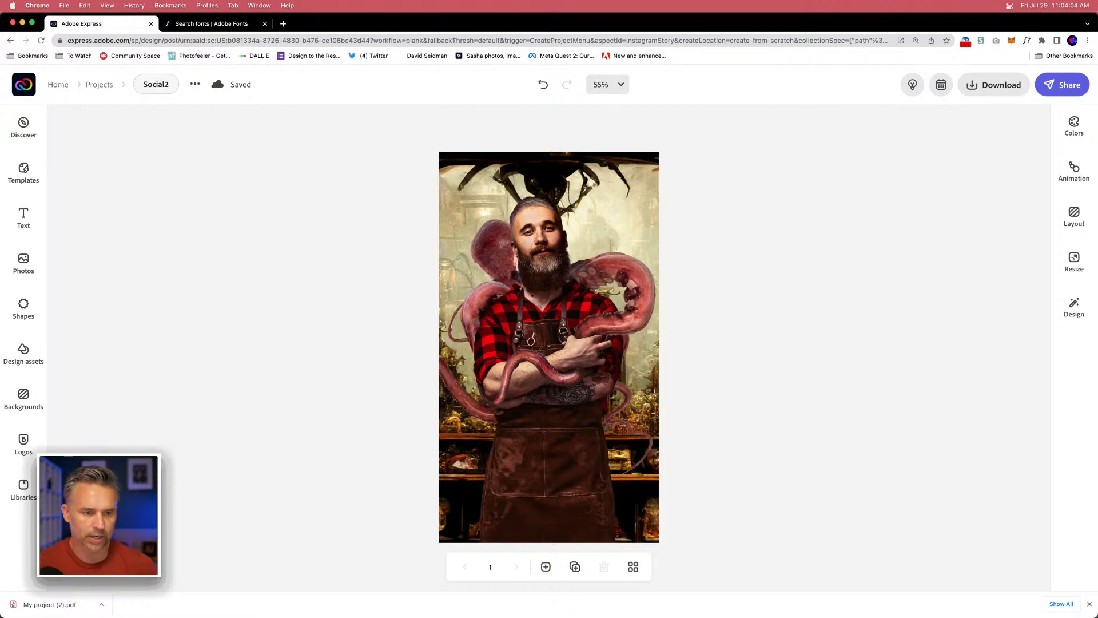
pyautogui.press('BackSpace')
pyautogui.write('1')
pyautogui.press('Return')
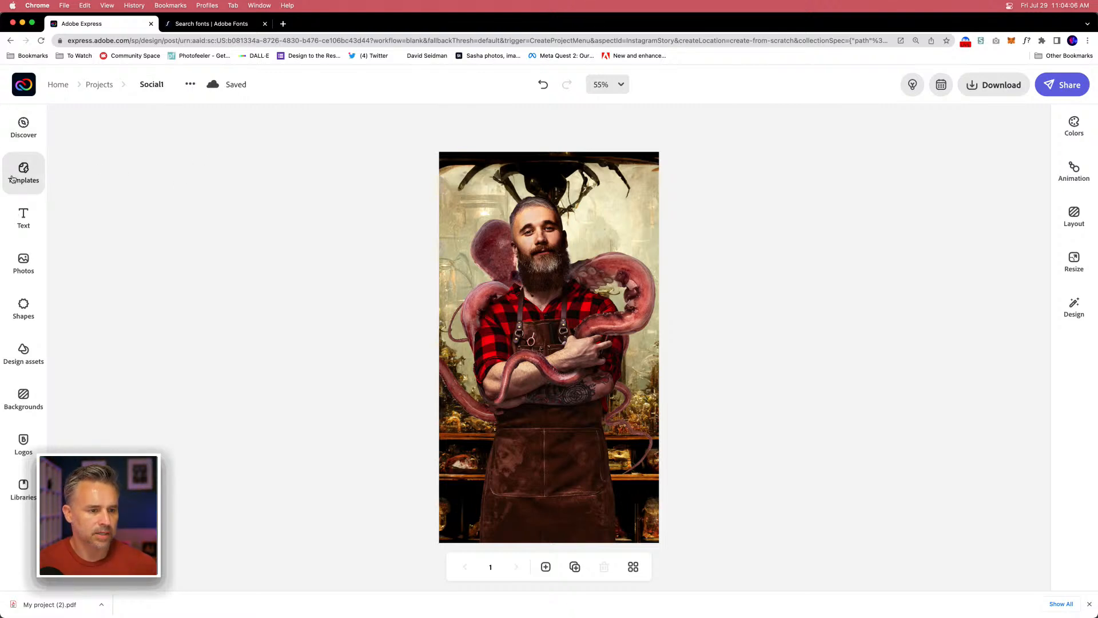
# Leave the project for the Adobe Express home page and go to the Brands page.
pyautogui.click(55, 87)
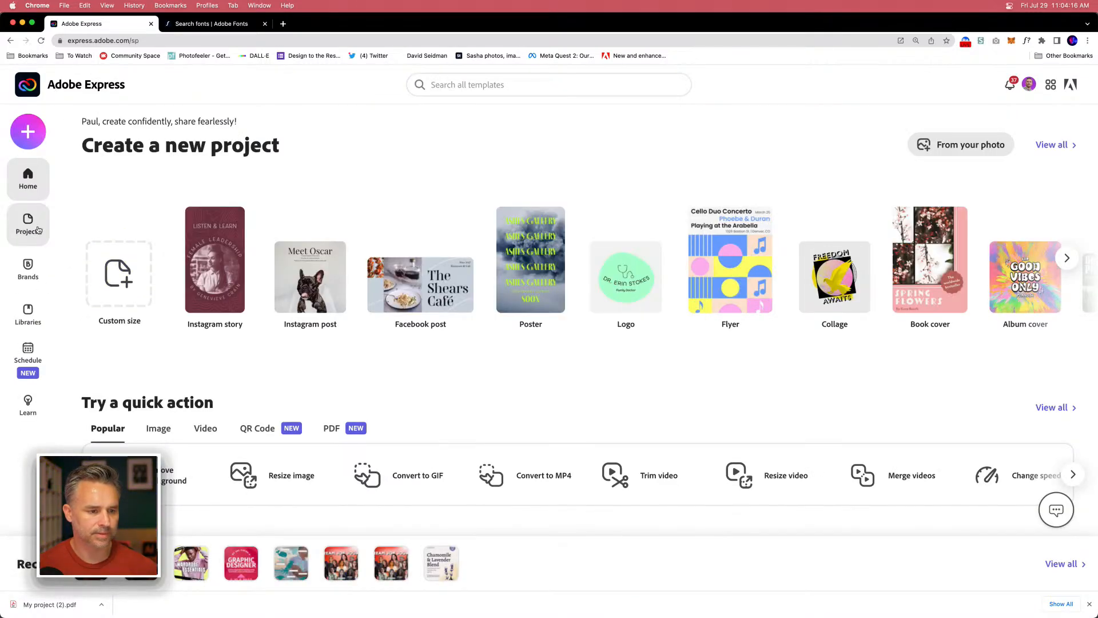
pyautogui.click(23, 131)
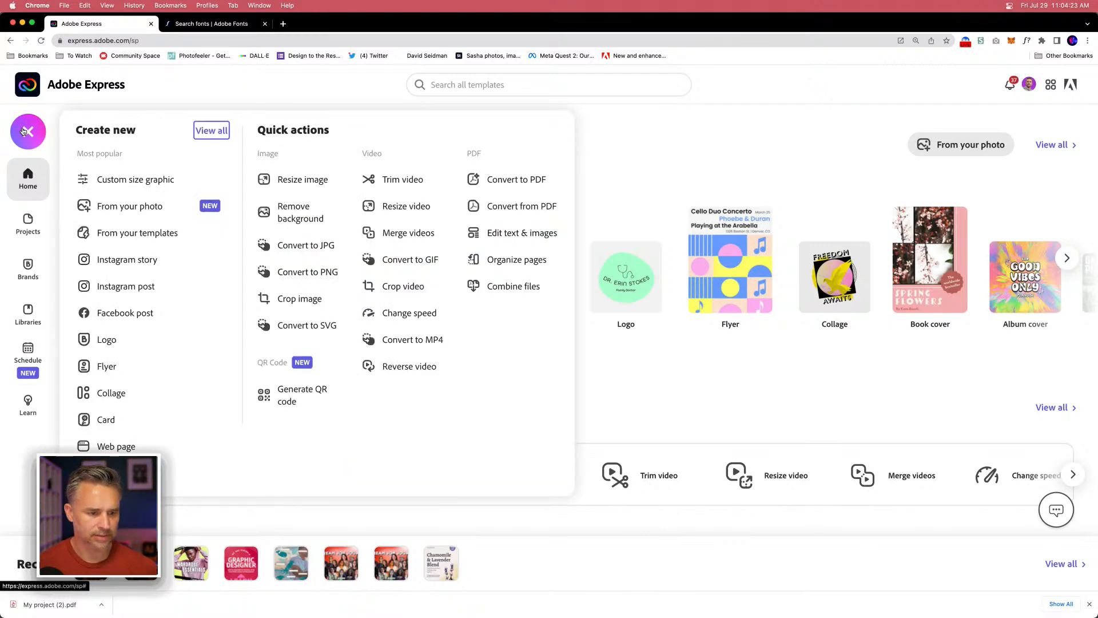
pyautogui.click(652, 370)
pyautogui.click(23, 275)
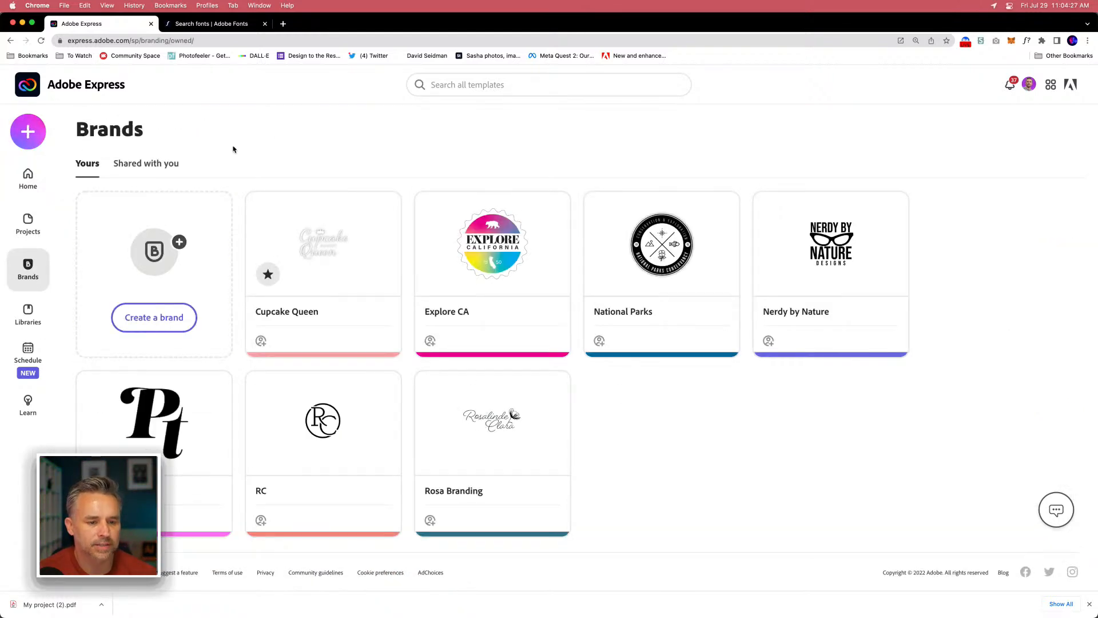
pyautogui.click(131, 323)
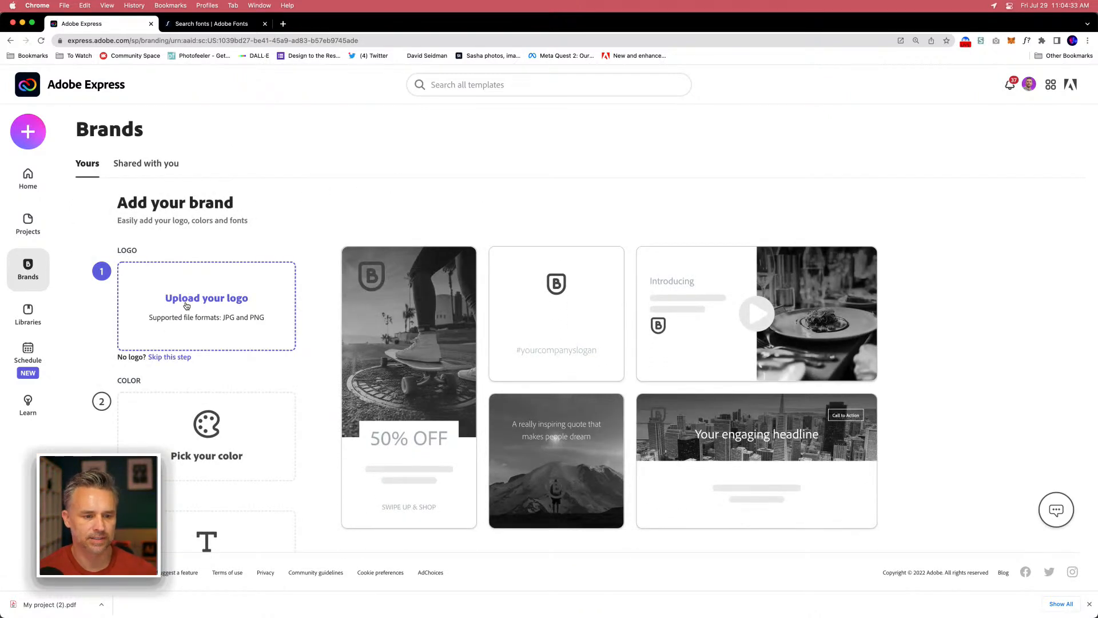
pyautogui.click(186, 306)
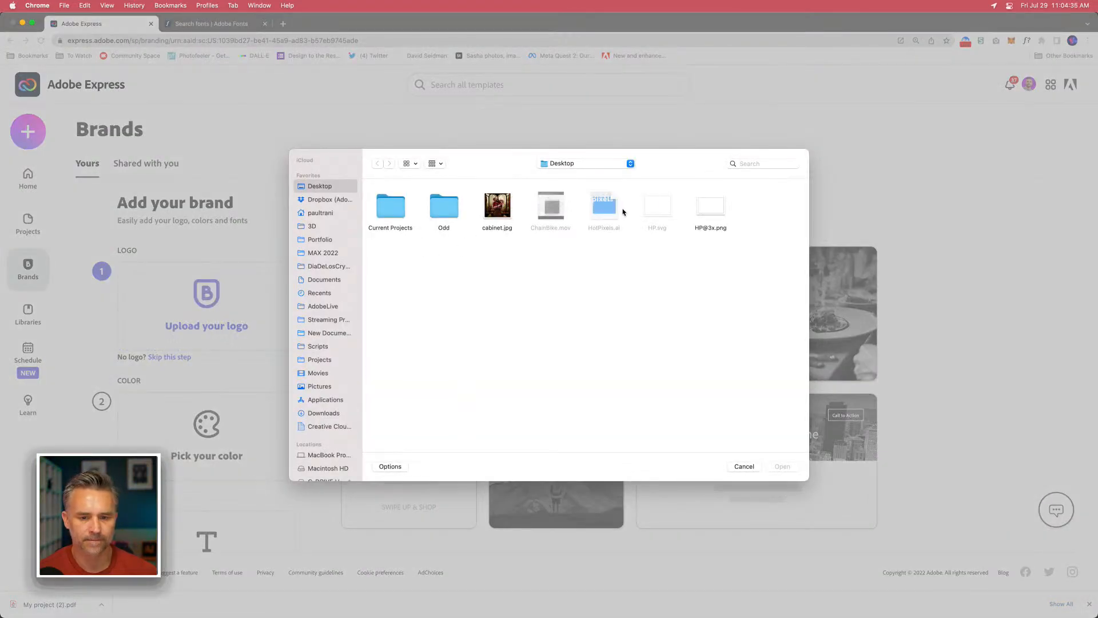
pyautogui.click(700, 229)
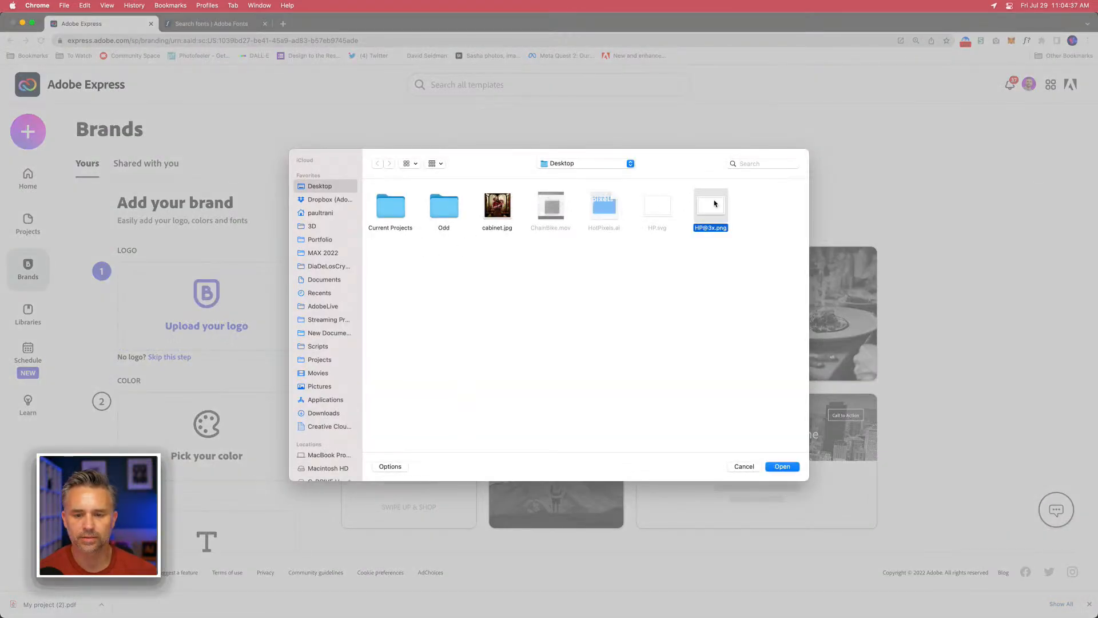
pyautogui.doubleClick(714, 203)
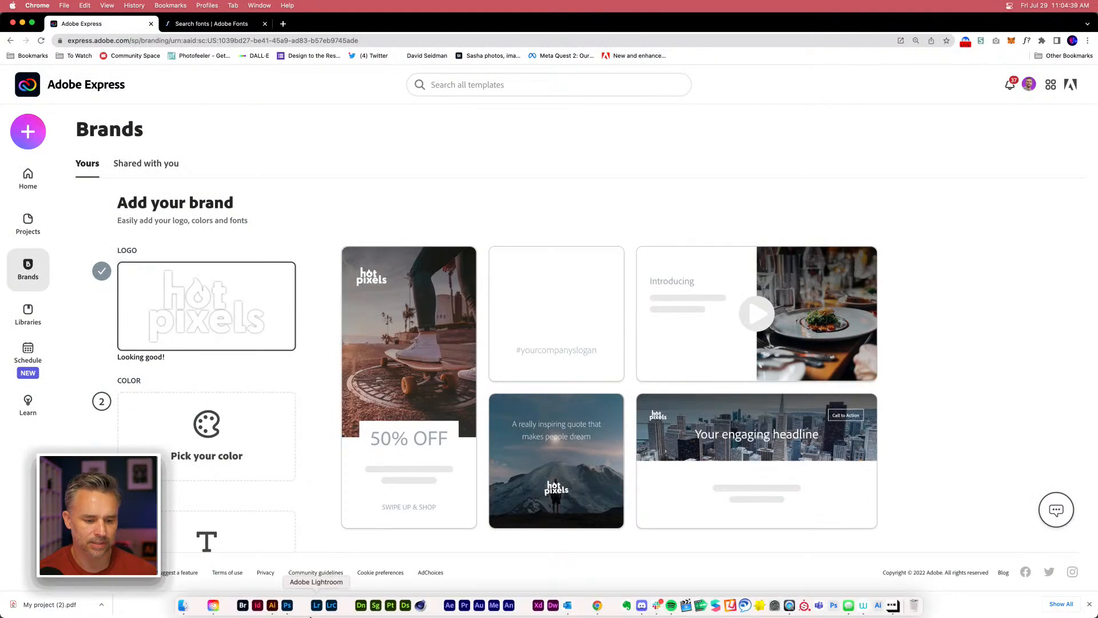
# Switch to Illustrator and change the hot pixels logo's fill to black, hex 000000.
pyautogui.click(272, 605)
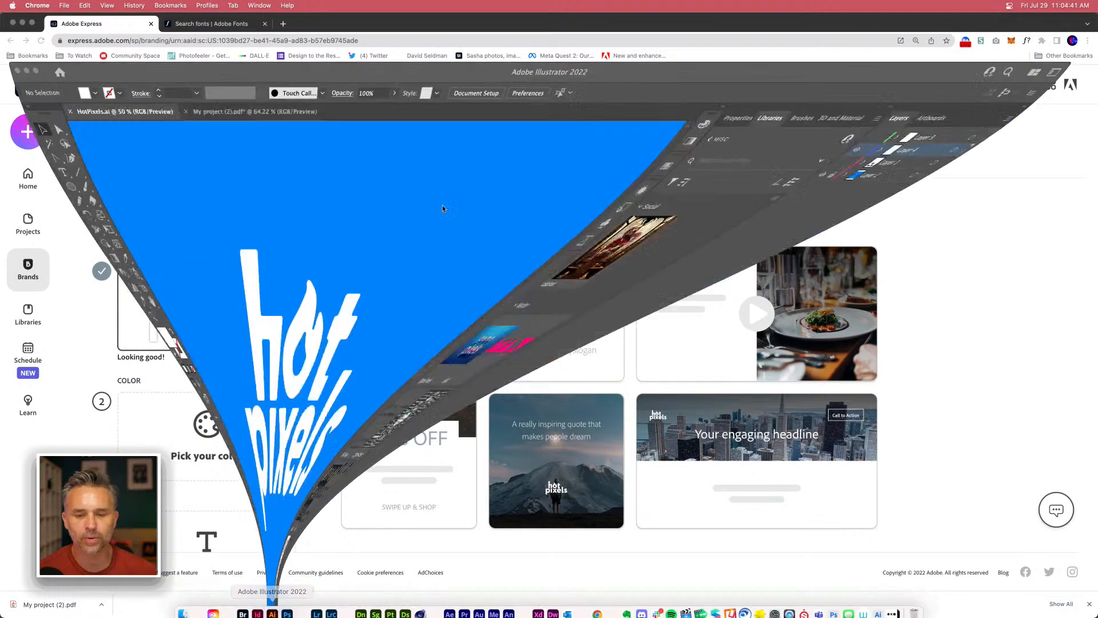
pyautogui.click(436, 444)
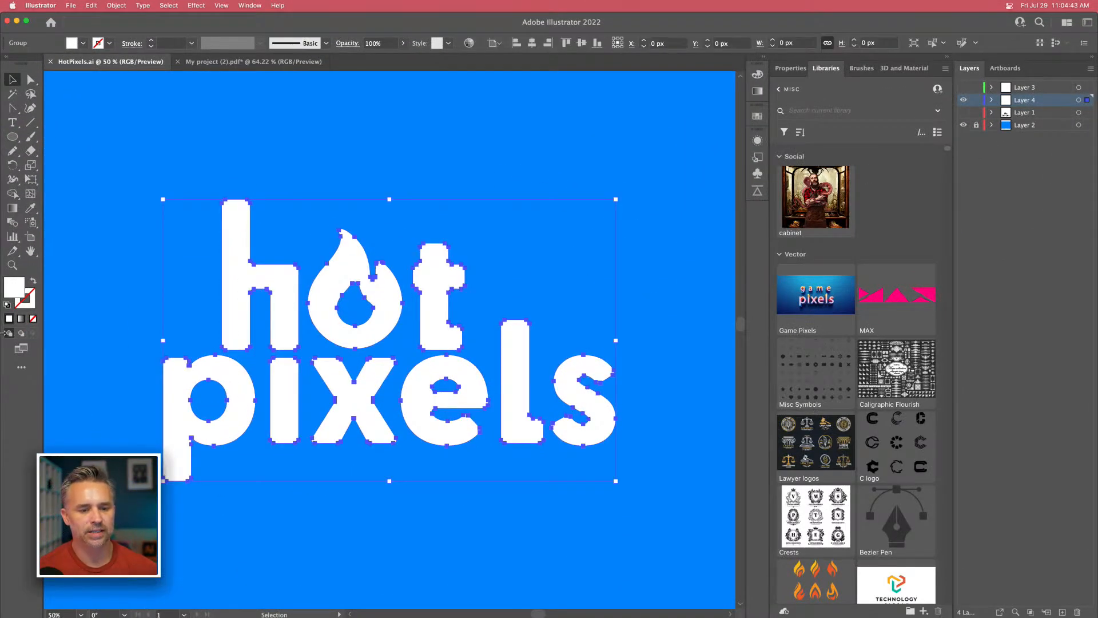
pyautogui.doubleClick(14, 287)
pyautogui.moveTo(443, 349); pyautogui.dragTo(369, 401)
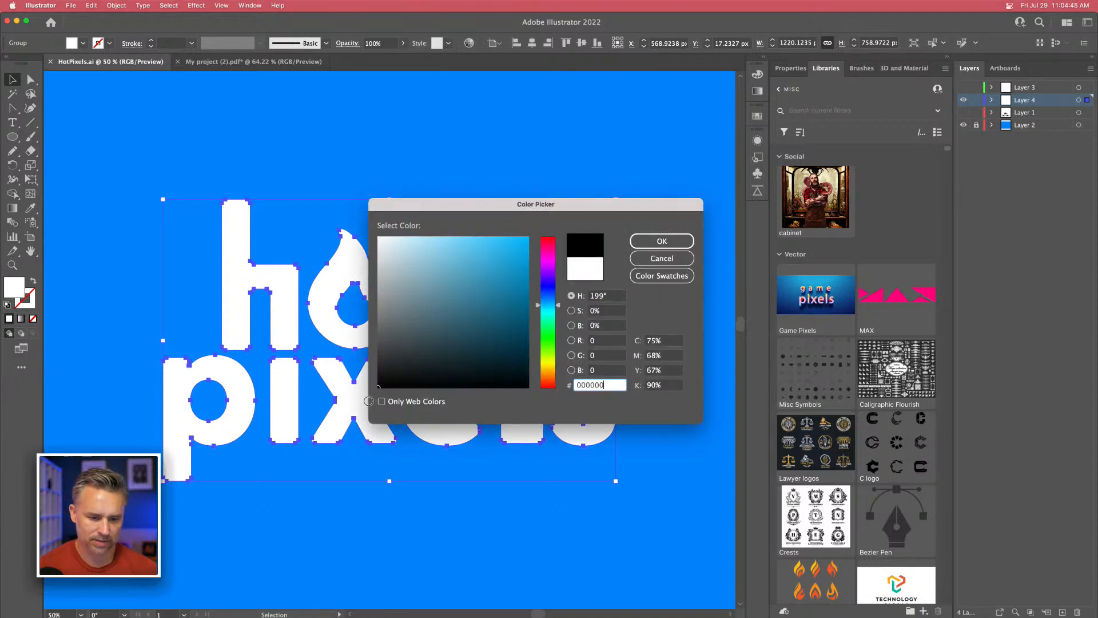
pyautogui.press('Return')
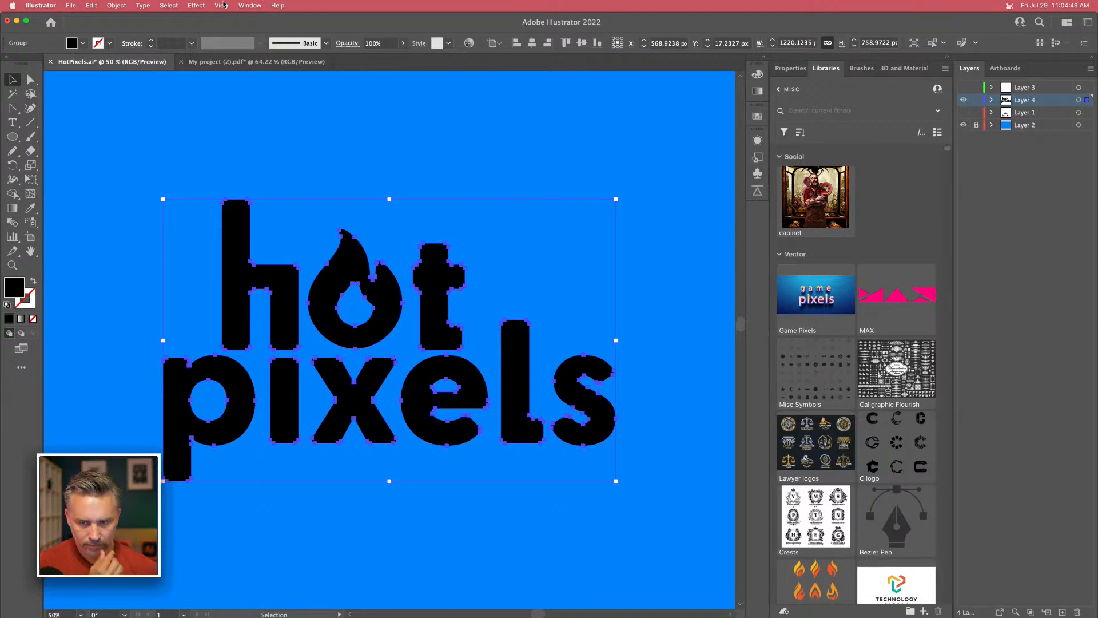
# Bring up the Asset Export window beside the logo and rename the HP asset as HPBlack.
pyautogui.click(250, 5)
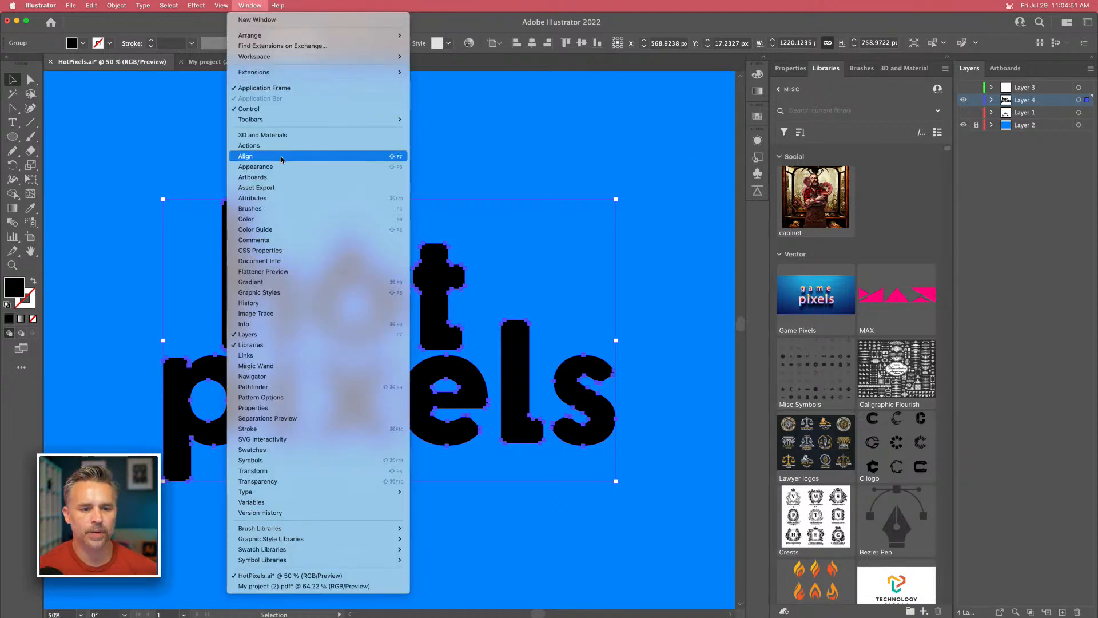
pyautogui.click(279, 189)
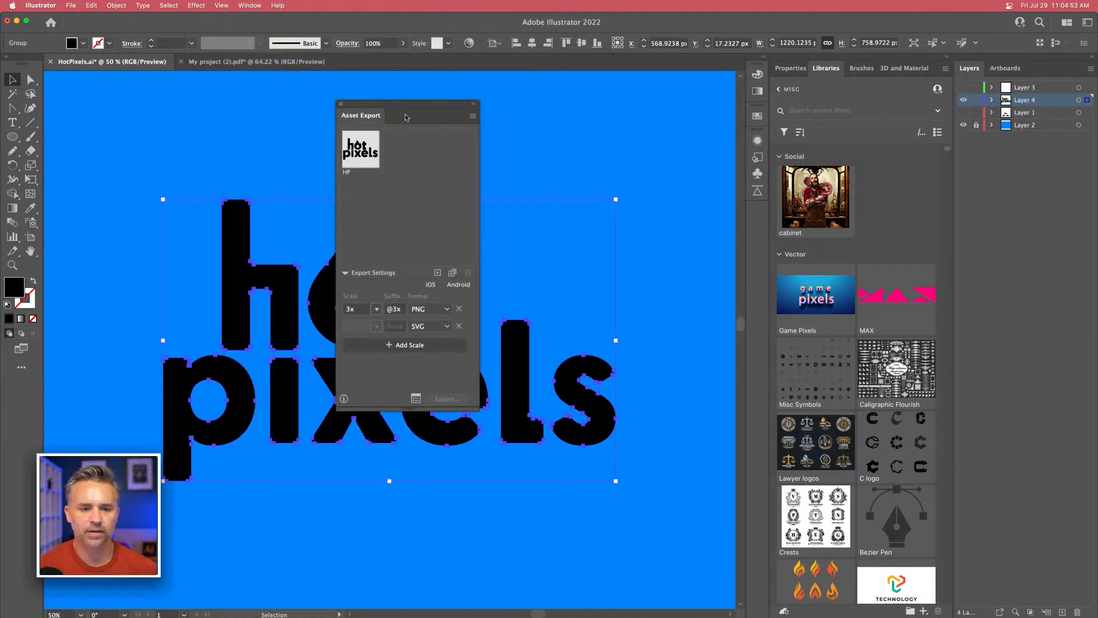
pyautogui.moveTo(406, 117); pyautogui.dragTo(613, 177)
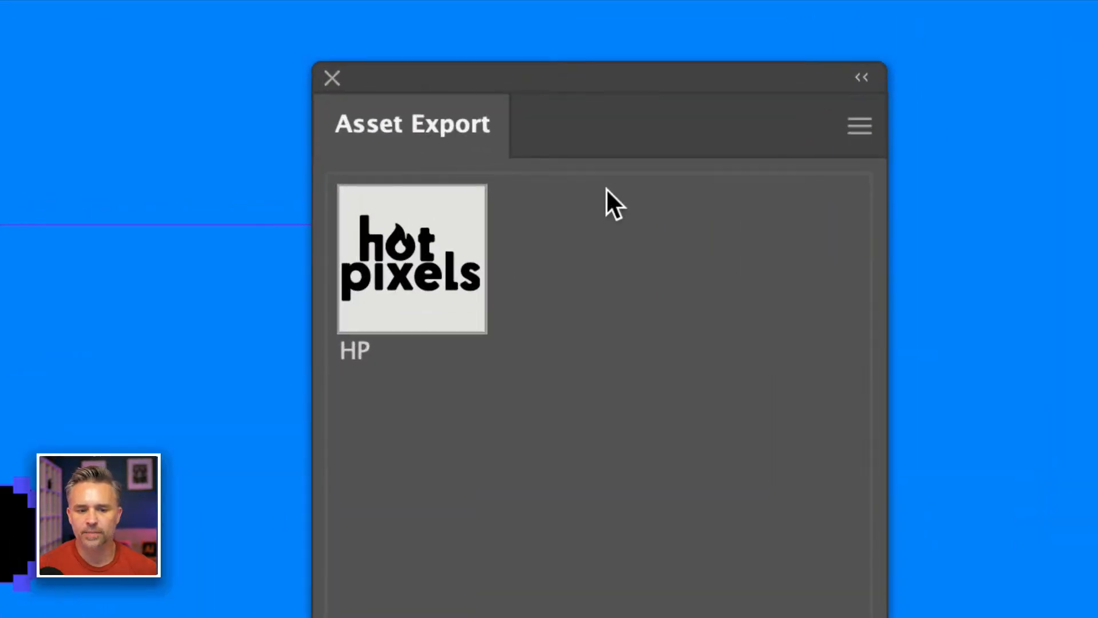
pyautogui.doubleClick(358, 351)
pyautogui.click(385, 358)
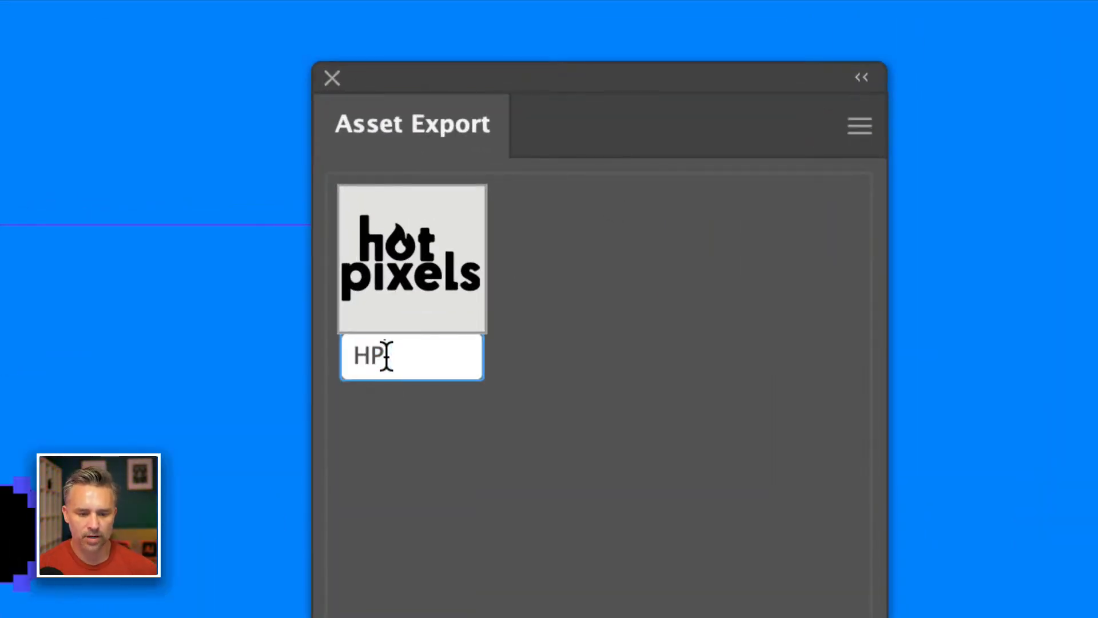
pyautogui.write('Black')
pyautogui.press('Return')
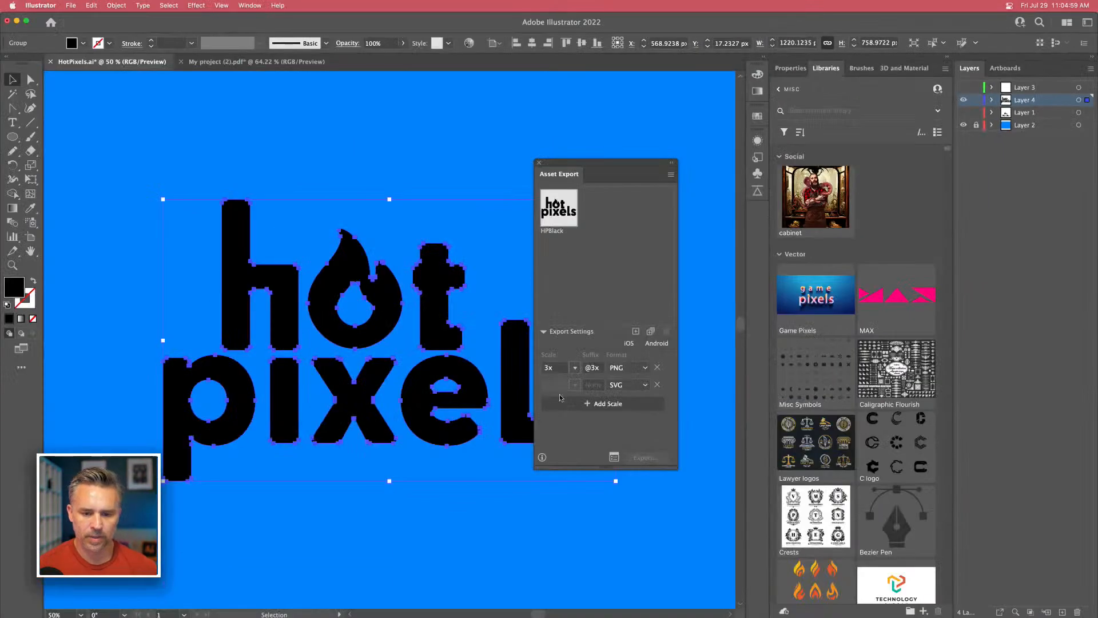
# Remove the SVG format from the export settings, keeping only the 3x PNG scale.
pyautogui.click(563, 403)
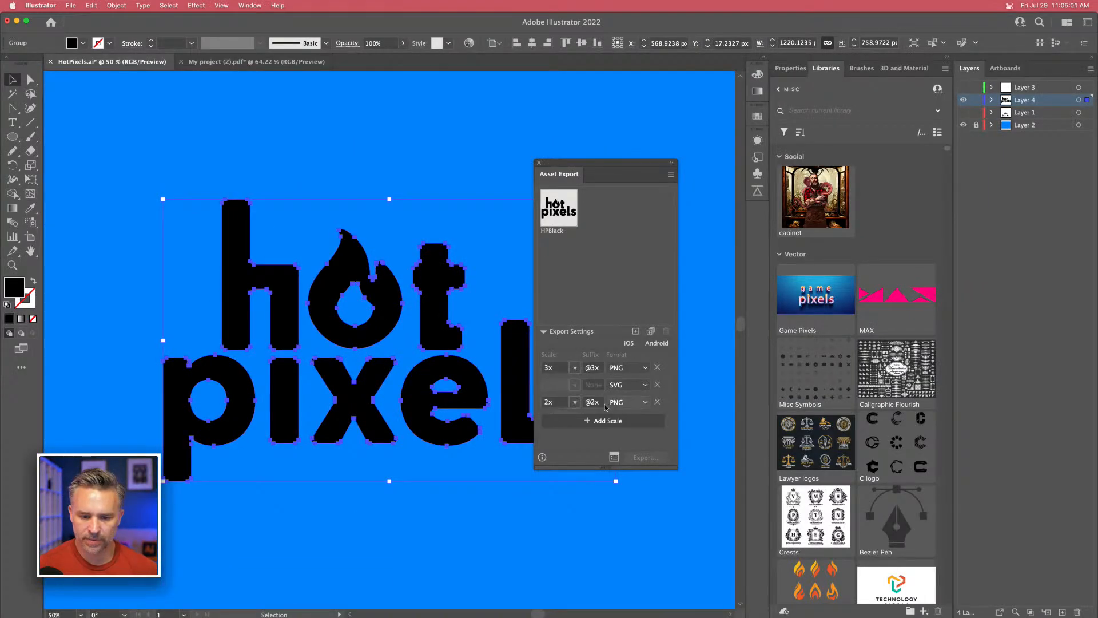
pyautogui.click(657, 401)
pyautogui.click(658, 384)
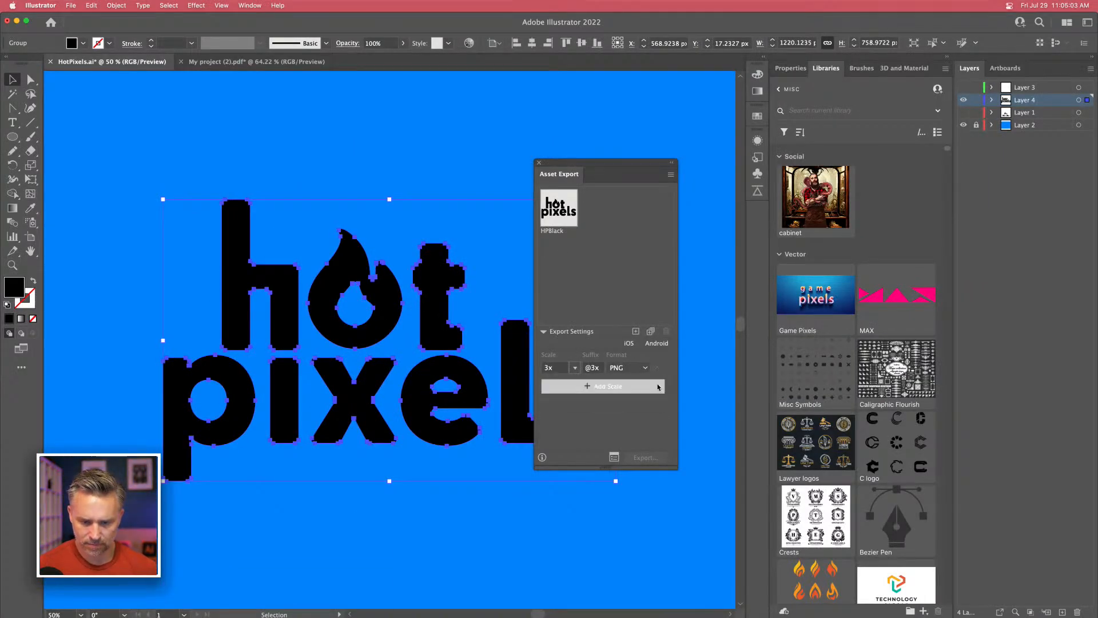
# Export the HPBlack asset as a 3x PNG to the Desktop.
pyautogui.click(563, 207)
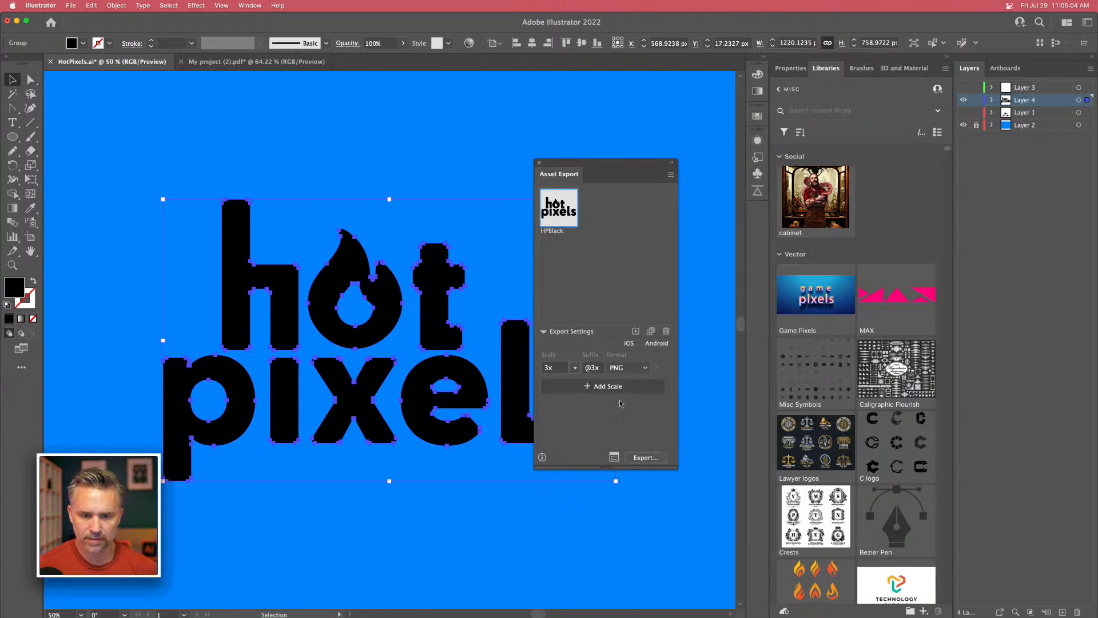
pyautogui.click(645, 458)
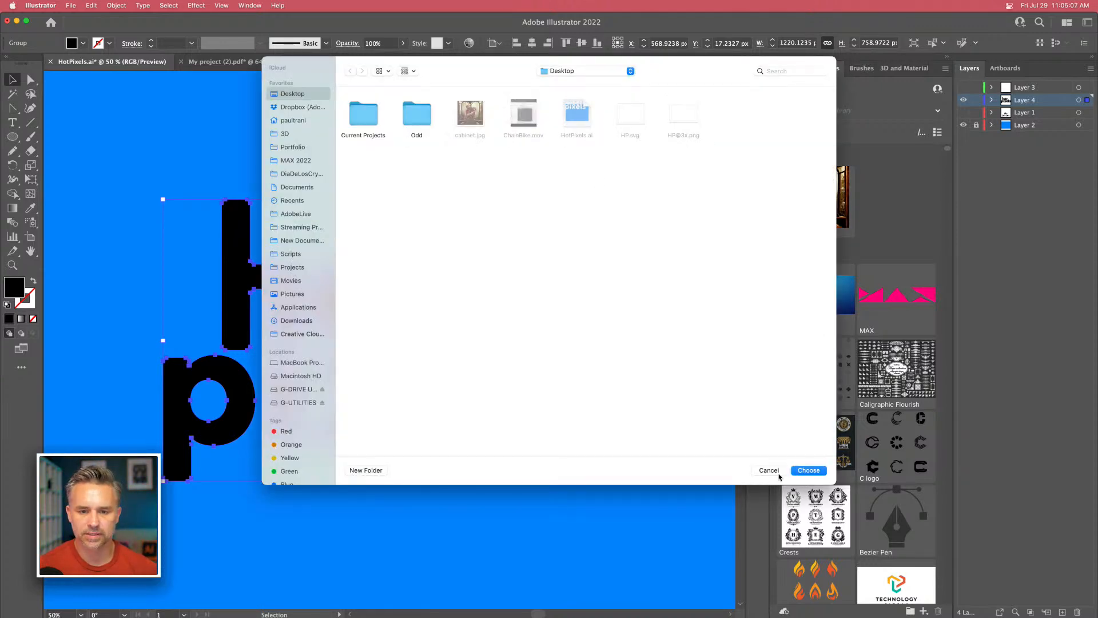
pyautogui.click(805, 472)
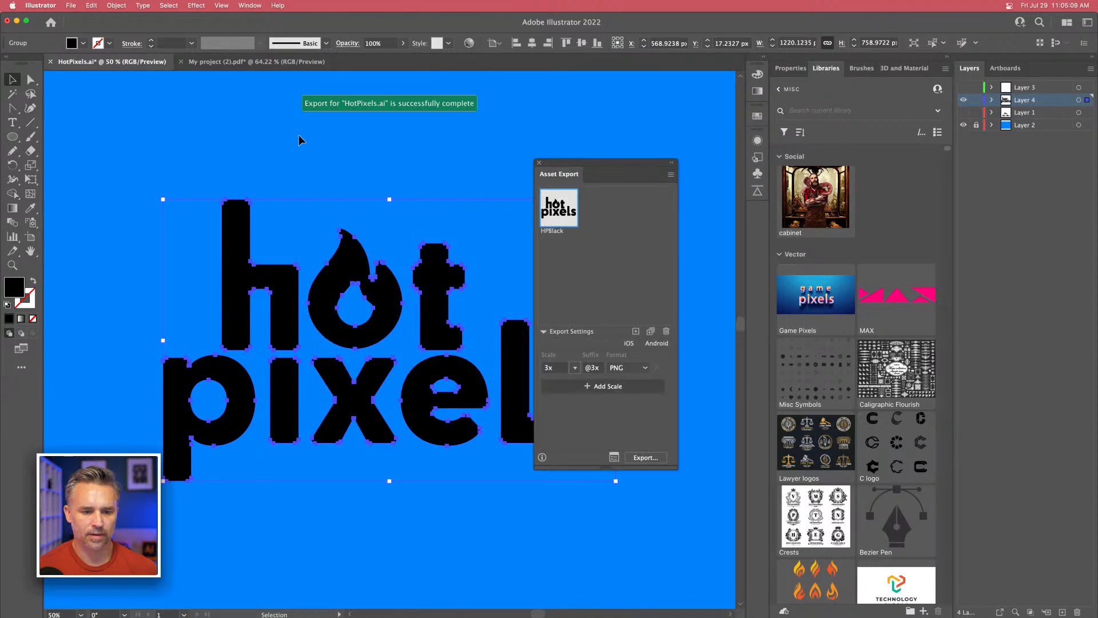
# Expand the collapsed color panels and dock the floating Asset Export window alongside Libraries.
pyautogui.moveTo(619, 184); pyautogui.dragTo(662, 196)
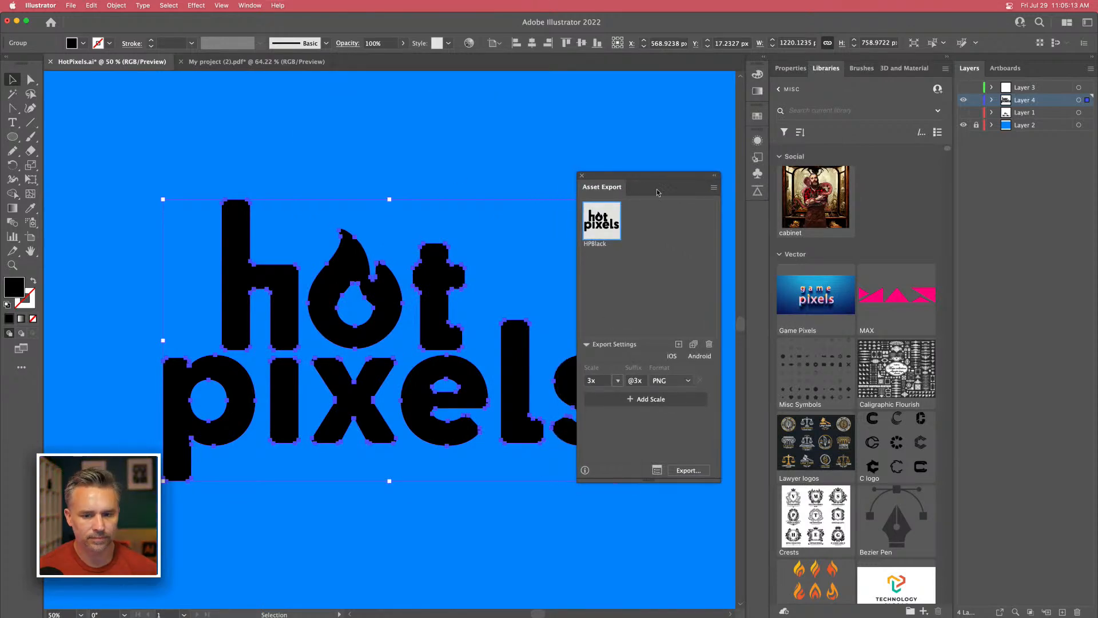
pyautogui.moveTo(656, 193); pyautogui.dragTo(664, 139)
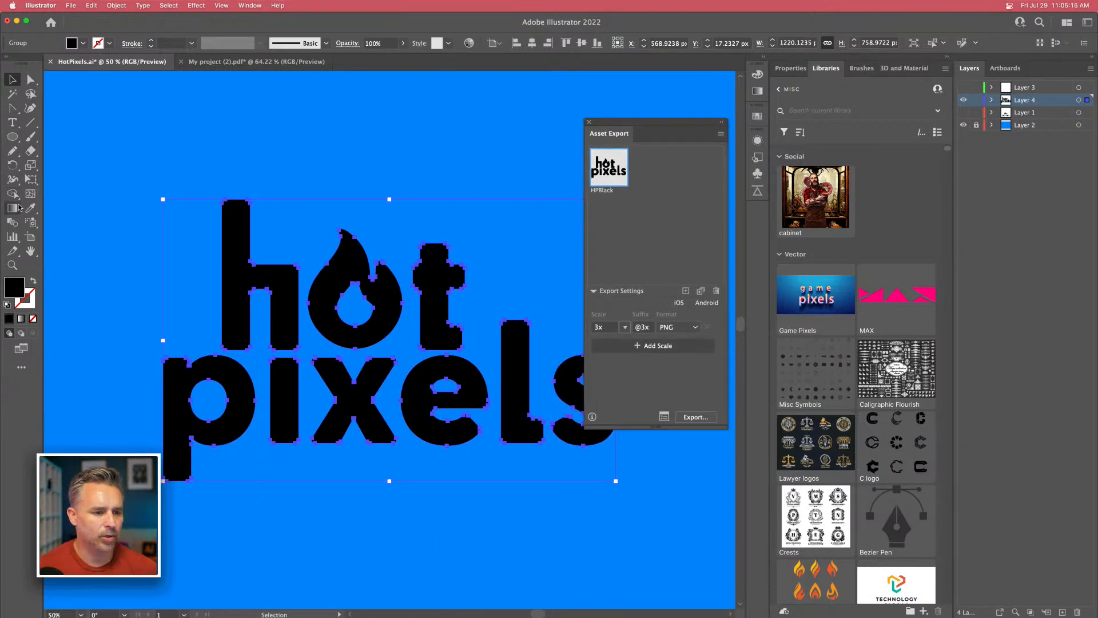
pyautogui.click(12, 207)
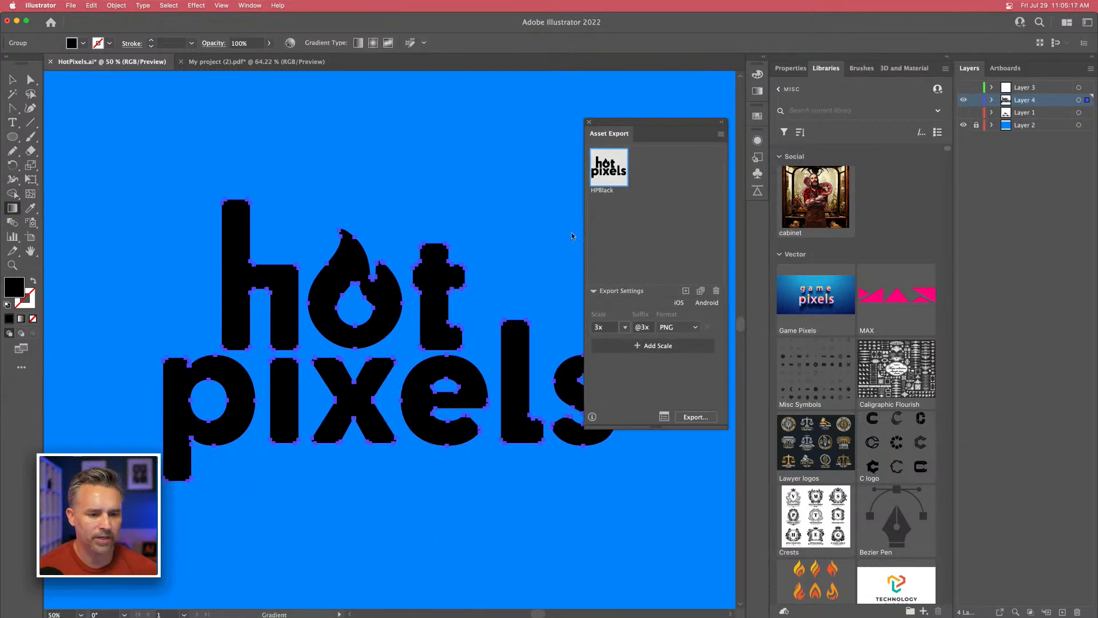
pyautogui.click(763, 57)
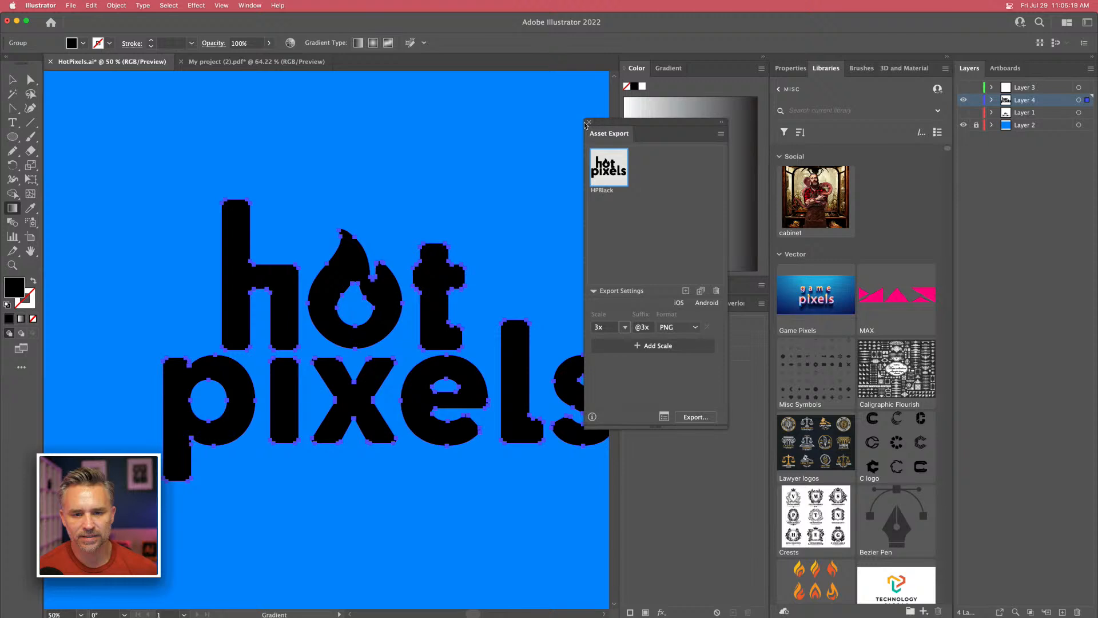
pyautogui.moveTo(600, 136); pyautogui.dragTo(907, 68)
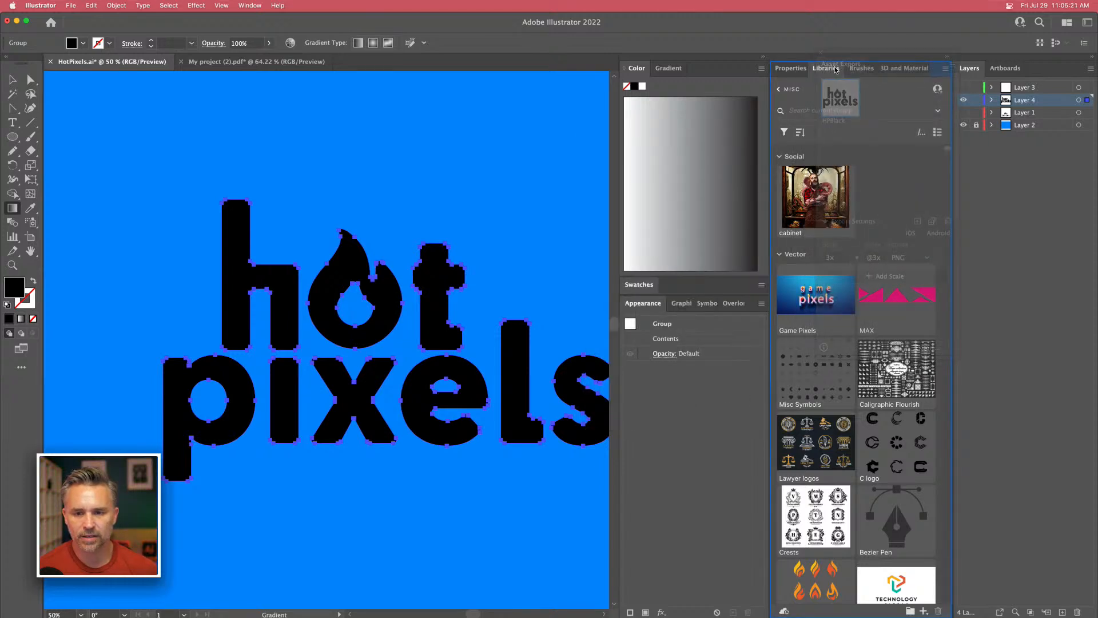
# Fill the hot pixels logo with the yellow-to-red linear gradient swatch.
pyautogui.click(669, 68)
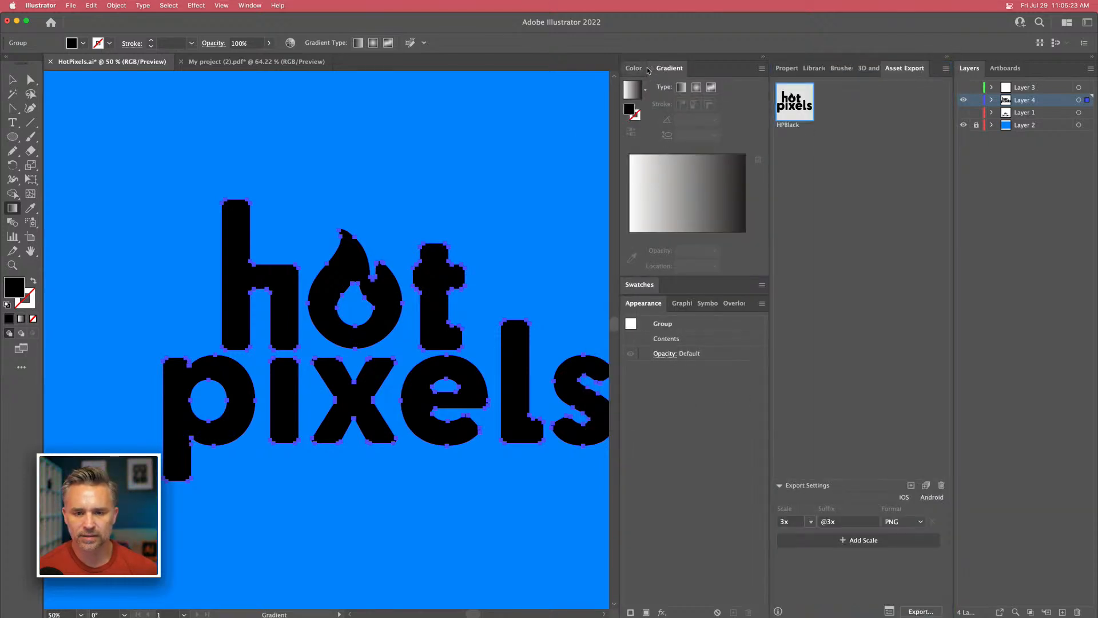
pyautogui.click(638, 68)
pyautogui.click(639, 284)
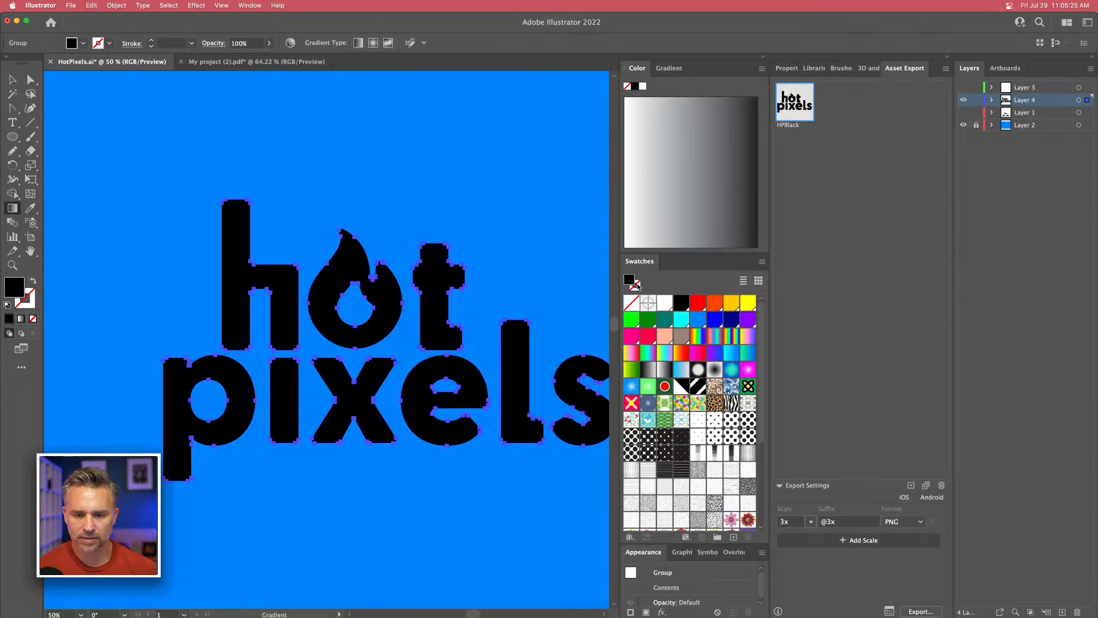
pyautogui.click(681, 353)
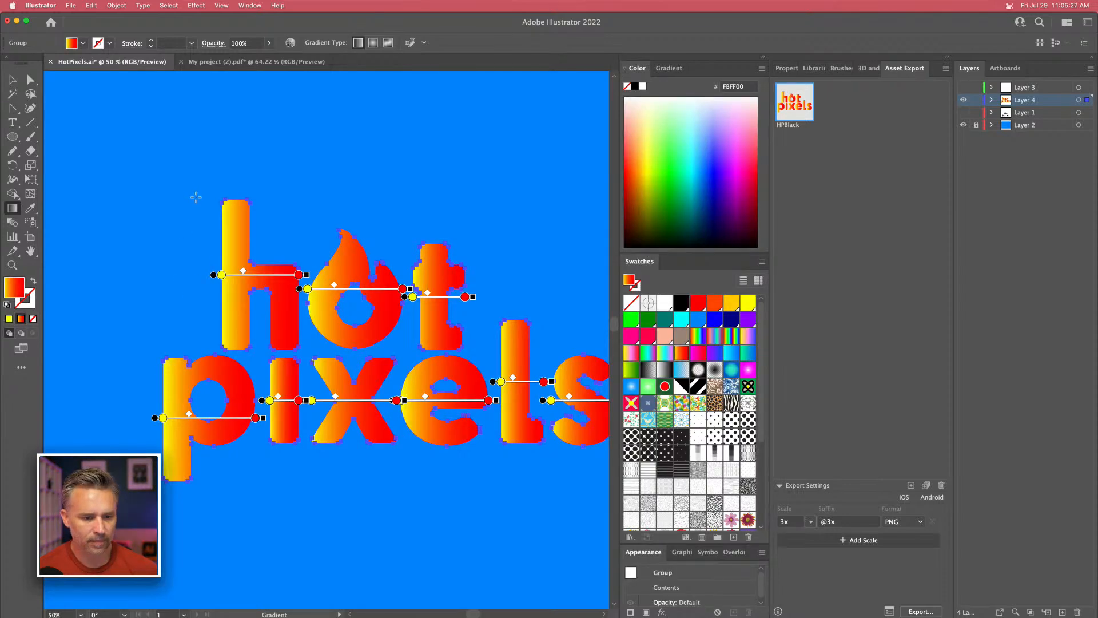
# Redirect the gradient vertically across all the letters, running from yellow at the bottom to red at the top, and deselect the logo.
pyautogui.moveTo(195, 186); pyautogui.dragTo(188, 576)
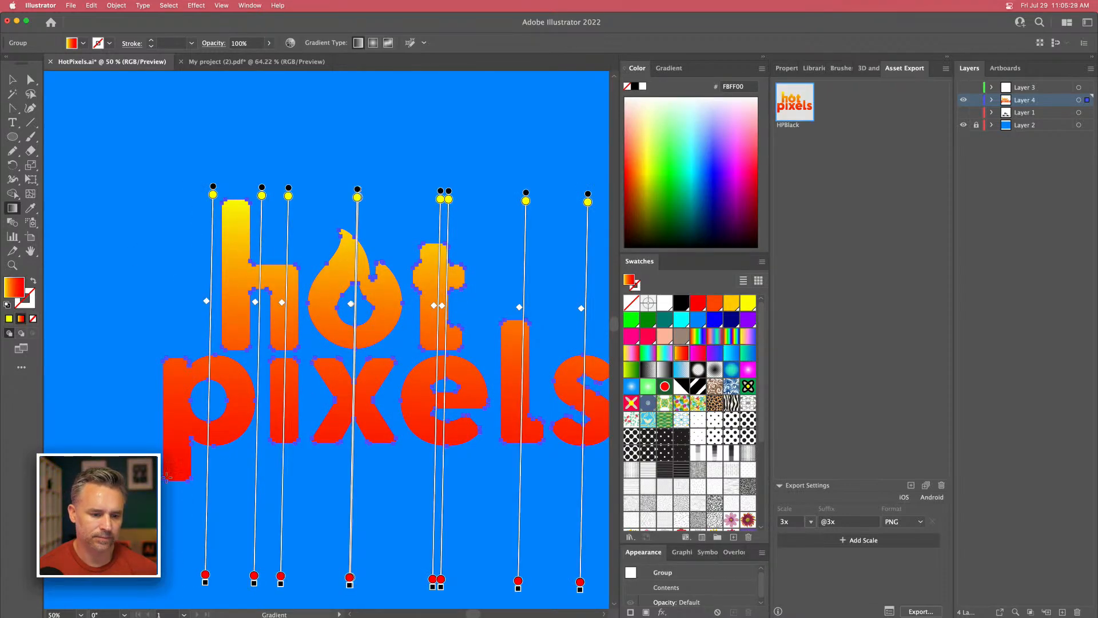
pyautogui.moveTo(165, 476); pyautogui.dragTo(175, 129)
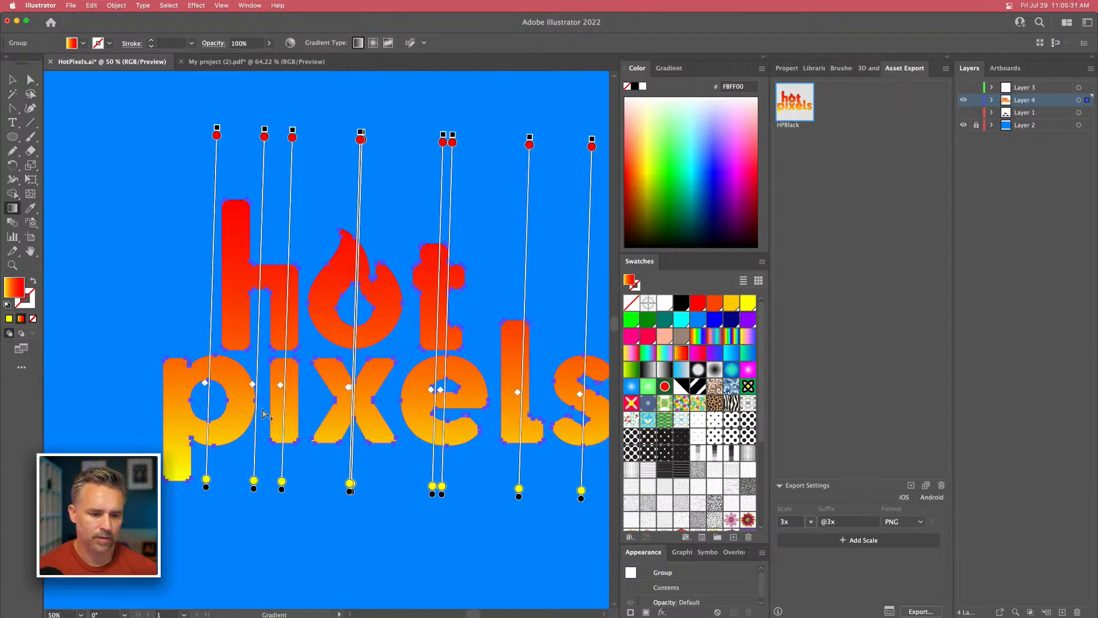
pyautogui.moveTo(157, 449)
pyautogui.mouseDown()
pyautogui.moveTo(157, 253)
pyautogui.moveTo(142, 135)
pyautogui.moveTo(161, 103)
pyautogui.moveTo(158, 137)
pyautogui.mouseUp()
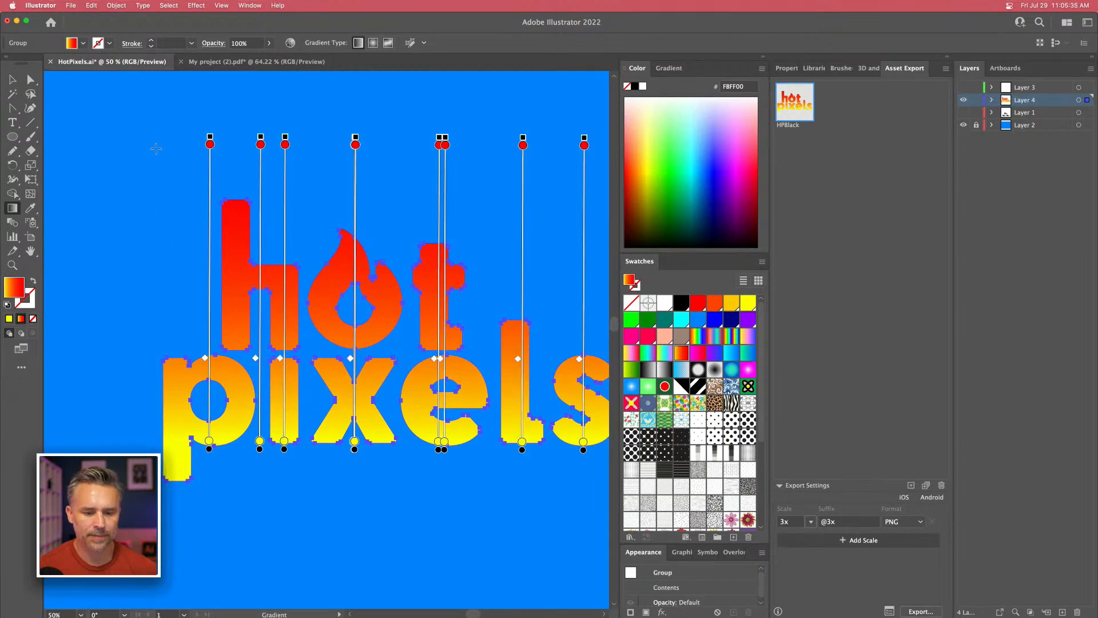
pyautogui.press('v')
pyautogui.click(255, 160)
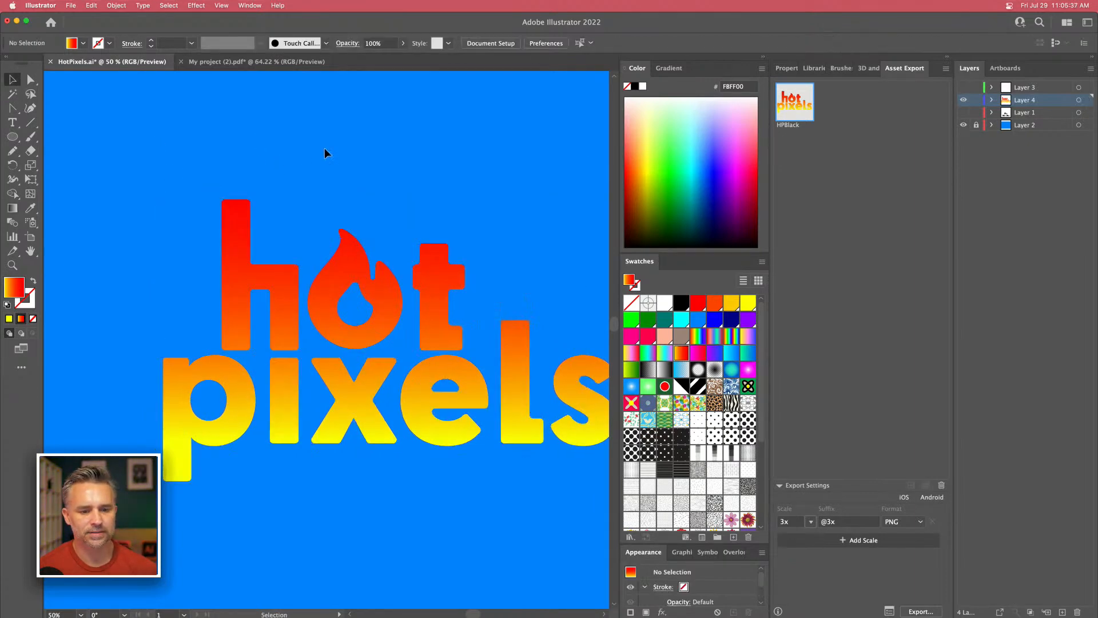
# Rename the HPBlack asset as Color and export the gradient logo as a 3x PNG to the Desktop.
pyautogui.moveTo(326, 152); pyautogui.dragTo(300, 151)
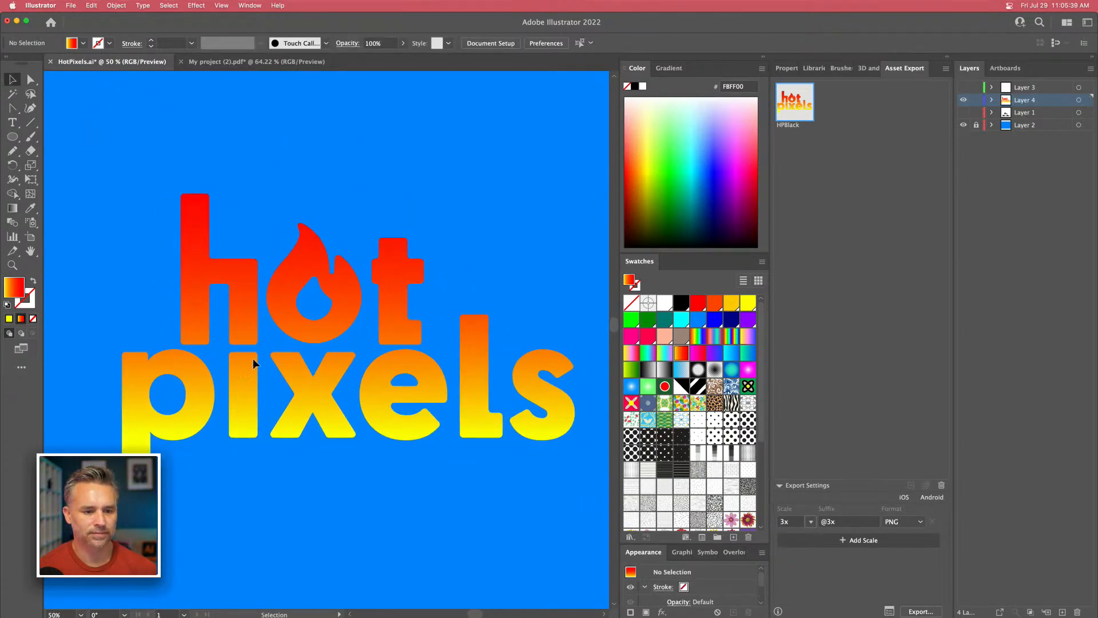
pyautogui.moveTo(550, 506); pyautogui.dragTo(551, 506)
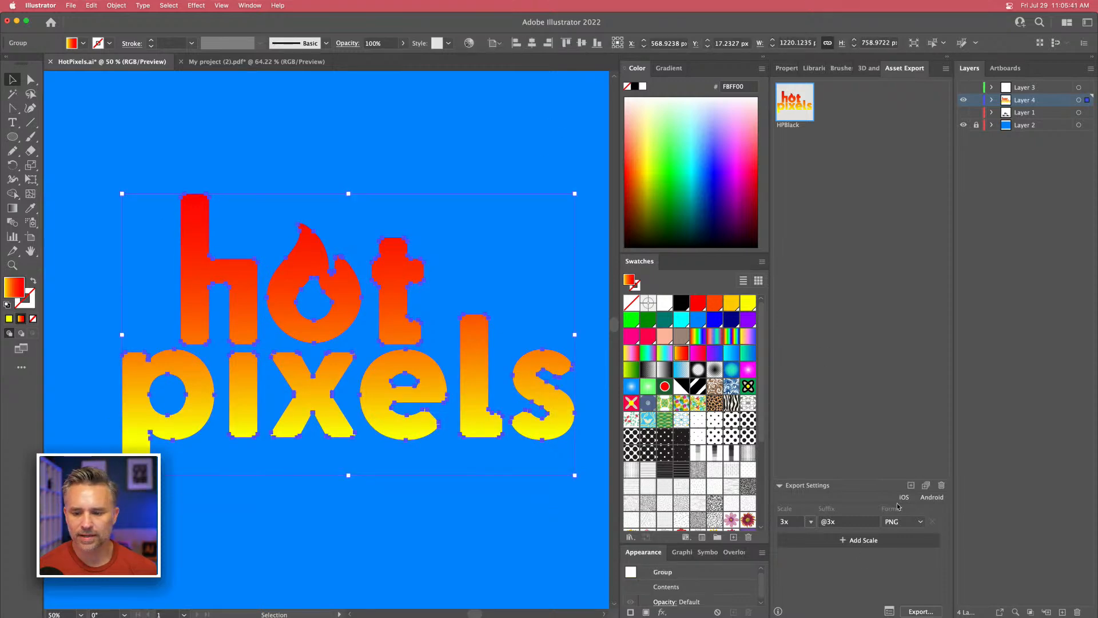
pyautogui.doubleClick(789, 126)
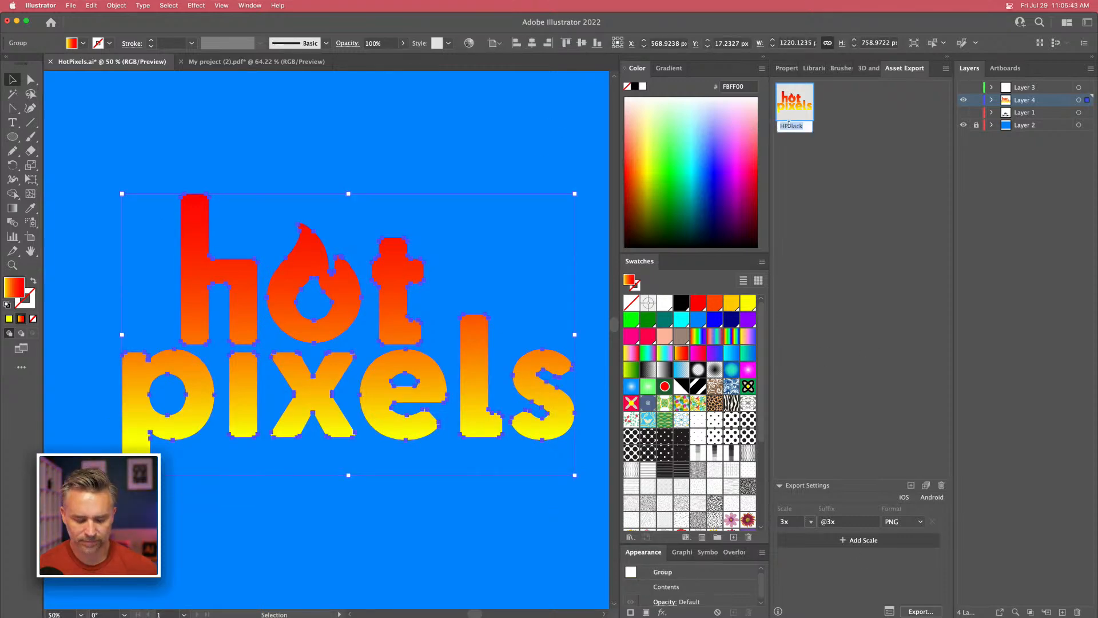
pyautogui.write('Color')
pyautogui.press('Return')
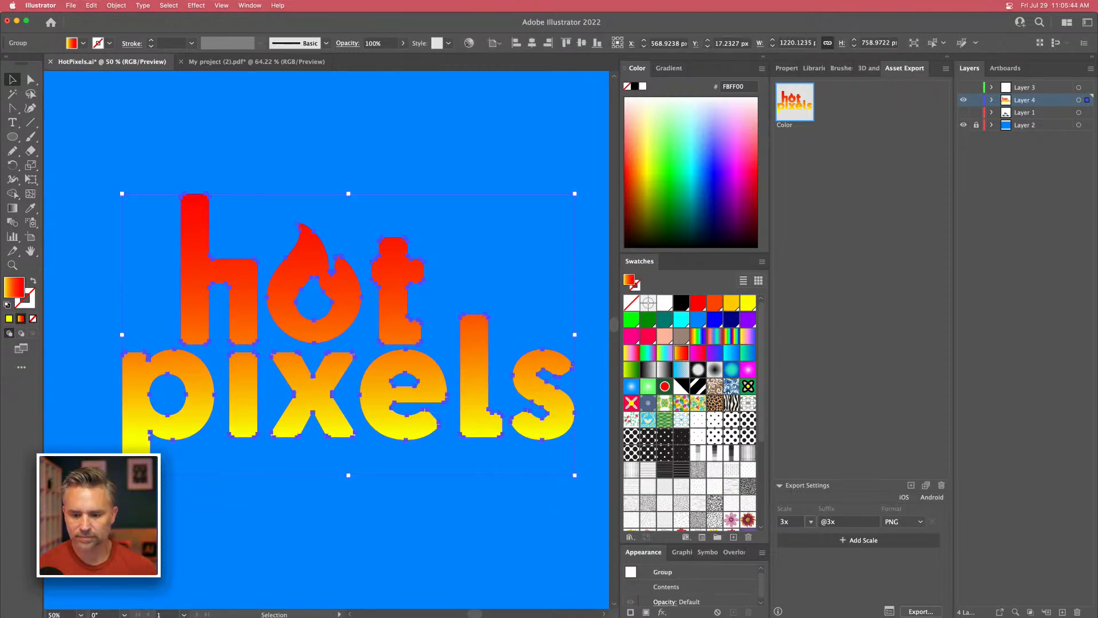
pyautogui.click(920, 612)
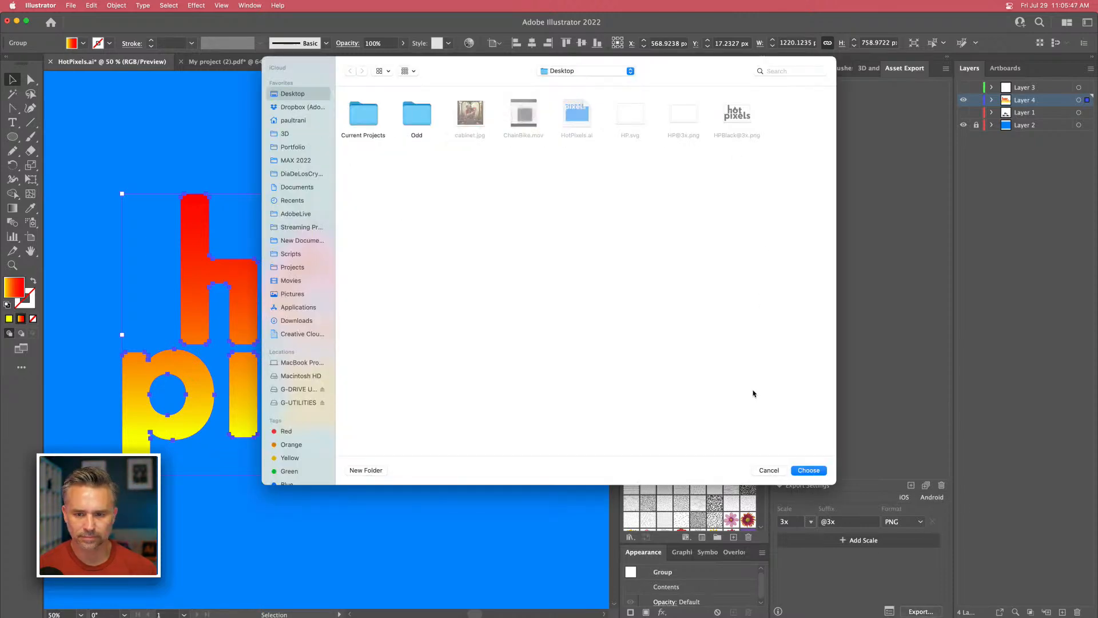
pyautogui.click(805, 470)
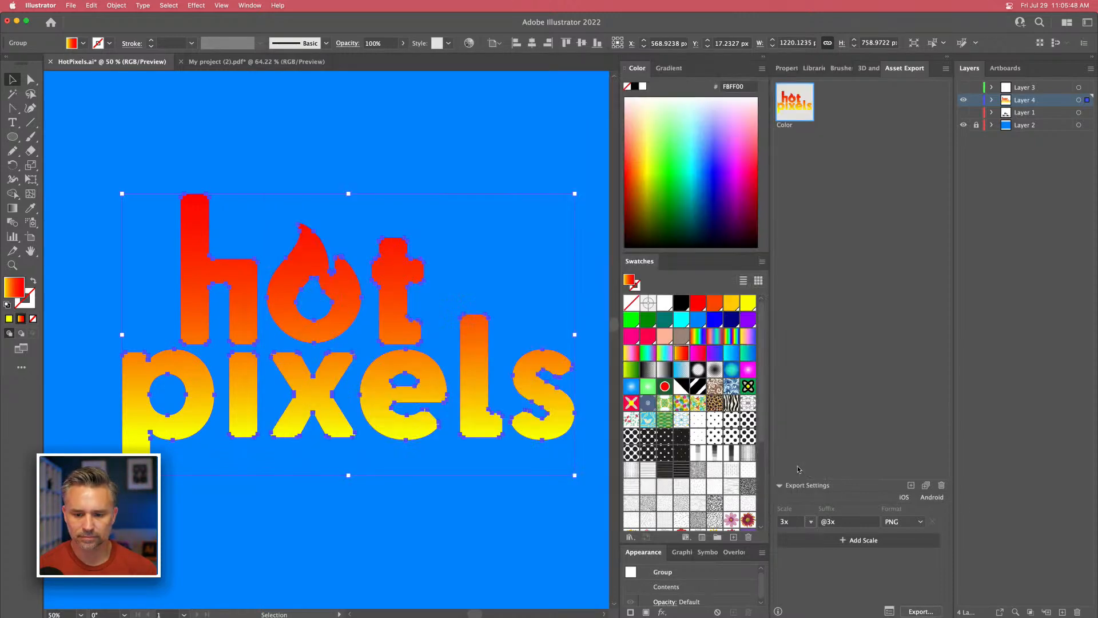
# Switch to Adobe Express in Chrome and save bright red #FD0101 as the brand color.
pyautogui.click(16, 22)
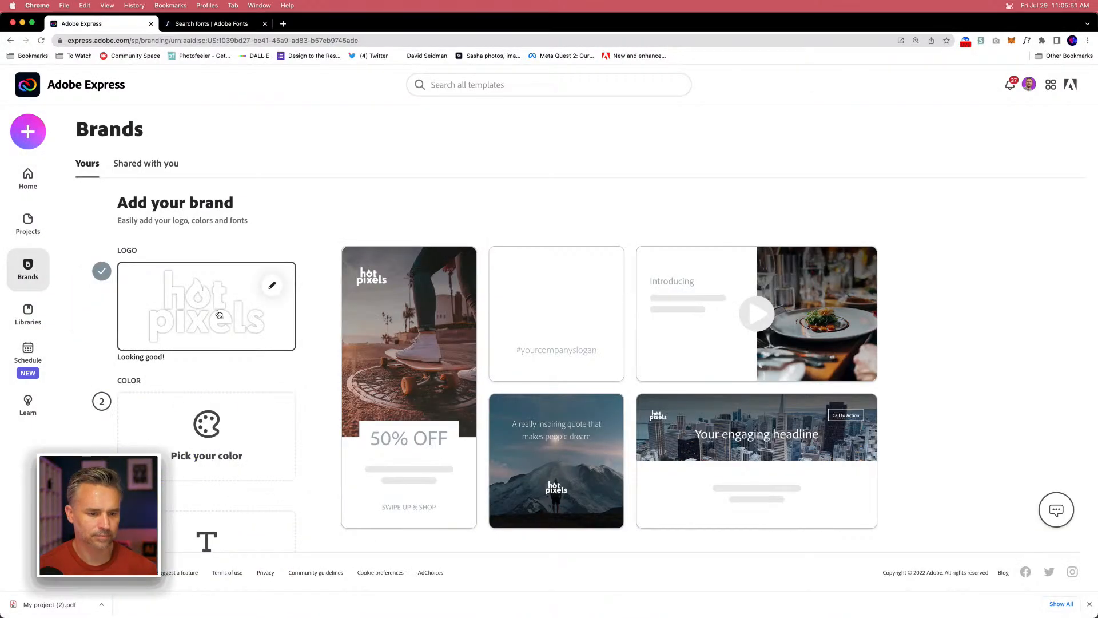
pyautogui.scroll(-4, 222, 425)
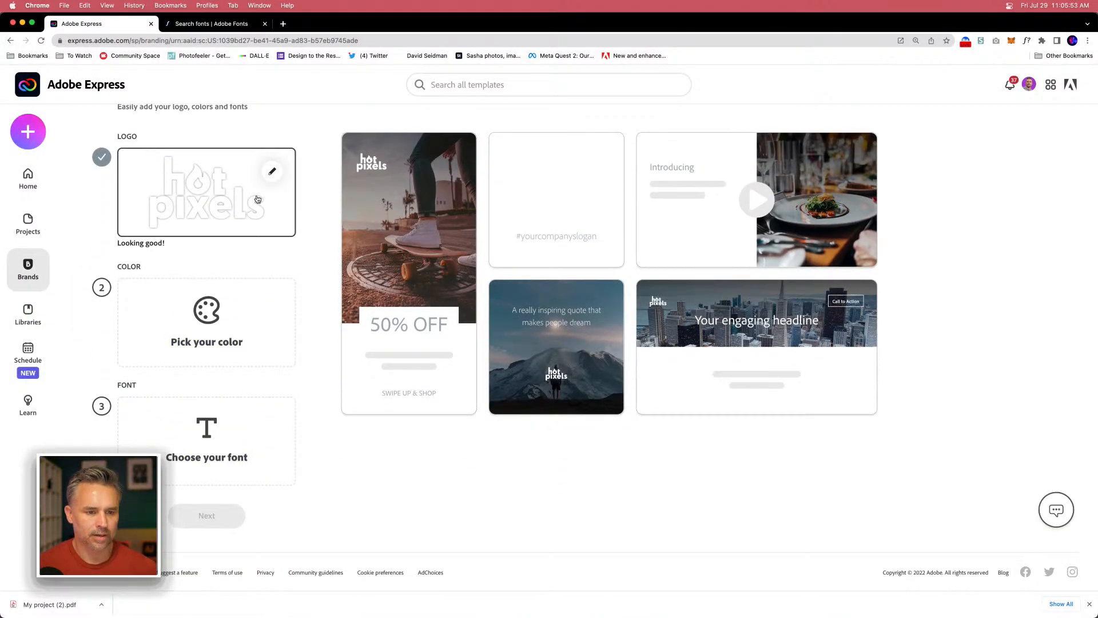
pyautogui.click(256, 199)
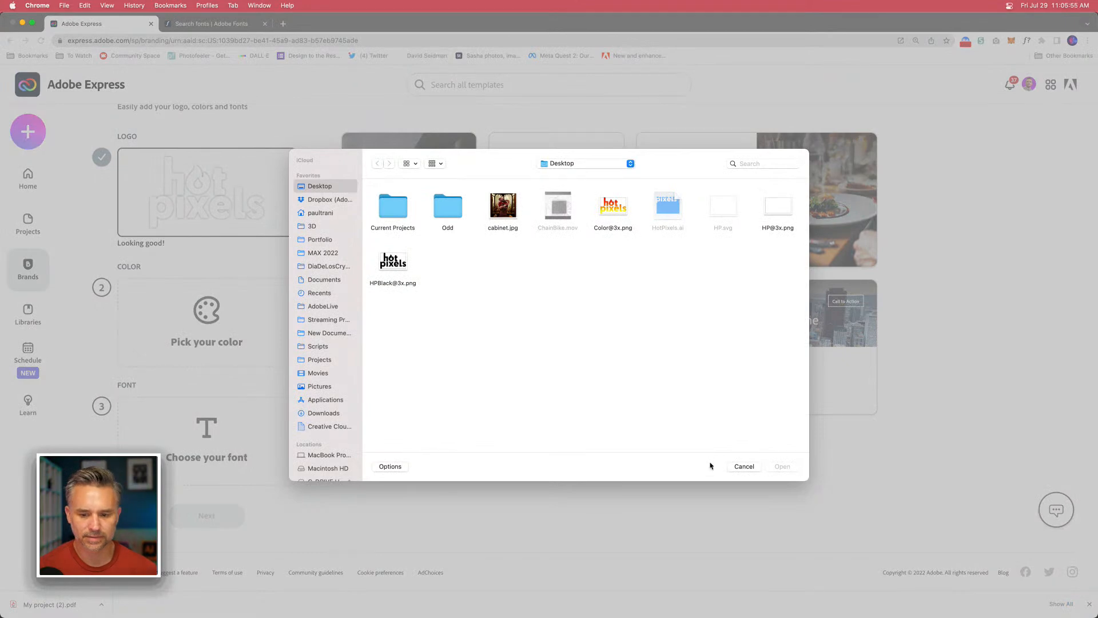
pyautogui.click(739, 467)
pyautogui.click(220, 343)
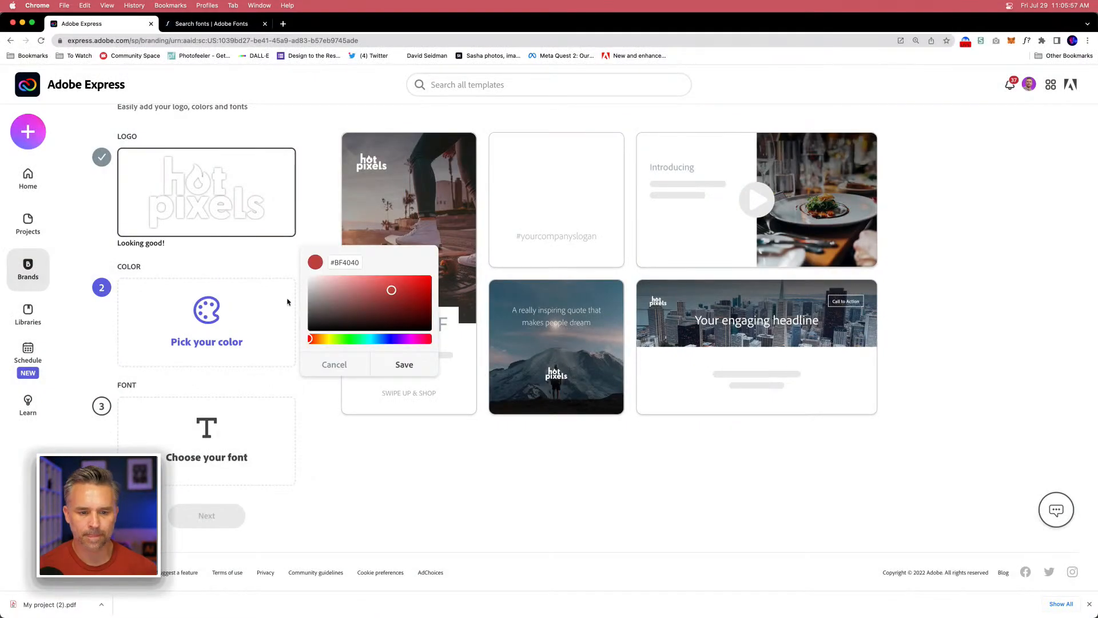
pyautogui.moveTo(322, 342); pyautogui.dragTo(306, 341)
pyautogui.moveTo(389, 284); pyautogui.dragTo(432, 276)
pyautogui.click(422, 376)
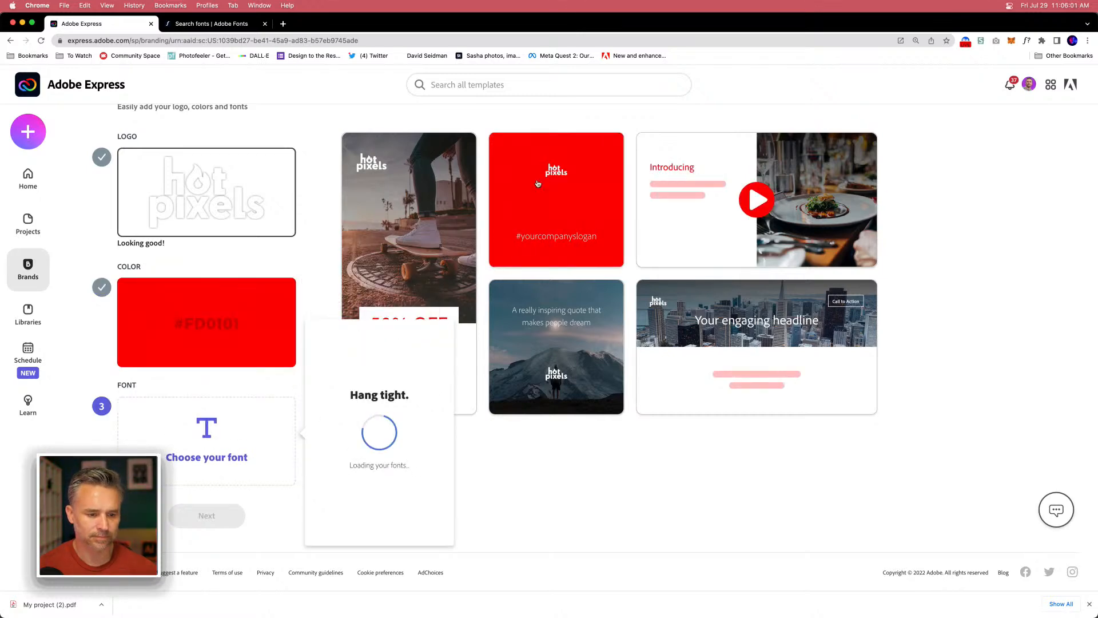
# Choose Futura PT Medium as the brand font and create the brand under the name Hot Pixels.
pyautogui.click(342, 407)
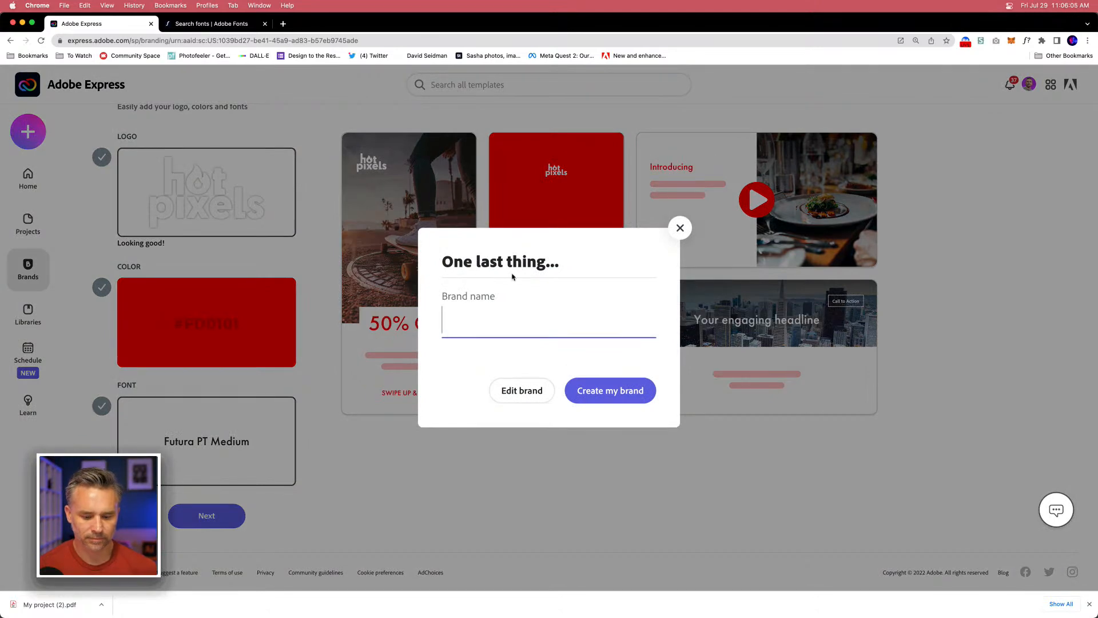
pyautogui.write('Hot Pixels')
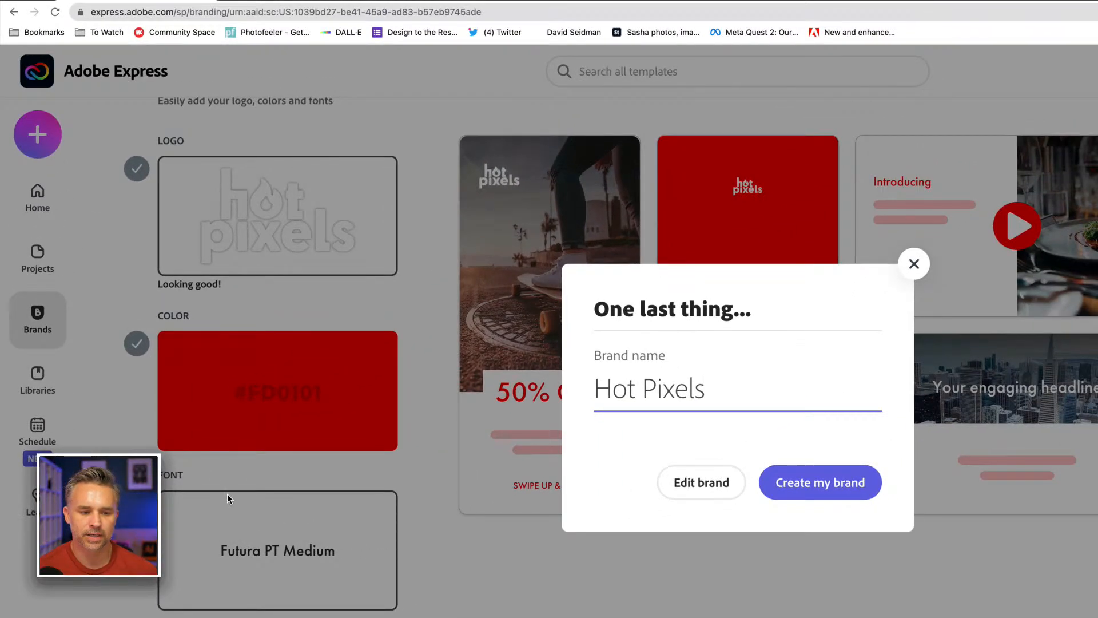
pyautogui.click(800, 486)
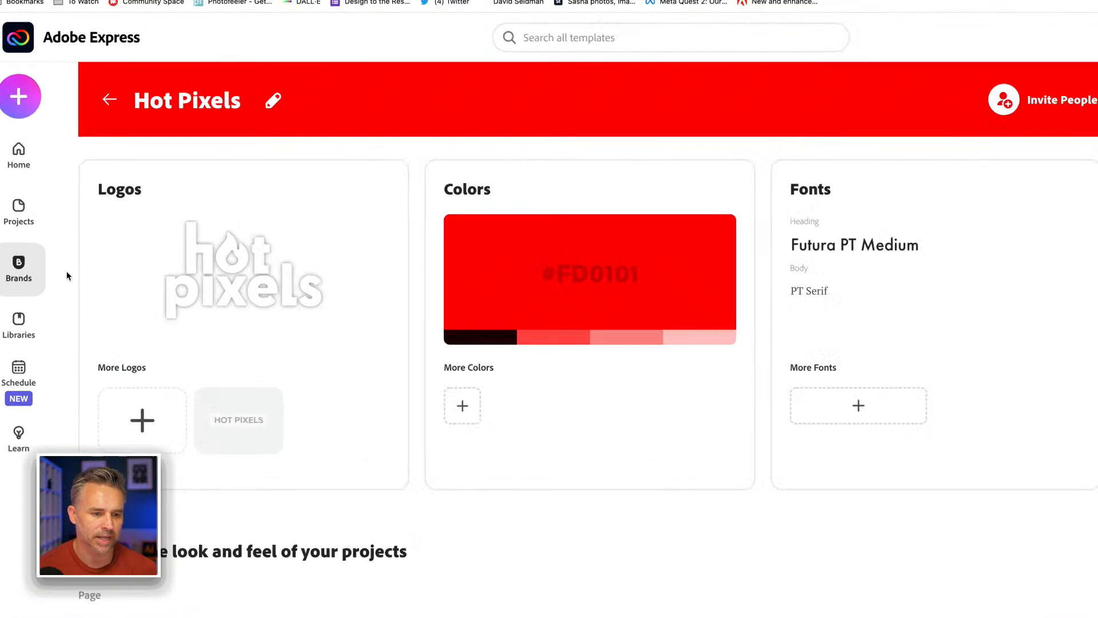
pyautogui.moveTo(133, 313)
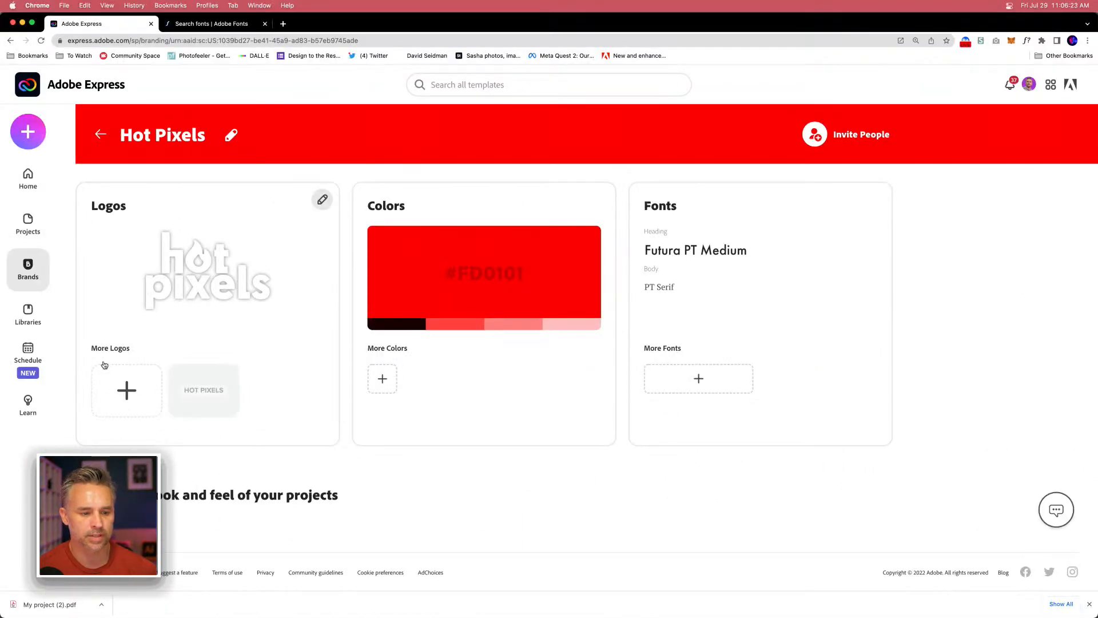
pyautogui.click(93, 499)
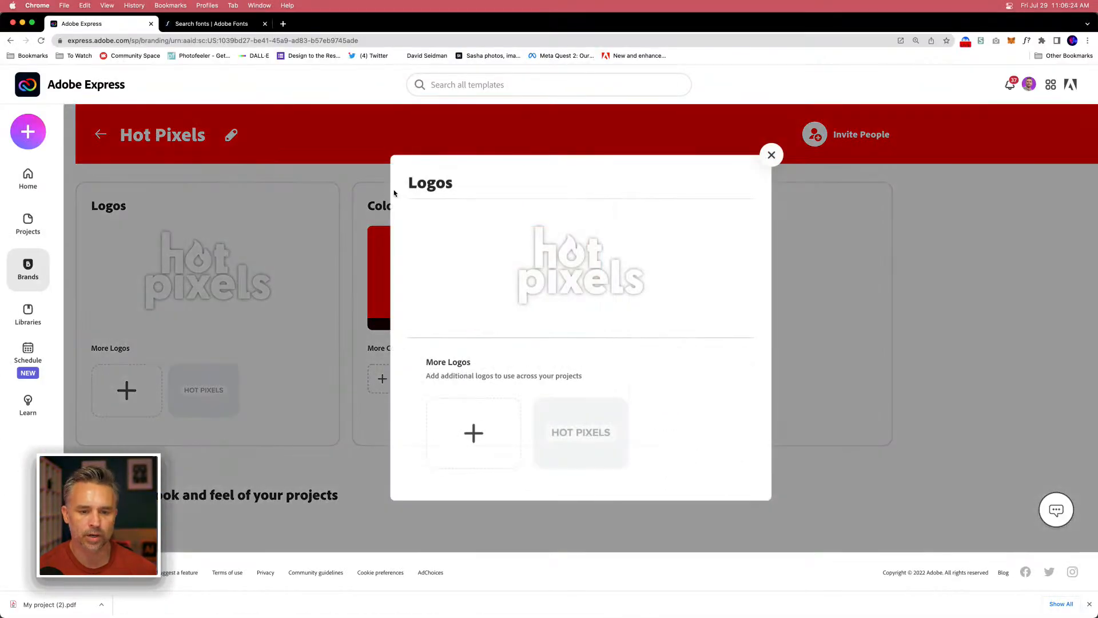
pyautogui.click(461, 452)
pyautogui.doubleClick(392, 264)
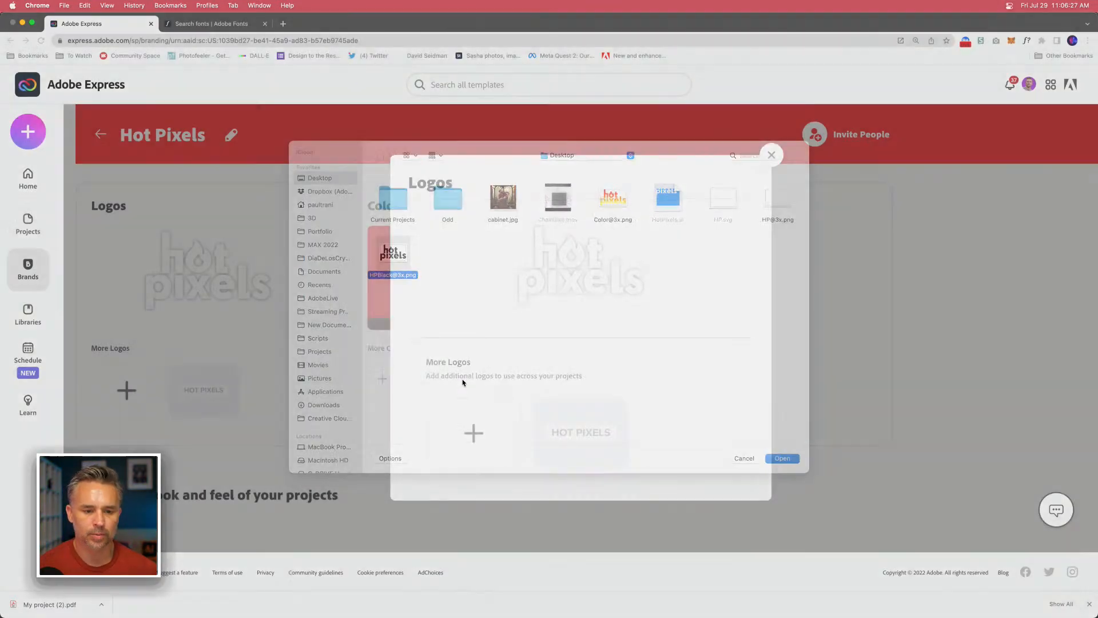
pyautogui.click(472, 423)
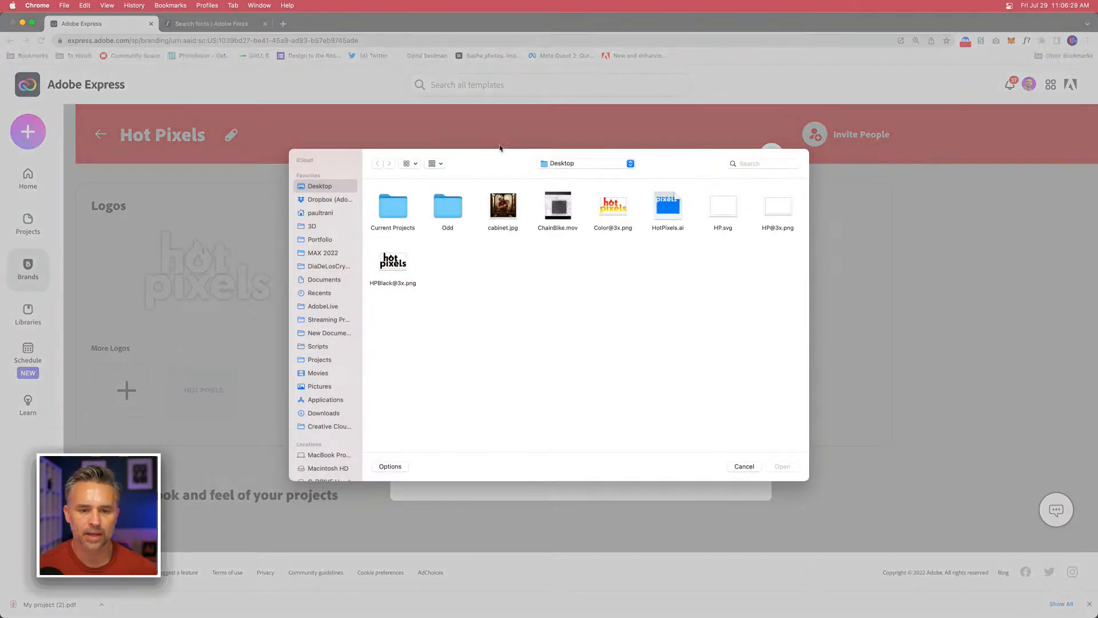
pyautogui.click(610, 203)
pyautogui.click(772, 467)
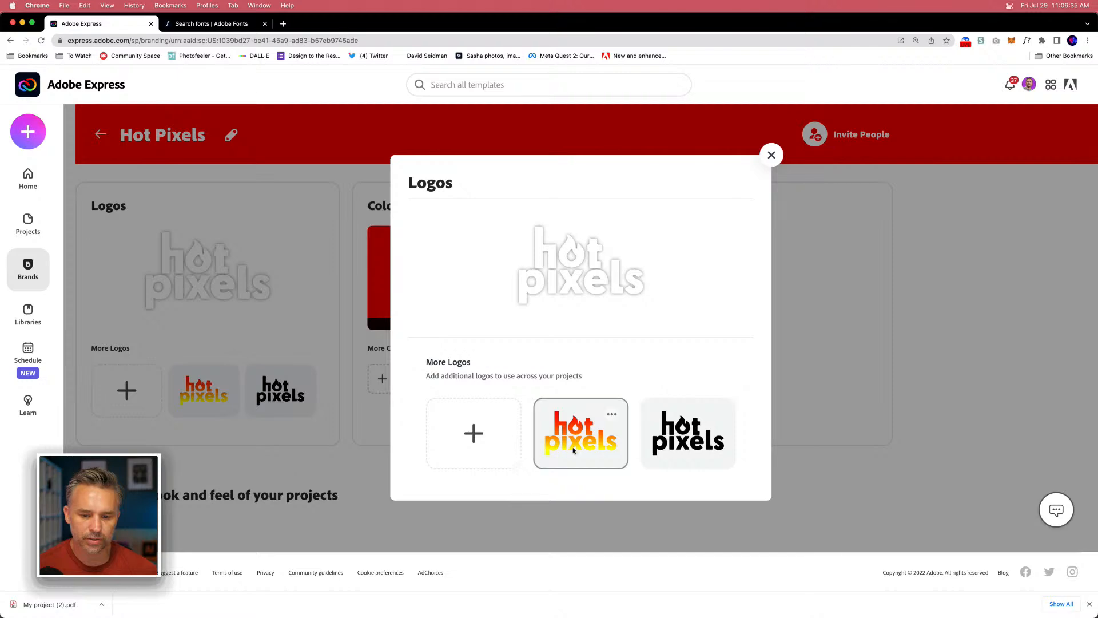
pyautogui.moveTo(611, 271)
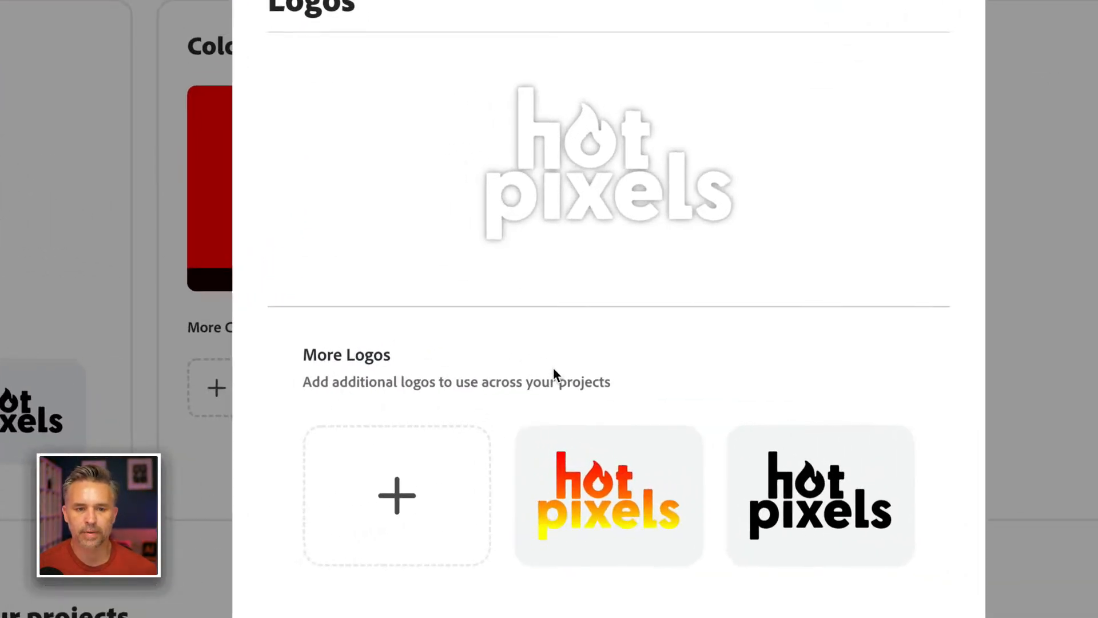
# Look at the options for the additional gradient logo and close the Logos settings of the brand.
pyautogui.click(669, 456)
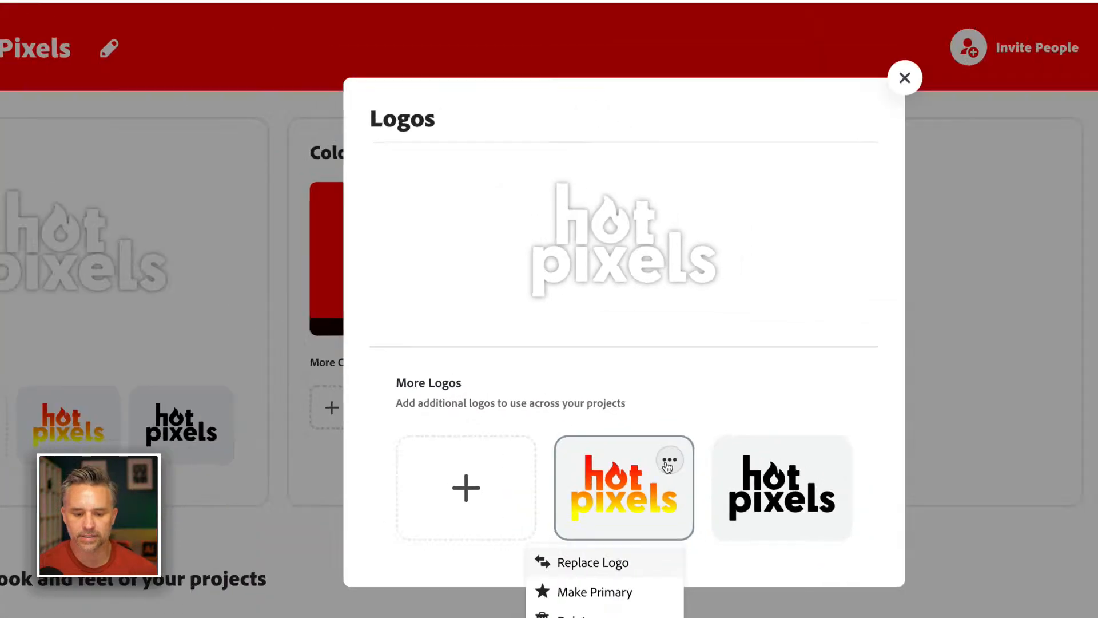
pyautogui.moveTo(595, 238)
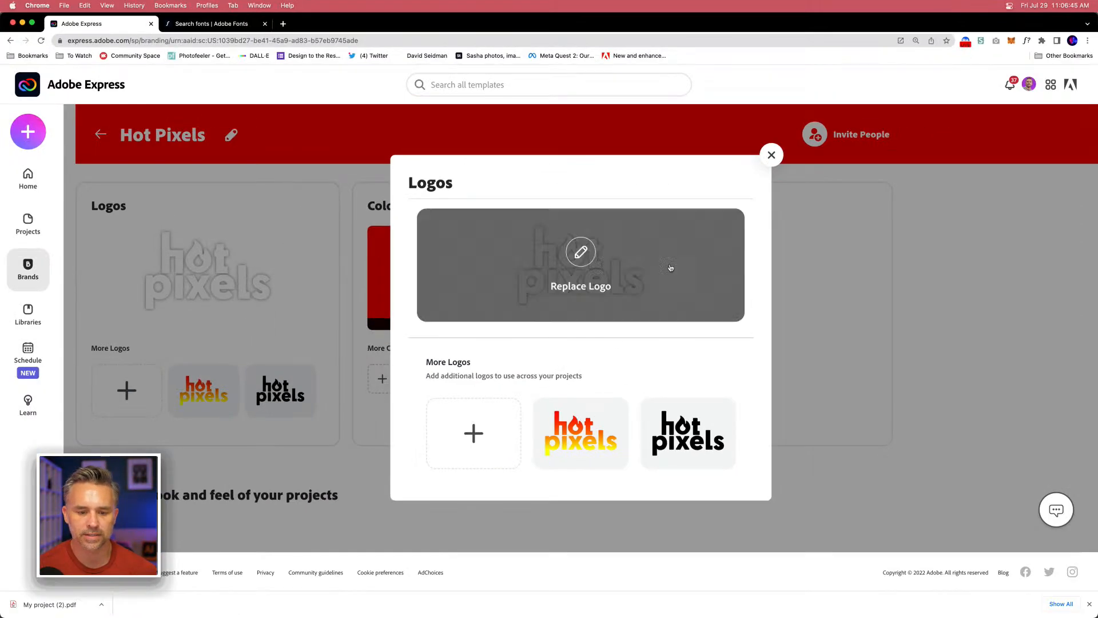
pyautogui.click(771, 155)
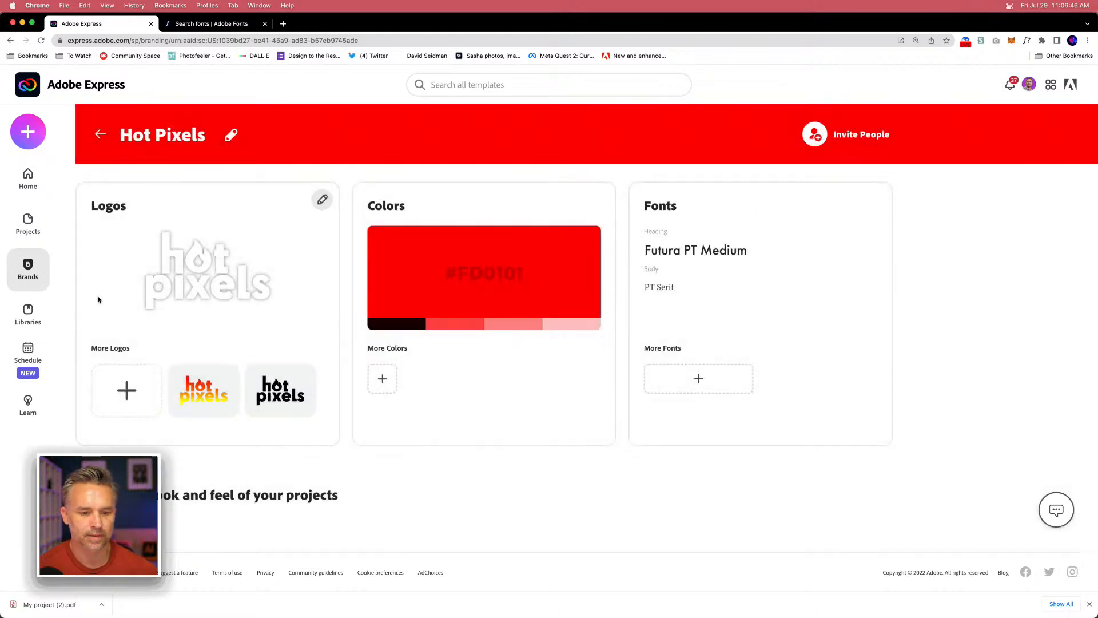
# Add bright yellow #FDF801 as an additional color of the Hot Pixels brand.
pyautogui.click(370, 380)
pyautogui.click(452, 460)
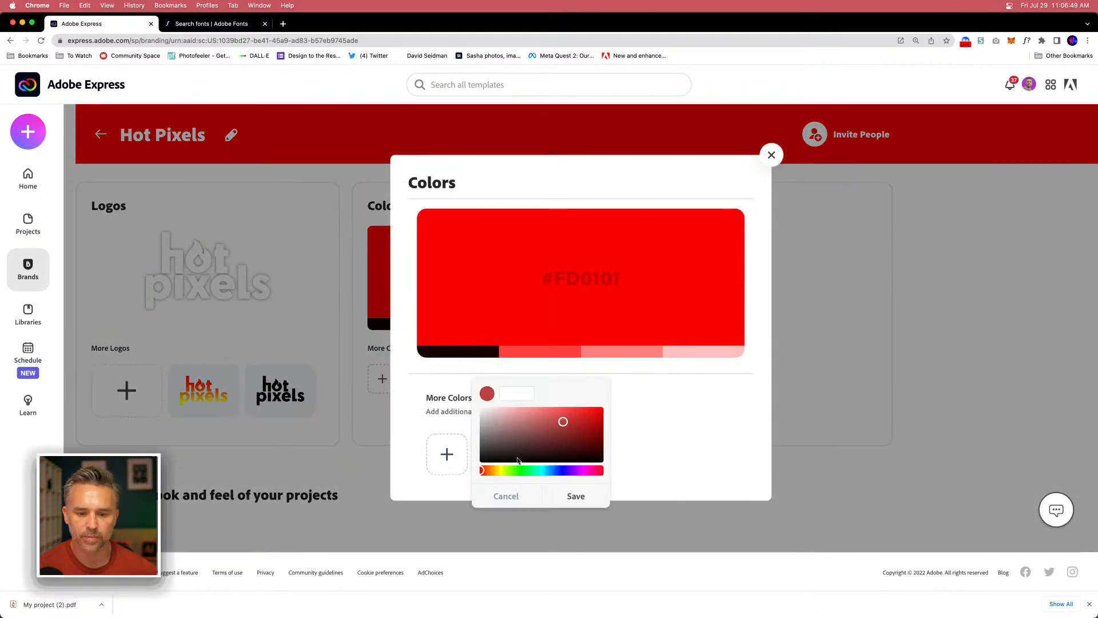
pyautogui.moveTo(505, 474); pyautogui.dragTo(500, 472)
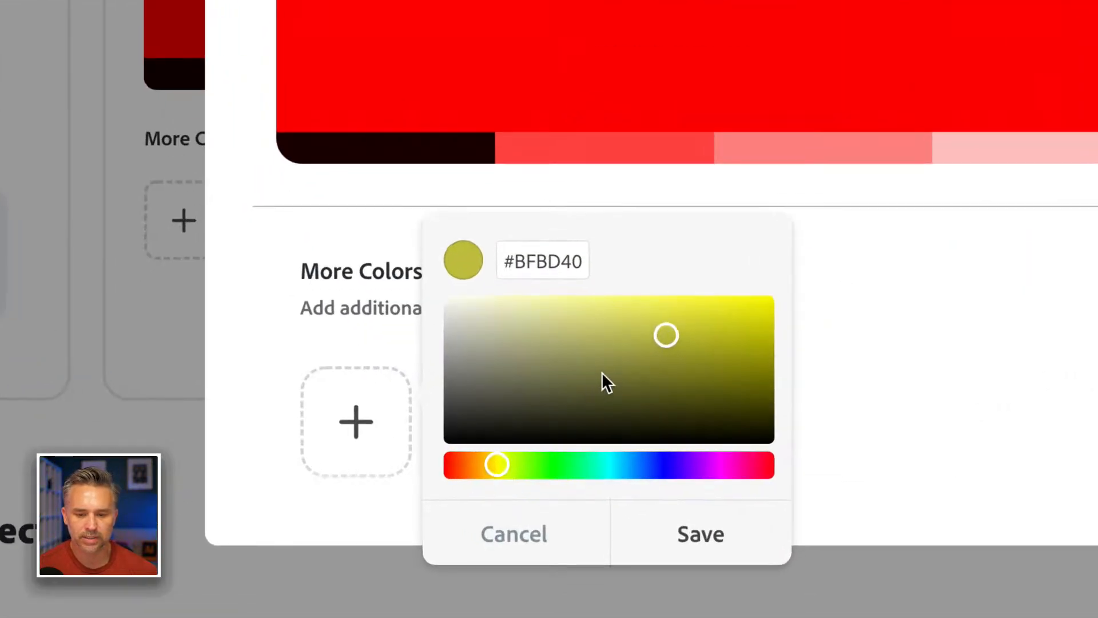
pyautogui.moveTo(539, 440); pyautogui.dragTo(624, 397)
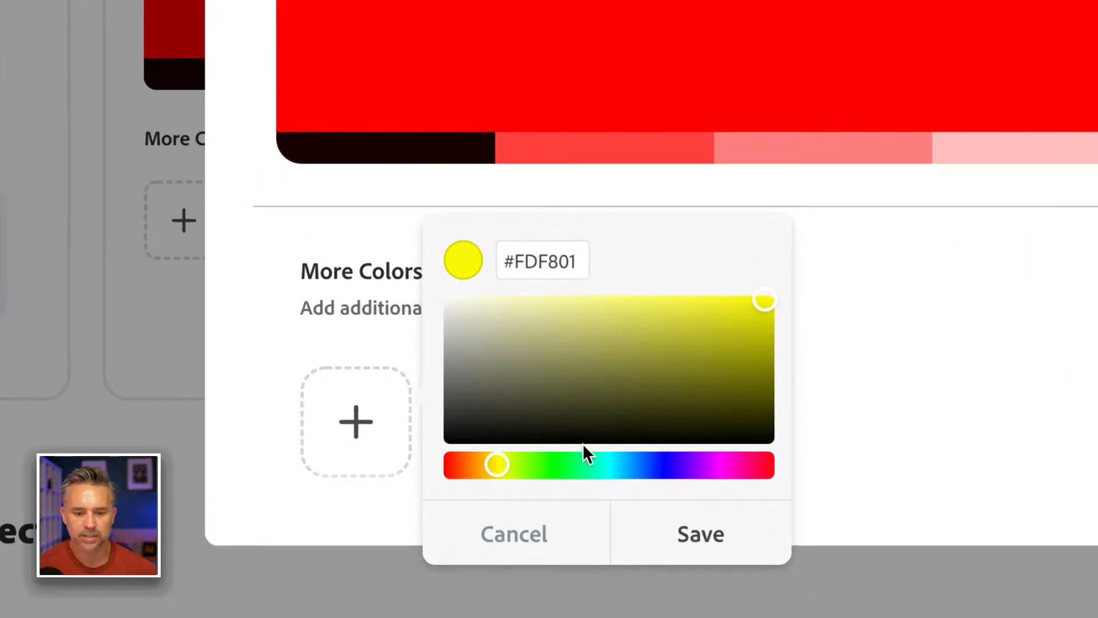
pyautogui.click(698, 534)
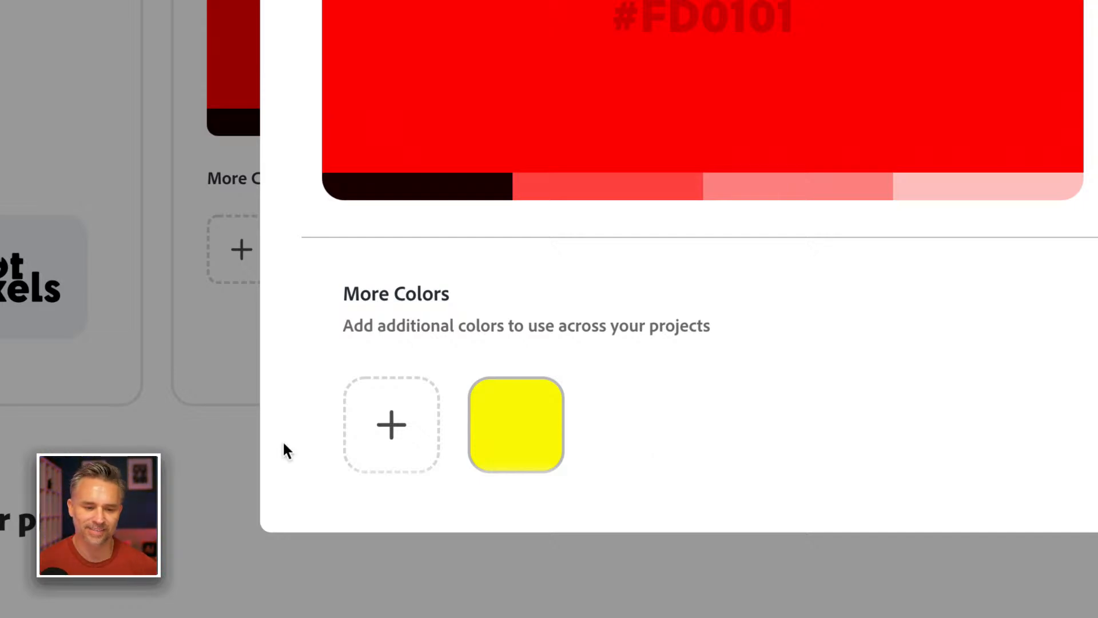
# Save bright cyan #01D9FD as another additional color of the brand.
pyautogui.click(379, 445)
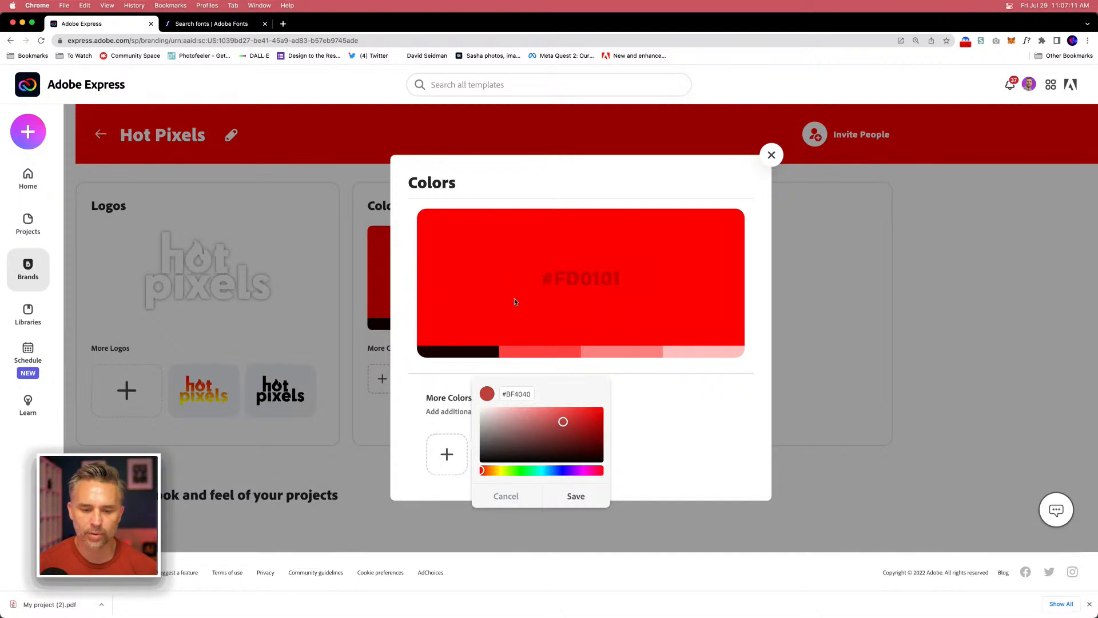
pyautogui.moveTo(553, 427); pyautogui.dragTo(622, 400)
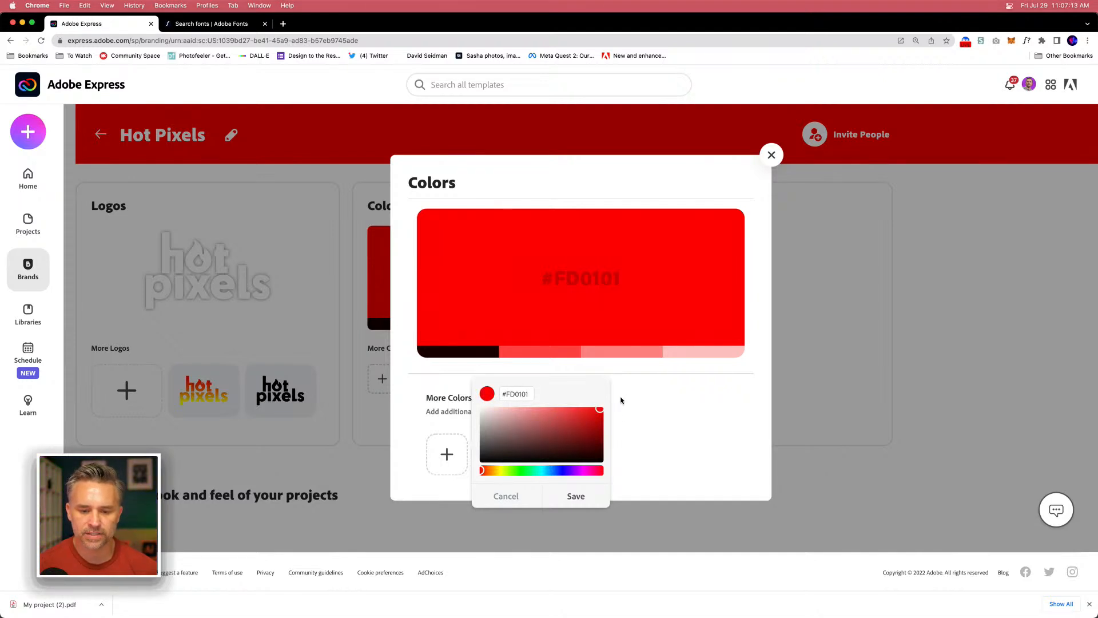
pyautogui.moveTo(490, 475); pyautogui.dragTo(545, 472)
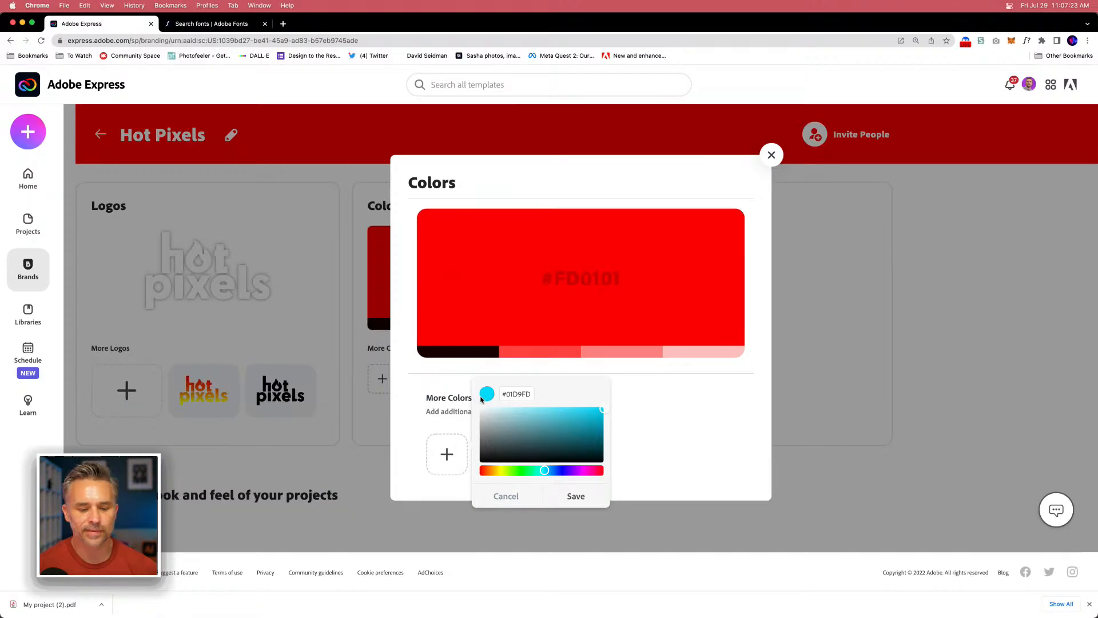
pyautogui.click(610, 591)
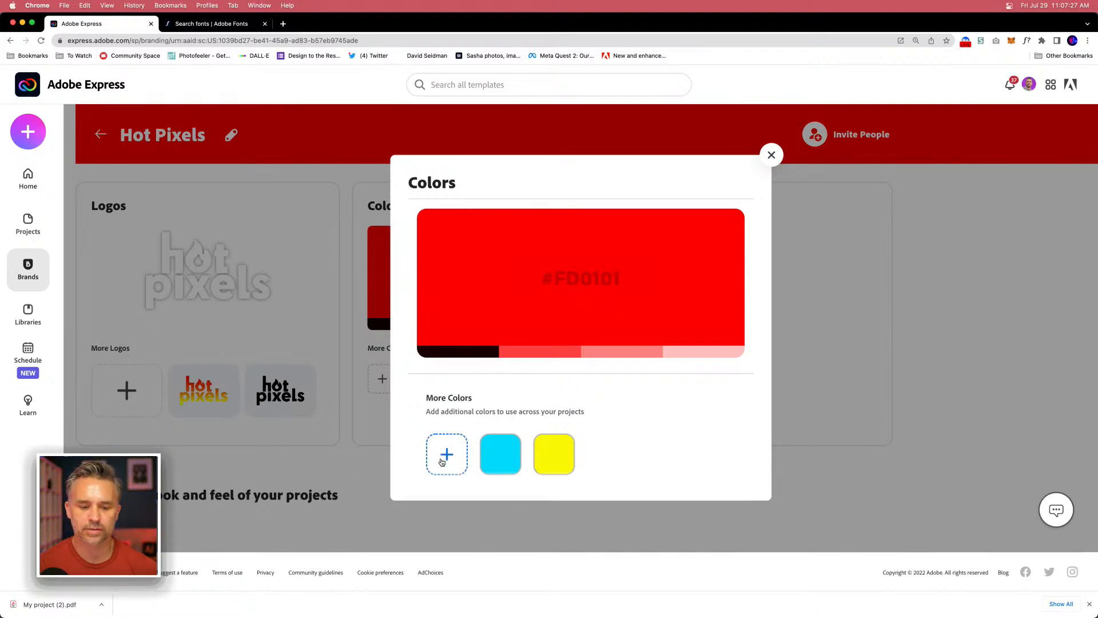
# Open the Adobe Color wheel in a new browser tab.
pyautogui.click(282, 23)
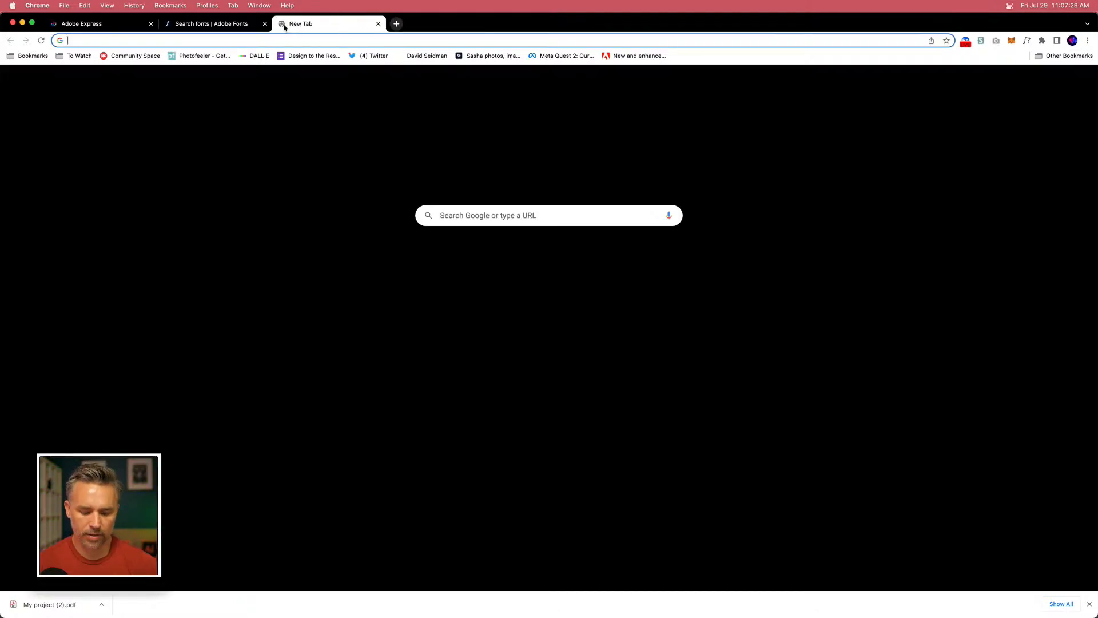
pyautogui.write('color')
pyautogui.press('Return')
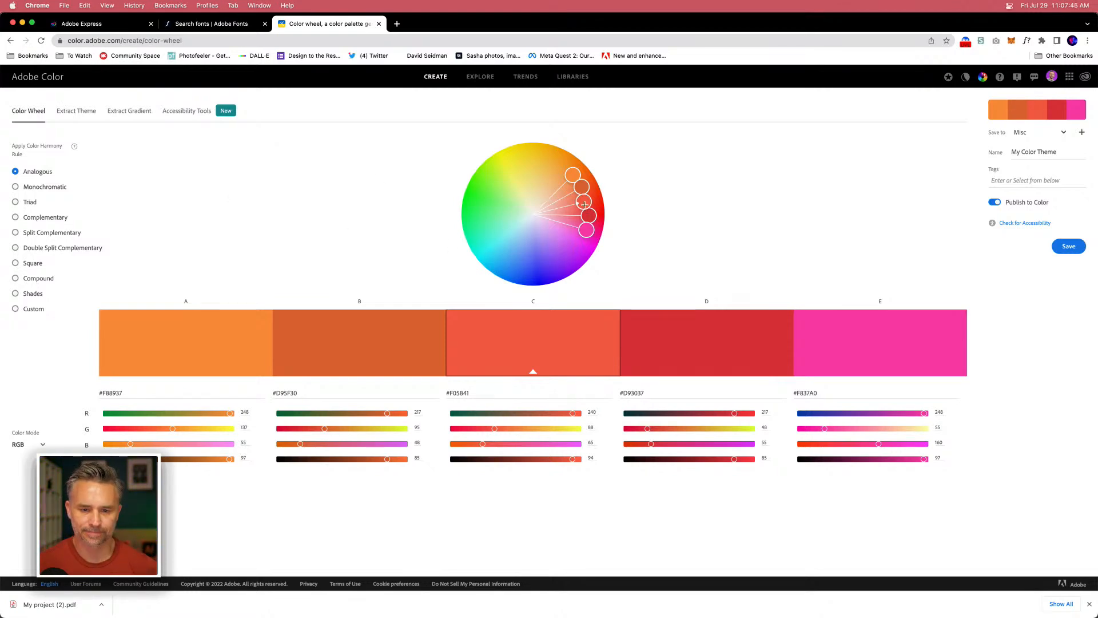
# Set the base of the analogous palette to red #F50000, with color A orange #FA5300 and color B red-orange #E02500.
pyautogui.moveTo(585, 204); pyautogui.dragTo(563, 225)
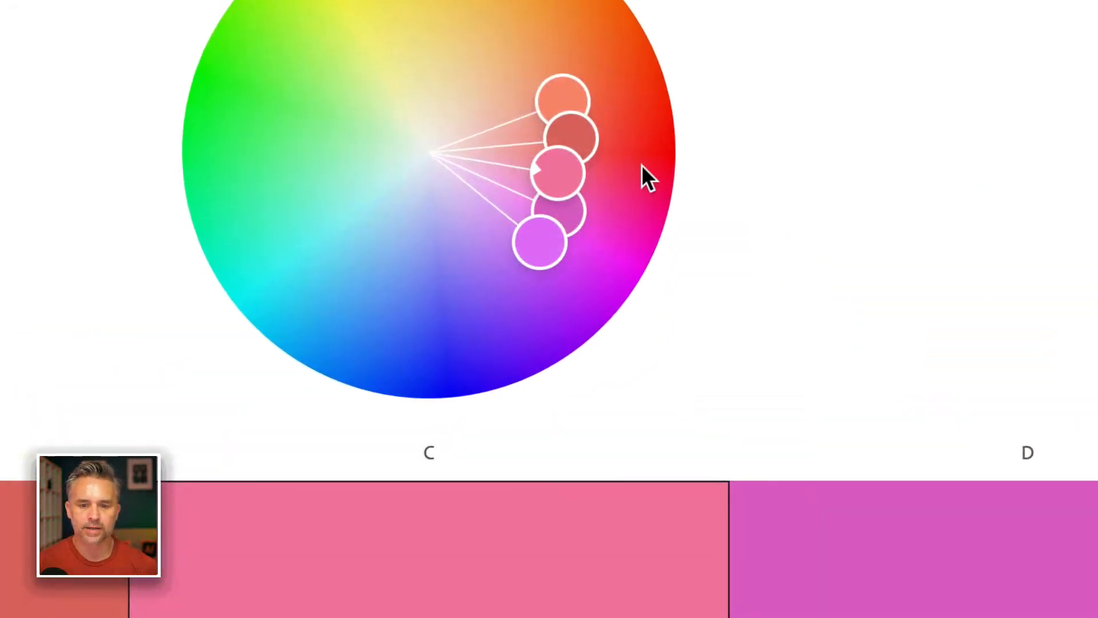
pyautogui.moveTo(642, 165); pyautogui.dragTo(705, 156)
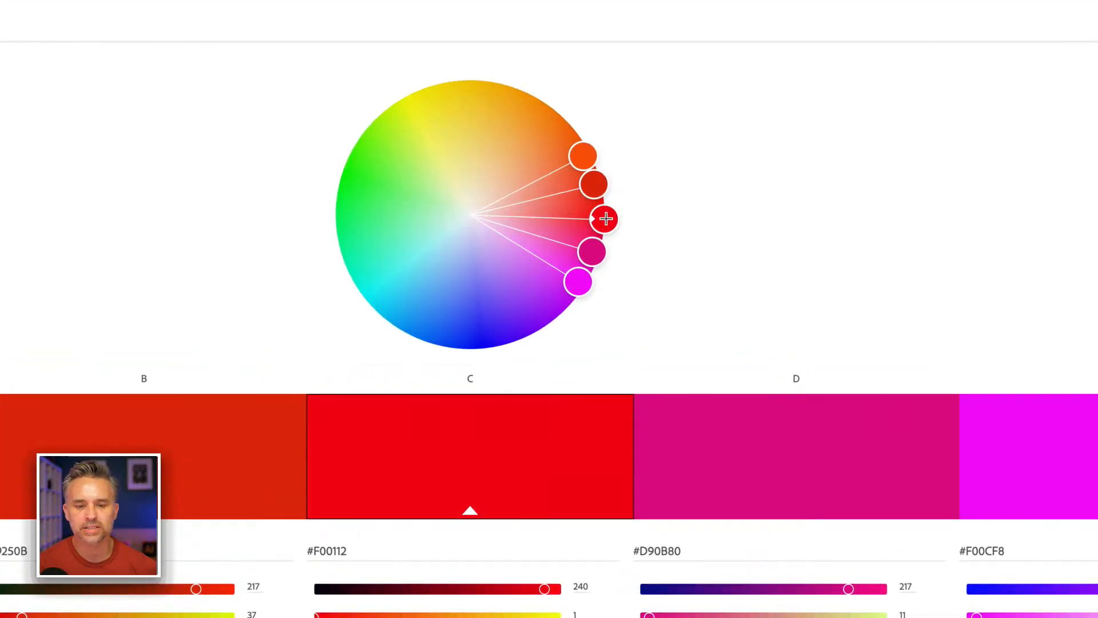
pyautogui.moveTo(605, 214)
pyautogui.mouseDown()
pyautogui.moveTo(605, 224)
pyautogui.moveTo(605, 213)
pyautogui.mouseUp()
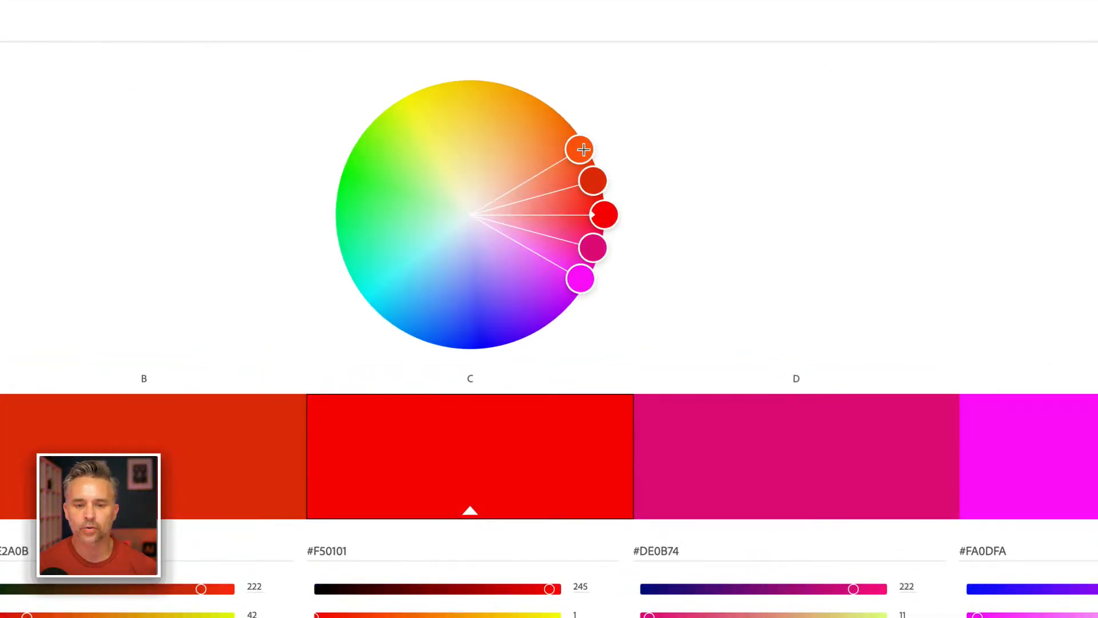
pyautogui.moveTo(582, 150)
pyautogui.mouseDown()
pyautogui.moveTo(576, 120)
pyautogui.moveTo(514, 88)
pyautogui.moveTo(581, 139)
pyautogui.mouseUp()
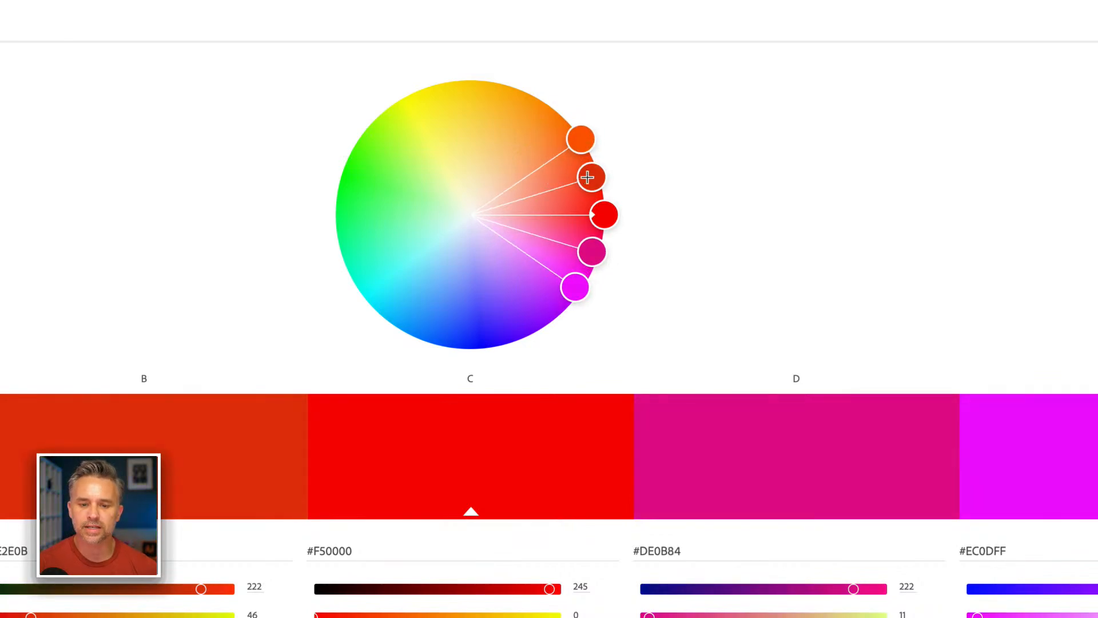
pyautogui.moveTo(588, 177); pyautogui.dragTo(611, 174)
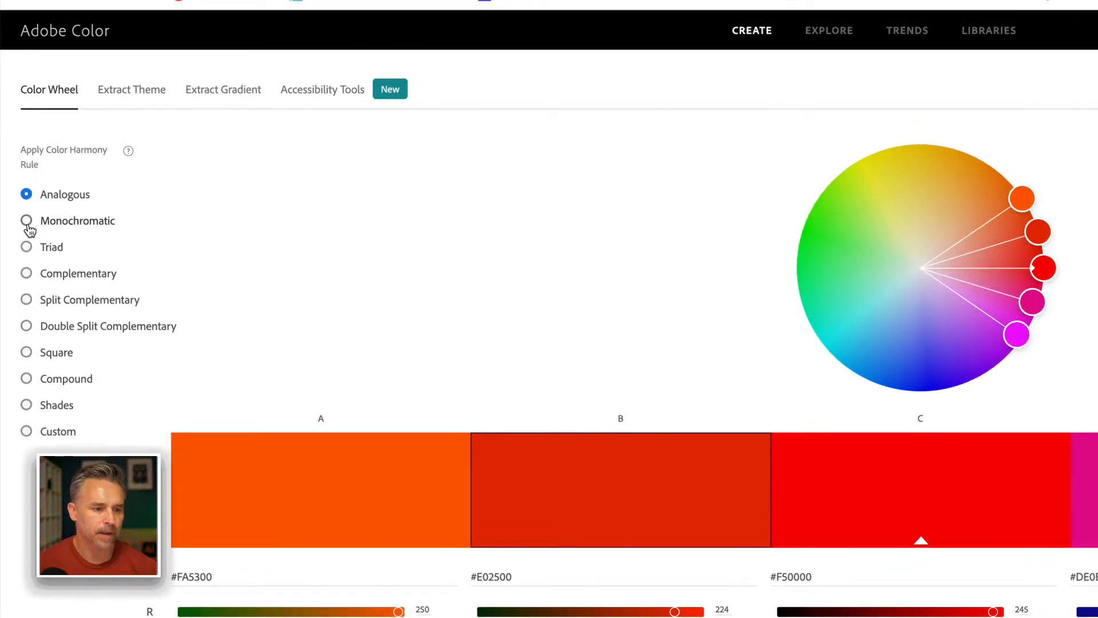
# Apply the Split Complementary rule around base red #F50A00 and, under the Custom rule, change color E to yellow #F5EE00.
pyautogui.click(27, 300)
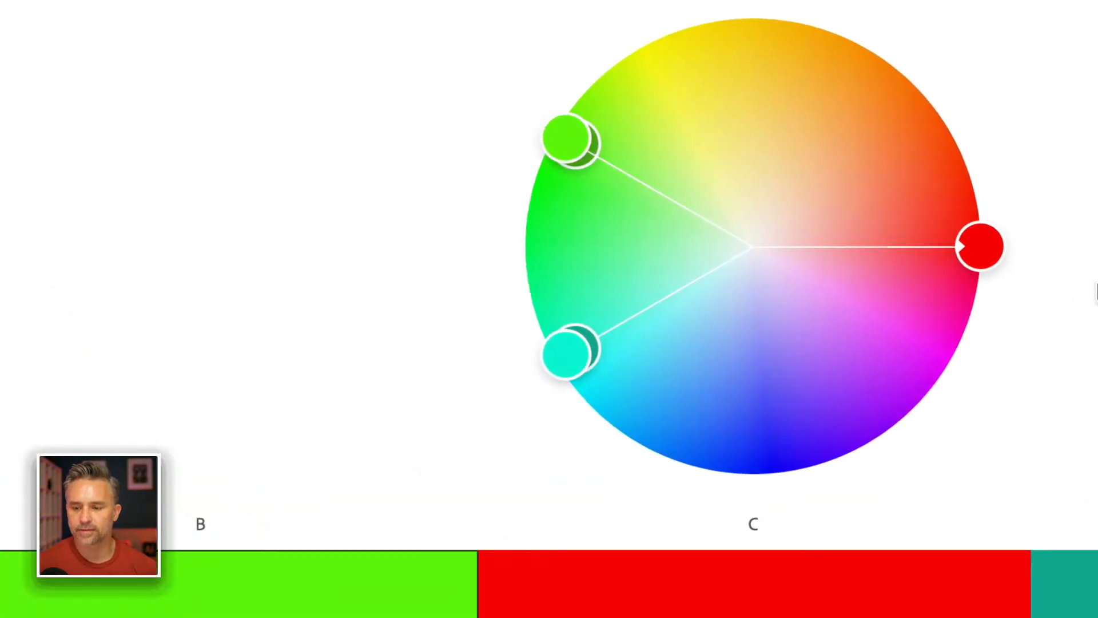
pyautogui.moveTo(972, 241); pyautogui.dragTo(995, 220)
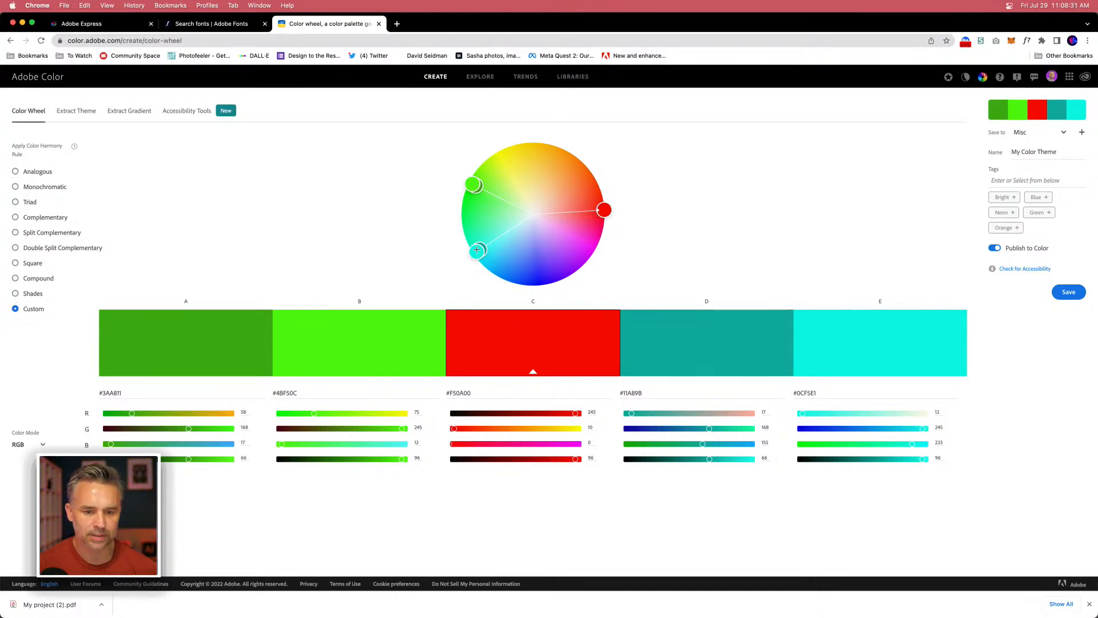
pyautogui.moveTo(477, 250); pyautogui.dragTo(502, 139)
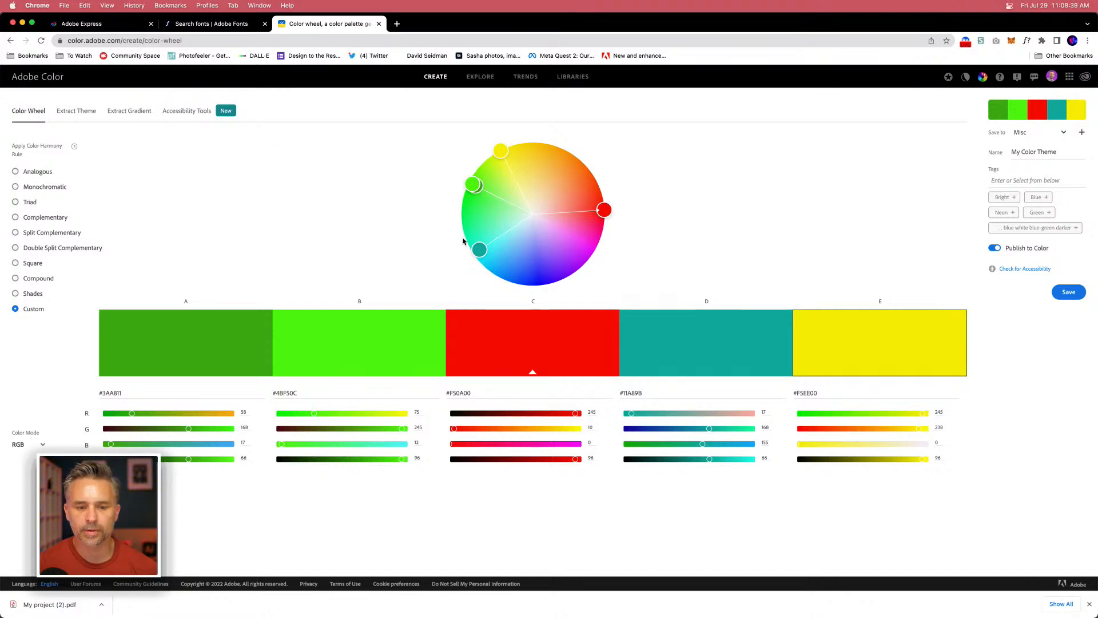
# Adjust color D to teal #00A89E, color A to green #33A800 and color B to light cyan #77F4F5 in the custom palette.
pyautogui.moveTo(483, 254); pyautogui.dragTo(474, 259)
pyautogui.moveTo(474, 181); pyautogui.dragTo(497, 276)
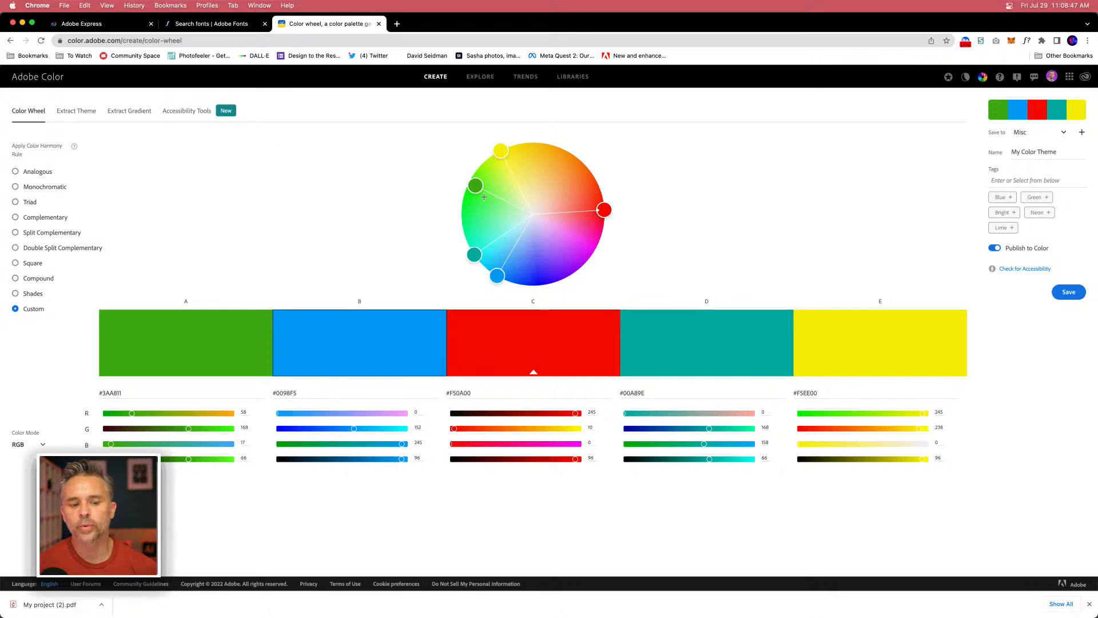
pyautogui.moveTo(474, 187); pyautogui.dragTo(469, 181)
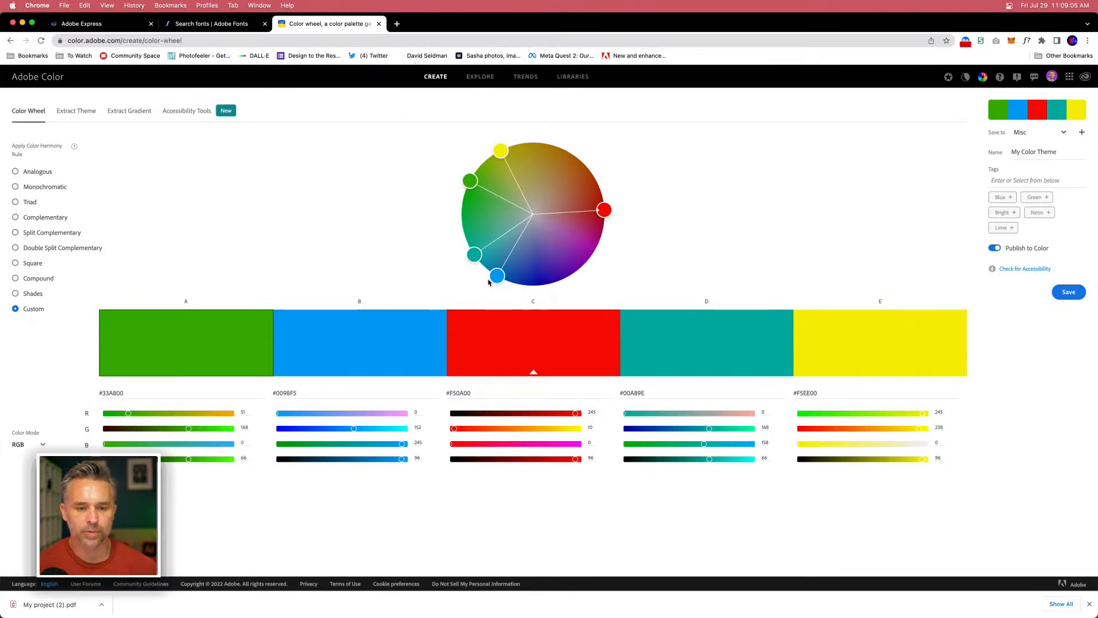
pyautogui.moveTo(495, 277); pyautogui.dragTo(504, 234)
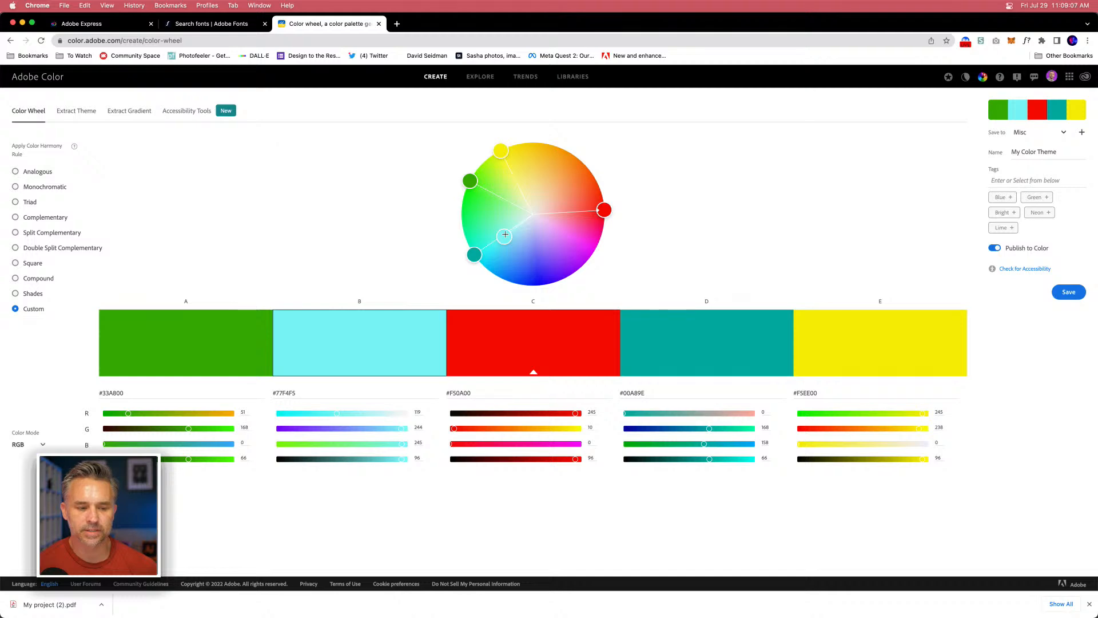
# Change color A of the palette to a full-brightness orange, #FF9D00.
pyautogui.moveTo(470, 181); pyautogui.dragTo(463, 202)
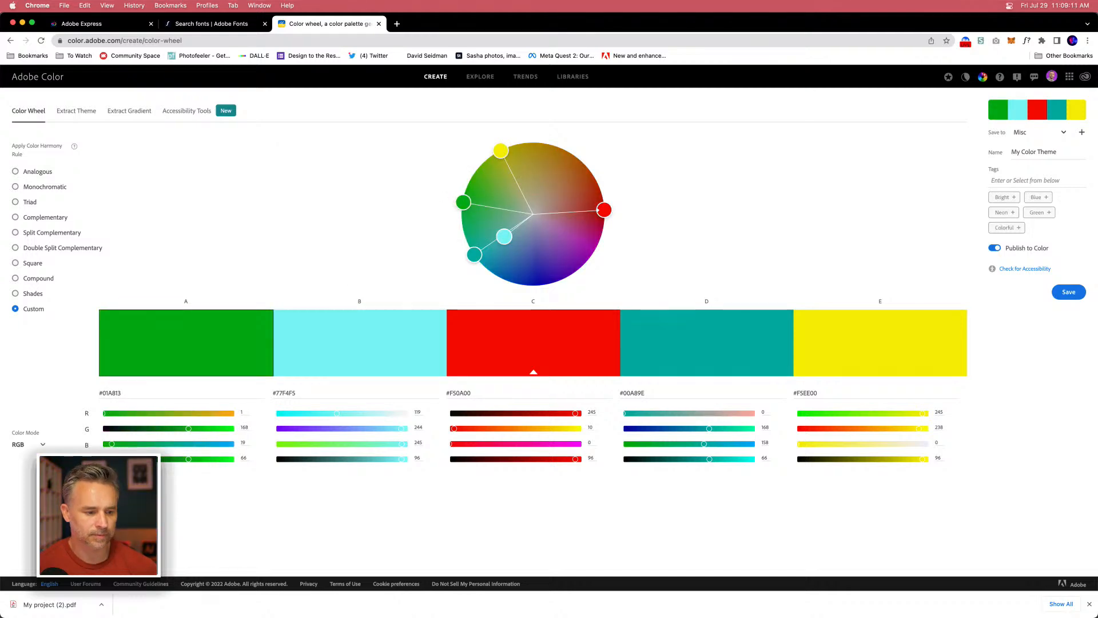
pyautogui.moveTo(187, 459); pyautogui.dragTo(208, 460)
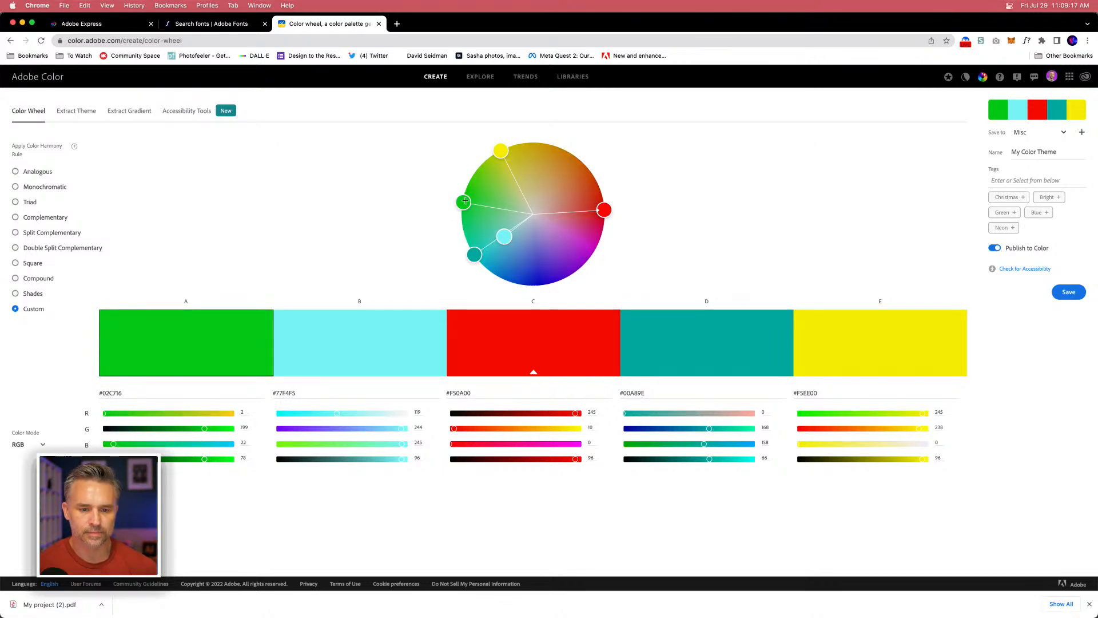
pyautogui.moveTo(465, 201); pyautogui.dragTo(568, 139)
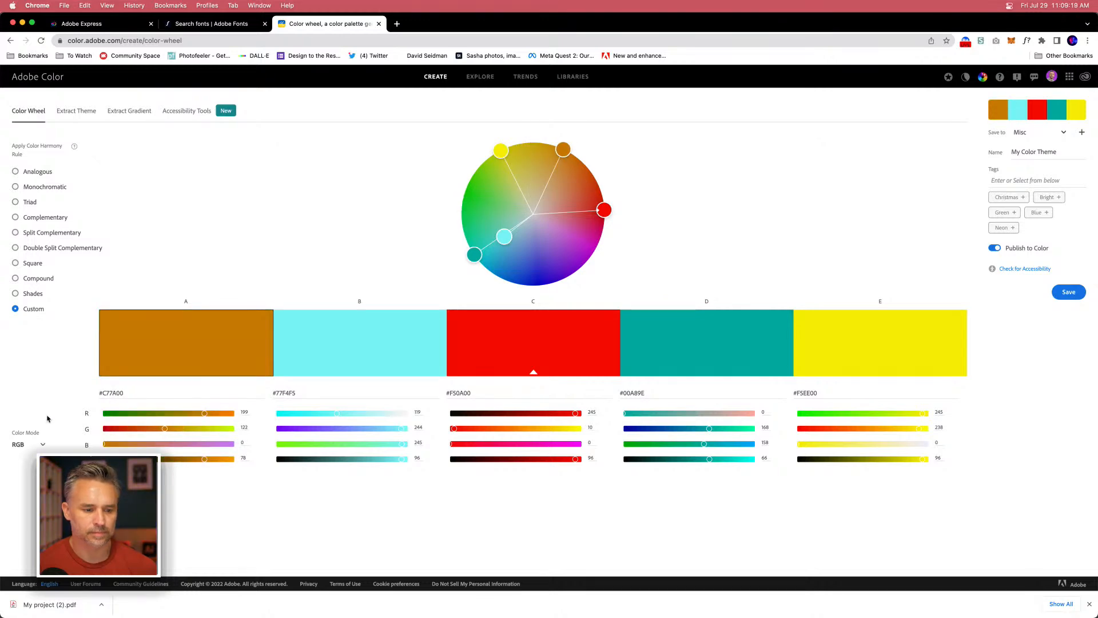
pyautogui.moveTo(204, 459); pyautogui.dragTo(259, 463)
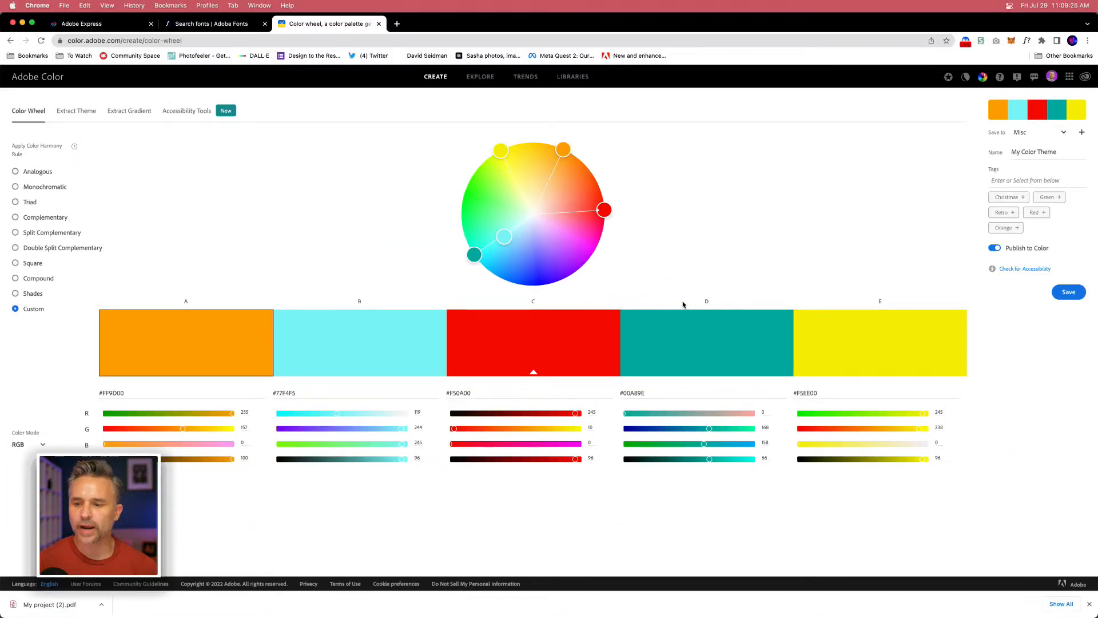
# Name the color theme Hot Pixels and save it to the Misc library.
pyautogui.click(1055, 161)
pyautogui.press('super+a')
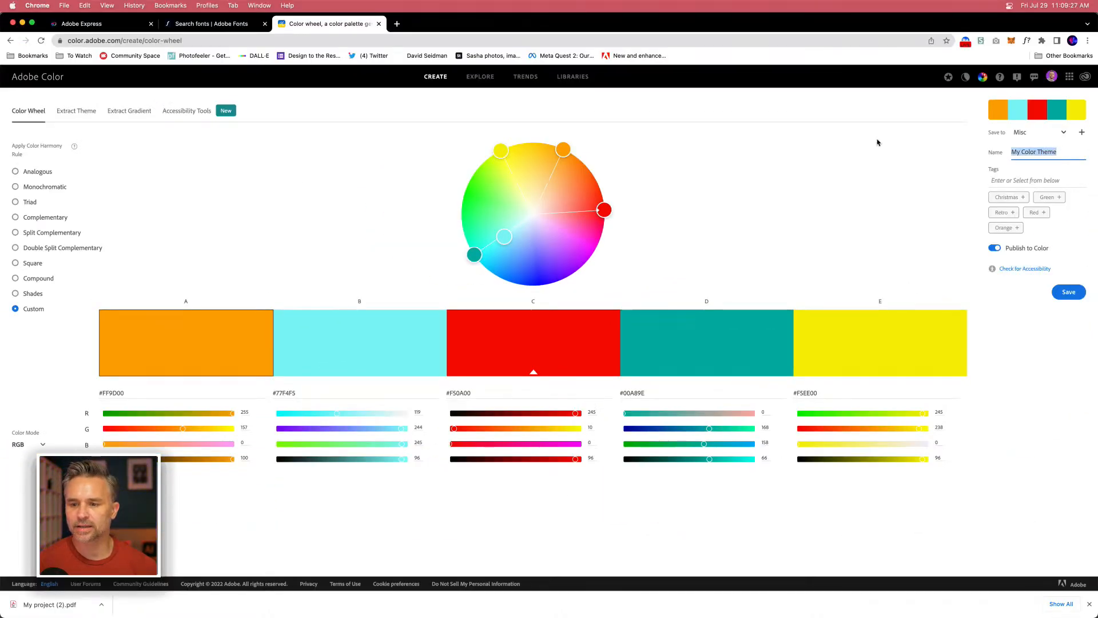
pyautogui.write('HO')
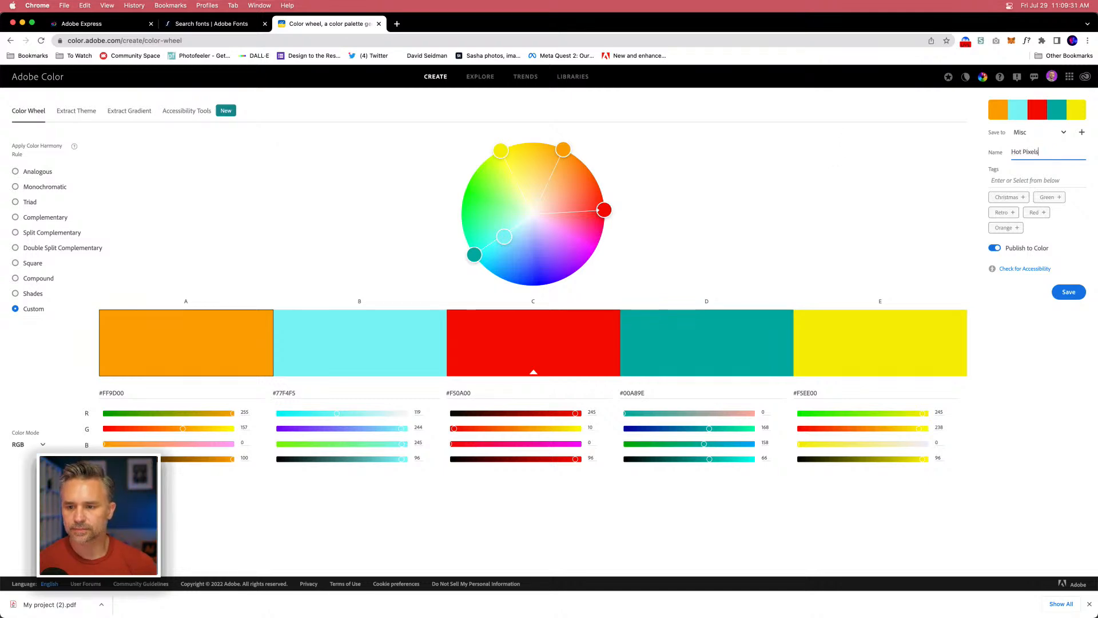
pyautogui.click(1069, 293)
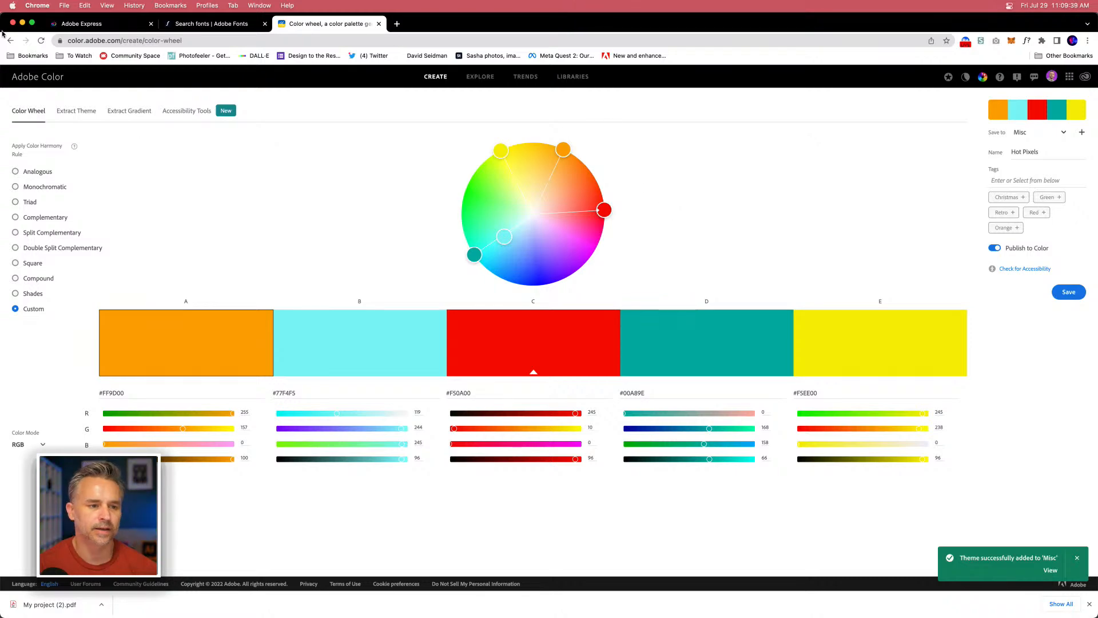
# Minimize the Chrome and Photoshop windows and close the Downloads and Dropbox (Adobe) Finder windows.
pyautogui.click(21, 23)
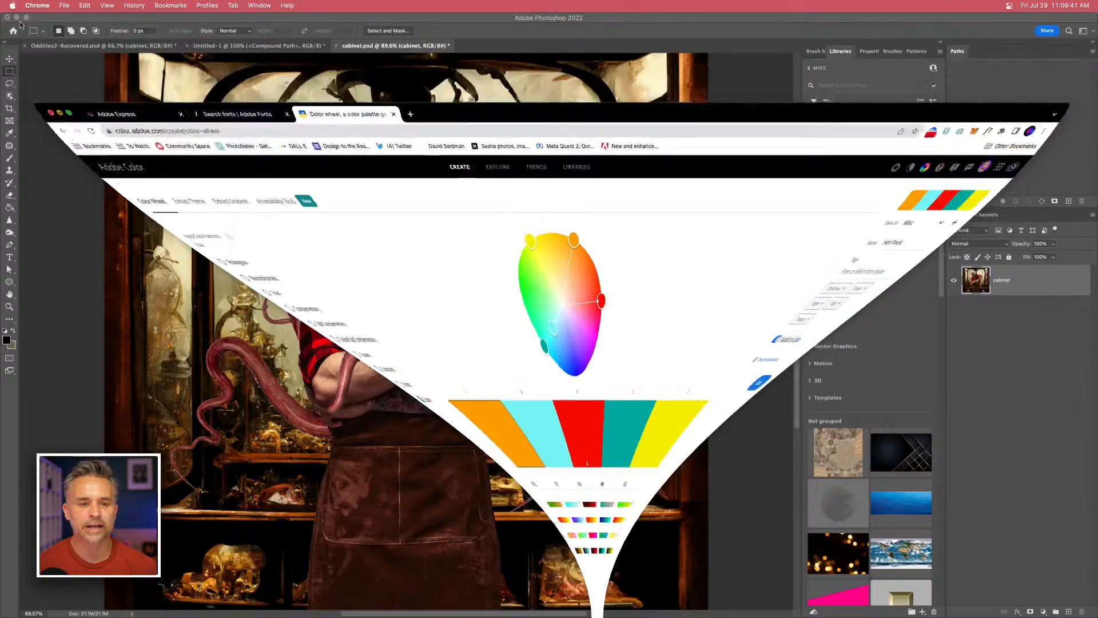
pyautogui.click(17, 21)
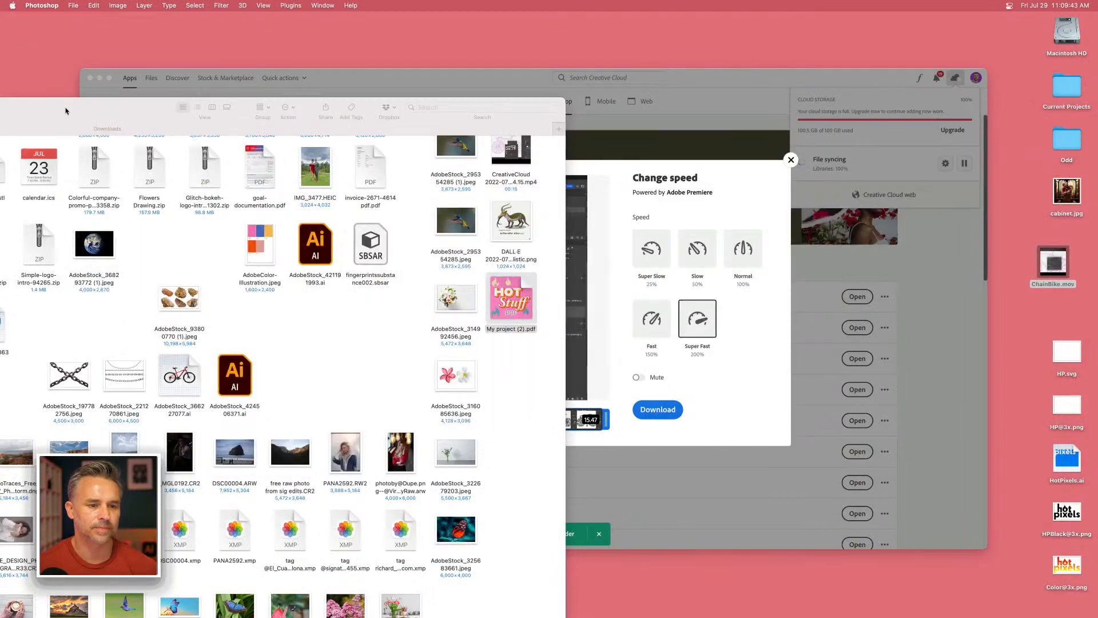
pyautogui.moveTo(63, 105); pyautogui.dragTo(451, 414)
pyautogui.press('super+w')
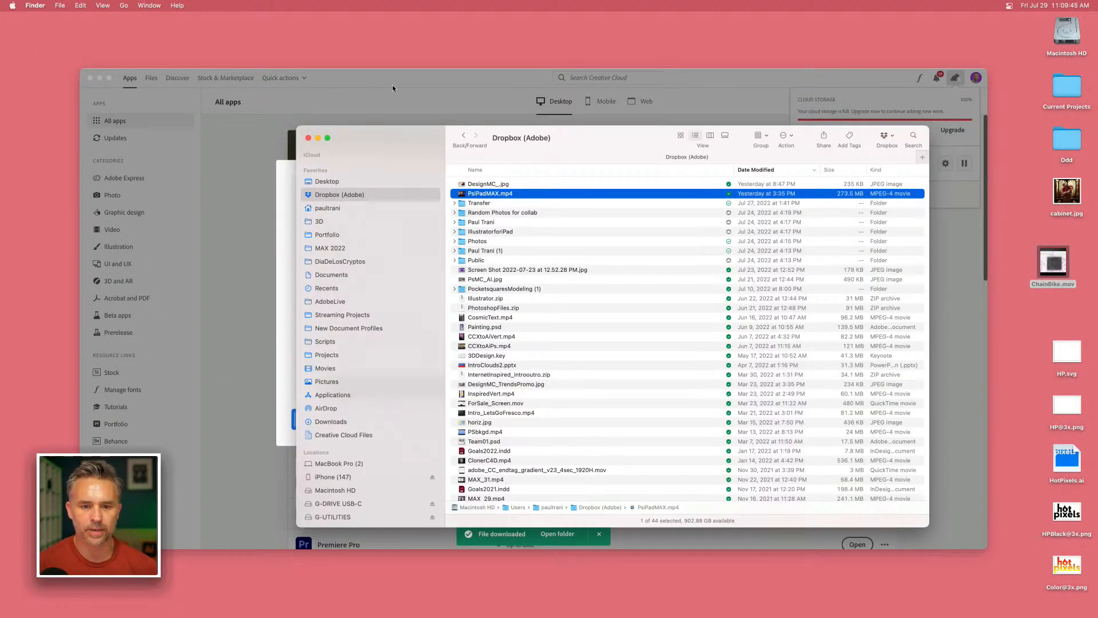
pyautogui.click(307, 137)
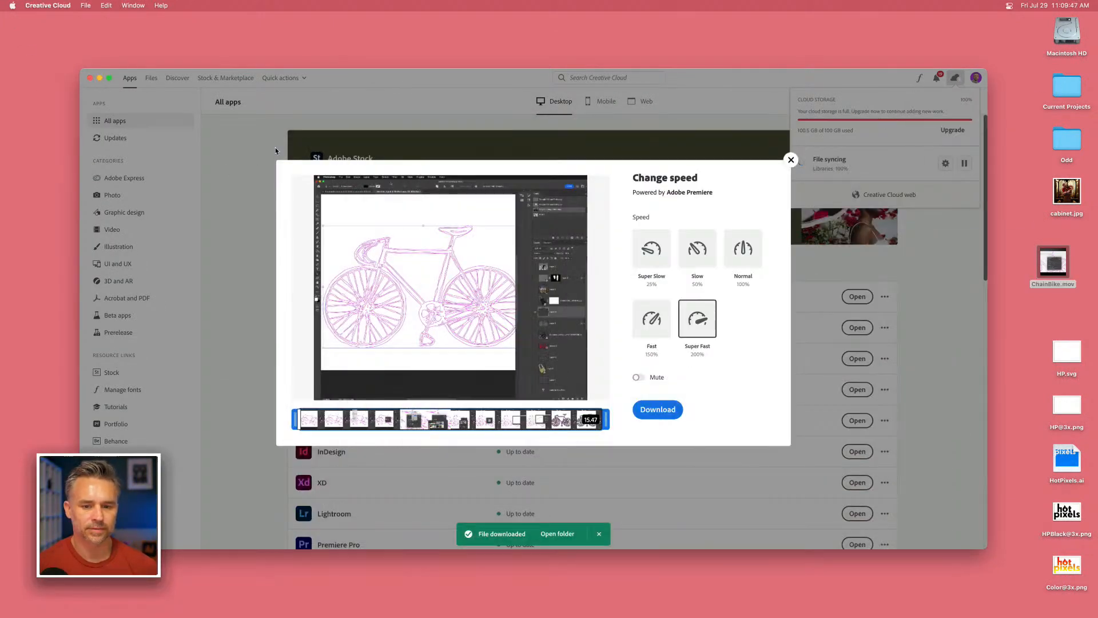
# Close the Change speed dialog and switch to the Hot Pixels brand page of Adobe Express in Chrome.
pyautogui.click(791, 161)
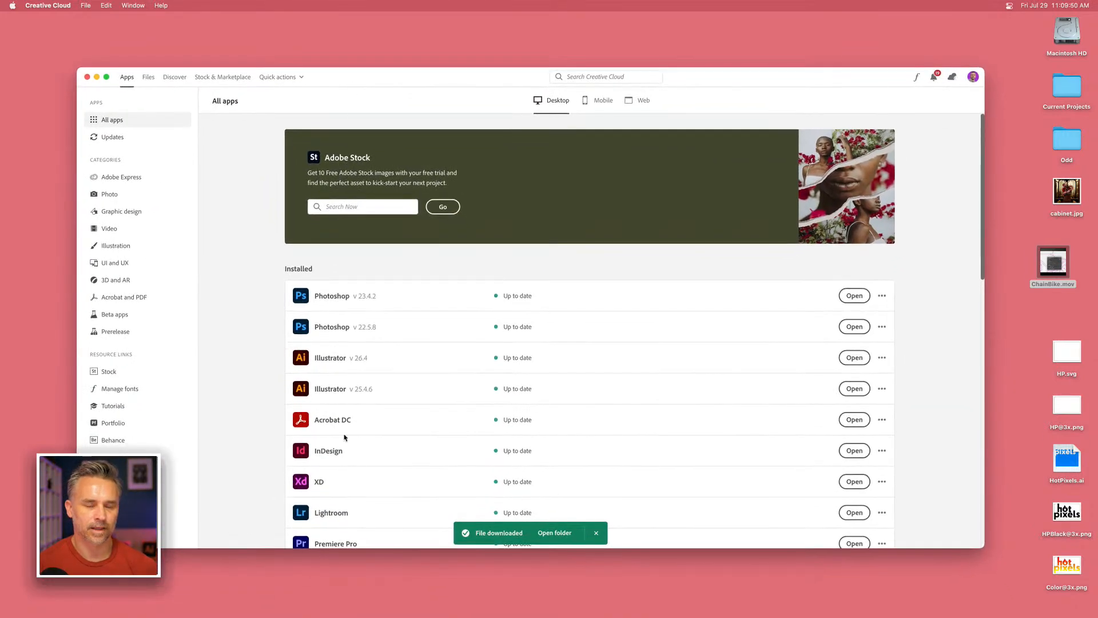
pyautogui.moveTo(331, 607)
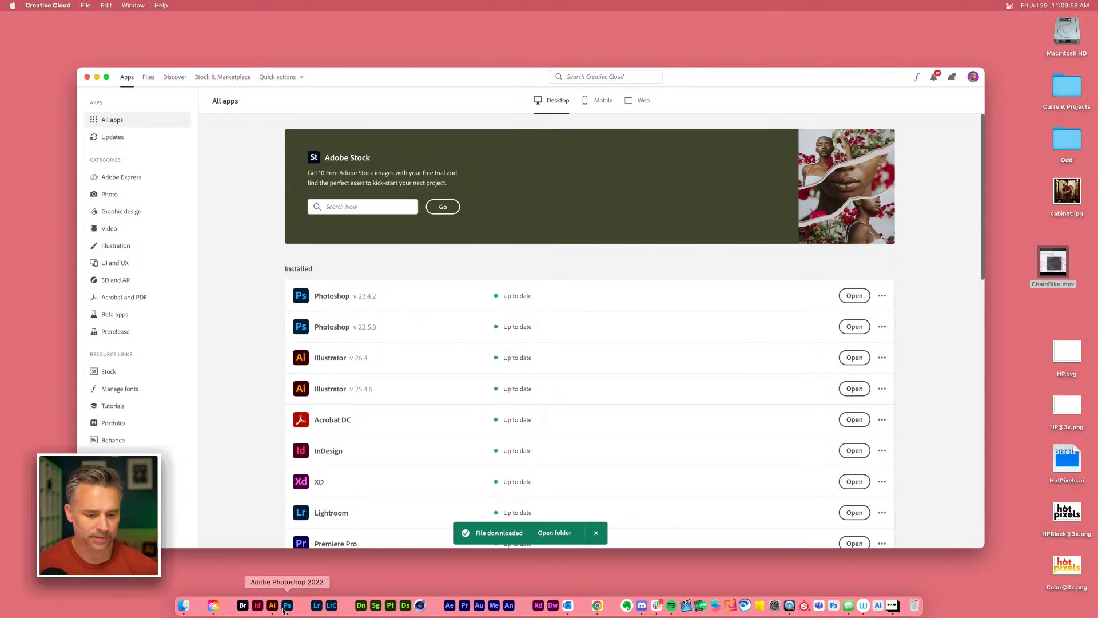
pyautogui.click(597, 606)
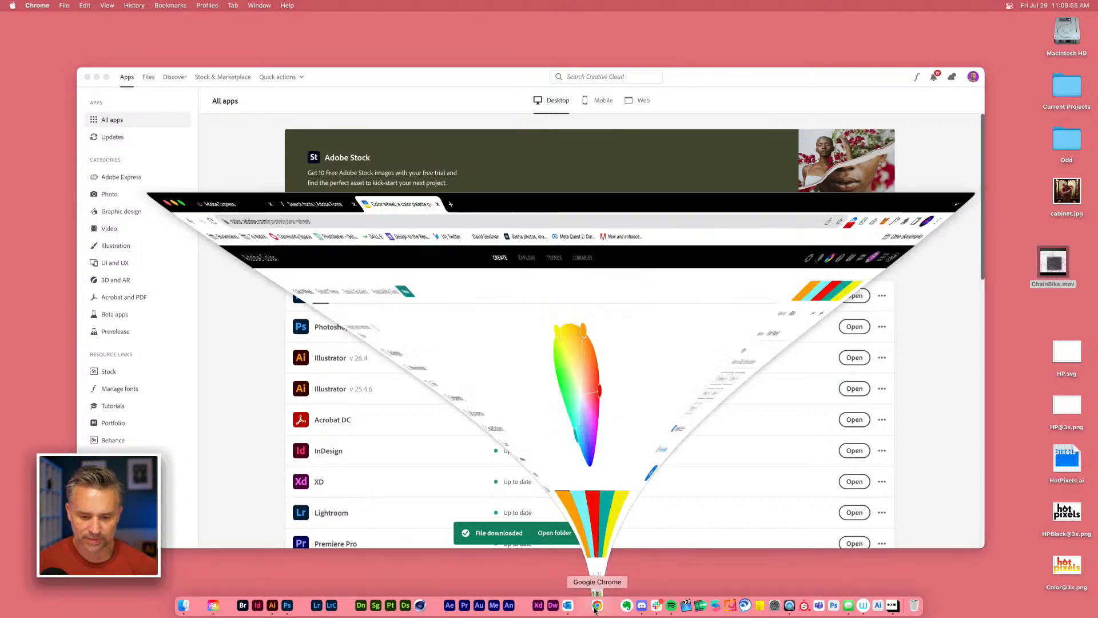
pyautogui.hotkey('ctrl', 'shift', 'Tab')
pyautogui.hotkey('ctrl', 'shift', 'Tab')
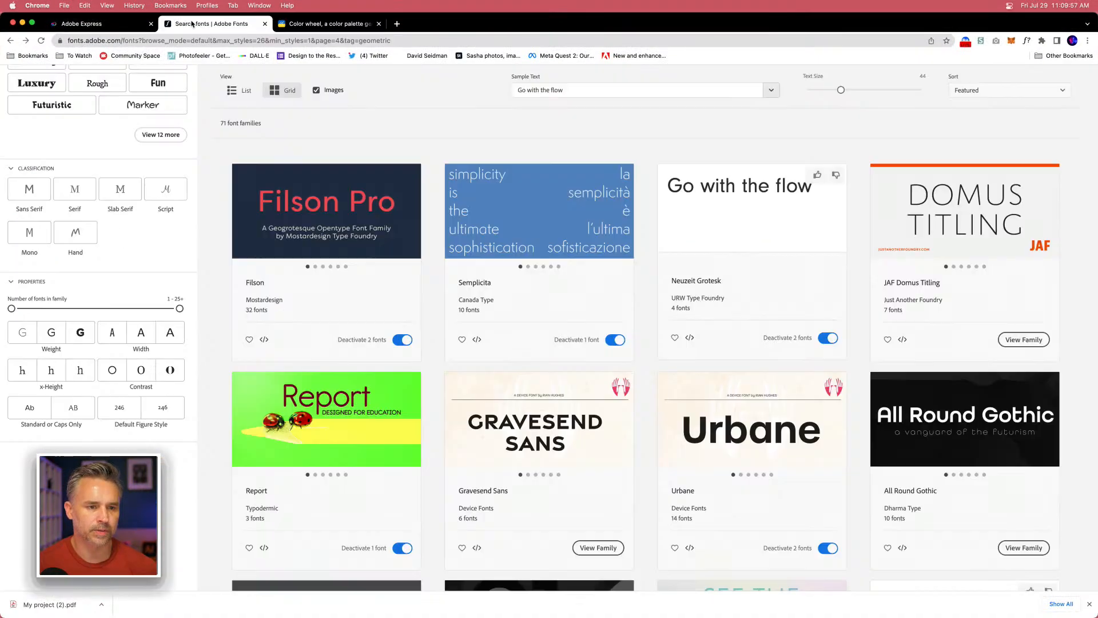
# Add the blue #4461F2 to the additional brand colors and close the Colors dialog.
pyautogui.click(446, 453)
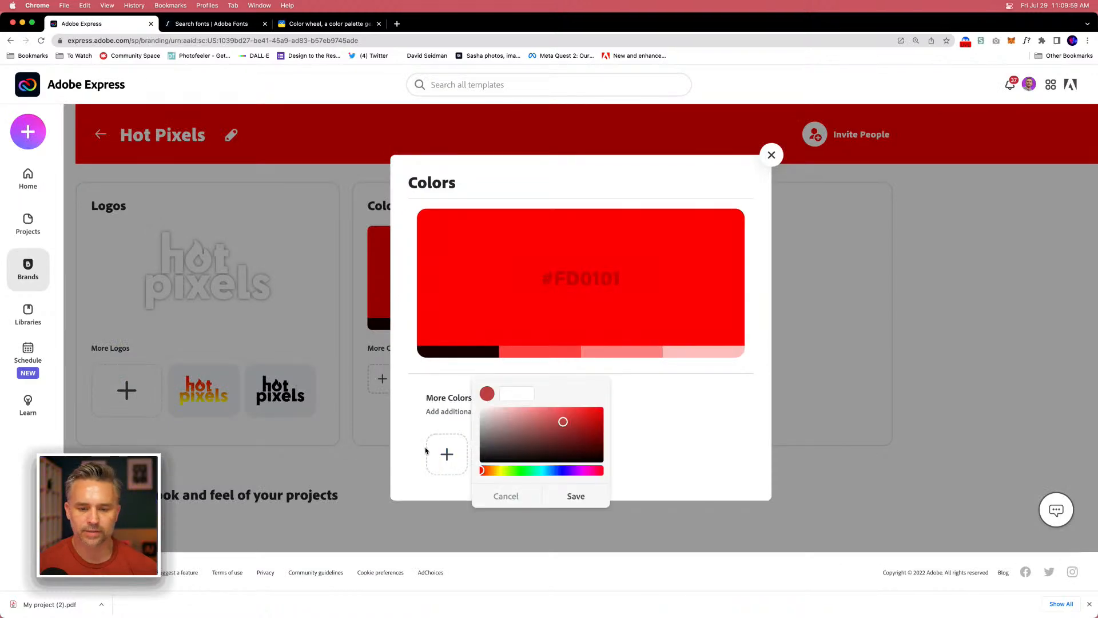
pyautogui.click(429, 405)
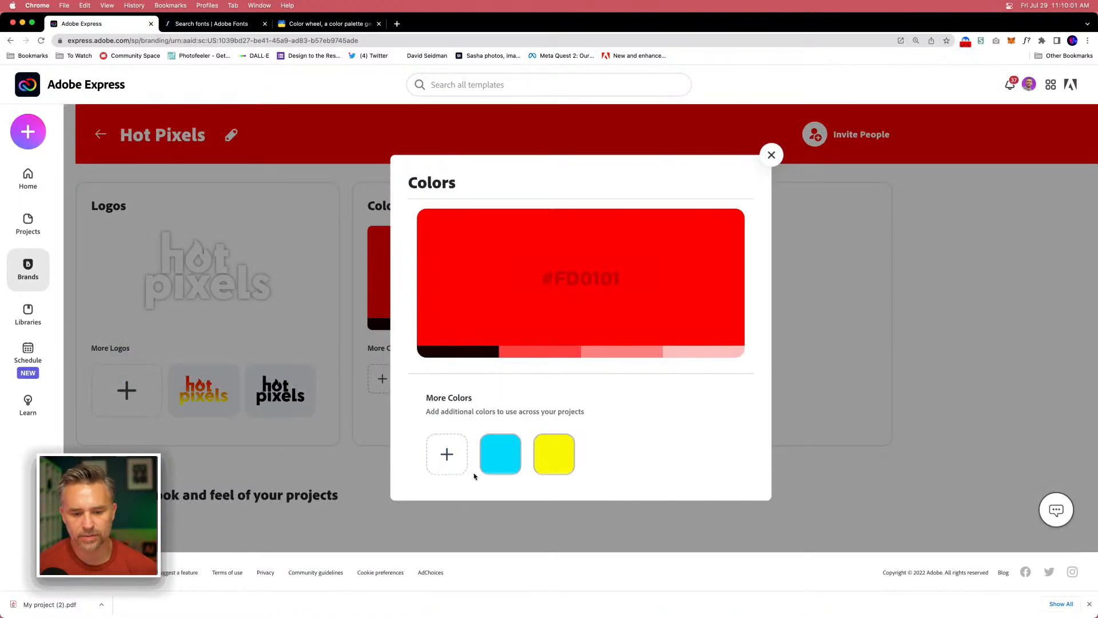
pyautogui.click(445, 453)
pyautogui.click(520, 461)
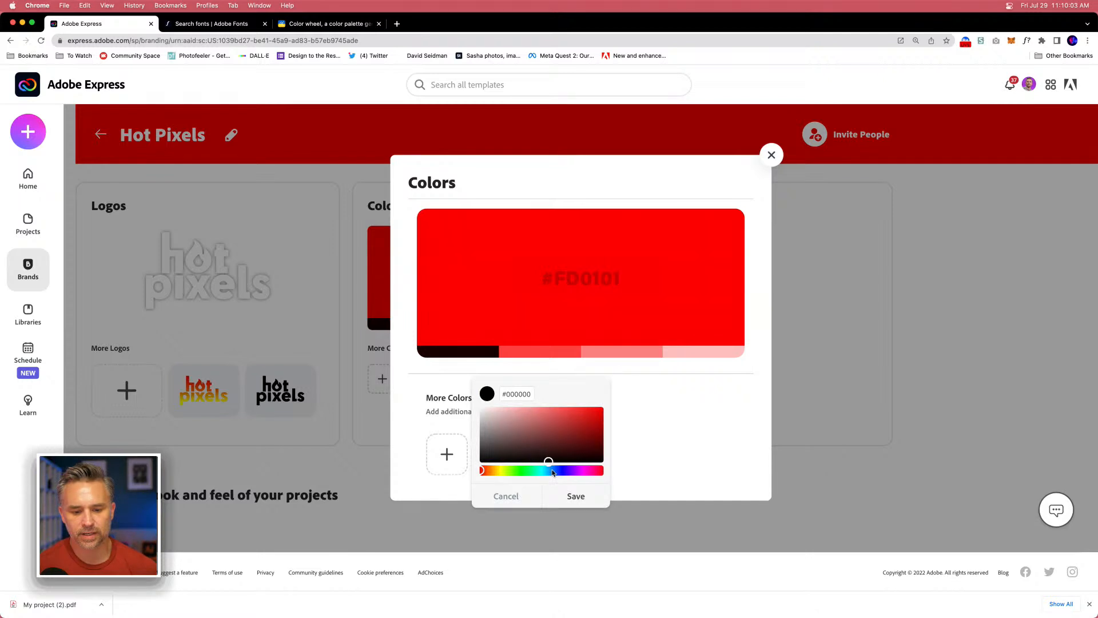
pyautogui.click(559, 470)
pyautogui.click(566, 410)
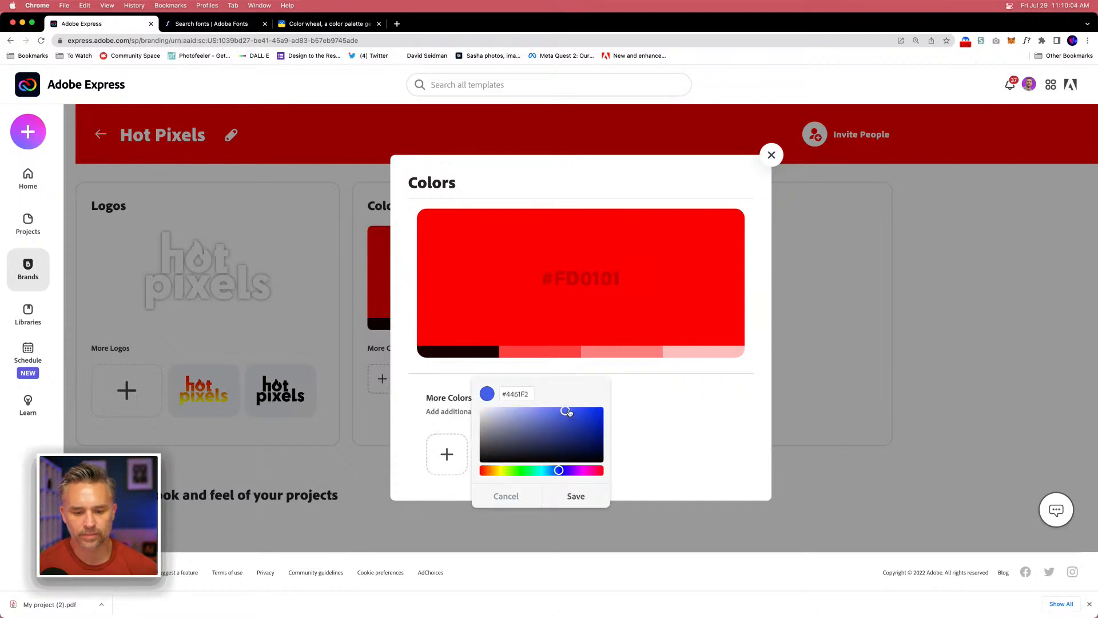
pyautogui.click(571, 493)
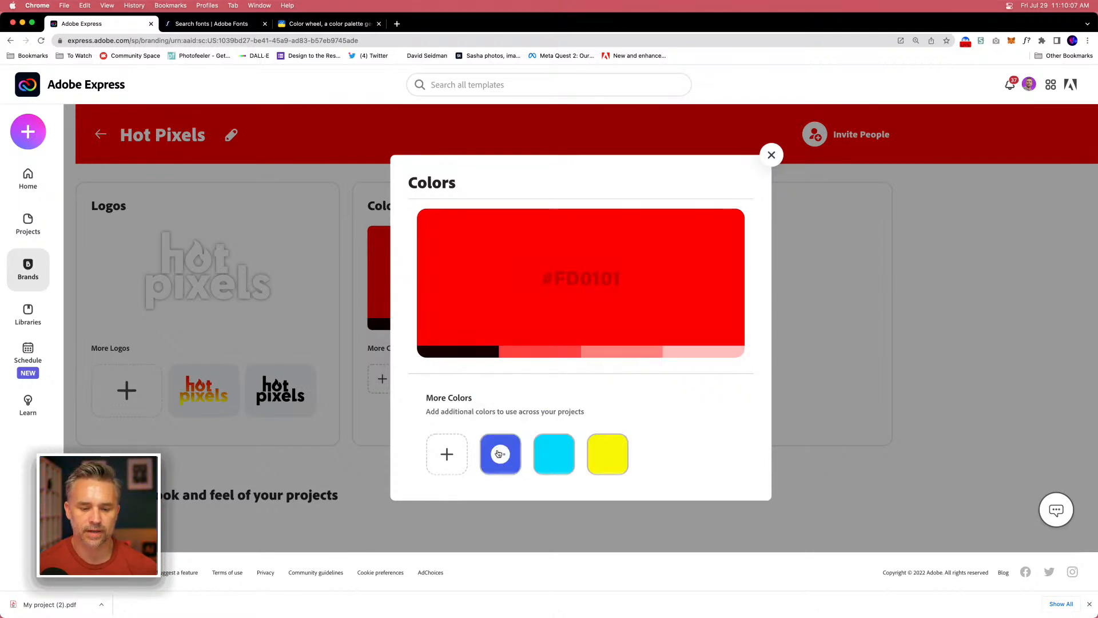
pyautogui.click(500, 454)
pyautogui.click(579, 414)
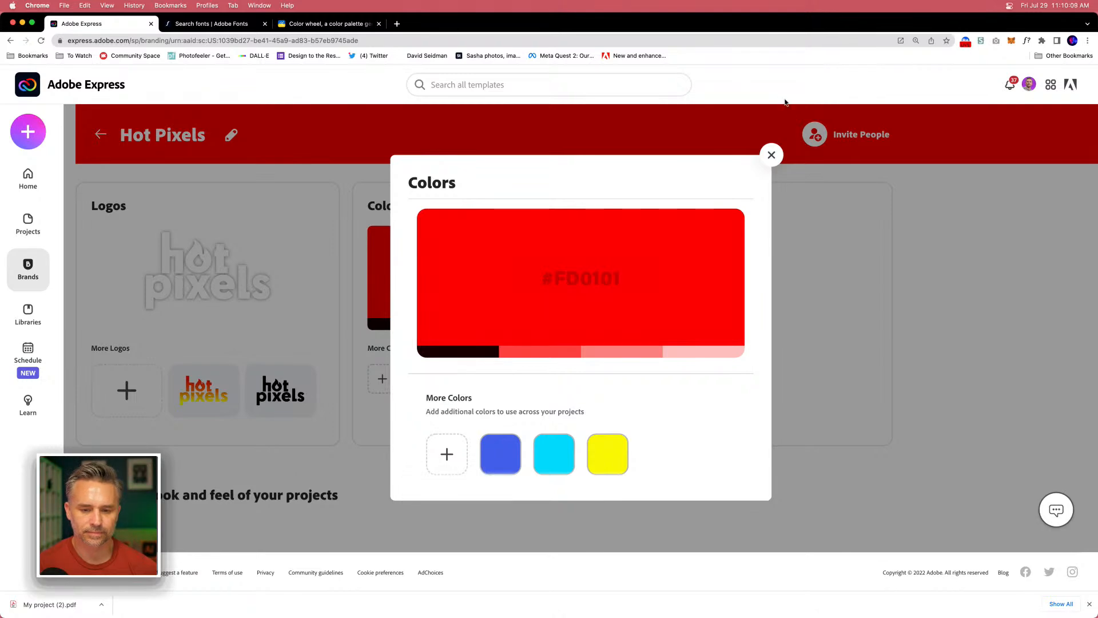
pyautogui.click(772, 154)
pyautogui.scroll(-2, 632, 236)
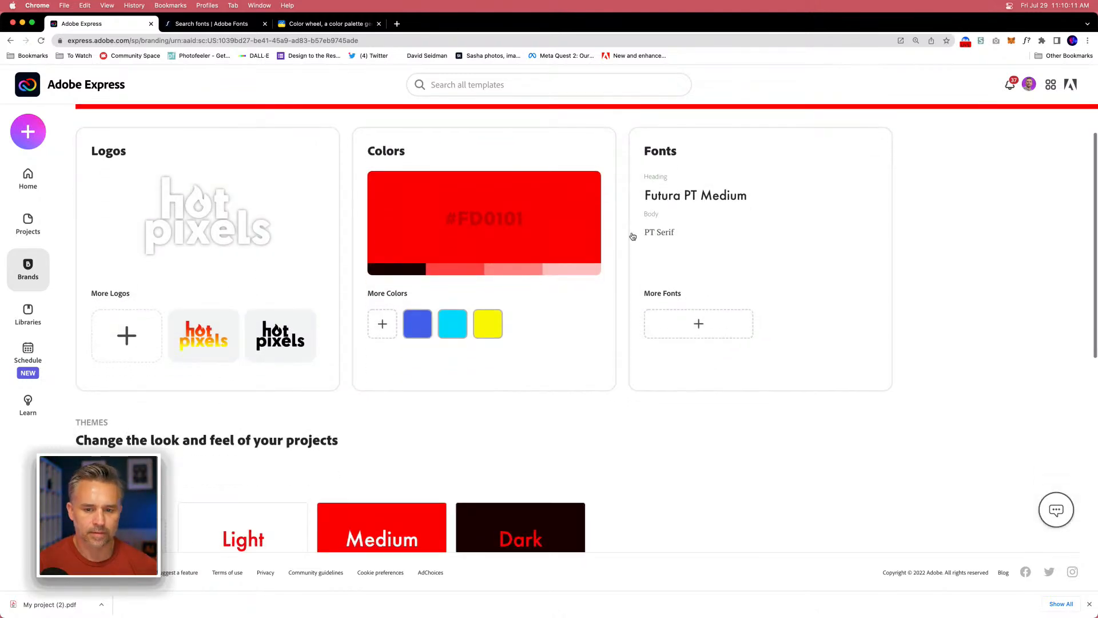
pyautogui.click(711, 324)
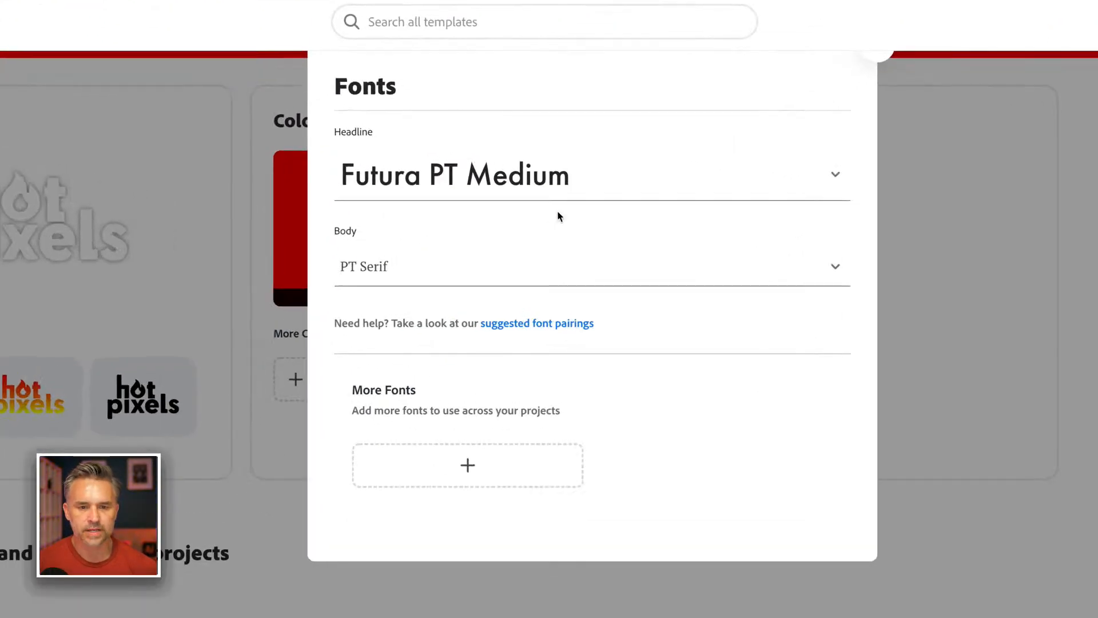
pyautogui.click(446, 273)
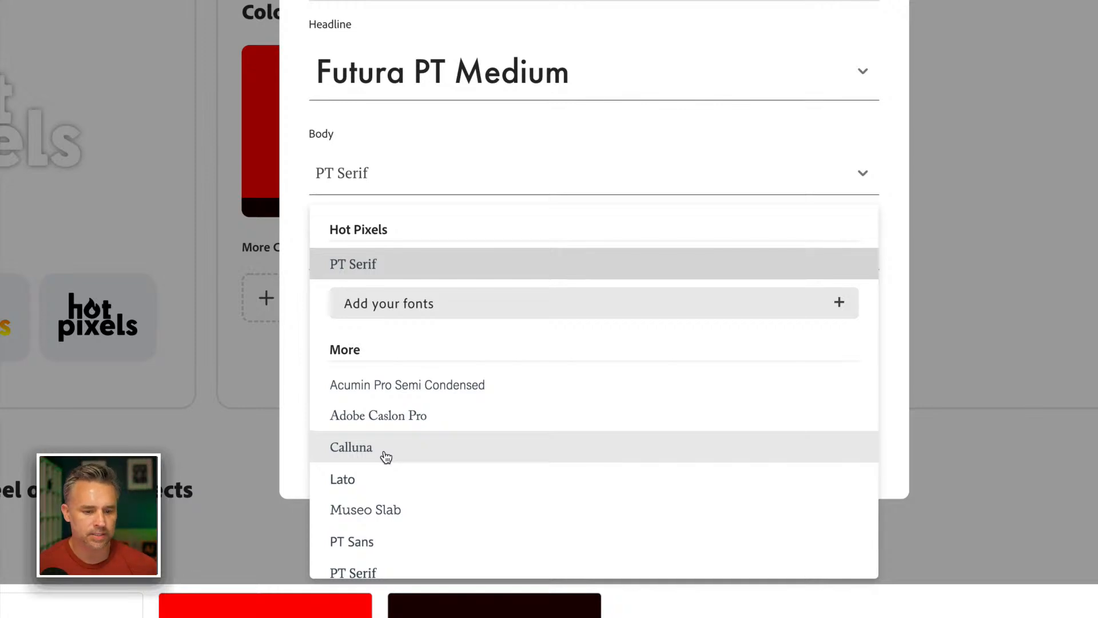
pyautogui.scroll(-2, 386, 456)
pyautogui.scroll(1, 385, 455)
pyautogui.click(344, 422)
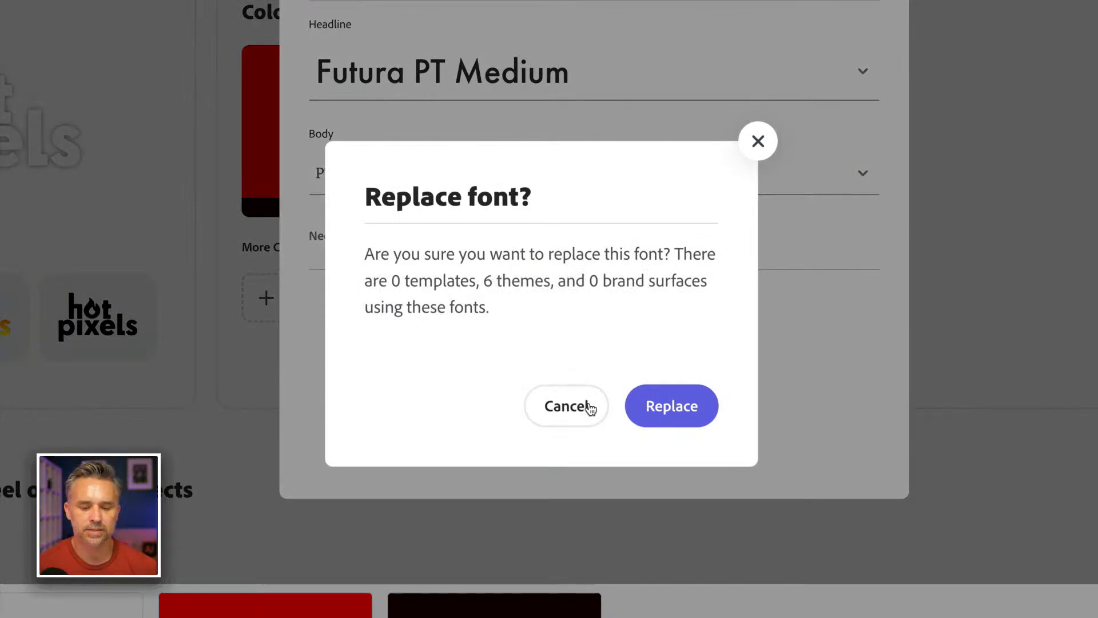
pyautogui.click(589, 408)
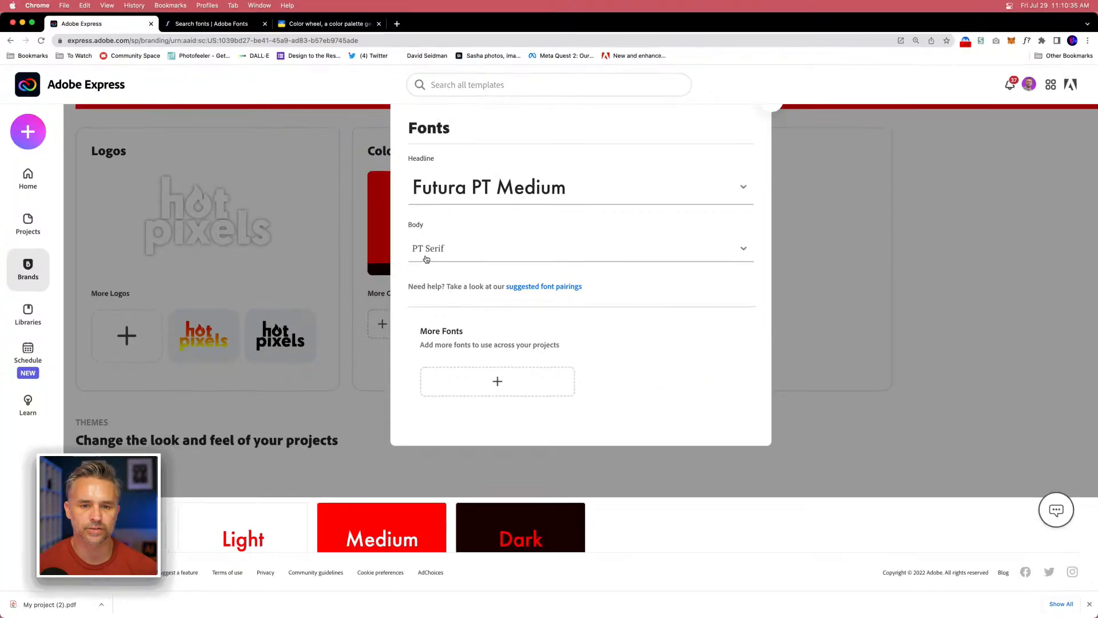
pyautogui.click(770, 106)
# Return to the brands overview and make Hot Pixels the default brand.
pyautogui.scroll(-3, 808, 345)
pyautogui.scroll(-3, 808, 346)
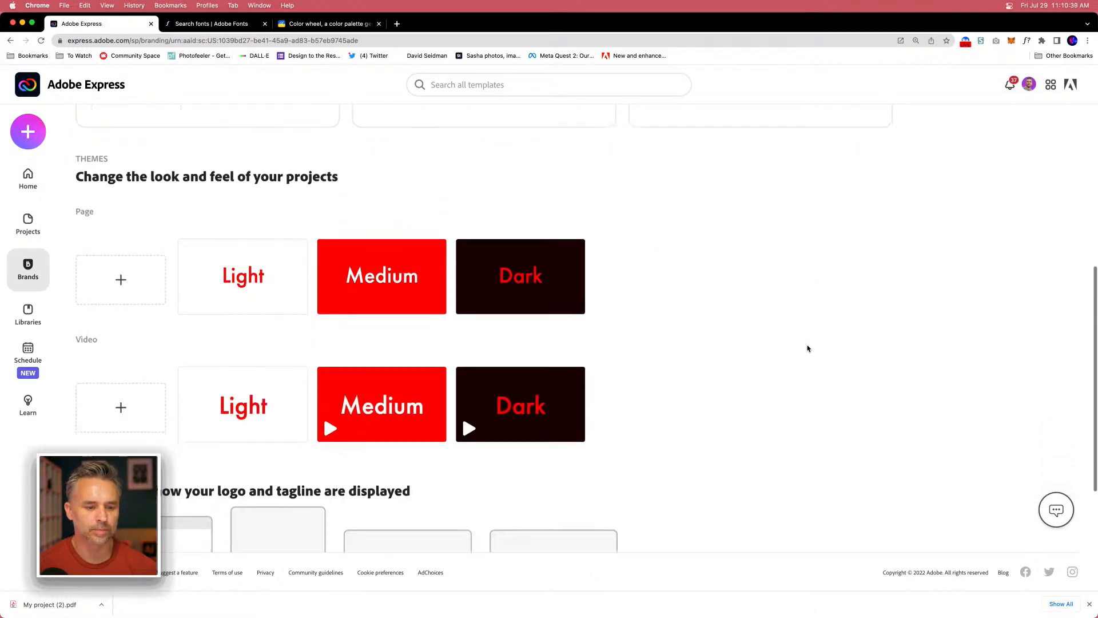
pyautogui.scroll(6, 162, 196)
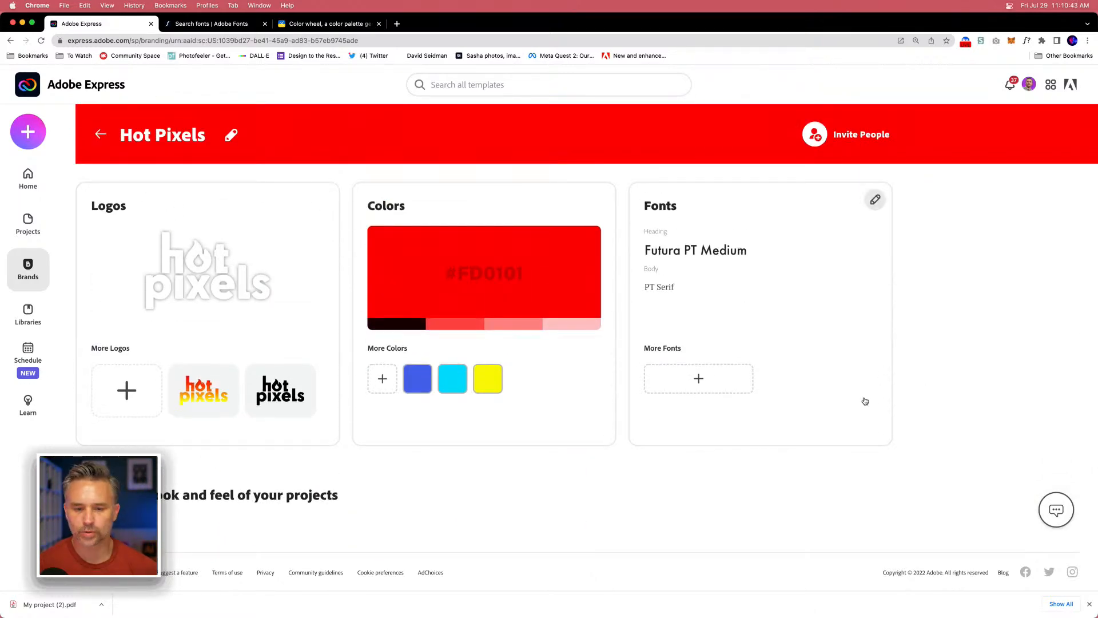
pyautogui.click(101, 134)
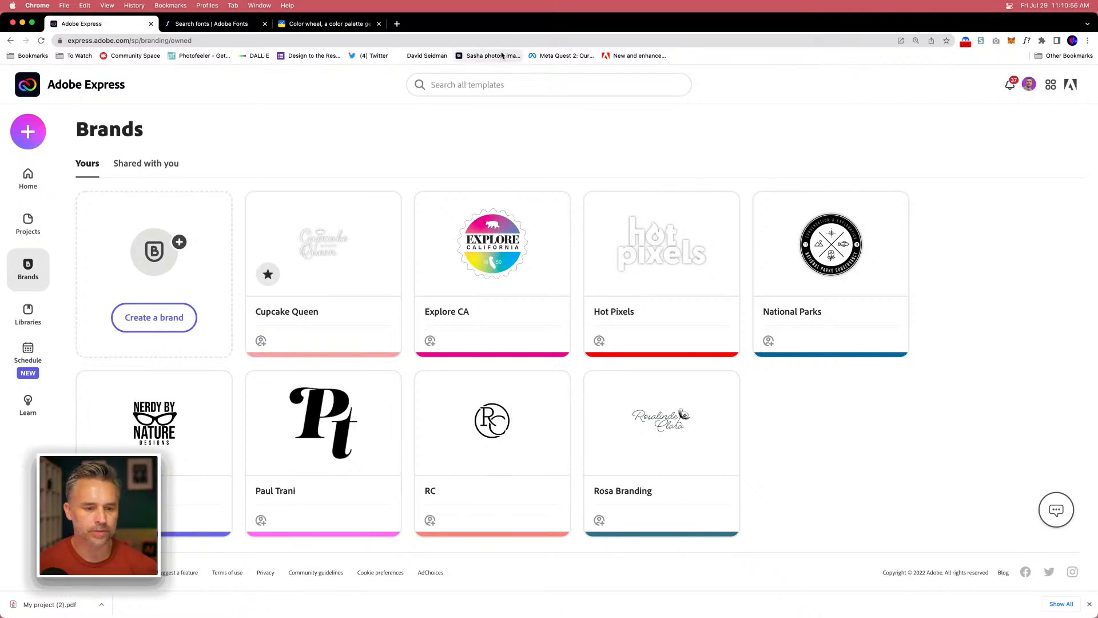
pyautogui.moveTo(723, 205)
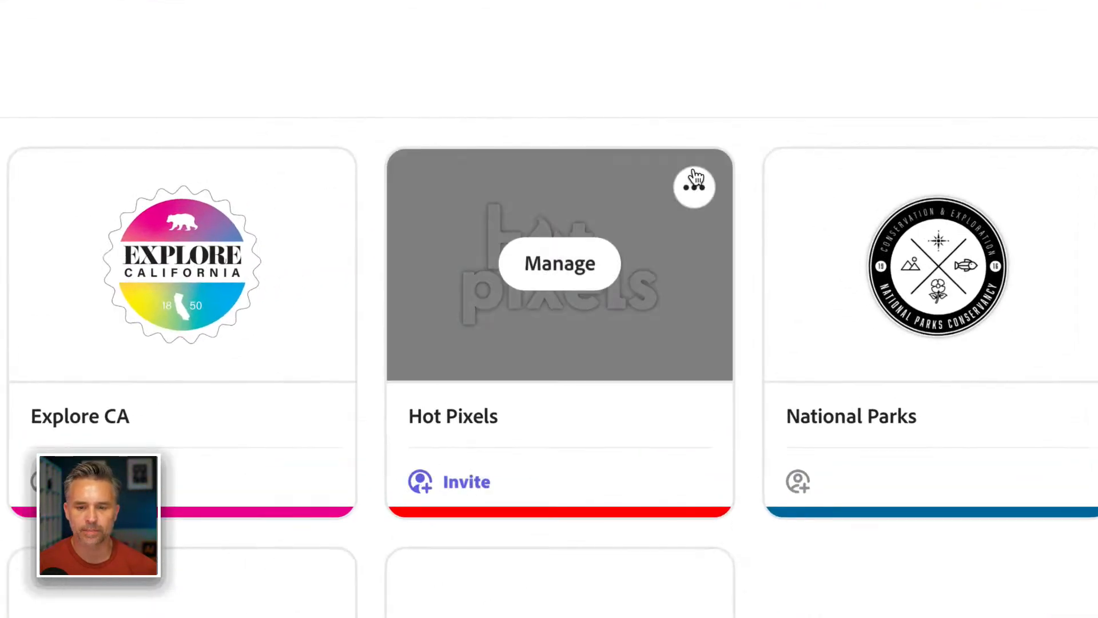
pyautogui.click(696, 180)
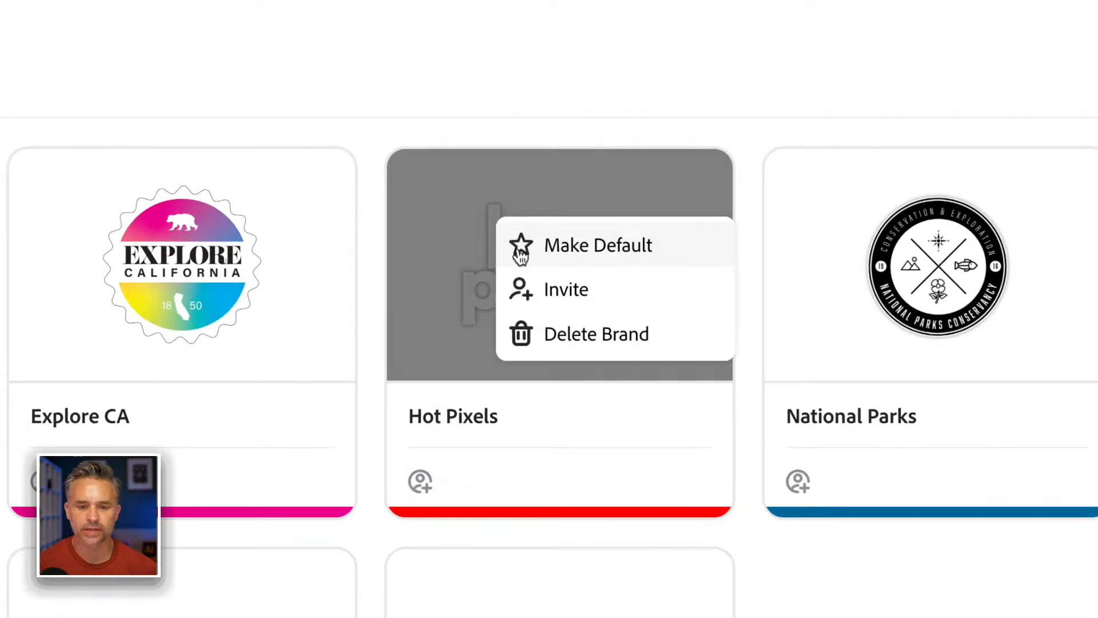
pyautogui.click(543, 245)
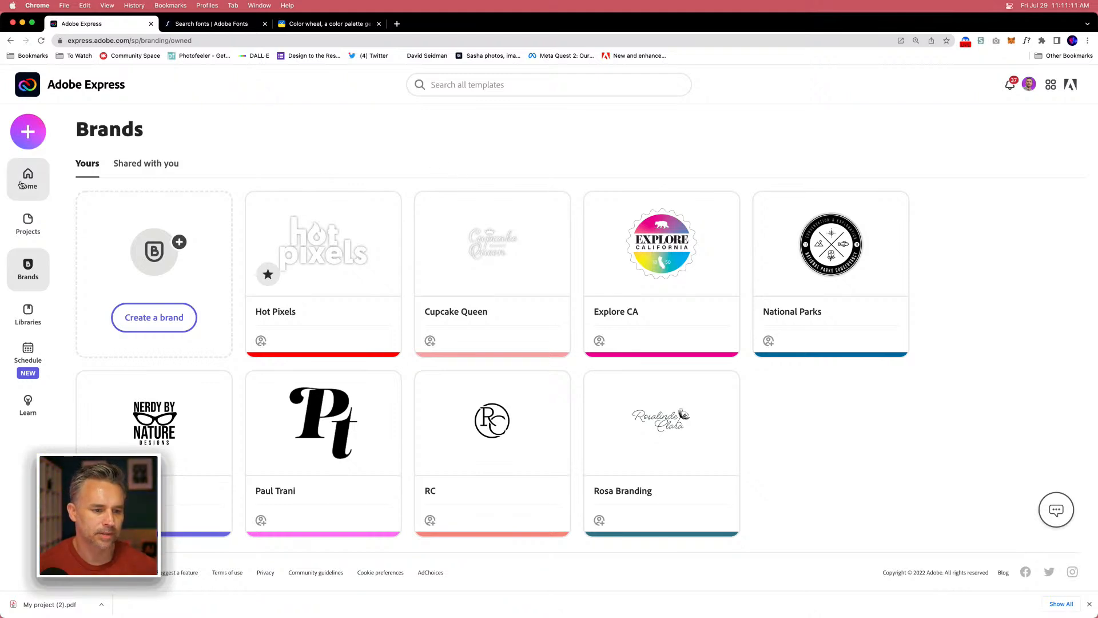
# Go to the Adobe Express home page and open the most recent project, the bearded man with tentacles.
pyautogui.click(21, 185)
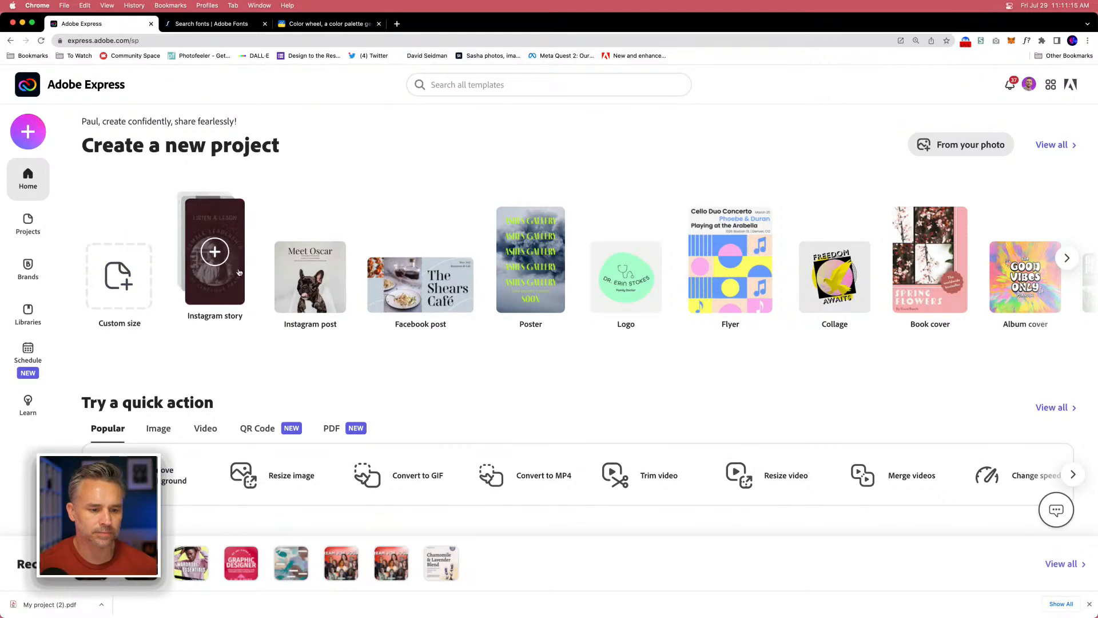
pyautogui.scroll(-2, 215, 277)
pyautogui.scroll(-1, 216, 277)
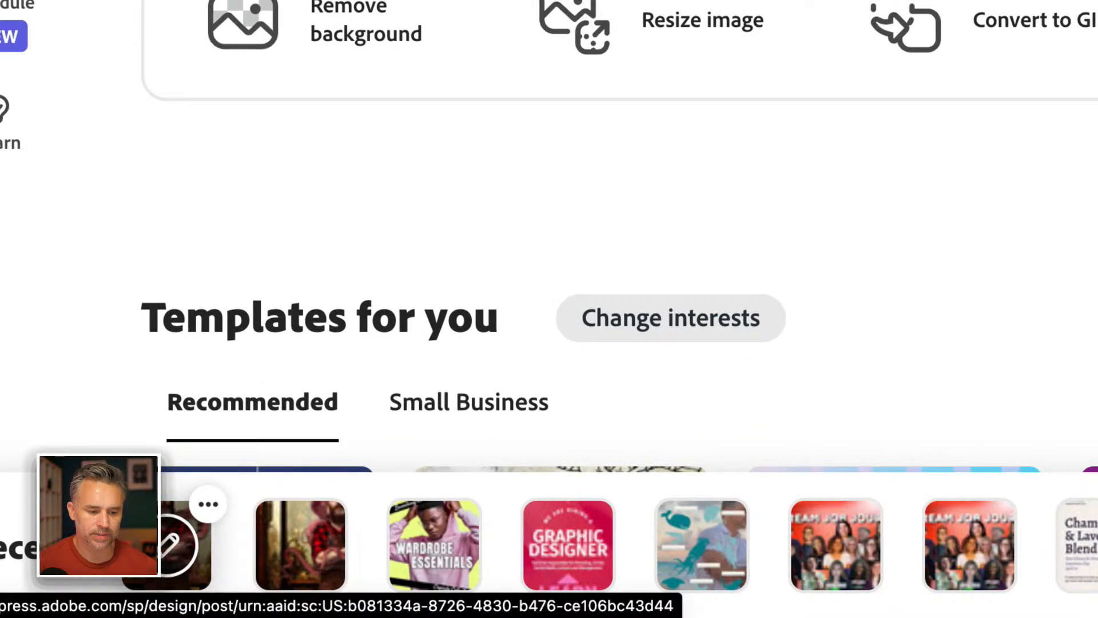
pyautogui.click(172, 544)
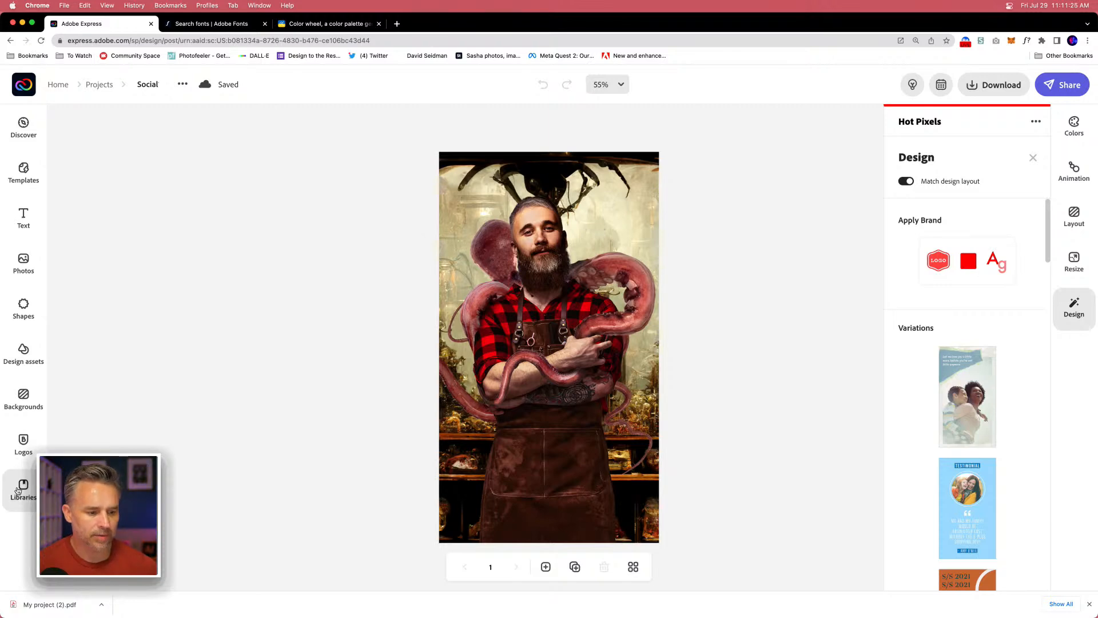
# Place the white primary Hot Pixels logo in the lower-right corner of the image and close the browser's download bar.
pyautogui.click(22, 444)
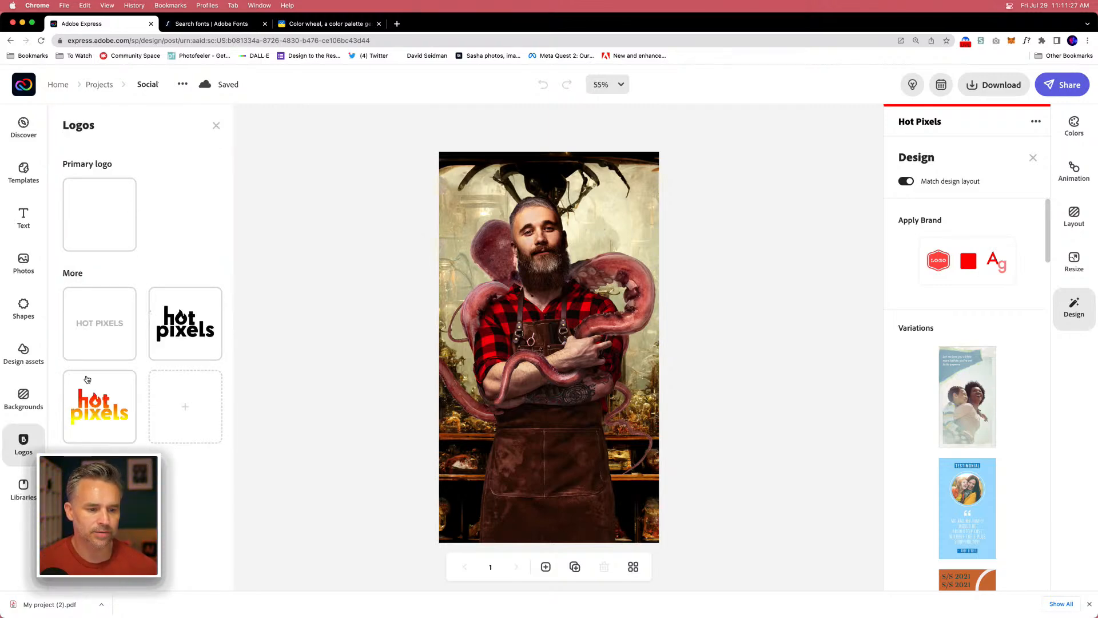
pyautogui.click(91, 209)
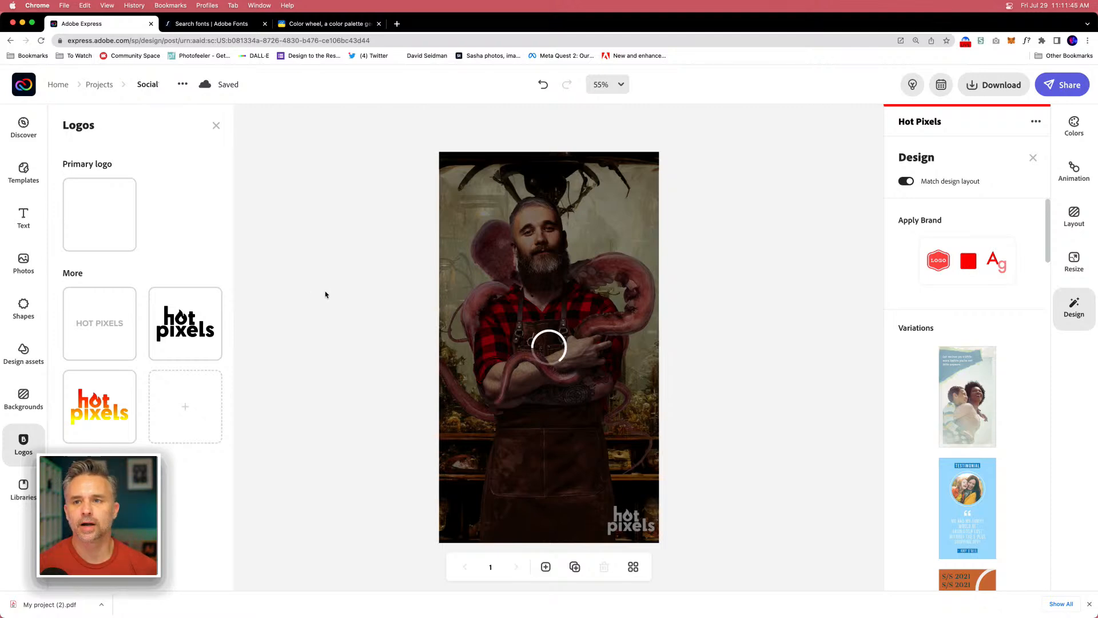
pyautogui.click(1090, 604)
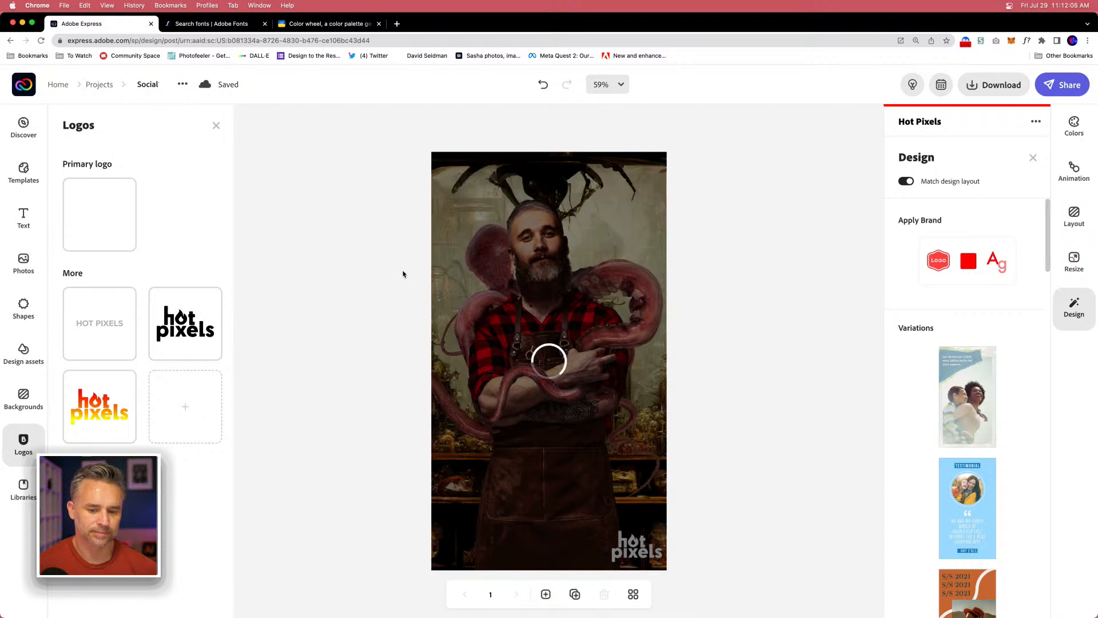
# Load Adobe Express in a new browser tab and reopen the most recent project there.
pyautogui.click(396, 24)
pyautogui.write('express')
pyautogui.press('Return')
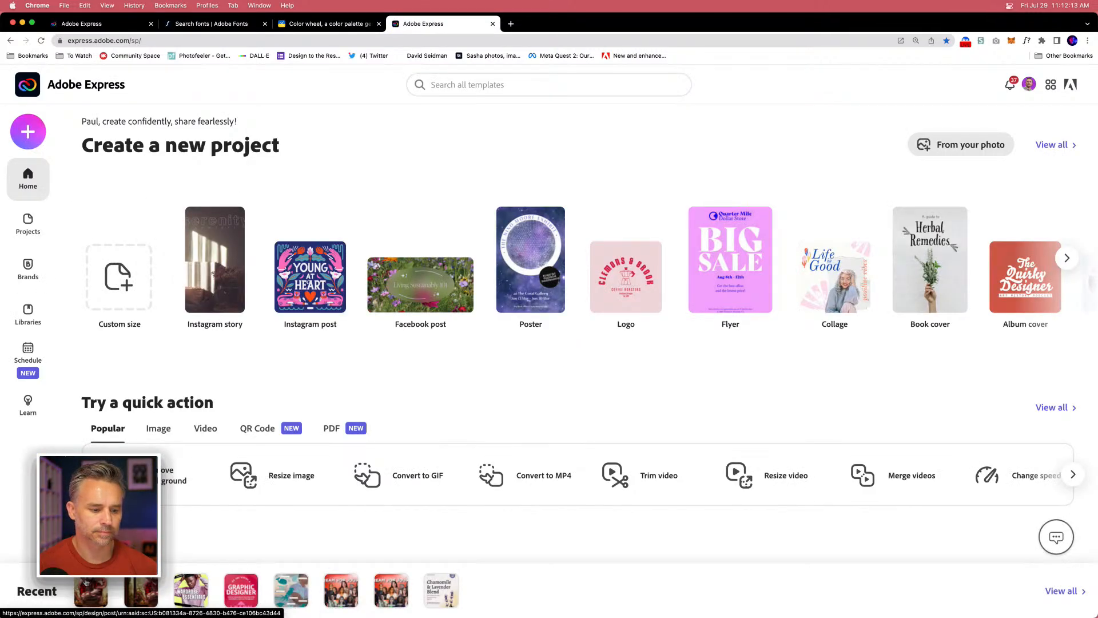
pyautogui.click(91, 589)
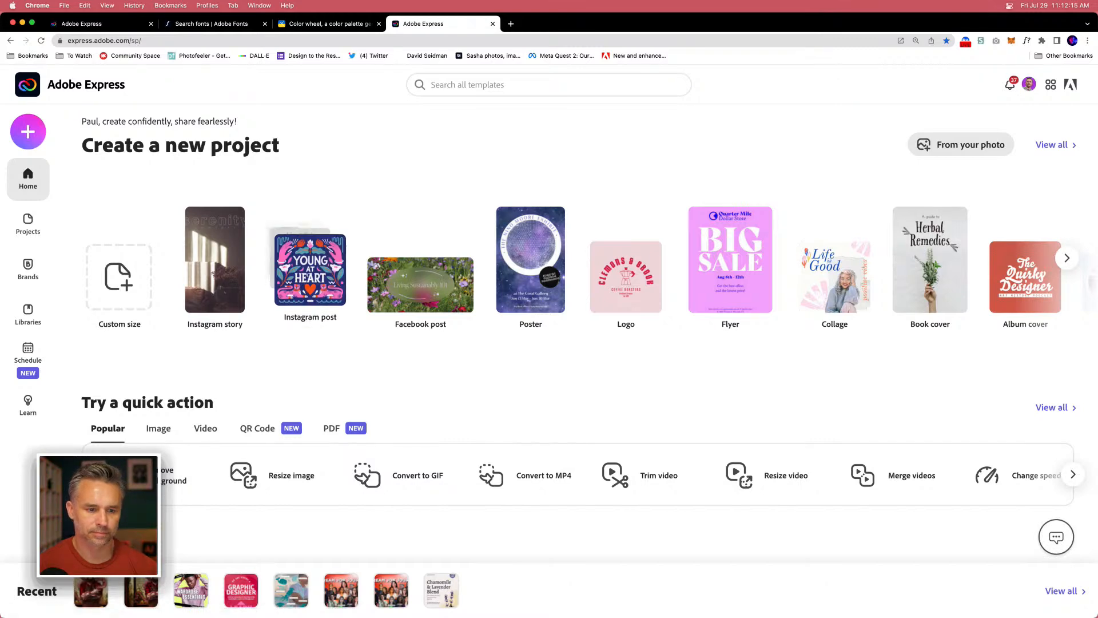
pyautogui.click(90, 590)
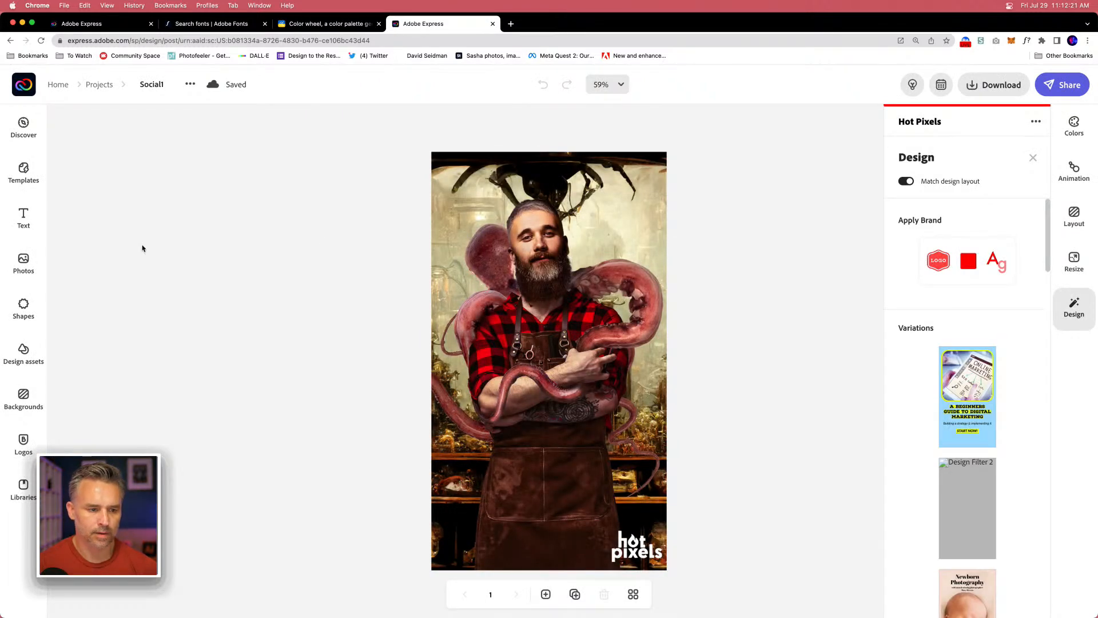
# Add a new text box over the image and select it for editing.
pyautogui.click(23, 216)
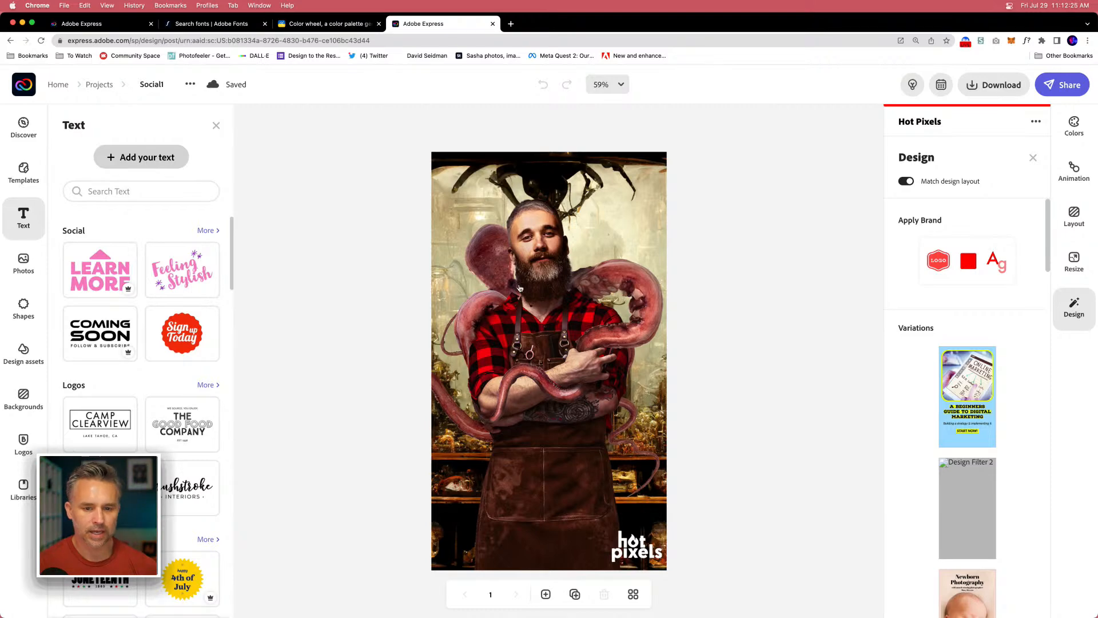
pyautogui.click(147, 162)
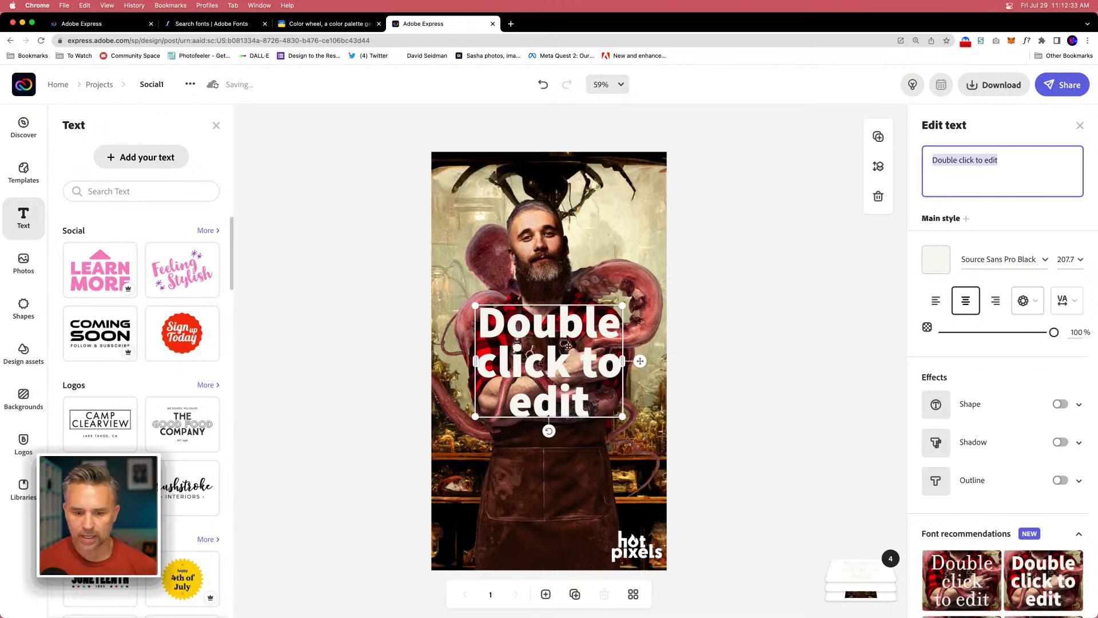
pyautogui.click(664, 273)
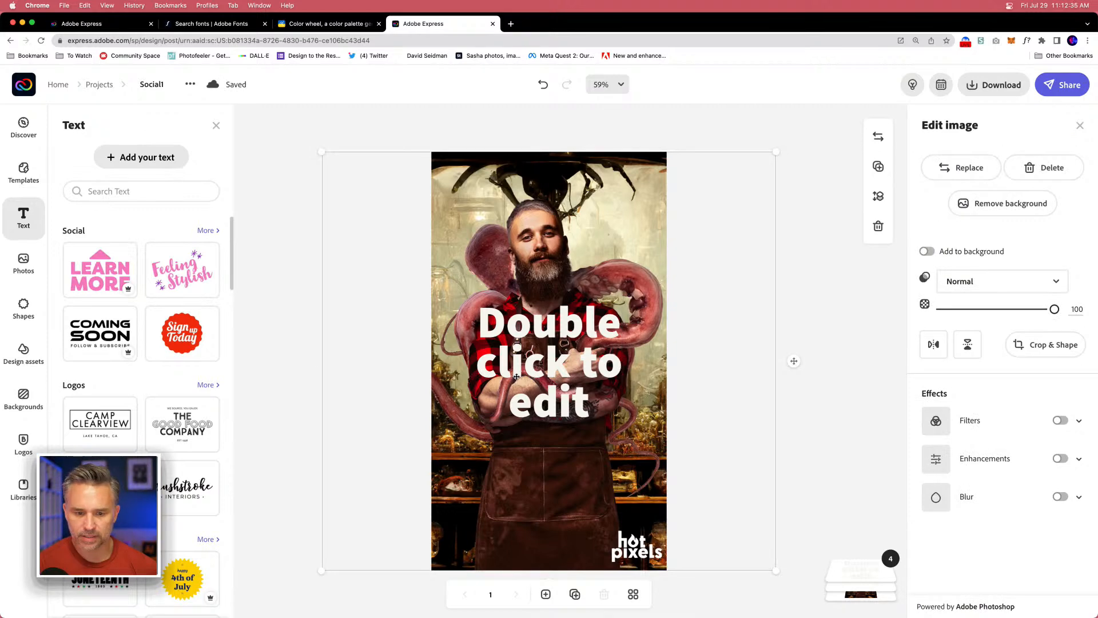
pyautogui.click(518, 376)
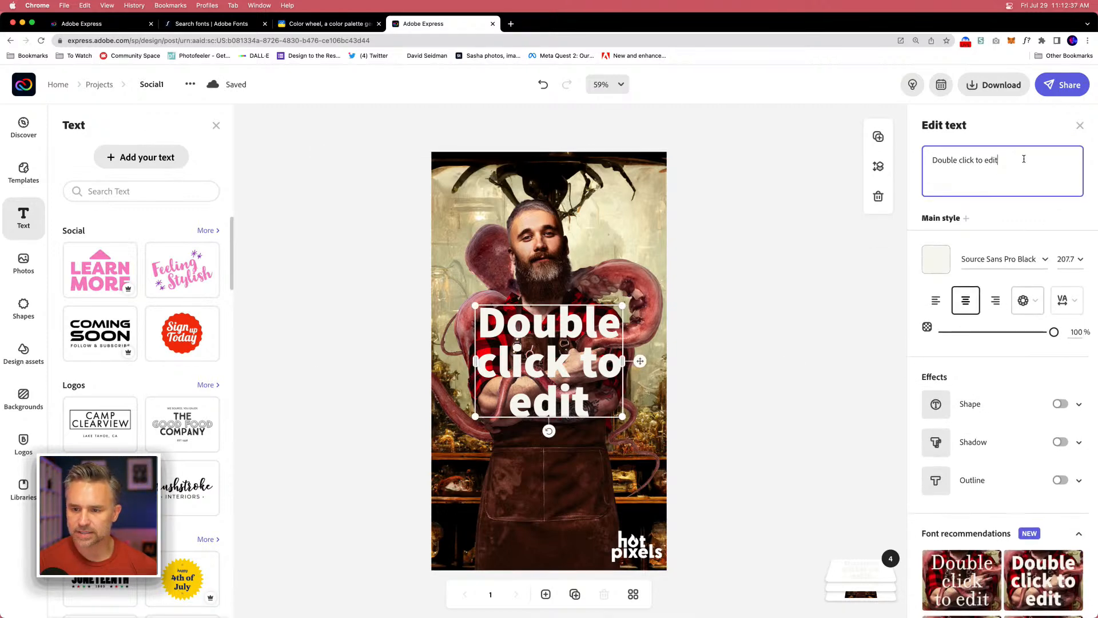
# Replace the placeholder text with "daily pixel pushing by" plus the author's first name, and shrink it to one line at size 69.
pyautogui.click(986, 160)
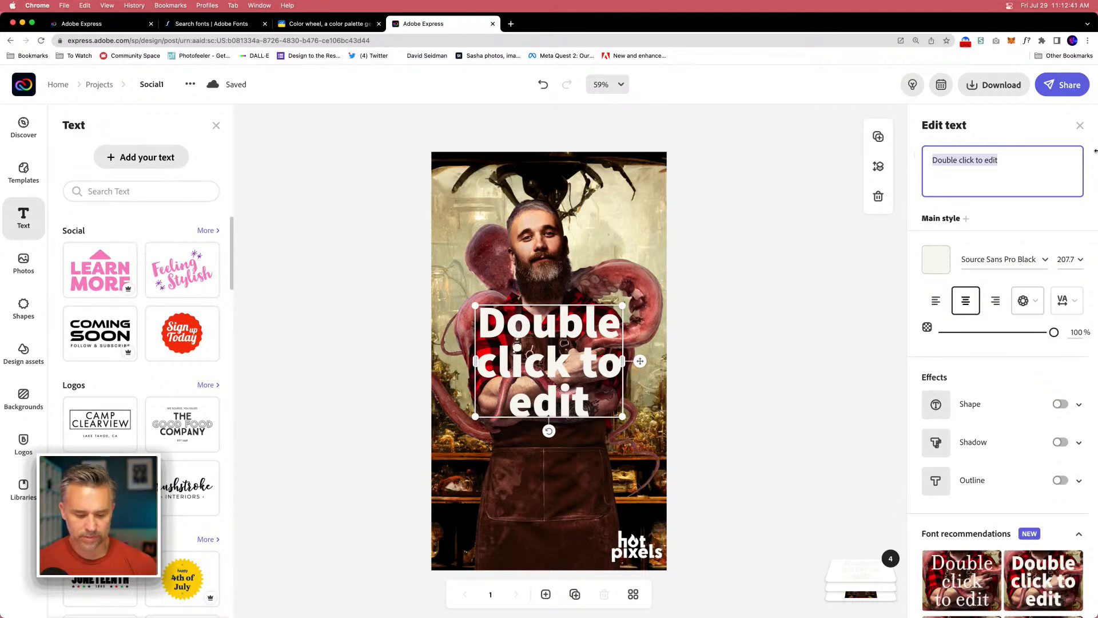
pyautogui.write('dail')
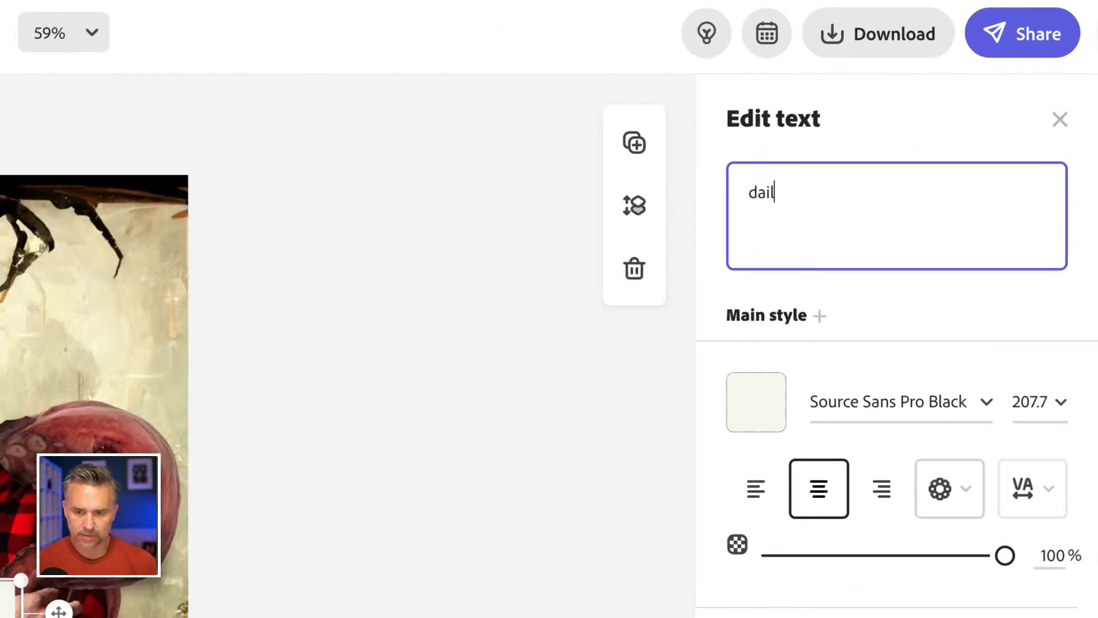
pyautogui.write('y pixel push')
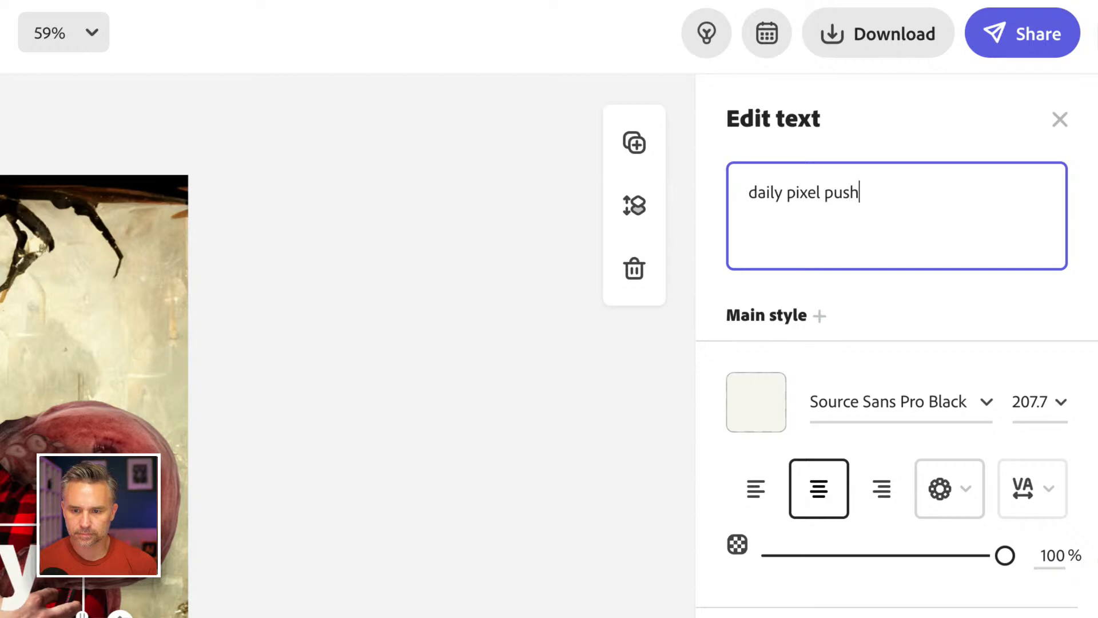
pyautogui.write('ing from paul trani')
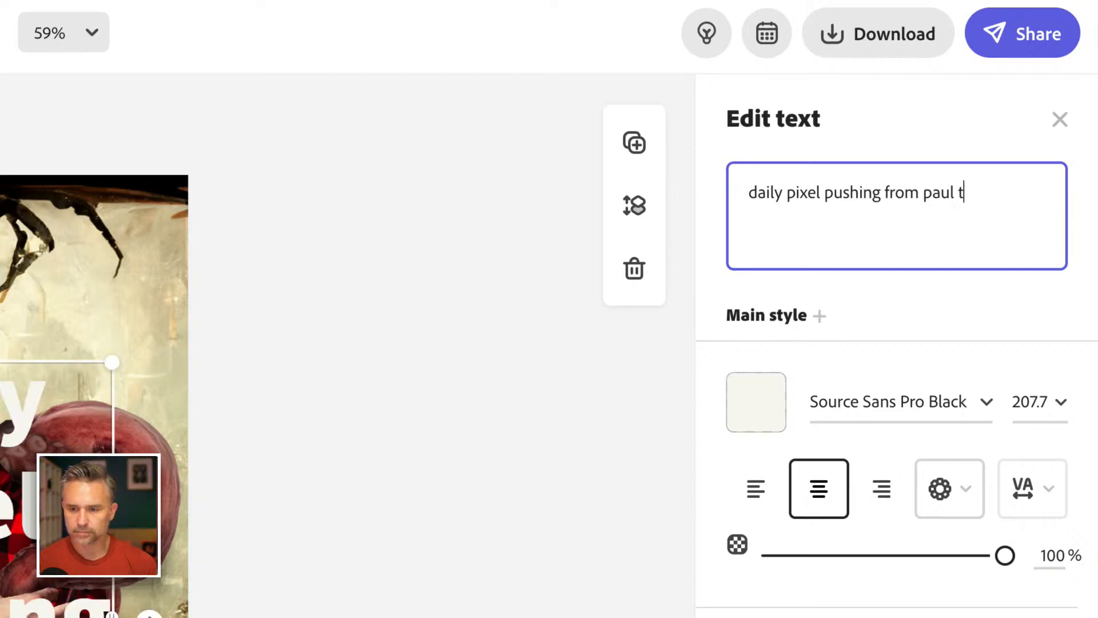
pyautogui.doubleClick(901, 193)
pyautogui.write('by')
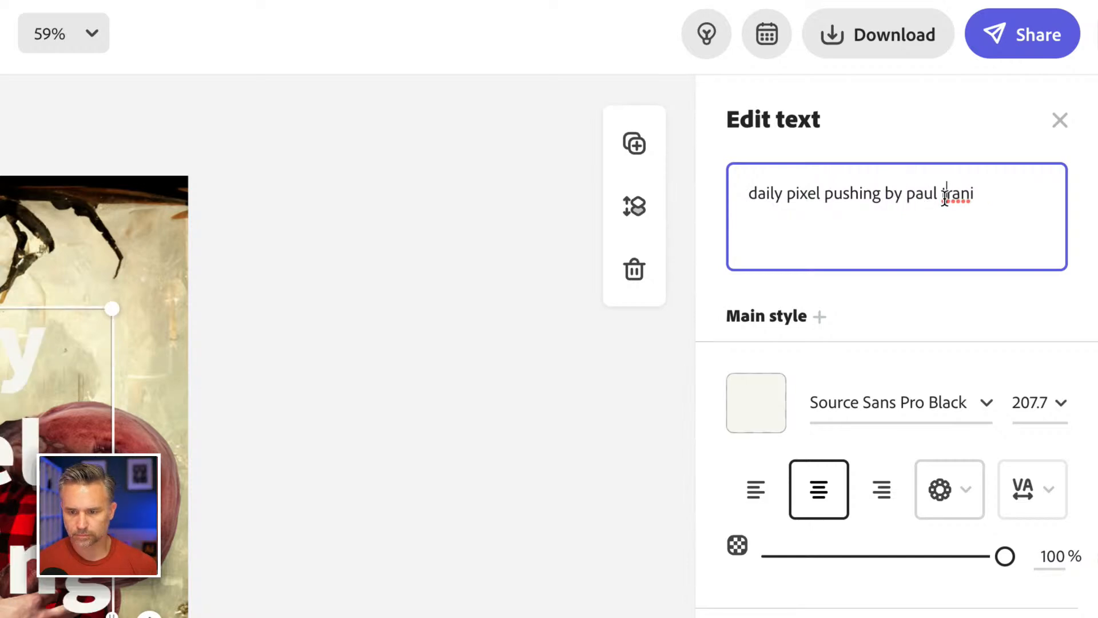
pyautogui.doubleClick(947, 193)
pyautogui.press('BackSpace')
pyautogui.press('BackSpace')
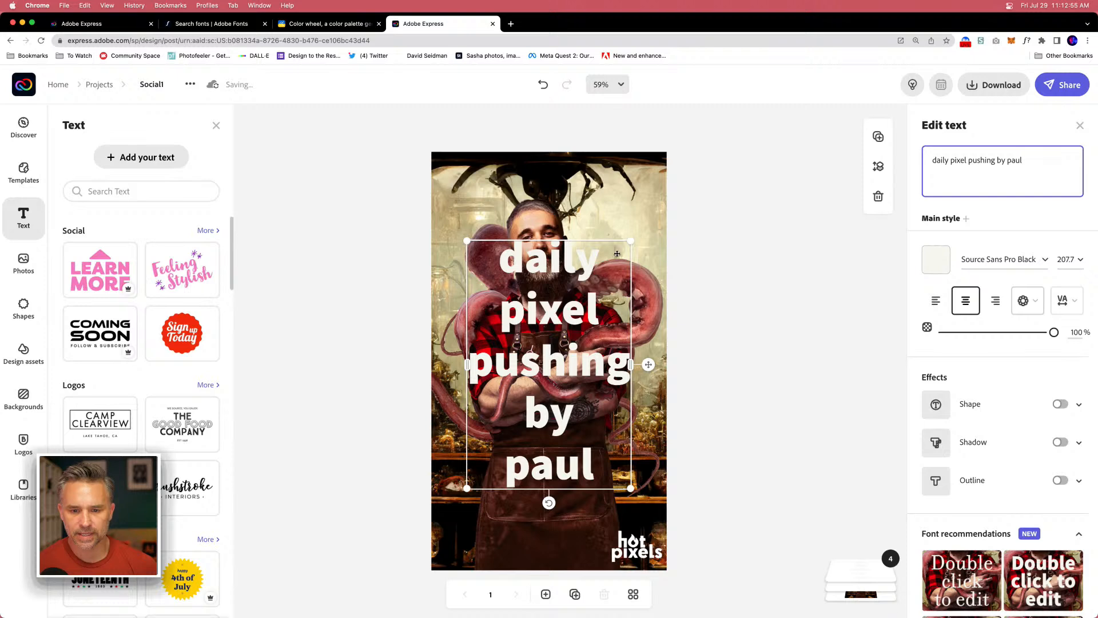
pyautogui.moveTo(630, 241); pyautogui.dragTo(648, 466)
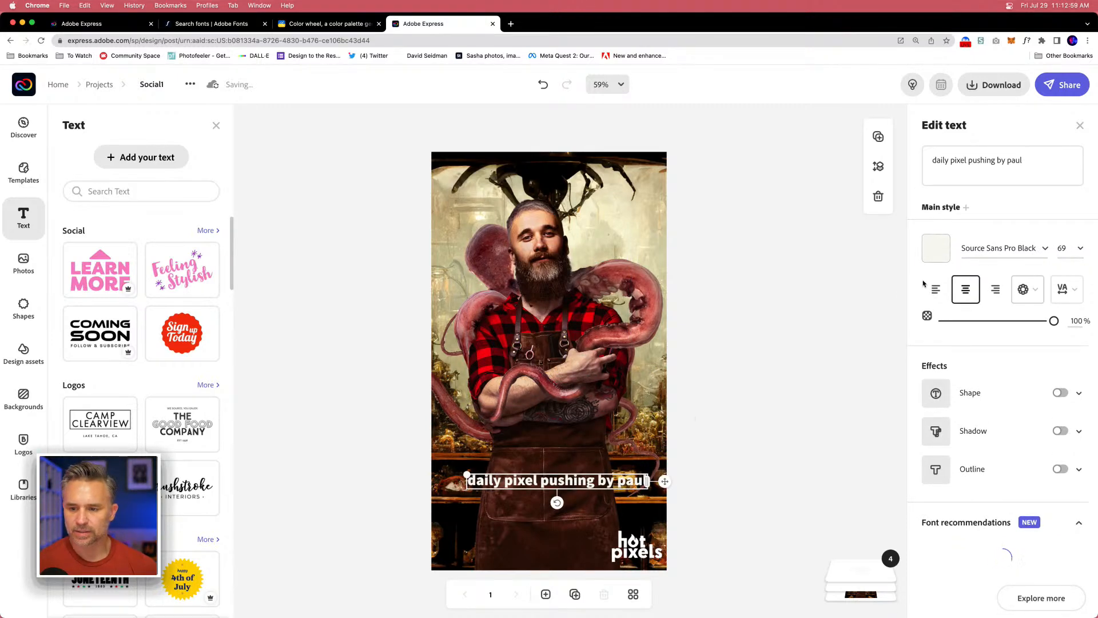
pyautogui.click(1061, 290)
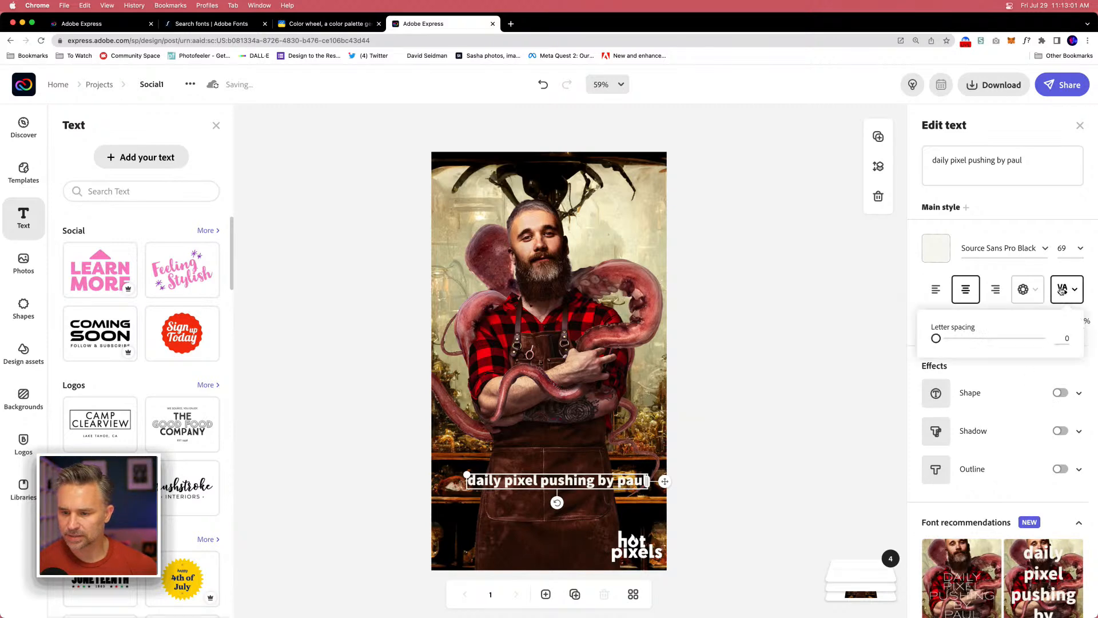
pyautogui.click(1037, 290)
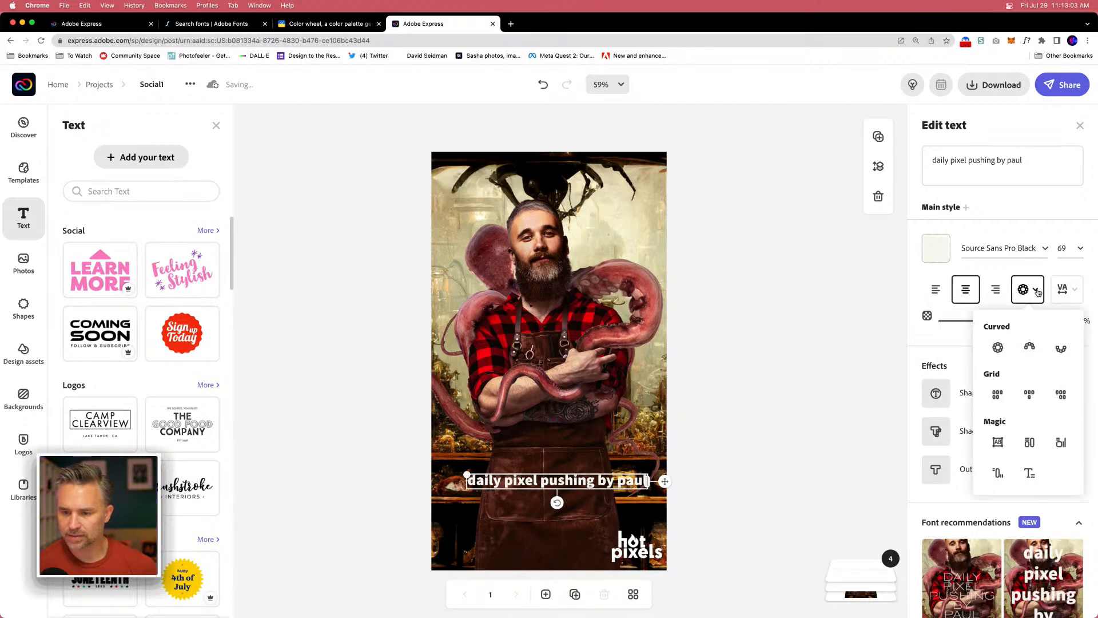
pyautogui.click(1037, 290)
pyautogui.click(1036, 290)
pyautogui.click(1037, 290)
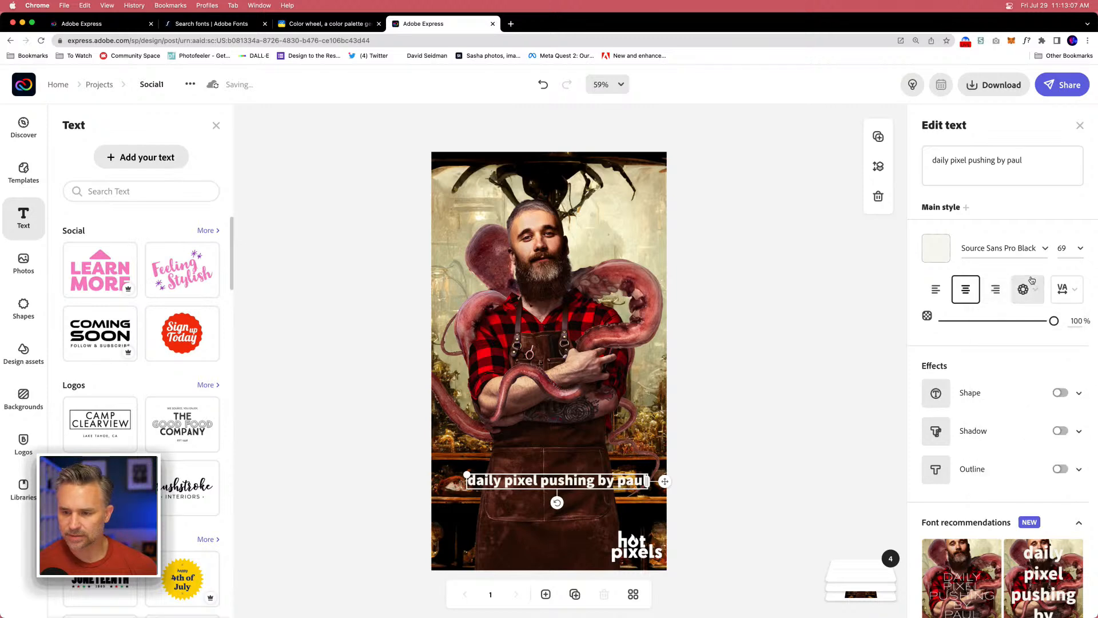
# Apply the recommended Wedding Gothic ATF Thin font to the text and enlarge the text box.
pyautogui.scroll(-5, 1040, 373)
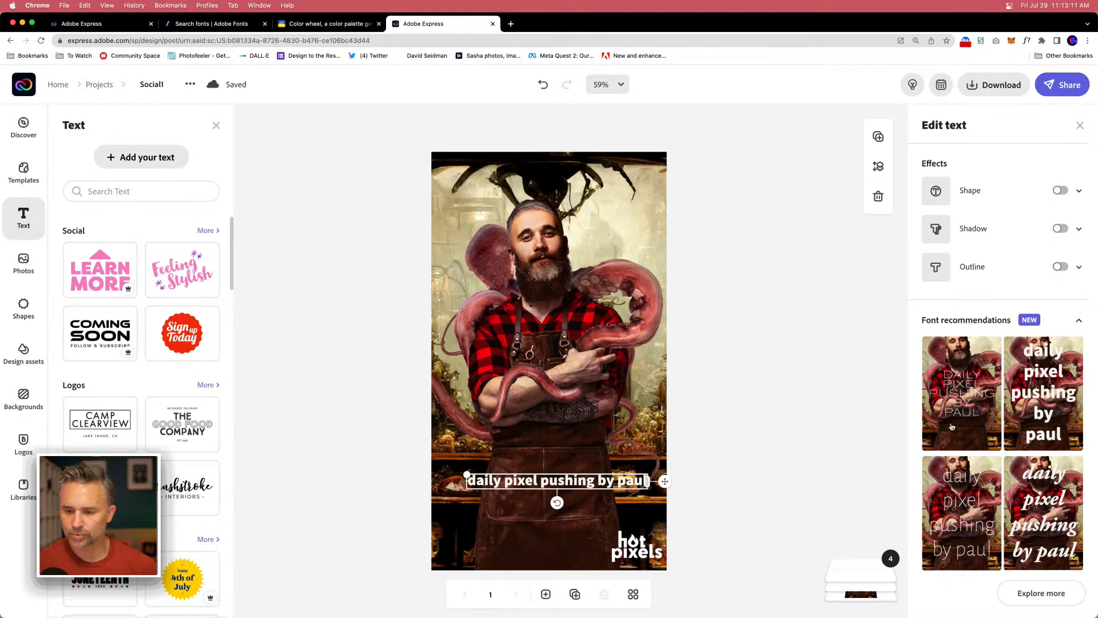
pyautogui.click(941, 409)
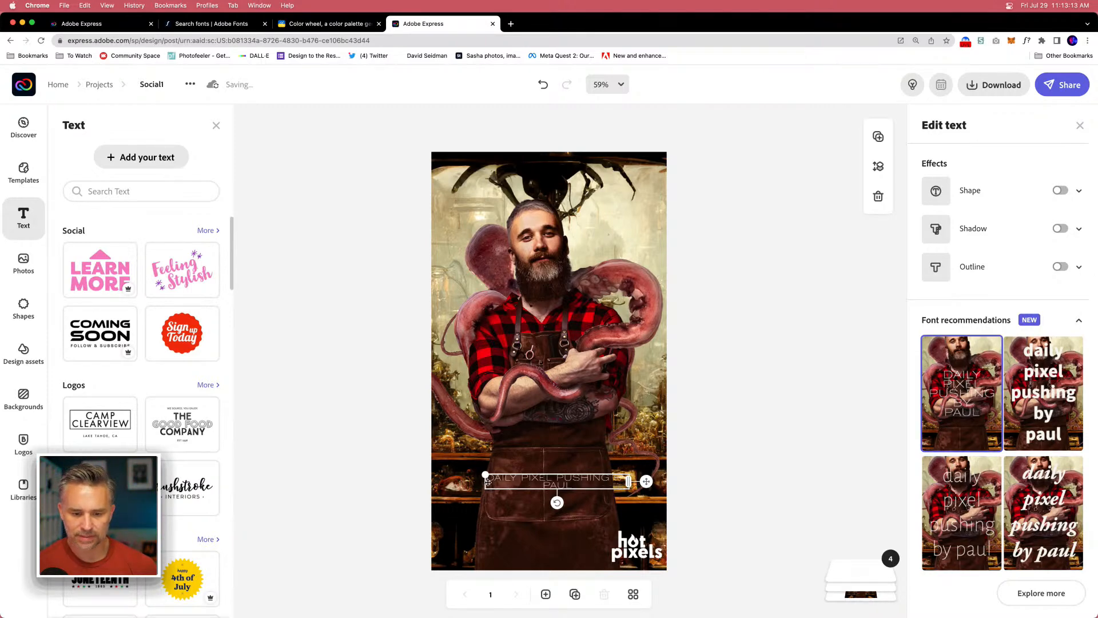
pyautogui.moveTo(488, 482); pyautogui.dragTo(455, 472)
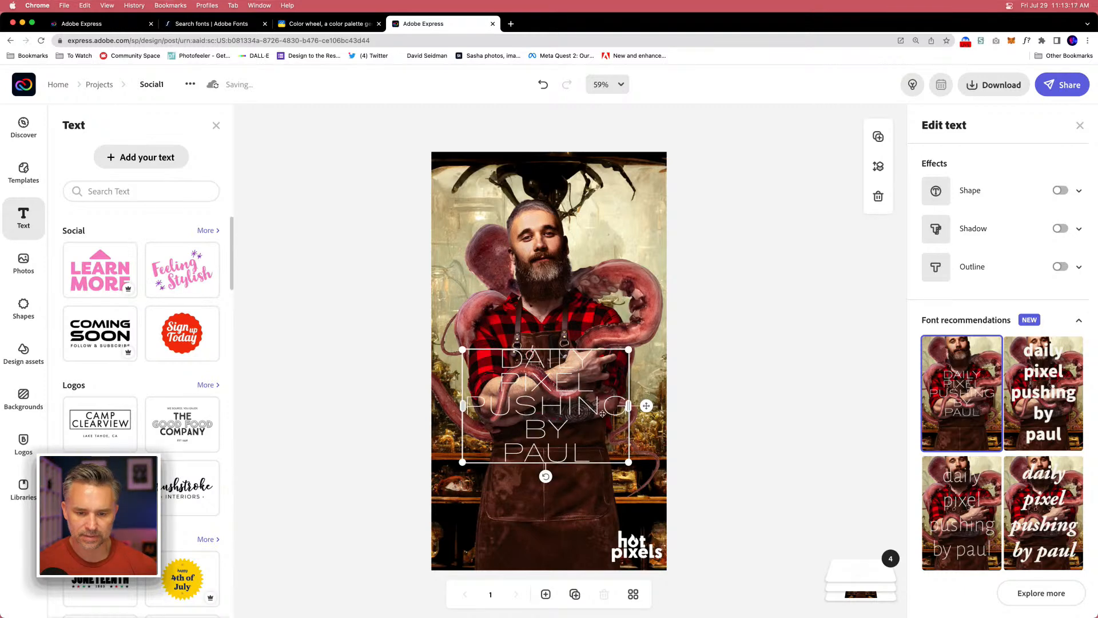
# Rotate the text vertically to read upward, fit it on a single line, and place it along the image's left edge.
pyautogui.moveTo(544, 480); pyautogui.dragTo(620, 413)
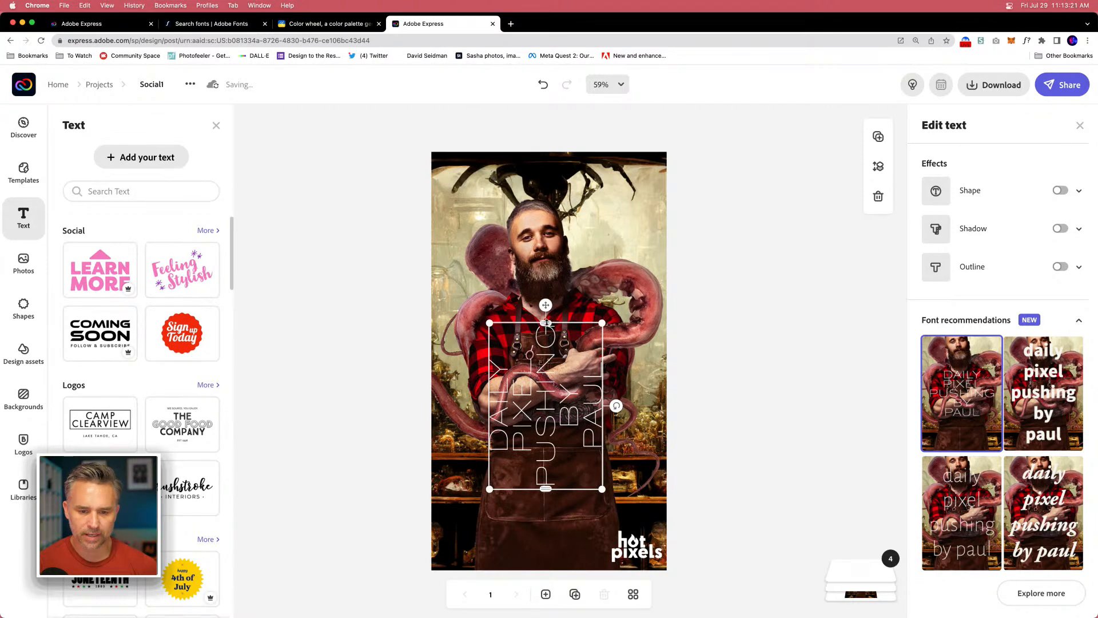
pyautogui.moveTo(533, 166); pyautogui.dragTo(534, 151)
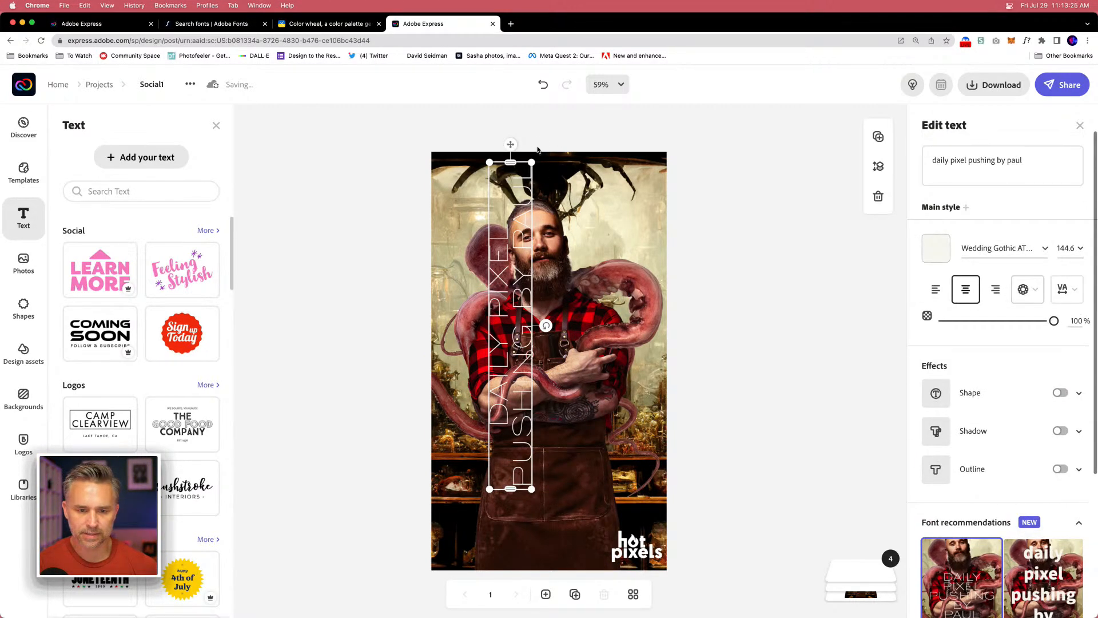
pyautogui.moveTo(531, 162); pyautogui.dragTo(495, 234)
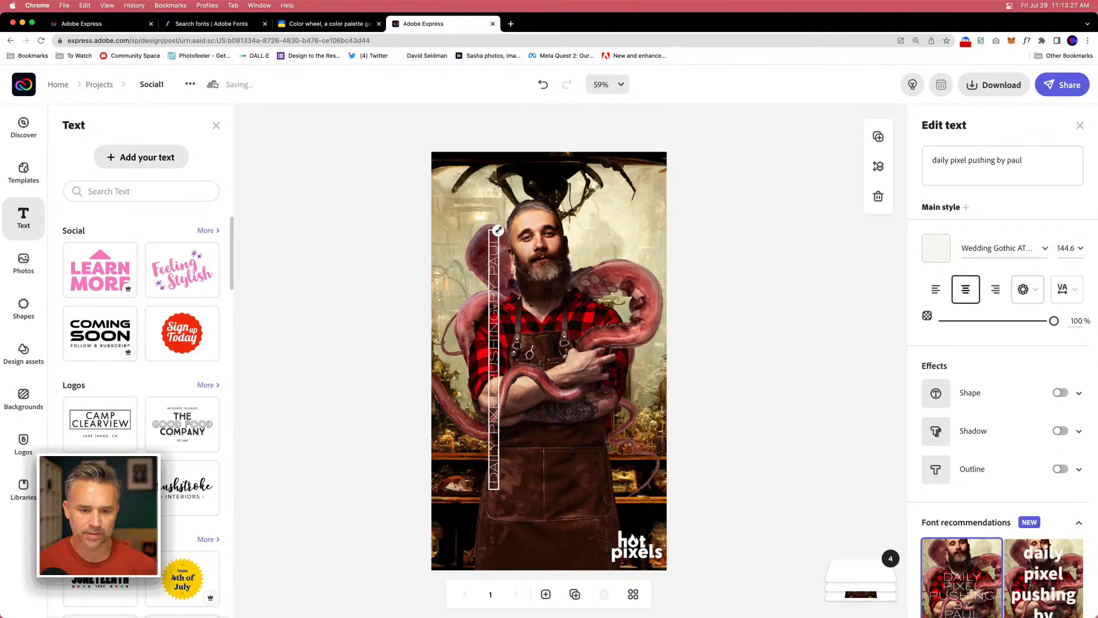
pyautogui.moveTo(494, 294); pyautogui.dragTo(444, 365)
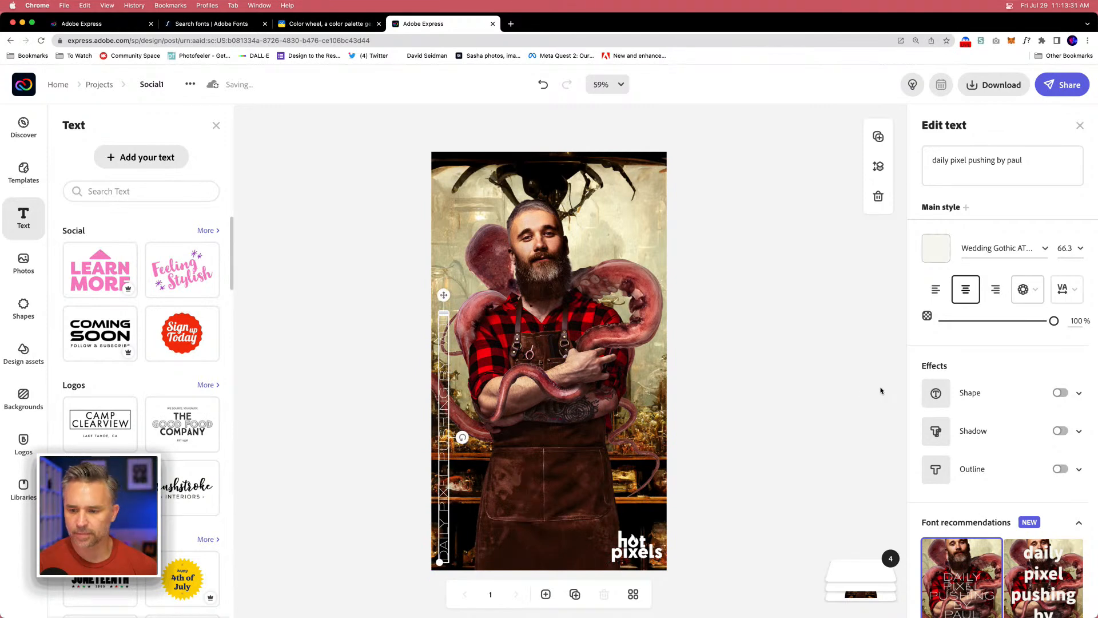
# Set the vertical text's font to the Hot Pixels brand font Futura PT Medium.
pyautogui.click(1032, 246)
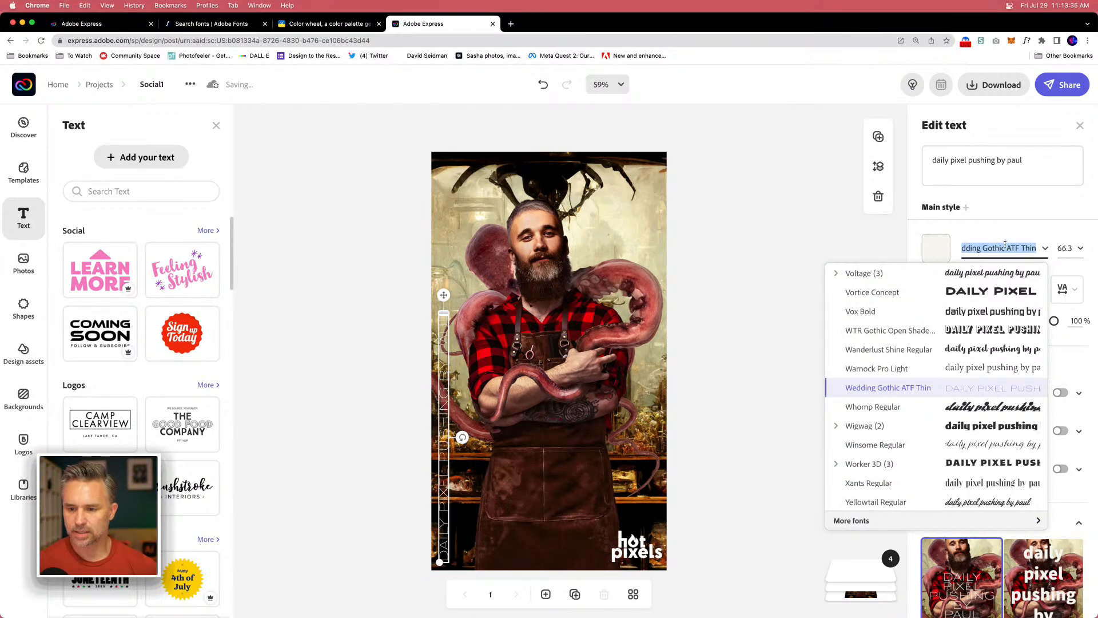
pyautogui.write('futur')
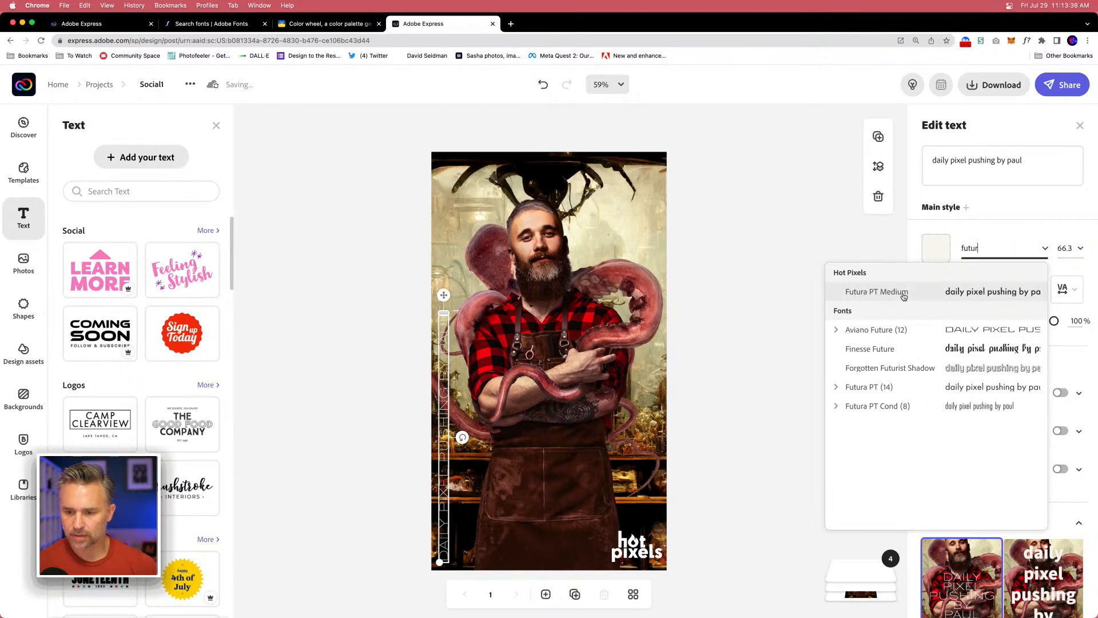
pyautogui.click(904, 294)
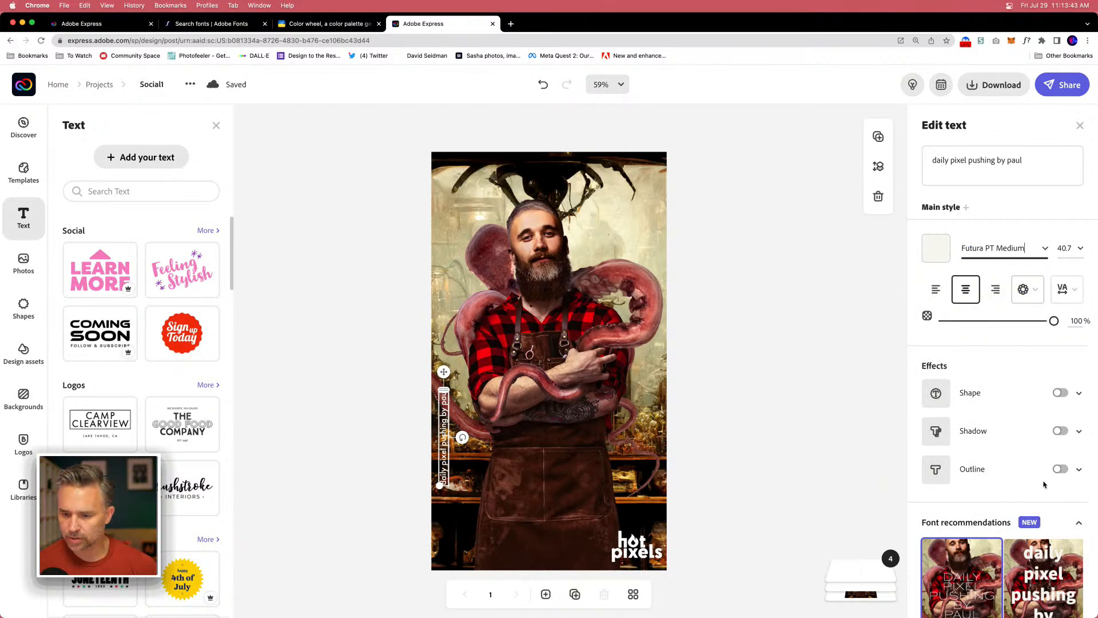
# Apply the Capitalize & fit layout to the vertical text, then enlarge it to about size 66 and lower it along the left edge.
pyautogui.click(1028, 290)
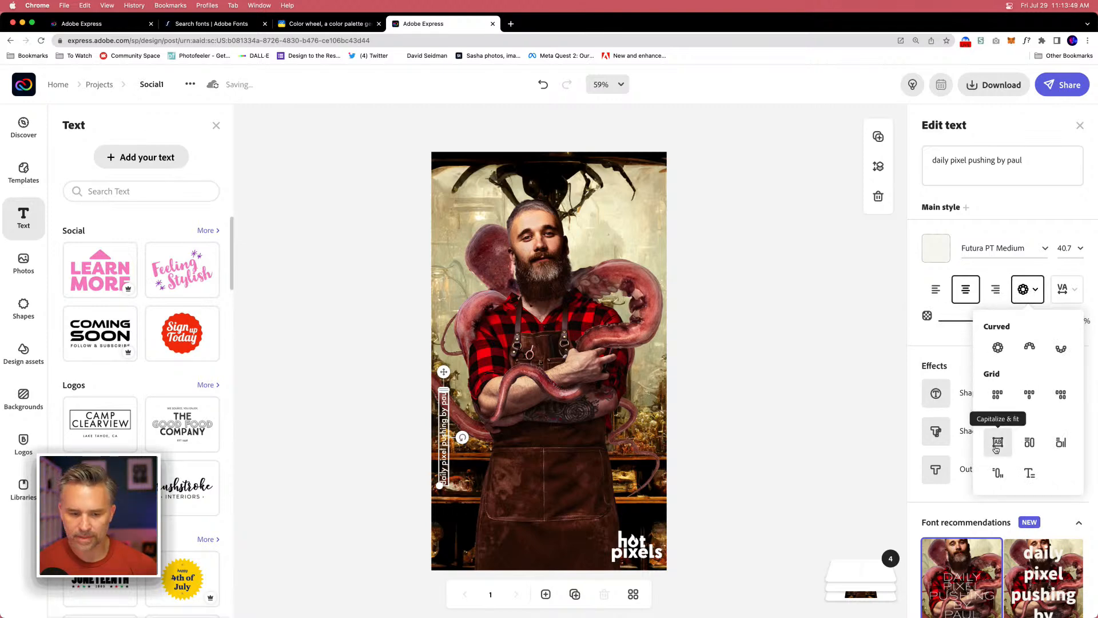
pyautogui.click(996, 449)
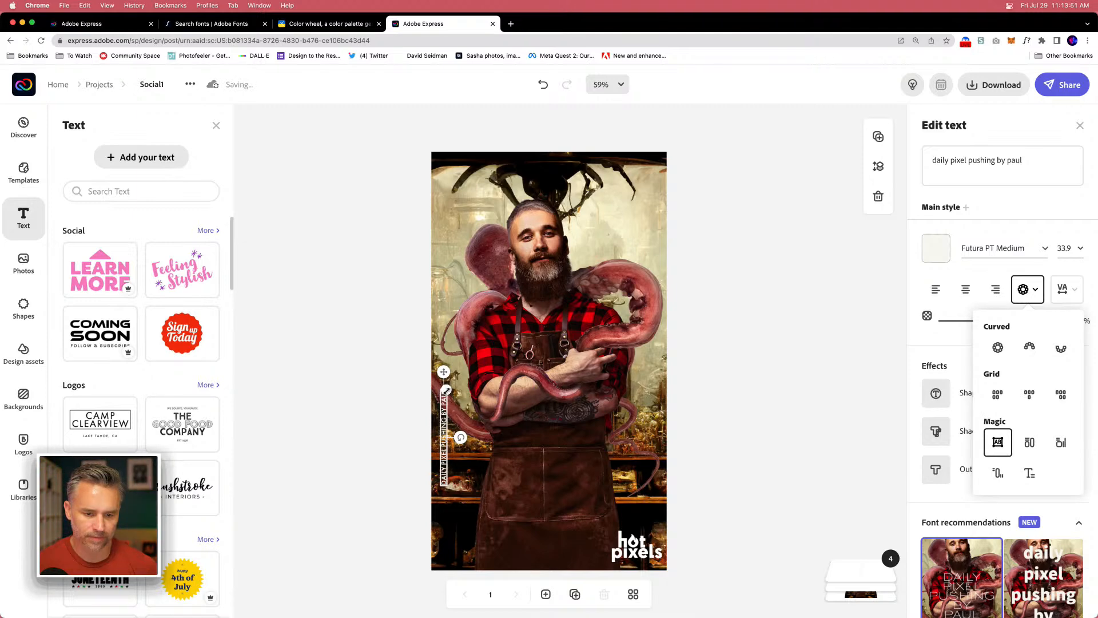
pyautogui.moveTo(445, 390); pyautogui.dragTo(459, 302)
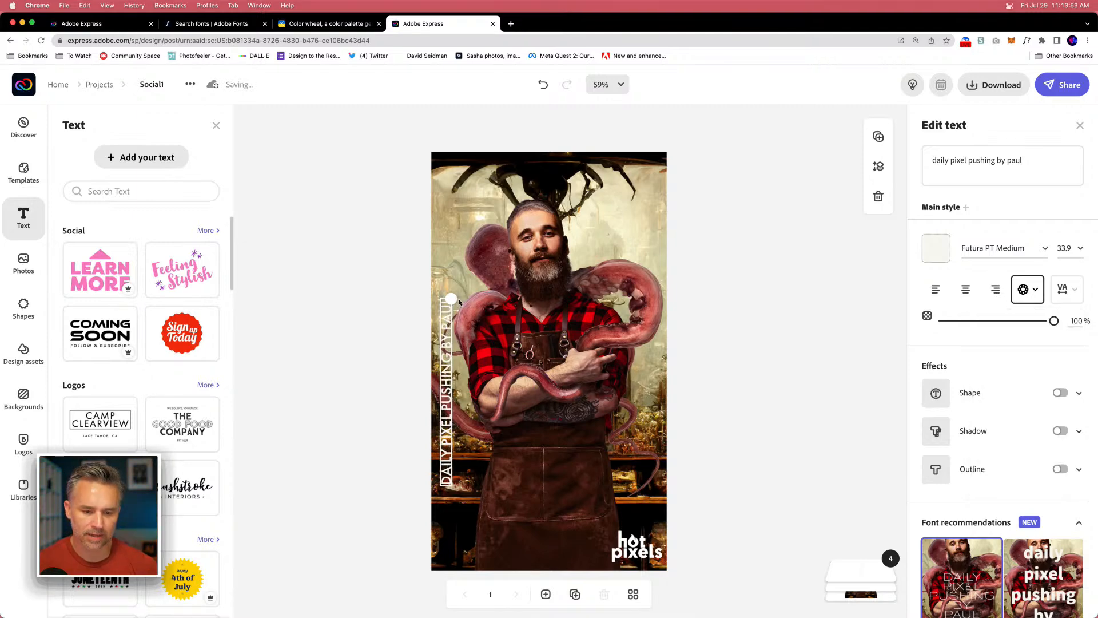
pyautogui.moveTo(445, 402); pyautogui.dragTo(445, 463)
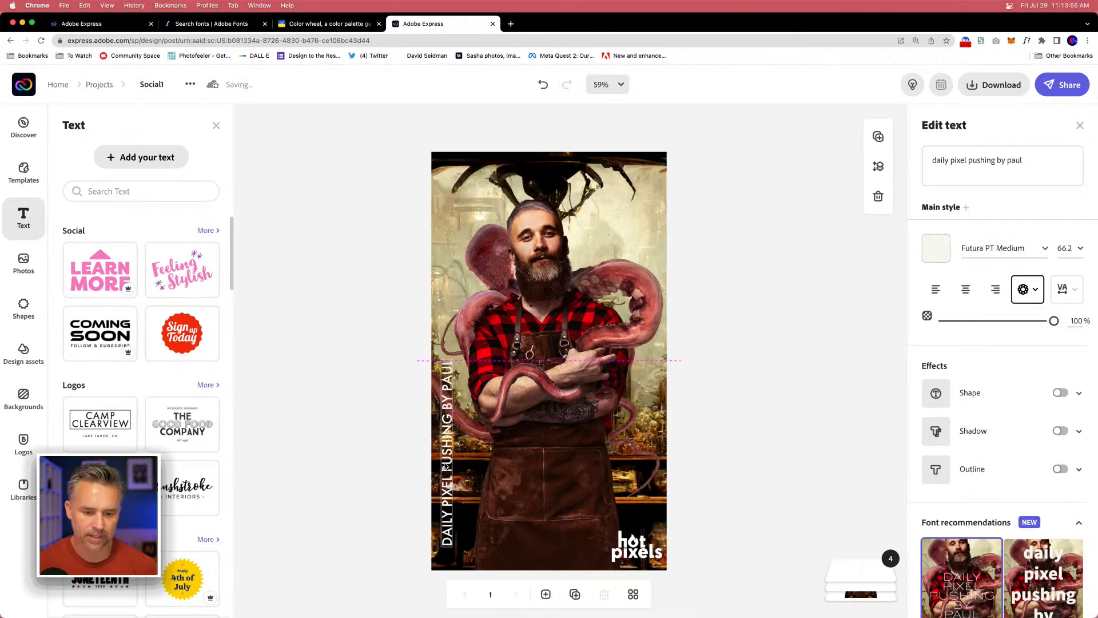
# Set the vertical text's letter spacing to 24 and its font size to 48.
pyautogui.click(1065, 290)
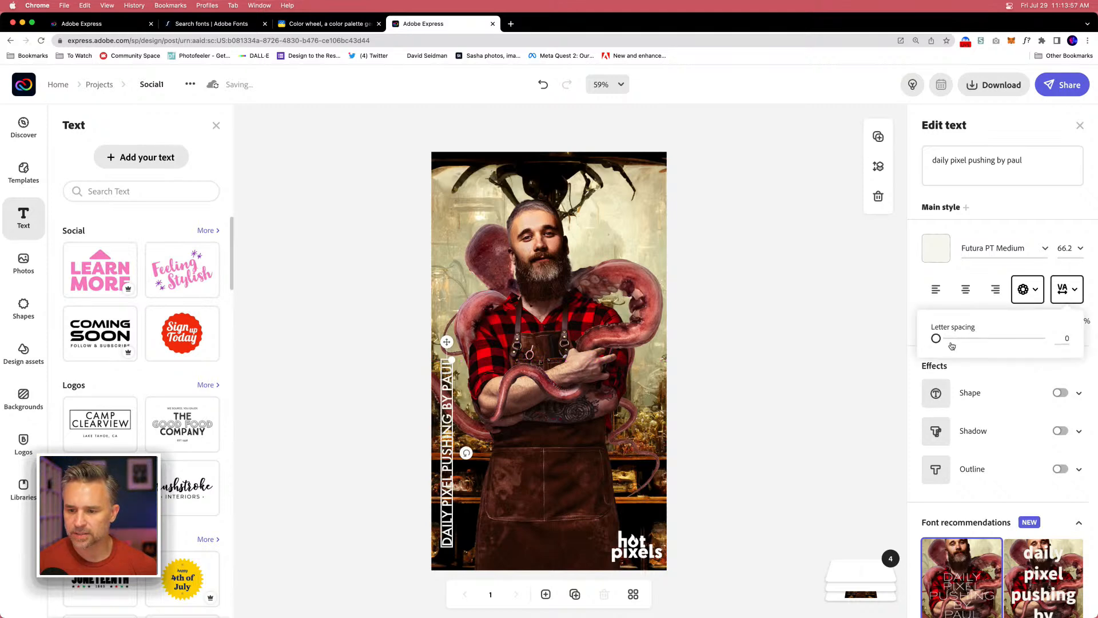
pyautogui.moveTo(937, 338); pyautogui.dragTo(961, 339)
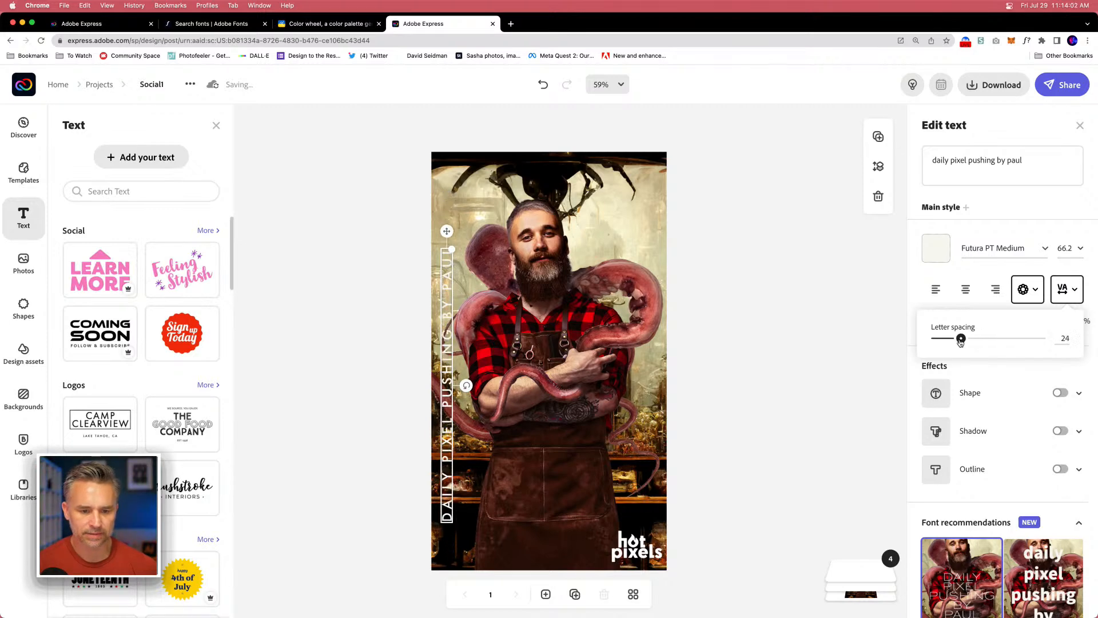
pyautogui.click(1069, 248)
pyautogui.click(1070, 340)
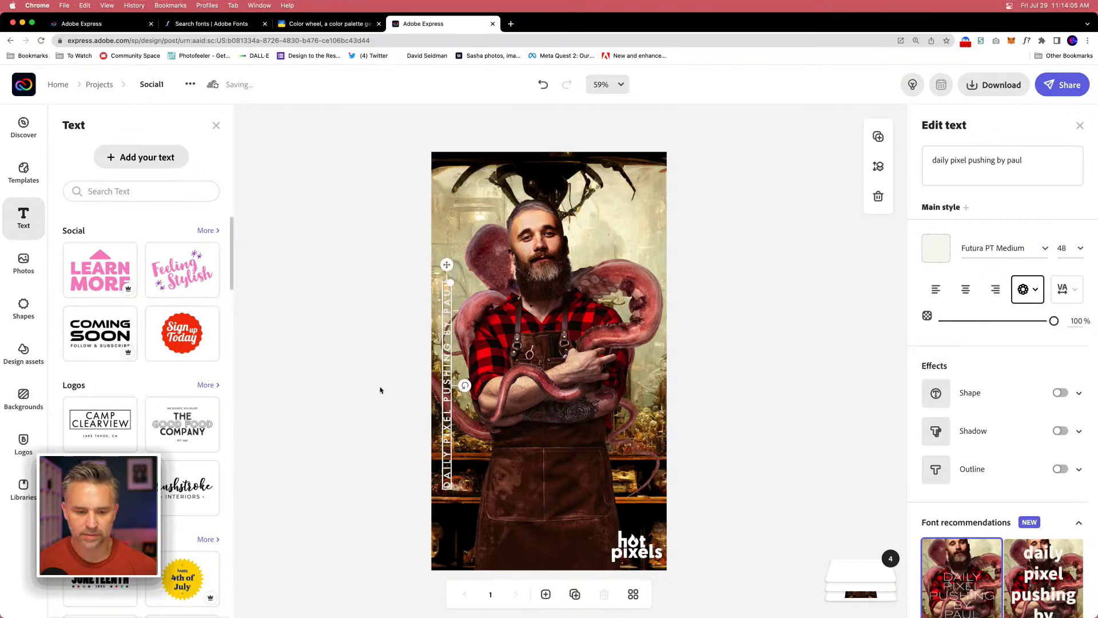
# Position the vertical text in the image's lower-left corner with a small margin from the left edge.
pyautogui.moveTo(447, 346); pyautogui.dragTo(442, 422)
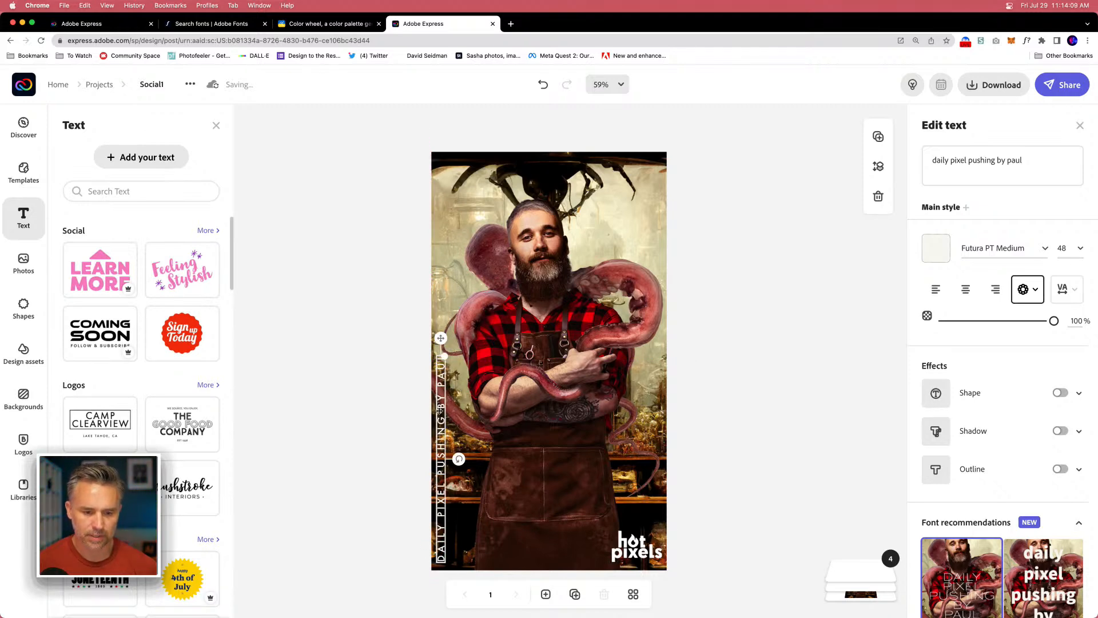
pyautogui.click(382, 392)
pyautogui.click(443, 383)
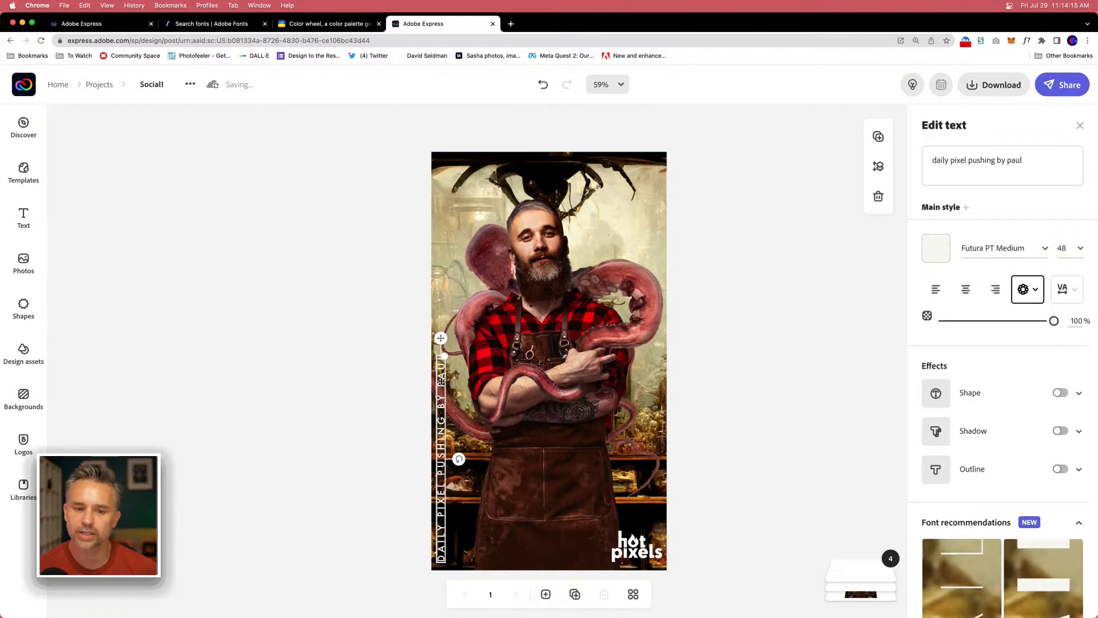
pyautogui.moveTo(441, 380)
pyautogui.mouseDown()
pyautogui.moveTo(506, 387)
pyautogui.moveTo(444, 388)
pyautogui.mouseUp()
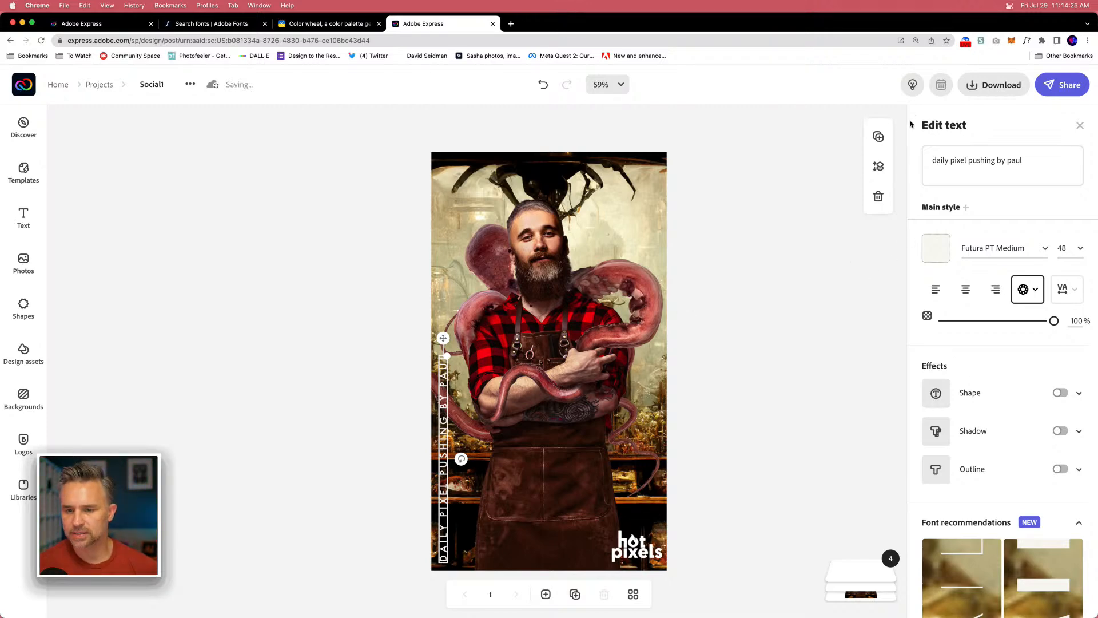
# Duplicate the vertical tagline text and rotate the copy to horizontal.
pyautogui.click(878, 137)
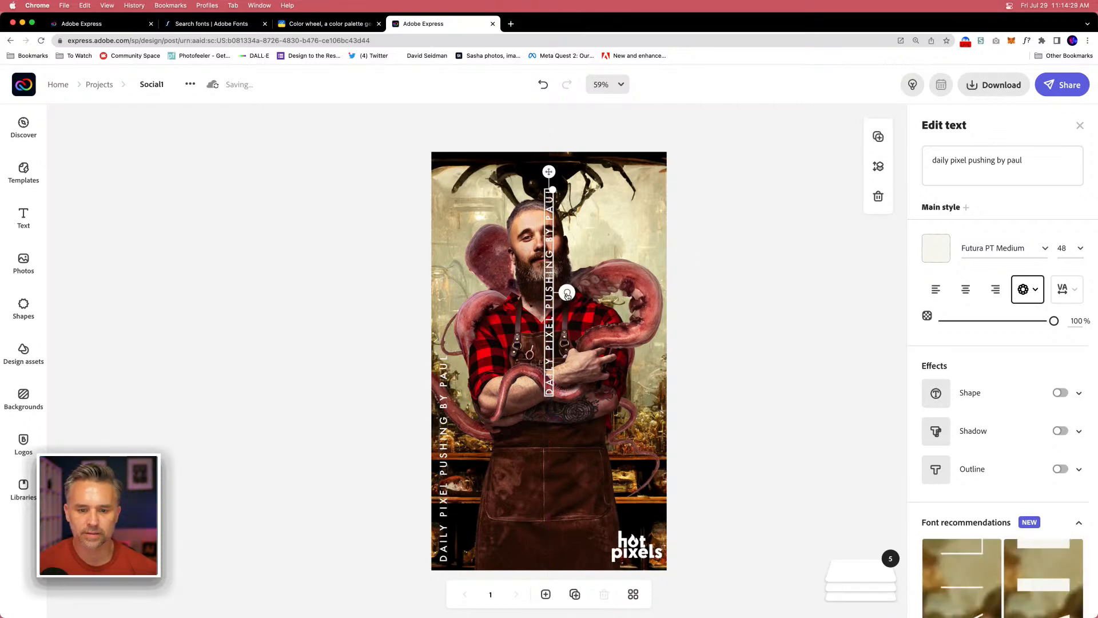
pyautogui.moveTo(566, 292); pyautogui.dragTo(548, 311)
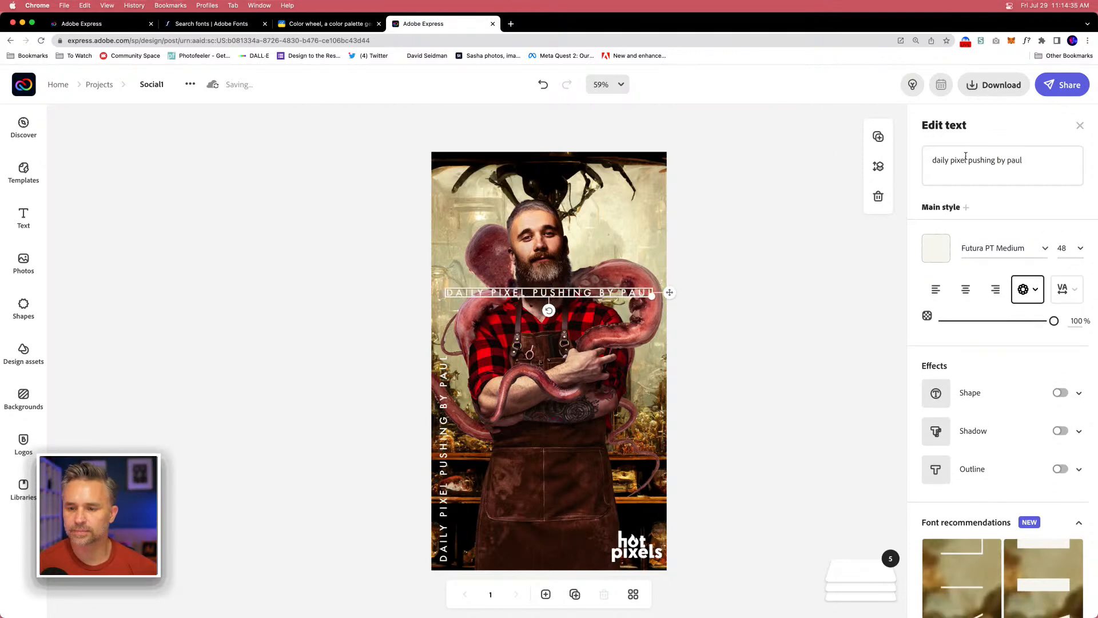
# Replace the copied tagline's text with 001 and place it in the image's upper-right corner.
pyautogui.moveTo(1045, 163); pyautogui.dragTo(895, 161)
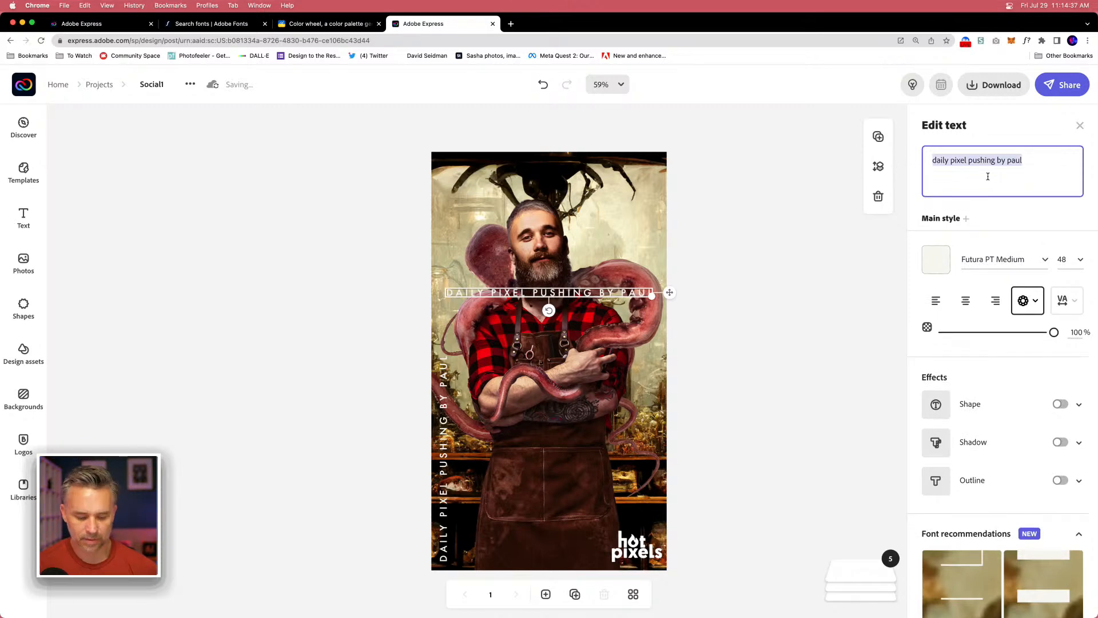
pyautogui.write('#')
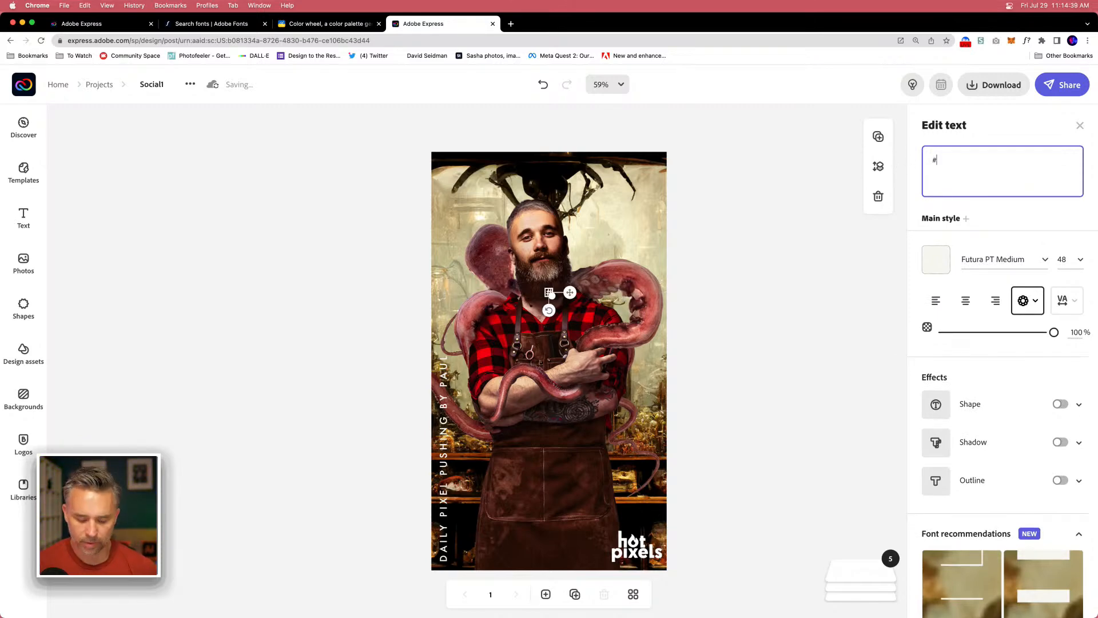
pyautogui.write('001')
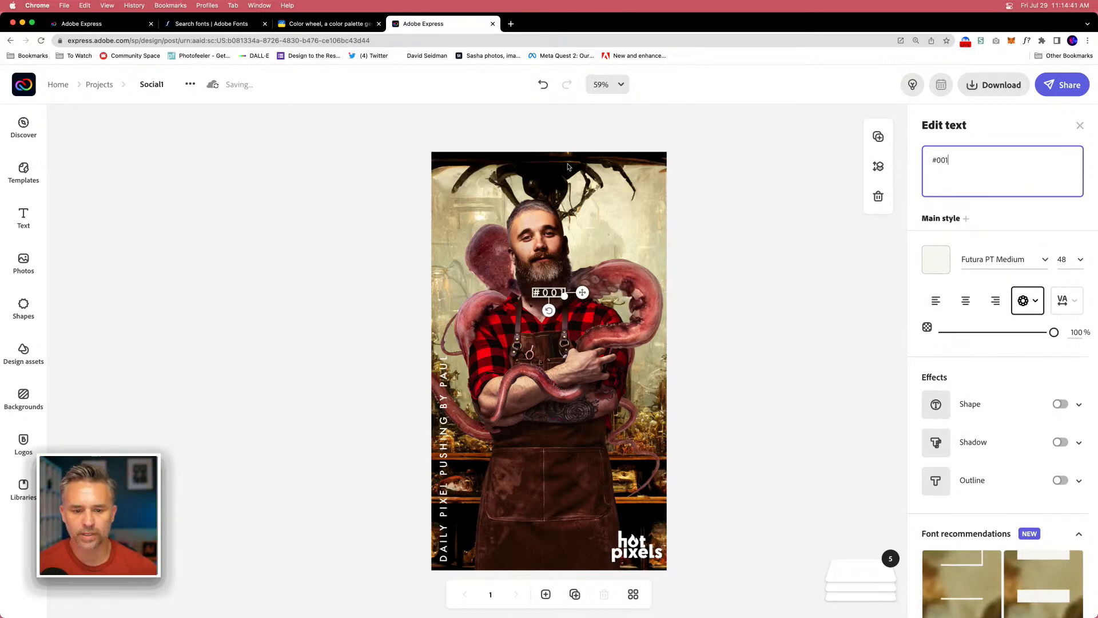
pyautogui.click(939, 159)
pyautogui.press('BackSpace')
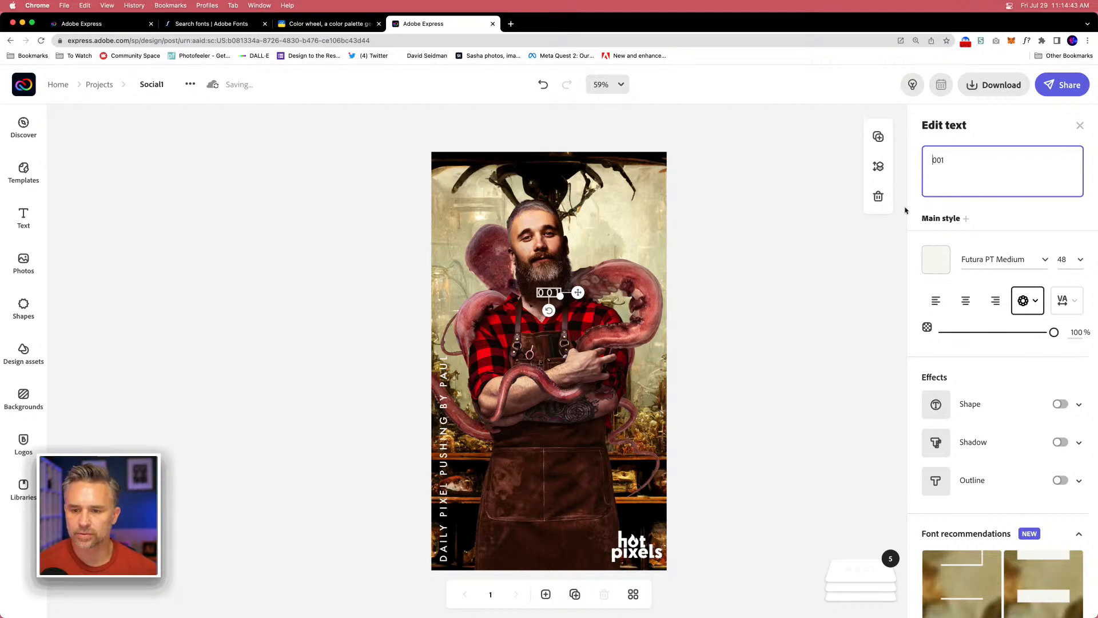
pyautogui.moveTo(552, 289); pyautogui.dragTo(645, 167)
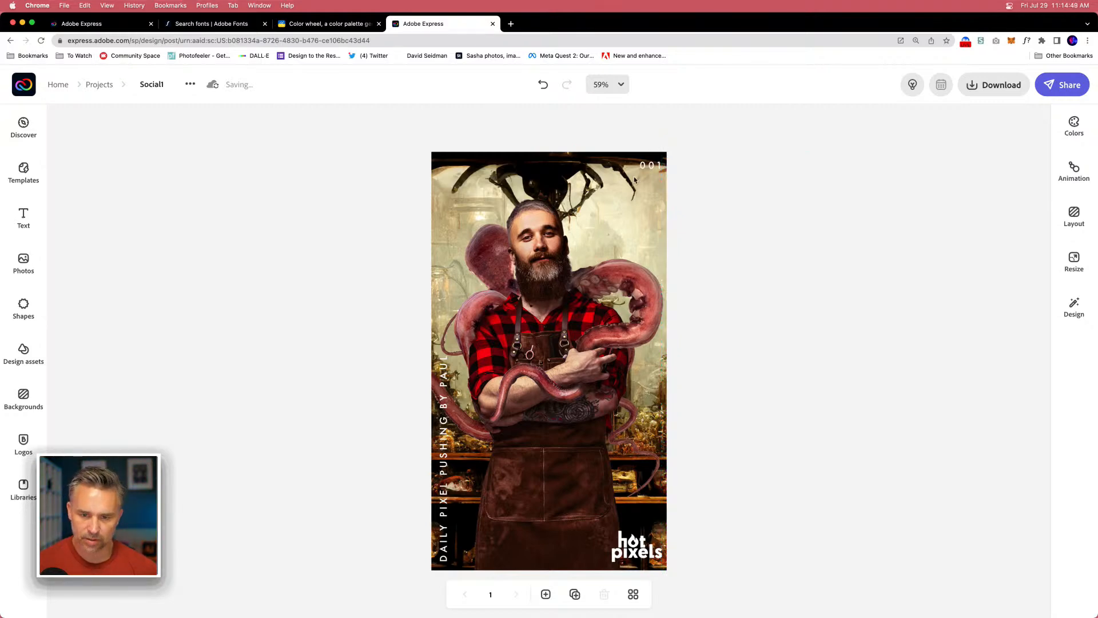
# Turn on a shadow for the 001 text and make the shadow black.
pyautogui.click(649, 168)
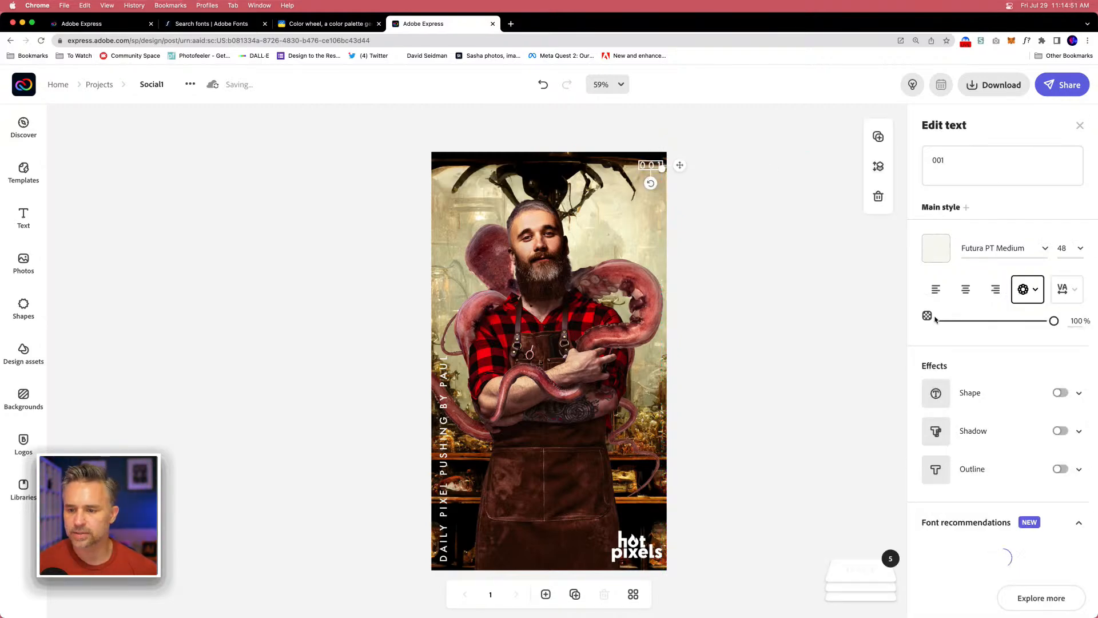
pyautogui.click(1060, 432)
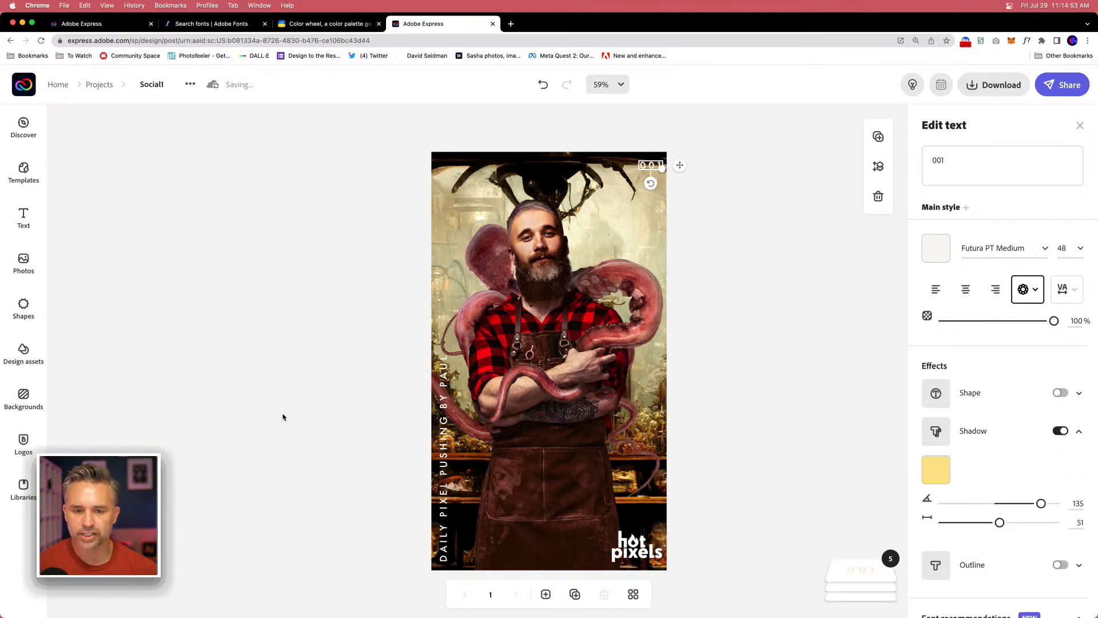
pyautogui.click(936, 469)
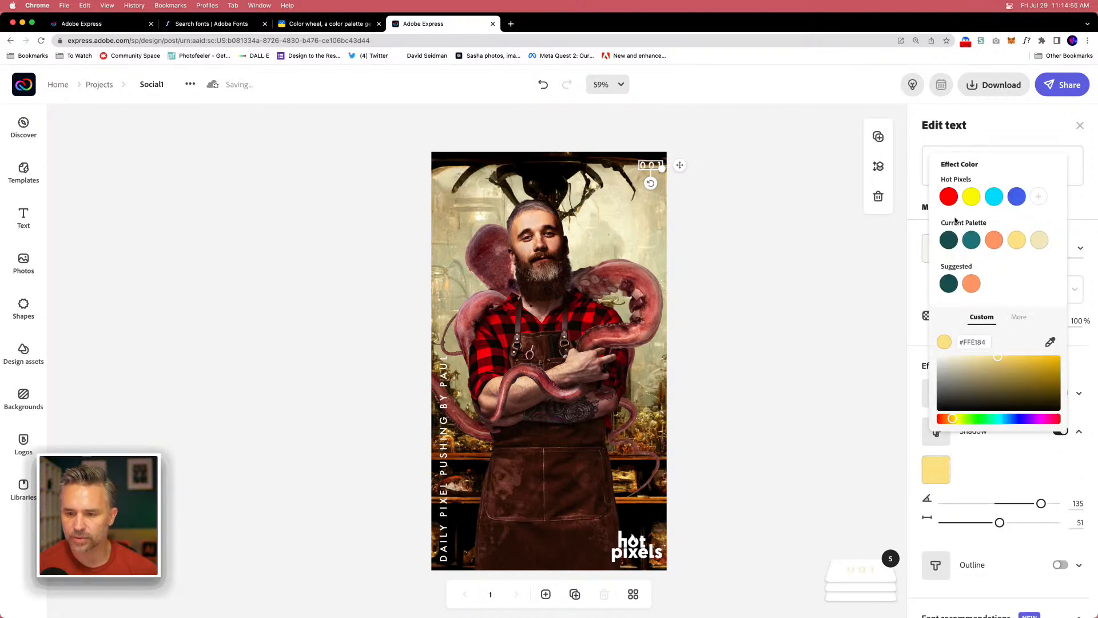
pyautogui.click(956, 384)
pyautogui.moveTo(957, 389); pyautogui.dragTo(933, 415)
pyautogui.click(598, 392)
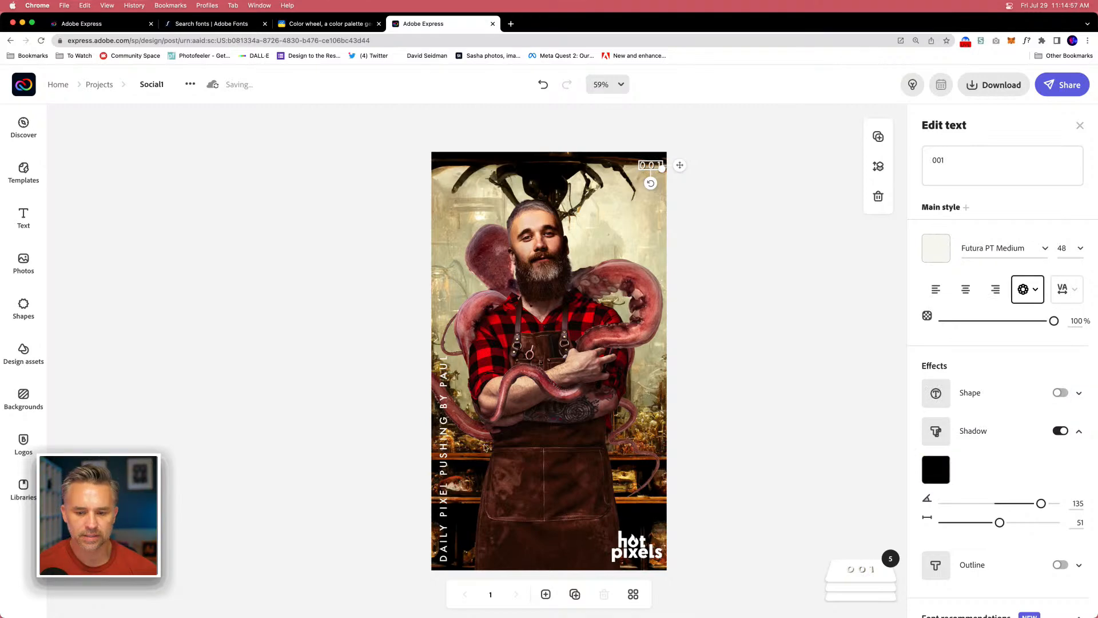
# Set the 001 text's shadow angle to 130 and its distance to 56.
pyautogui.scroll(-4, 1019, 528)
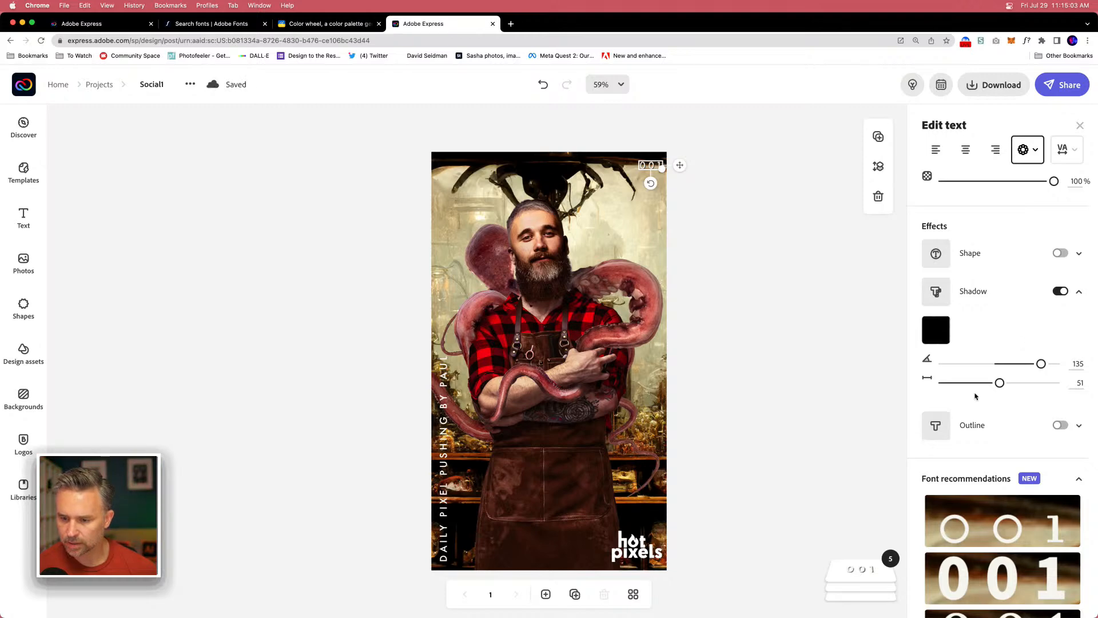
pyautogui.moveTo(1000, 383); pyautogui.dragTo(1041, 369)
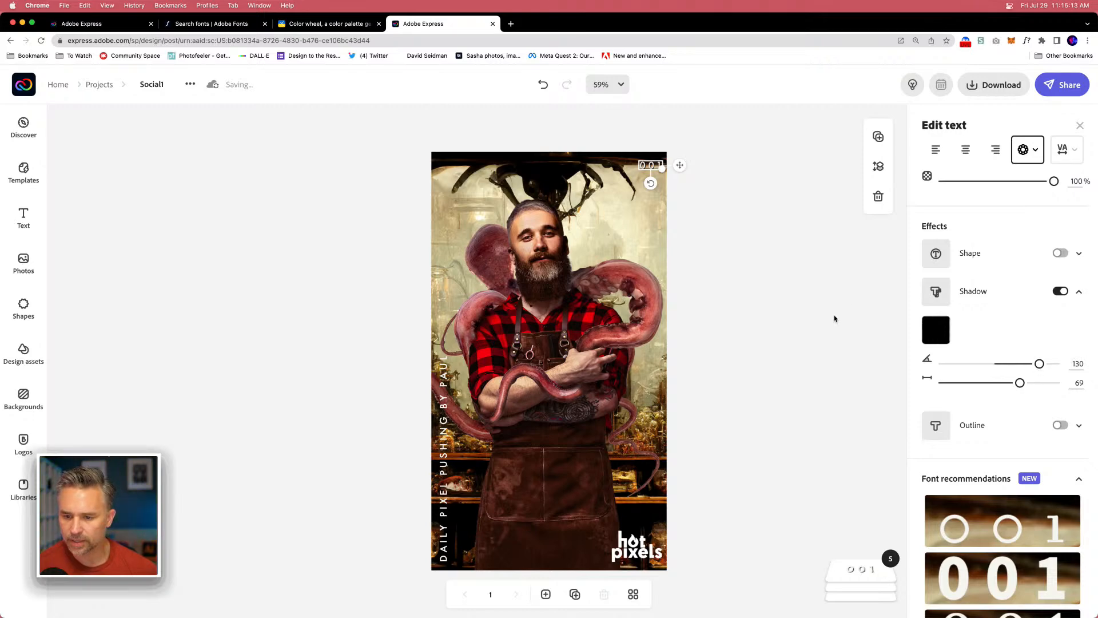
pyautogui.moveTo(1020, 383)
pyautogui.mouseDown()
pyautogui.moveTo(943, 382)
pyautogui.moveTo(1096, 384)
pyautogui.moveTo(986, 383)
pyautogui.moveTo(1005, 383)
pyautogui.mouseUp()
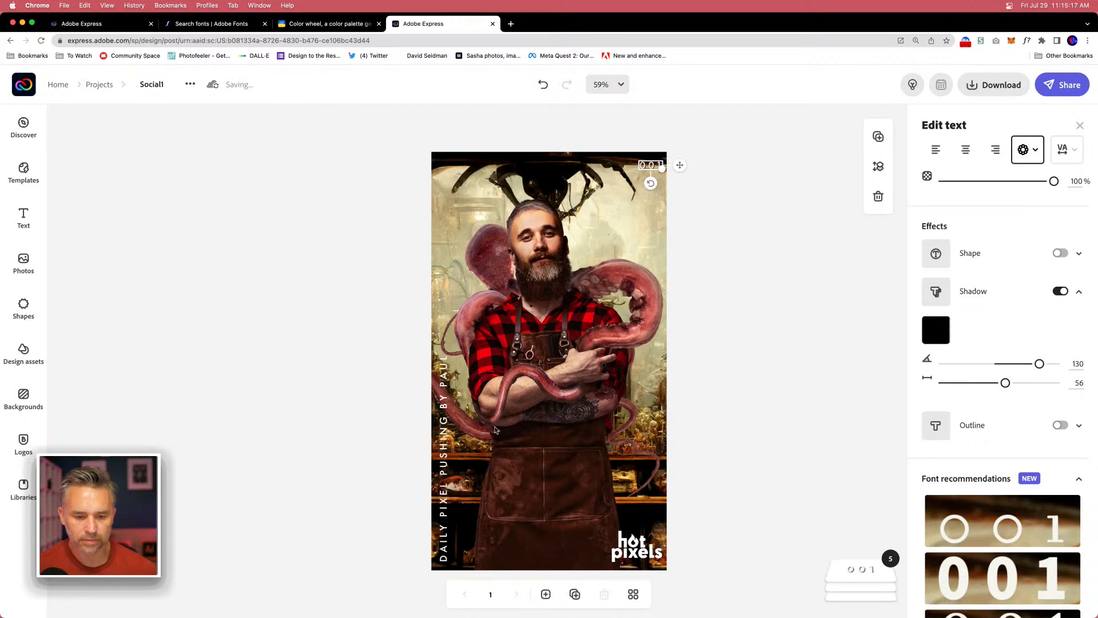
# Give the vertical tagline a black shadow with its angle set to 180.
pyautogui.click(449, 402)
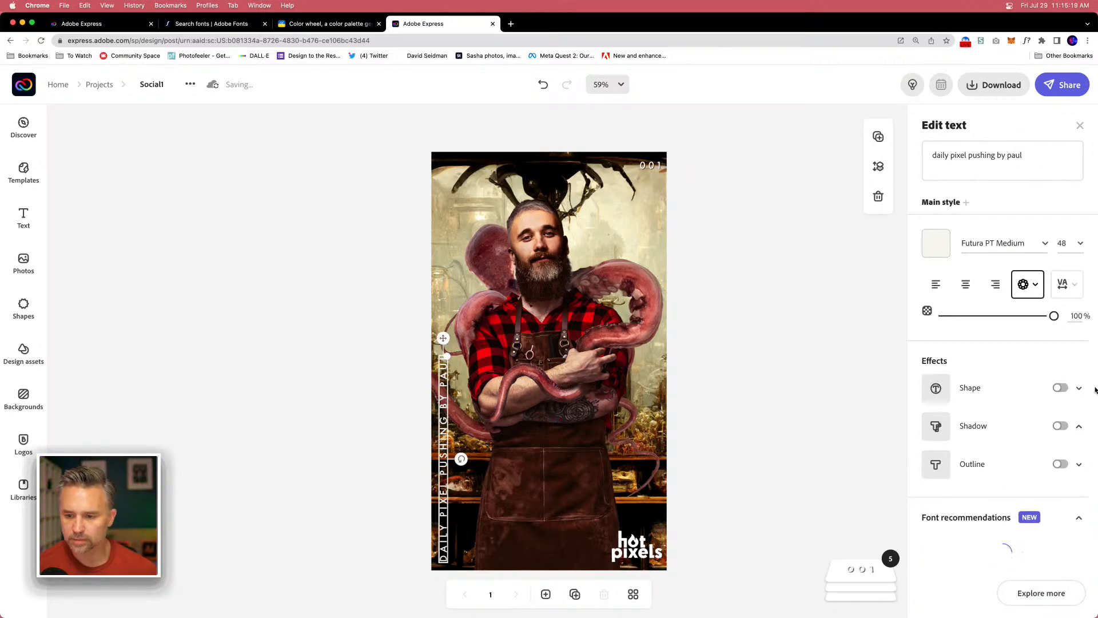
pyautogui.click(1061, 425)
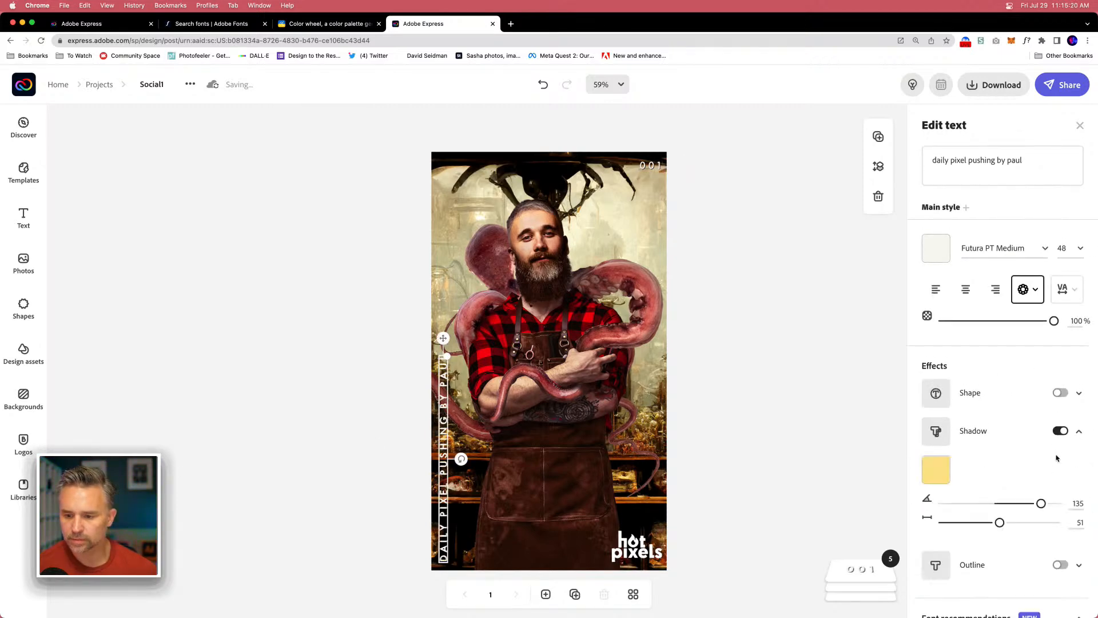
pyautogui.click(937, 471)
pyautogui.moveTo(943, 383); pyautogui.dragTo(938, 409)
pyautogui.click(993, 576)
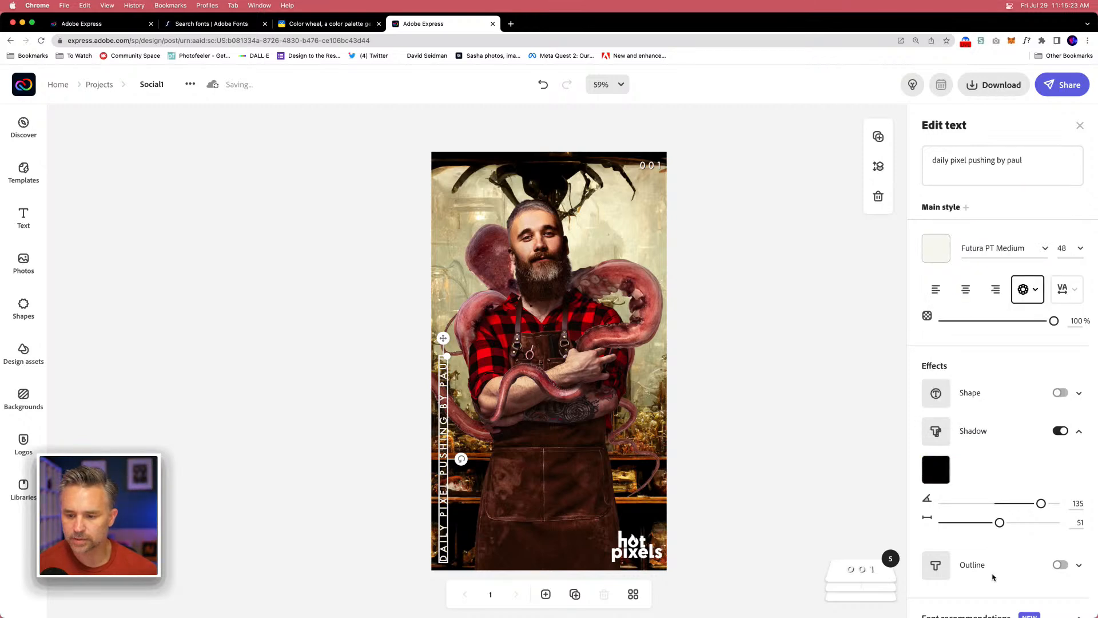
pyautogui.moveTo(1041, 504); pyautogui.dragTo(1055, 503)
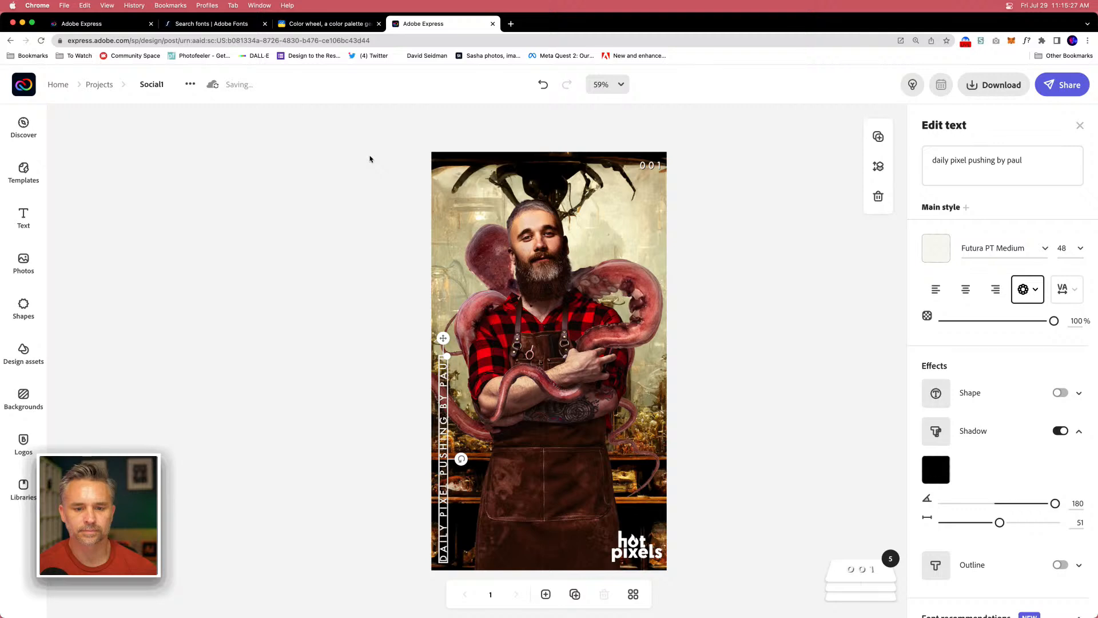
pyautogui.click(414, 183)
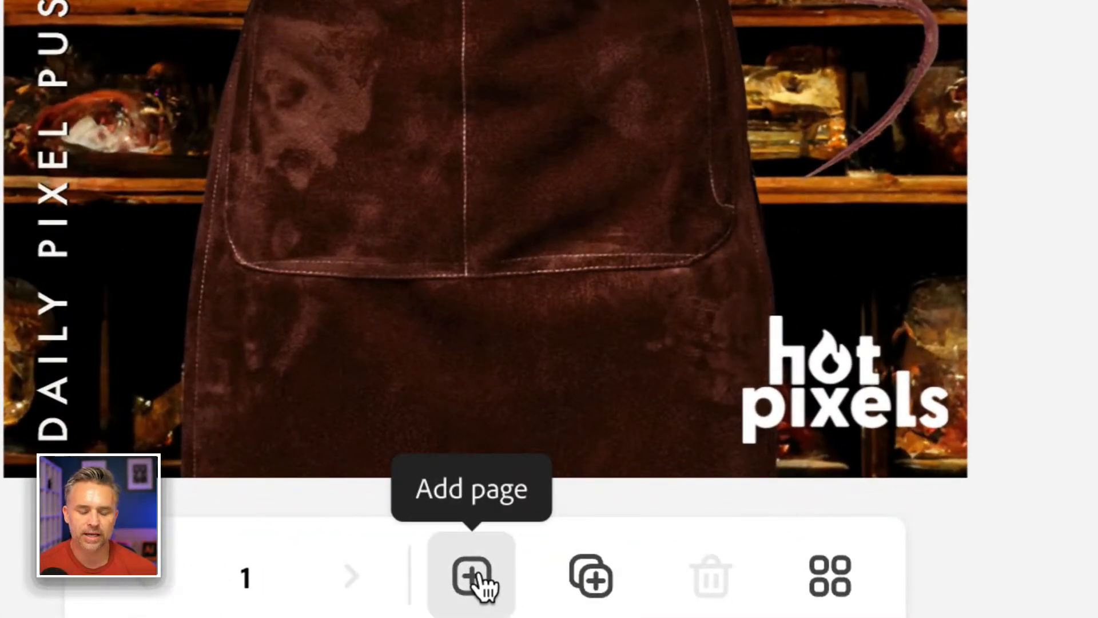
# Add a page with a custom size of 1200 × 600 px and compare it with the first page.
pyautogui.click(481, 579)
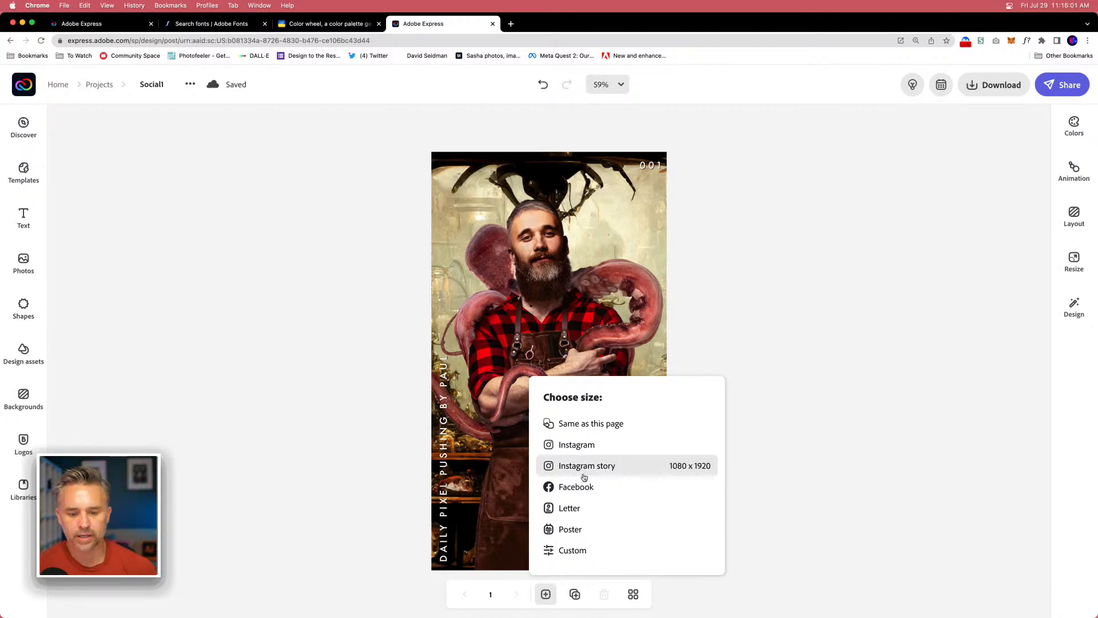
pyautogui.click(565, 551)
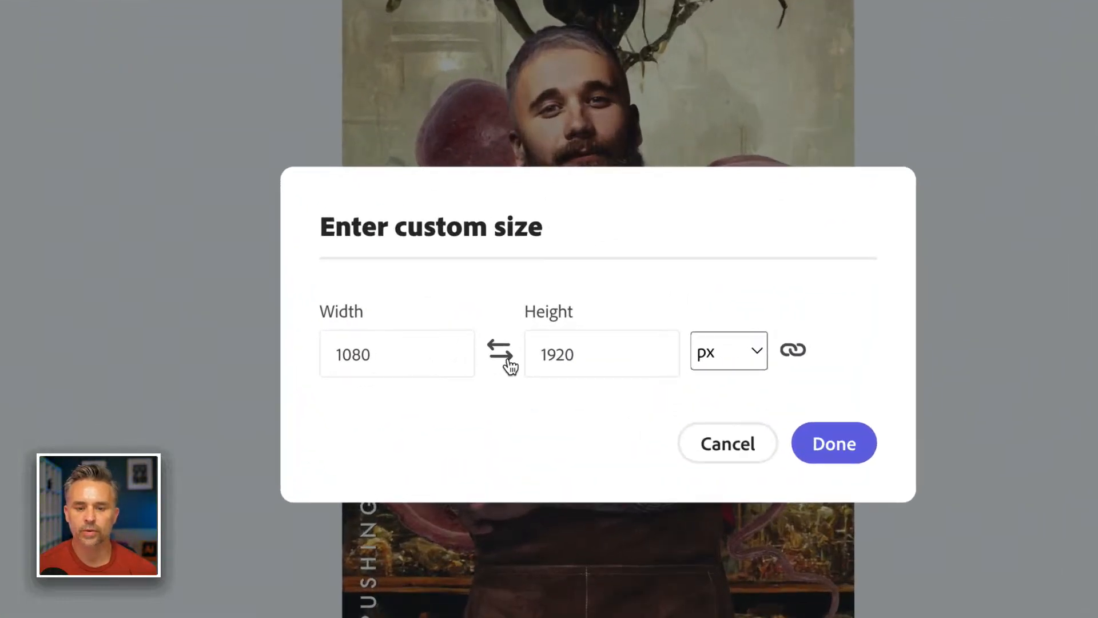
pyautogui.click(419, 353)
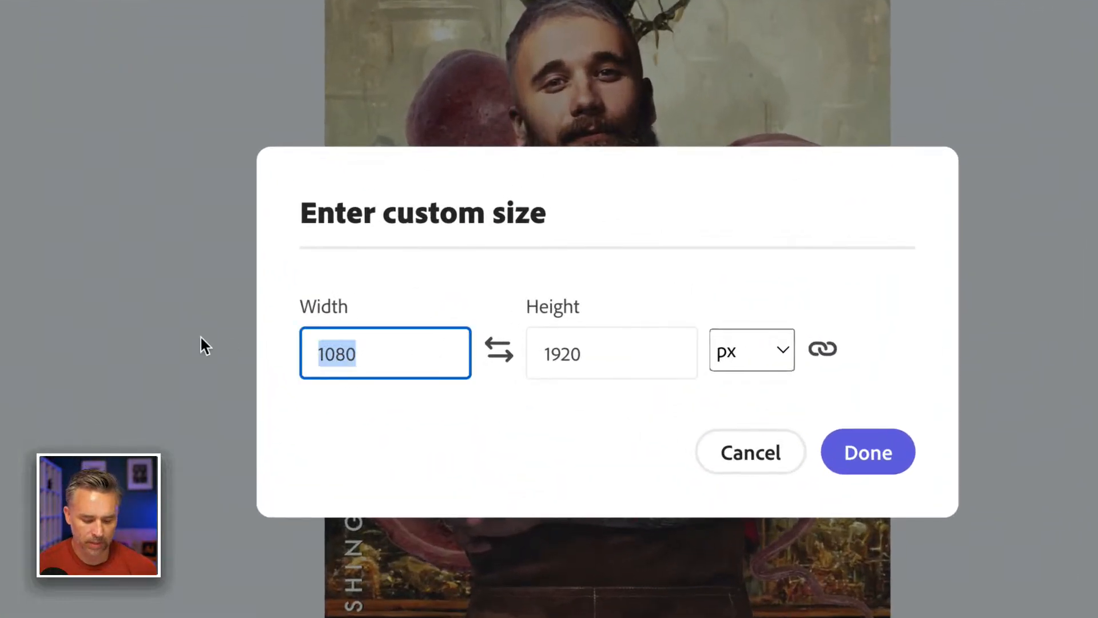
pyautogui.write('1200')
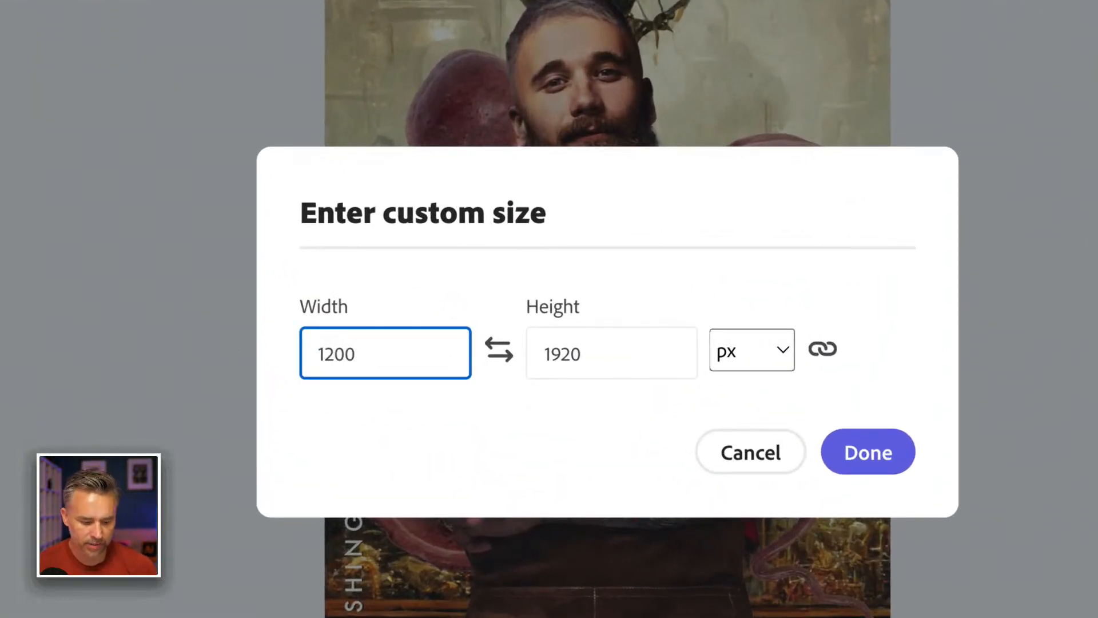
pyautogui.press('Tab')
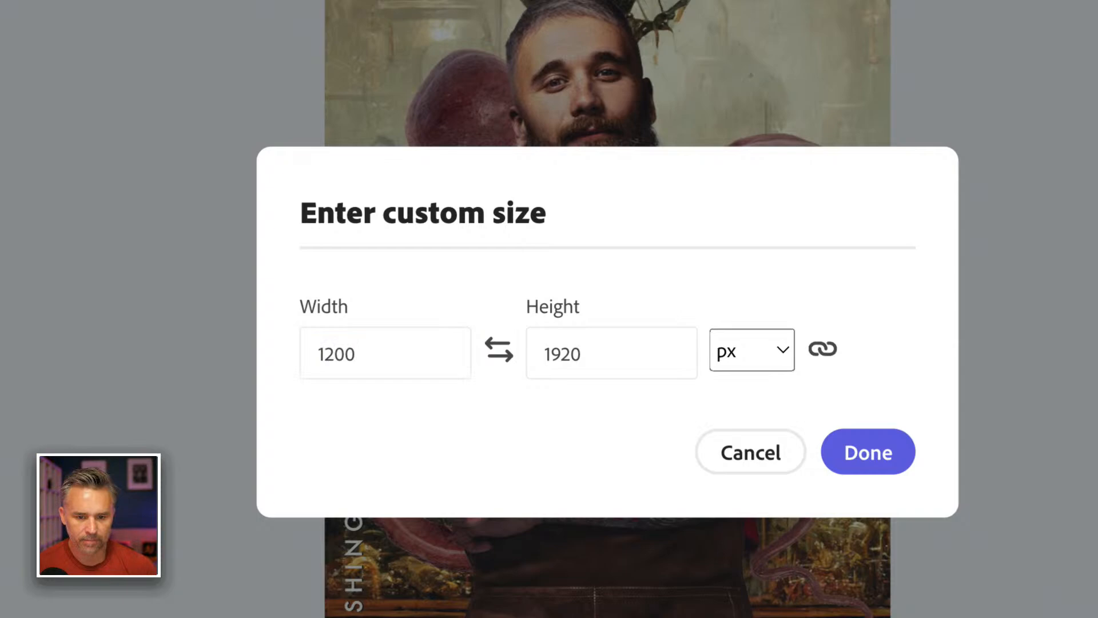
pyautogui.click(561, 374)
pyautogui.write('600')
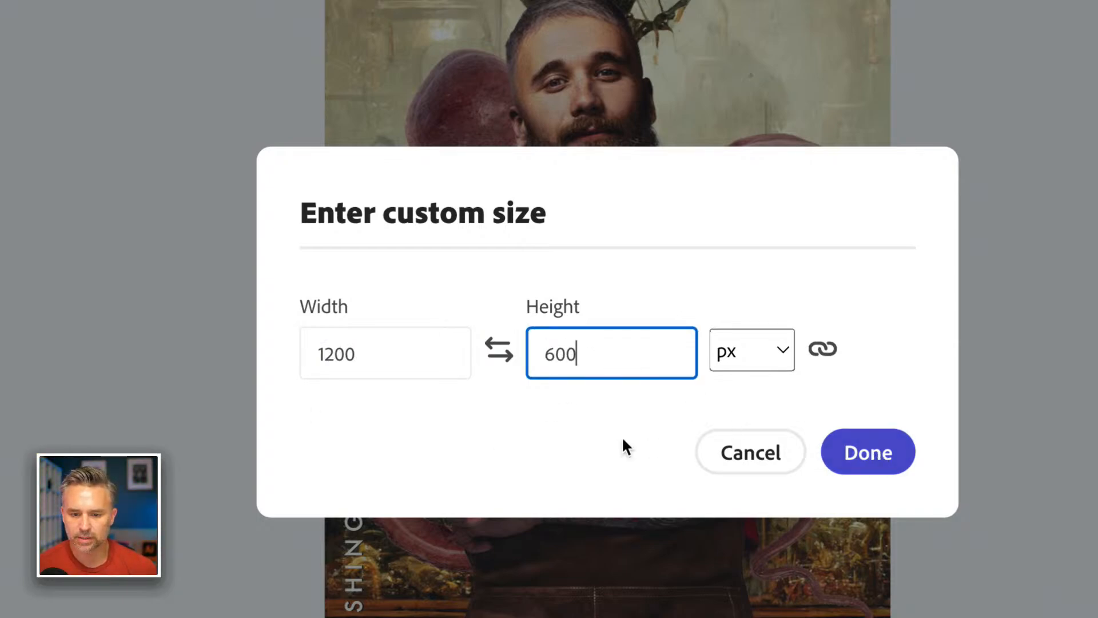
pyautogui.click(858, 451)
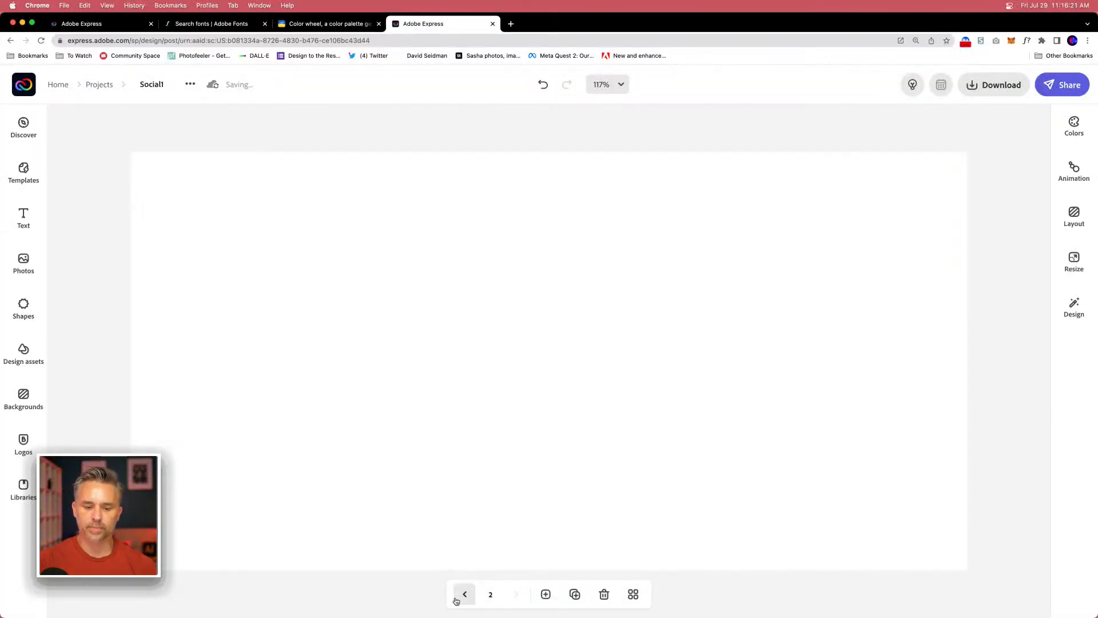
pyautogui.click(461, 595)
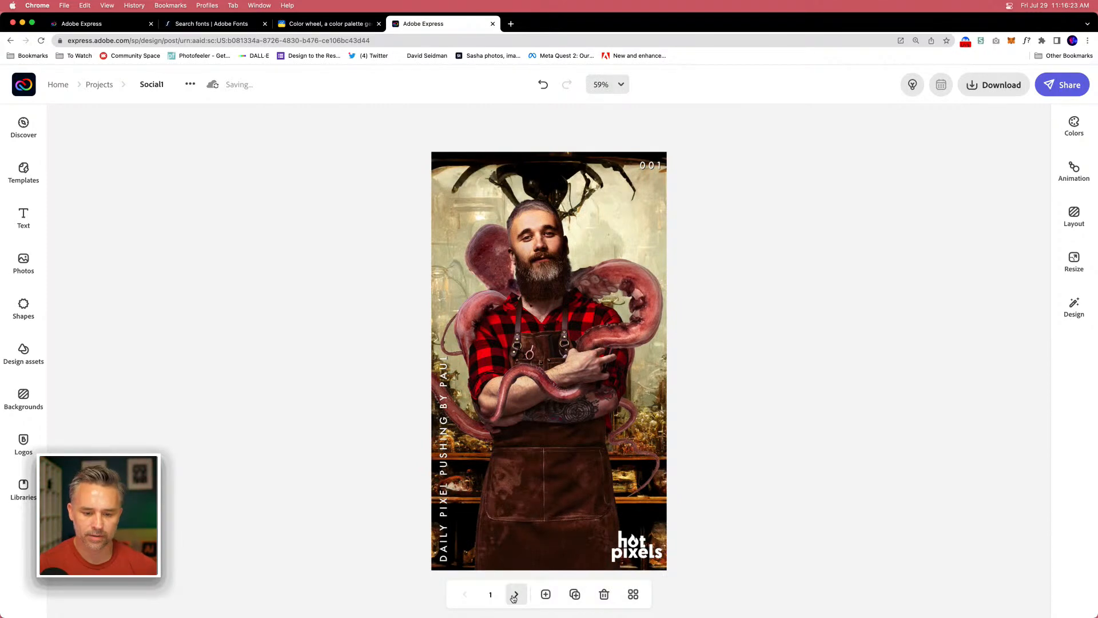
pyautogui.click(516, 595)
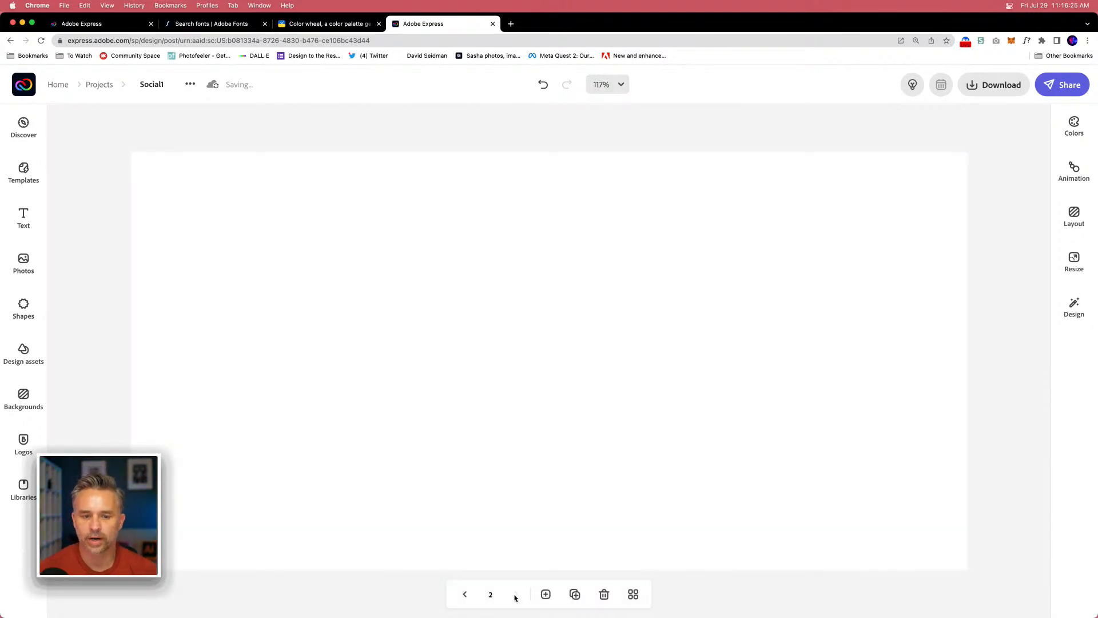
# Insert the image of the bearded man with tentacles from the Misc library onto the blank second page.
pyautogui.click(265, 340)
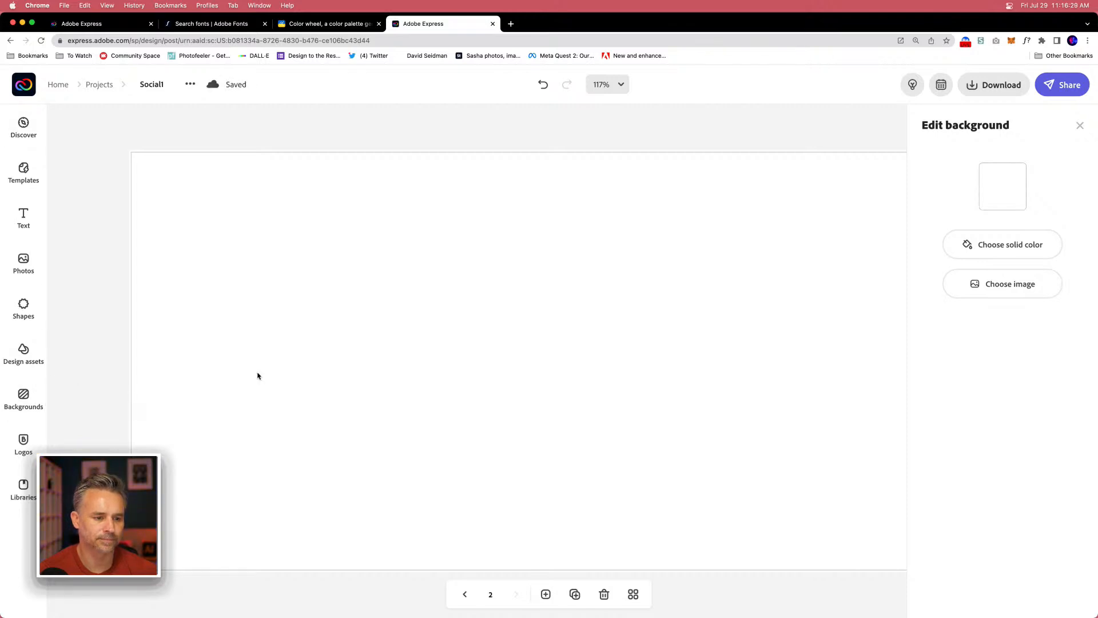
pyautogui.click(23, 486)
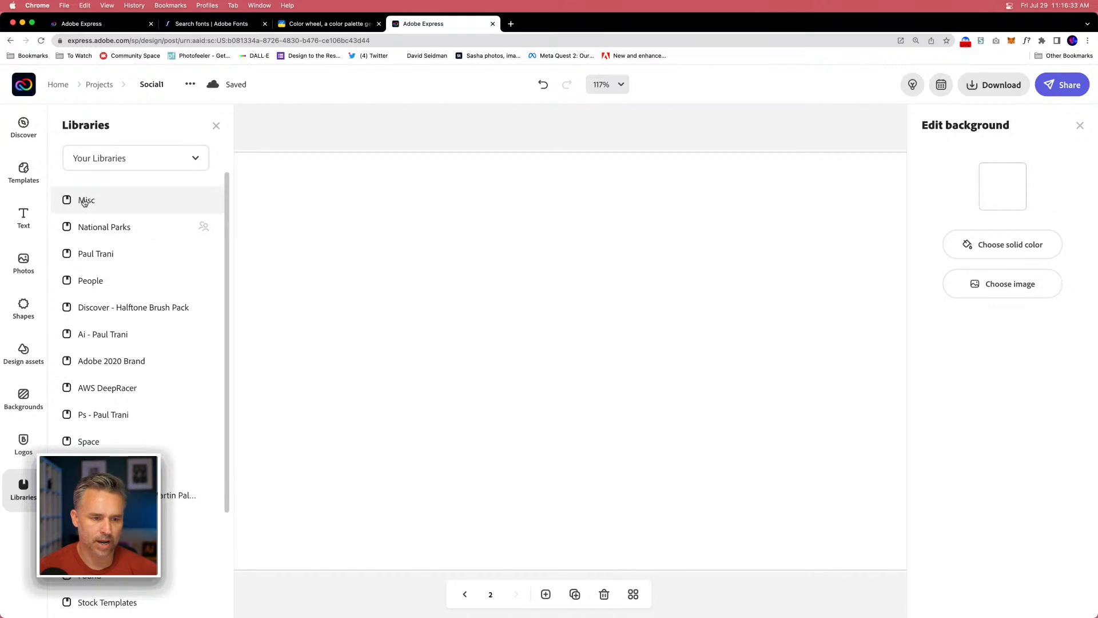
pyautogui.click(89, 199)
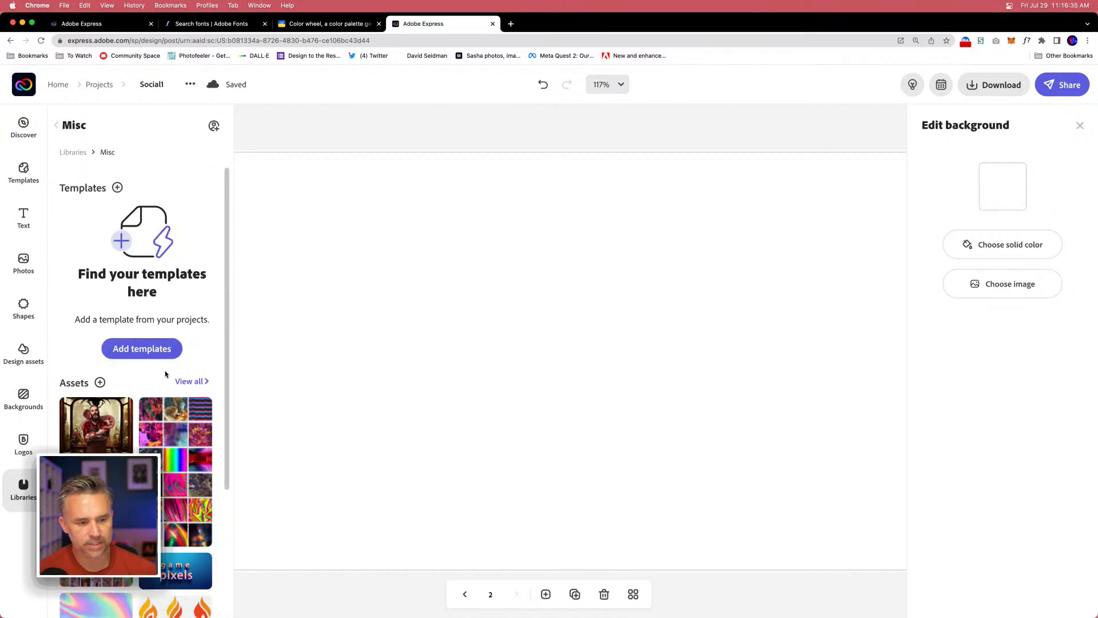
pyautogui.click(102, 413)
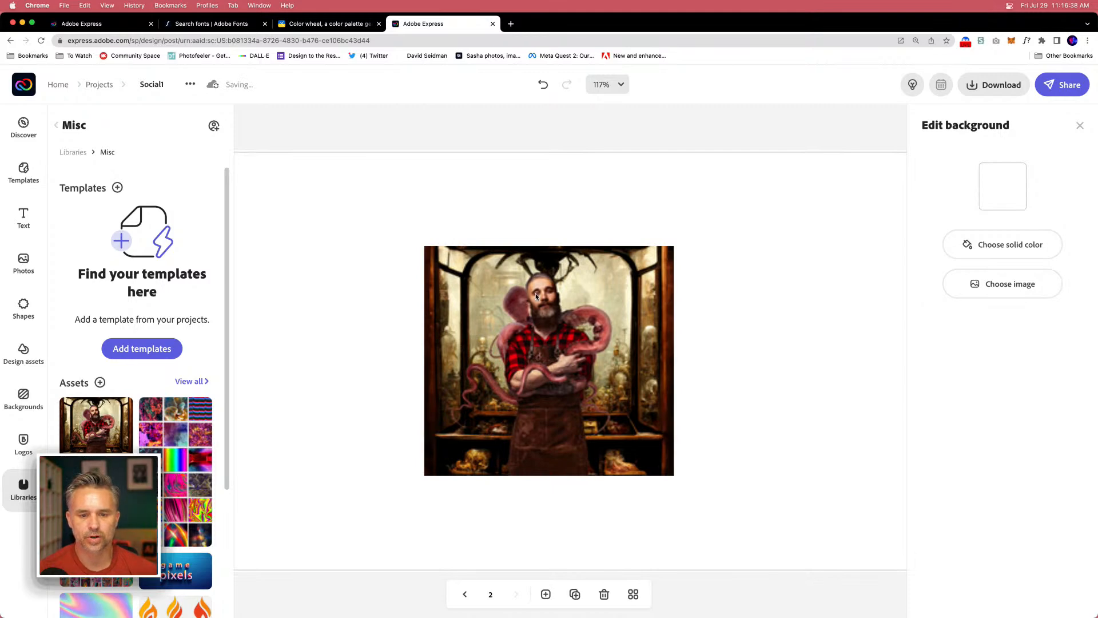
# Align the inserted image with the page's lower edge and enlarge it to fill the full page height.
pyautogui.click(537, 296)
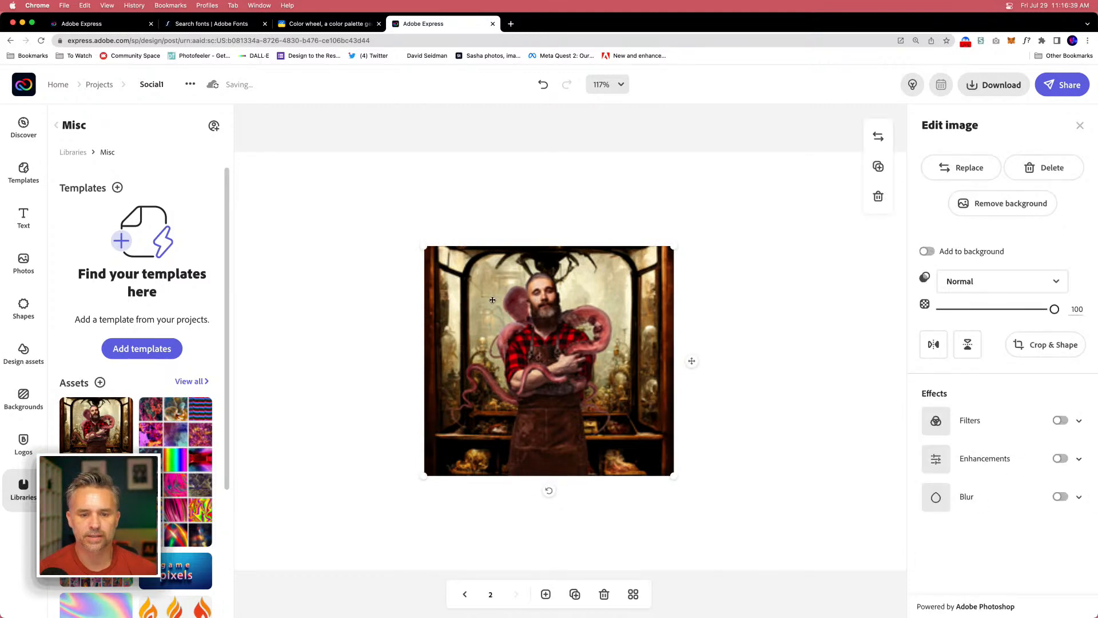
pyautogui.moveTo(491, 299); pyautogui.dragTo(603, 395)
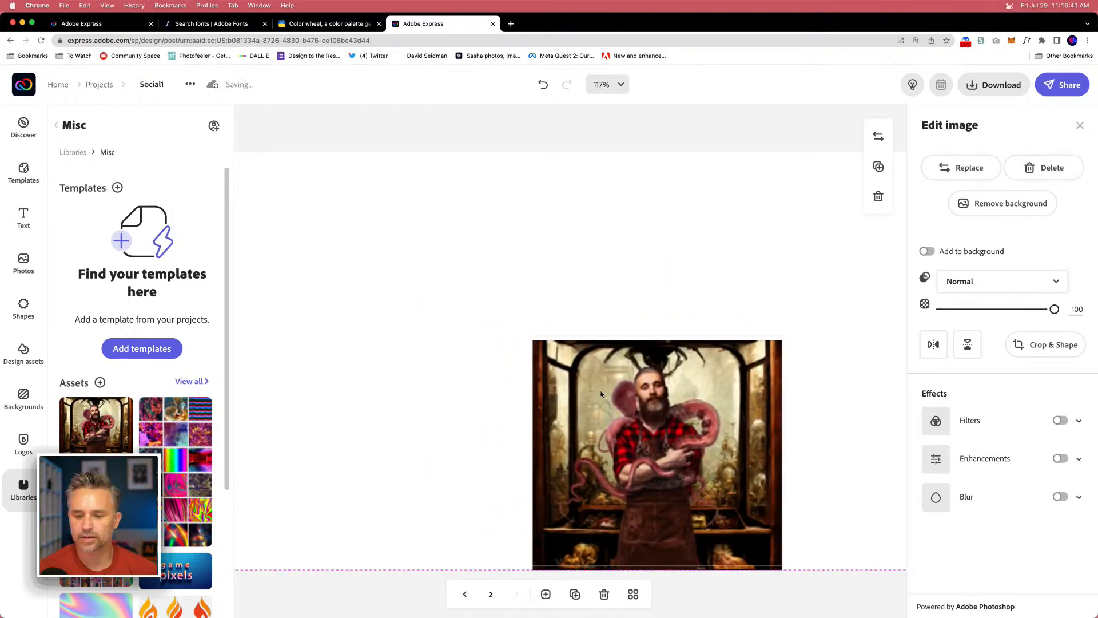
pyautogui.moveTo(479, 273); pyautogui.dragTo(309, 174)
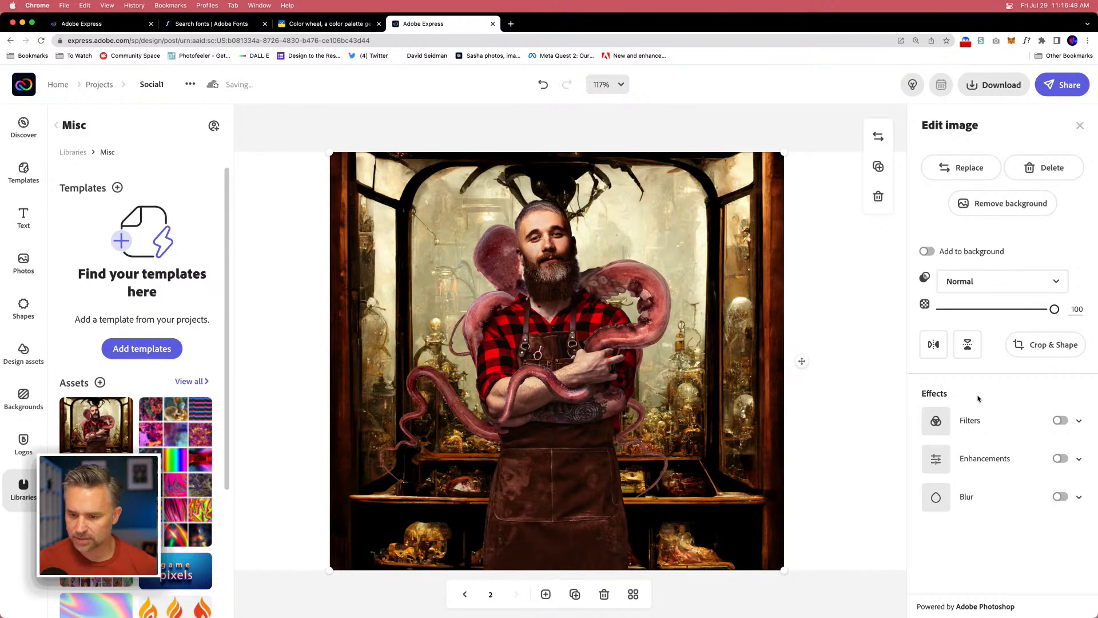
# Turn the inserted image into the second page's background and shift it down to show the man's whole head.
pyautogui.click(926, 251)
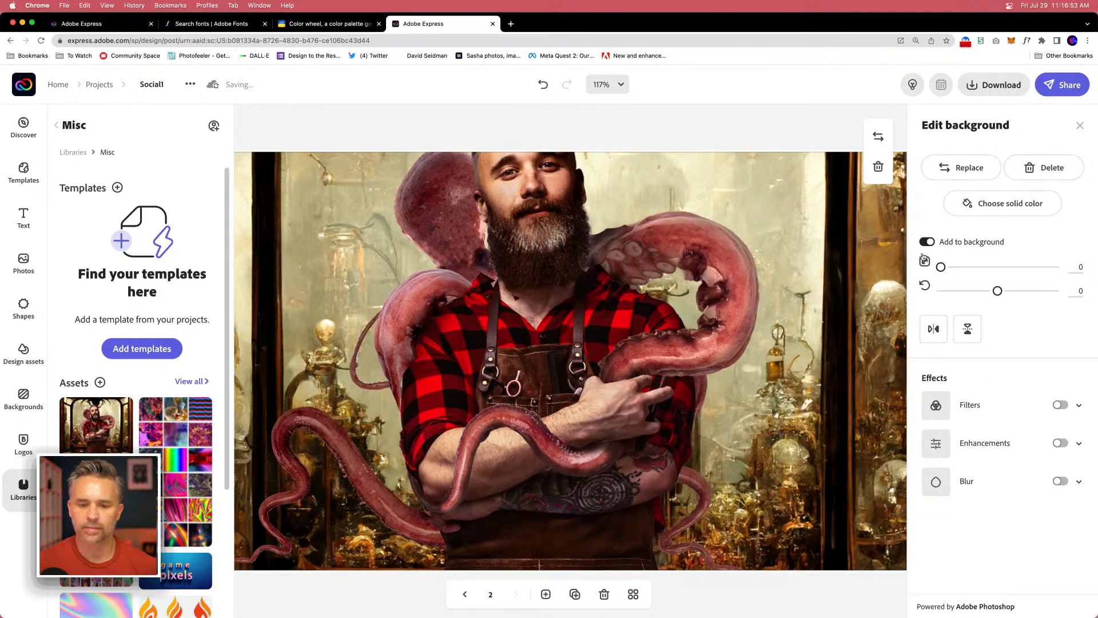
pyautogui.moveTo(514, 298); pyautogui.dragTo(514, 317)
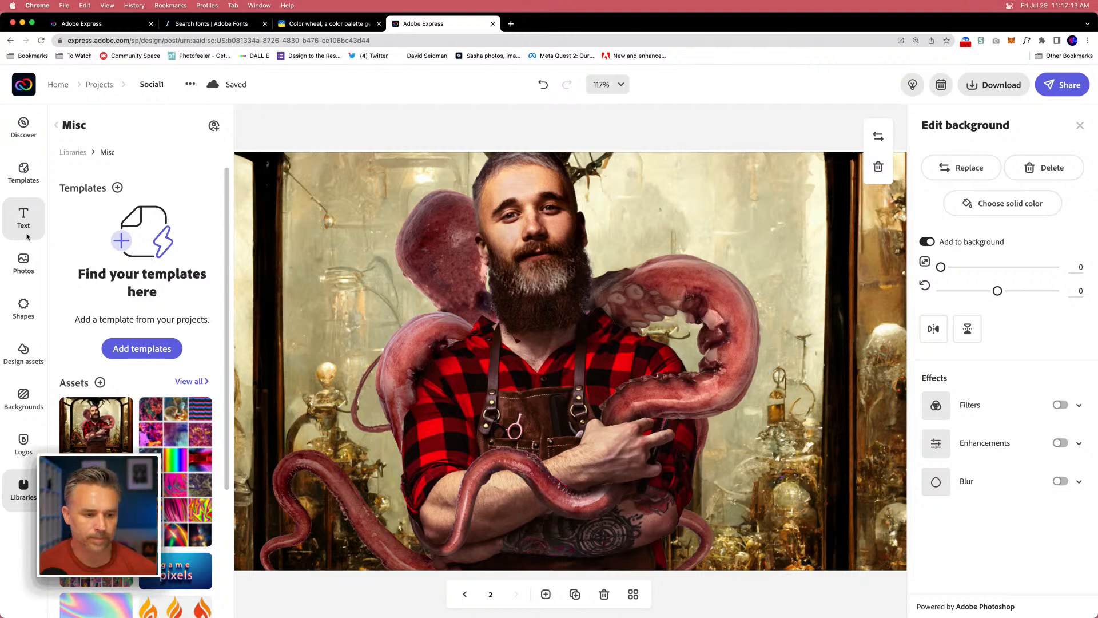
# Copy the tagline, the 001 number and the logo from the first page and paste them onto the second page.
pyautogui.click(24, 443)
pyautogui.click(87, 198)
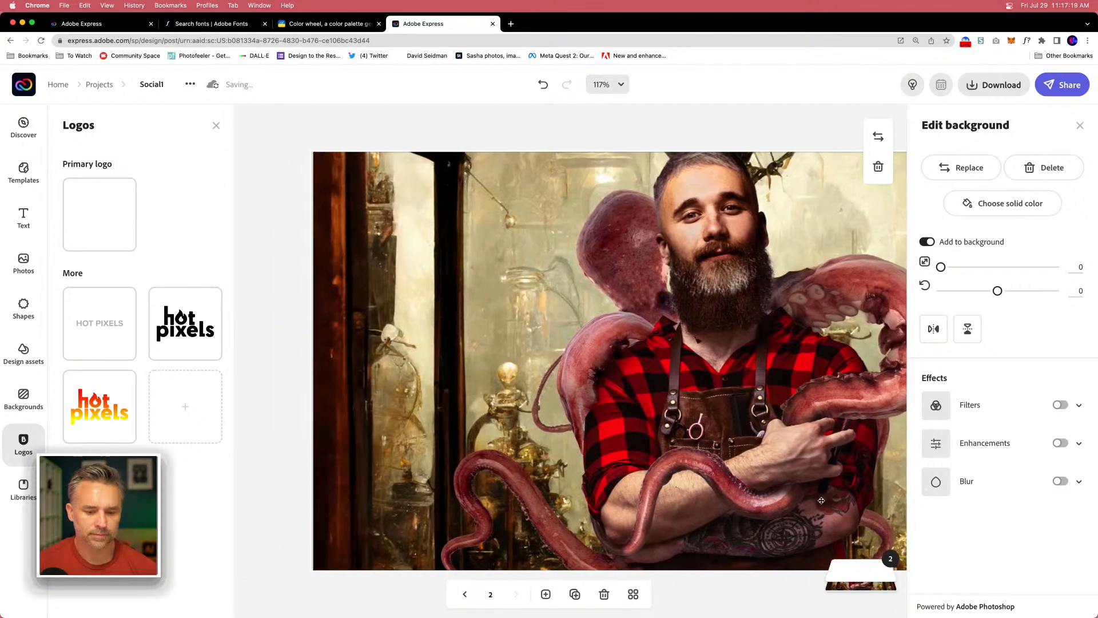
pyautogui.click(463, 594)
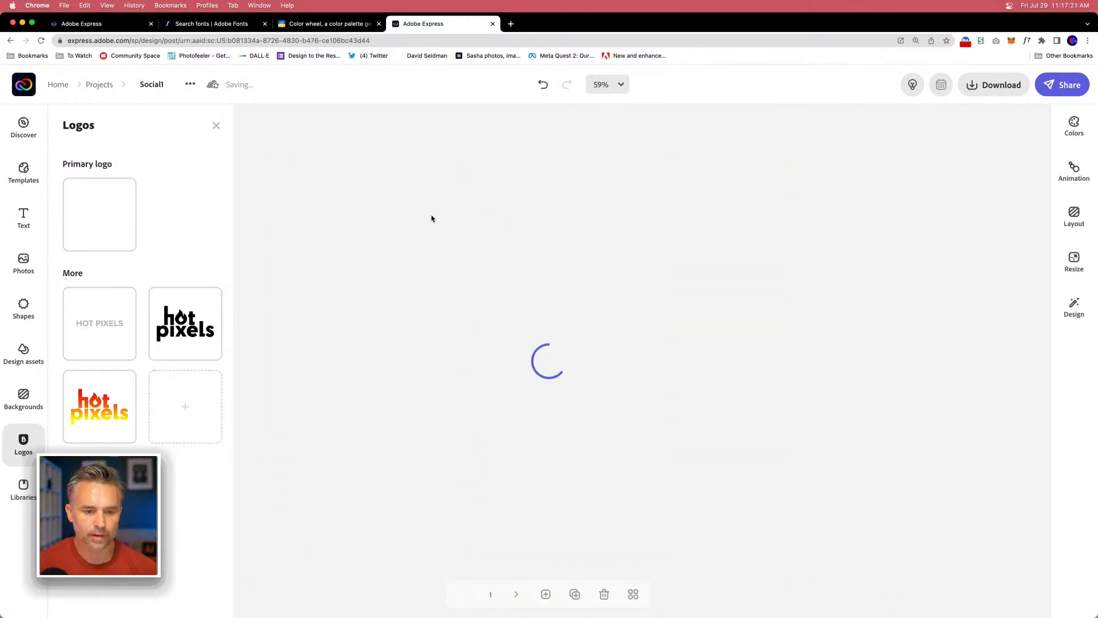
pyautogui.click(445, 445)
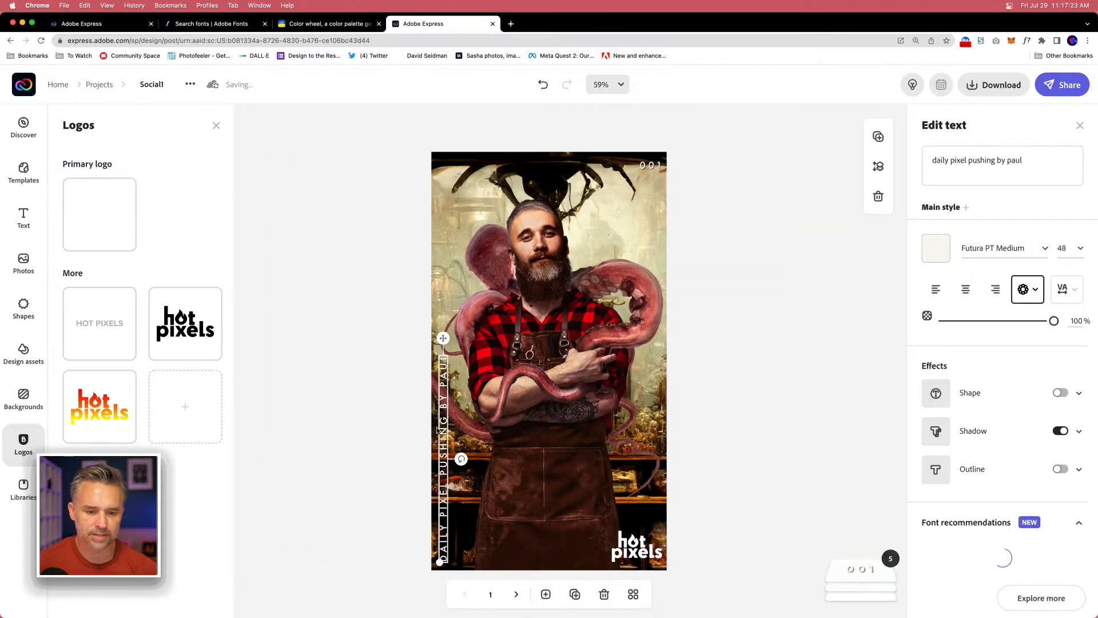
pyautogui.keyDown('shift'); pyautogui.click(643, 166); pyautogui.keyUp('shift')
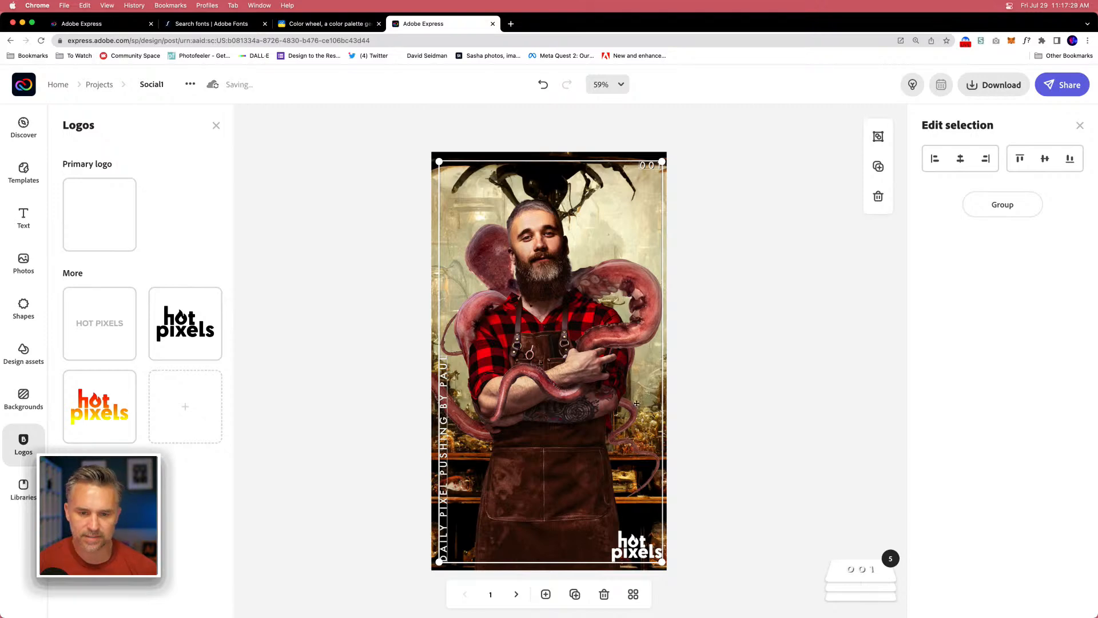
pyautogui.click(516, 594)
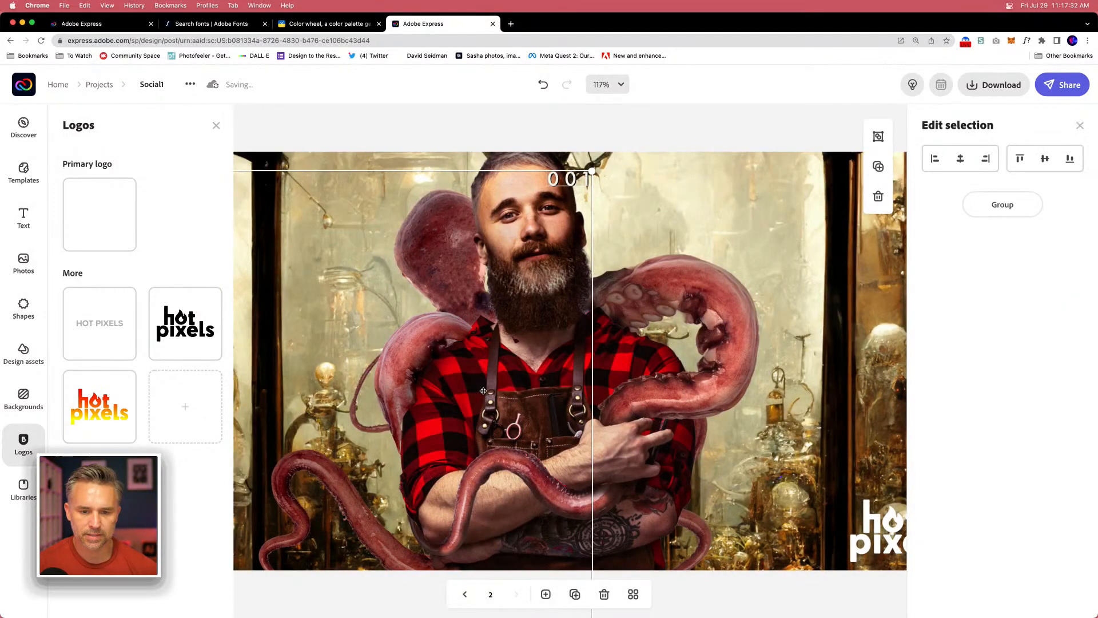
# Move the 001 number toward the second page's upper right and place the vertical tagline along its left edge.
pyautogui.moveTo(556, 182); pyautogui.dragTo(803, 167)
pyautogui.click(662, 132)
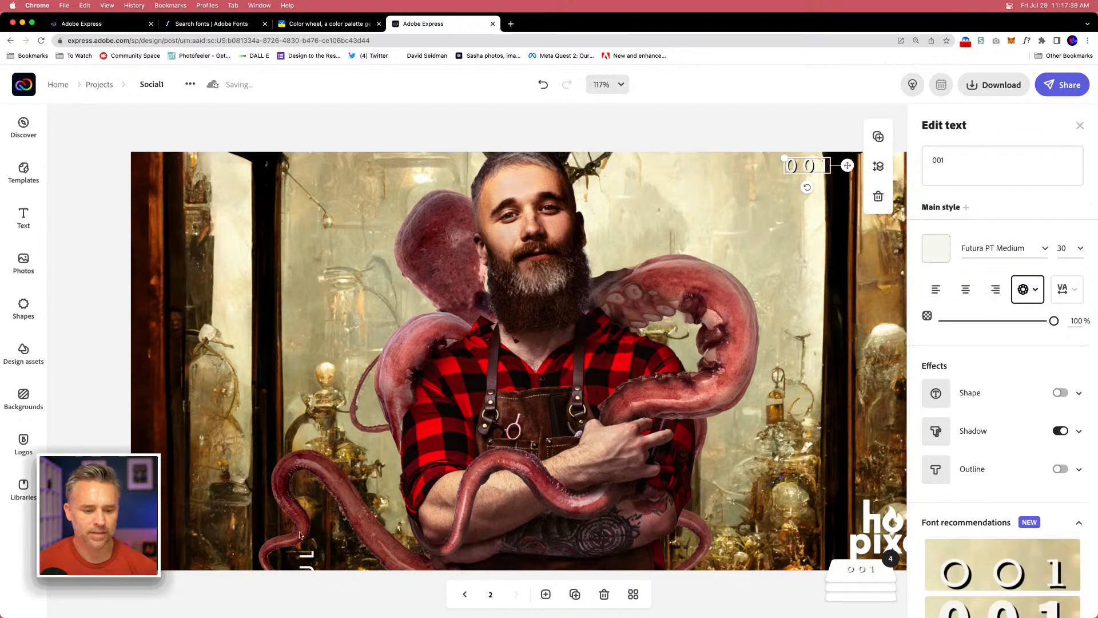
pyautogui.click(306, 560)
pyautogui.moveTo(292, 456); pyautogui.dragTo(149, 158)
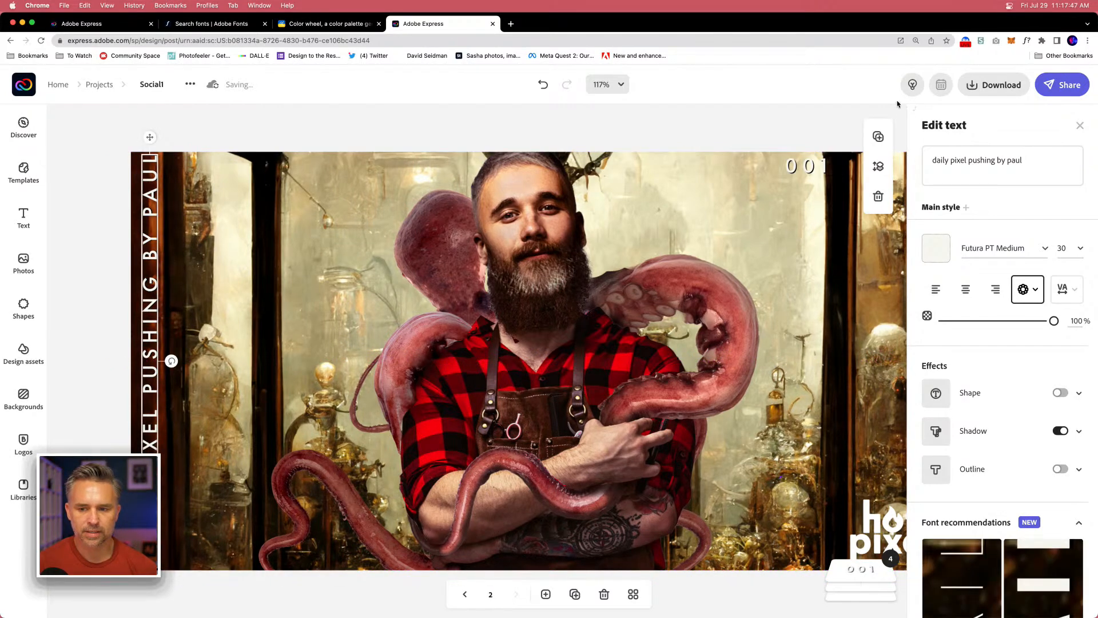
pyautogui.click(1080, 125)
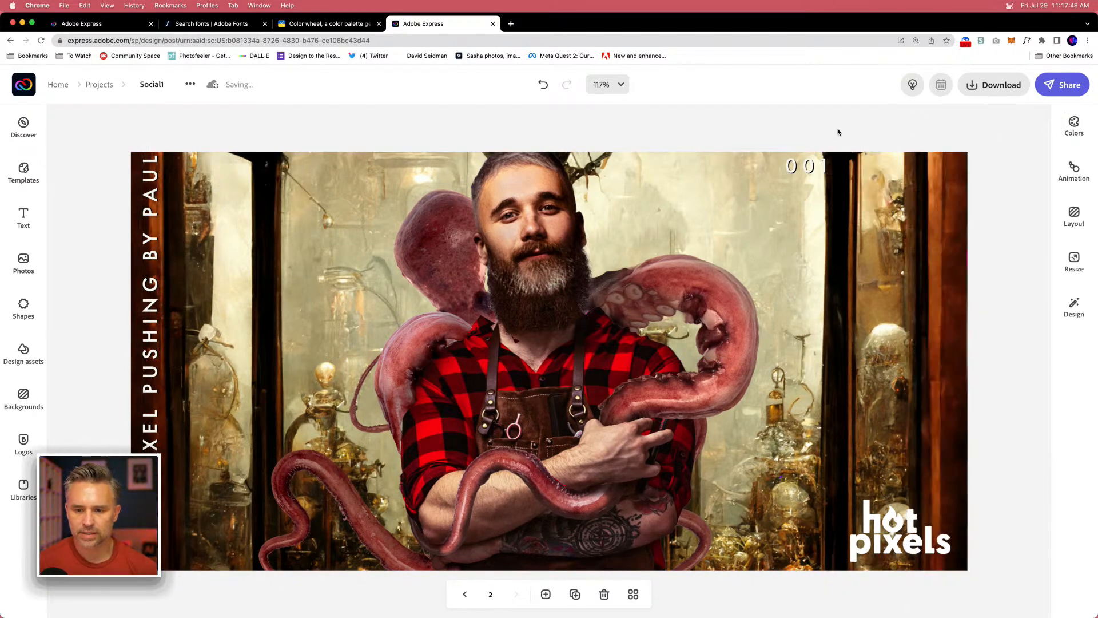
# Place the 001 number in the second page's upper right corner, aligned with the logo's right edge, and fit the page to the view.
pyautogui.click(801, 175)
pyautogui.click(803, 165)
pyautogui.hscroll(4, 804, 163)
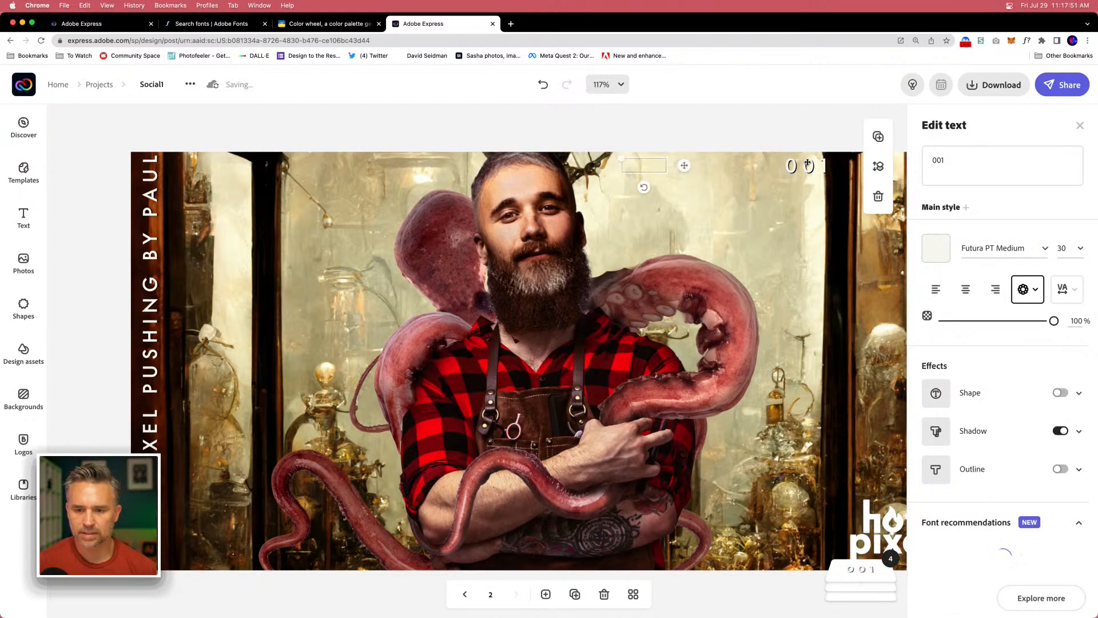
pyautogui.moveTo(589, 169); pyautogui.dragTo(698, 178)
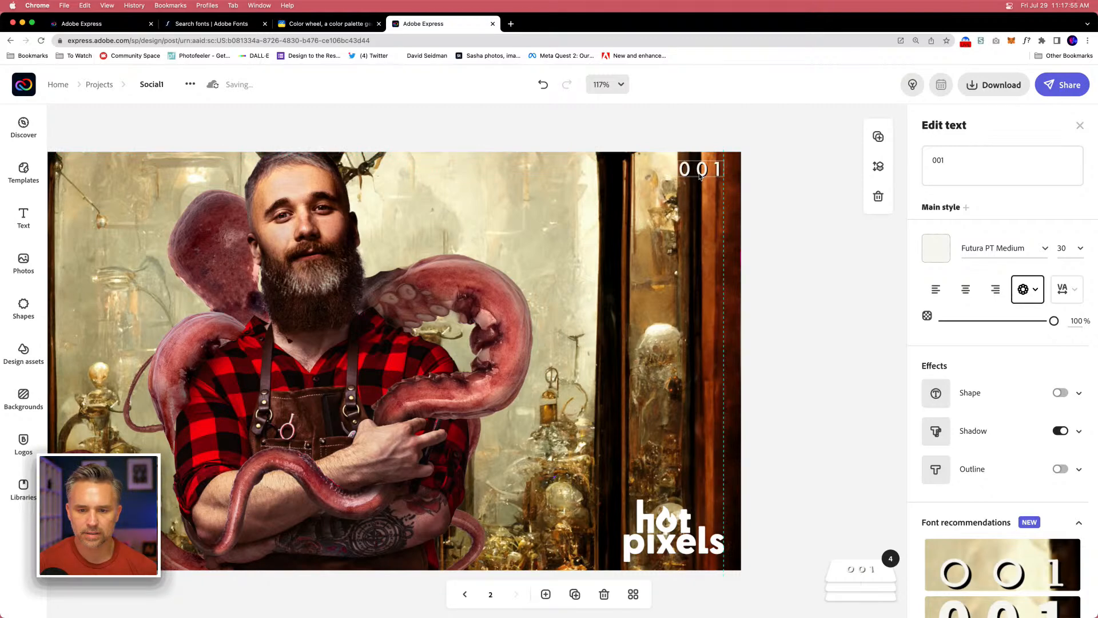
pyautogui.click(571, 139)
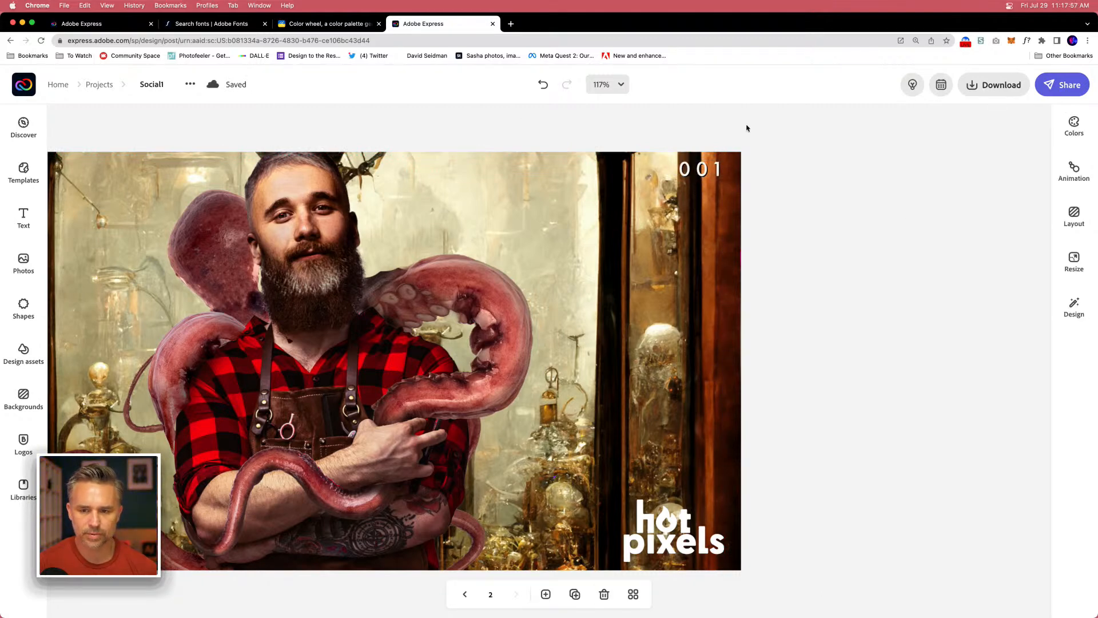
pyautogui.click(614, 83)
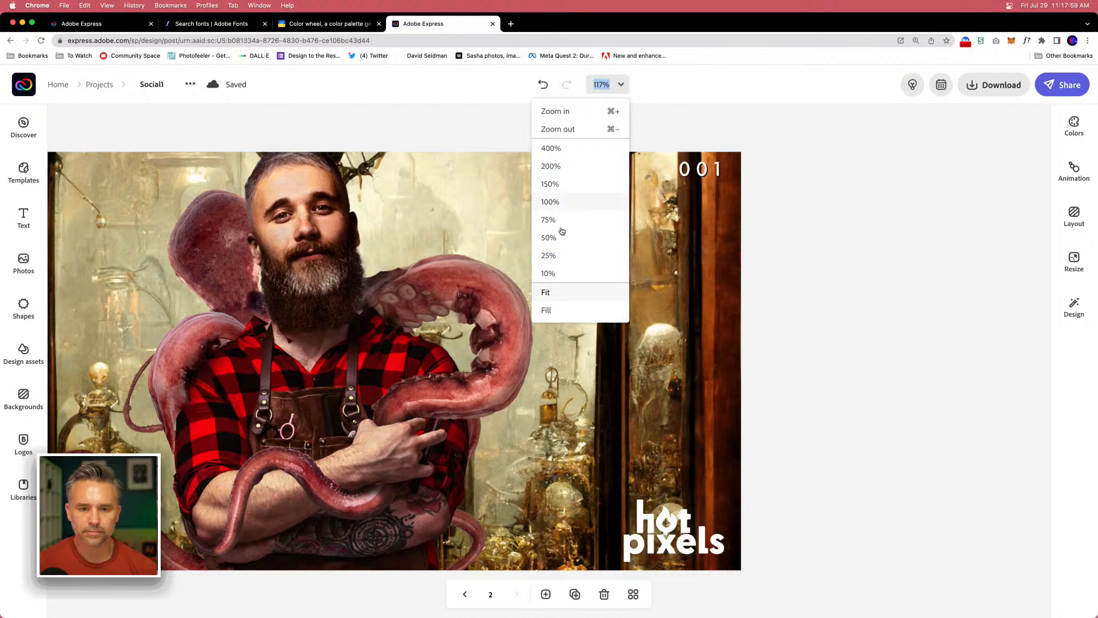
pyautogui.click(550, 295)
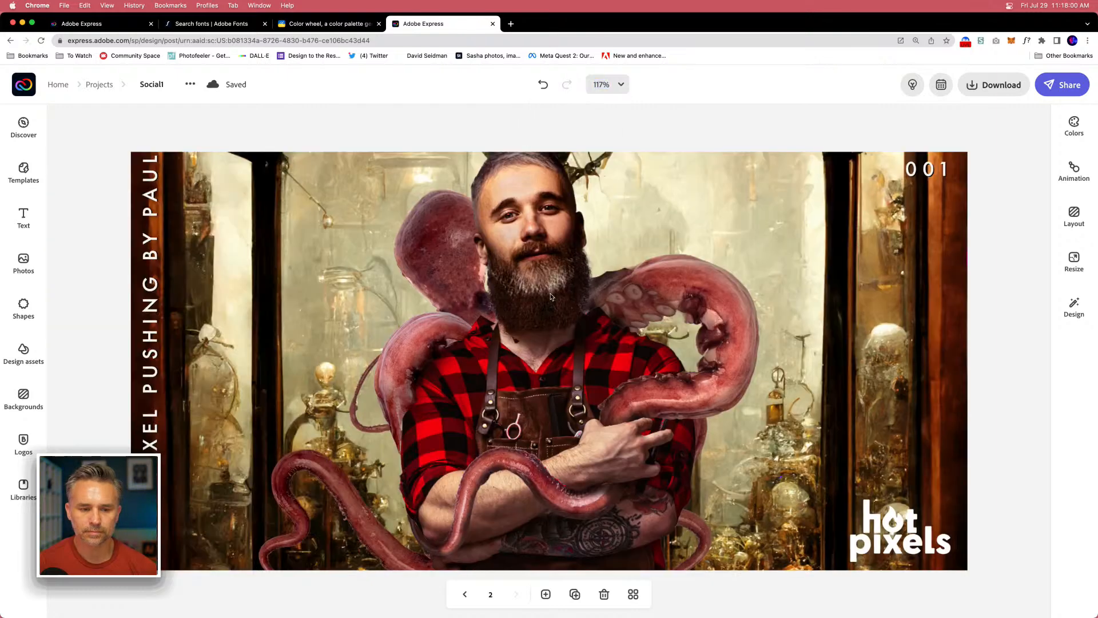
# Compare the layout of the vertical first page with the wide second page.
pyautogui.click(465, 595)
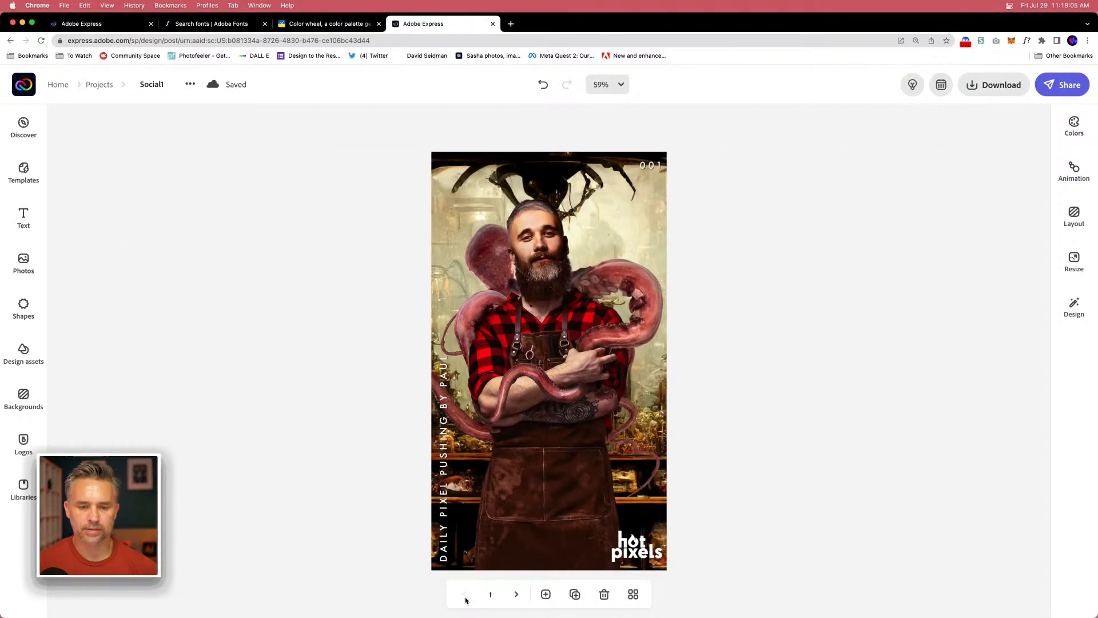
pyautogui.click(512, 595)
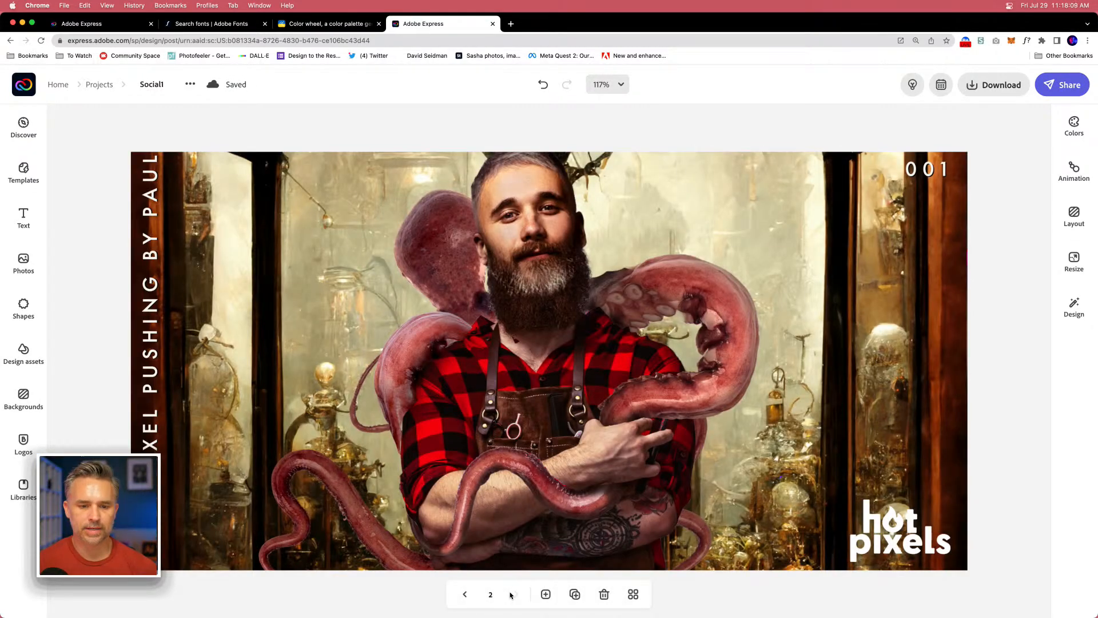
pyautogui.click(440, 180)
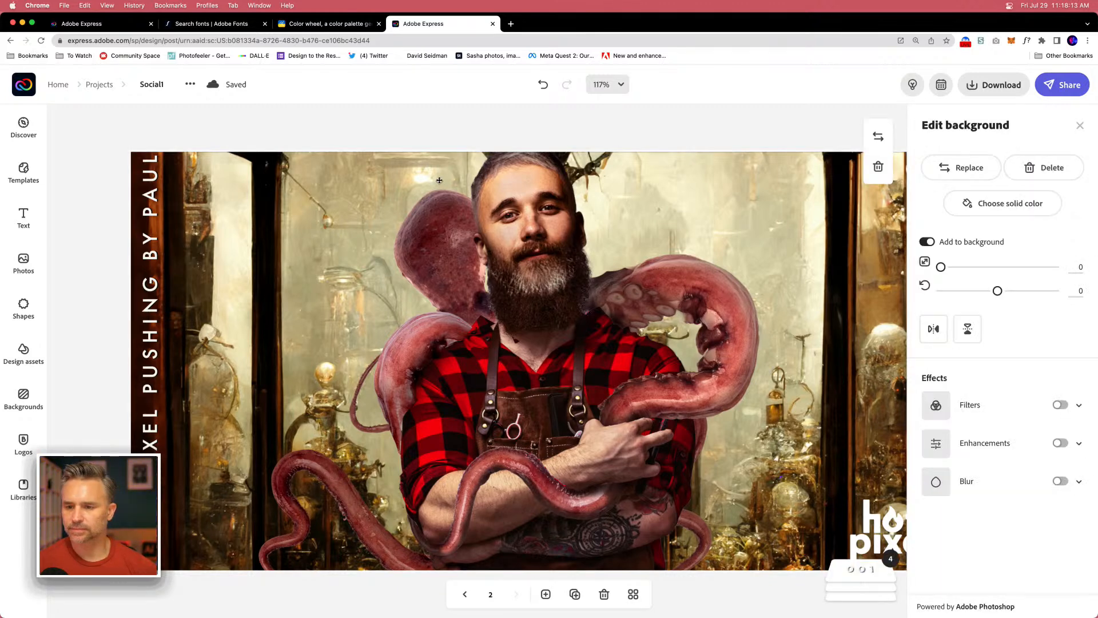
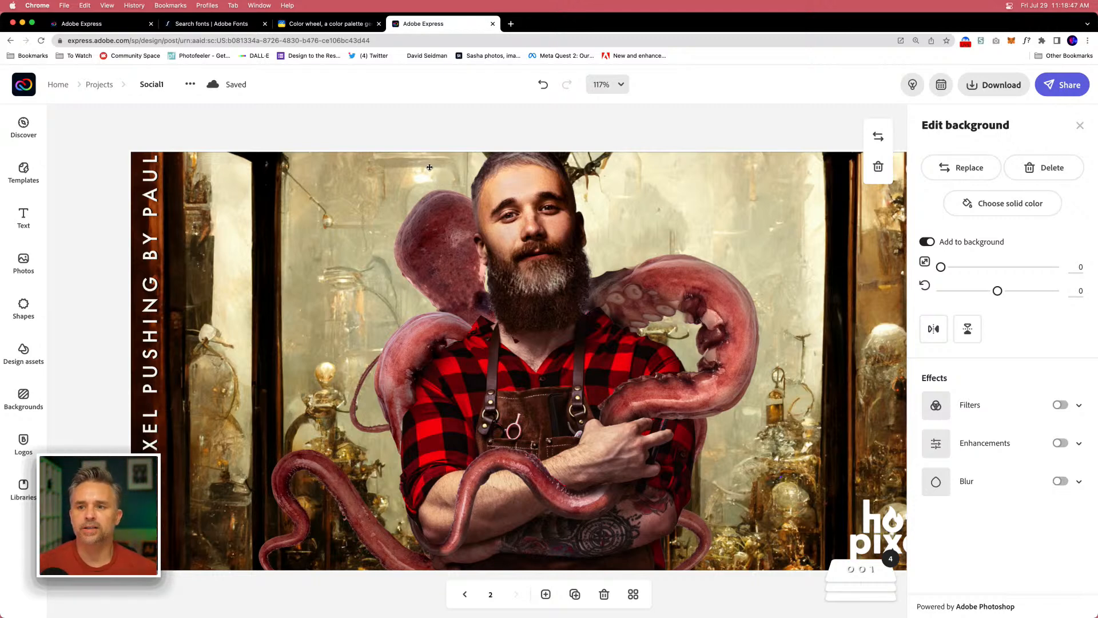
# Check the page sizes available for a new page and duplicate the second page with all its branding.
pyautogui.click(540, 597)
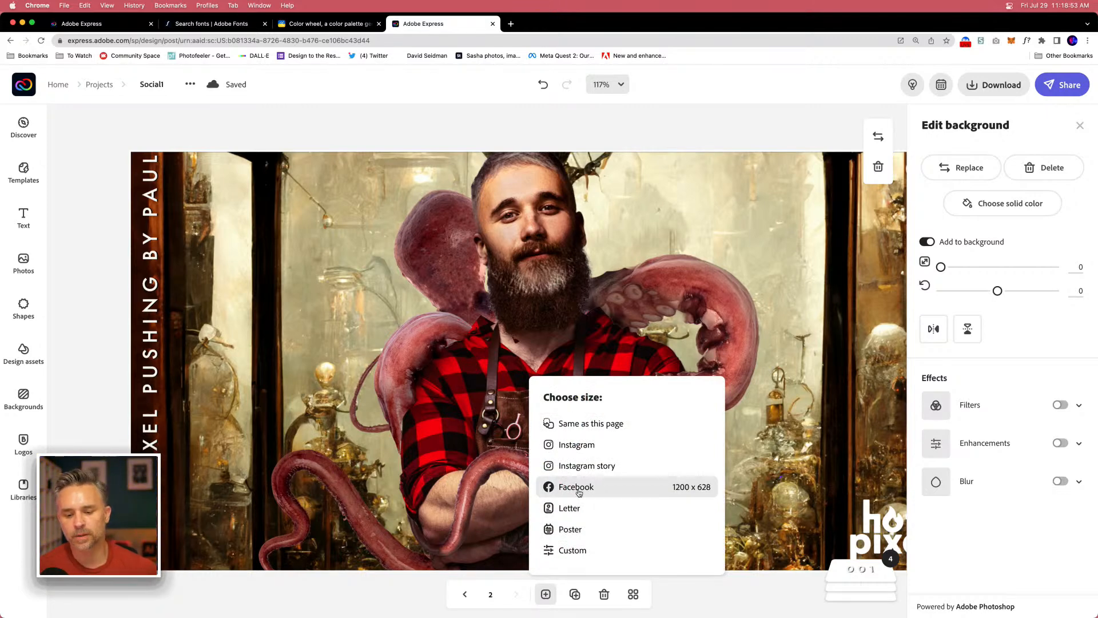
pyautogui.click(348, 604)
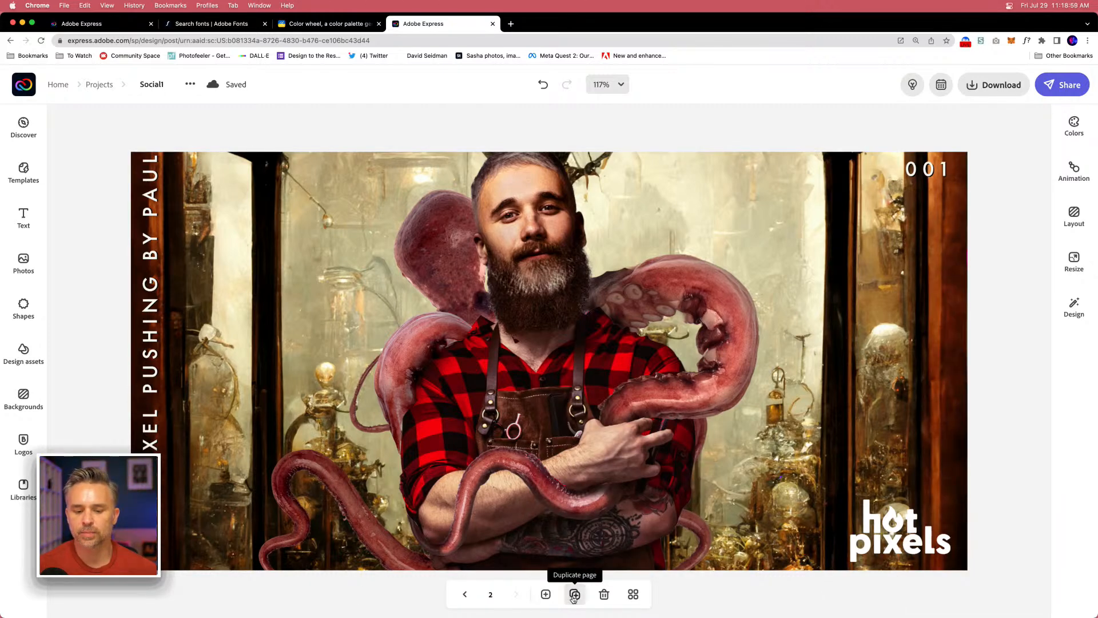
pyautogui.click(546, 594)
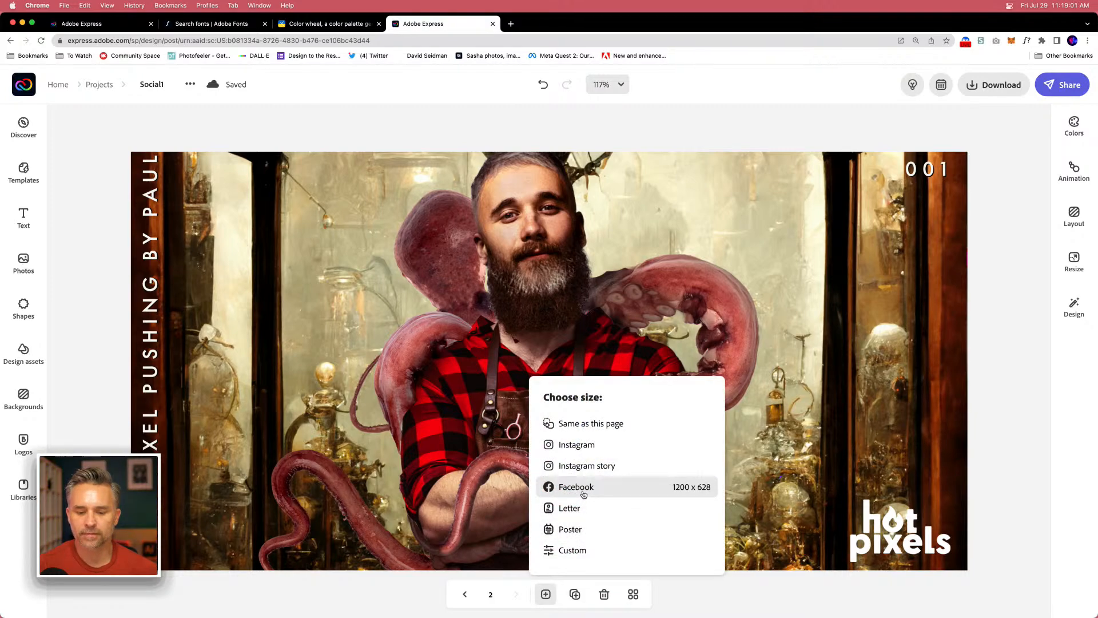
pyautogui.click(574, 594)
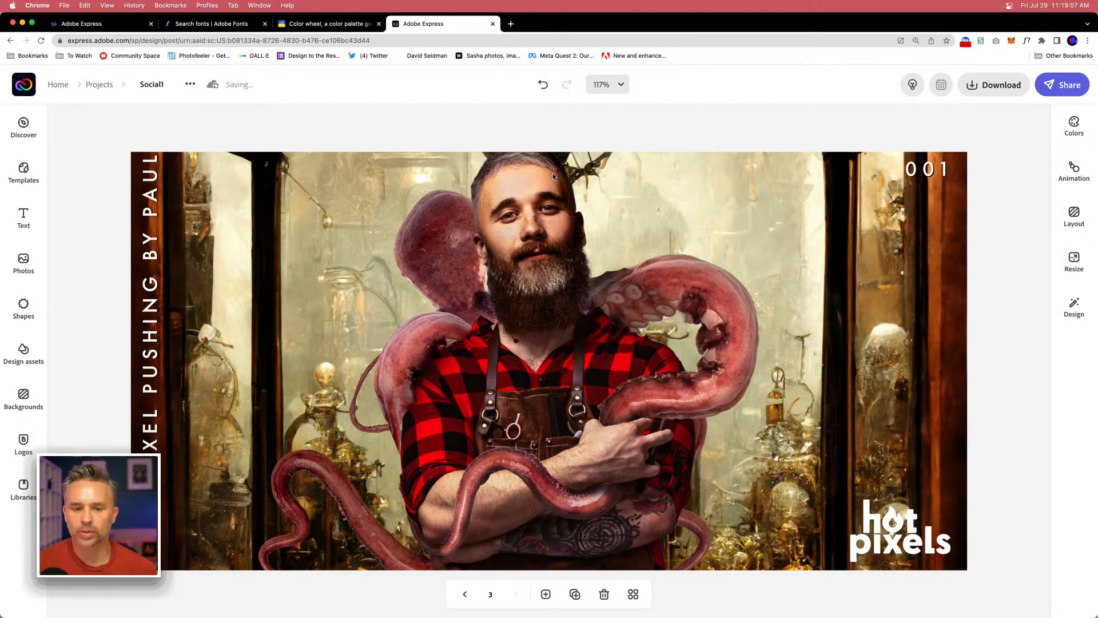
# Resize the duplicated page to a custom size of 1200 × 628 px.
pyautogui.click(1071, 264)
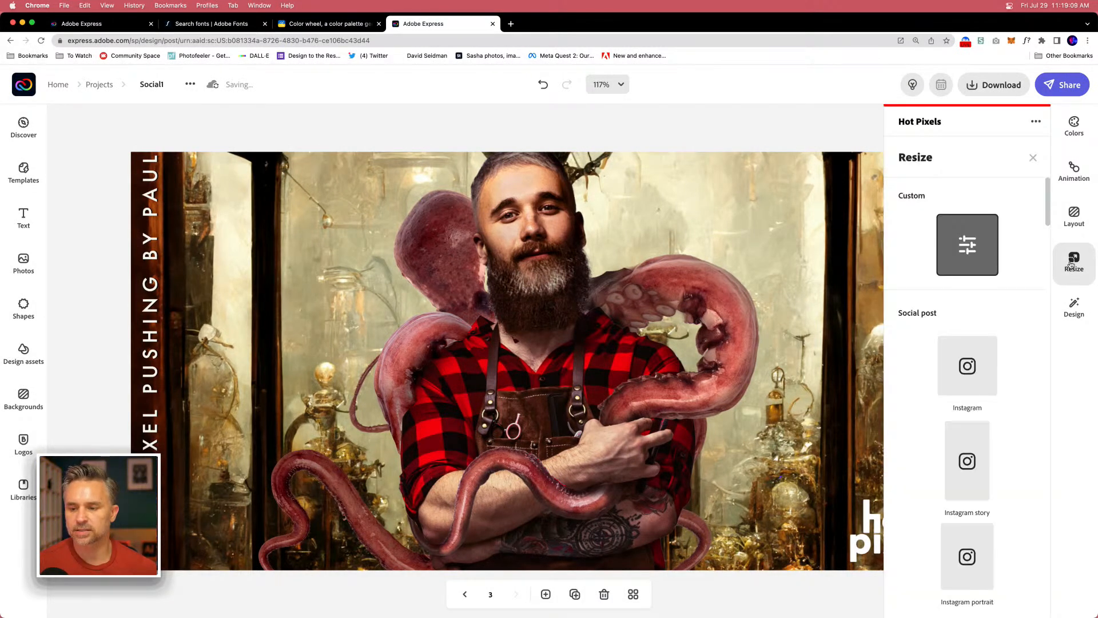
pyautogui.click(967, 252)
pyautogui.click(543, 353)
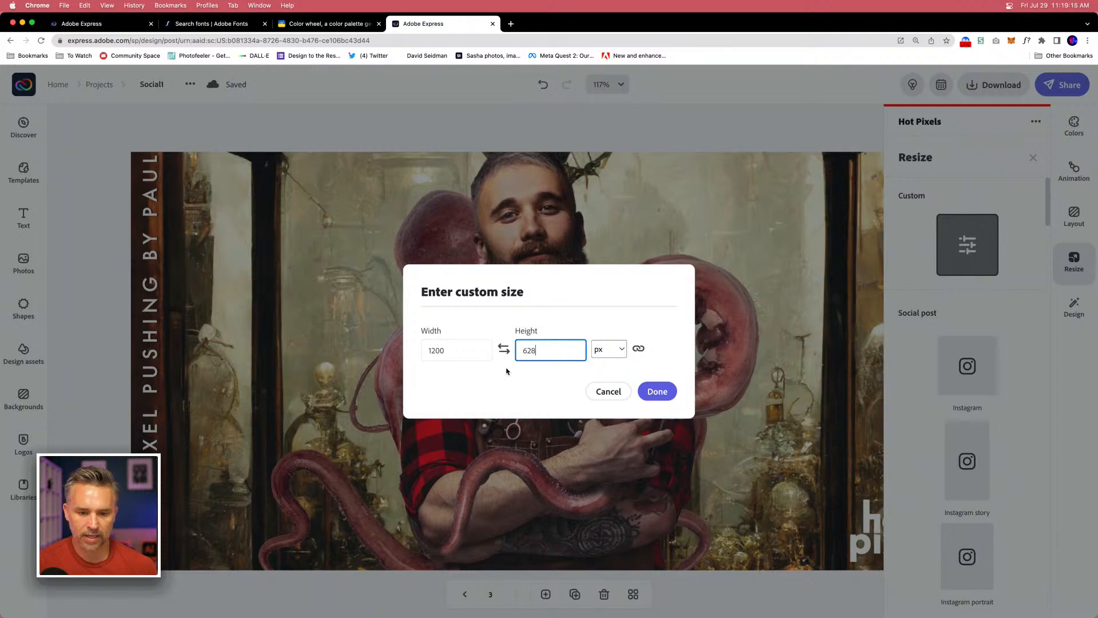
pyautogui.click(658, 392)
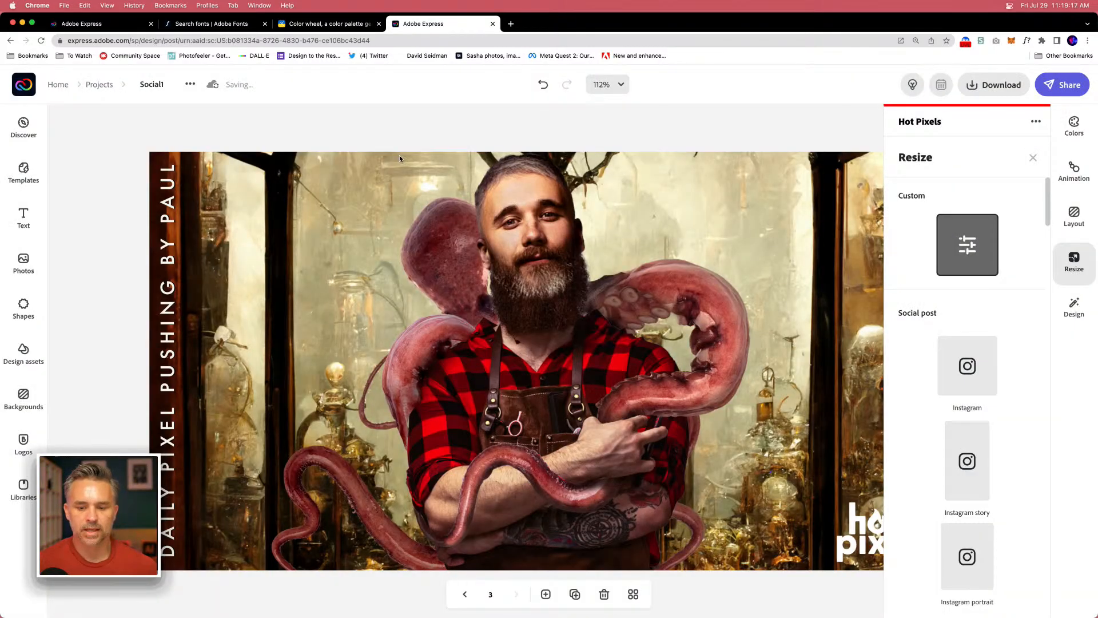
pyautogui.click(1033, 159)
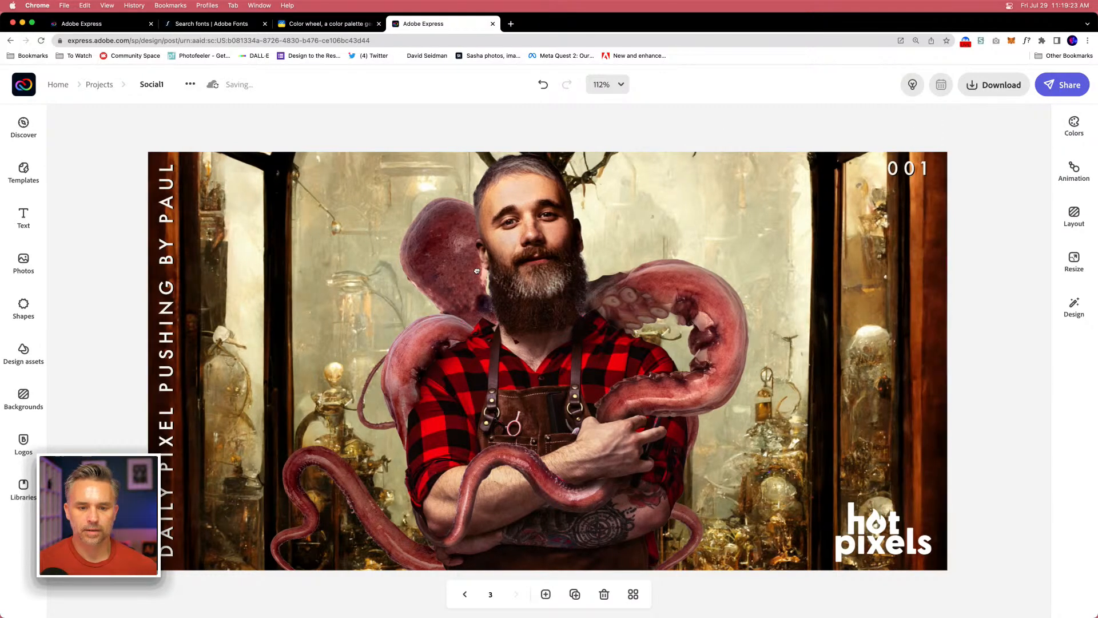
# Review the first and second pages against the resized third page, ending on the first page.
pyautogui.click(466, 595)
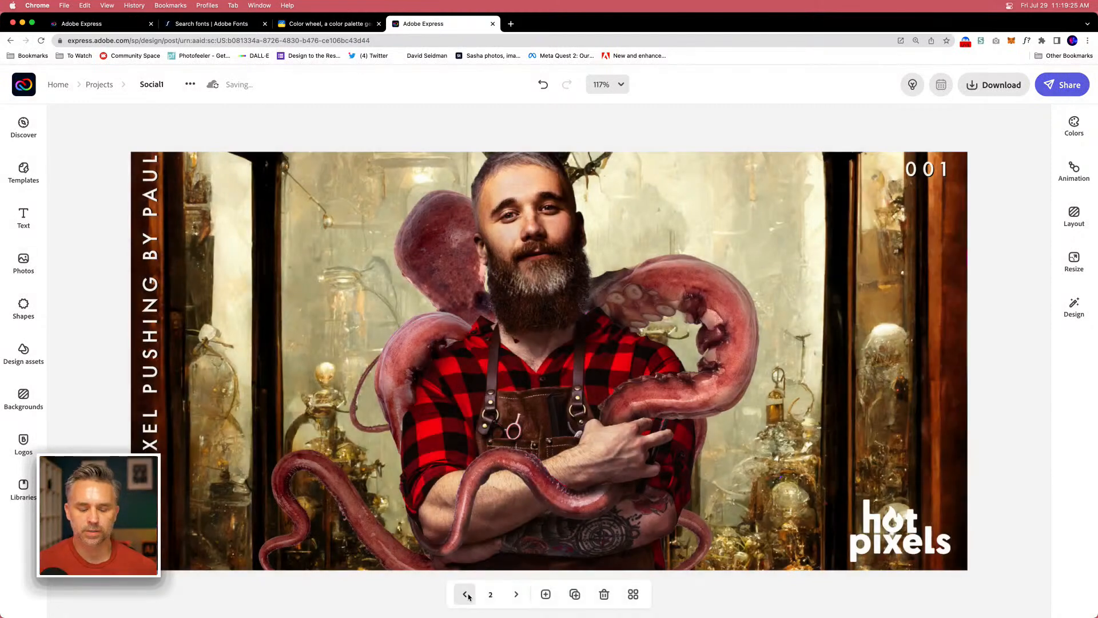
pyautogui.click(466, 595)
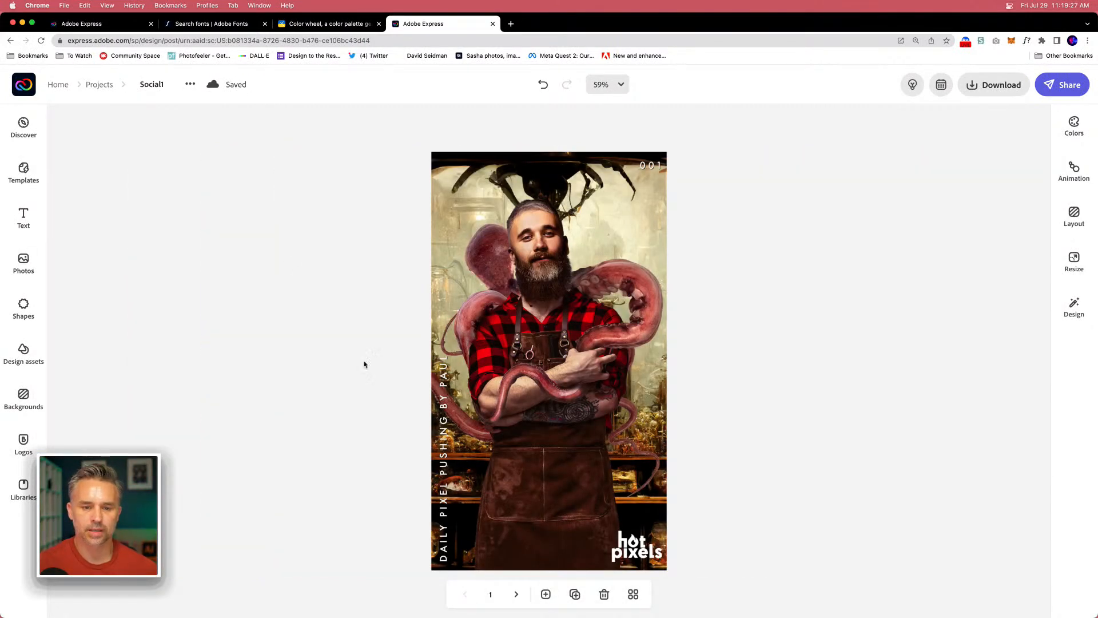
pyautogui.click(524, 596)
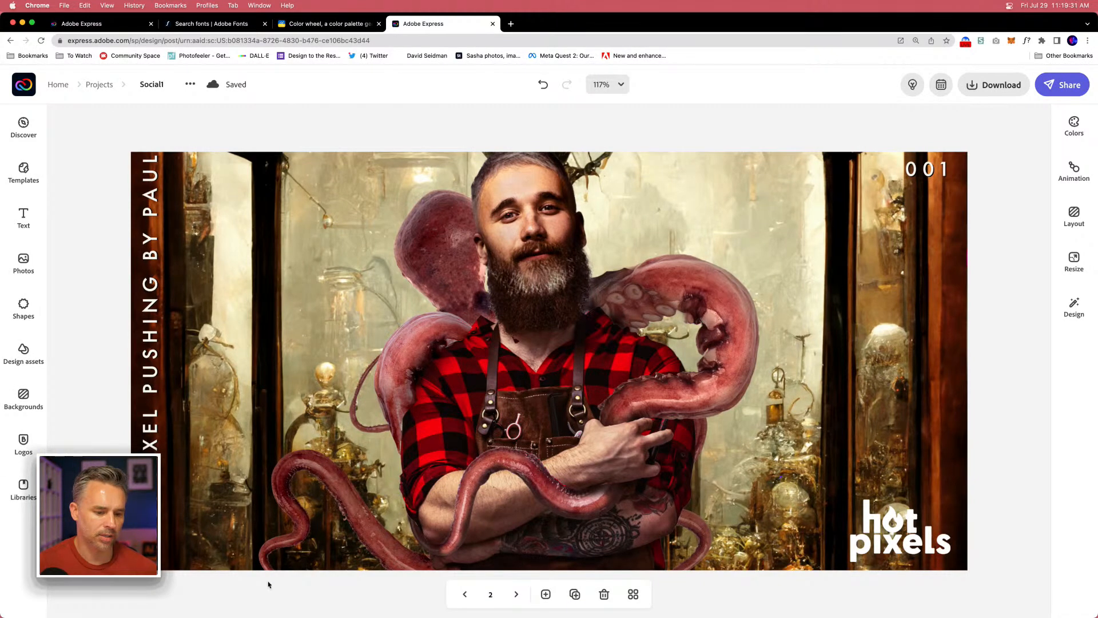
pyautogui.click(464, 594)
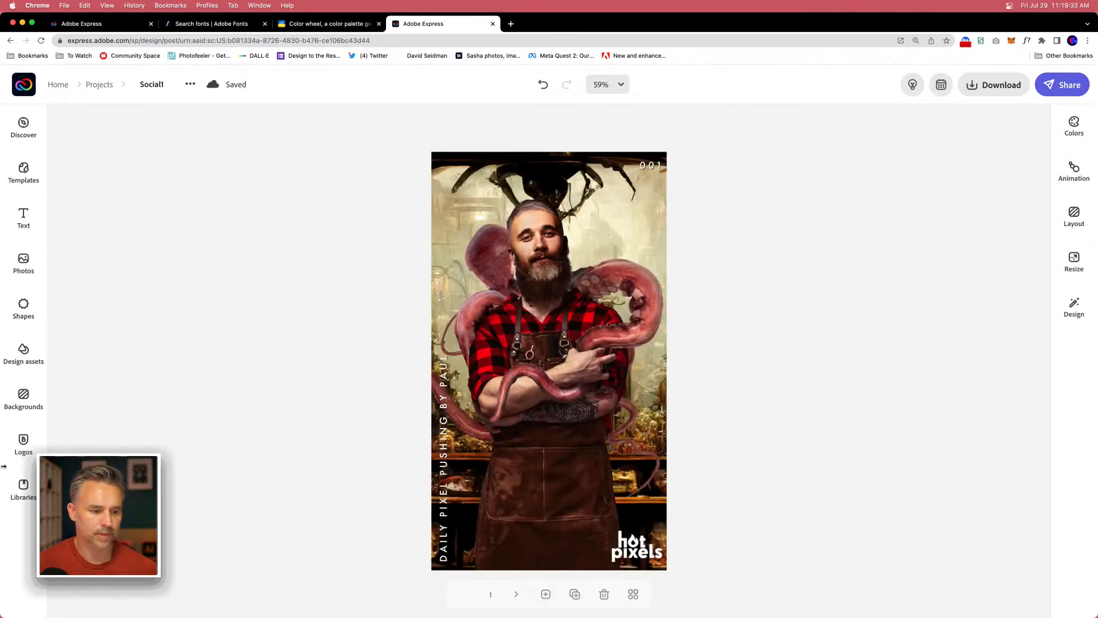
# Insert the image of the bearded man with tentacles from the Misc library at the centre of the first page.
pyautogui.click(23, 487)
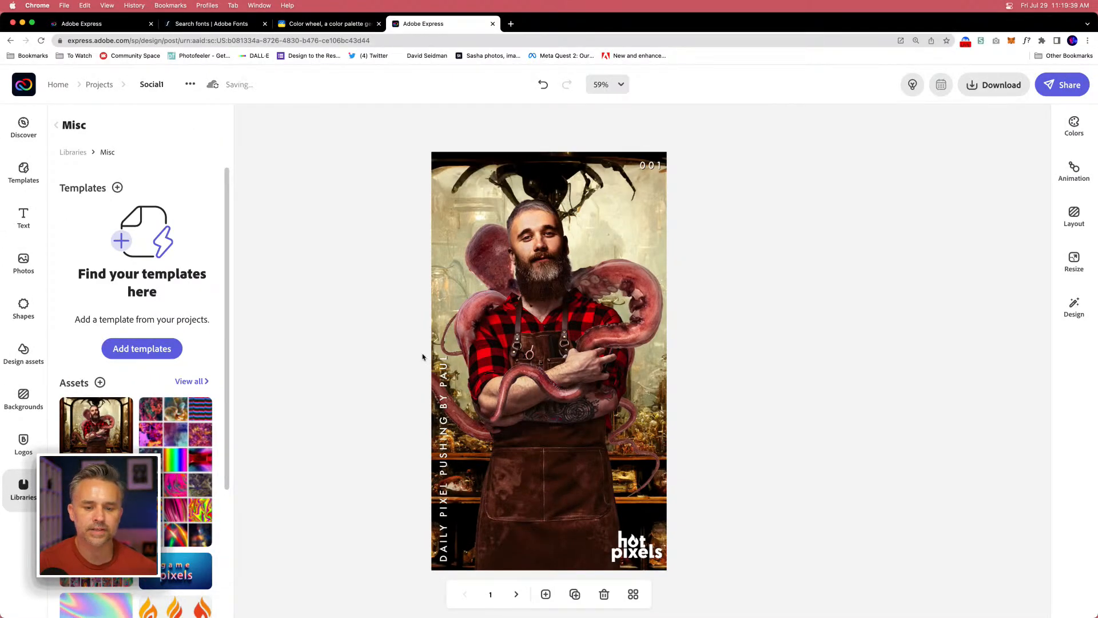
pyautogui.moveTo(422, 357); pyautogui.dragTo(548, 346)
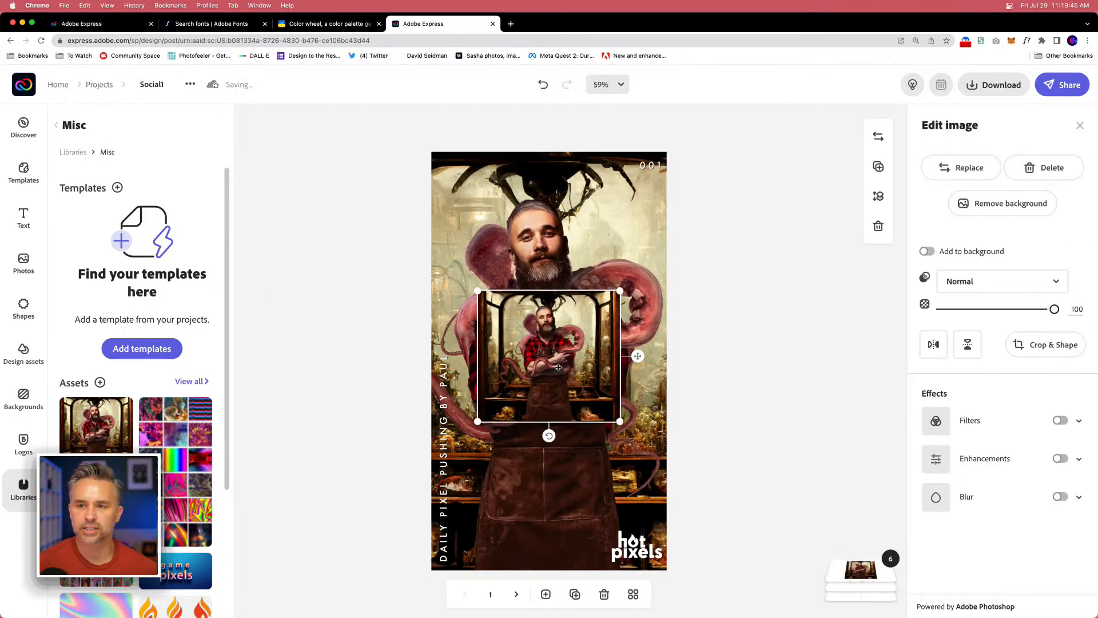
pyautogui.moveTo(242, 613)
pyautogui.click(301, 182)
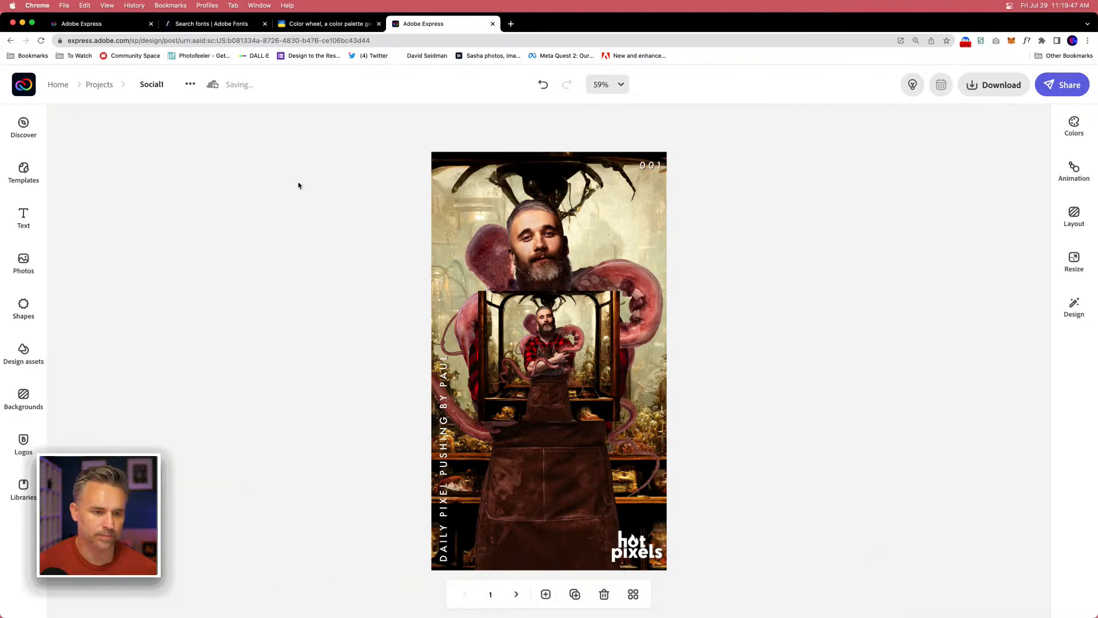
pyautogui.moveTo(388, 616)
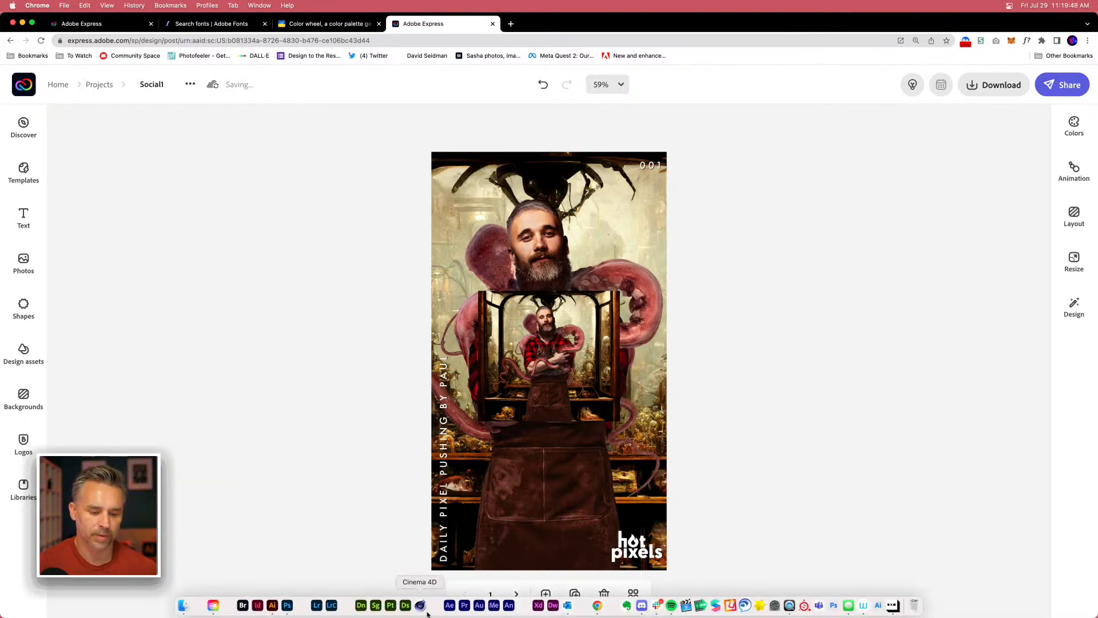
# Switch to Photoshop, duplicate the cabinet layer, invert the copy's colours and save the linked cabinet document.
pyautogui.click(286, 605)
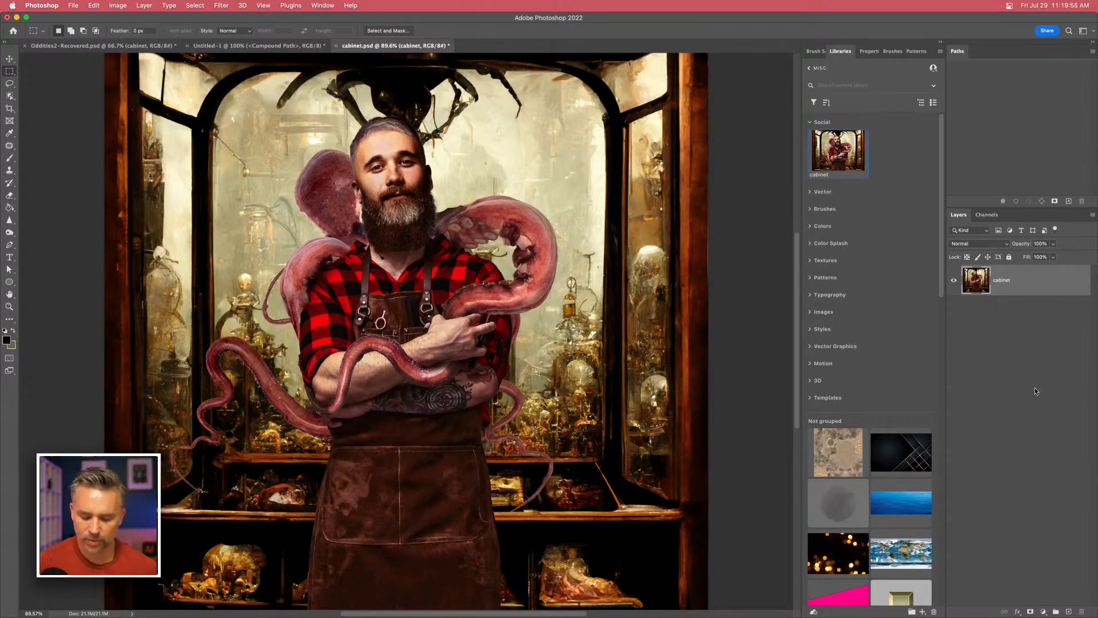
pyautogui.press('super+j')
pyautogui.press('super+i')
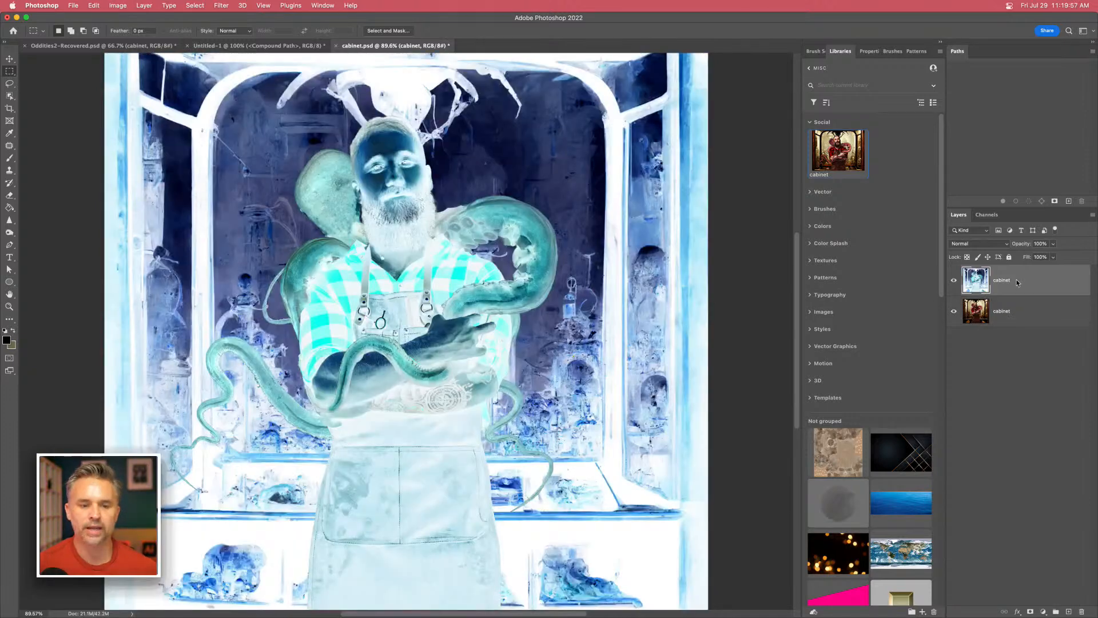
pyautogui.press('super+s')
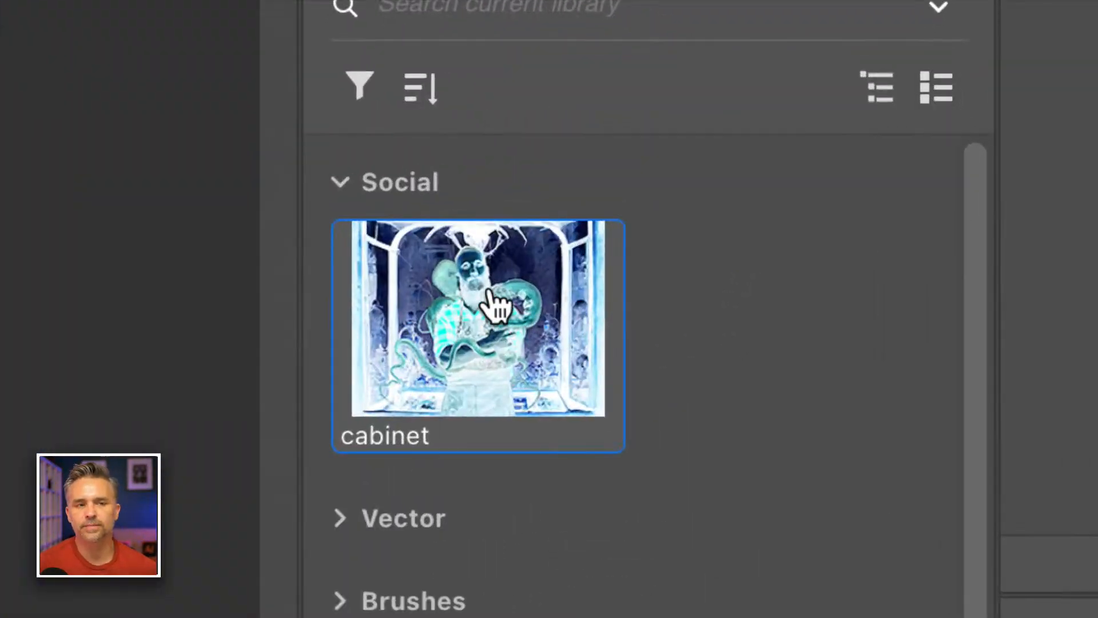
pyautogui.moveTo(840, 147)
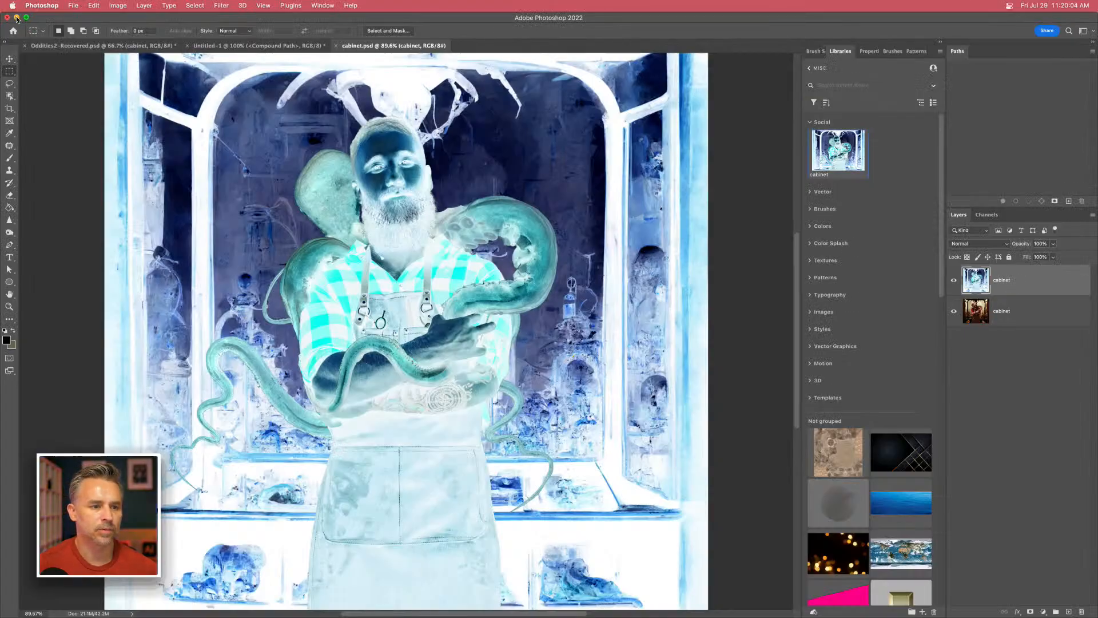
# Return to Adobe Express, reopen the Social1 project from the projects list and check its pages for the updated cabinet image.
pyautogui.click(16, 17)
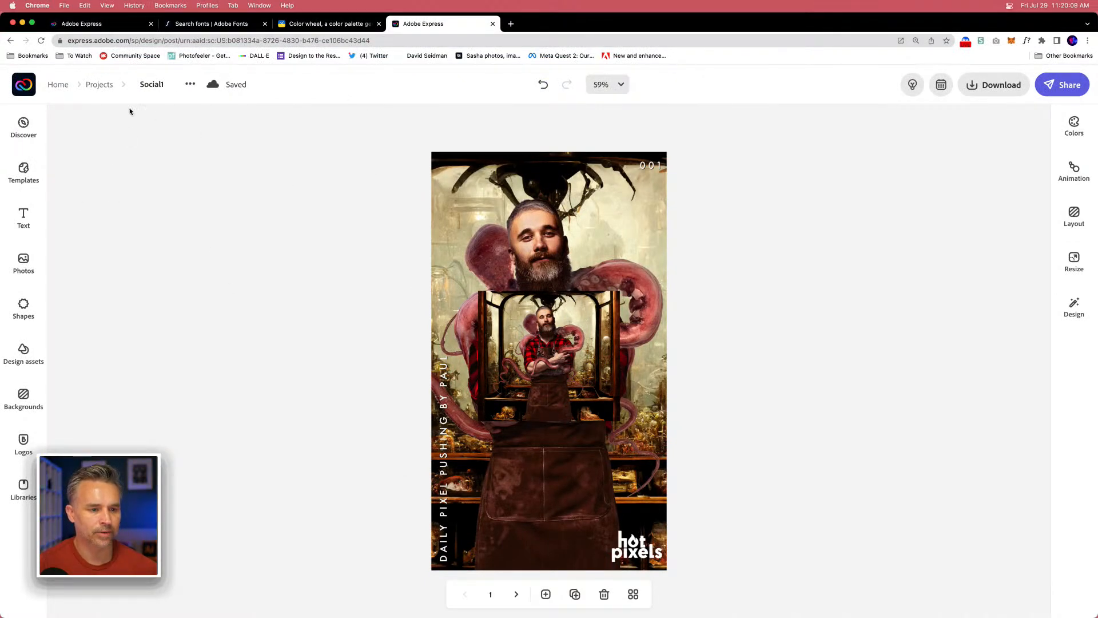
pyautogui.click(95, 87)
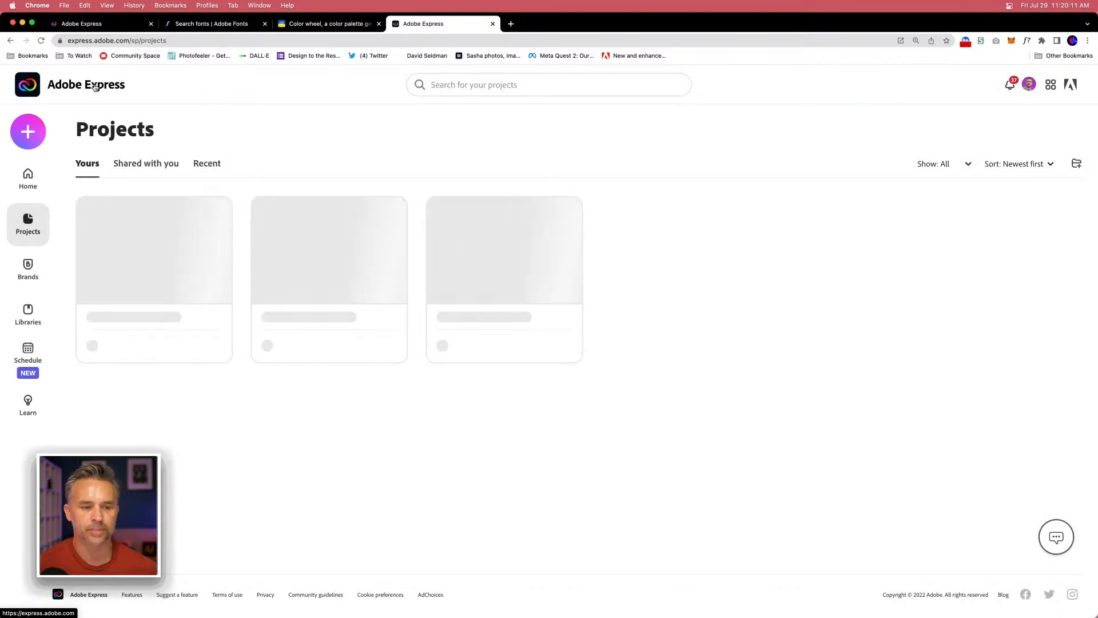
pyautogui.moveTo(171, 268)
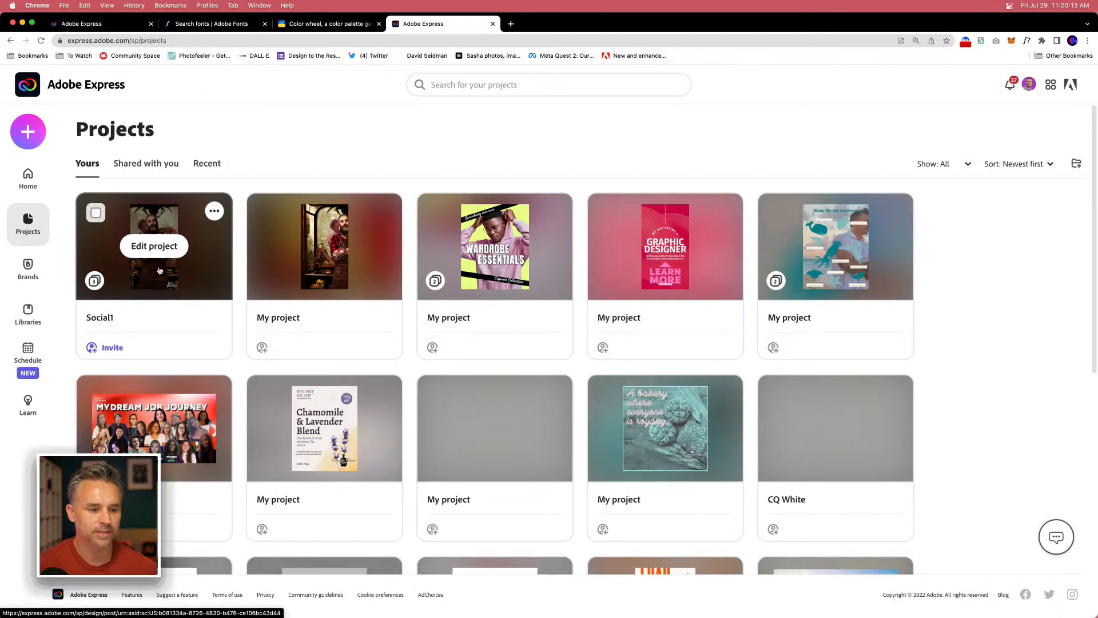
pyautogui.click(155, 276)
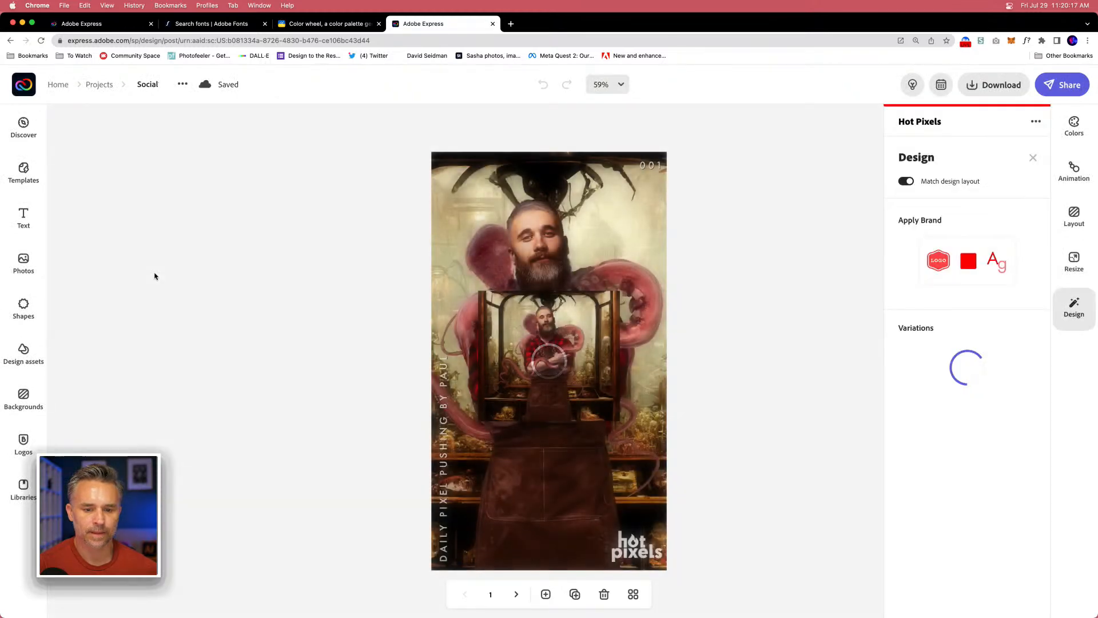
pyautogui.click(515, 595)
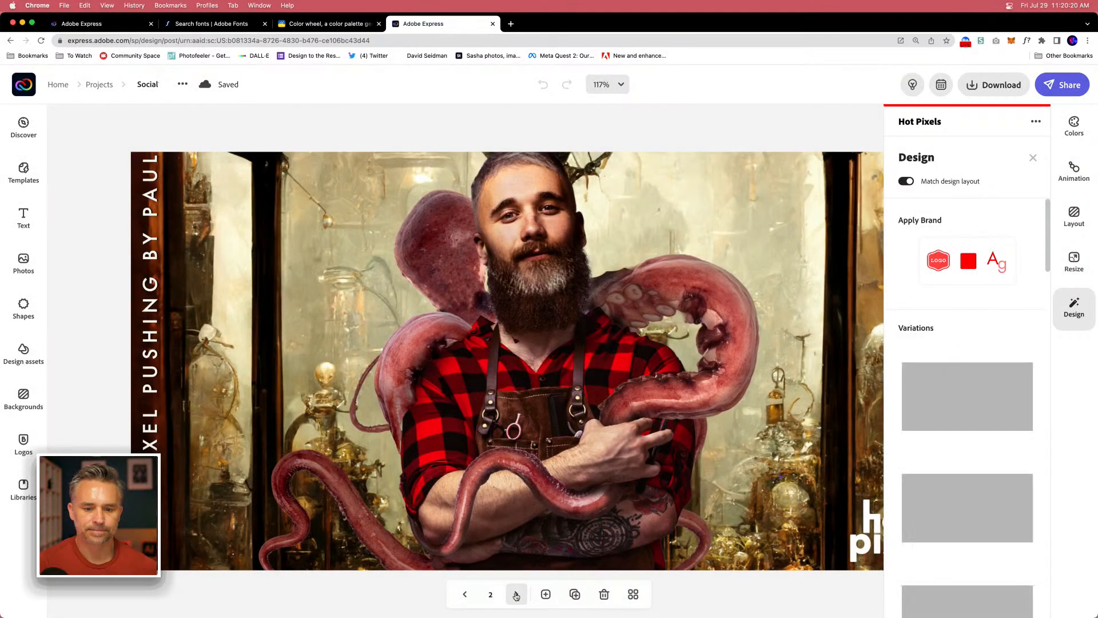
pyautogui.click(516, 595)
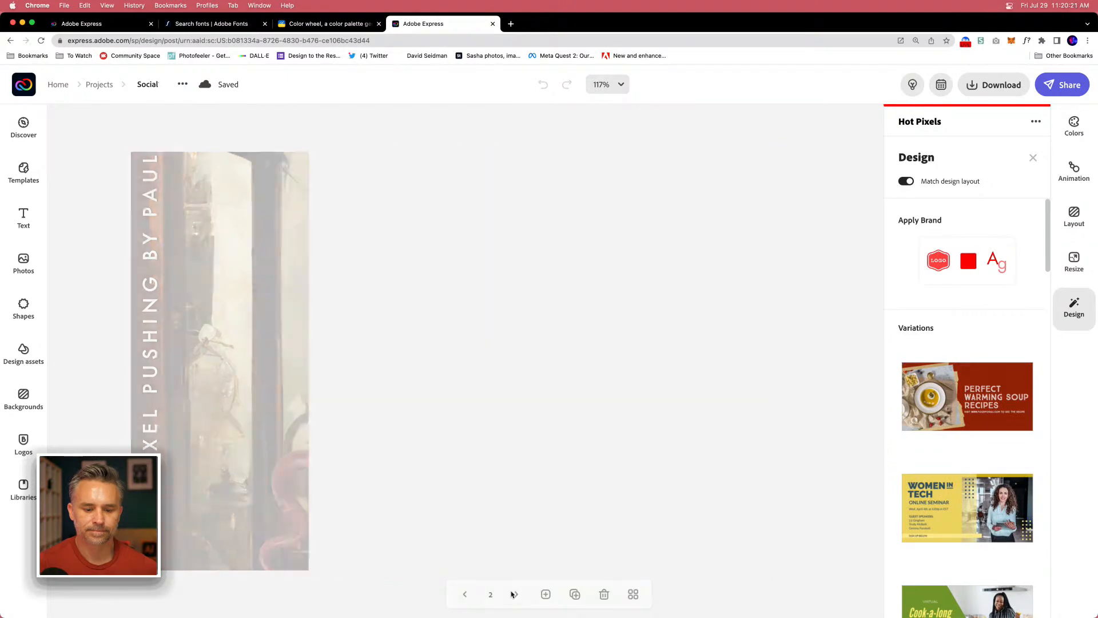
pyautogui.click(466, 594)
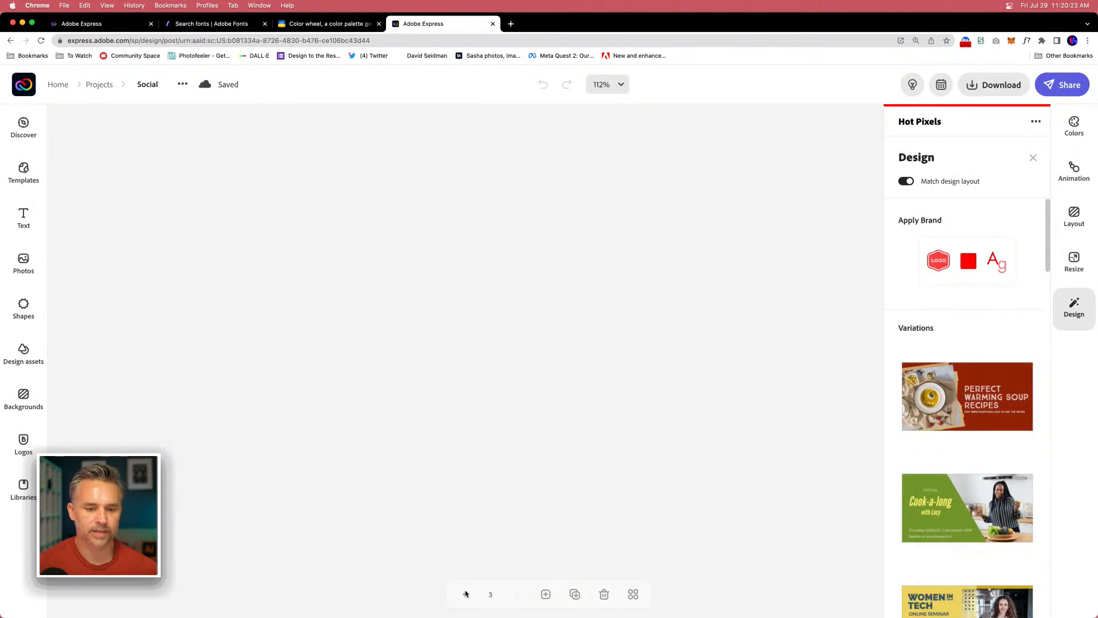
pyautogui.click(467, 595)
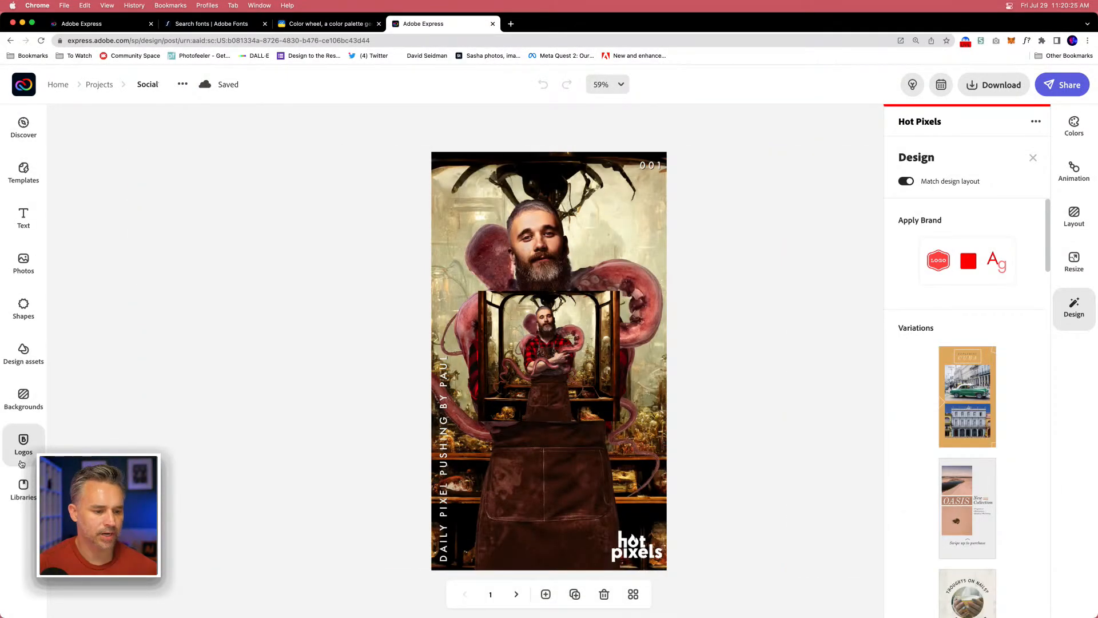
# Reload the Misc library and check its full asset list for the updated cabinet image.
pyautogui.click(27, 498)
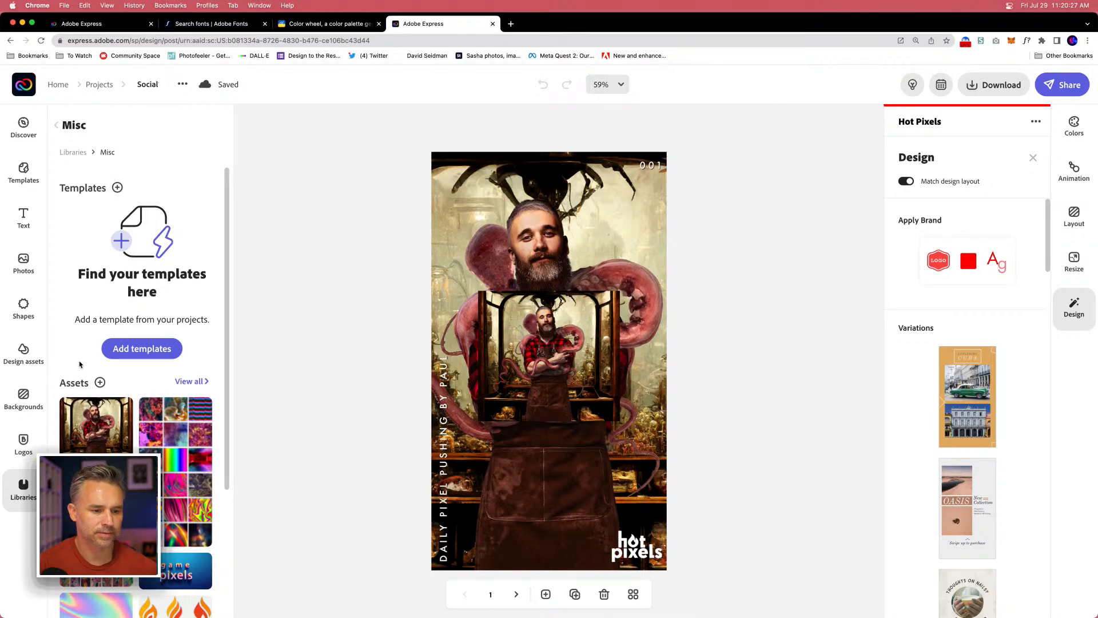
pyautogui.click(25, 491)
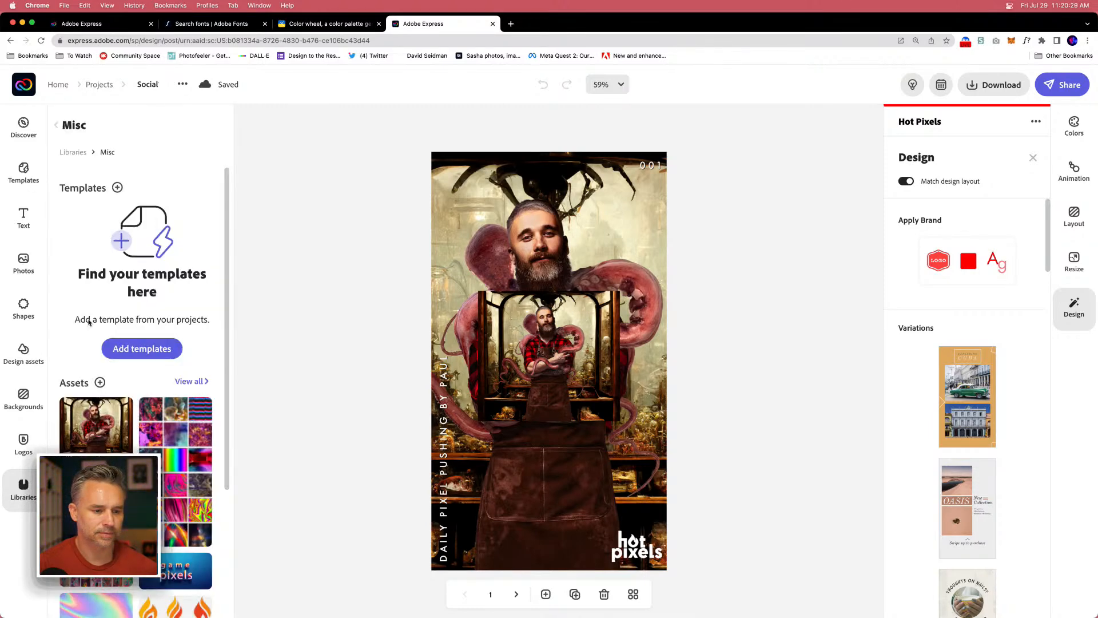
pyautogui.click(66, 153)
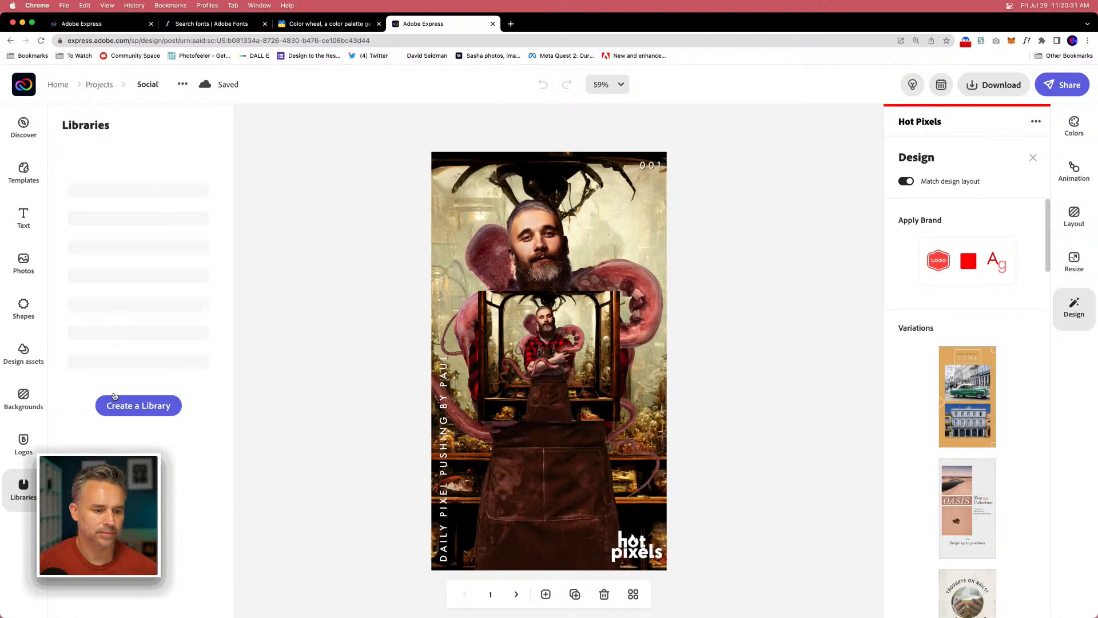
pyautogui.click(76, 195)
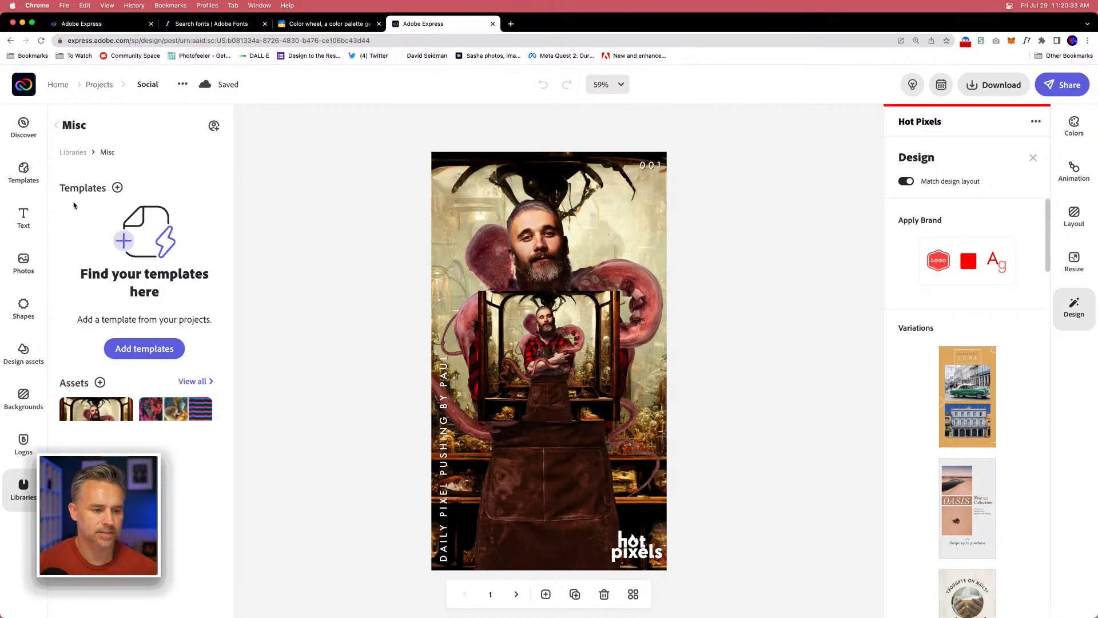
pyautogui.click(190, 382)
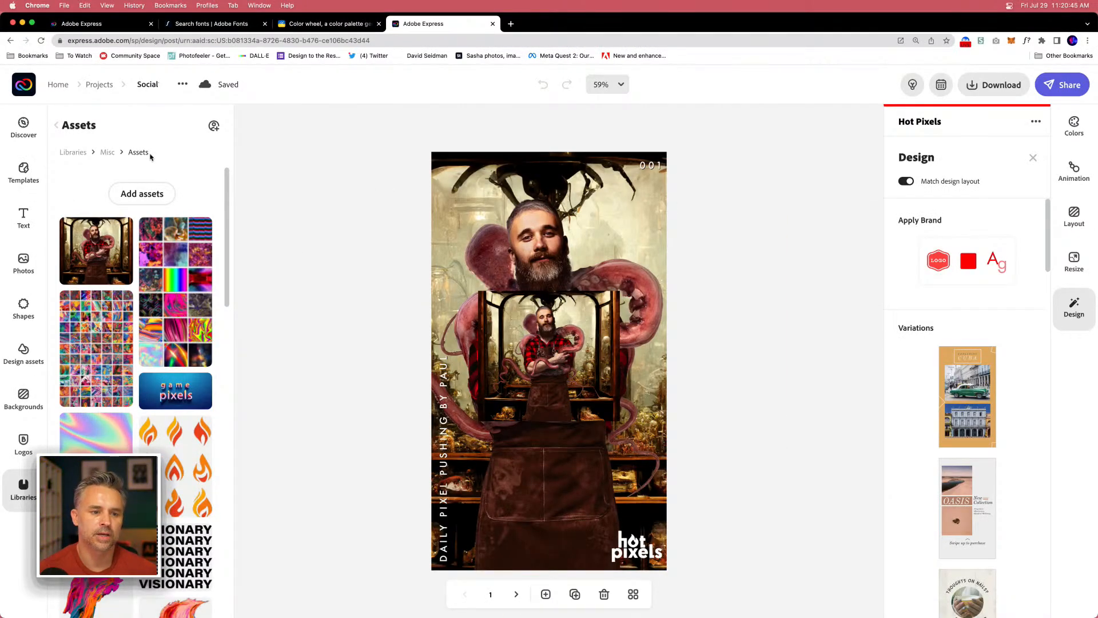
pyautogui.click(307, 203)
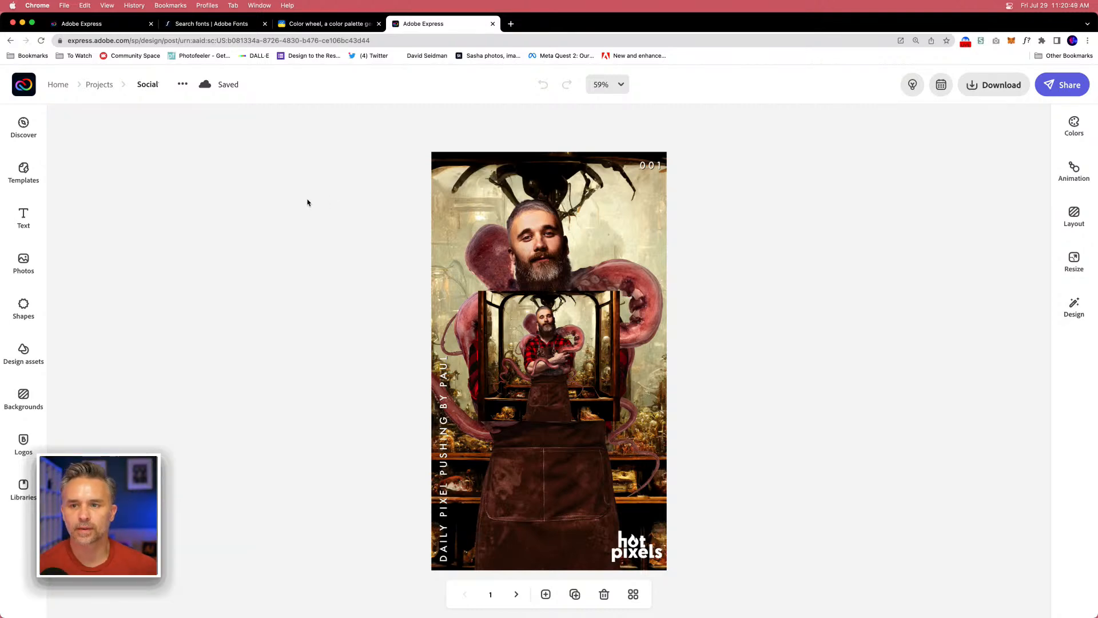
pyautogui.click(551, 365)
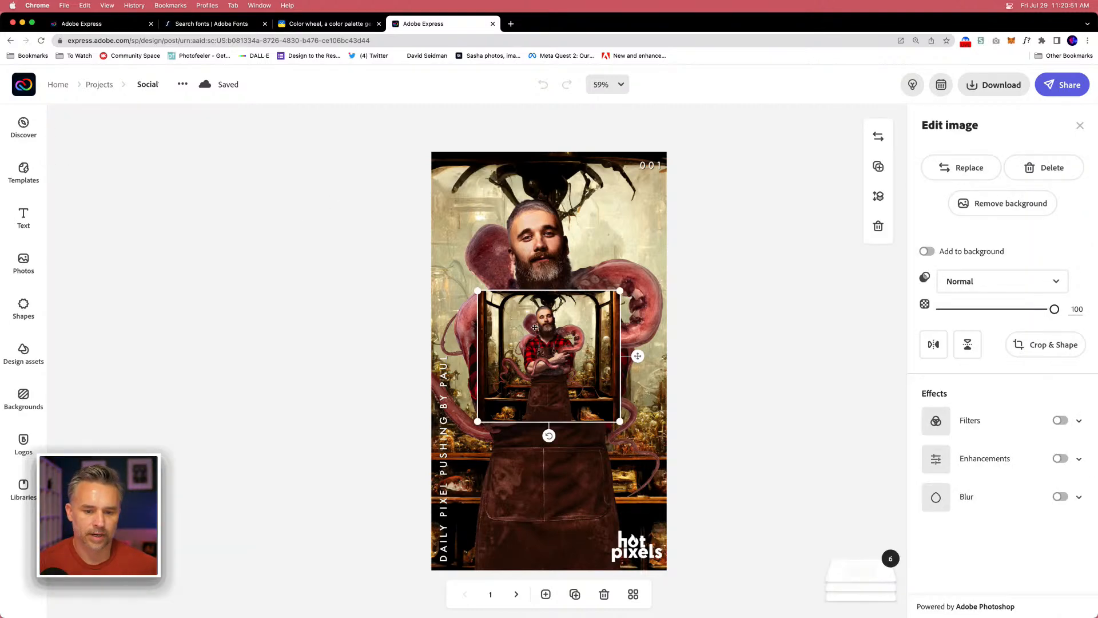
pyautogui.moveTo(532, 326); pyautogui.dragTo(538, 356)
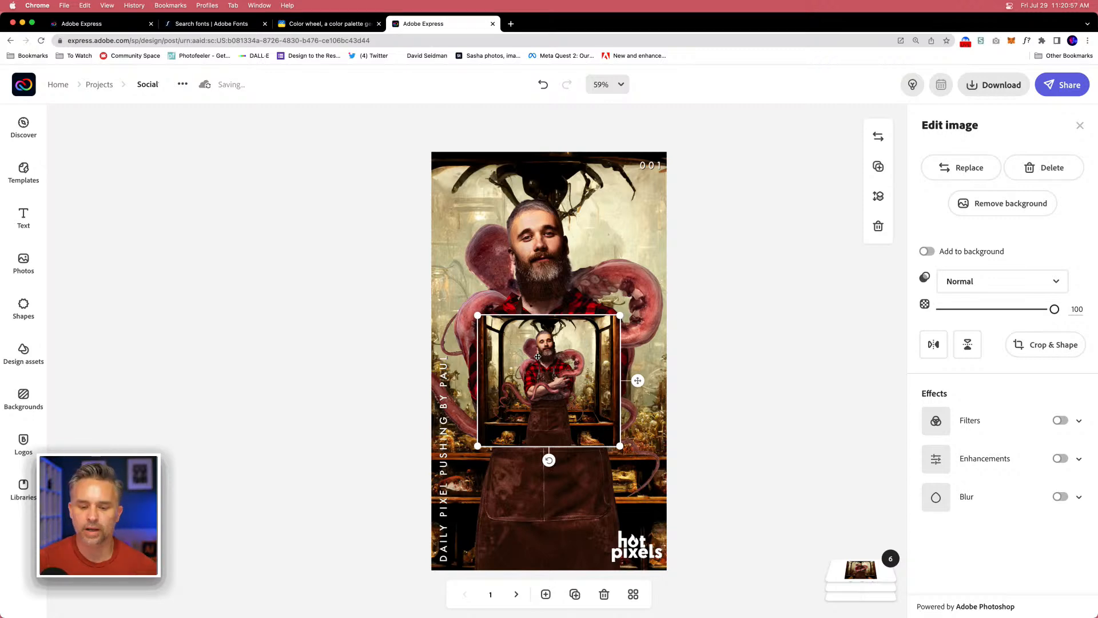
pyautogui.click(604, 594)
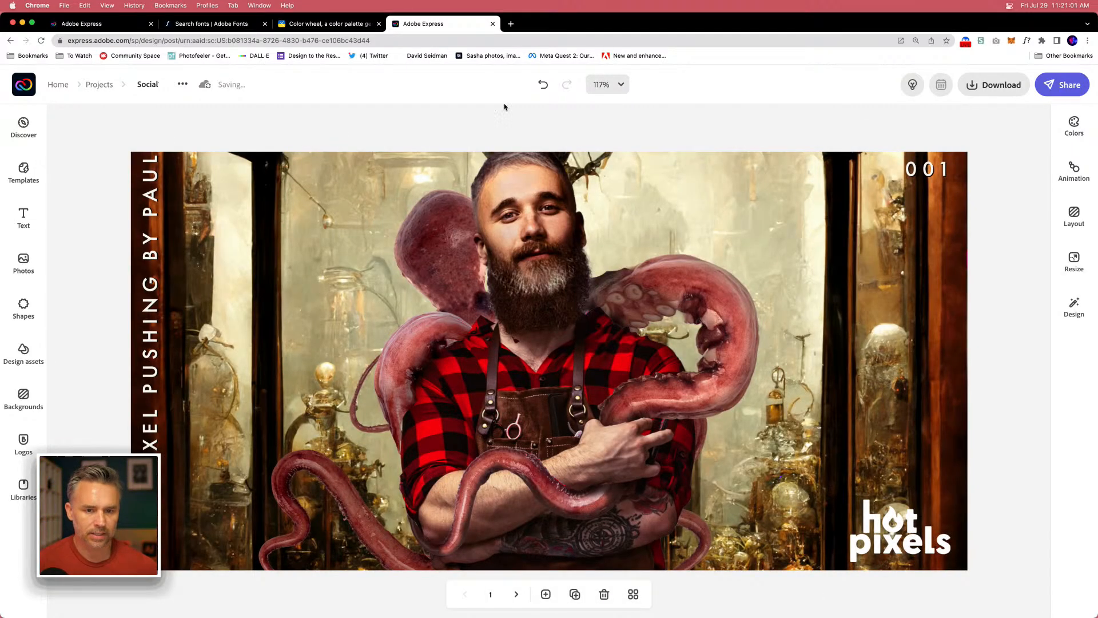
pyautogui.click(543, 86)
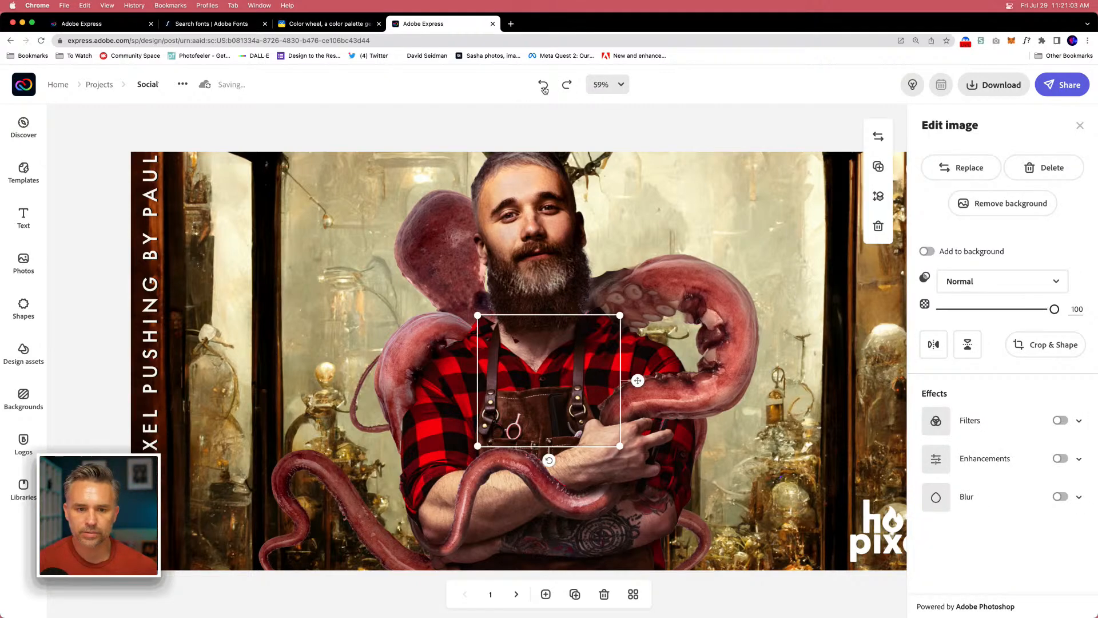
# Delete the small inserted image of the bearded man from the centre of the first page.
pyautogui.click(521, 374)
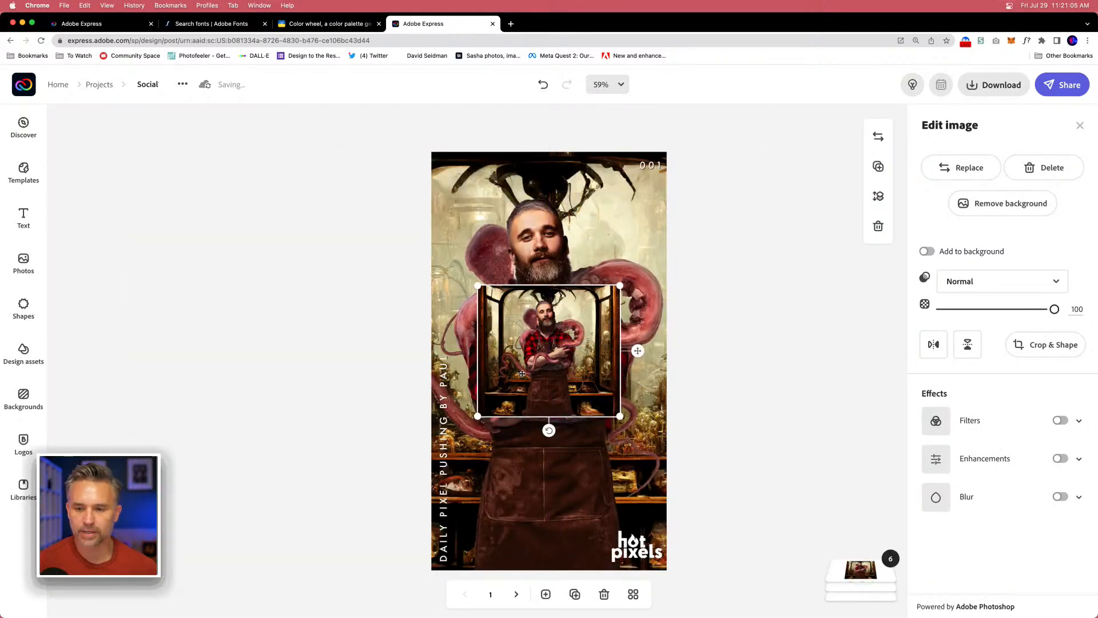
pyautogui.press('Delete')
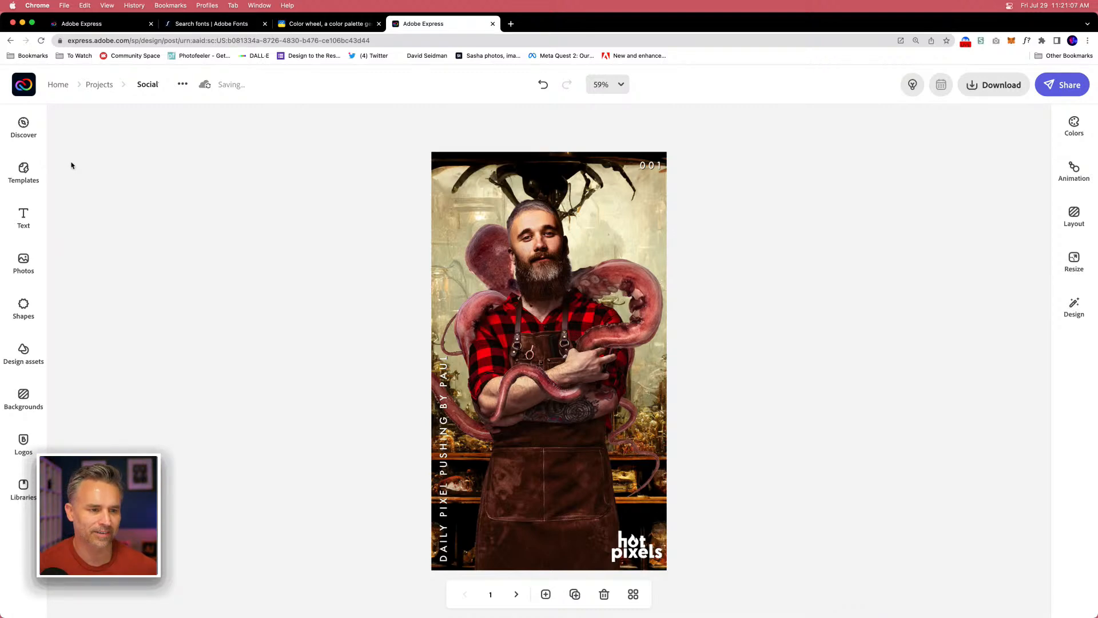
# Create a new video project titled Hot Pixels, starting from scratch without a story template.
pyautogui.click(61, 86)
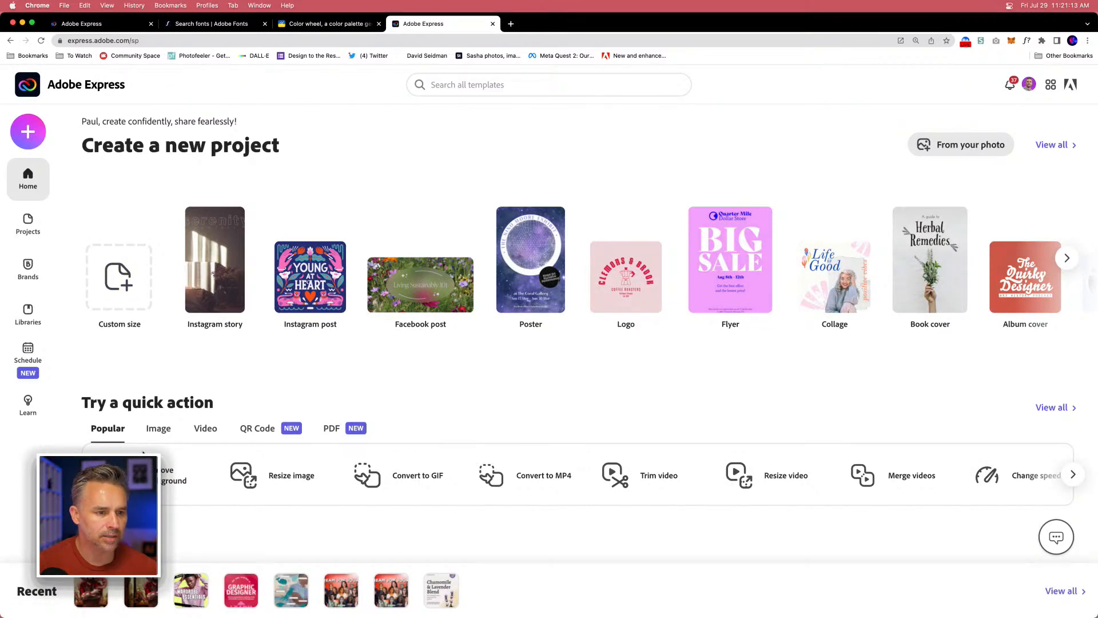
pyautogui.click(23, 132)
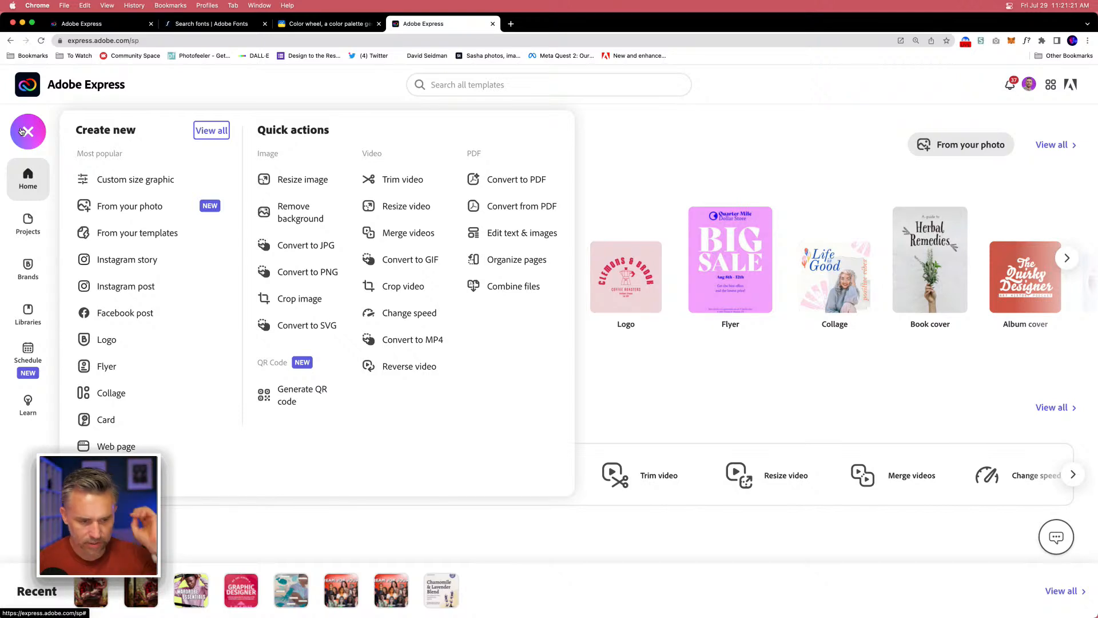
pyautogui.click(194, 472)
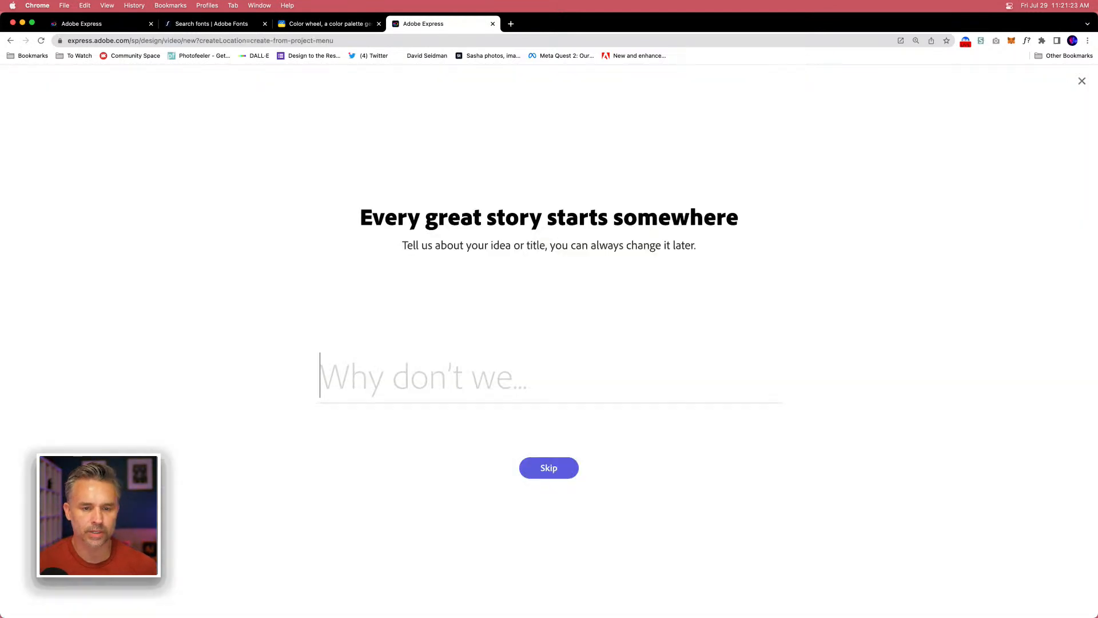
pyautogui.write('Pix')
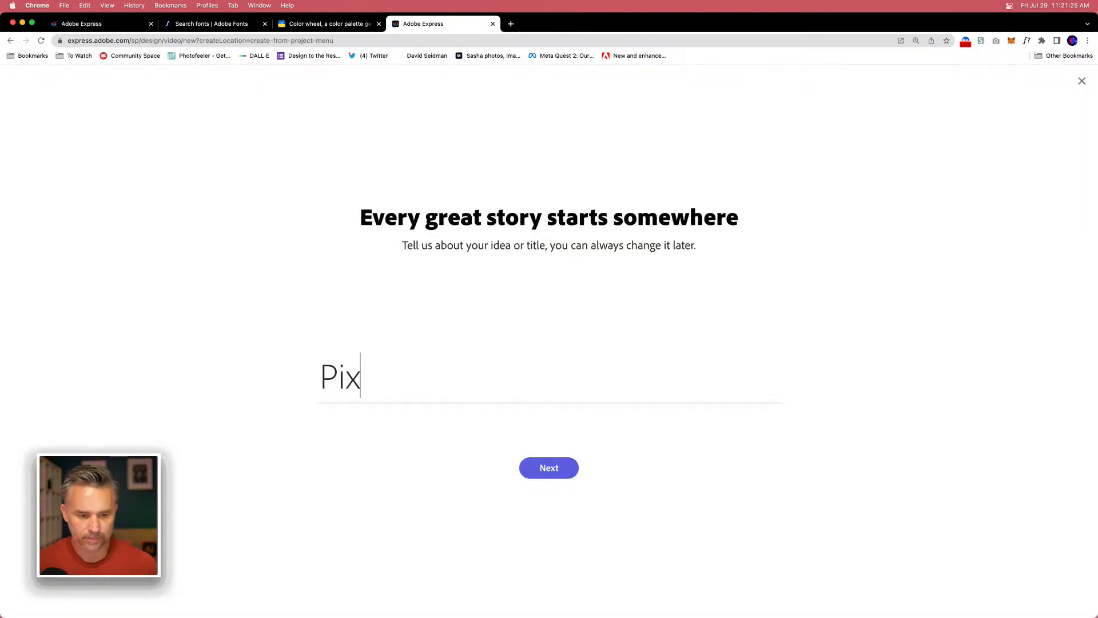
pyautogui.press('BackSpace')
pyautogui.press('BackSpace')
pyautogui.press('BackSpace')
pyautogui.write('Hot Pixels')
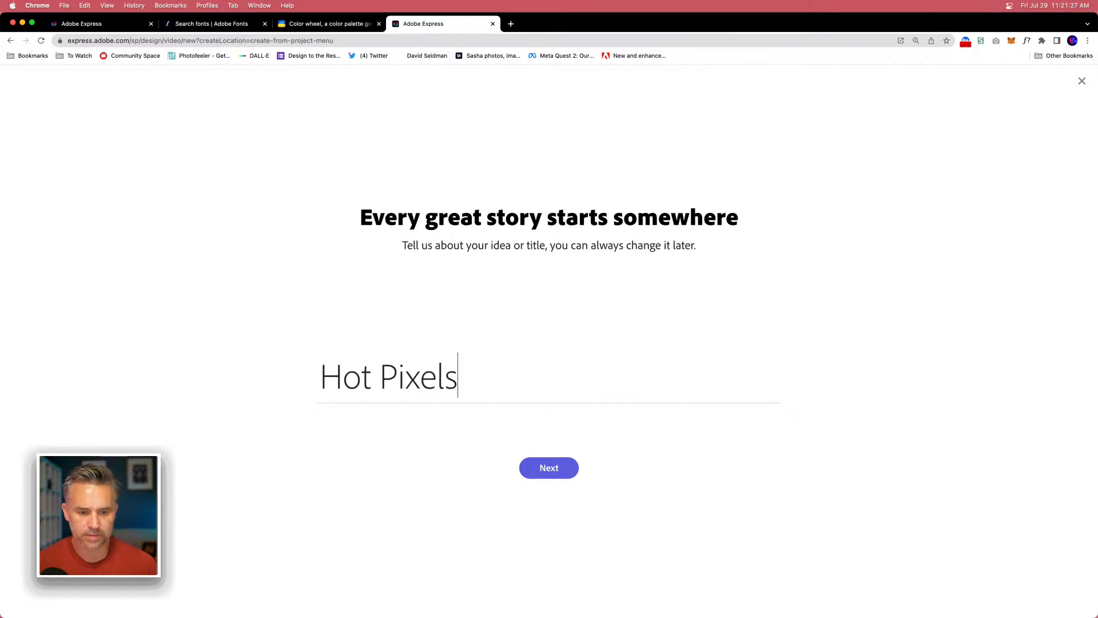
pyautogui.press('Return')
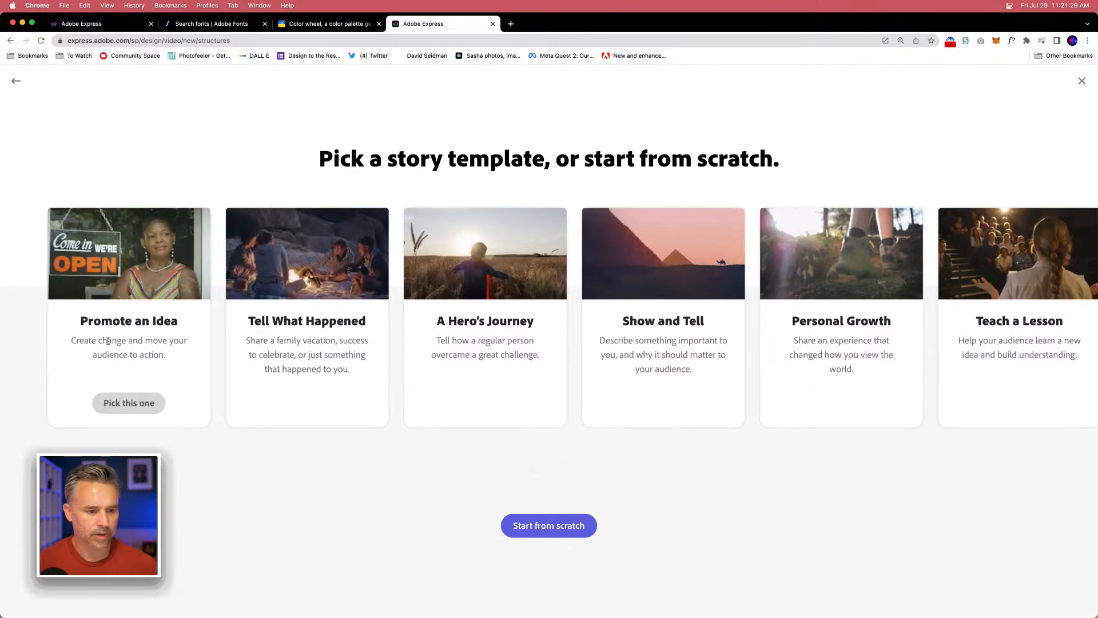
pyautogui.click(540, 535)
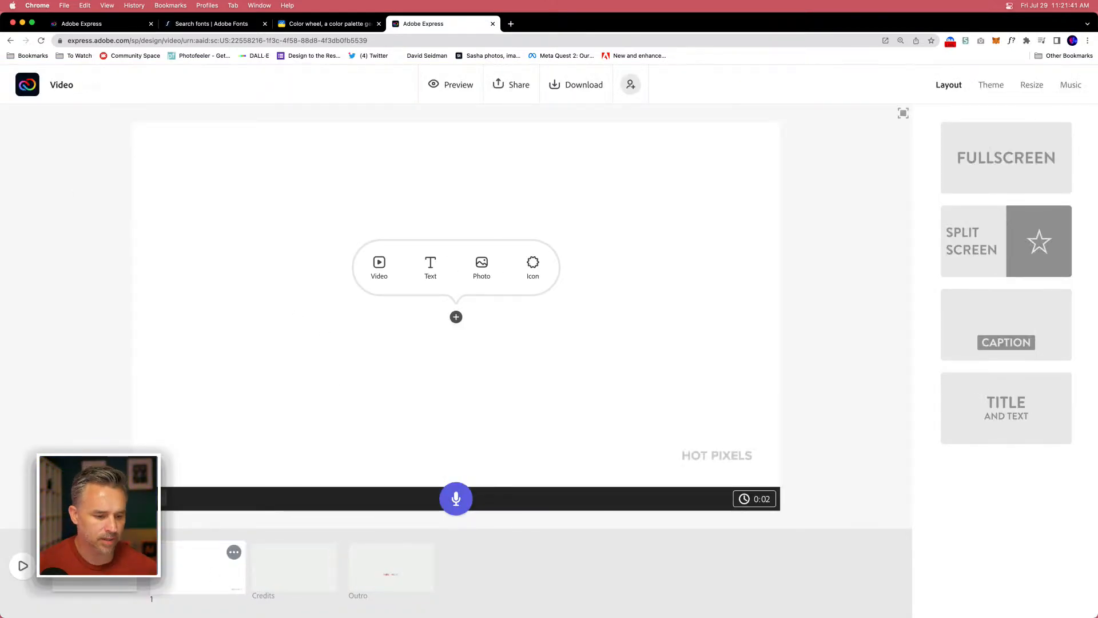
# Add a second scene to the video and fill it with the photo cabinet.jpg from the Desktop.
pyautogui.click(248, 566)
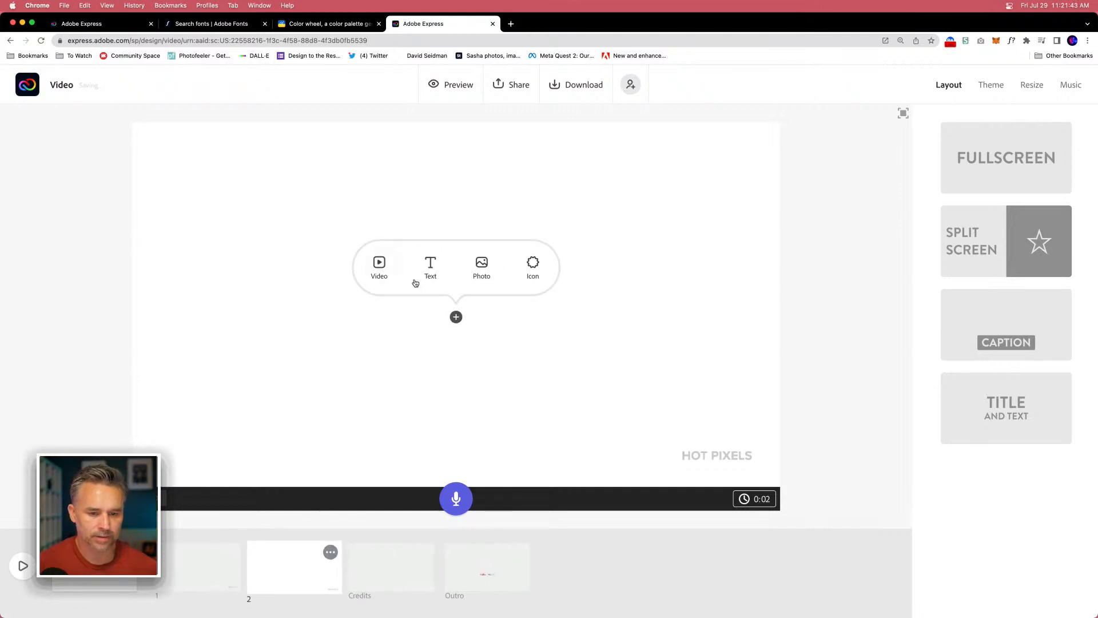
pyautogui.click(379, 266)
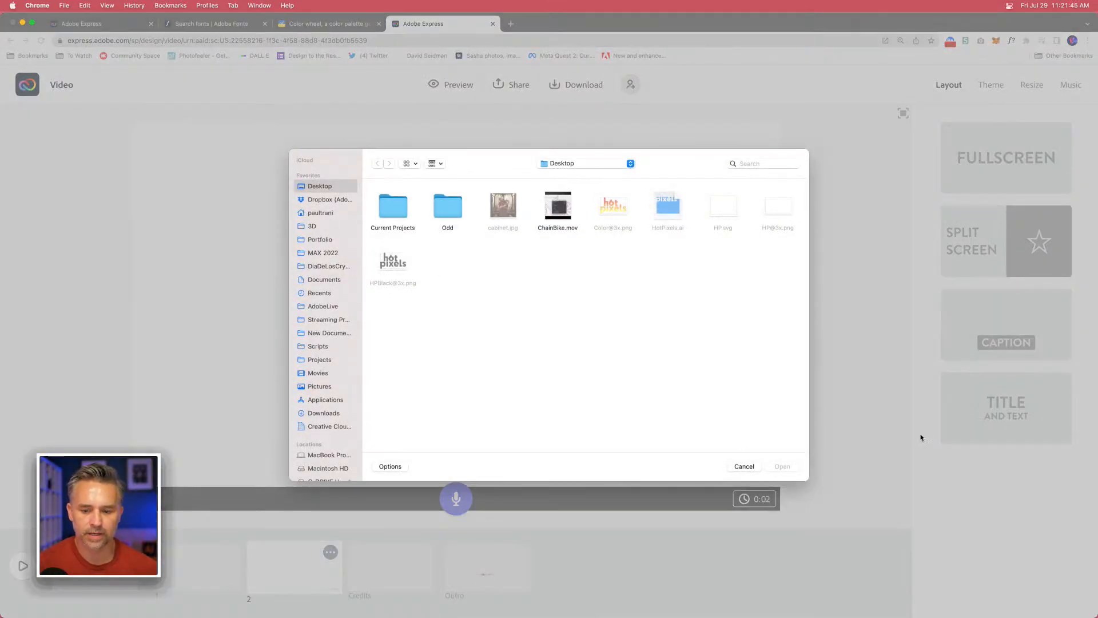
pyautogui.click(745, 467)
pyautogui.click(482, 266)
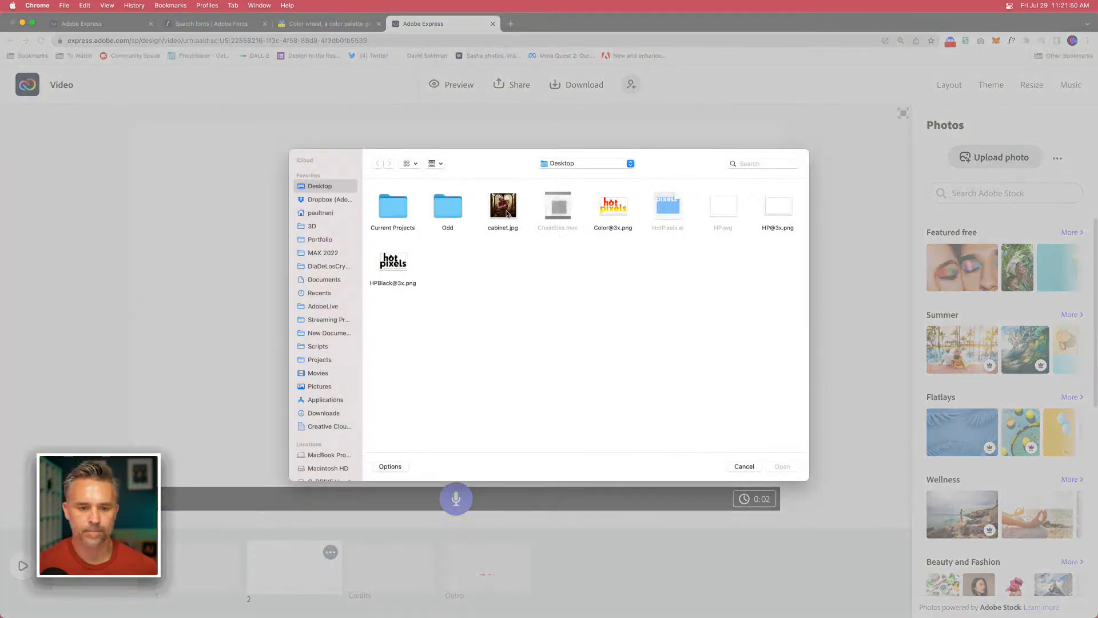
pyautogui.doubleClick(506, 213)
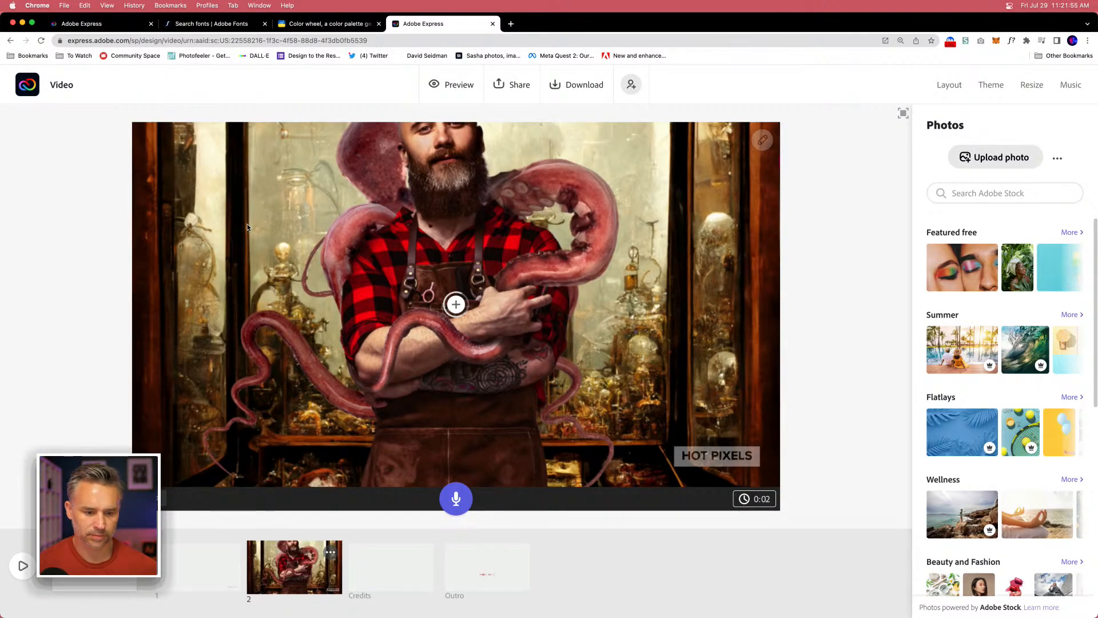
# Move the blank first scene behind the cabinet photo scene so the photo opens the video.
pyautogui.rightClick(194, 560)
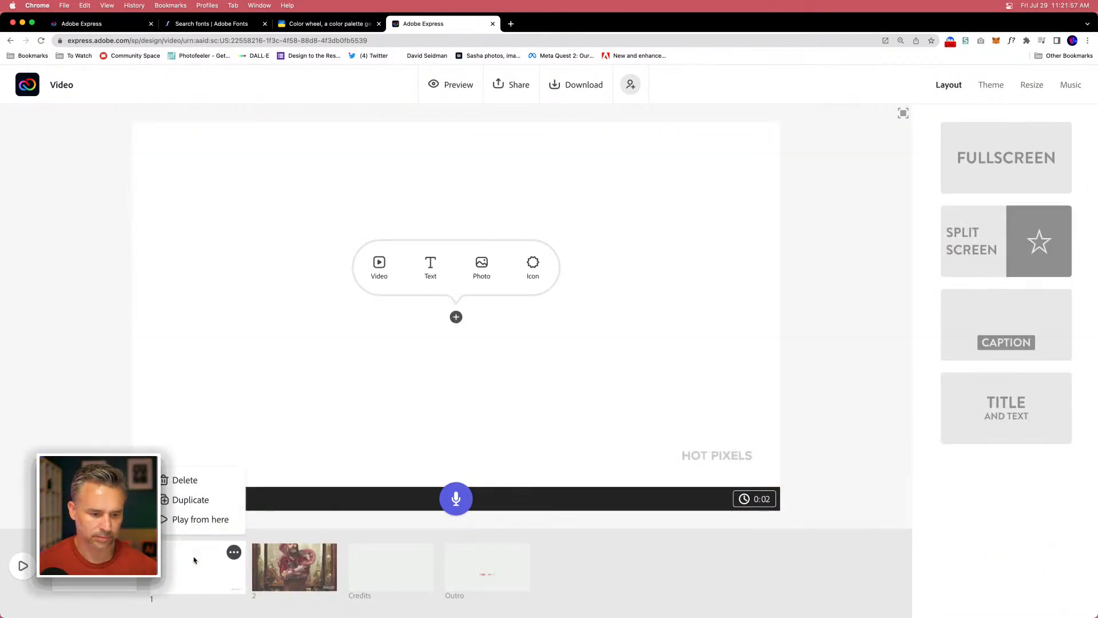
pyautogui.click(179, 485)
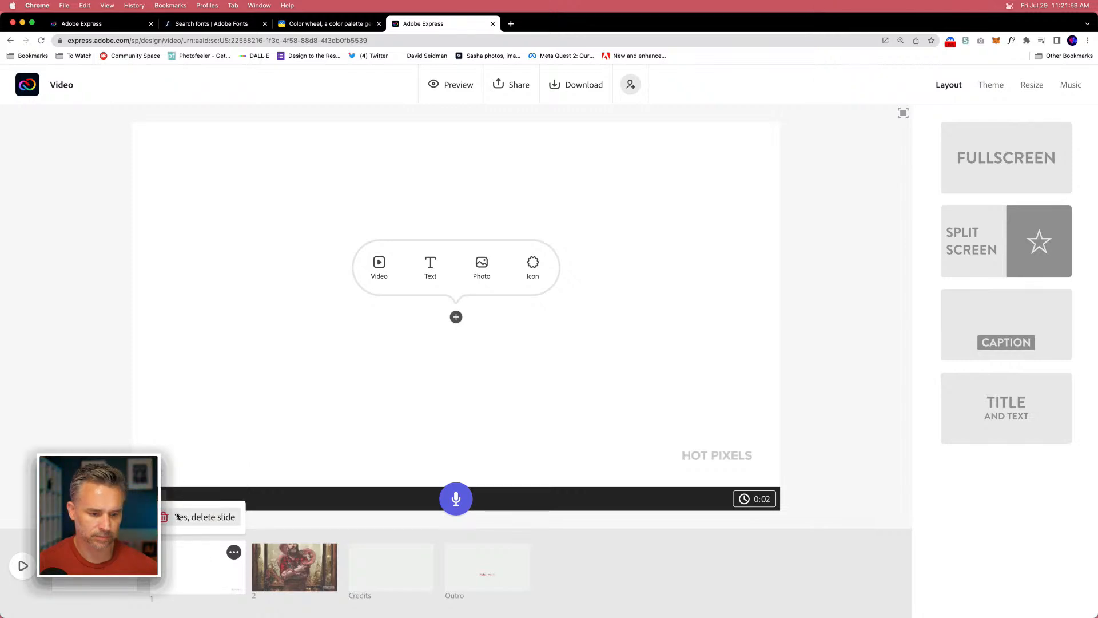
pyautogui.moveTo(205, 576); pyautogui.dragTo(282, 568)
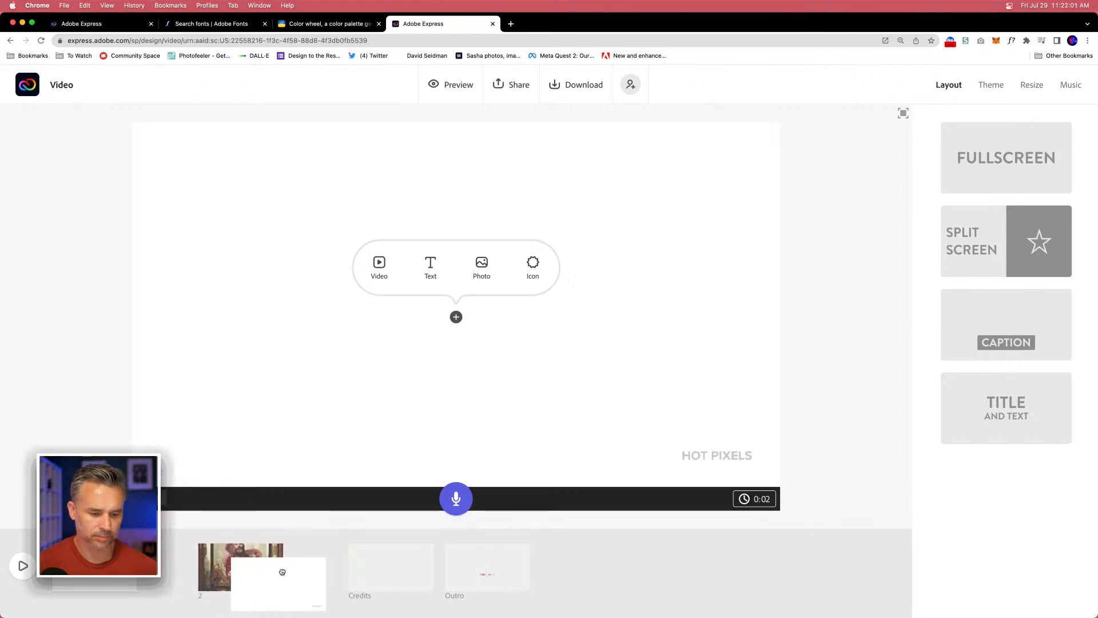
pyautogui.click(181, 565)
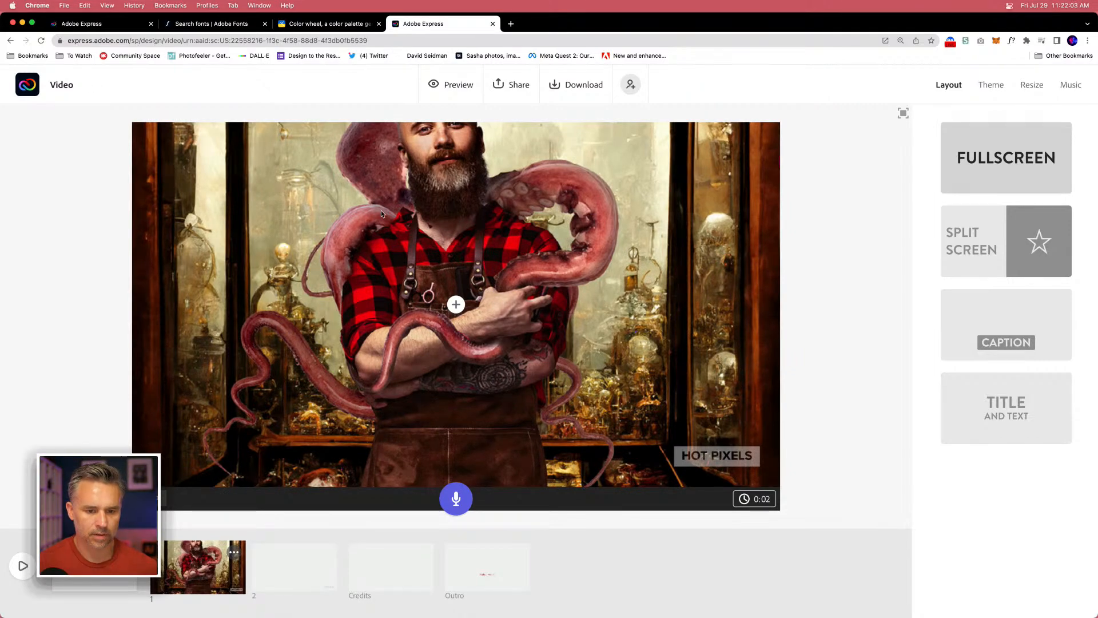
pyautogui.click(377, 256)
pyautogui.click(305, 570)
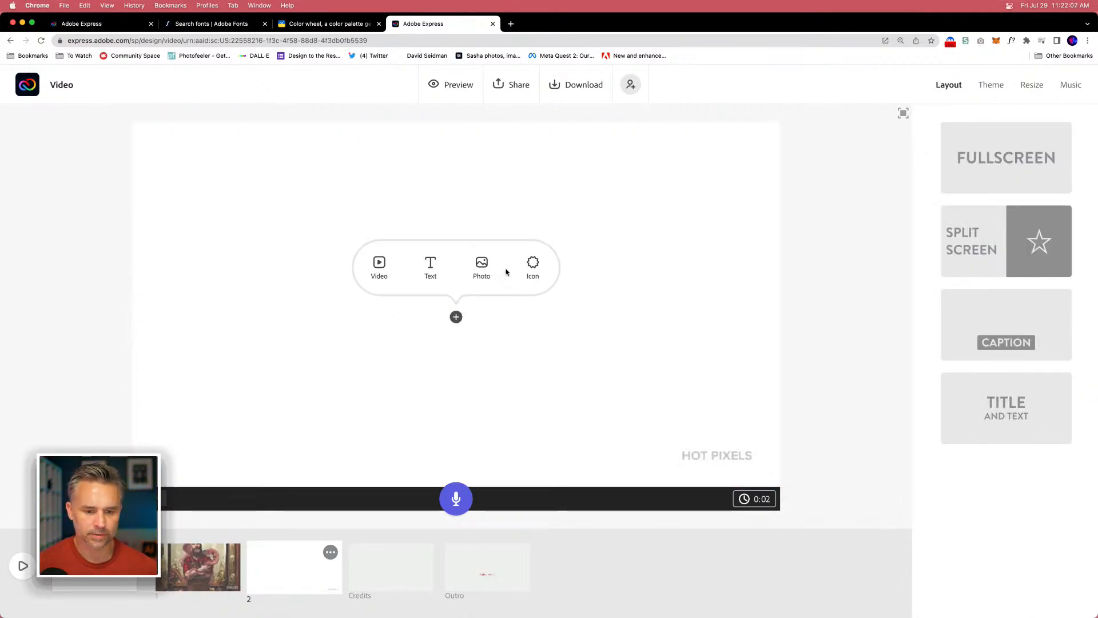
# Duplicate the cabinet photo scene.
pyautogui.click(226, 563)
pyautogui.click(233, 554)
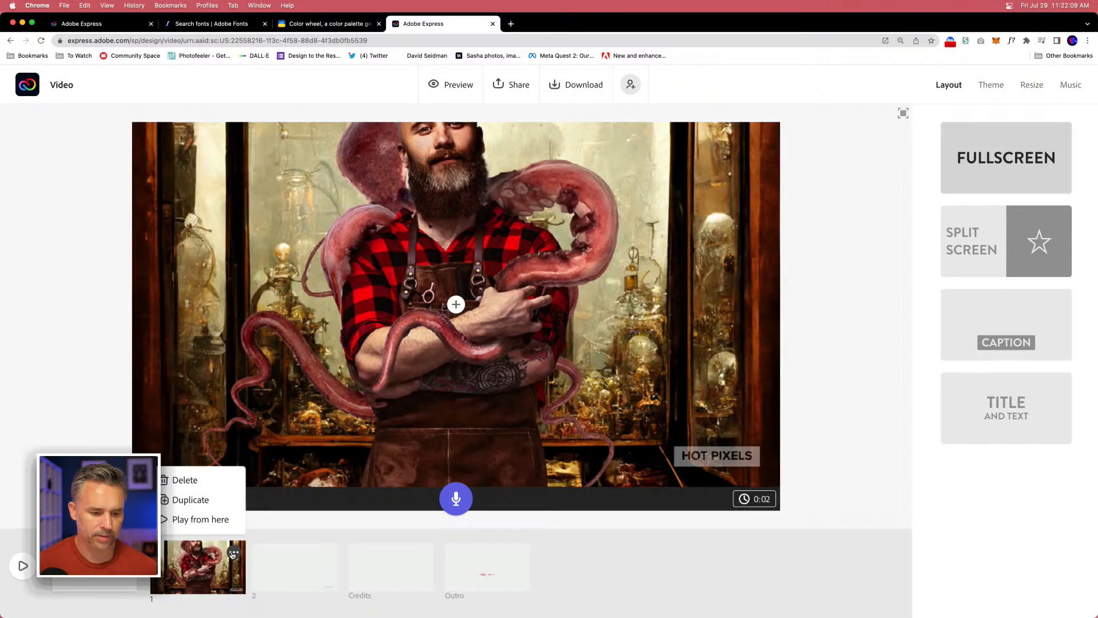
pyautogui.click(185, 499)
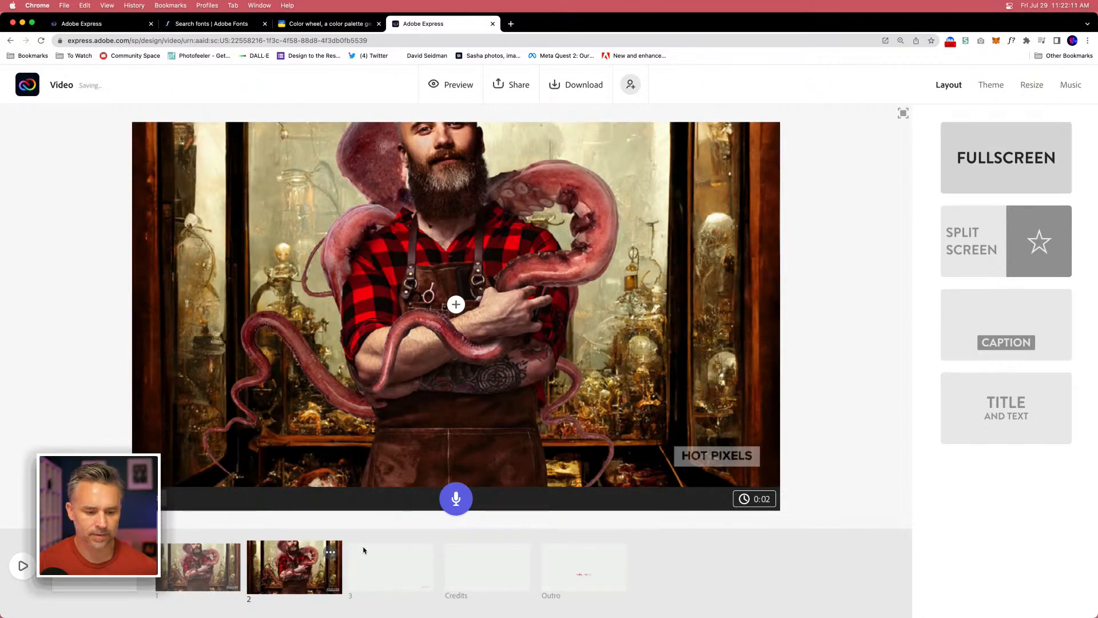
# Zoom out the cabinet photo in the duplicated second scene until the whole image fits in the frame.
pyautogui.click(382, 297)
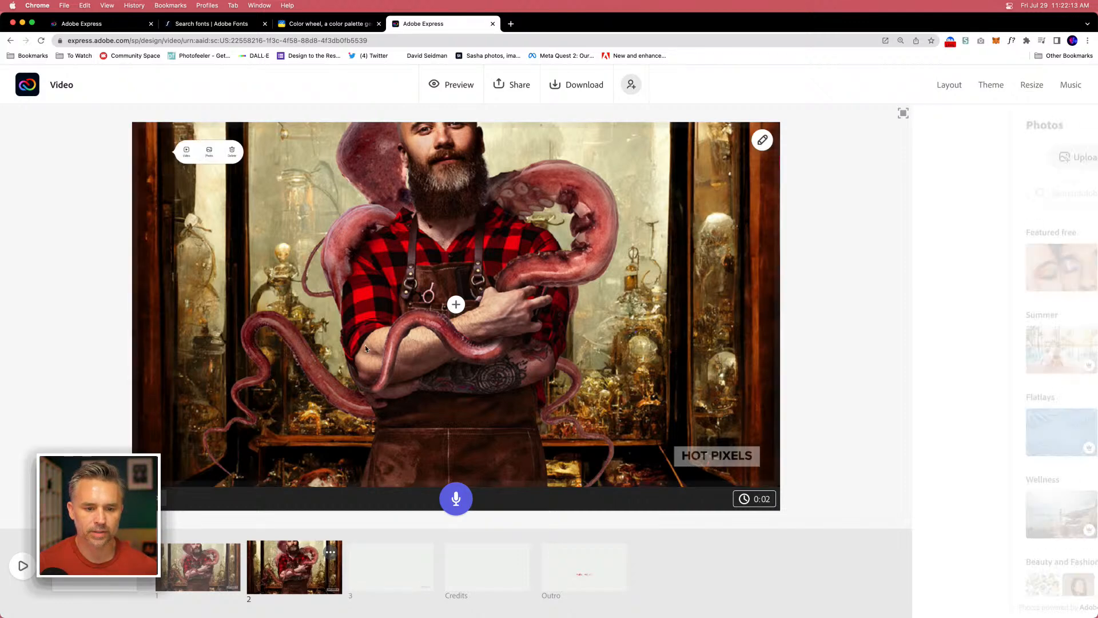
pyautogui.click(467, 230)
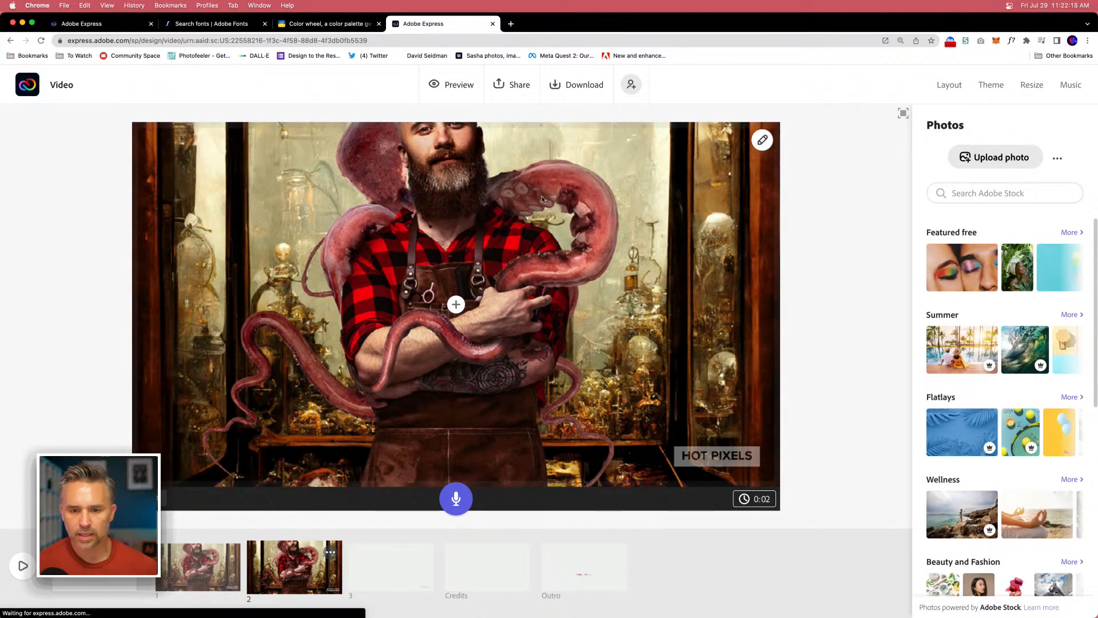
pyautogui.click(761, 141)
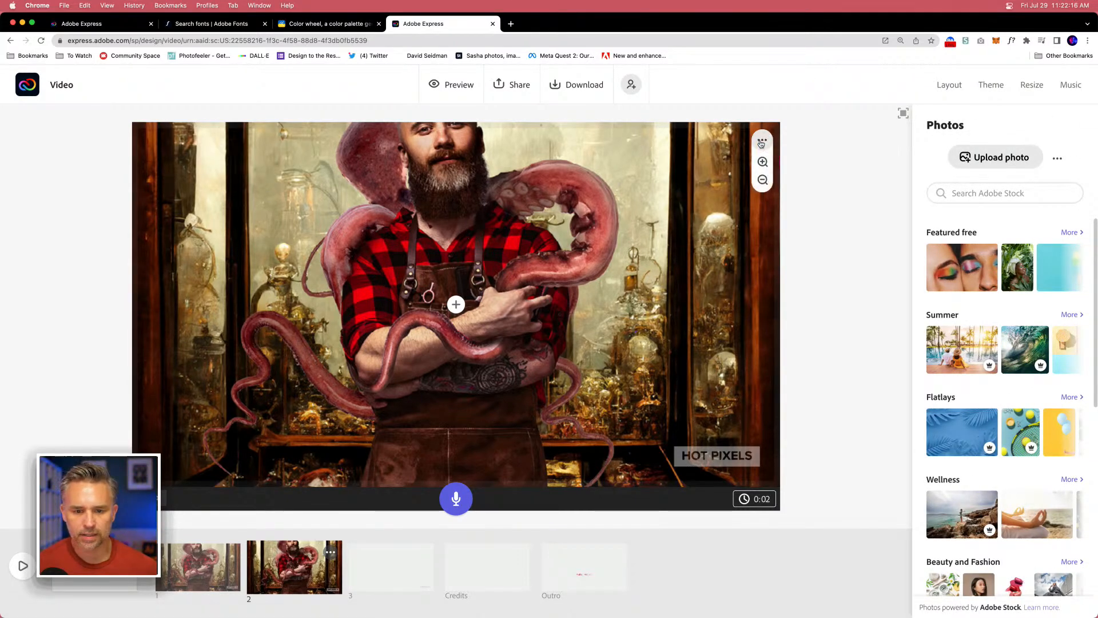
pyautogui.click(763, 181)
pyautogui.click(762, 181)
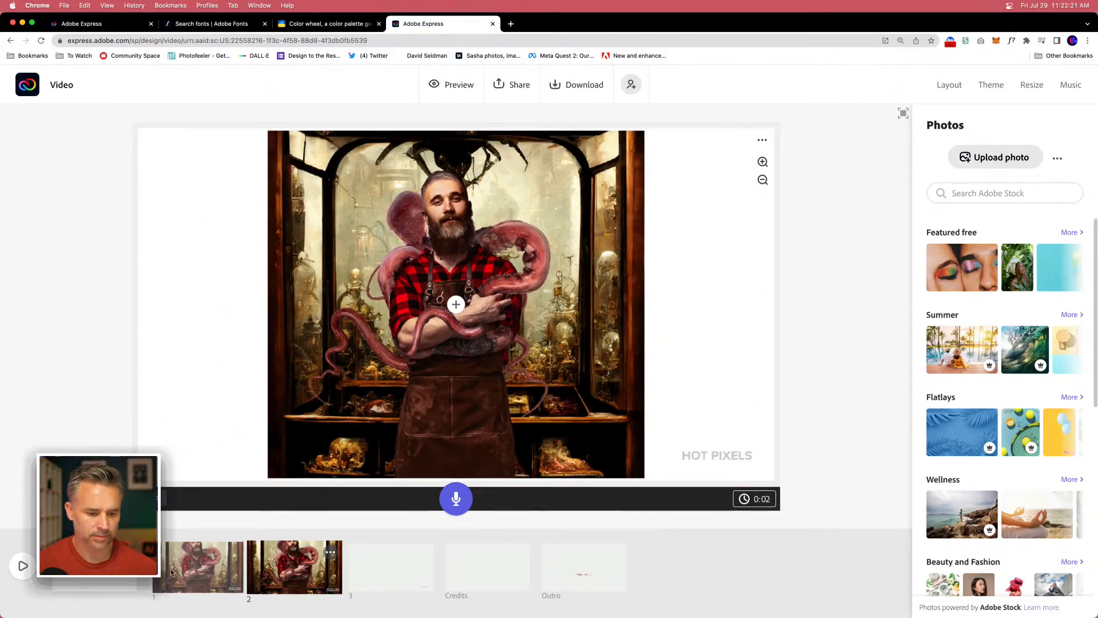
pyautogui.click(197, 566)
pyautogui.click(274, 571)
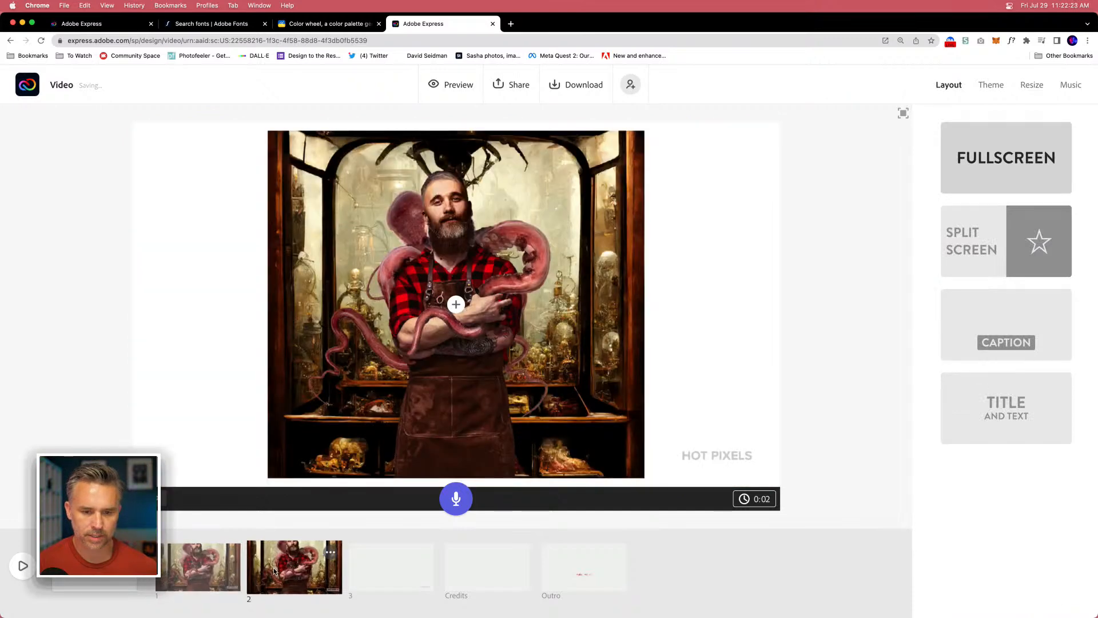
# Delete the blank third scene before the credits.
pyautogui.click(412, 577)
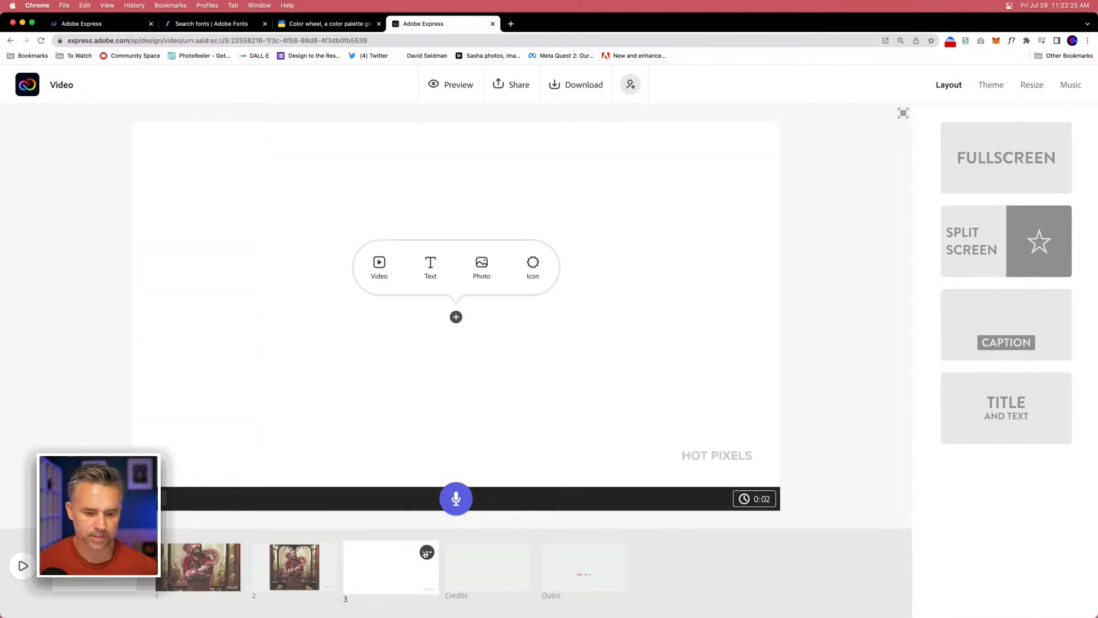
pyautogui.click(426, 553)
pyautogui.click(366, 479)
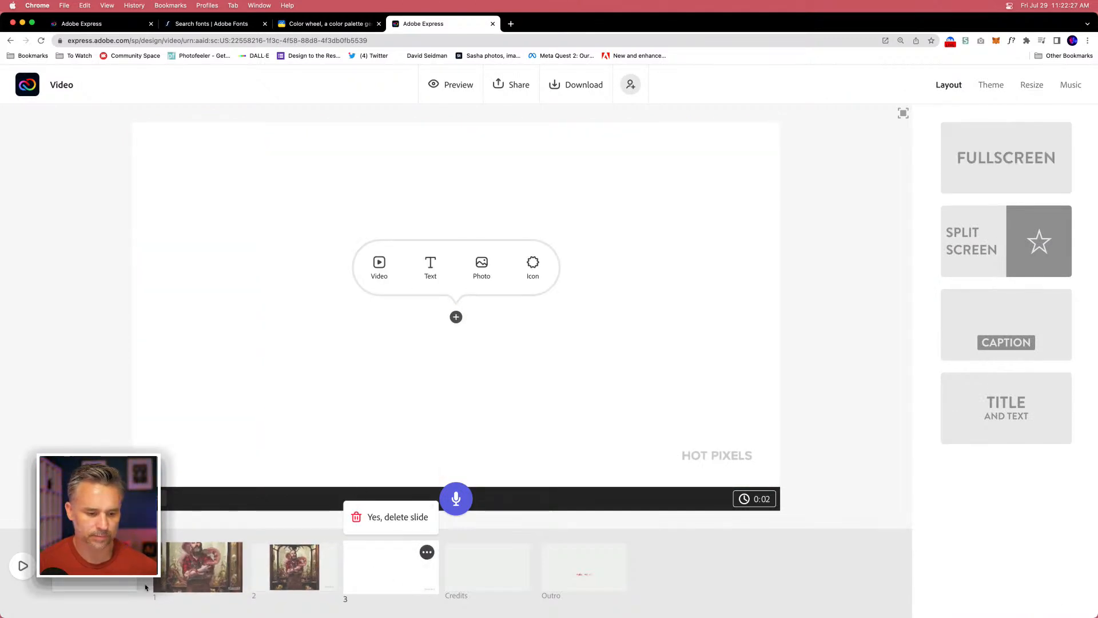
pyautogui.click(387, 516)
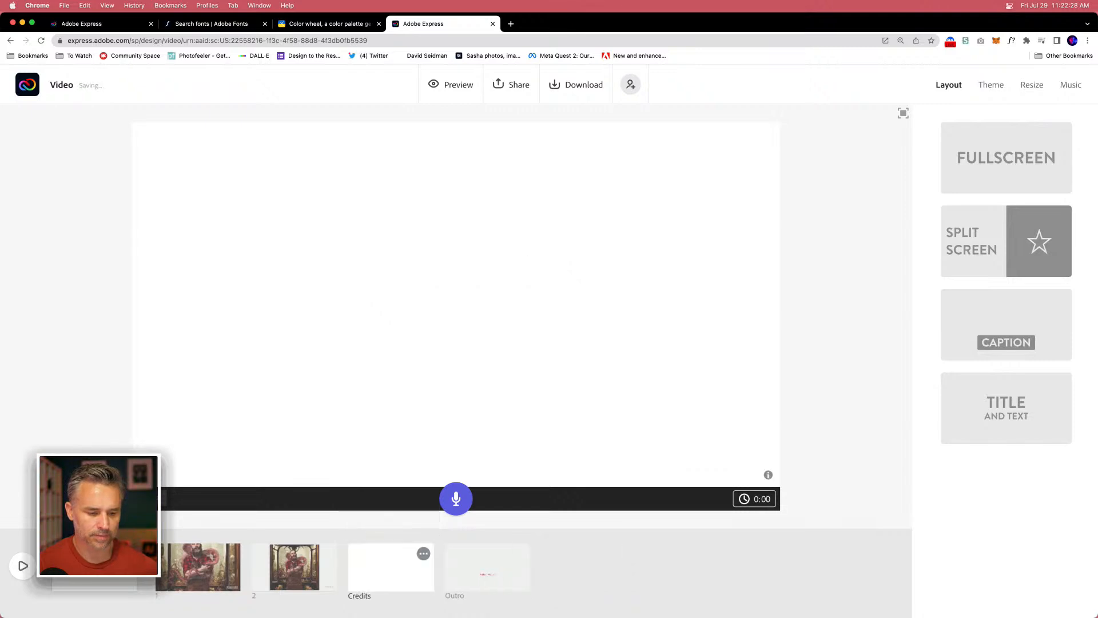
pyautogui.click(167, 571)
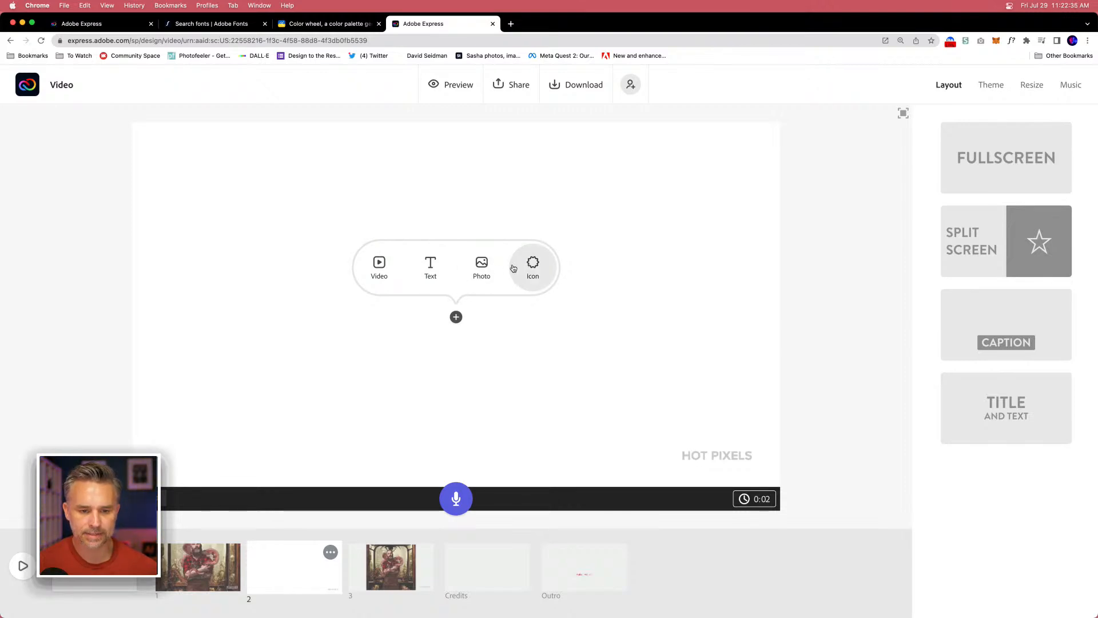
pyautogui.click(482, 266)
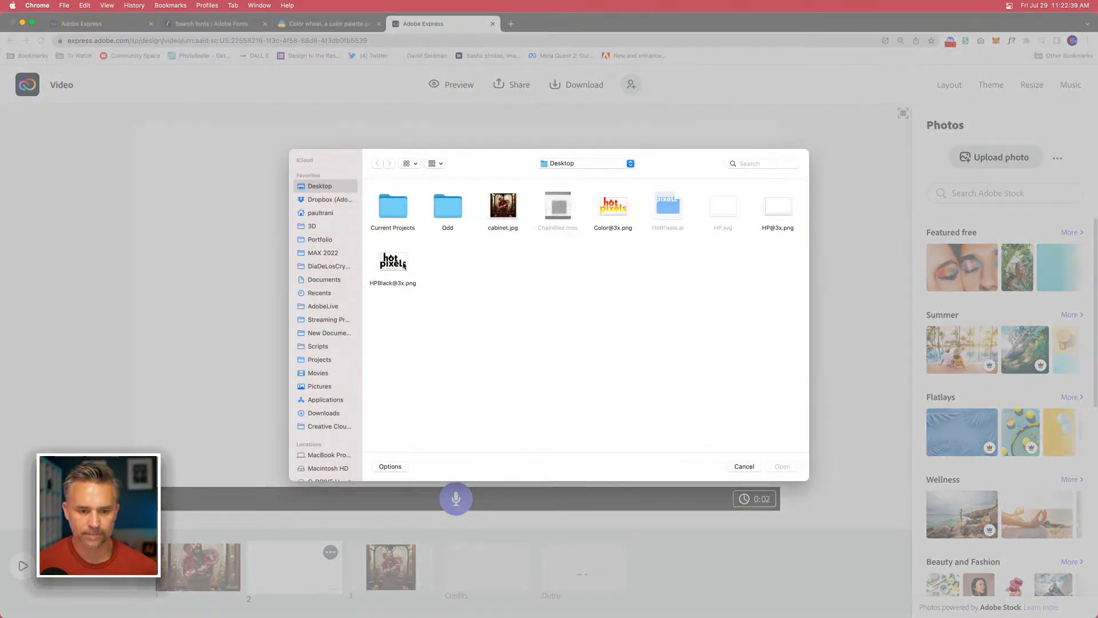
pyautogui.doubleClick(612, 207)
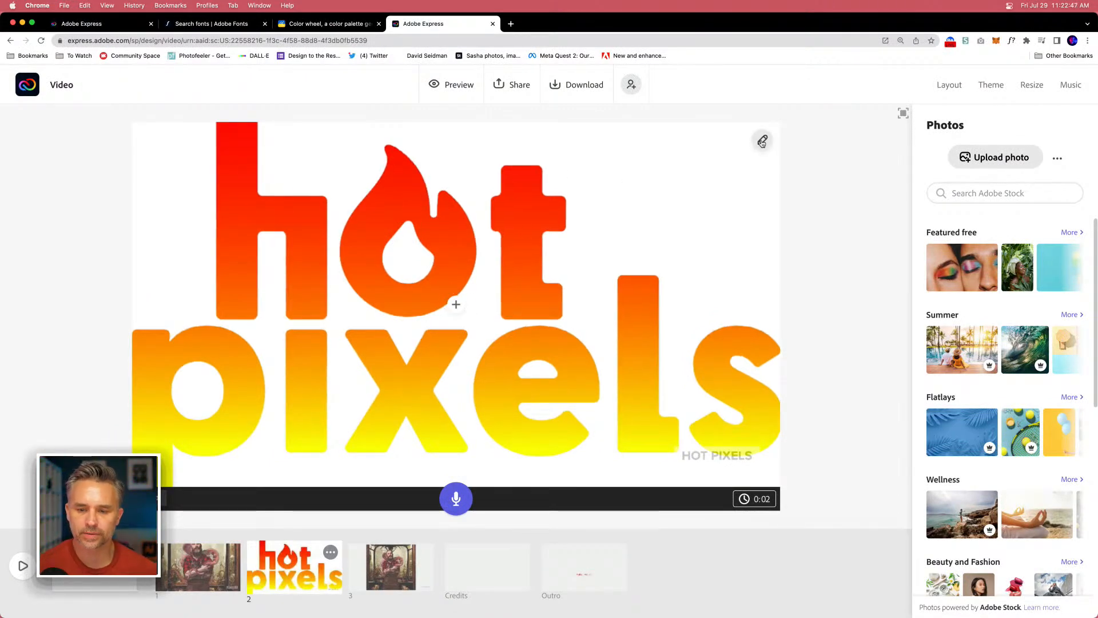
# Zoom out the hot pixels logo in its scene until the whole logo fits with white space around it.
pyautogui.moveTo(762, 141)
pyautogui.click(763, 180)
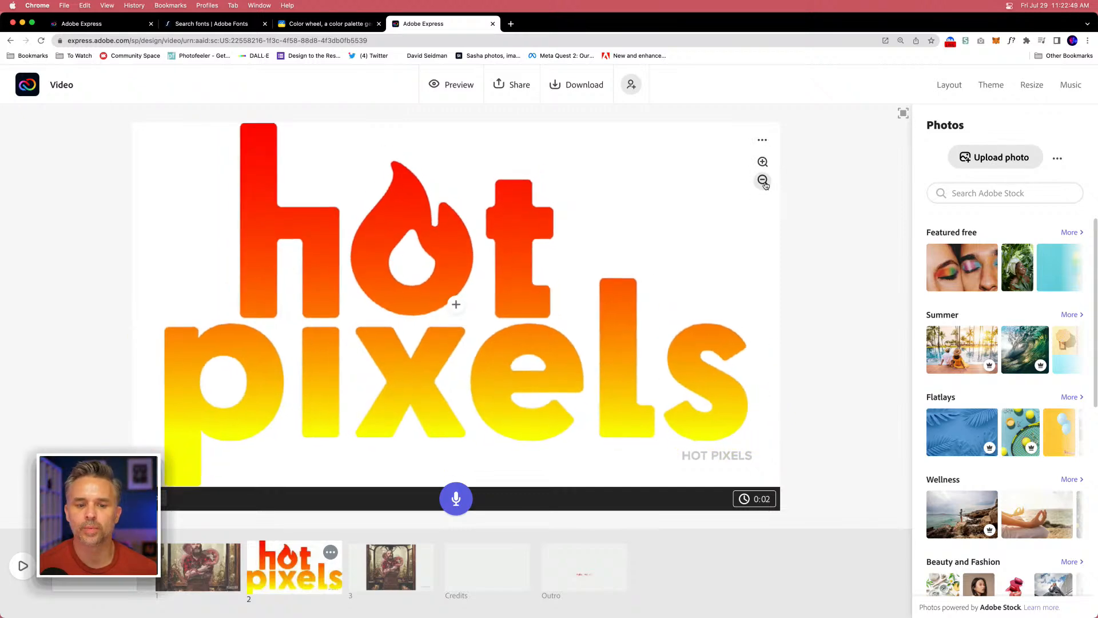
pyautogui.click(763, 181)
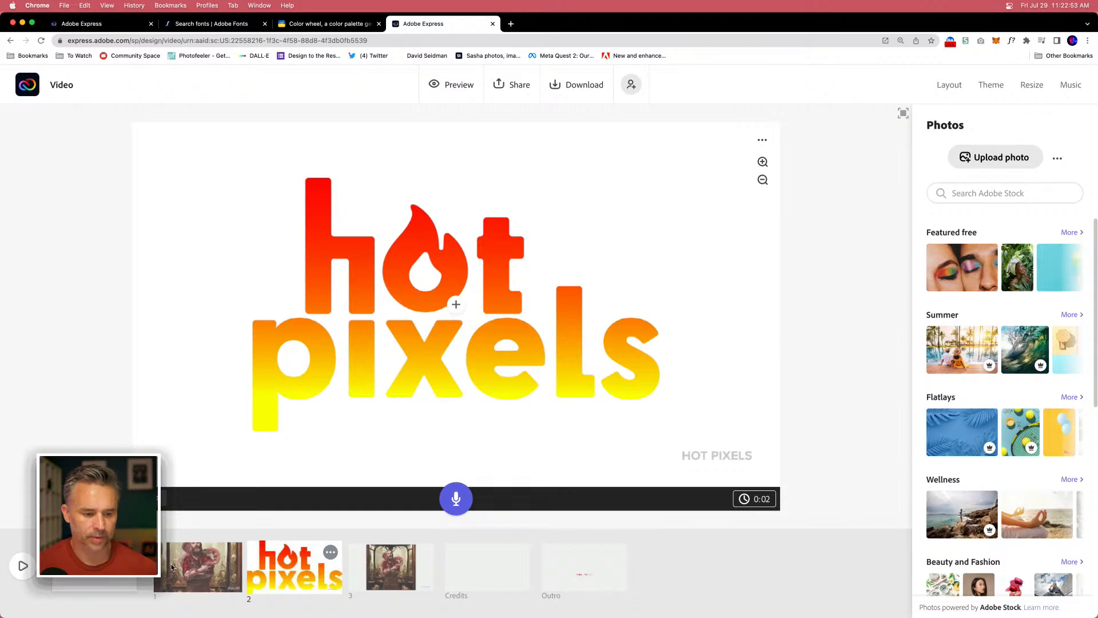
# Move the hot pixels logo scene to the start of the video and preview the result.
pyautogui.moveTo(281, 563); pyautogui.dragTo(170, 574)
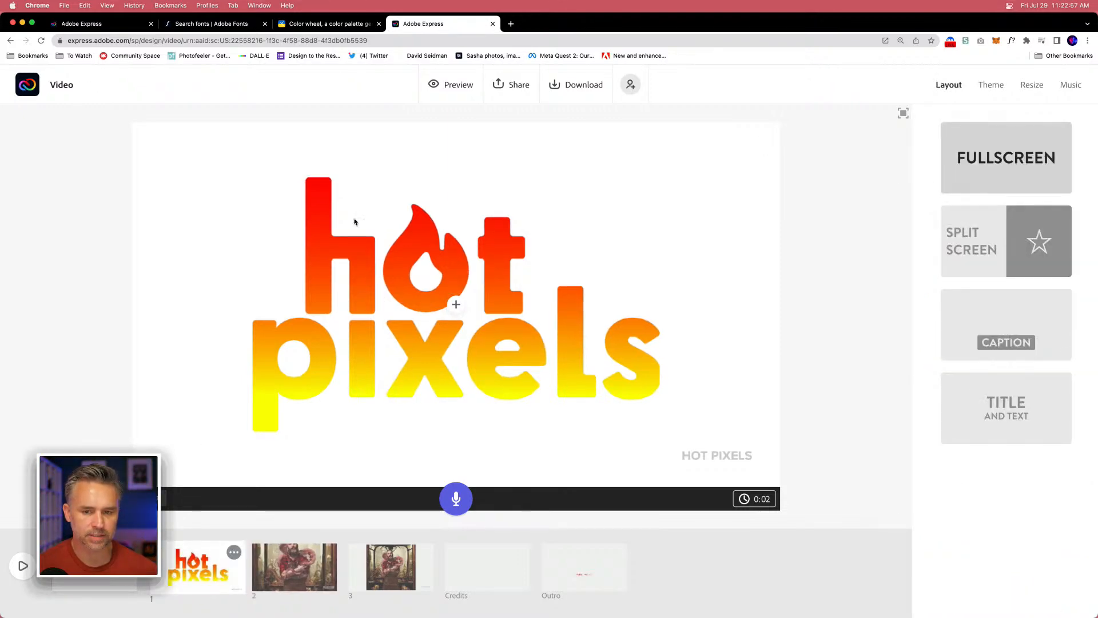
pyautogui.click(23, 566)
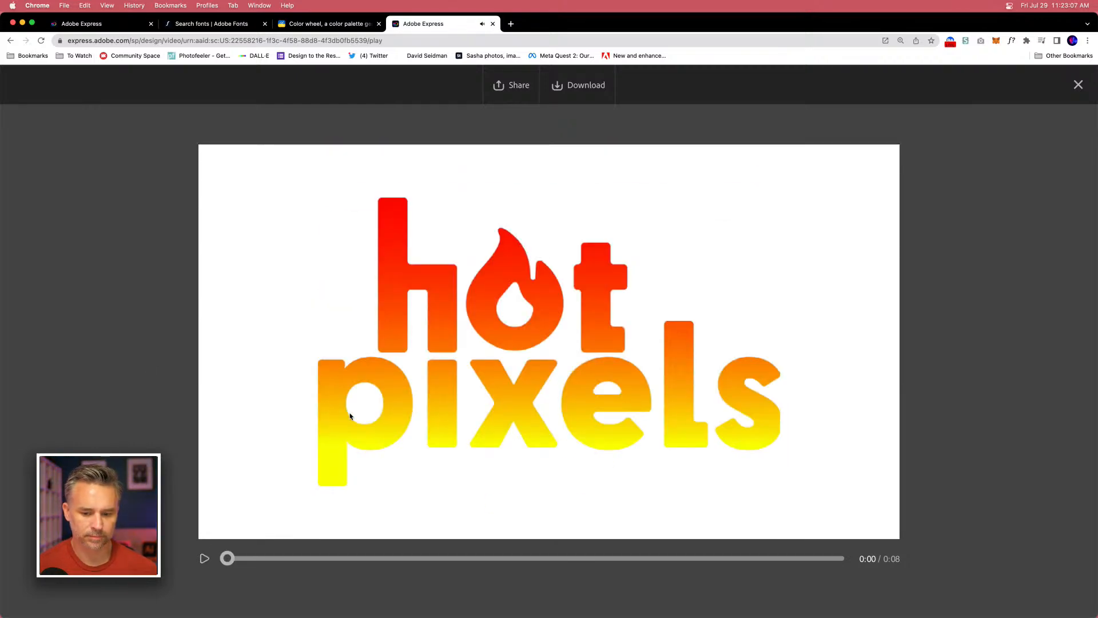
pyautogui.click(1078, 84)
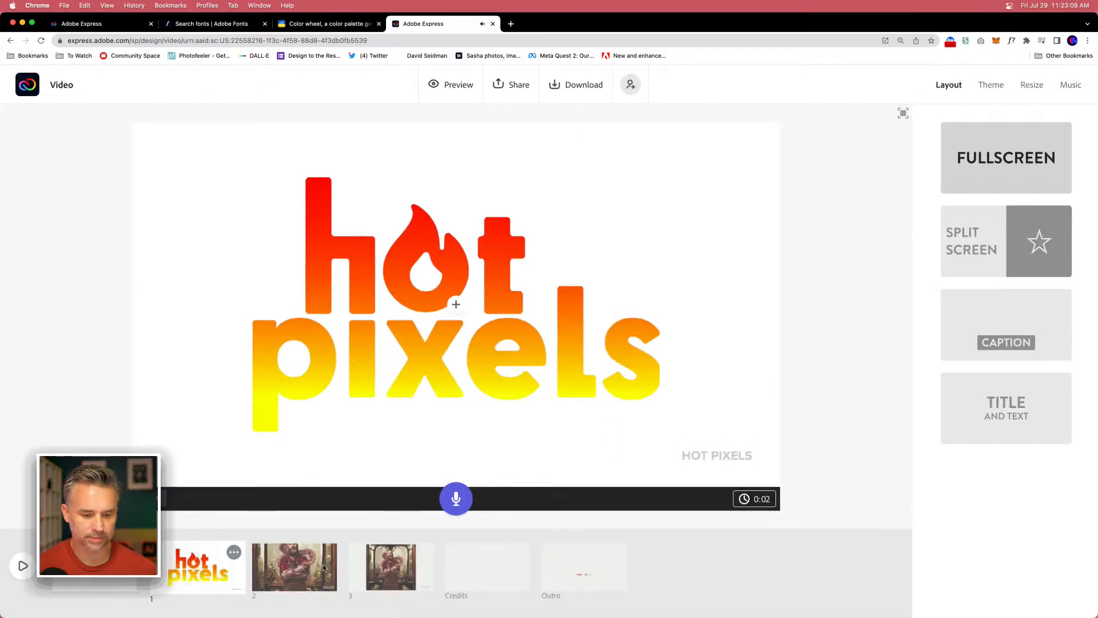
# Examine the editing options available for the cabinet photos in the second and third scenes.
pyautogui.click(293, 566)
pyautogui.click(306, 242)
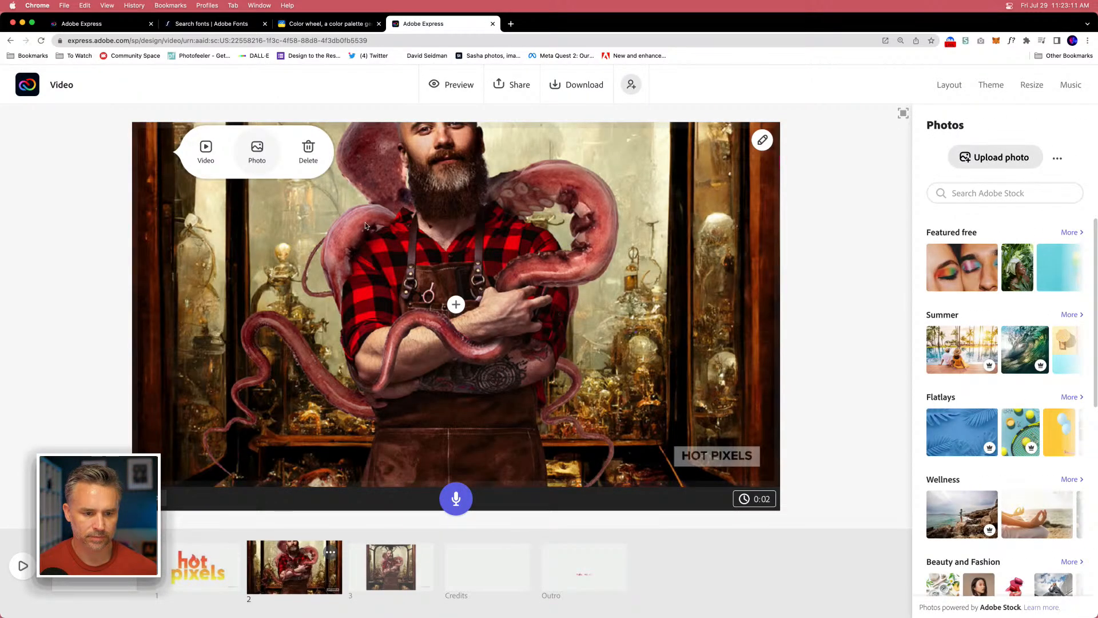
pyautogui.click(611, 197)
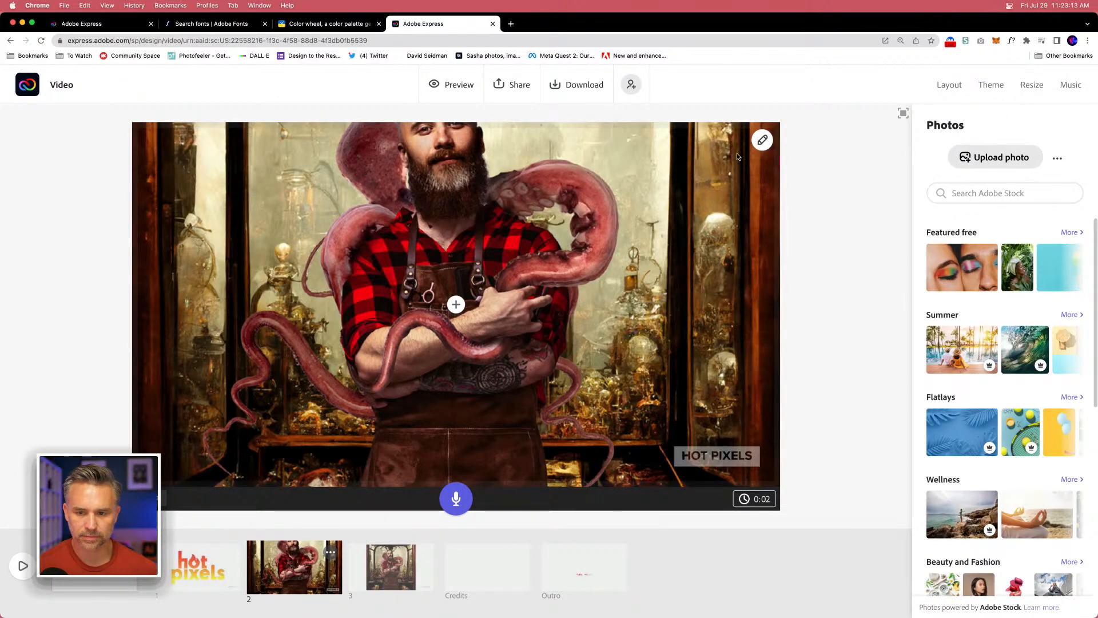
pyautogui.click(762, 141)
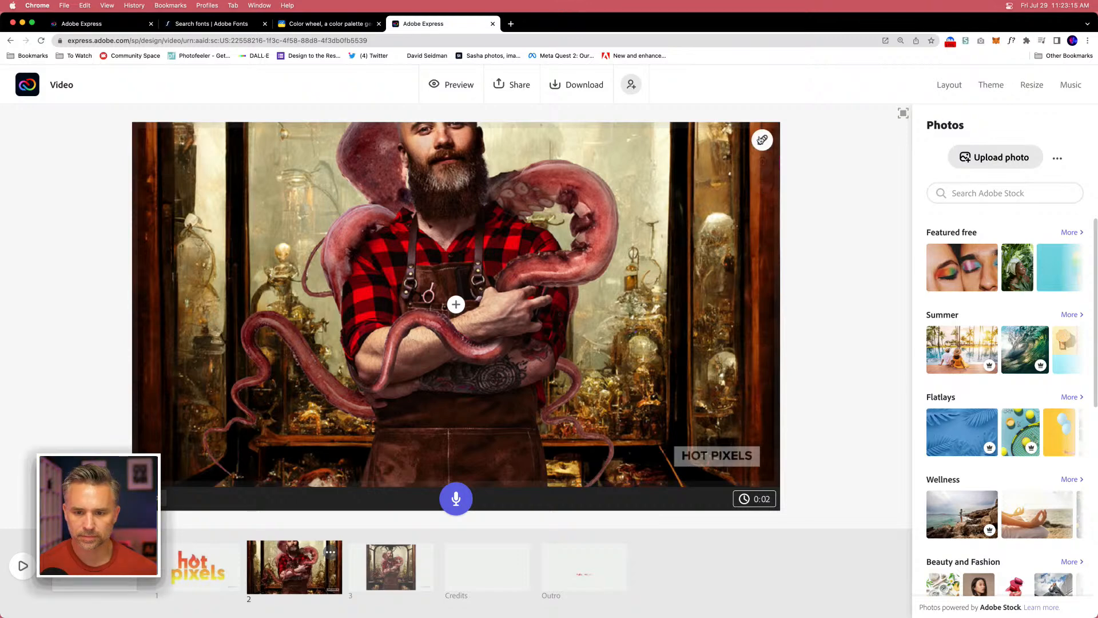
pyautogui.click(313, 262)
pyautogui.click(428, 302)
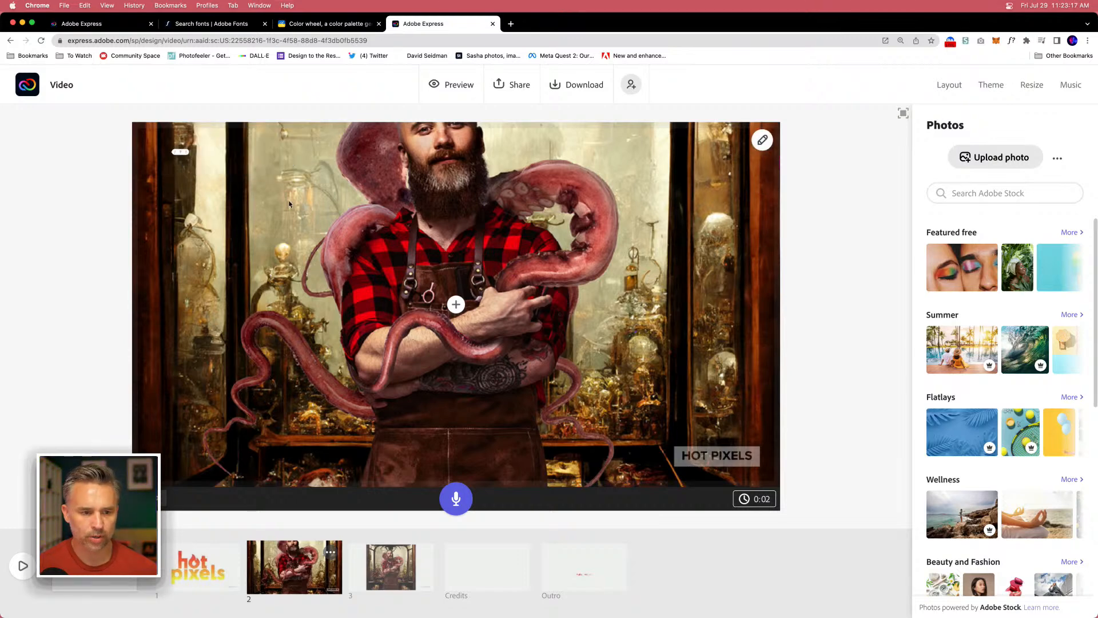
pyautogui.click(286, 203)
pyautogui.click(358, 221)
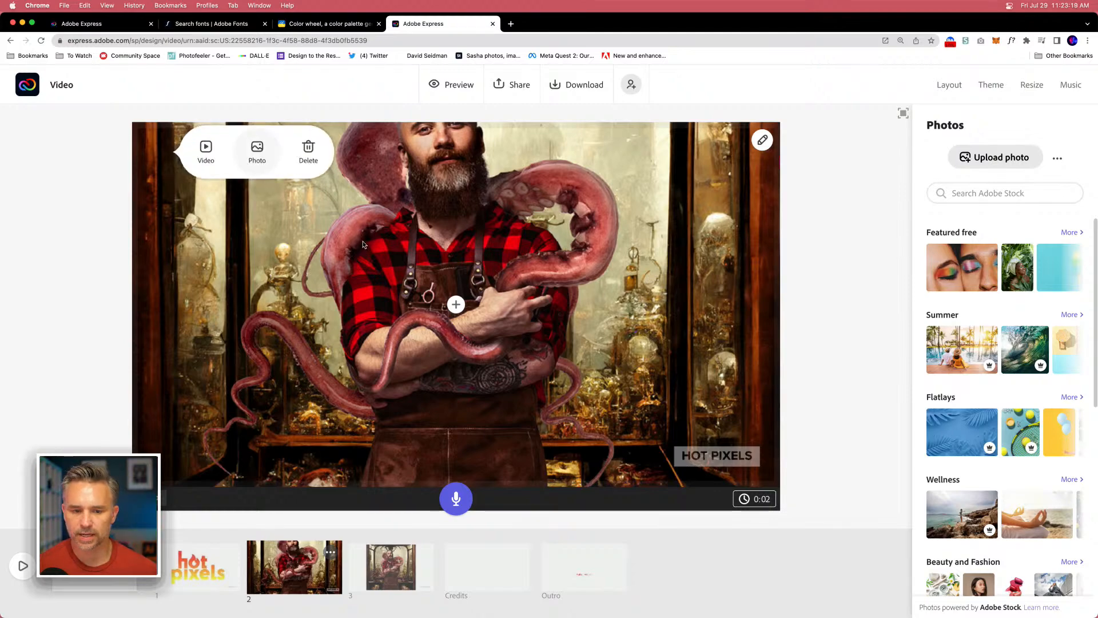
pyautogui.click(403, 219)
pyautogui.click(378, 566)
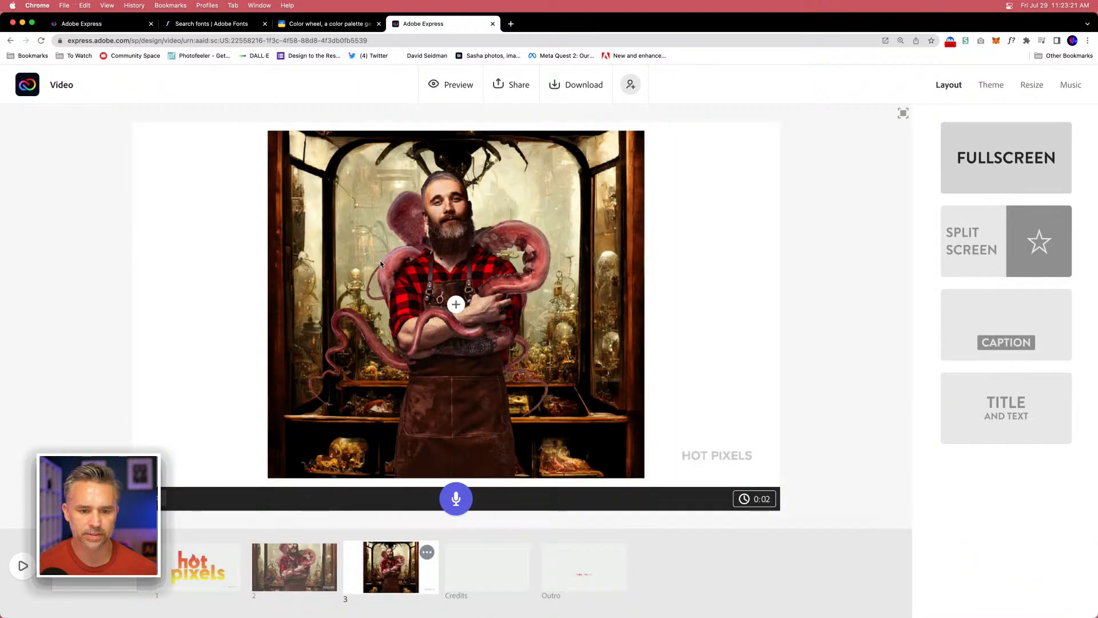
pyautogui.click(370, 301)
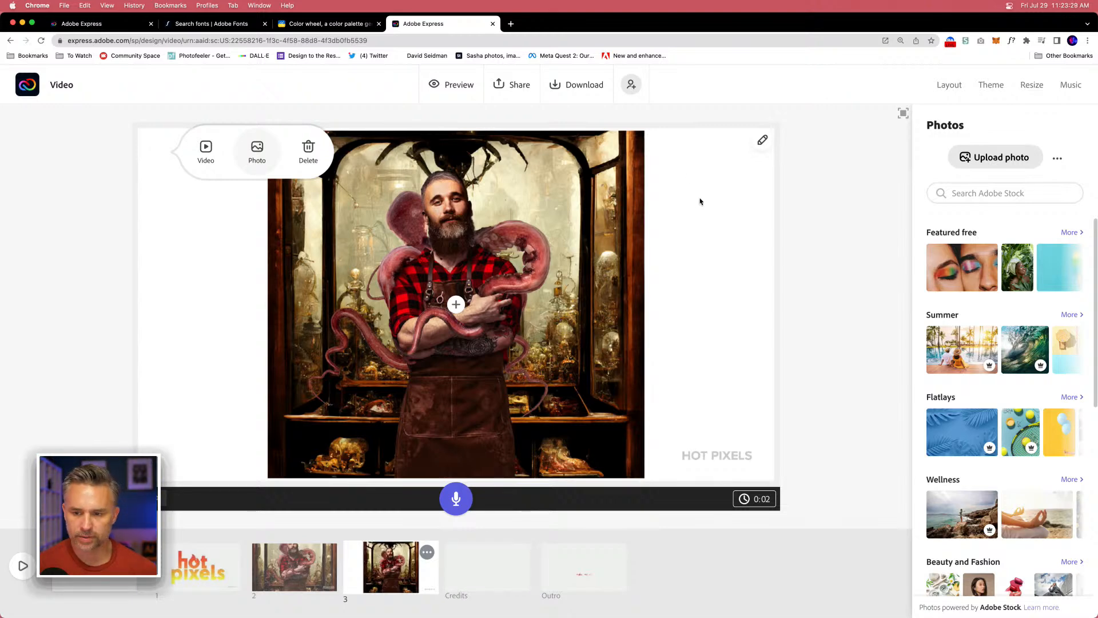
pyautogui.click(238, 344)
pyautogui.click(219, 337)
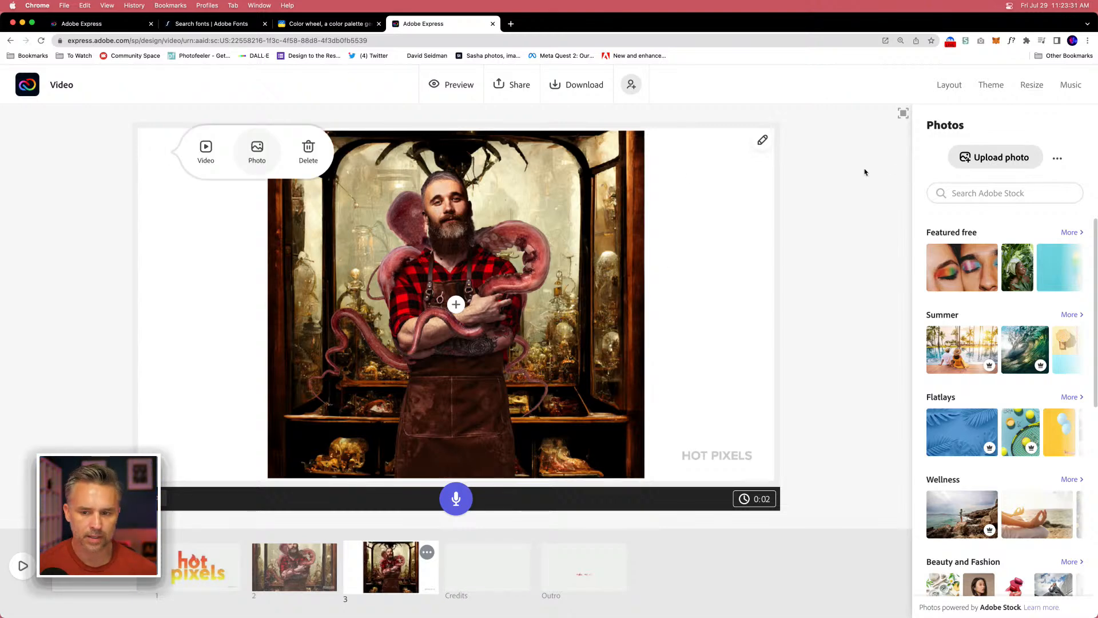
# Try the split-screen layout on the logo scene and return it to the fullscreen layout.
pyautogui.click(195, 570)
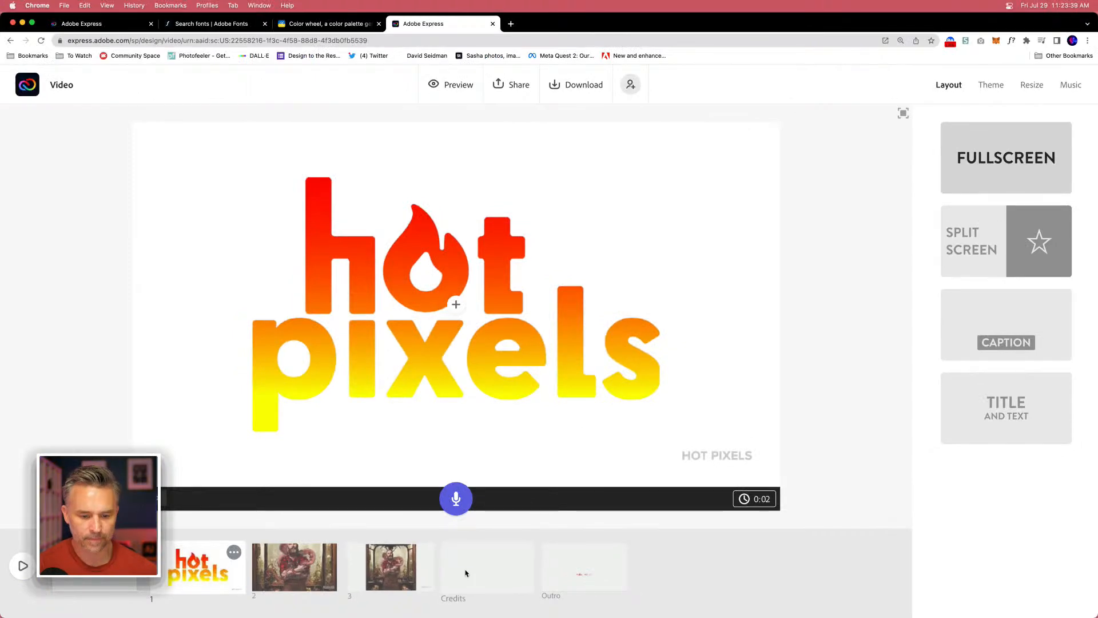
pyautogui.click(1010, 246)
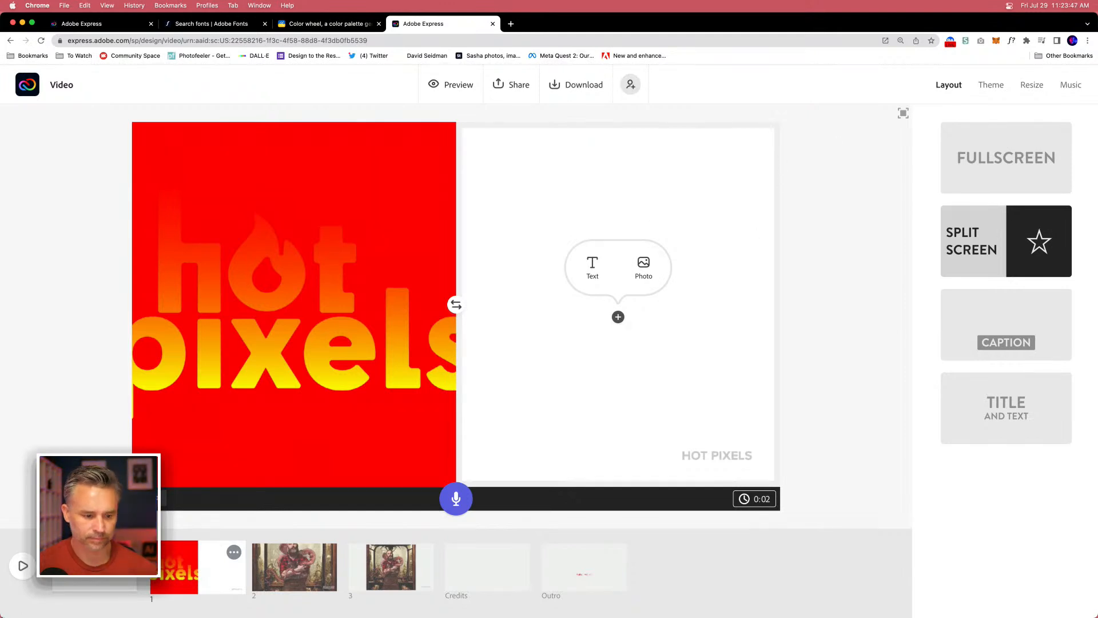
pyautogui.click(1015, 185)
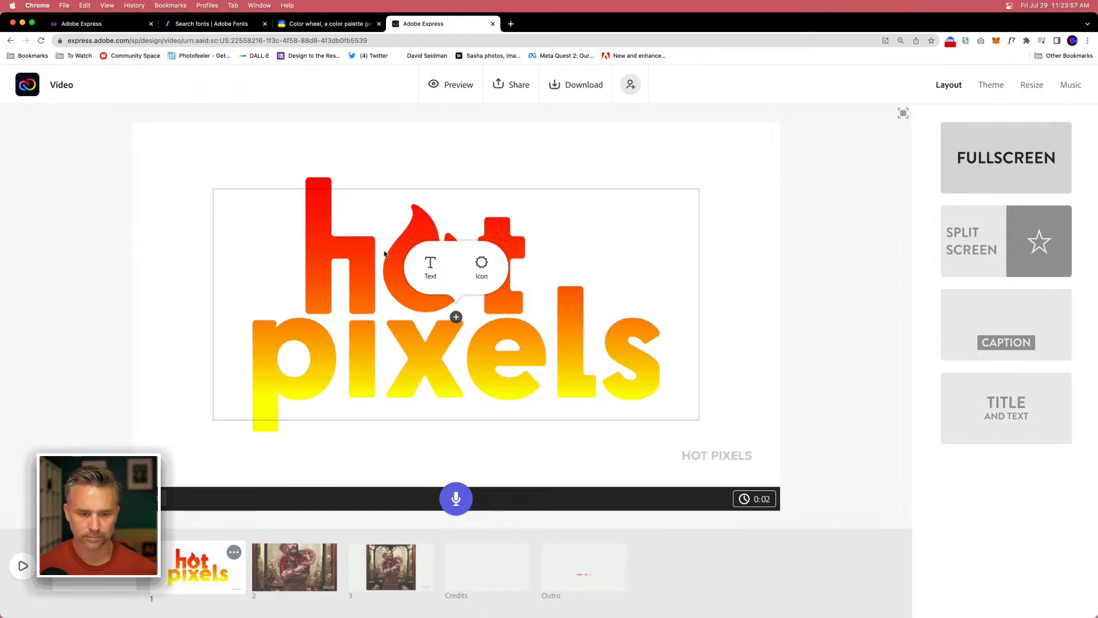
pyautogui.click(205, 219)
pyautogui.click(206, 598)
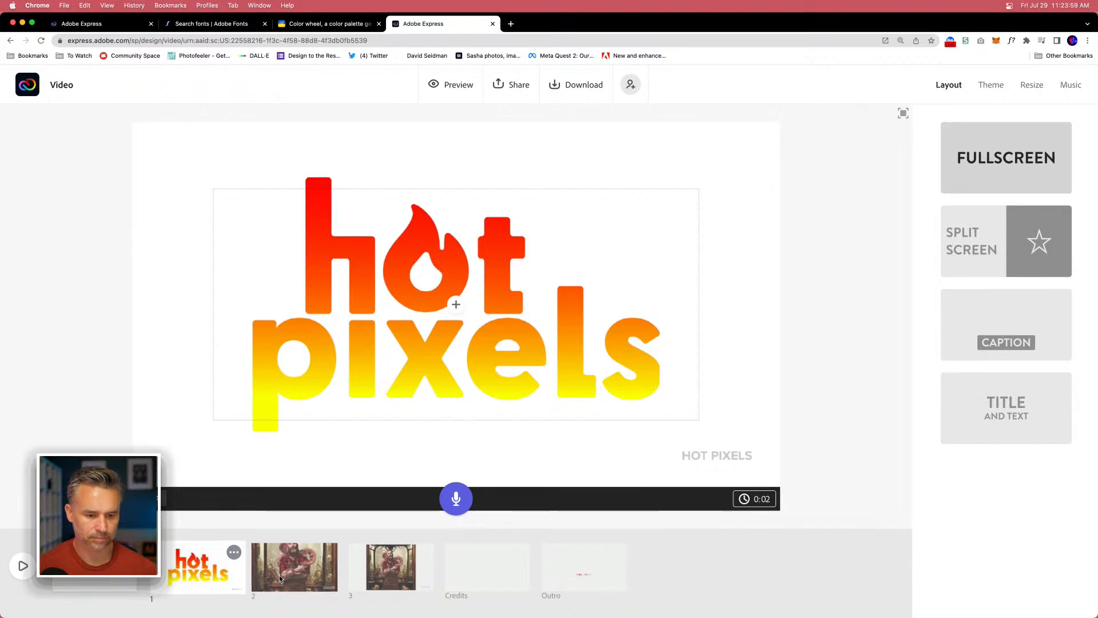
# Add a new split-screen scene after the hot pixels logo scene and place the photo cabinet.jpg in its first half.
pyautogui.click(281, 579)
pyautogui.click(174, 580)
pyautogui.click(97, 566)
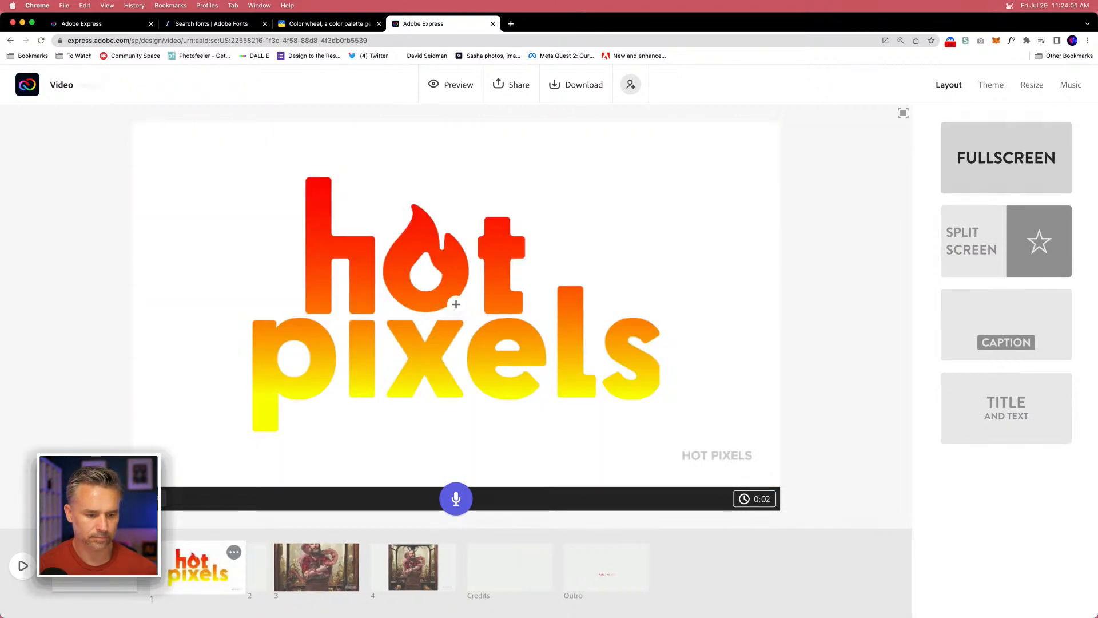
pyautogui.click(998, 238)
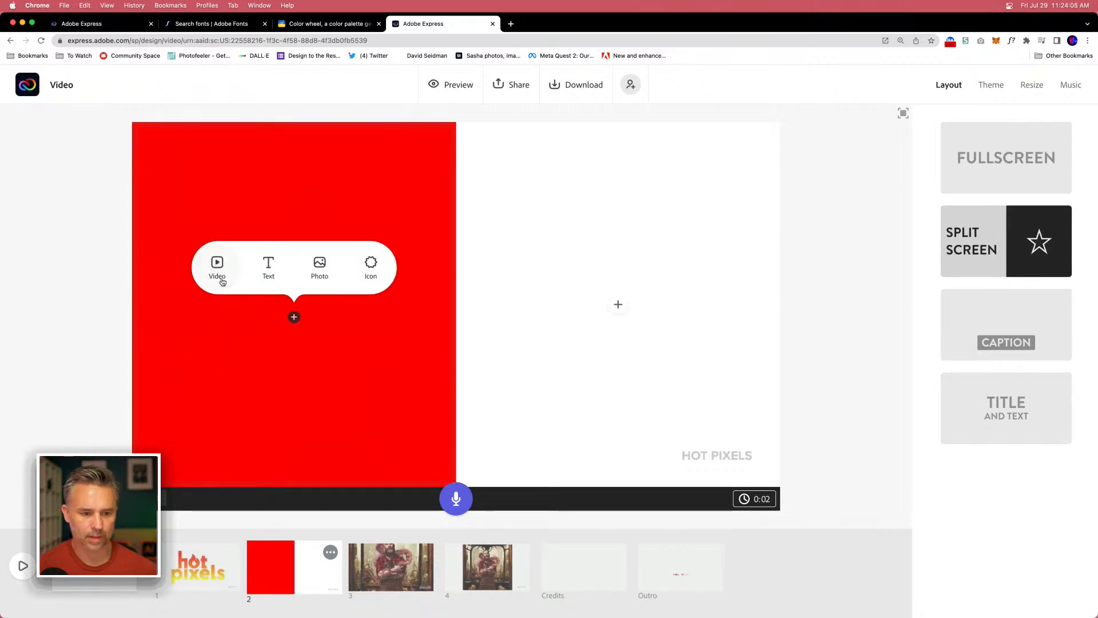
pyautogui.click(319, 266)
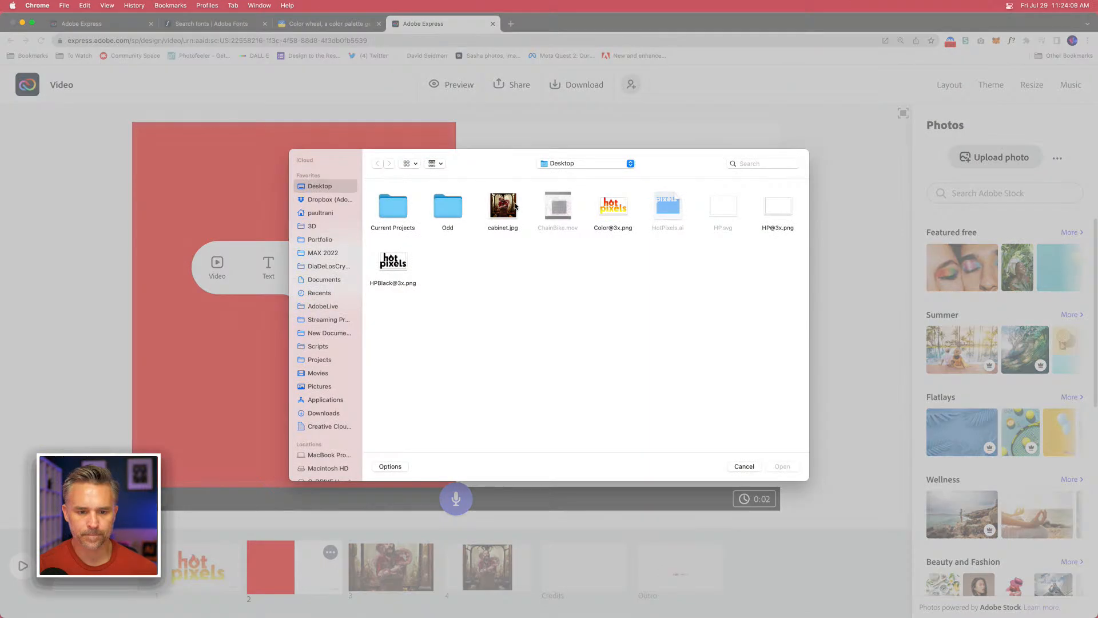
pyautogui.doubleClick(514, 206)
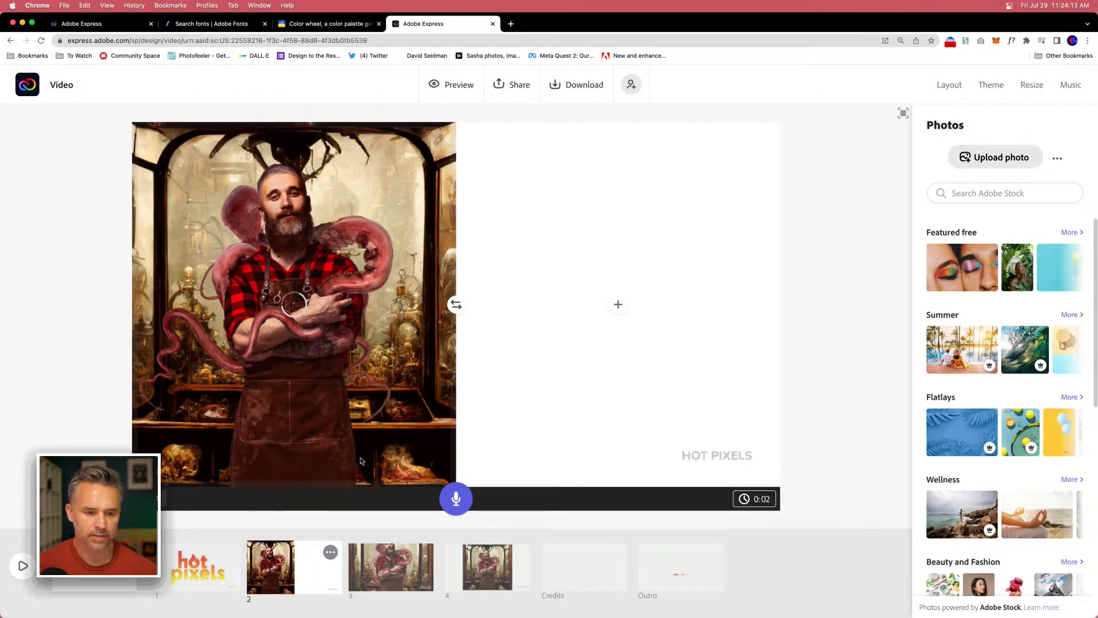
# Add the text "Cabinet of Curiosities" to the empty half of the split-screen scene.
pyautogui.click(616, 306)
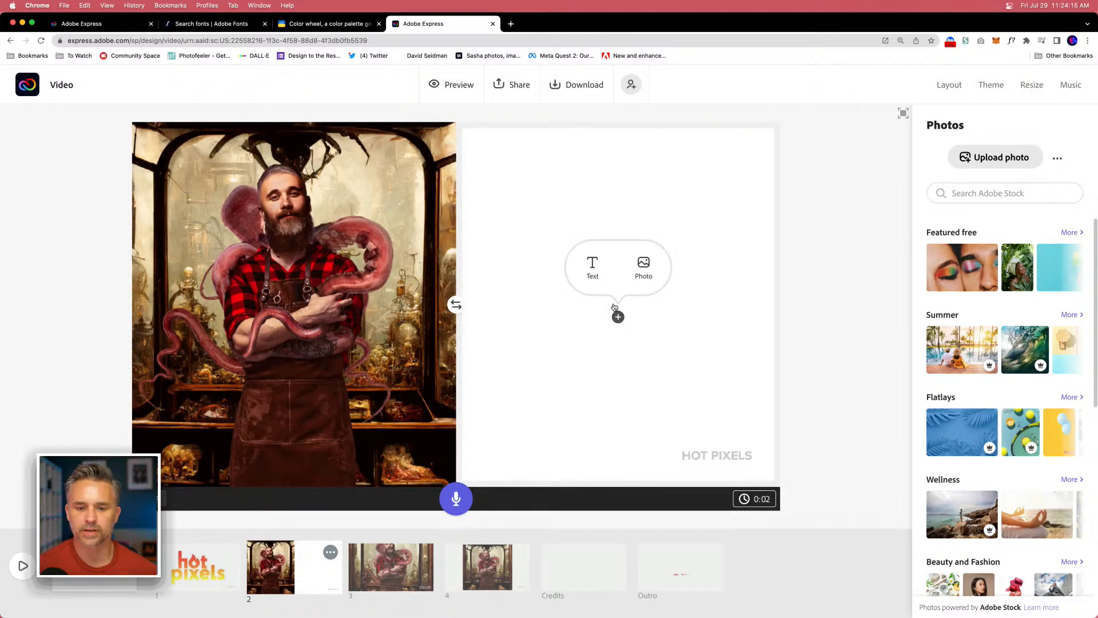
pyautogui.click(589, 280)
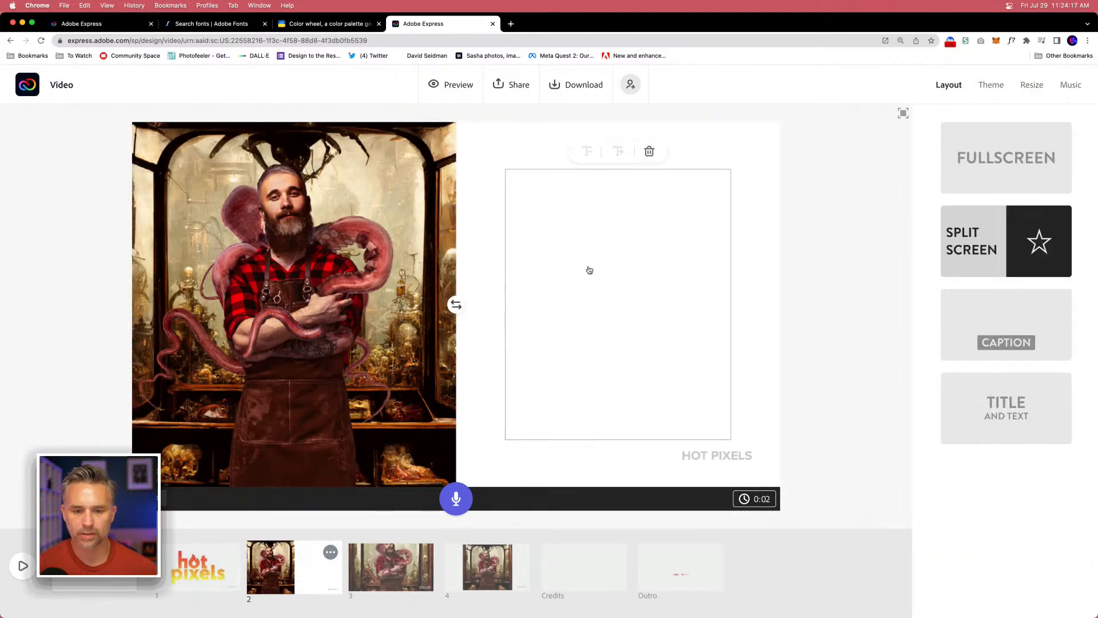
pyautogui.write('Cabinet of ')
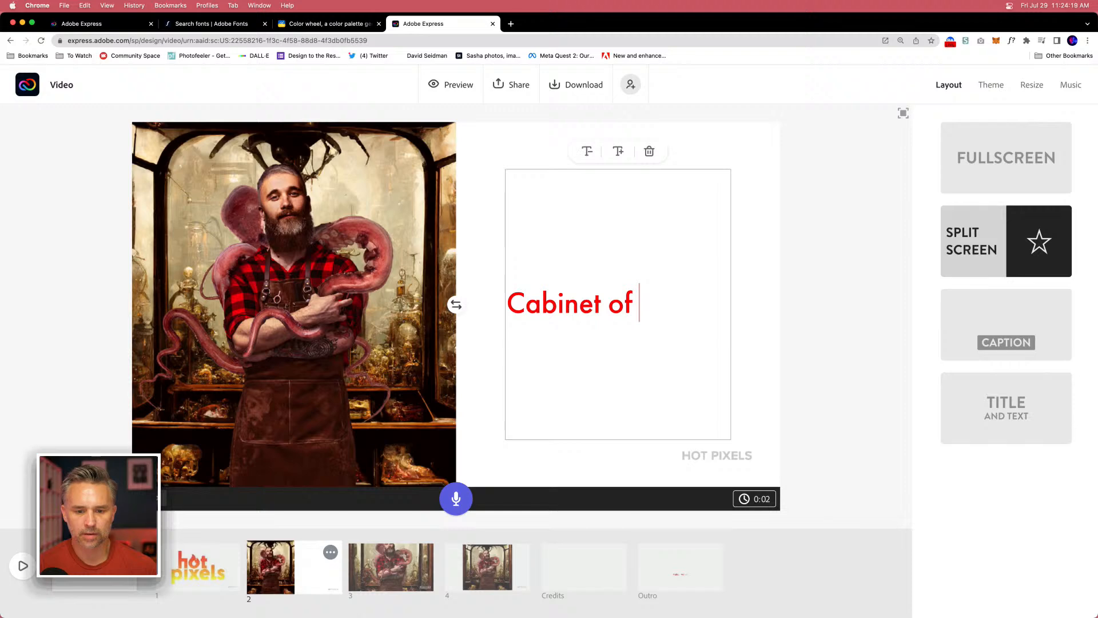
pyautogui.write('Curiosities')
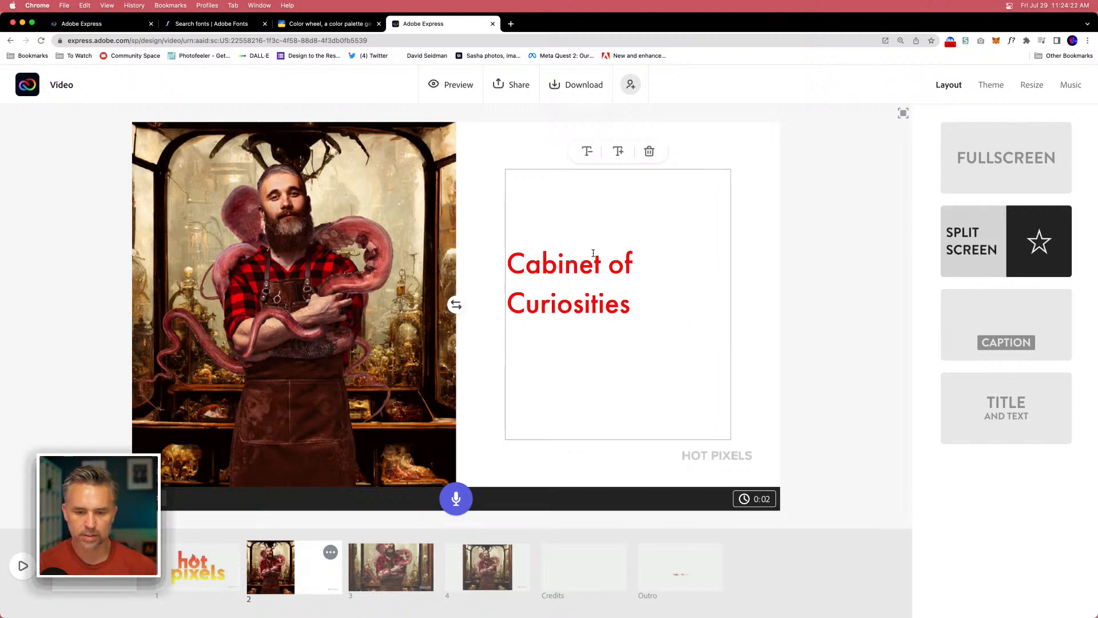
# Reduce the size of the "Cabinet of Curiosities" text until it fits on one line and center it in its half.
pyautogui.moveTo(631, 304); pyautogui.dragTo(503, 248)
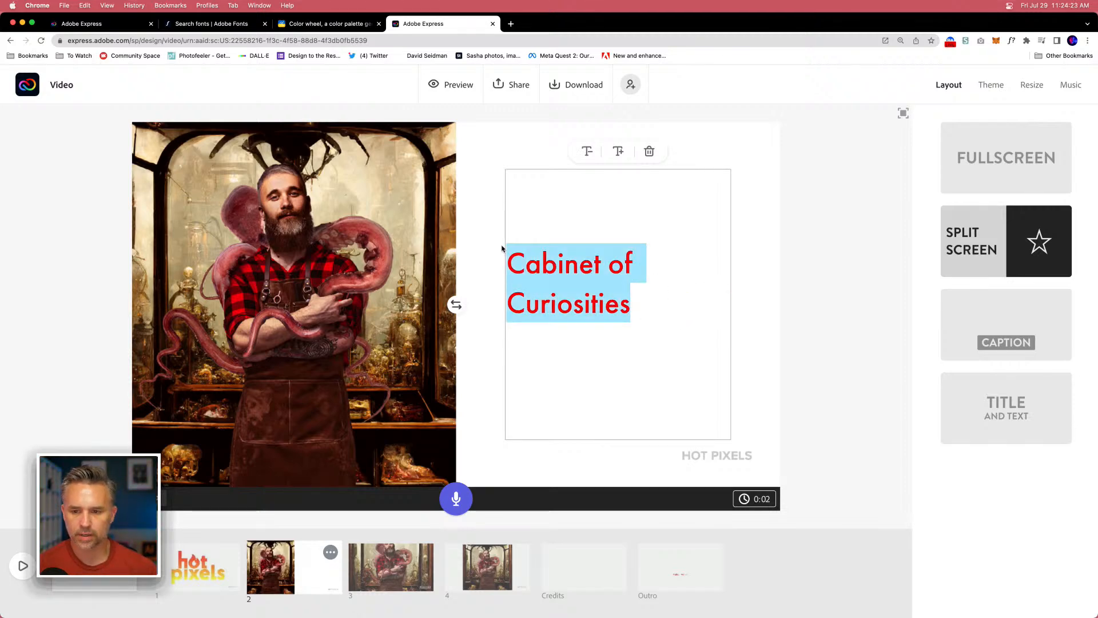
pyautogui.click(586, 154)
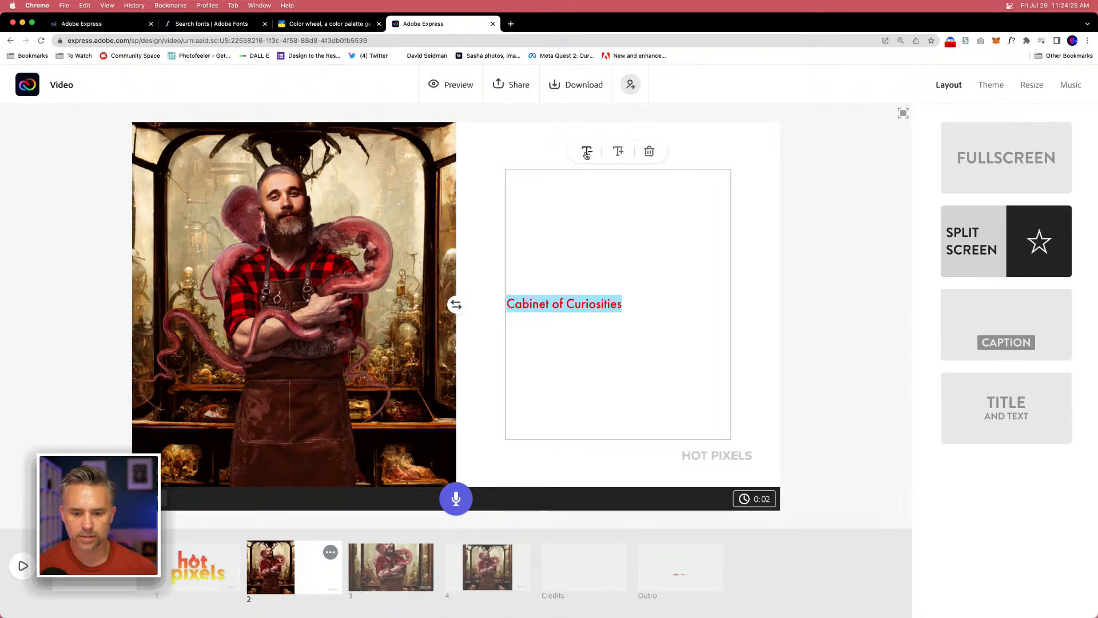
pyautogui.click(586, 153)
pyautogui.click(617, 154)
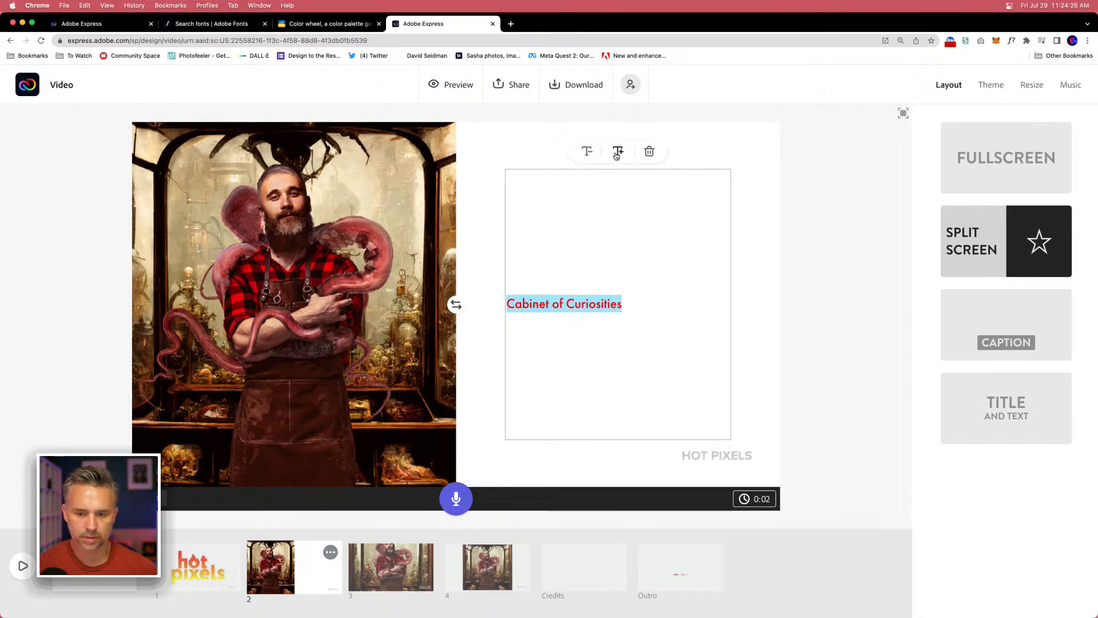
pyautogui.click(780, 320)
pyautogui.click(538, 309)
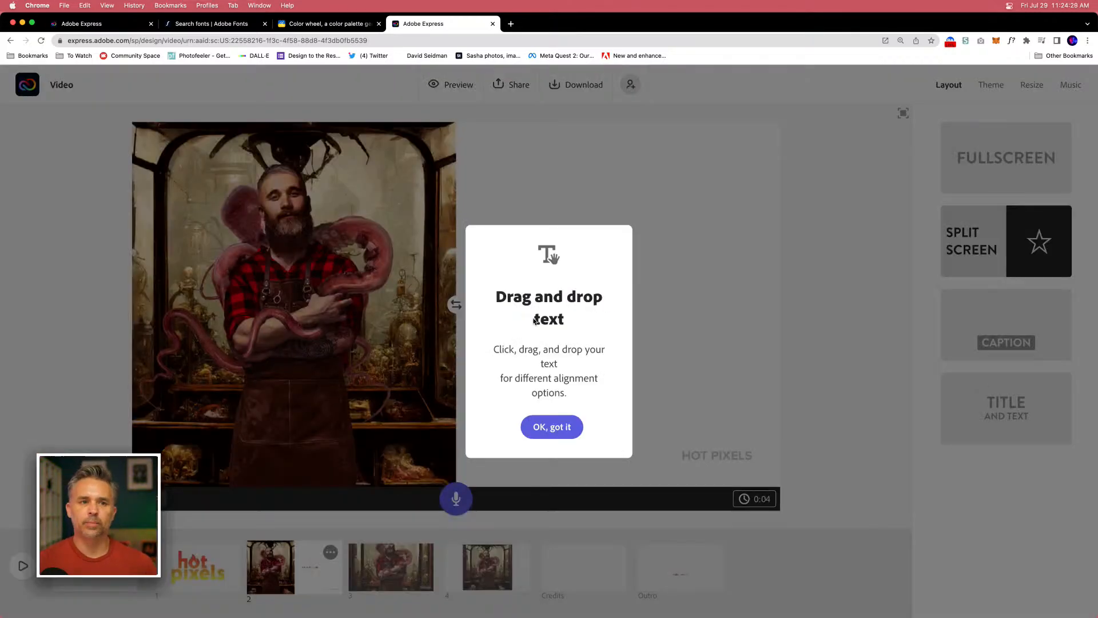
pyautogui.click(544, 428)
pyautogui.click(530, 307)
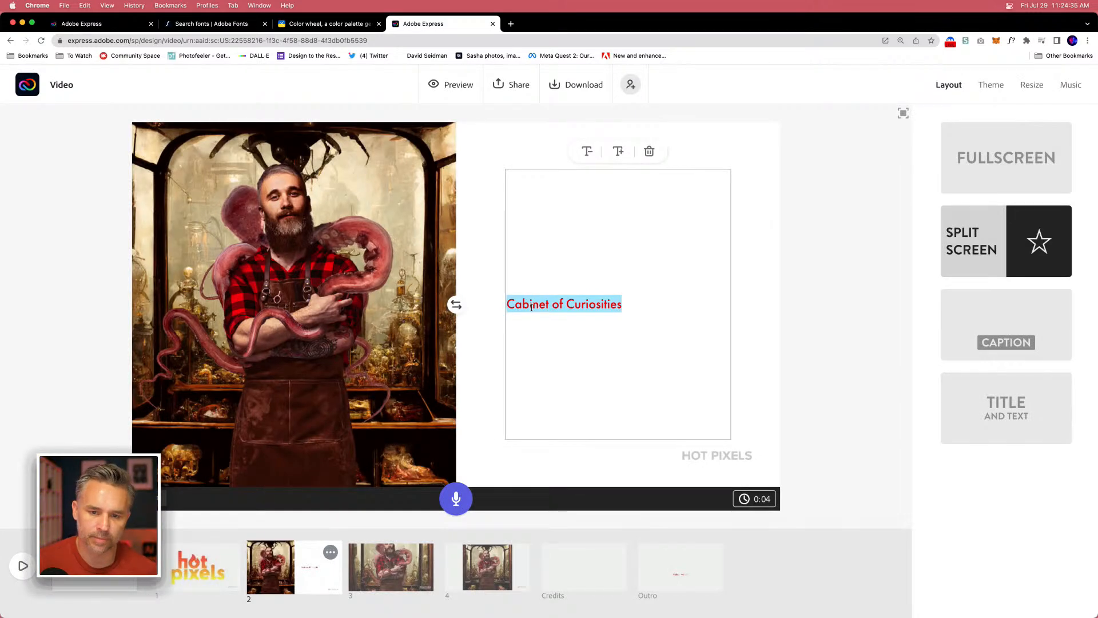
pyautogui.moveTo(507, 300); pyautogui.dragTo(565, 306)
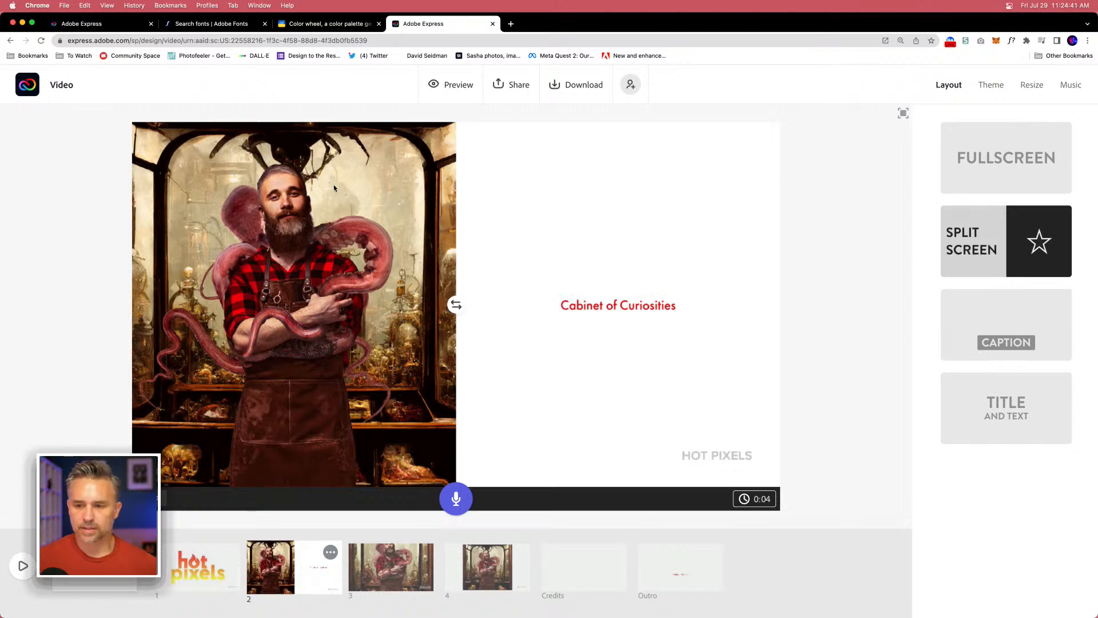
# Check the Hot Pixels brand themes and resize the video from widescreen to square.
pyautogui.click(986, 89)
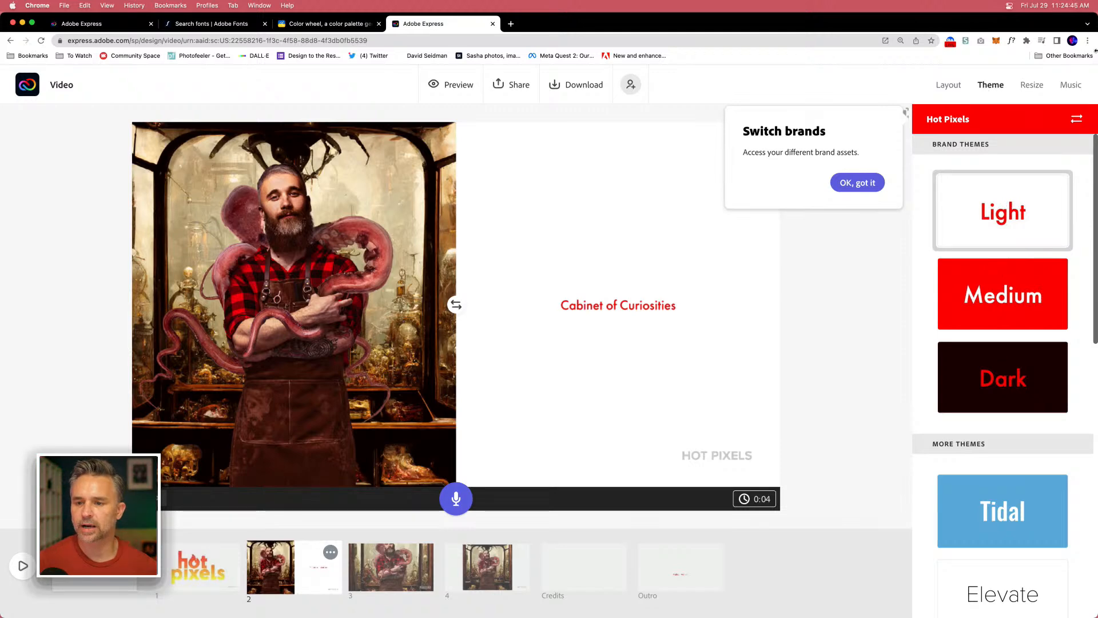
pyautogui.click(1031, 88)
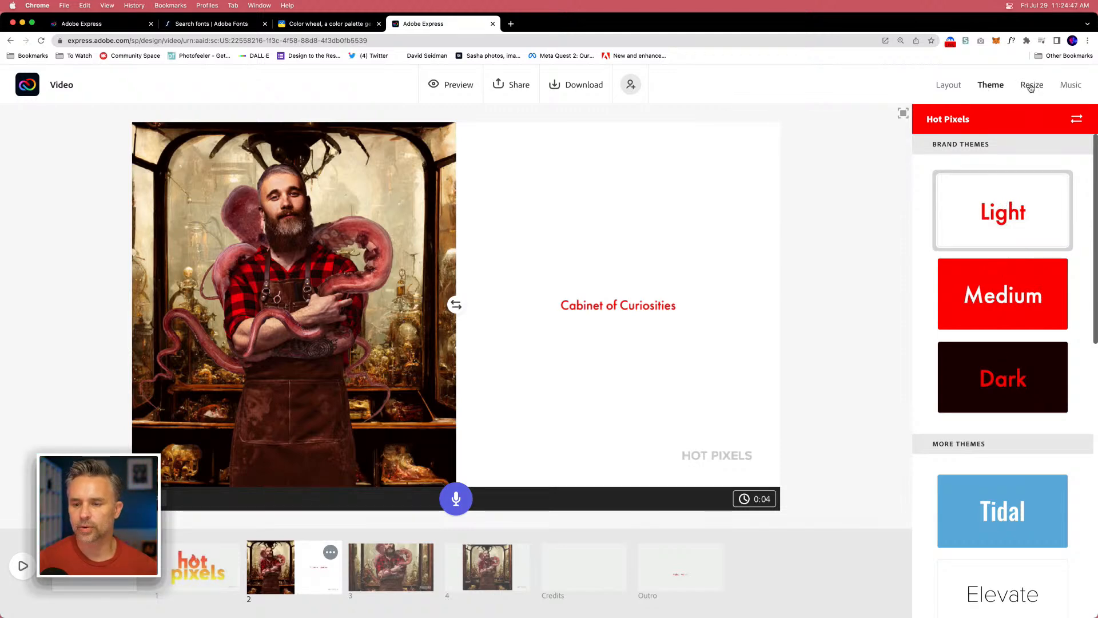
pyautogui.click(1031, 88)
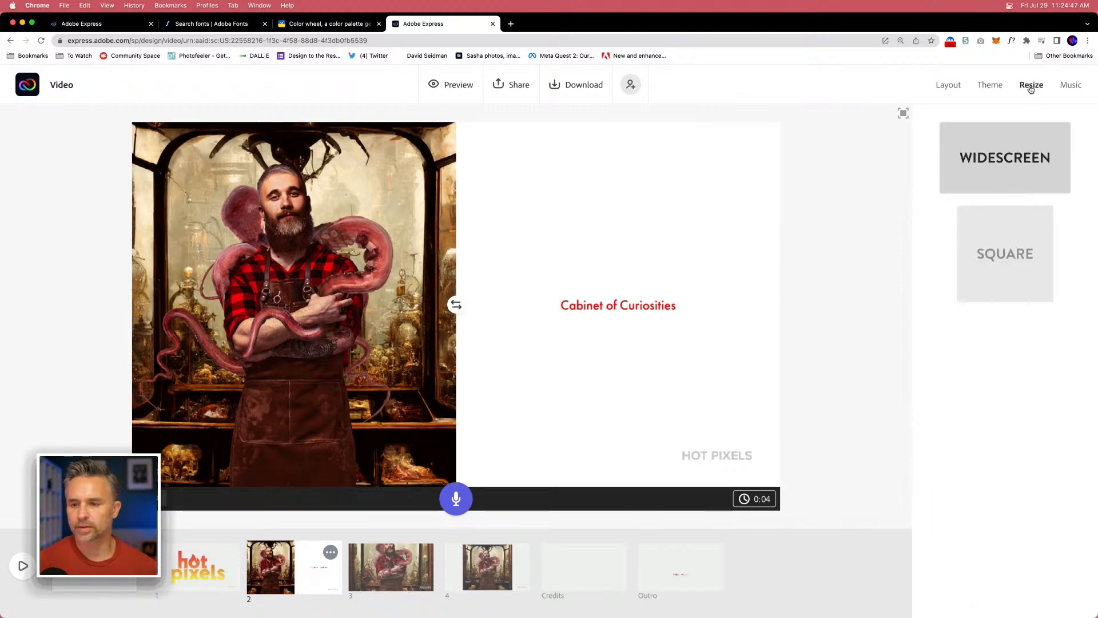
pyautogui.click(999, 248)
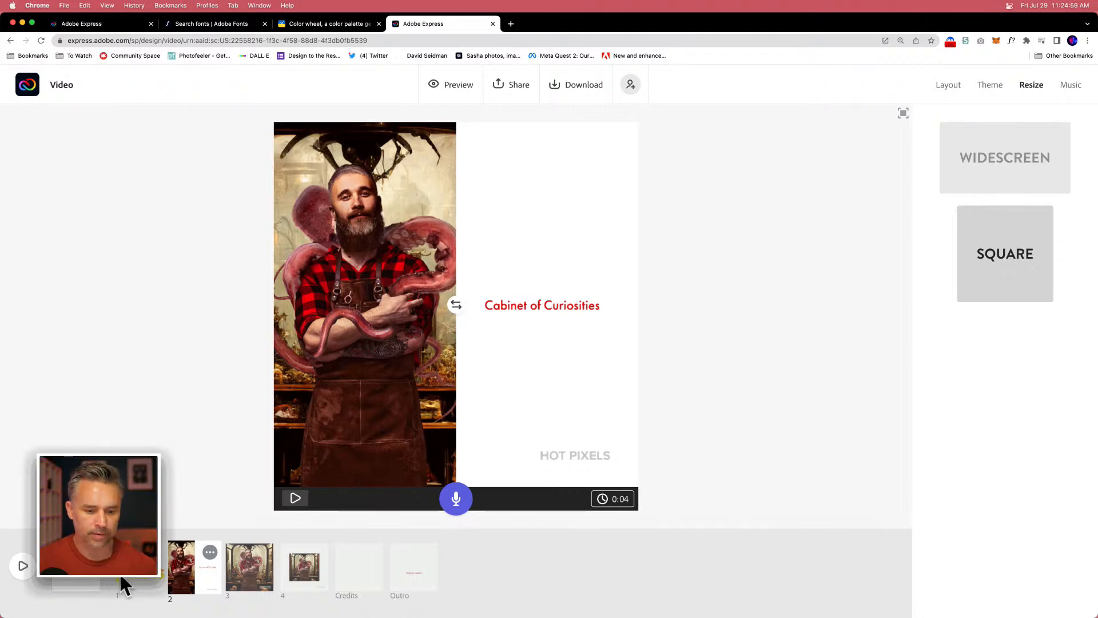
pyautogui.click(23, 565)
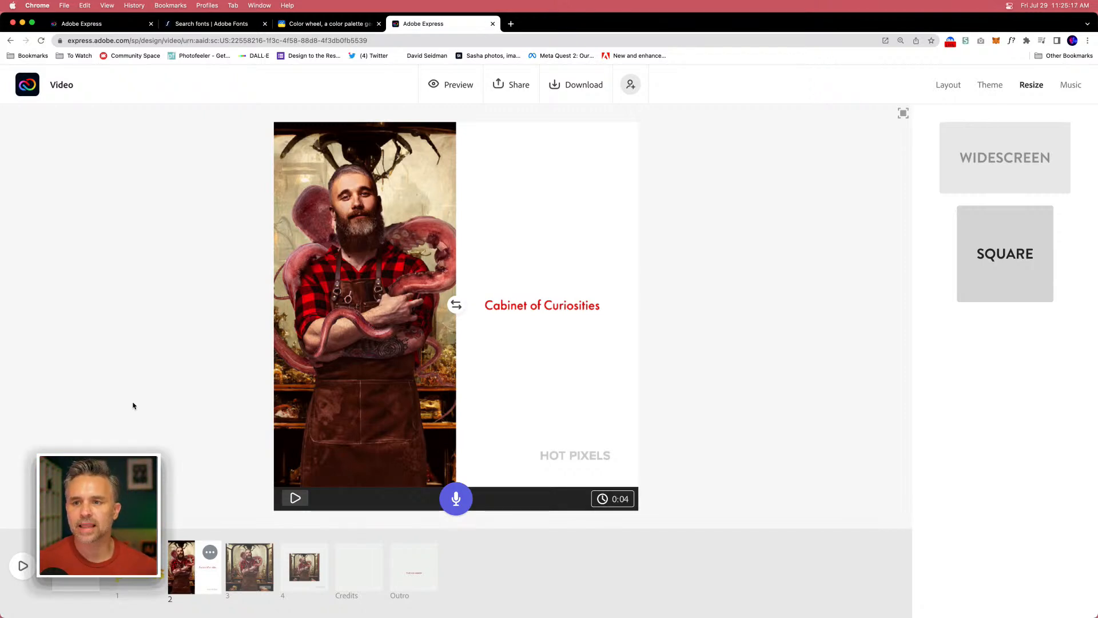
# Hide the credits and the outro scenes at the end of the video.
pyautogui.click(367, 572)
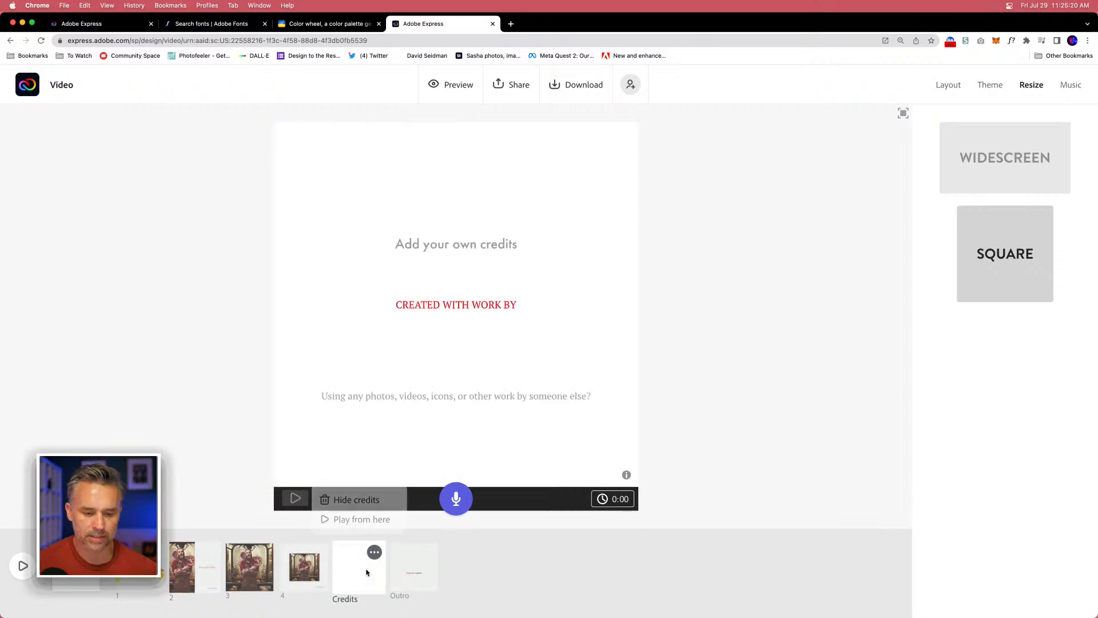
pyautogui.click(339, 501)
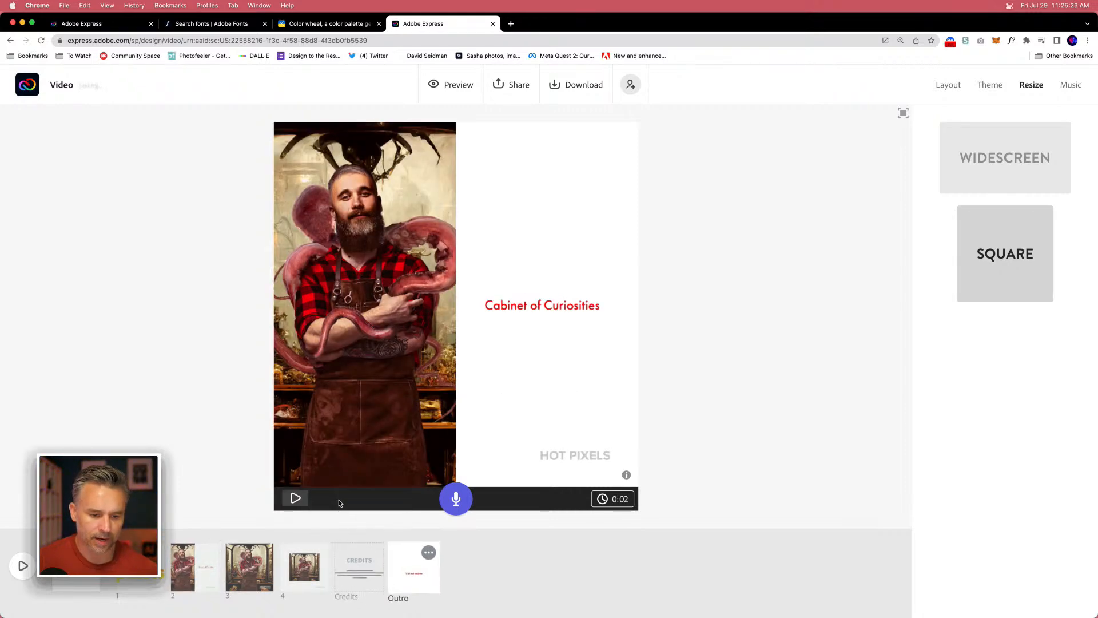
pyautogui.click(410, 569)
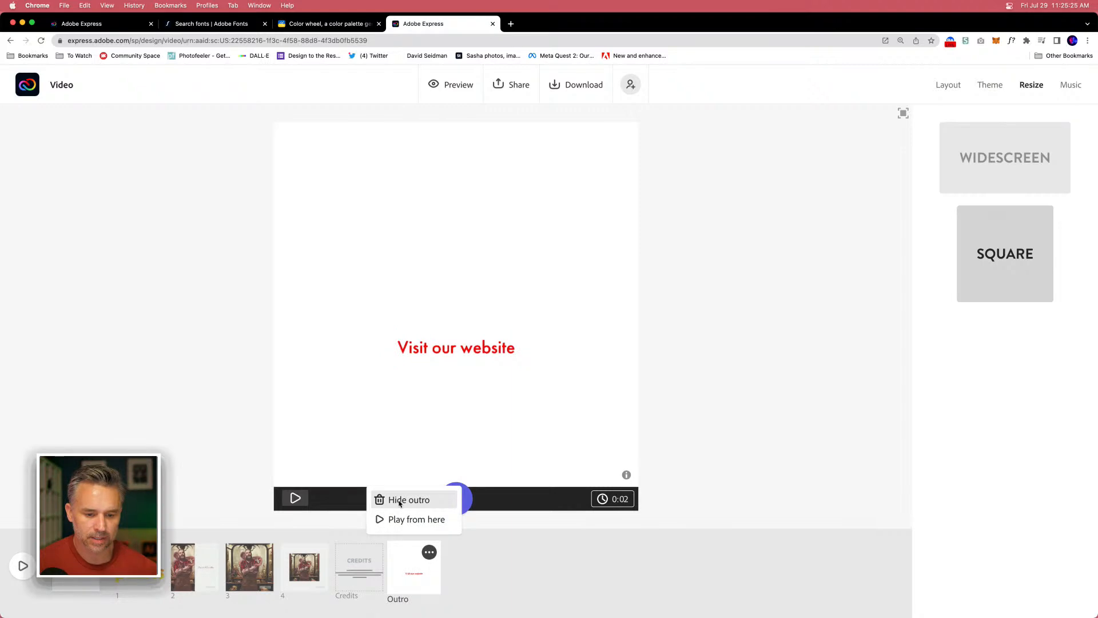
pyautogui.click(399, 500)
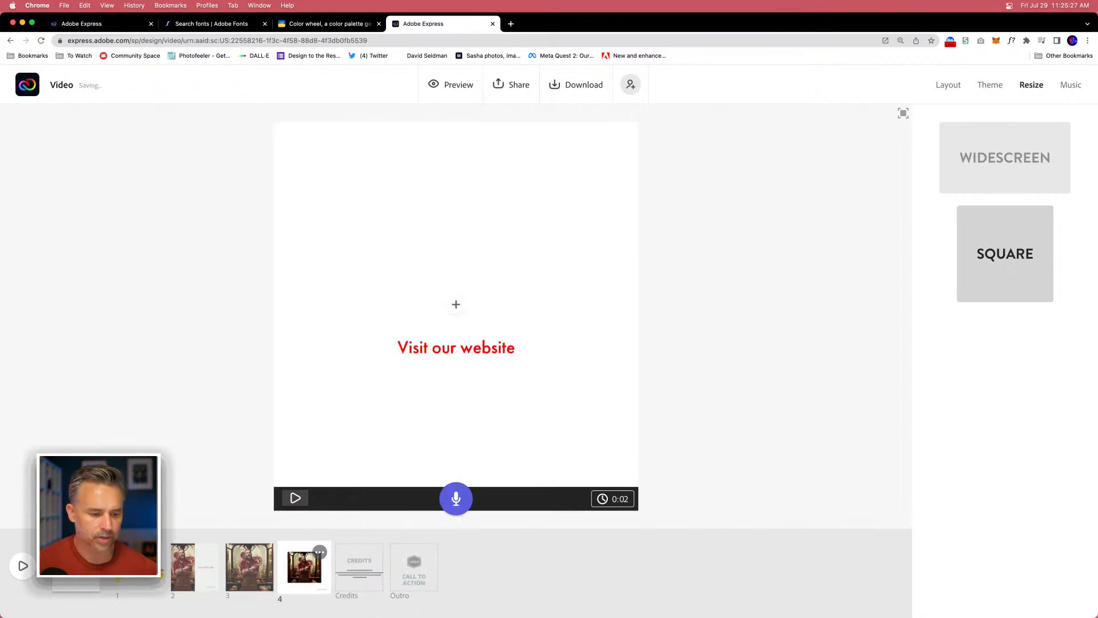
# Move the hot pixels logo scene behind the cabinet photo scenes and try to refit the logo within the square frame.
pyautogui.click(140, 566)
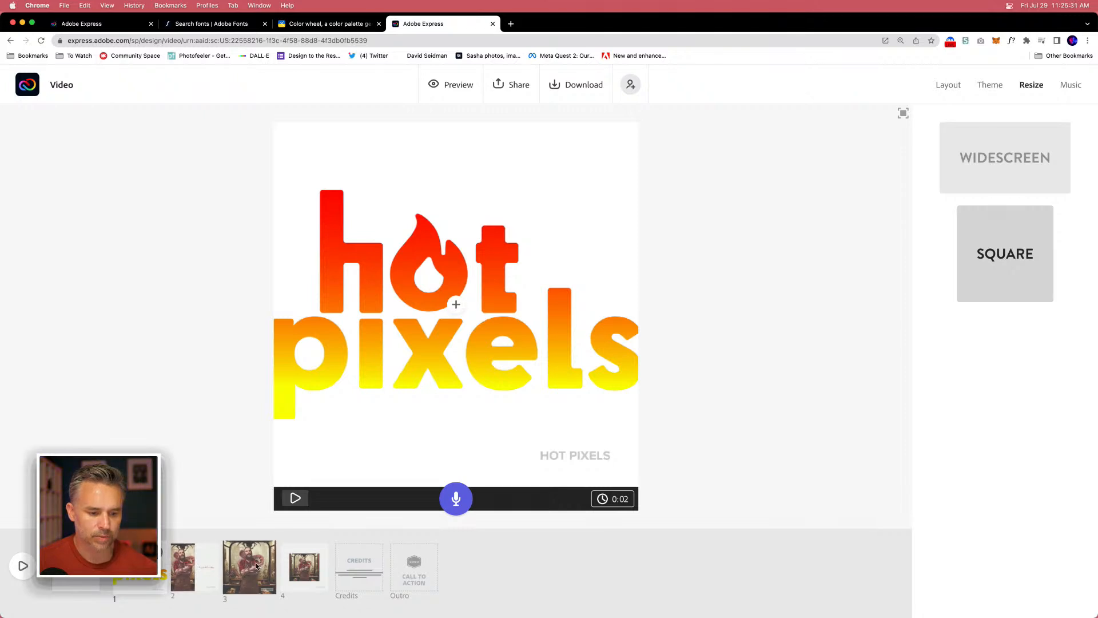
pyautogui.moveTo(249, 567); pyautogui.dragTo(306, 576)
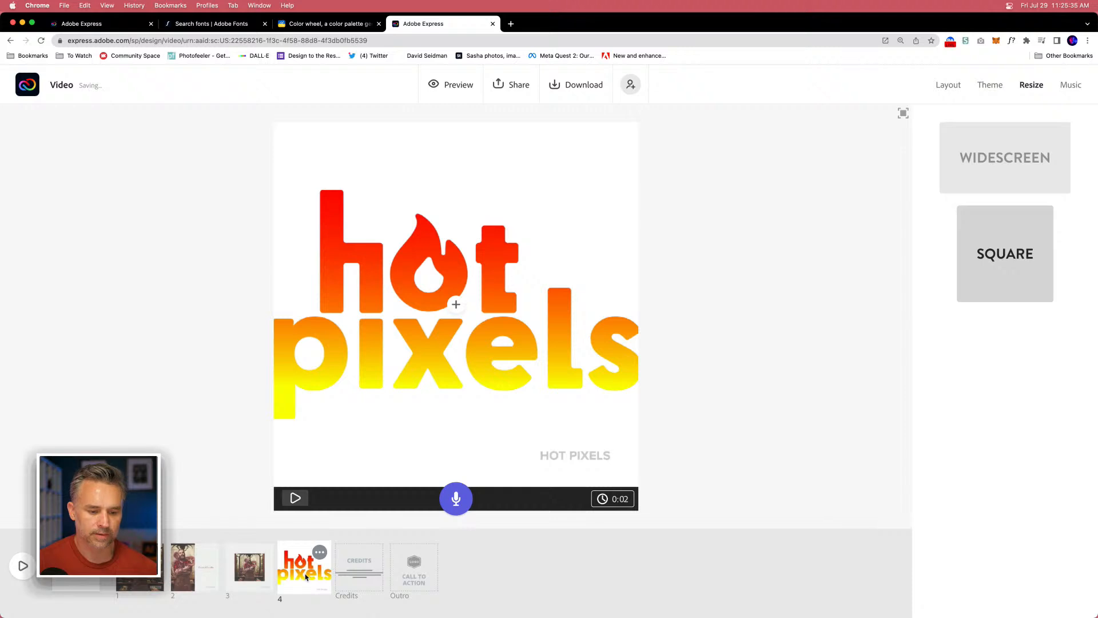
pyautogui.click(428, 307)
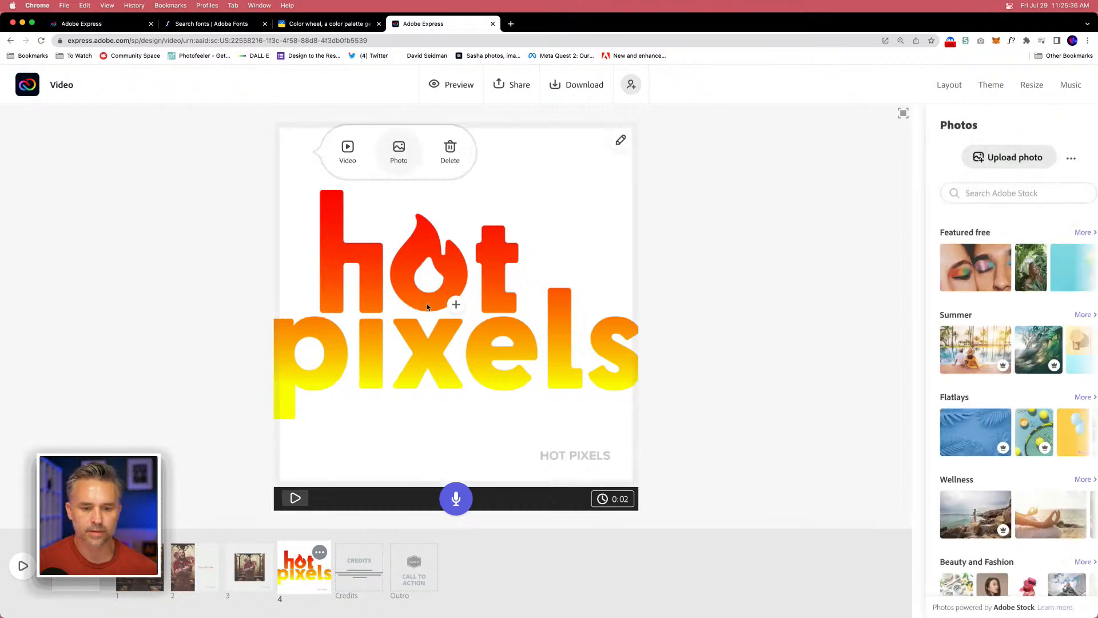
pyautogui.click(618, 144)
pyautogui.click(621, 181)
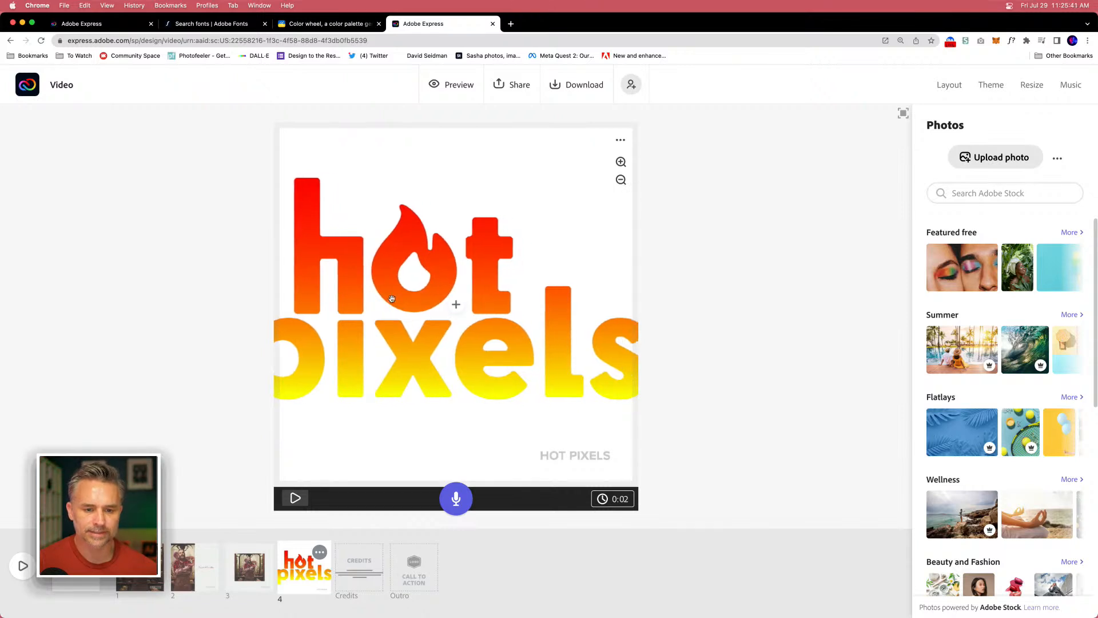
pyautogui.moveTo(469, 202); pyautogui.dragTo(466, 202)
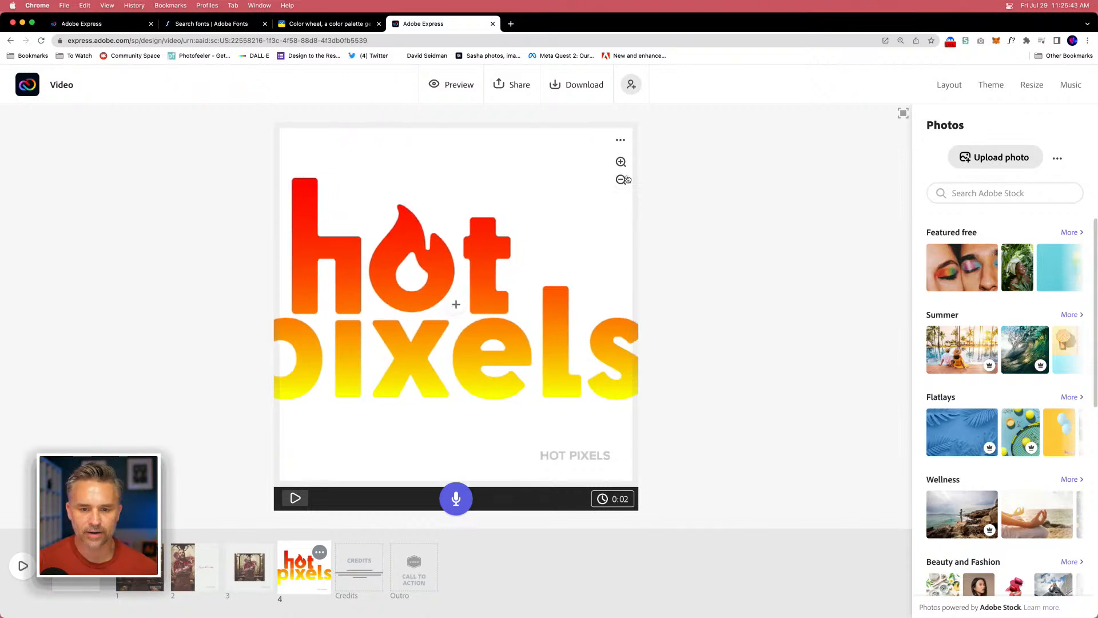
pyautogui.click(166, 301)
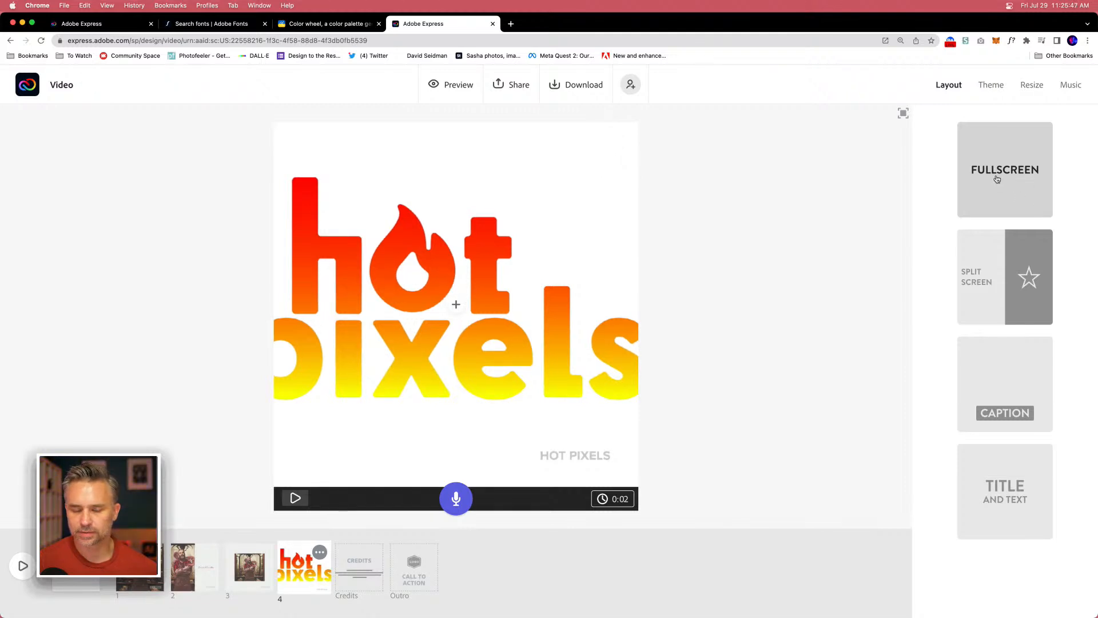
# Apply the title-and-text layout to the hot pixels logo scene and review the four scenes in order.
pyautogui.click(969, 501)
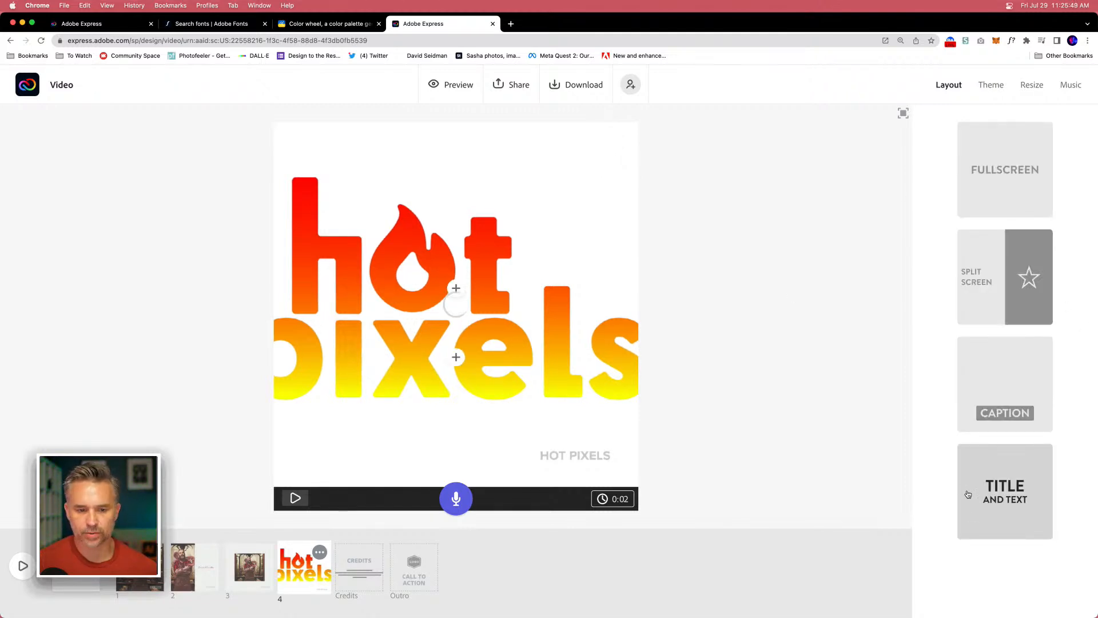
pyautogui.click(354, 211)
pyautogui.click(140, 565)
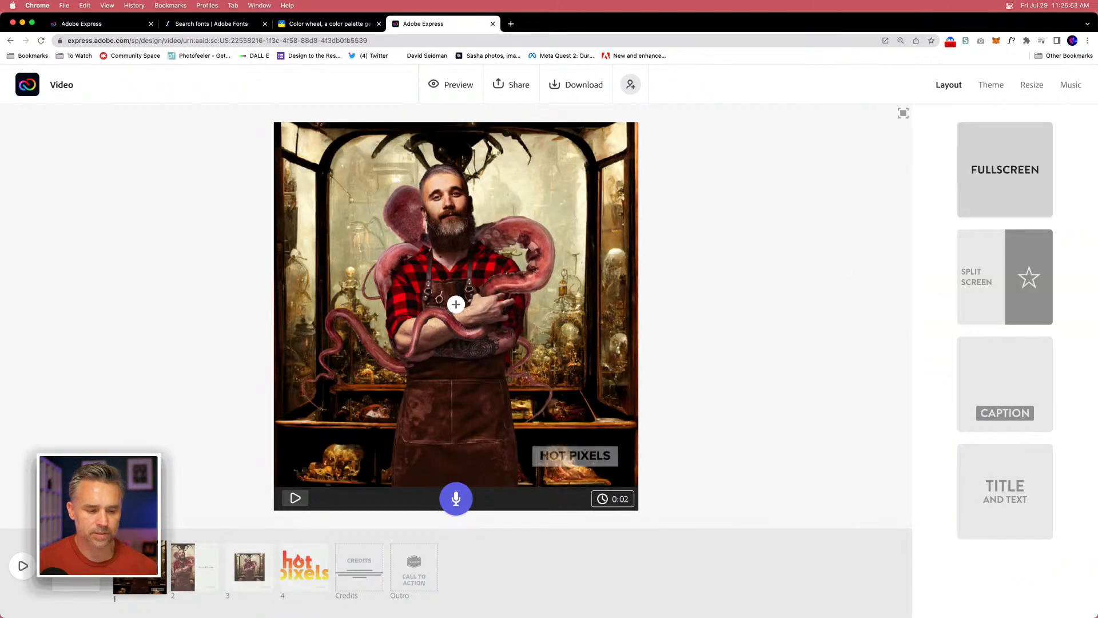
pyautogui.click(197, 570)
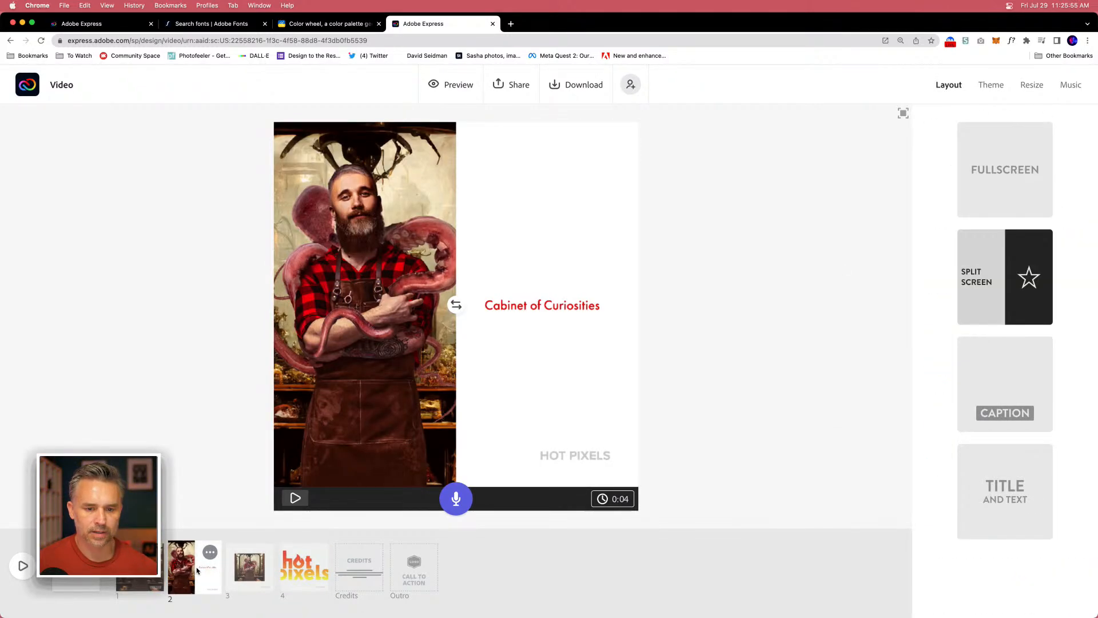
pyautogui.click(235, 574)
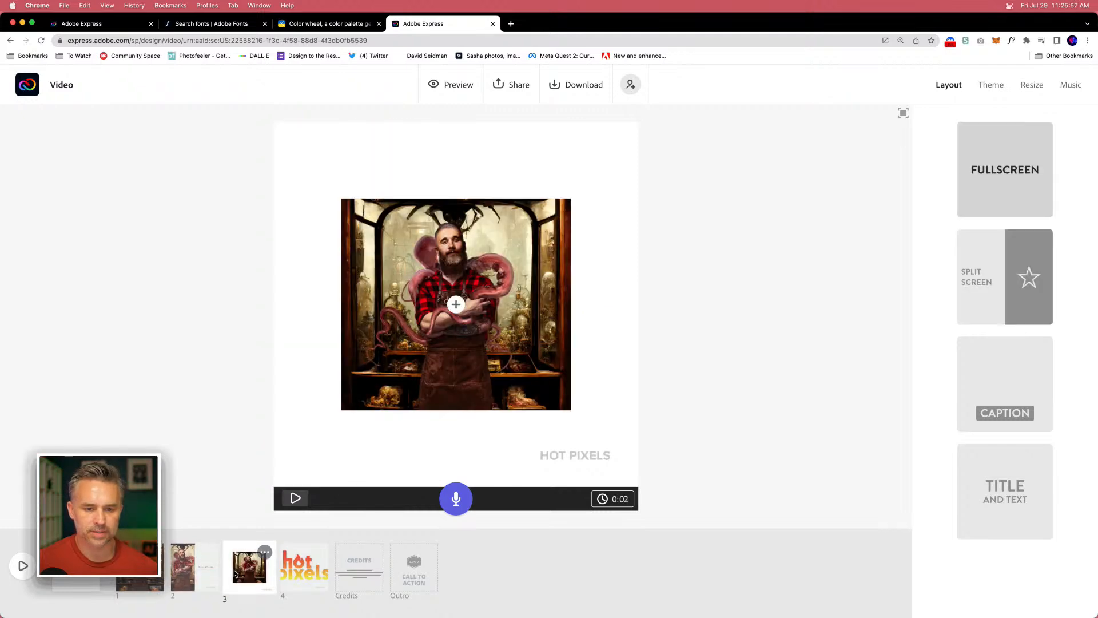
pyautogui.click(297, 568)
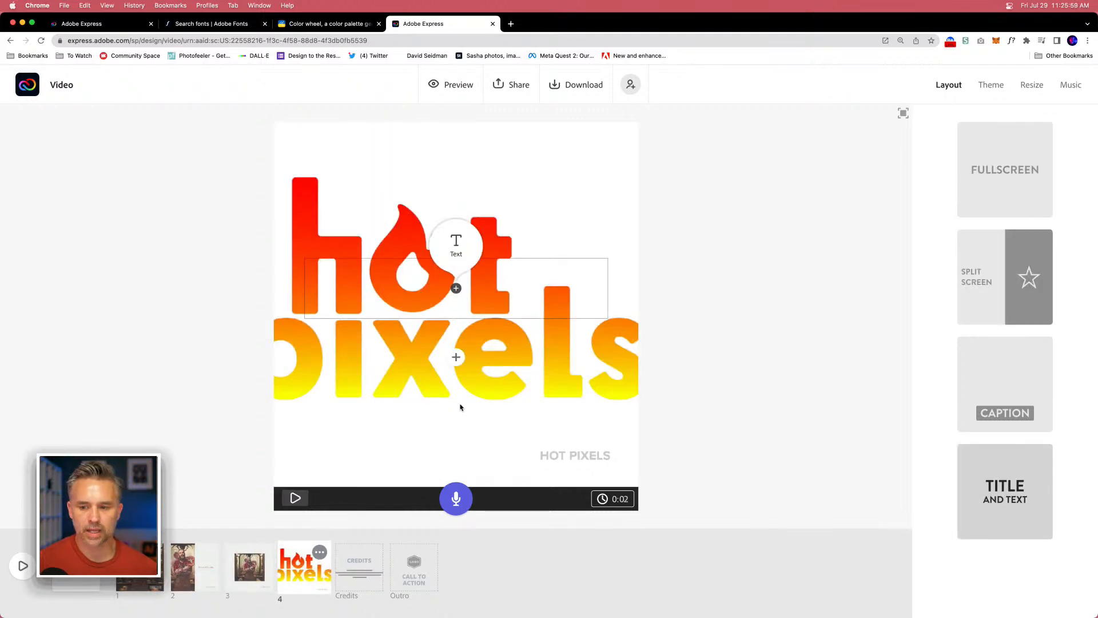
pyautogui.click(461, 344)
pyautogui.click(149, 579)
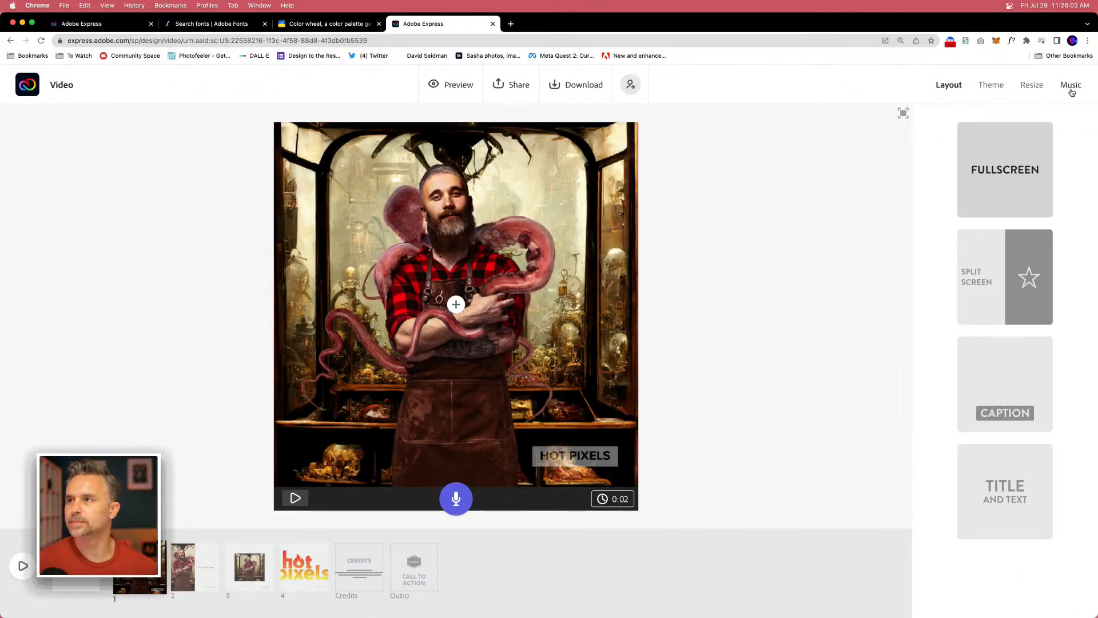
# Play back the first cabinet photo scene and preview the whole square video in full view.
pyautogui.click(291, 502)
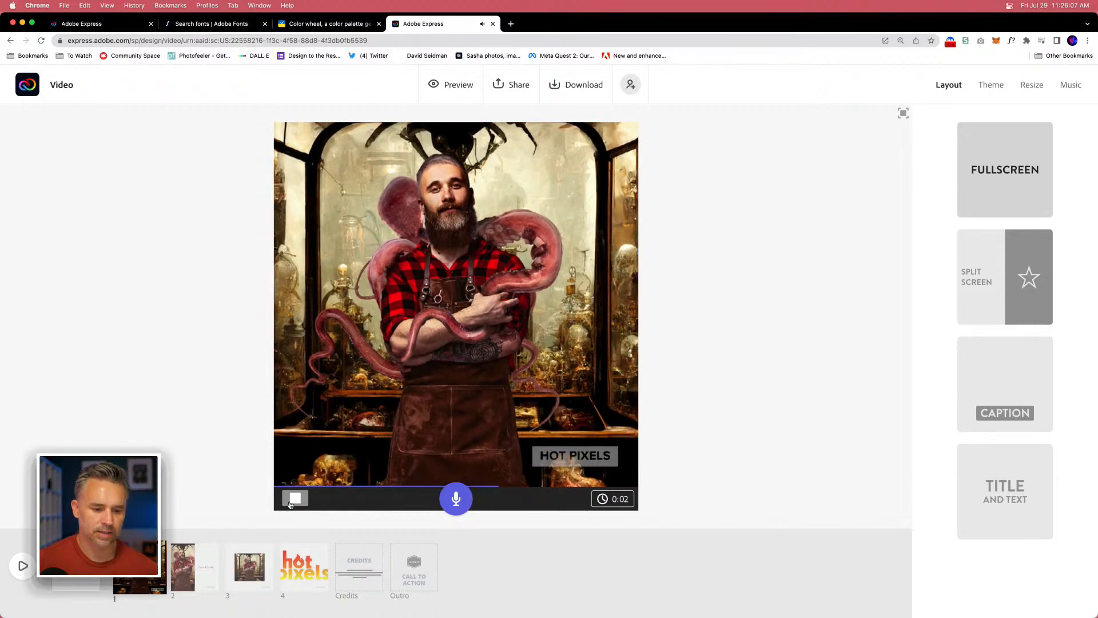
pyautogui.click(452, 85)
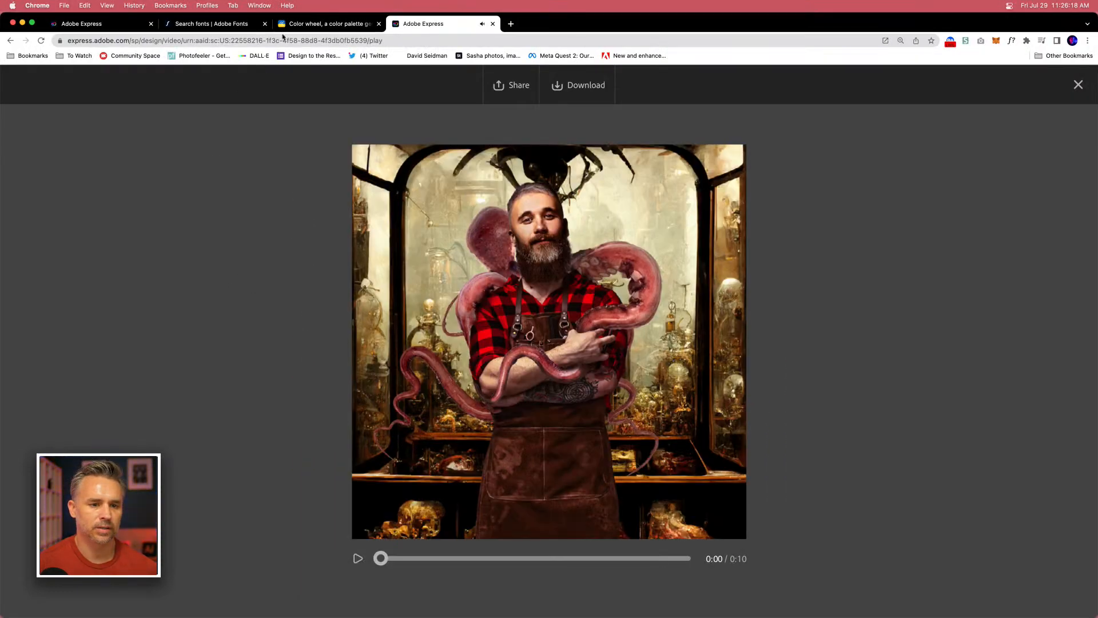
# Leave the Social post for the projects list and open the Hot Pixels video project from there.
pyautogui.click(89, 26)
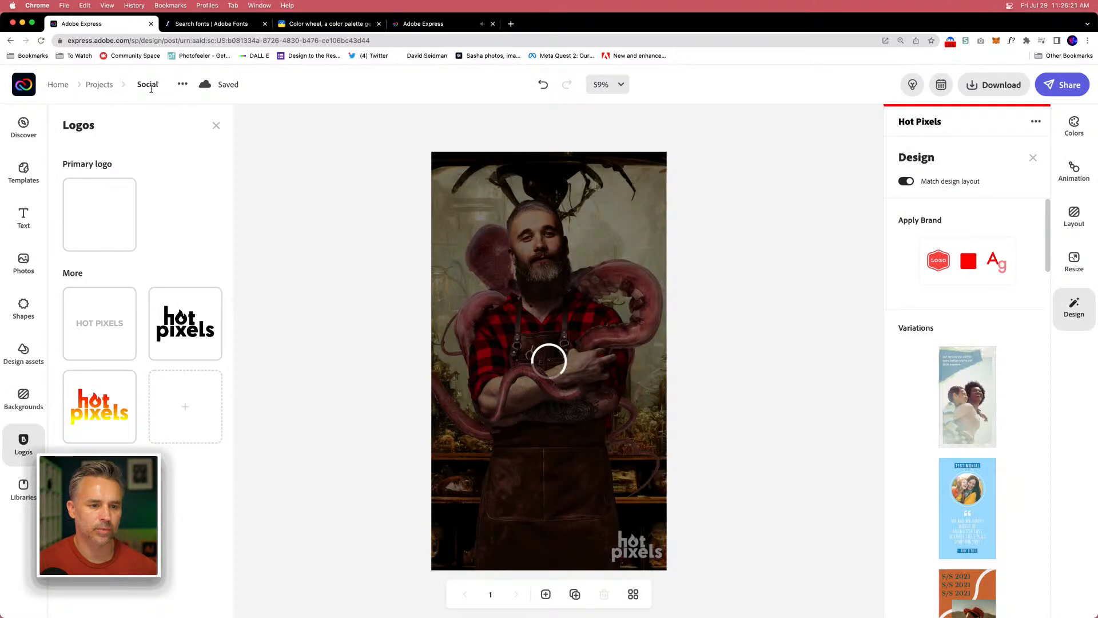
pyautogui.click(102, 88)
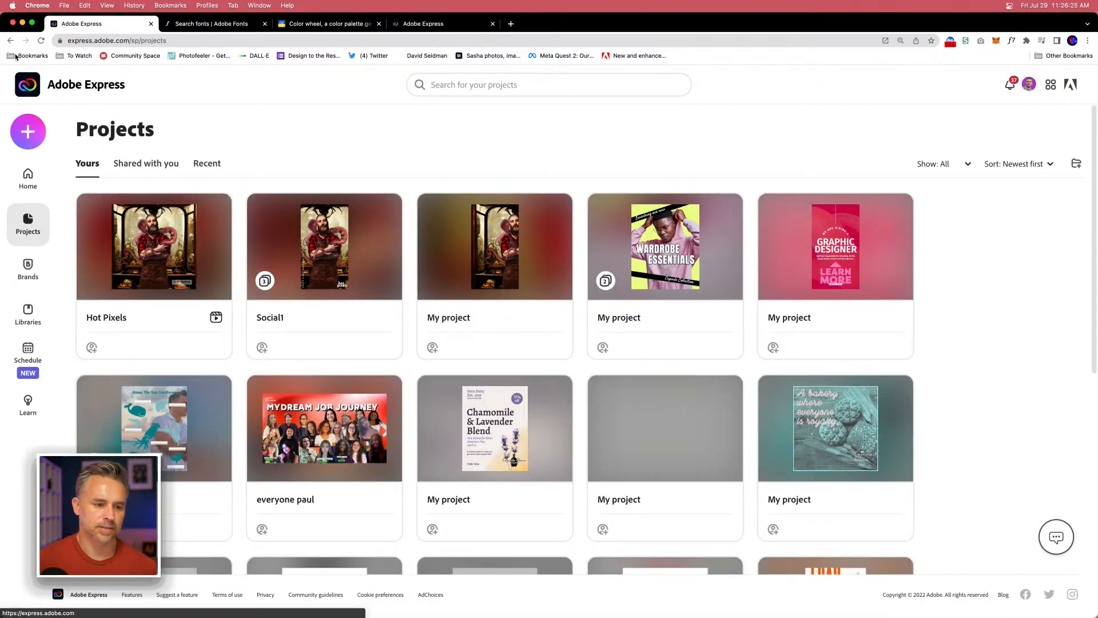
pyautogui.click(150, 214)
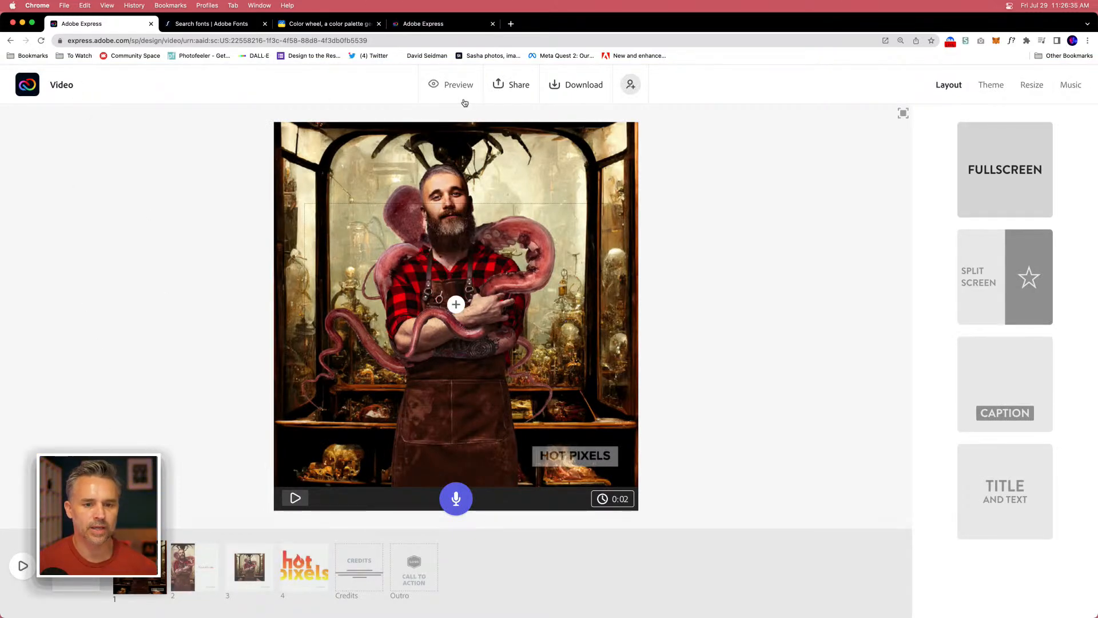
# Publish the video under the title Hot Pixels, keeping the default author and Get noticed settings, and create its share link.
pyautogui.click(499, 87)
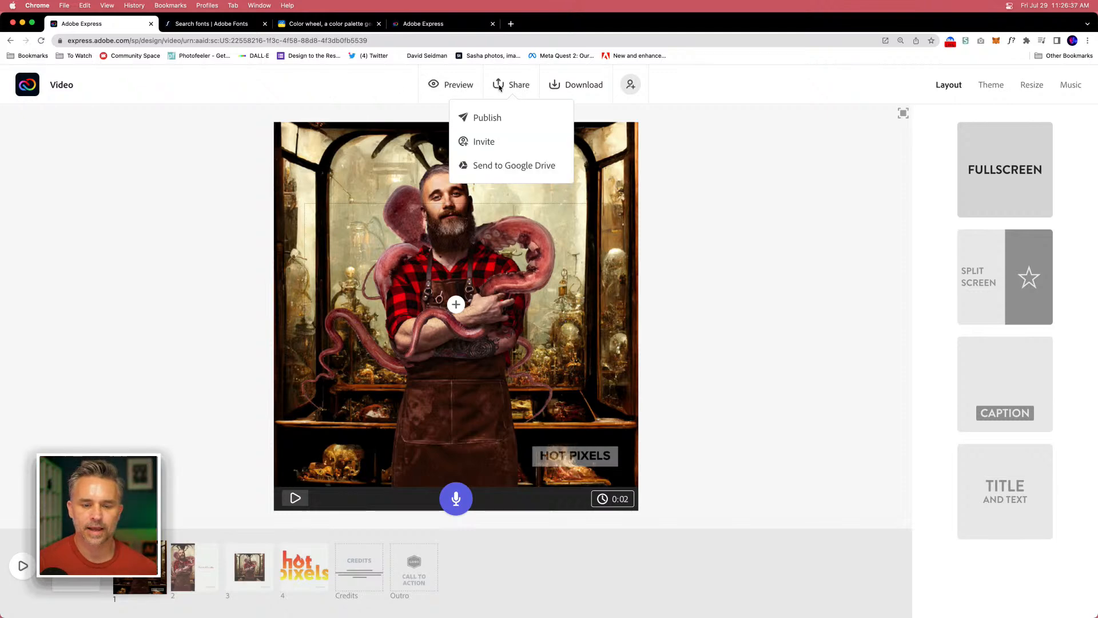
pyautogui.click(476, 118)
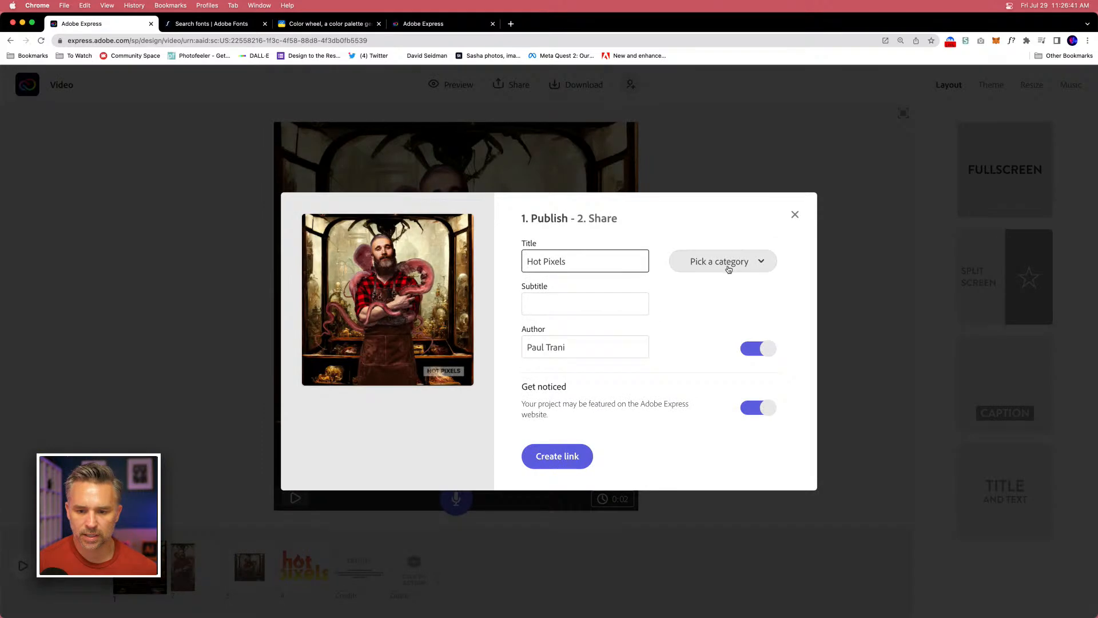
pyautogui.click(553, 458)
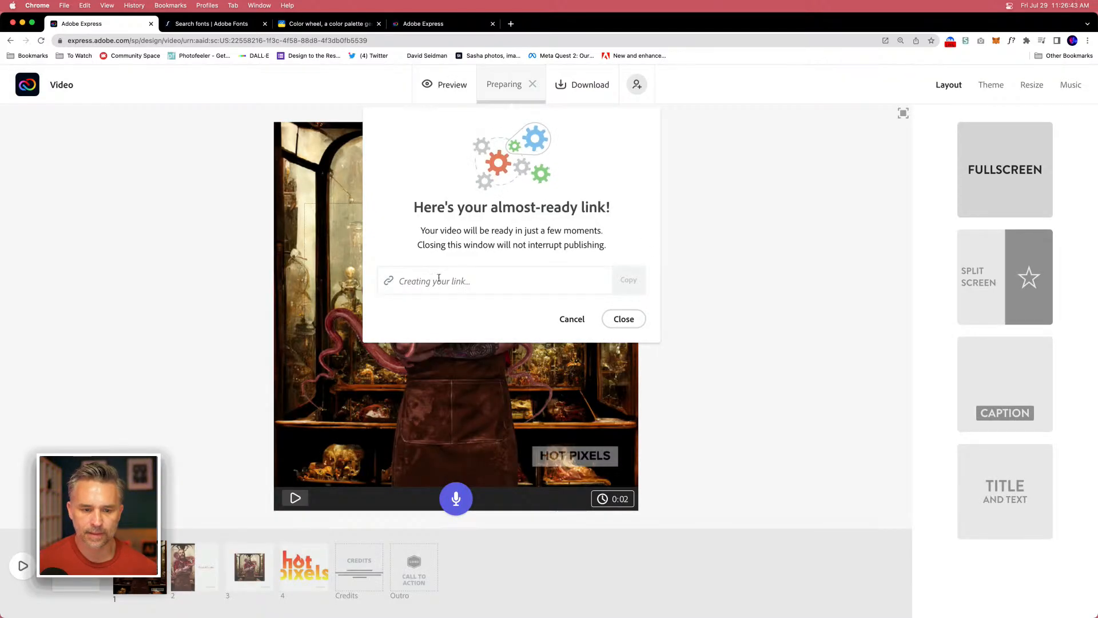